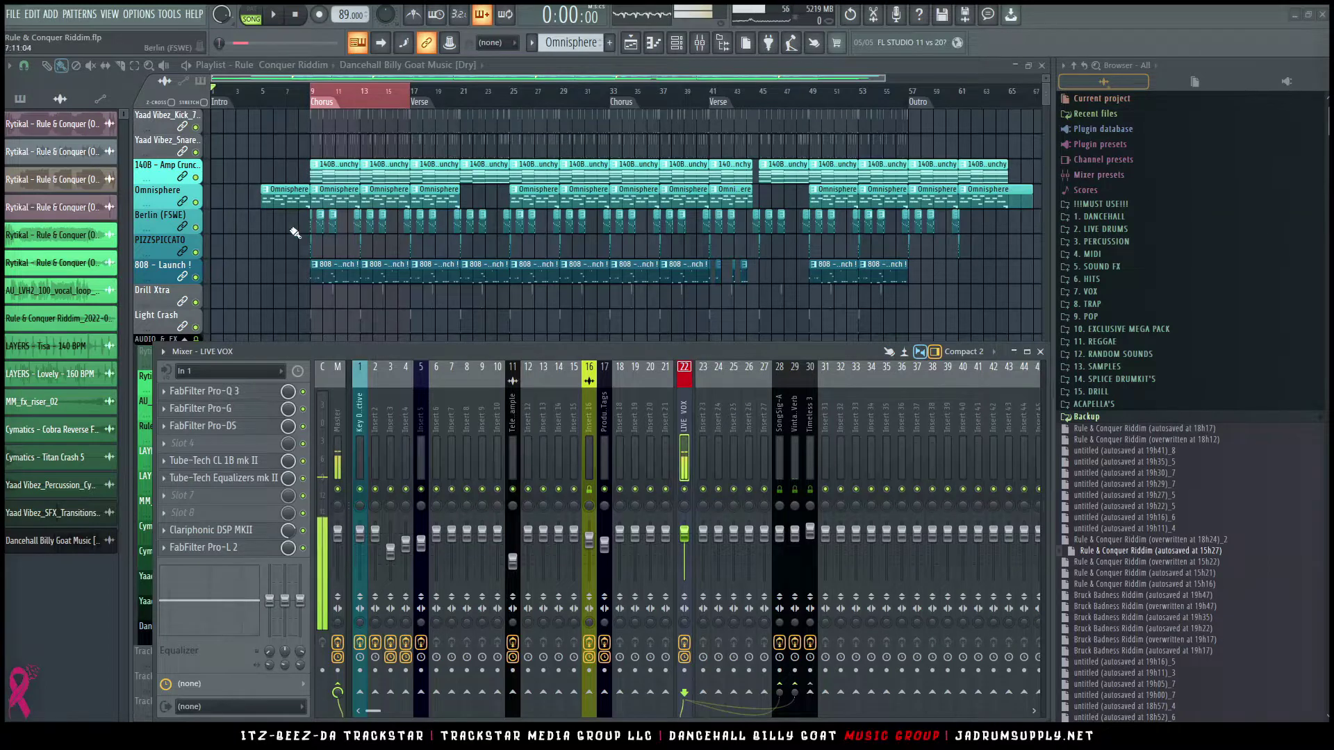
Step: Hide the mixer, enlarge the opening sections of the arrangement and play the song
{"action": "key", "text": "F9"}
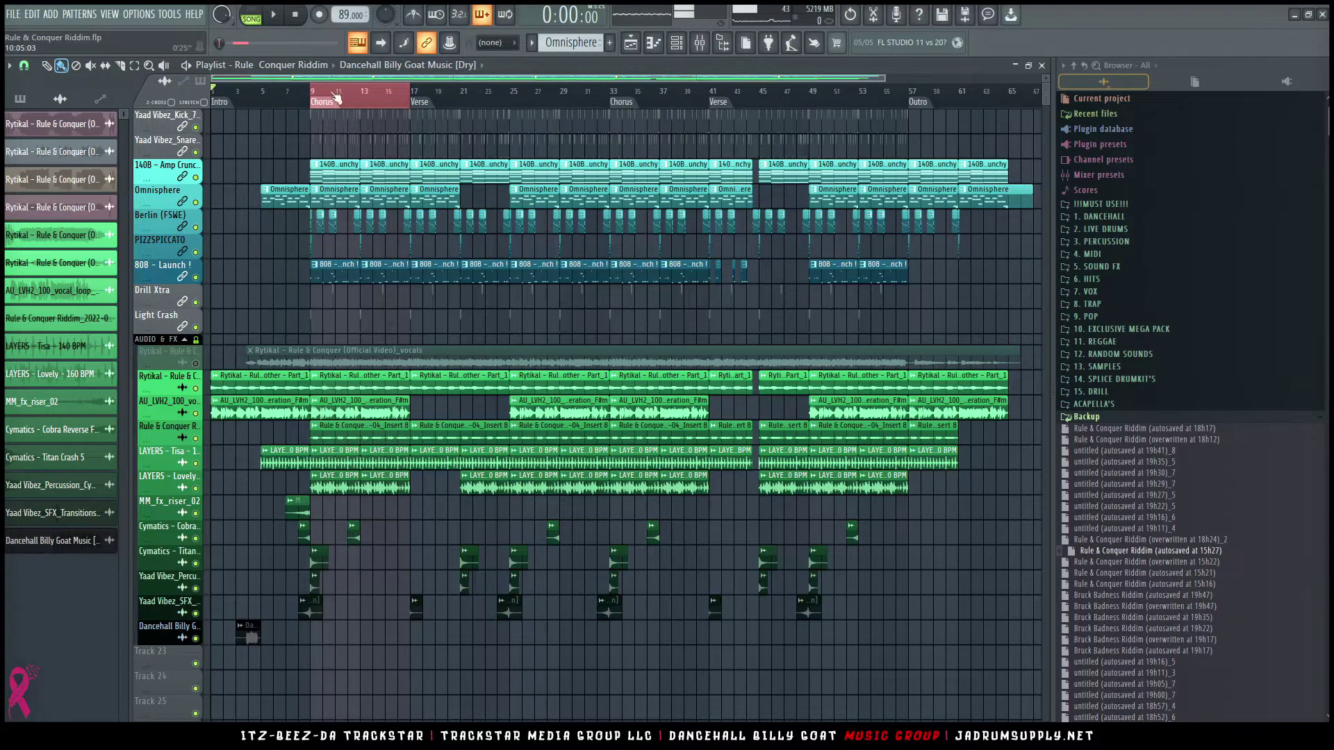
{"action": "scroll", "coordinate": [339, 94], "scroll_direction": "up", "scroll_amount": 3}
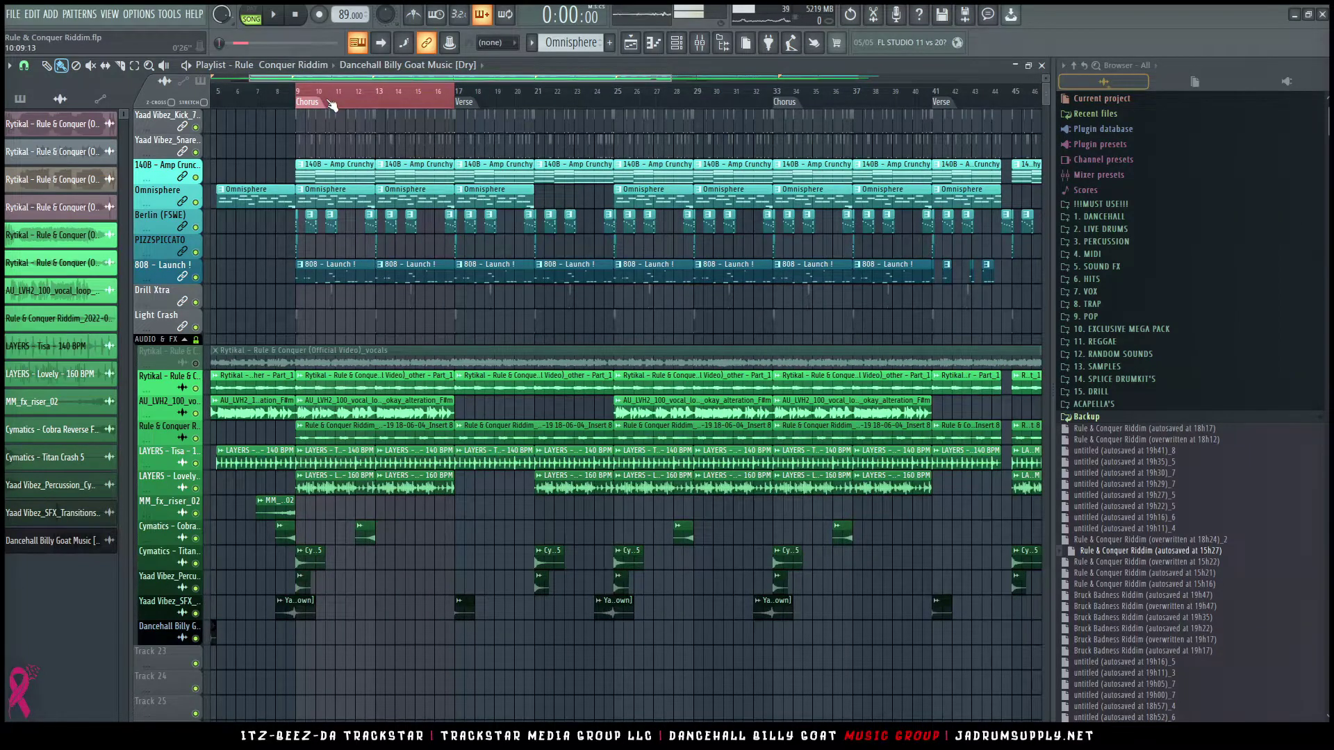
{"action": "left_click_drag", "start_coordinate": [330, 78], "coordinate": [289, 78]}
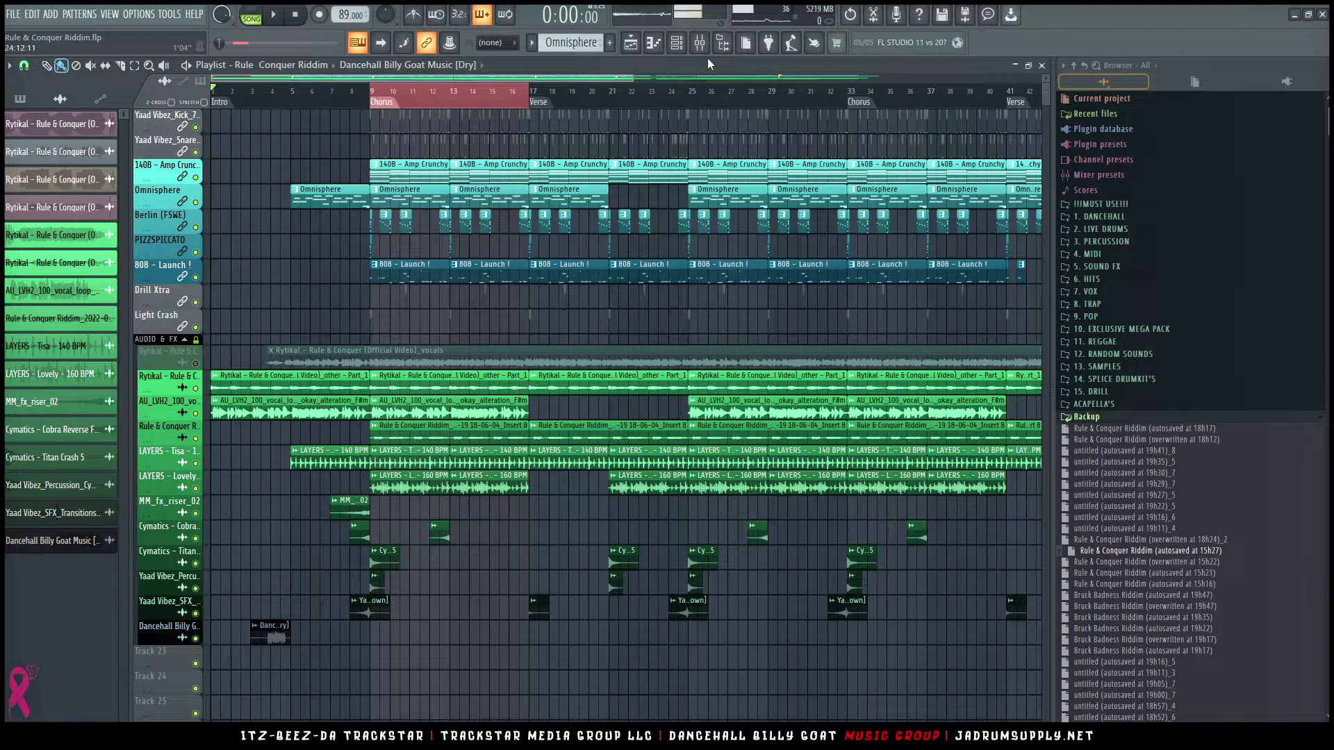
{"action": "left_click", "coordinate": [277, 16]}
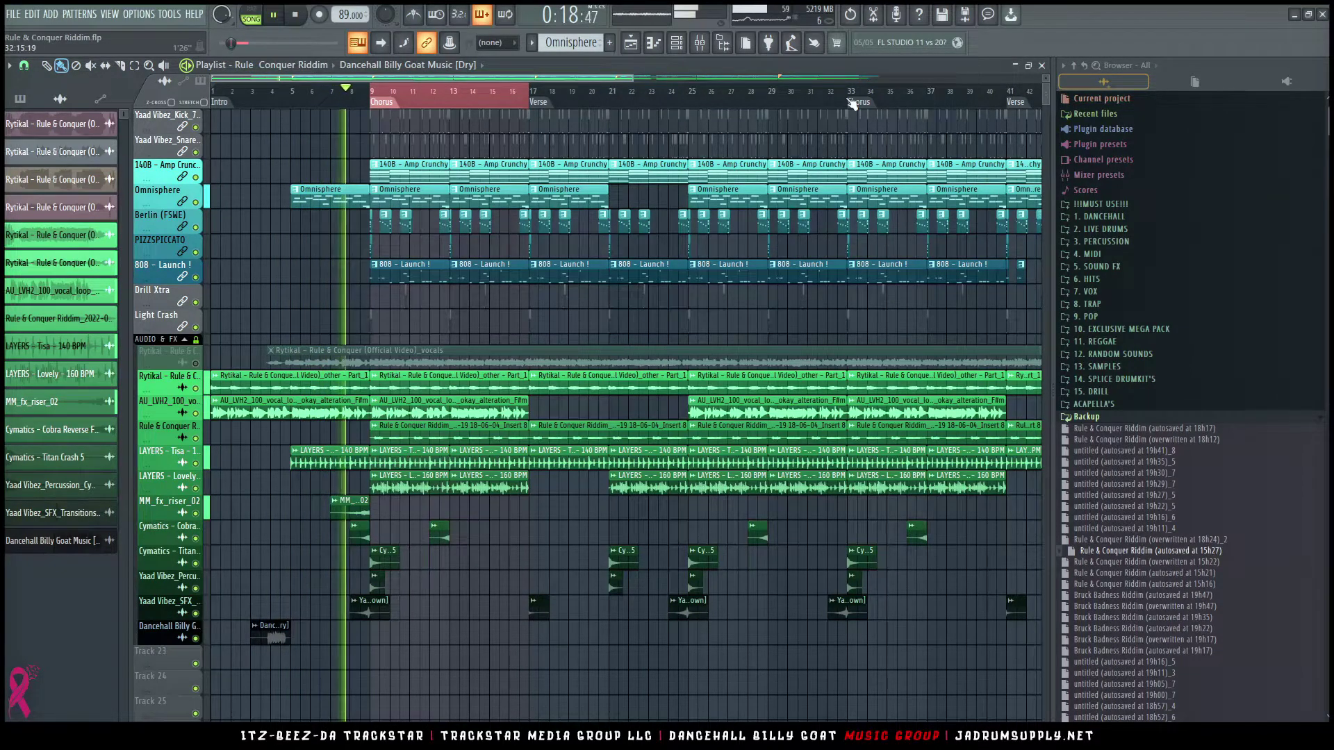
Step: Look through the channel rack's All and Unsorted channel groups and leave the rack open on Unsorted
{"action": "key", "text": "F6"}
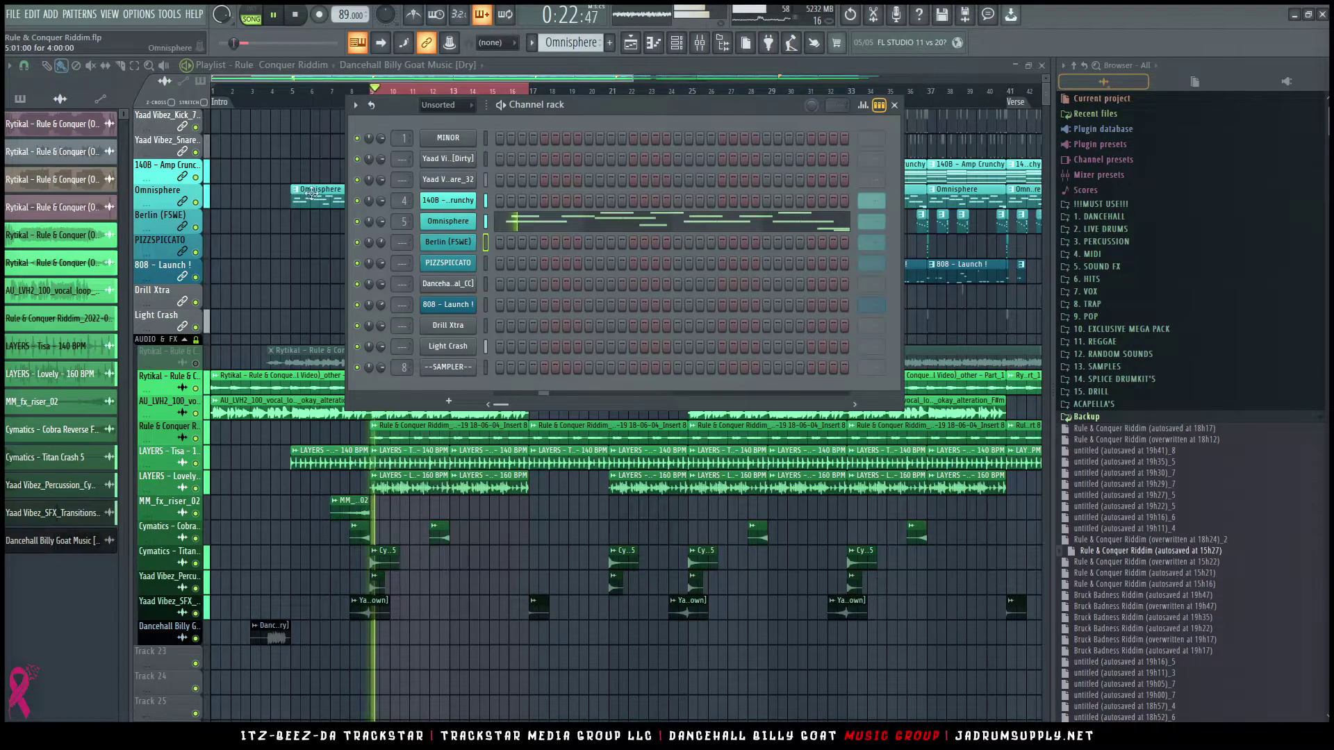
{"action": "scroll", "coordinate": [469, 109], "scroll_direction": "up", "scroll_amount": 2}
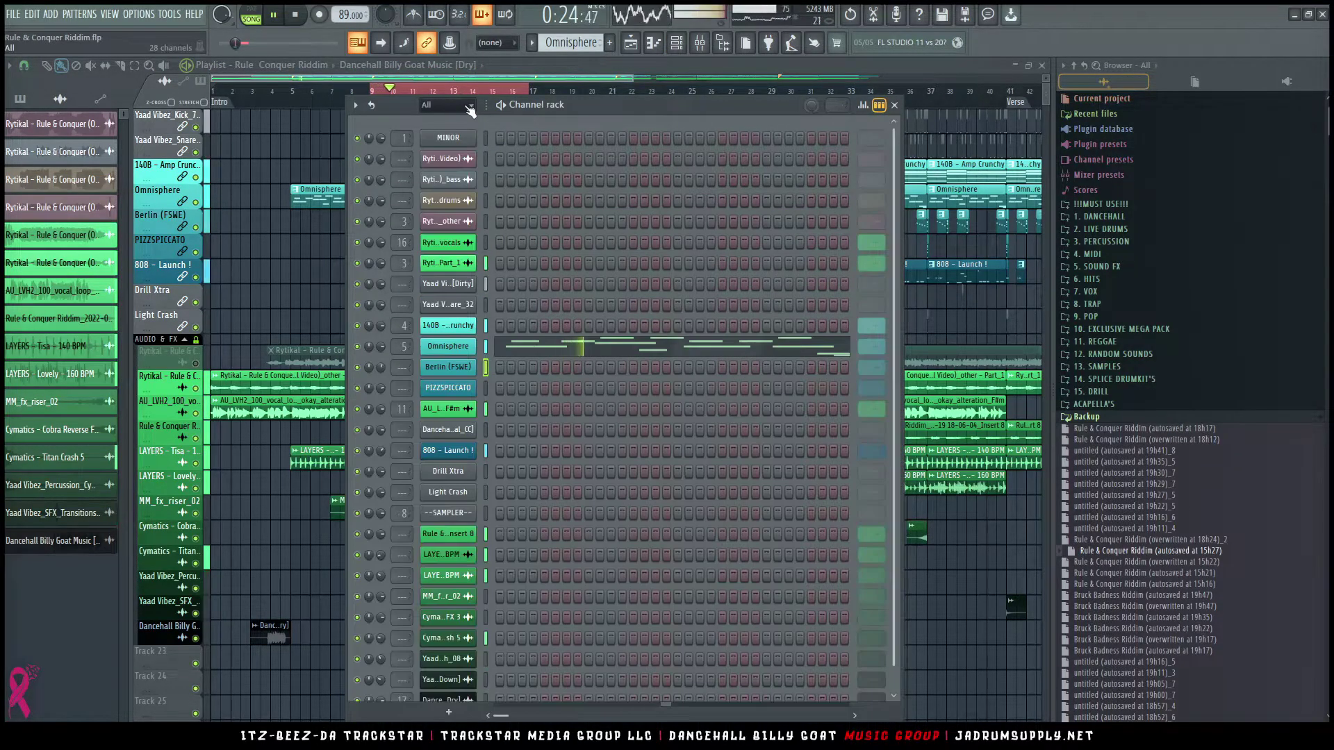
{"action": "scroll", "coordinate": [469, 109], "scroll_direction": "down", "scroll_amount": 2}
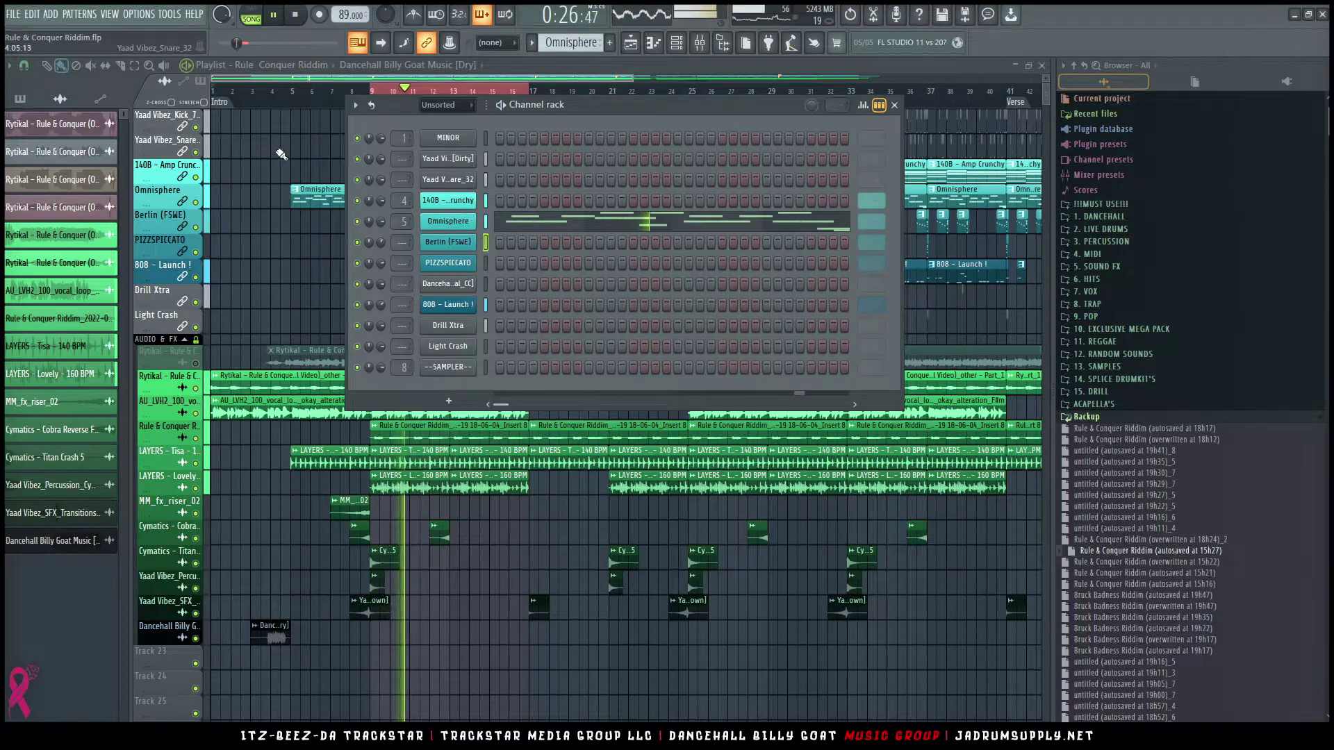
{"action": "key", "text": "F6"}
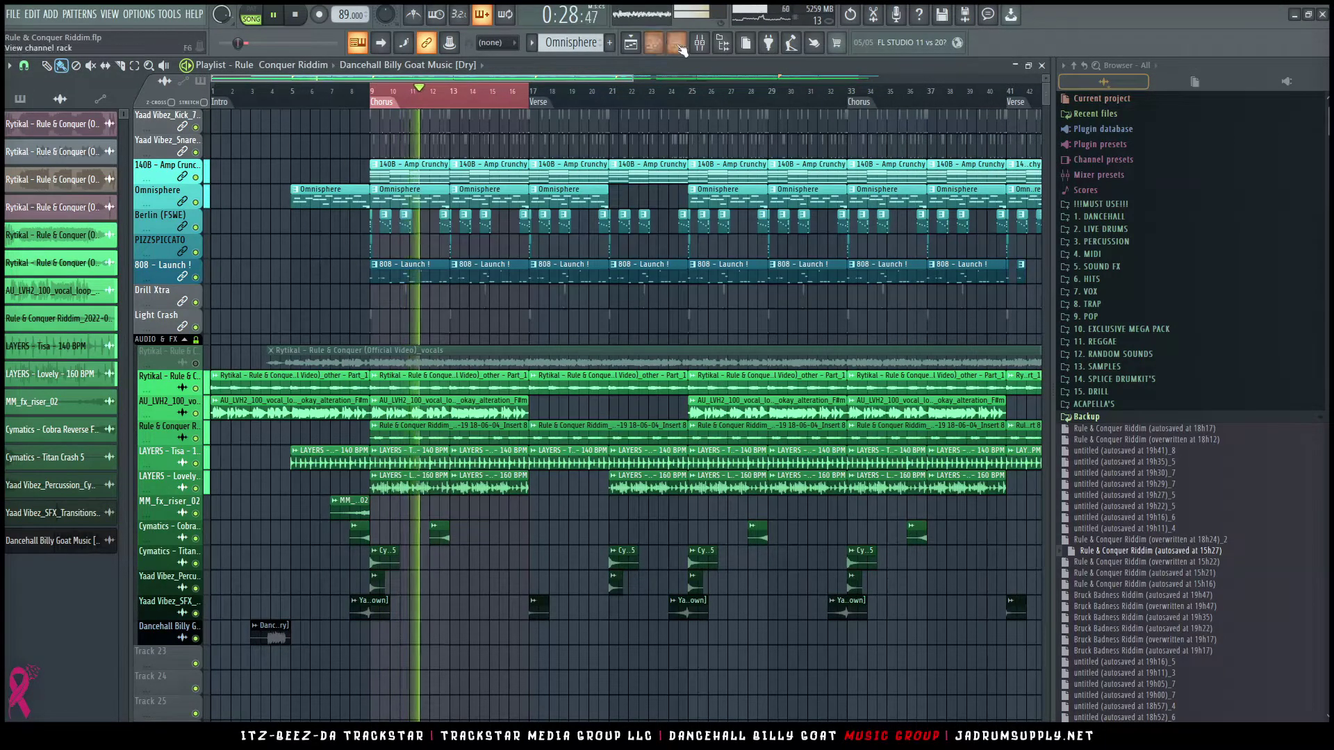
{"action": "key", "text": "F6"}
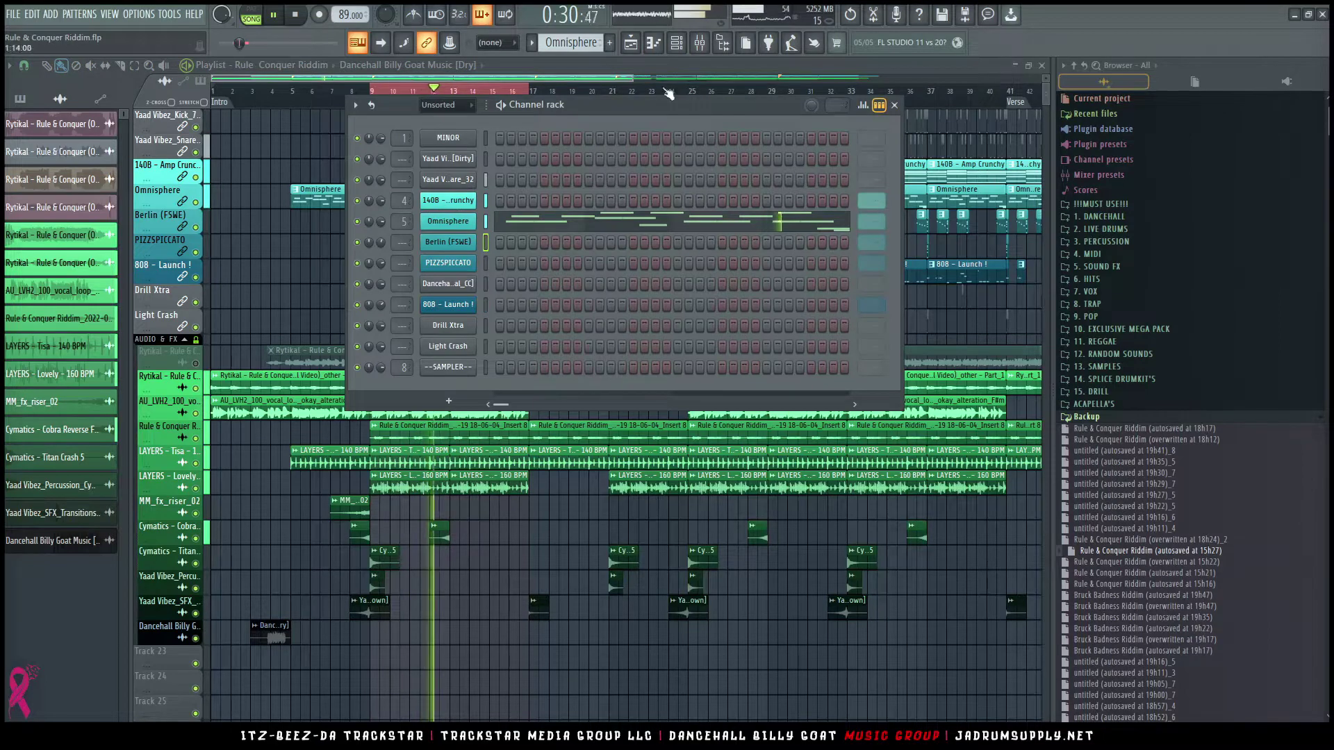
Step: Reset the Key Detective mixer track to its default state, clearing its name, colour and effects
{"action": "left_click", "coordinate": [699, 42]}
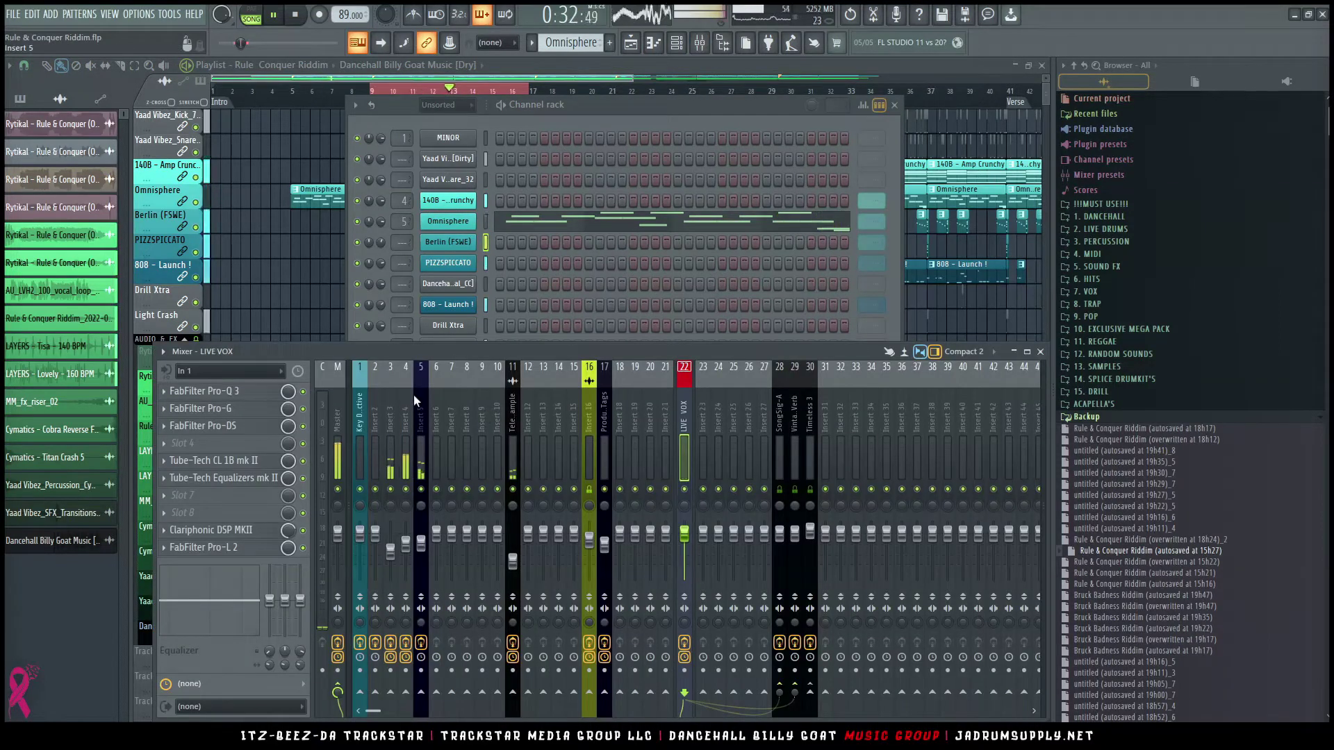
{"action": "left_click", "coordinate": [362, 417]}
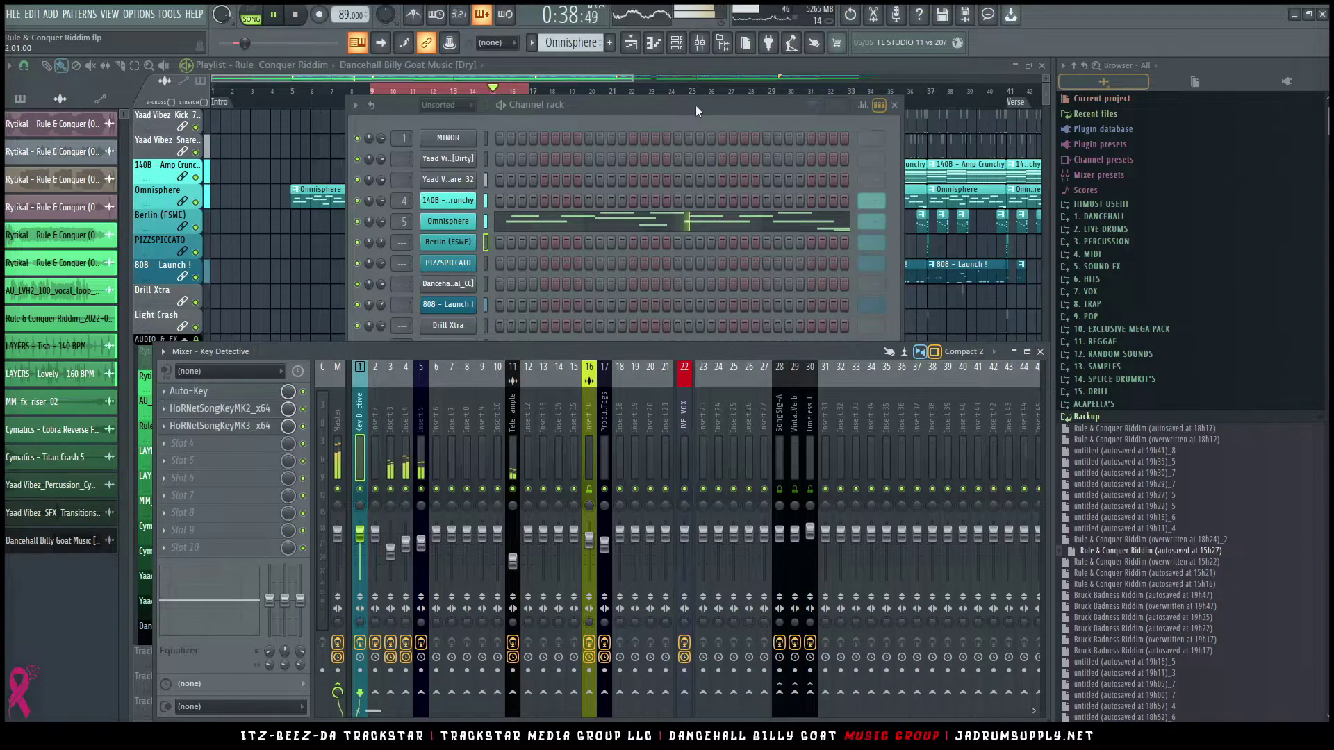
{"action": "right_click", "coordinate": [359, 412]}
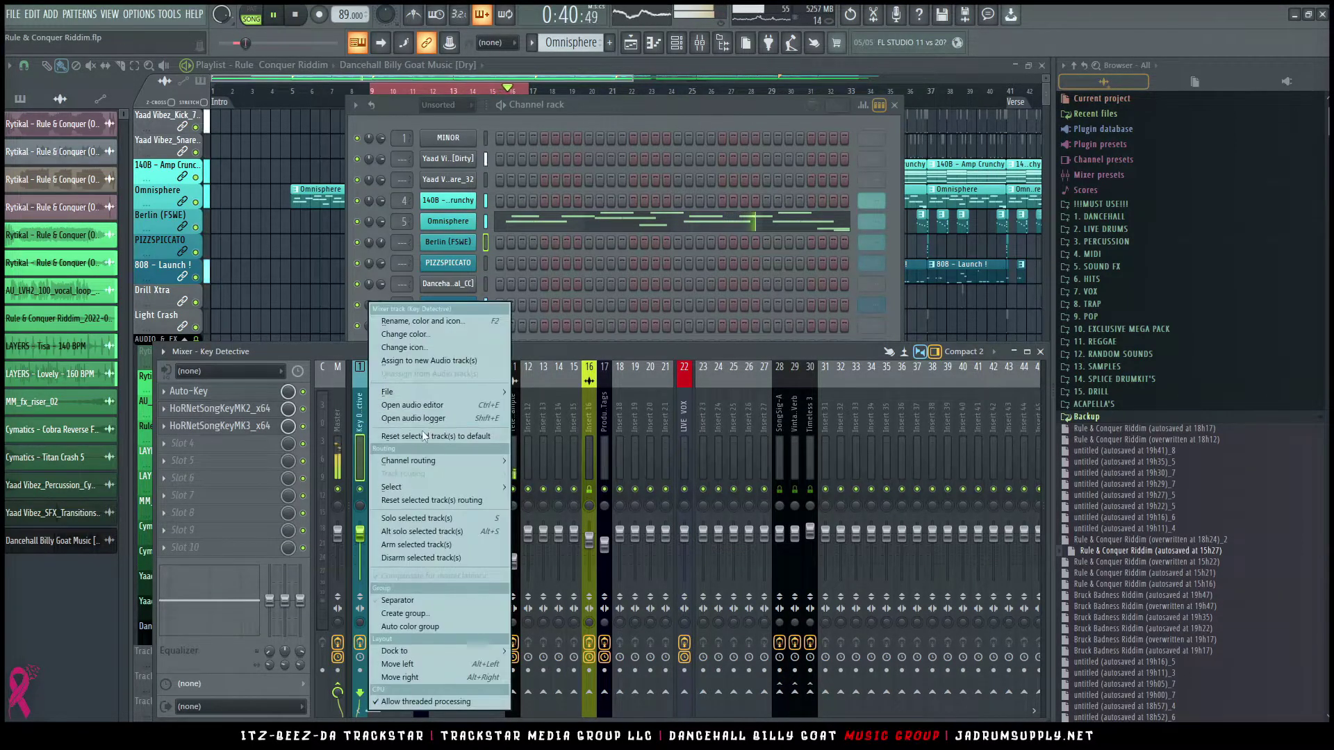
{"action": "left_click", "coordinate": [428, 440]}
{"action": "key", "text": "Return"}
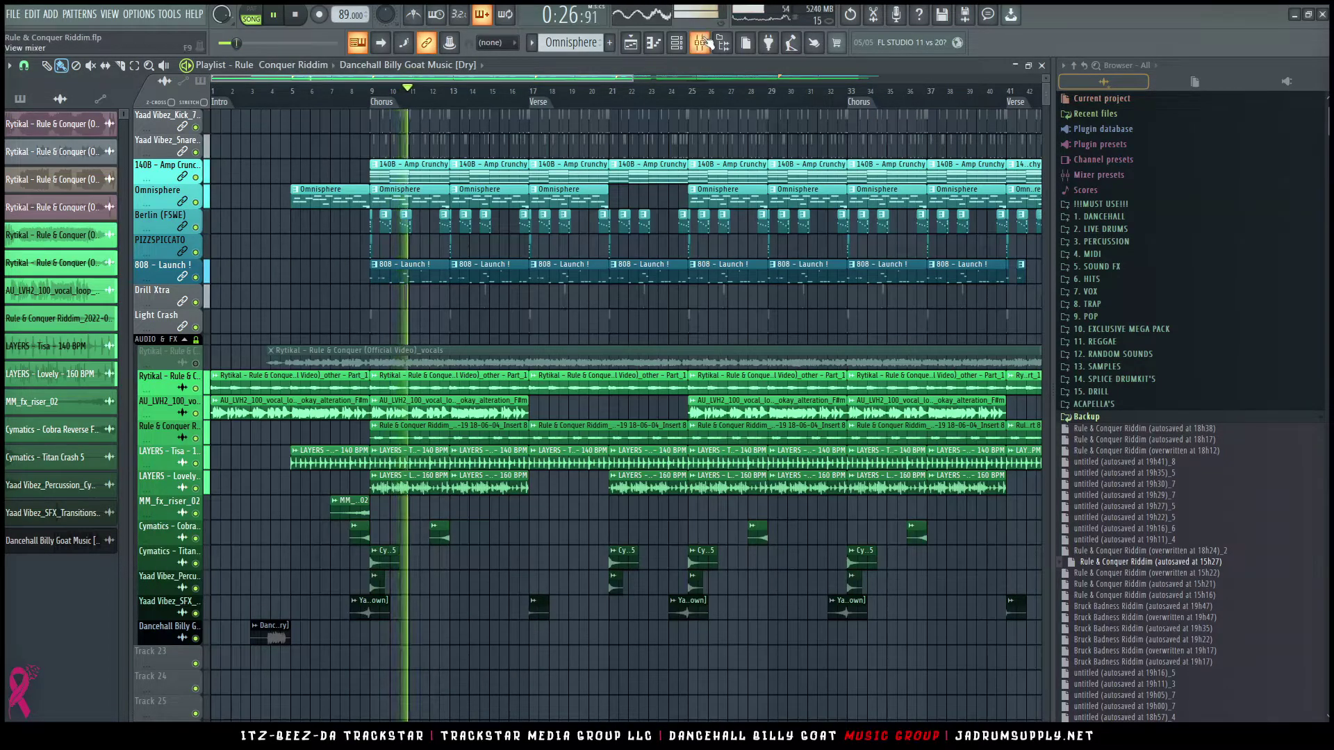
Step: Compare the mixer with the channel rack's track assignments, inspecting Insert 3 and the Audio channel group
{"action": "key", "text": "F9"}
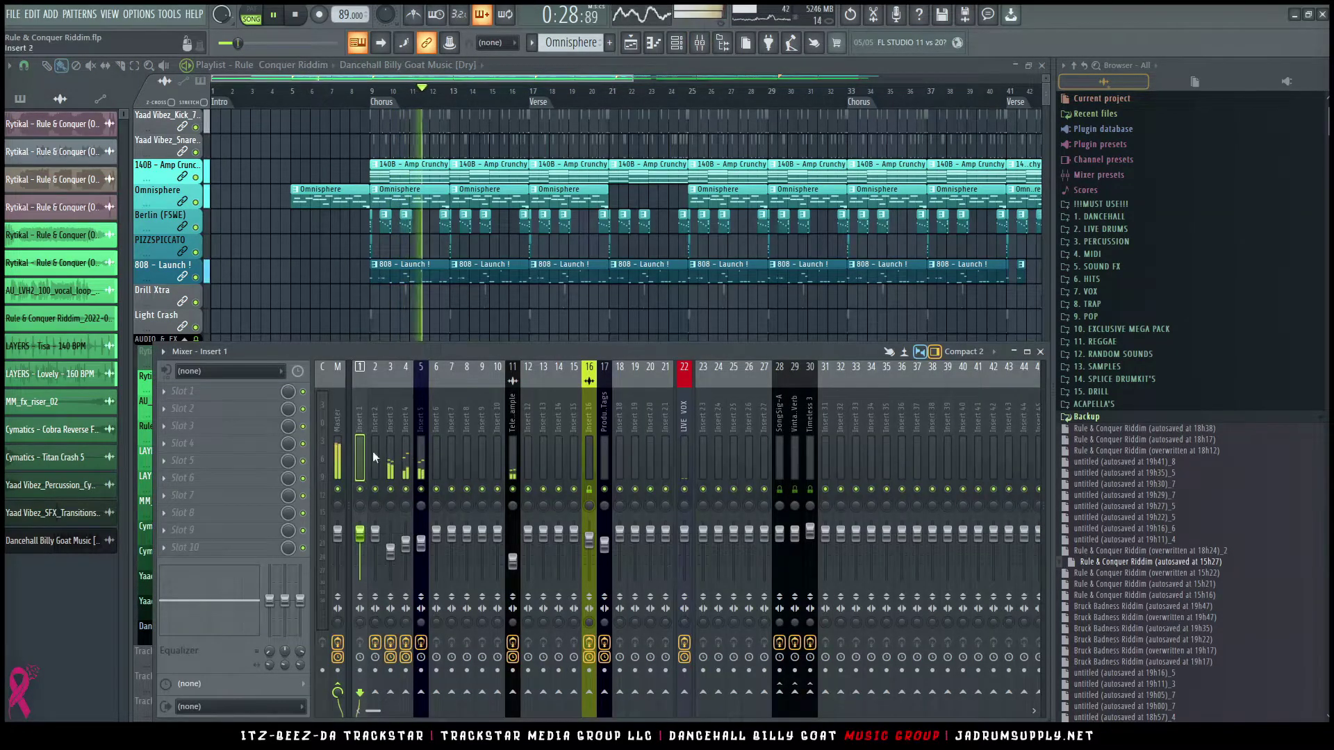
{"action": "left_click", "coordinate": [676, 42]}
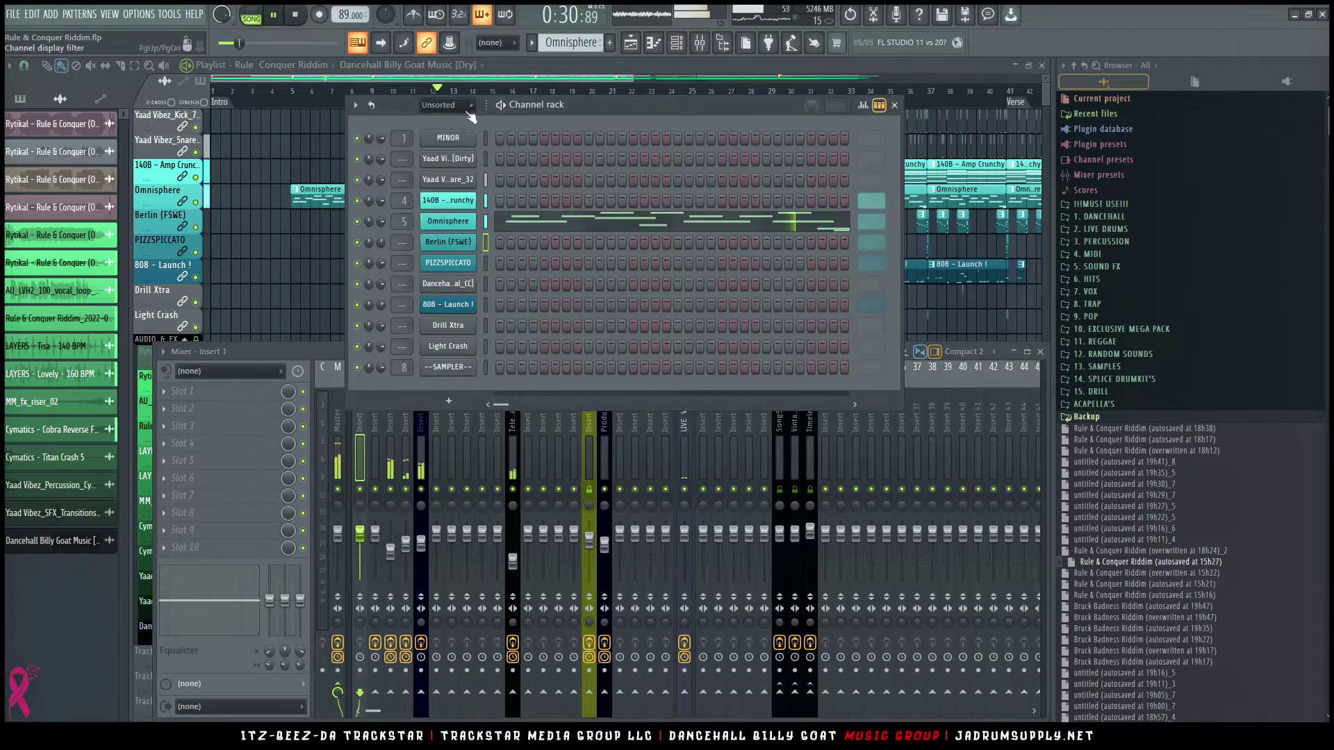
{"action": "scroll", "coordinate": [402, 139], "scroll_direction": "down", "scroll_amount": 1}
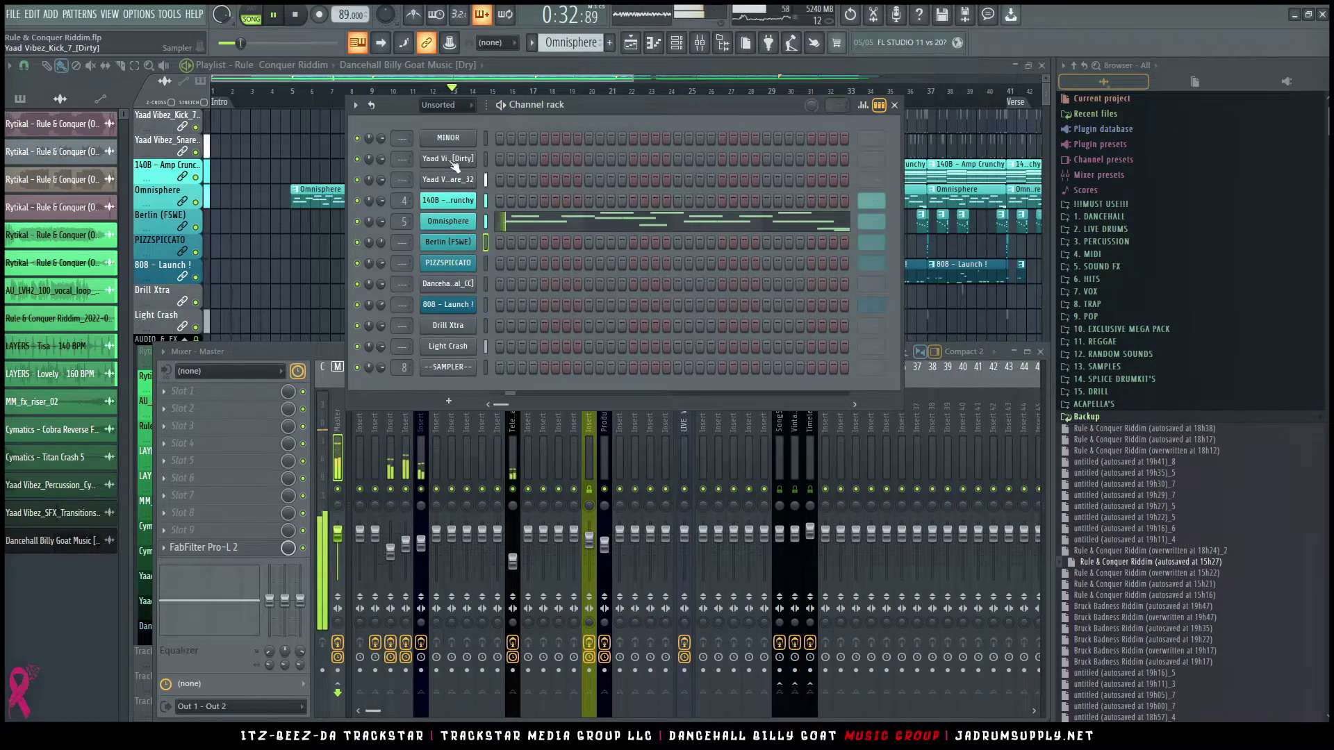
{"action": "left_click", "coordinate": [389, 449]}
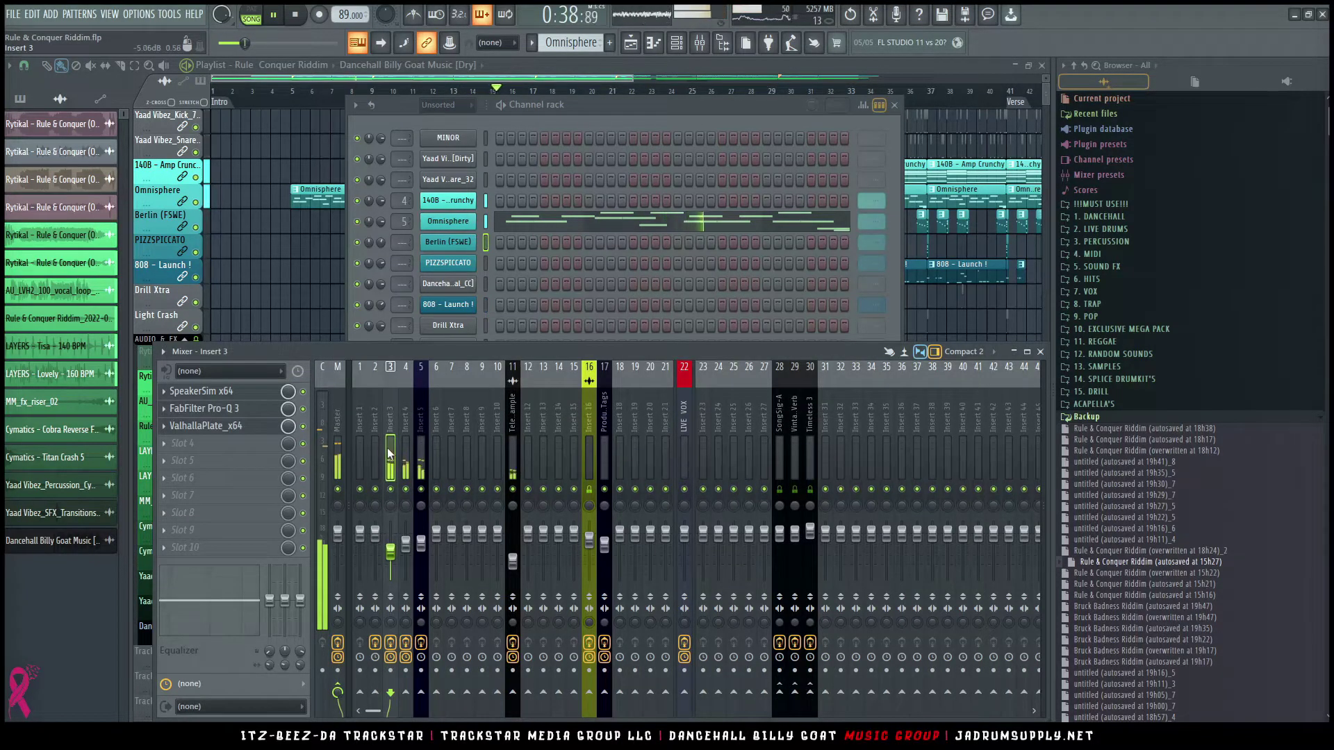
{"action": "left_click", "coordinate": [613, 109]}
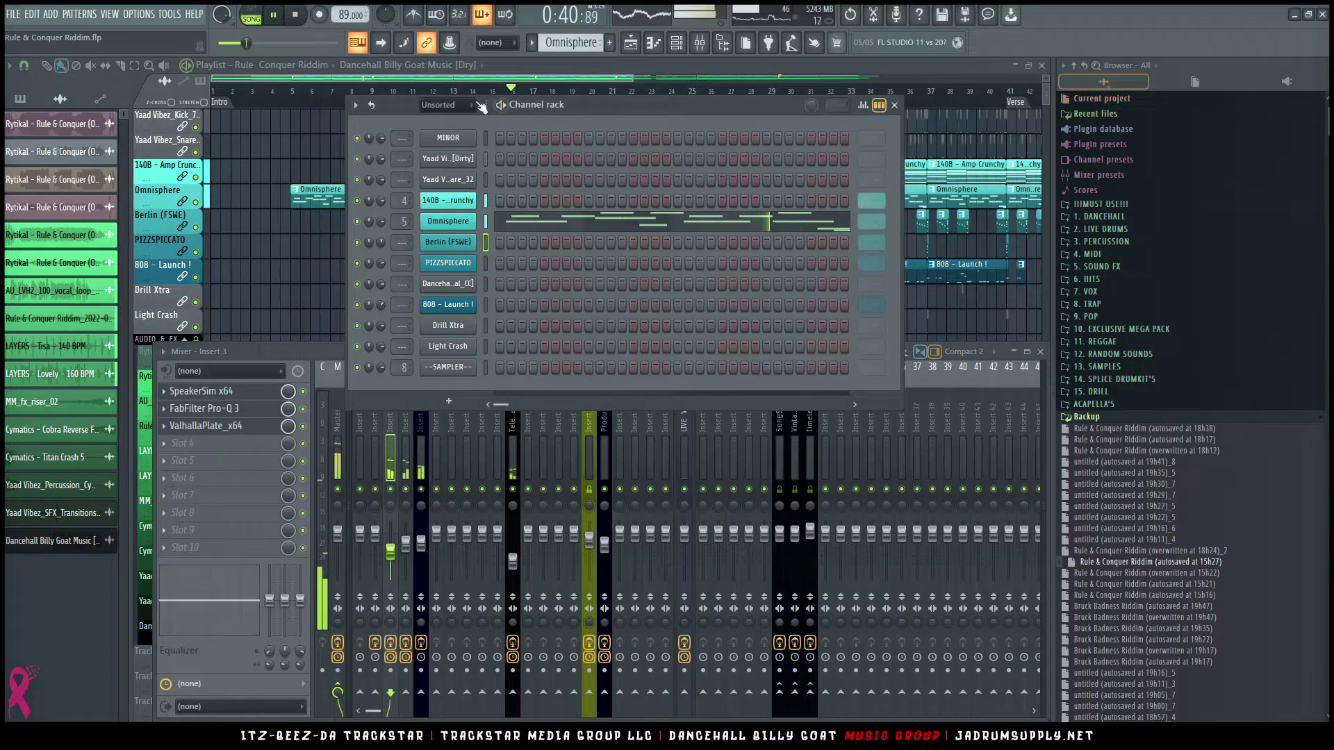
{"action": "scroll", "coordinate": [459, 111], "scroll_direction": "up", "scroll_amount": 1}
{"action": "scroll", "coordinate": [458, 111], "scroll_direction": "down", "scroll_amount": 2}
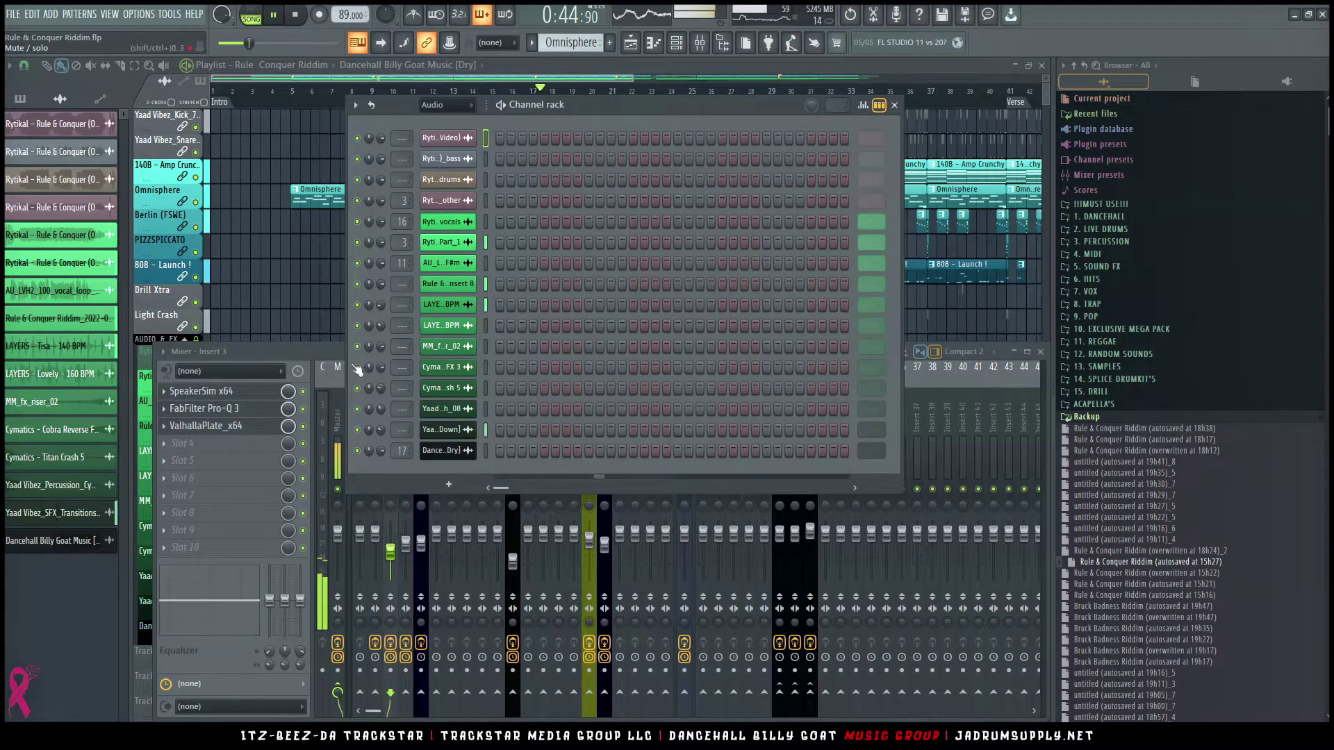
Step: Move the Insert 3 mixer track, with its SpeakerSim, Pro-Q 3 and ValhallaPlate effects, right to position 12
{"action": "left_click", "coordinate": [337, 388]}
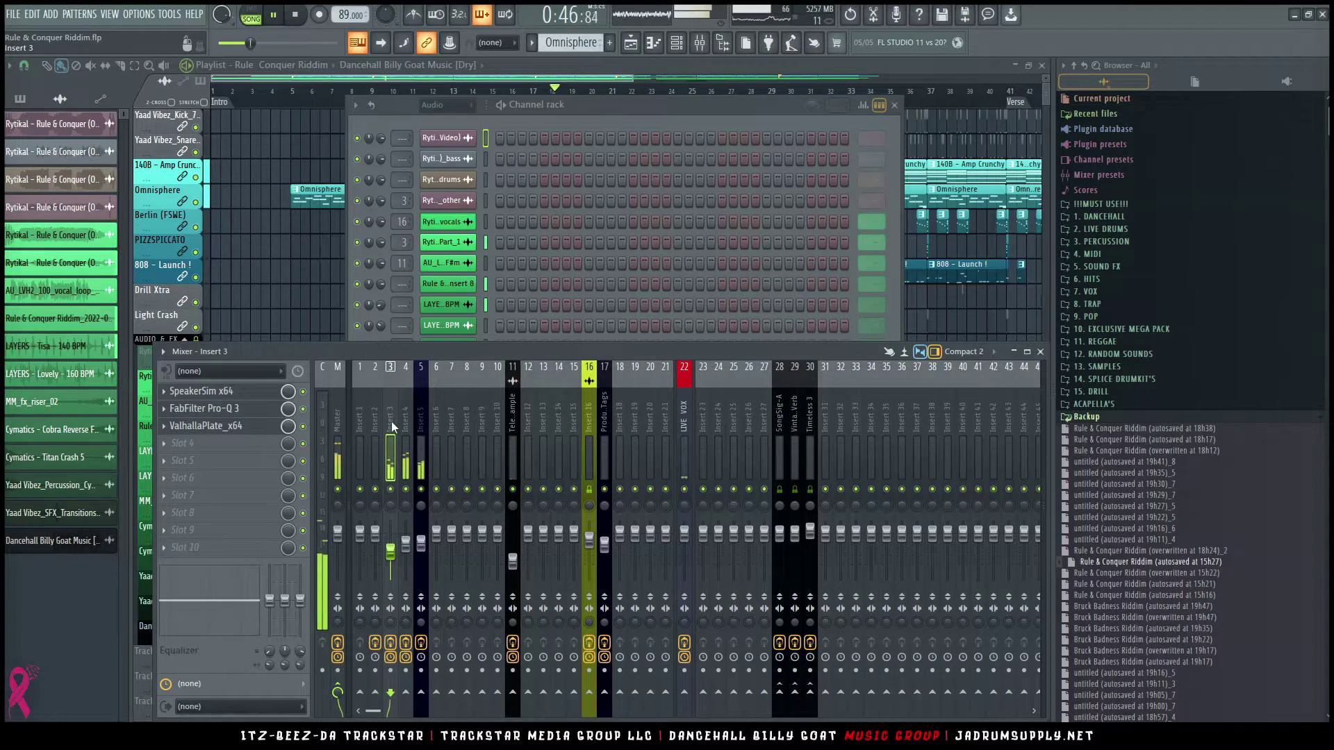
{"action": "key", "text": "alt+Right"}
{"action": "key", "text": "alt+Right"}
{"action": "key", "text": "alt+Right"}
{"action": "key", "text": "alt+Right"}
{"action": "key", "text": "alt+Right"}
{"action": "key", "text": "alt+Right"}
{"action": "key", "text": "alt+Right"}
{"action": "key", "text": "alt+Right"}
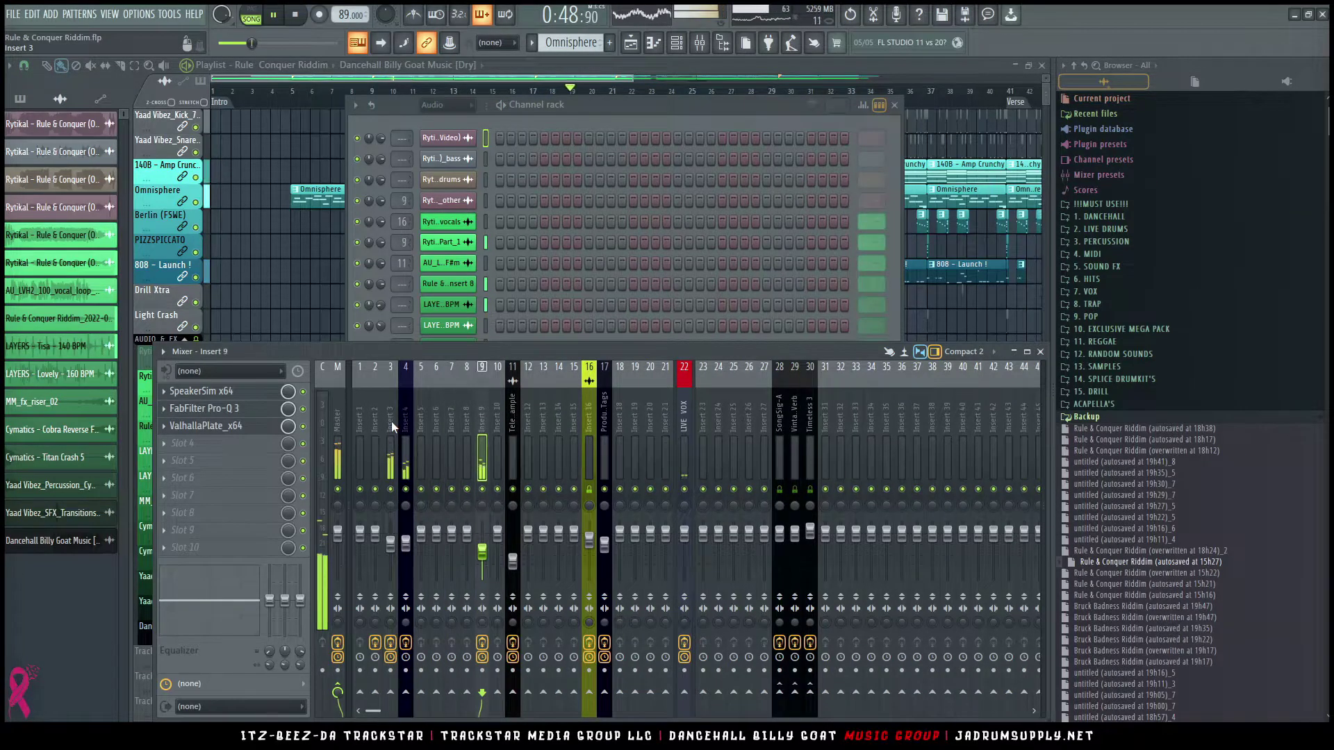
{"action": "key", "text": "alt+Right"}
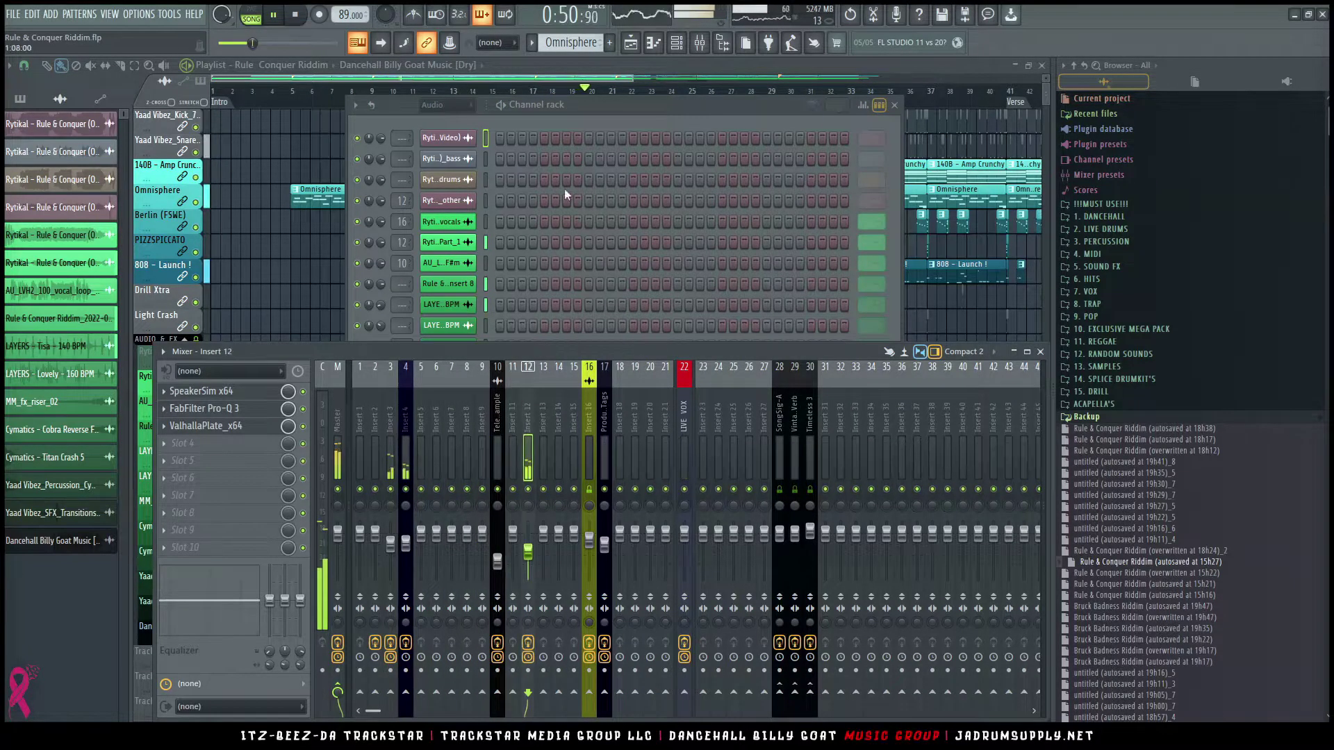
Step: Select the Unsorted channels from Yaad Vibez_Kick_7_[Dirty] through Light Crash, excluding the Dancehall_Billy_Goat_808_6 channel
{"action": "scroll", "coordinate": [464, 109], "scroll_direction": "down", "scroll_amount": 1}
{"action": "left_click", "coordinate": [485, 161]}
{"action": "left_click_drag", "start_coordinate": [485, 161], "coordinate": [485, 201]}
{"action": "left_click_drag", "start_coordinate": [484, 255], "coordinate": [485, 346]}
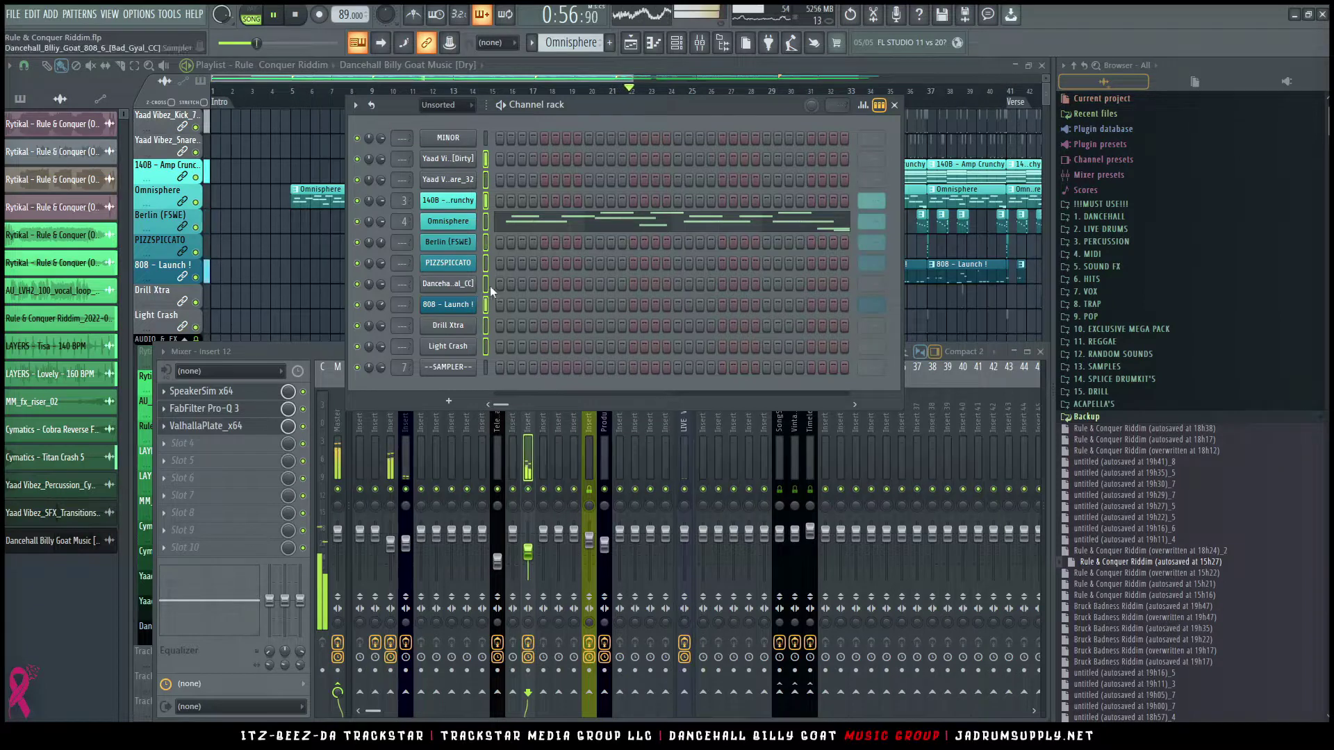
{"action": "key", "text": "ctrl"}
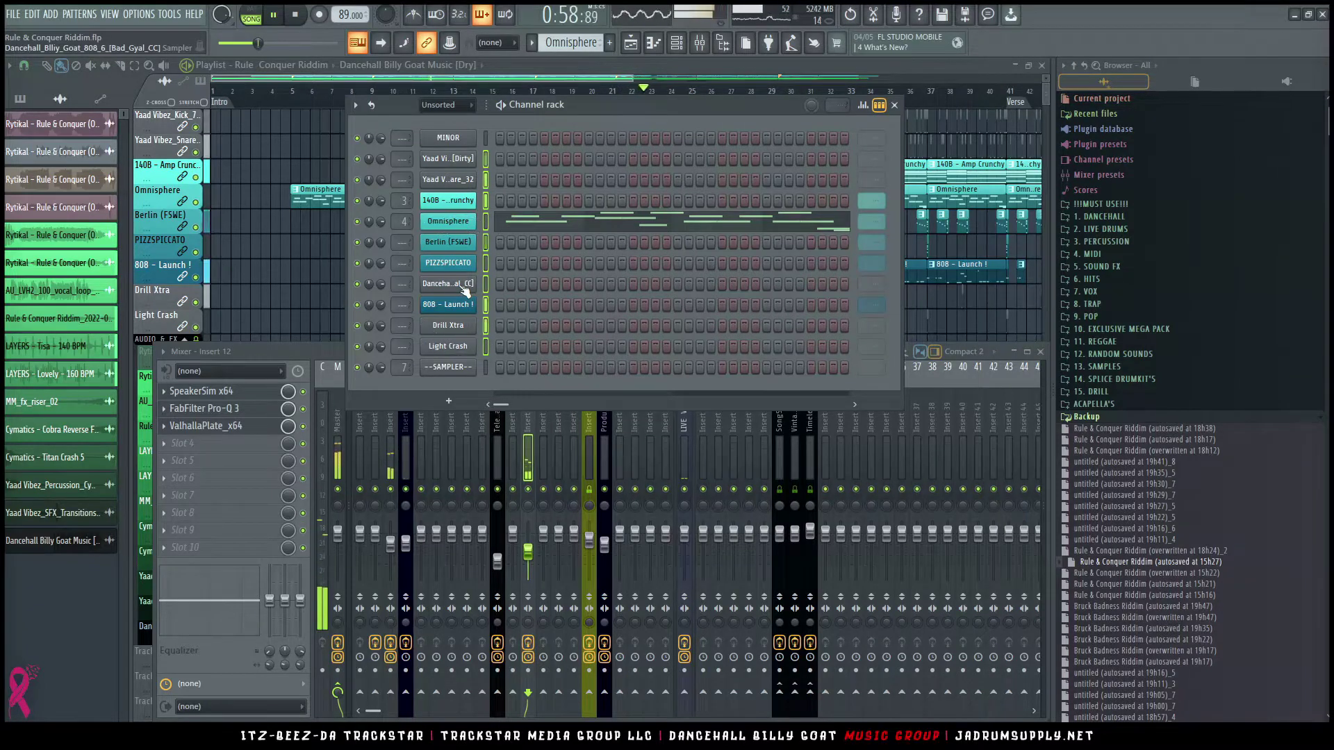
{"action": "right_click", "coordinate": [486, 285]}
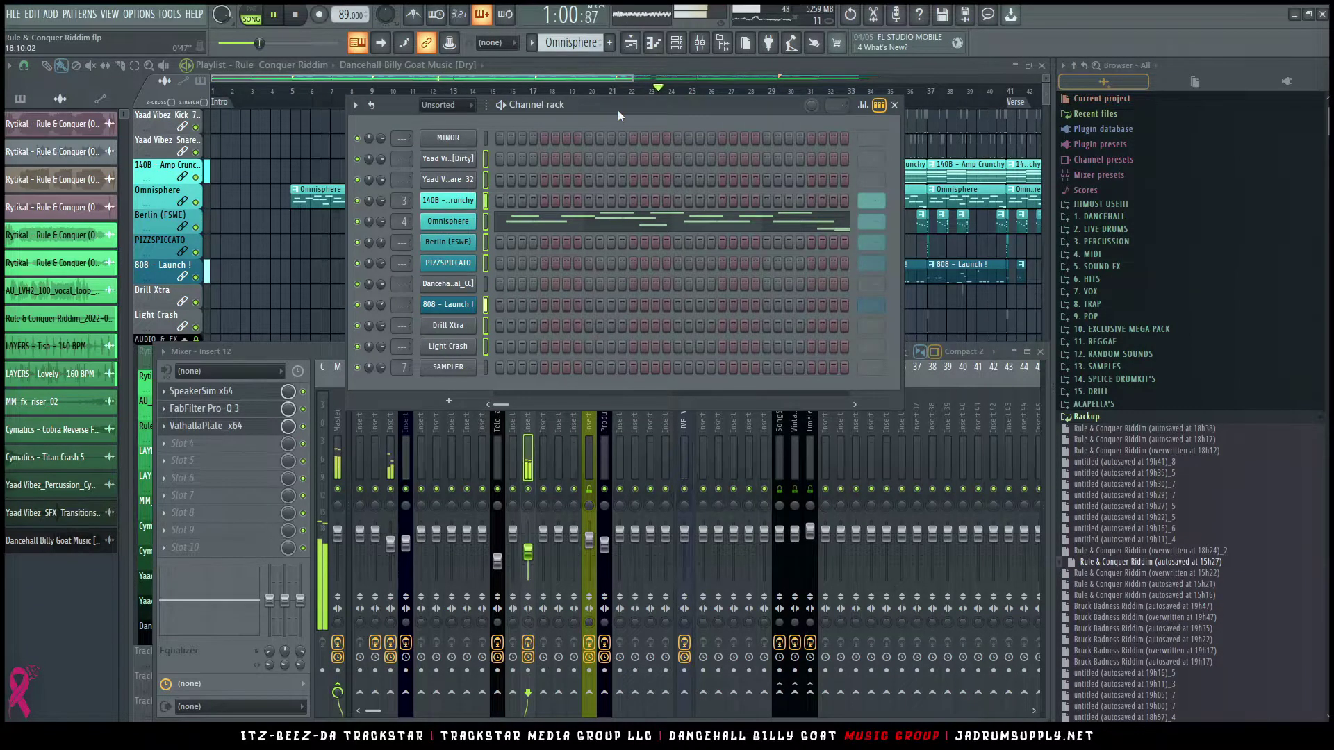
Step: Switch the active pattern to F MINOR
{"action": "key", "text": "KP_Add"}
{"action": "key", "text": "KP_Add"}
{"action": "key", "text": "KP_Add"}
{"action": "key", "text": "KP_Add"}
{"action": "key", "text": "KP_Add"}
{"action": "key", "text": "KP_Add"}
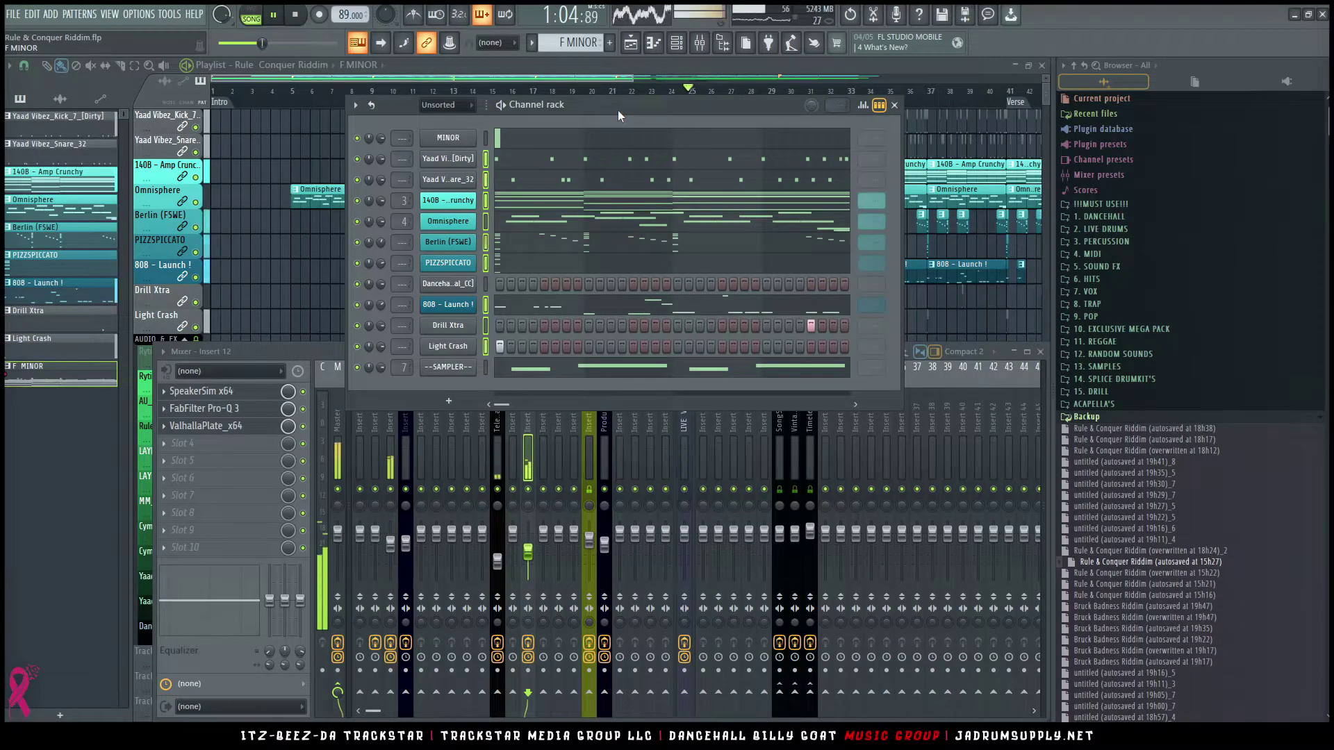
Step: Shift Tele_Vox_Sample and the three mixer tracks after it two positions right, so the group starts at track 12
{"action": "left_click", "coordinate": [359, 454]}
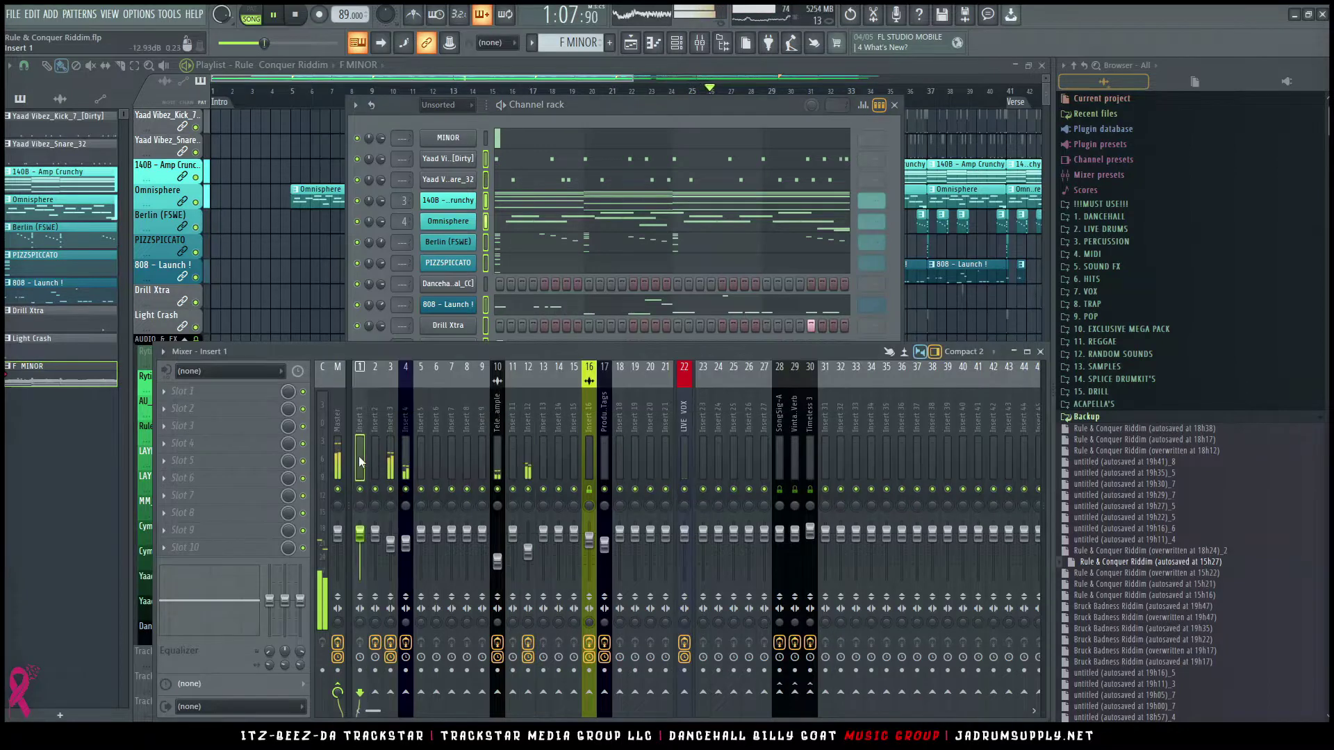
{"action": "left_click", "coordinate": [497, 463]}
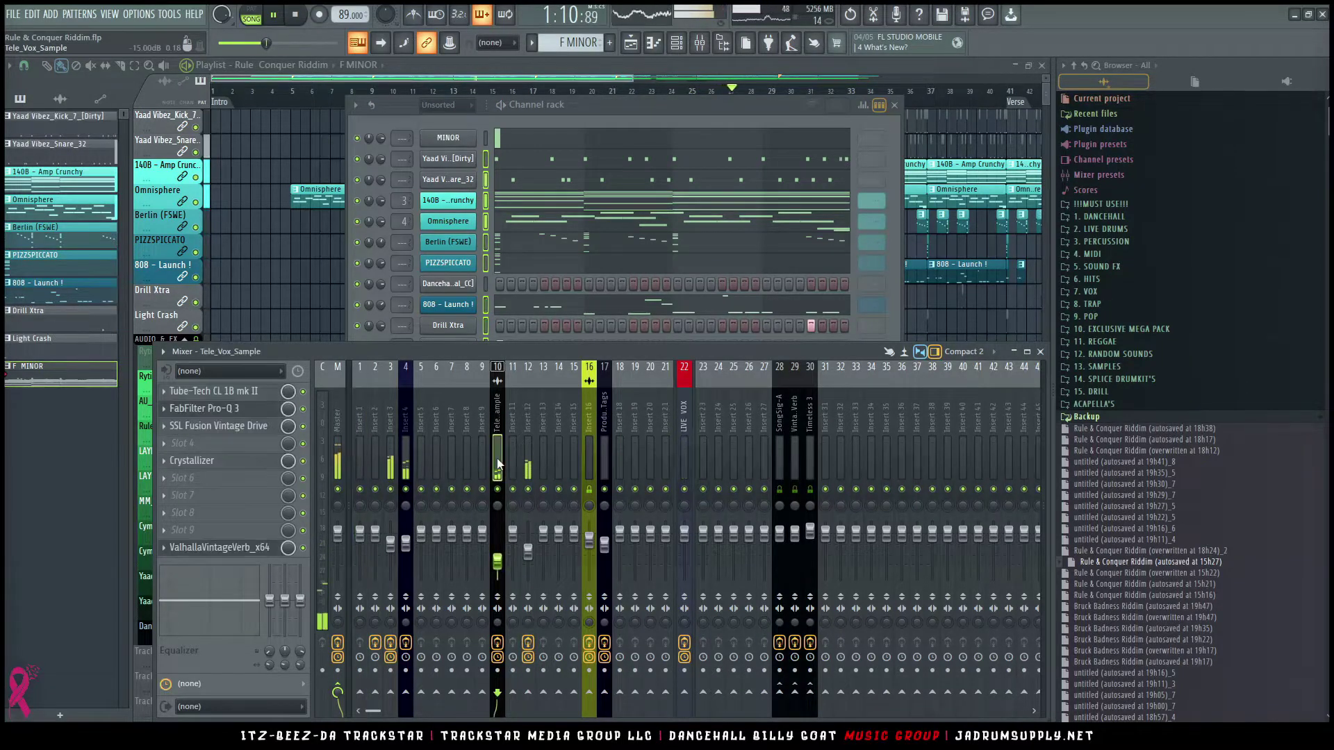
{"action": "key", "text": "alt+Right"}
{"action": "key", "text": "alt+Right"}
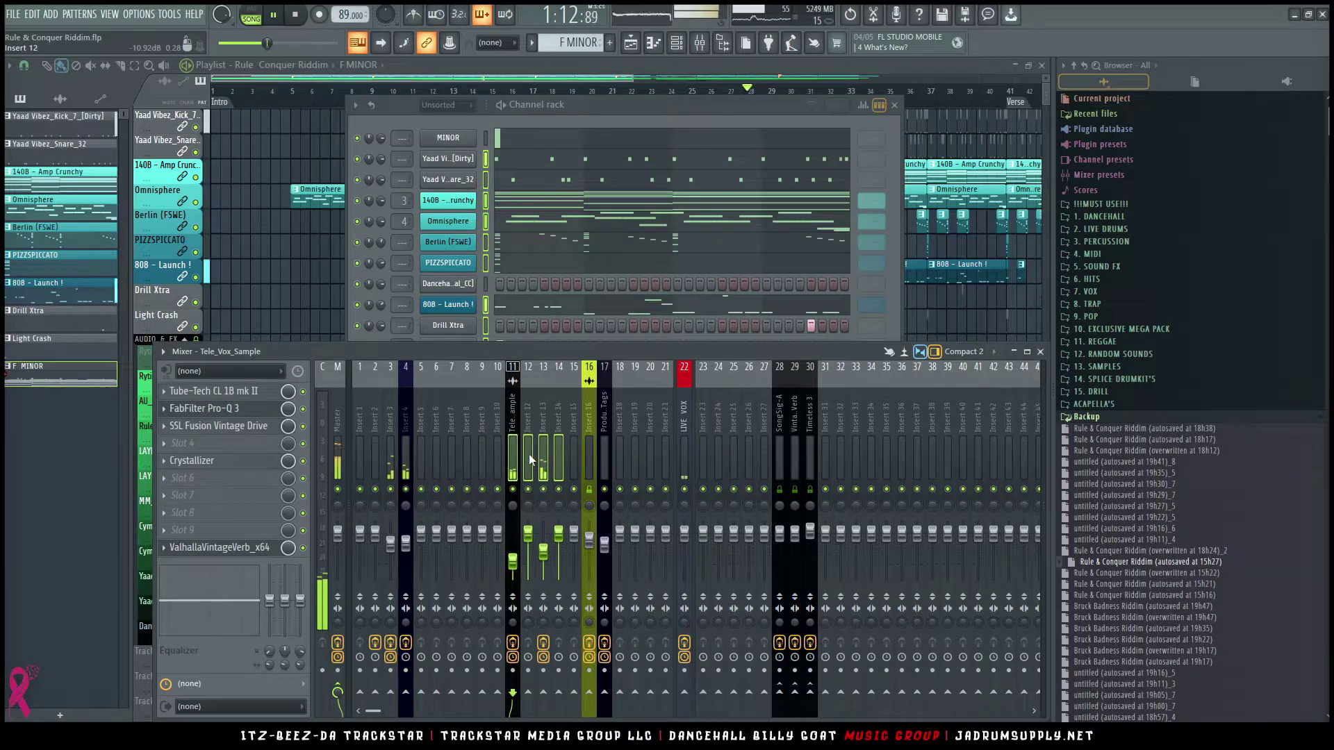
Step: Route the selected channels to consecutive mixer tracks starting at Insert 1
{"action": "left_click", "coordinate": [357, 408]}
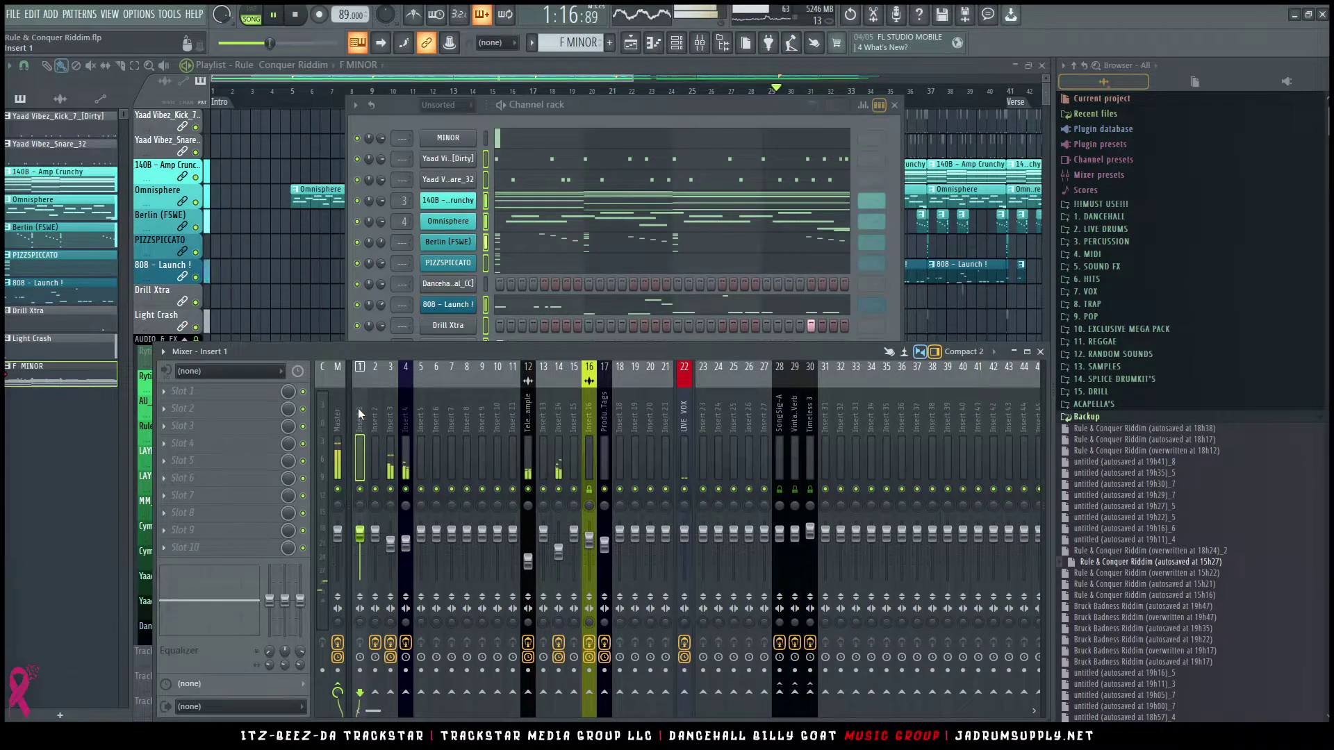
{"action": "key", "text": "ctrl+shift+l"}
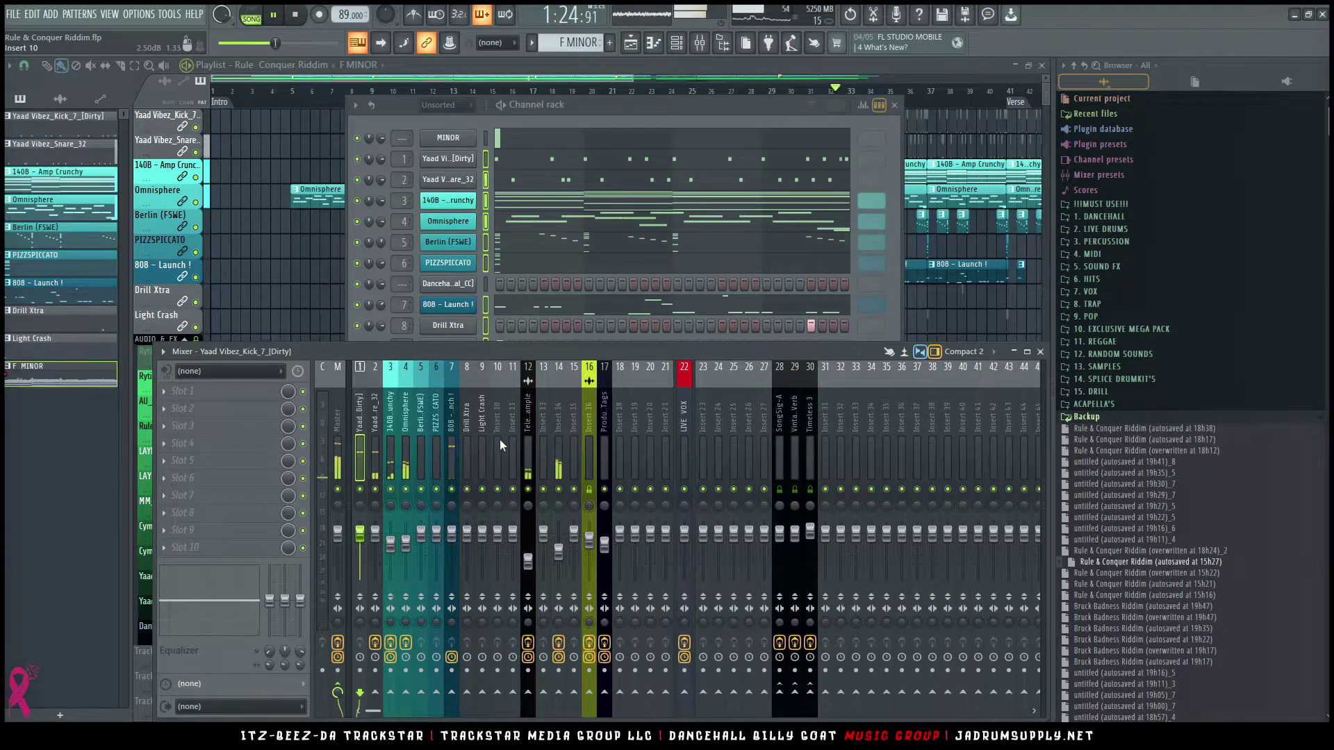
Step: Remove Melodyne from the first effect slot of the Yaad Vibez_Snare_32 mixer track
{"action": "left_click", "coordinate": [376, 439]}
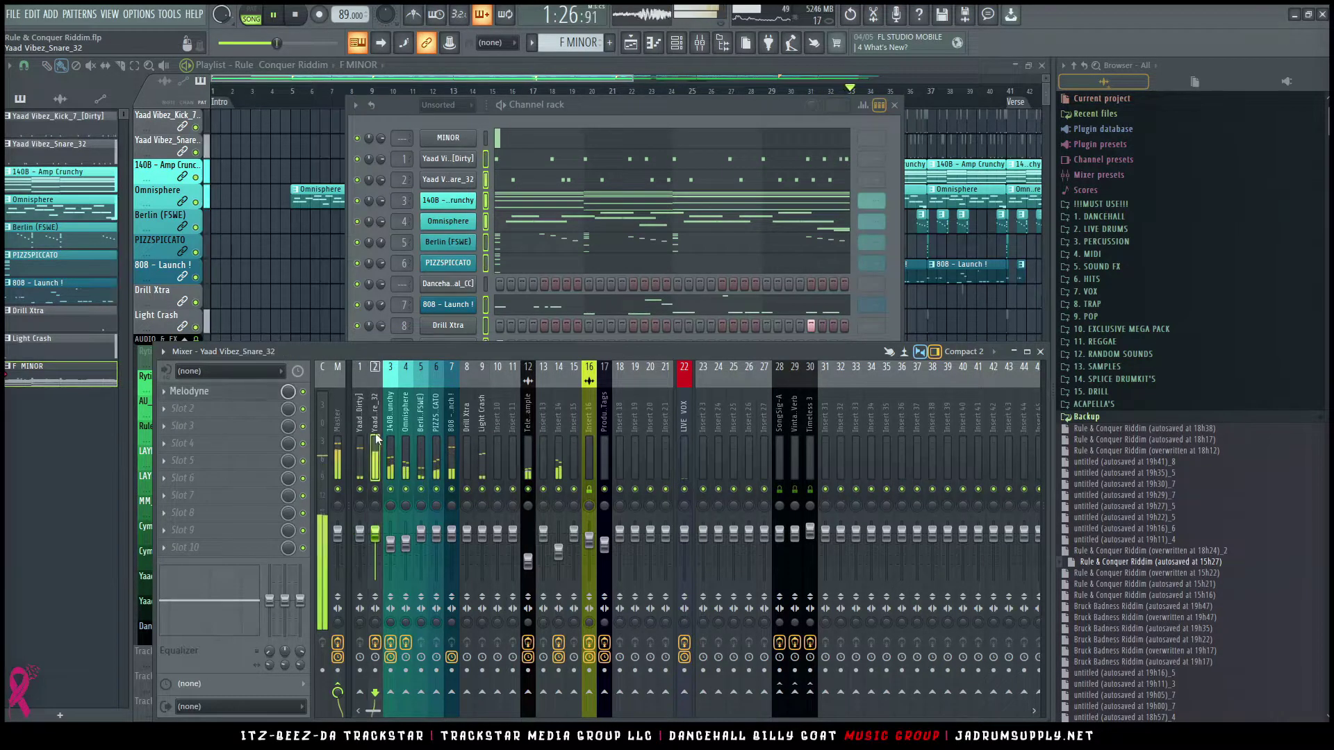
{"action": "left_click", "coordinate": [164, 391]}
{"action": "left_click", "coordinate": [203, 419]}
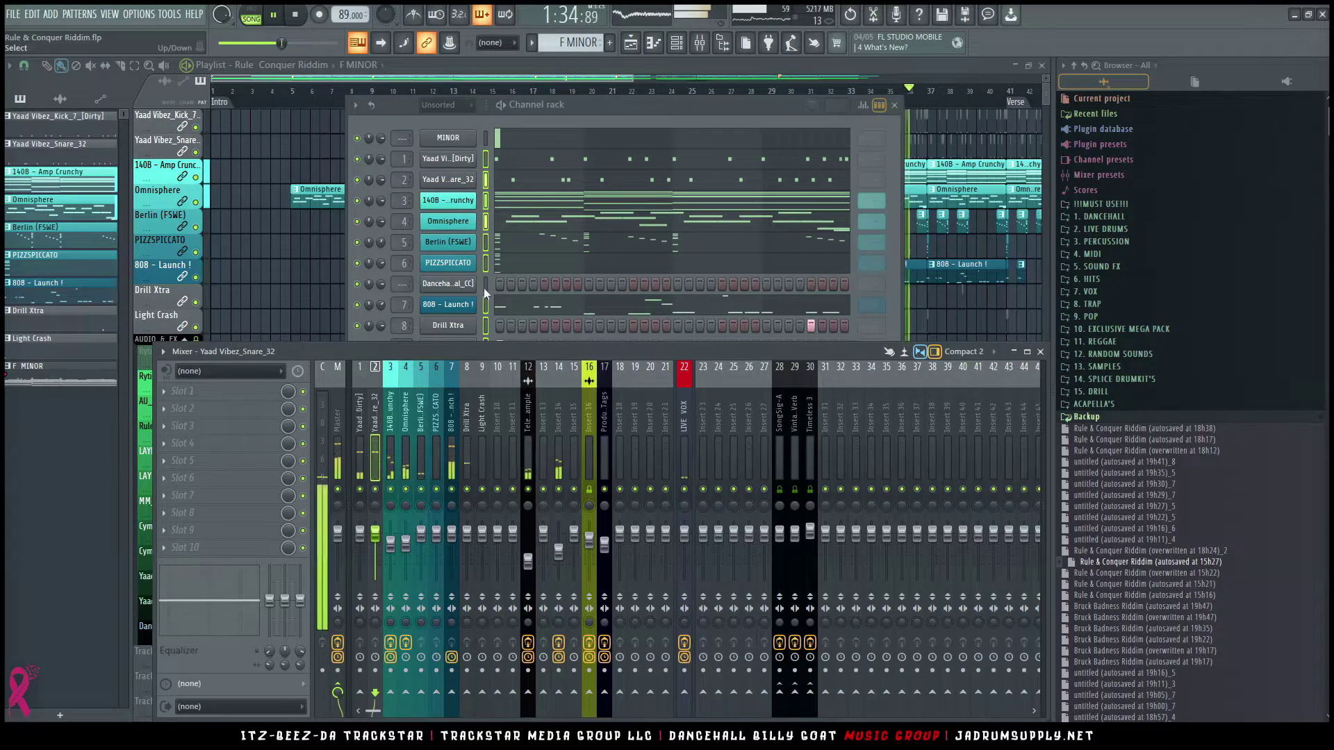
Step: Bring the channel rack to the front and stop the song playback
{"action": "left_click", "coordinate": [535, 110]}
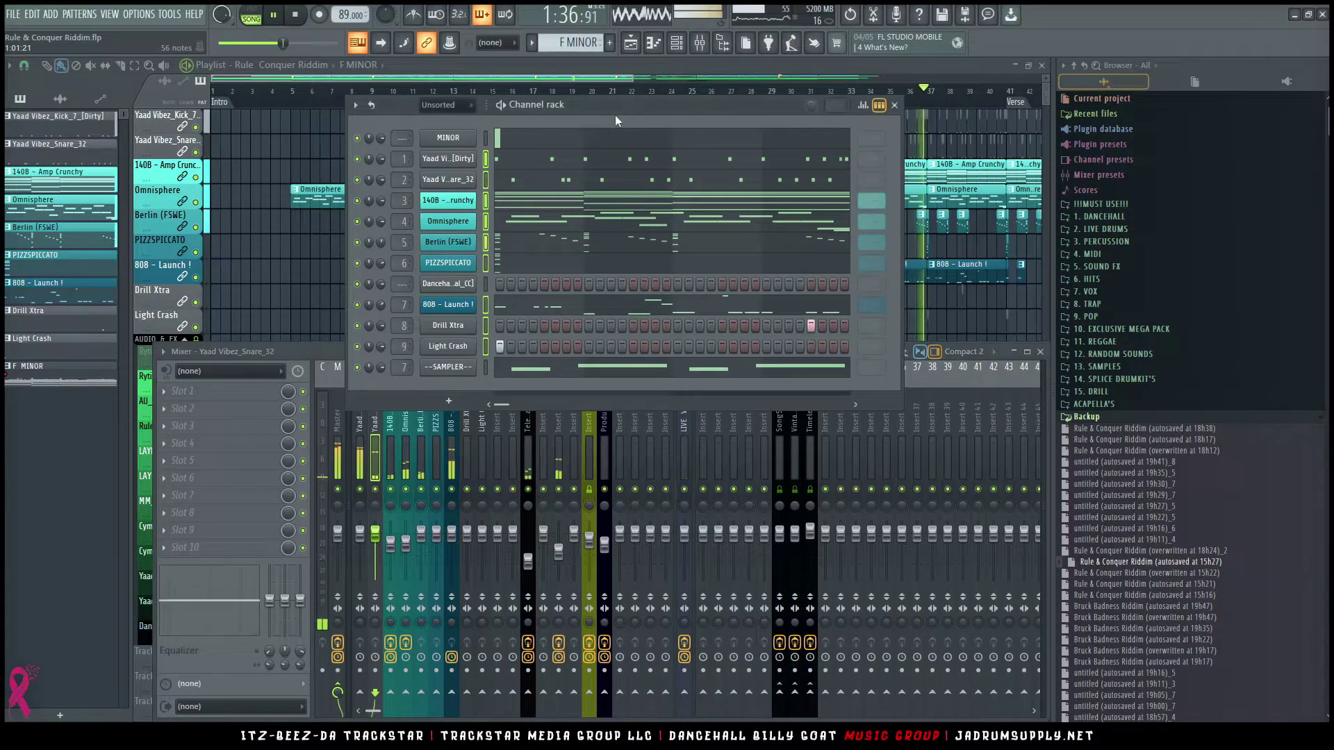
{"action": "key", "text": "space"}
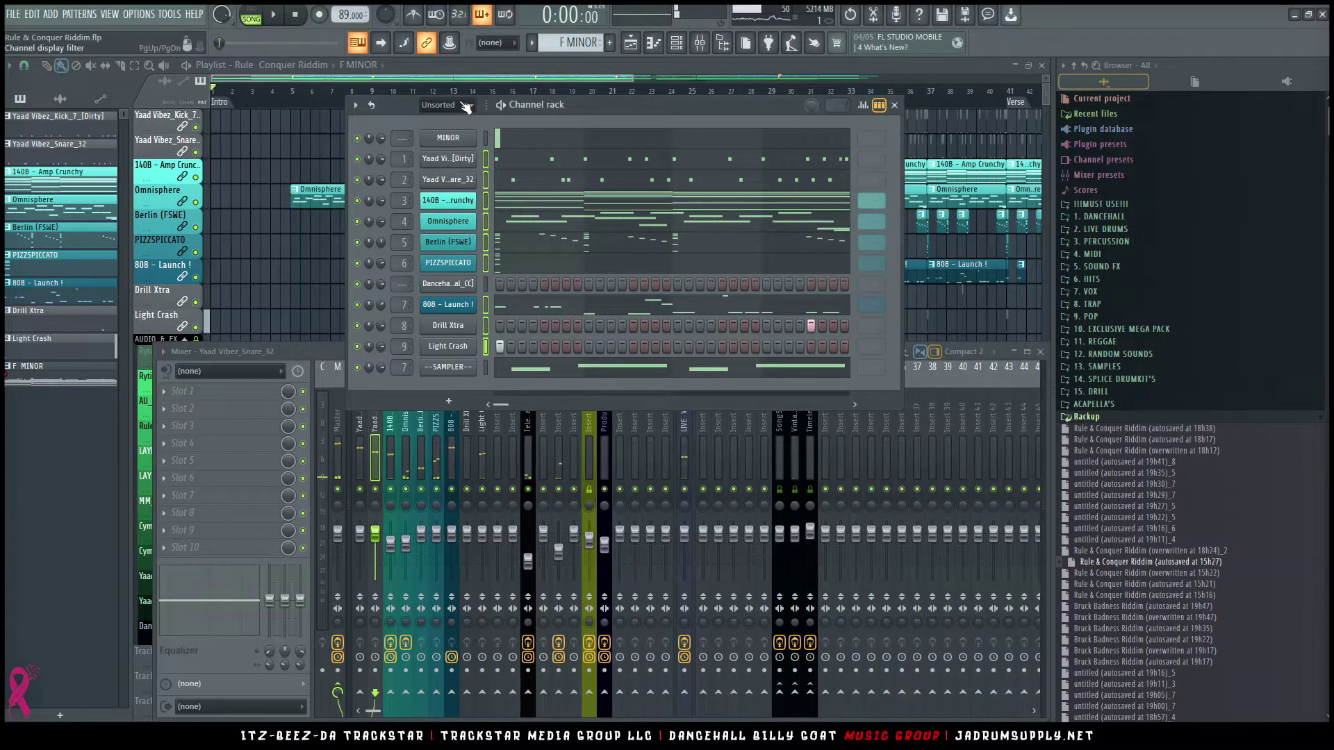
Step: Filter the channel rack to show only the Audio channel group
{"action": "left_click", "coordinate": [688, 489]}
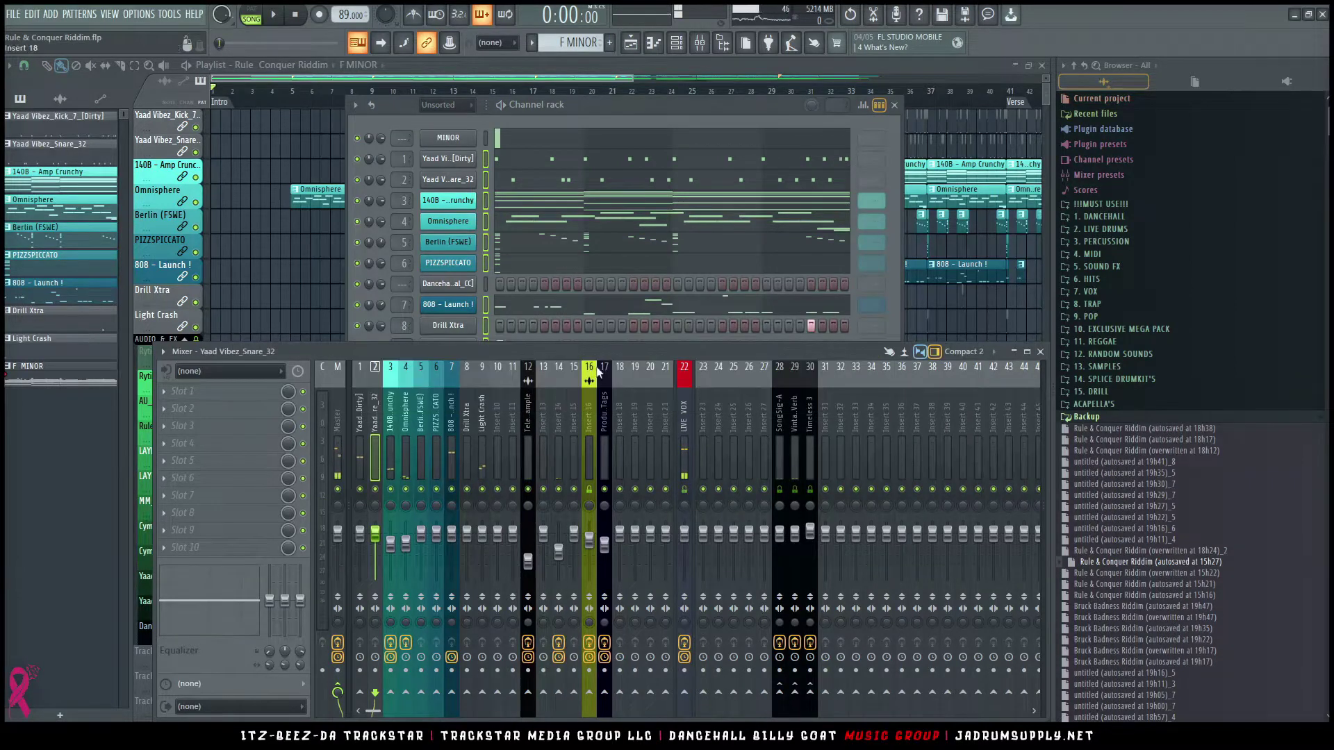
{"action": "scroll", "coordinate": [452, 106], "scroll_direction": "up", "scroll_amount": 1}
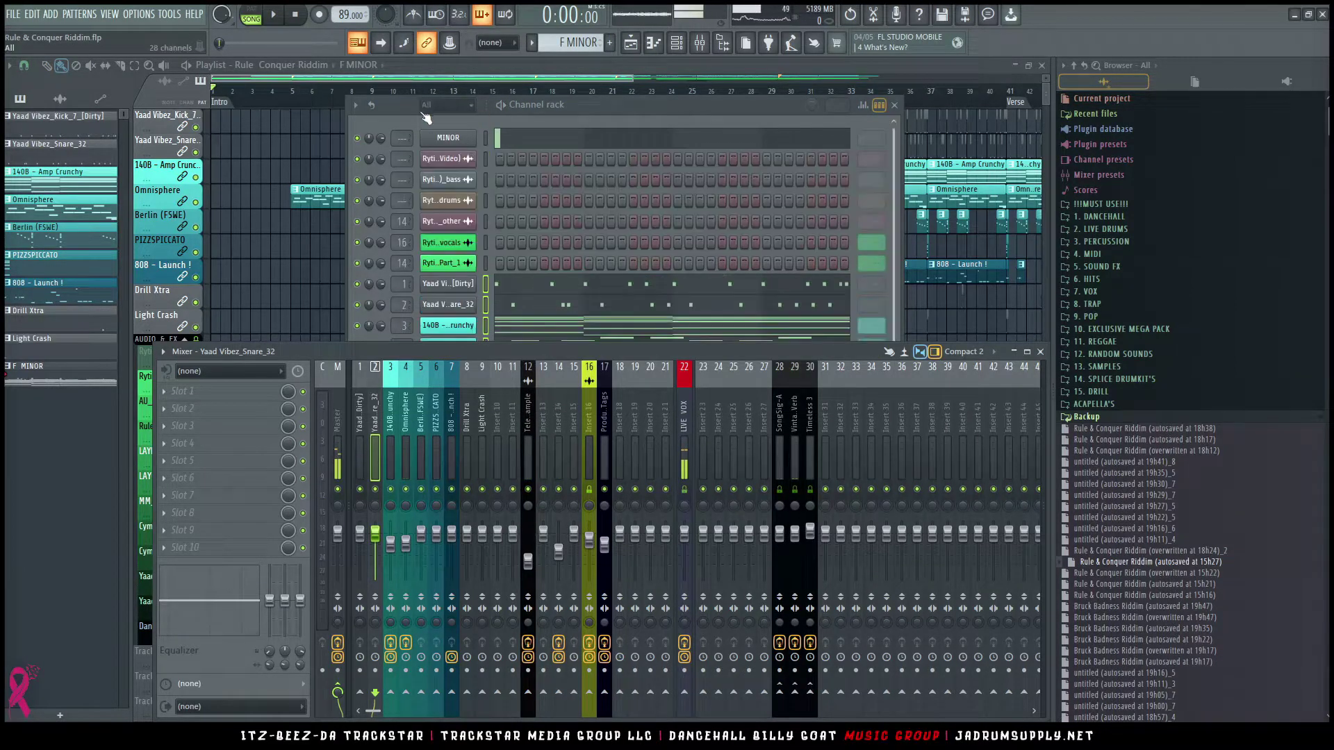
{"action": "left_click", "coordinate": [494, 122]}
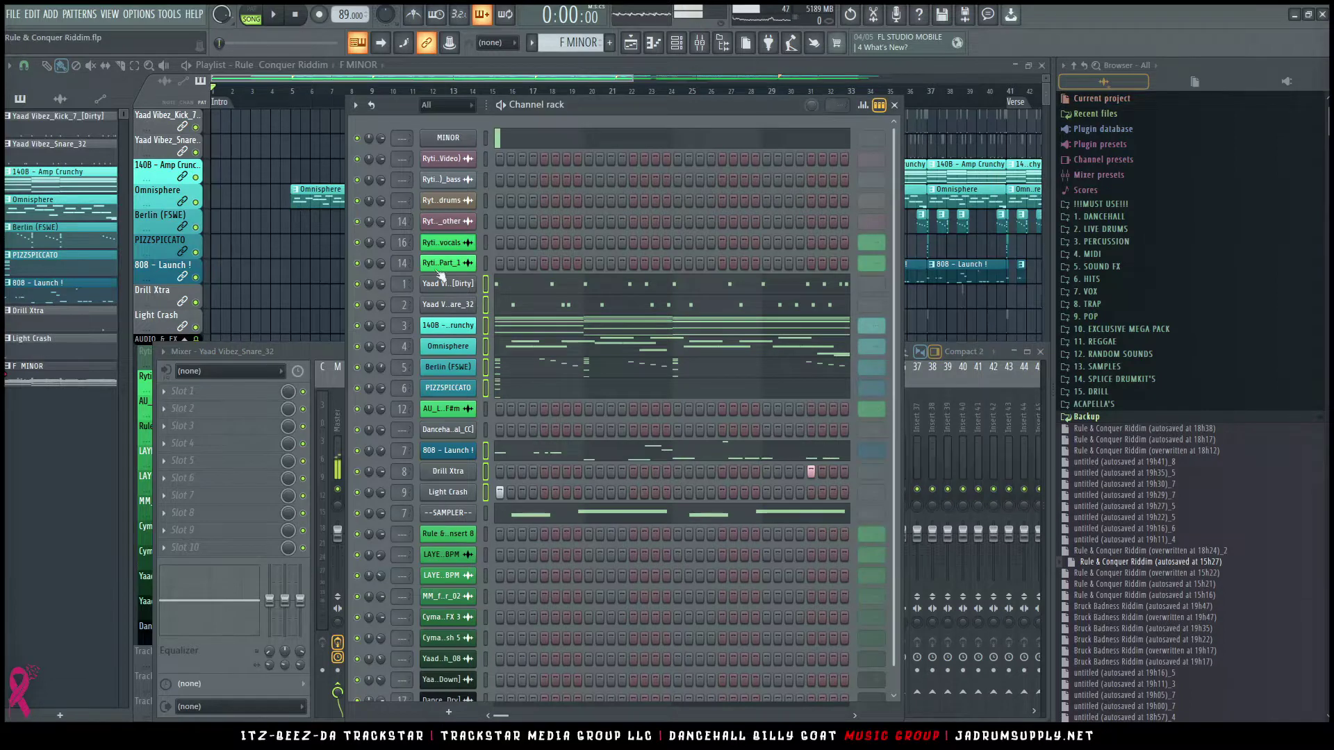
{"action": "scroll", "coordinate": [450, 111], "scroll_direction": "down", "scroll_amount": 2}
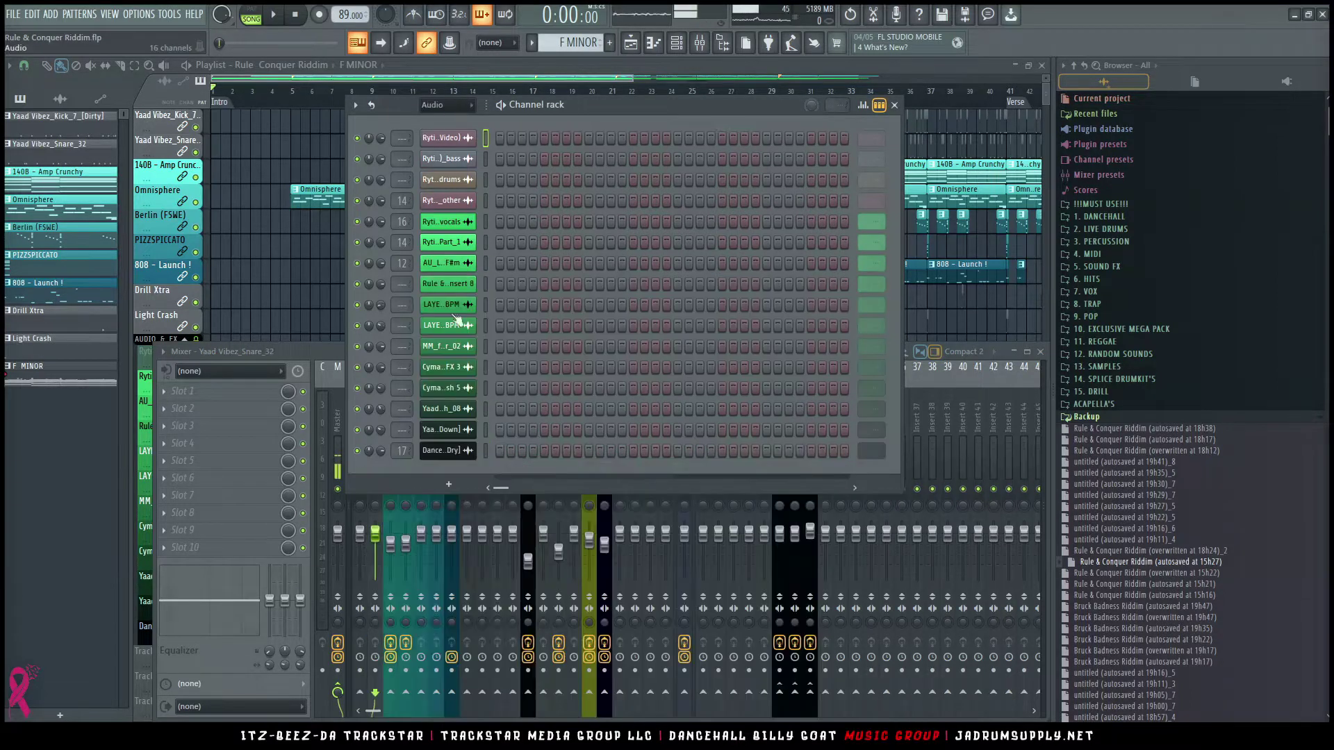
Step: Open the vocals and other audio clip channels of Rytikal - Rule & Conquer to check their mixer track assignments
{"action": "left_click", "coordinate": [467, 226]}
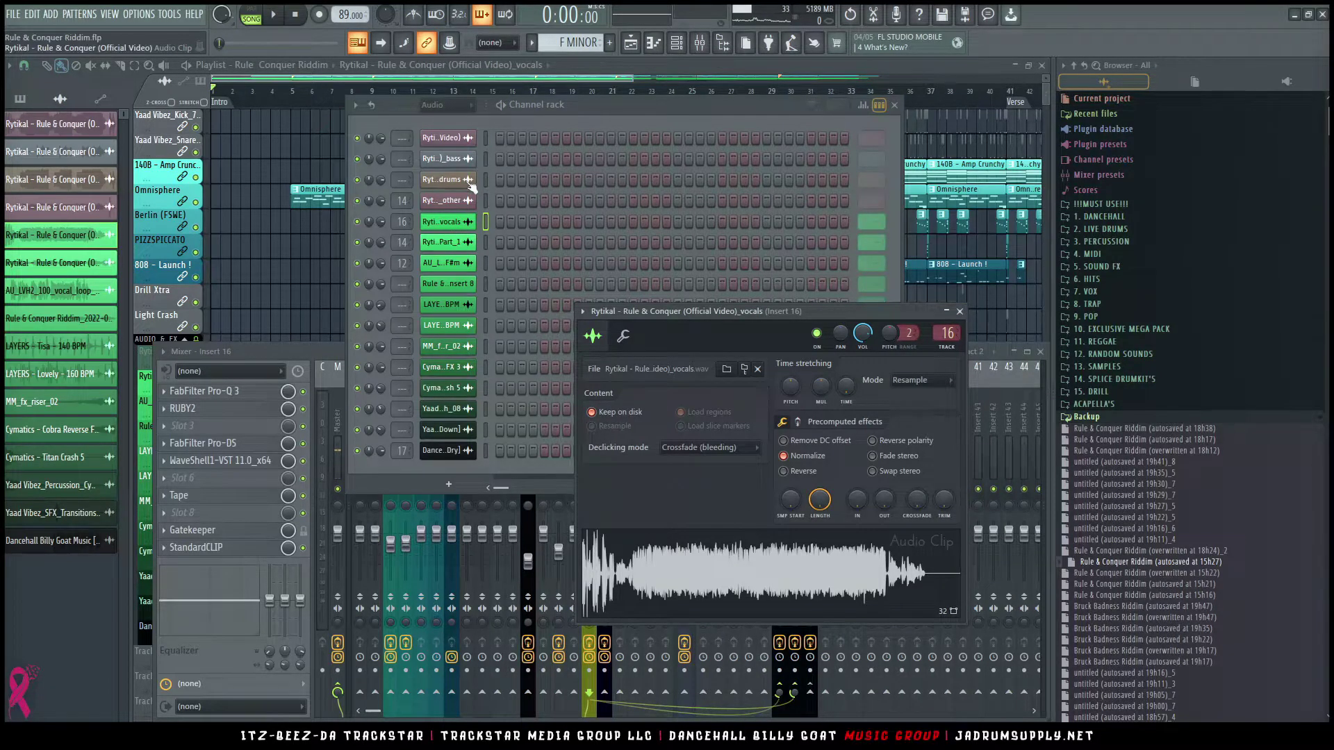
{"action": "left_click", "coordinate": [448, 201]}
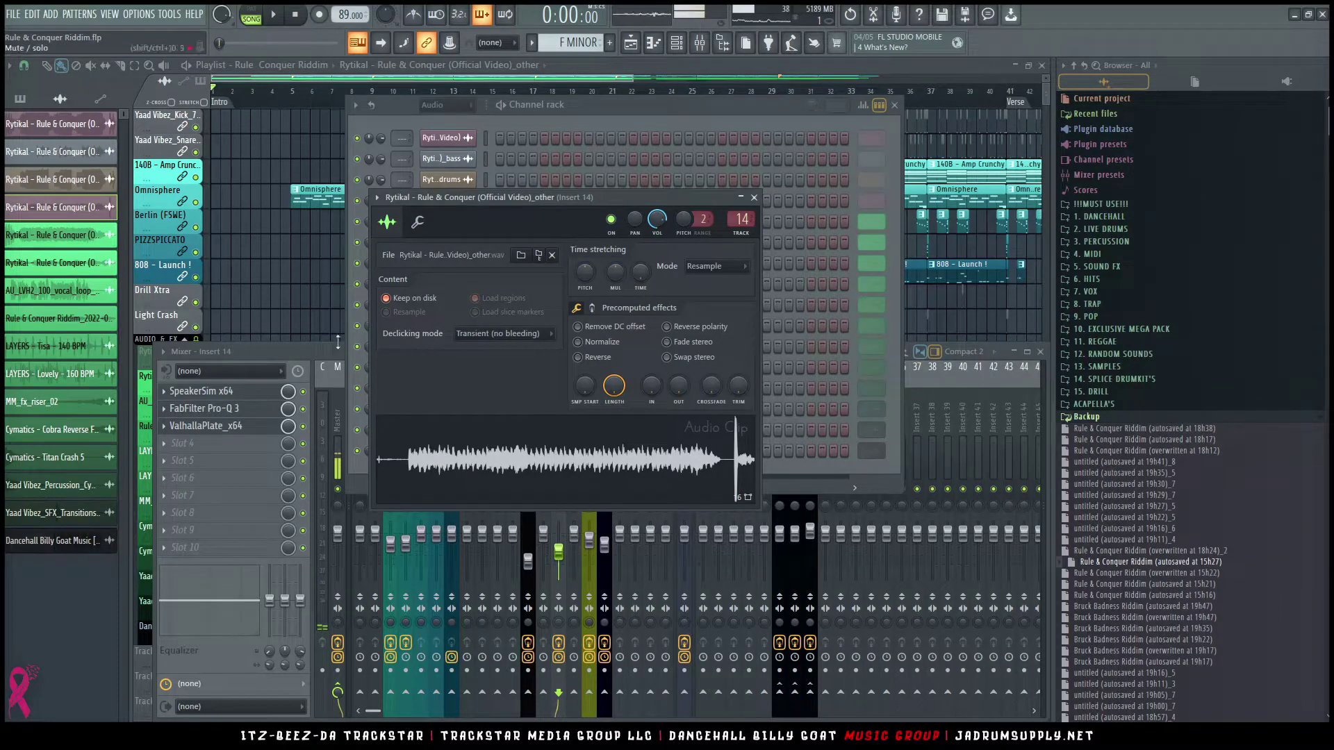
{"action": "left_click", "coordinate": [605, 109]}
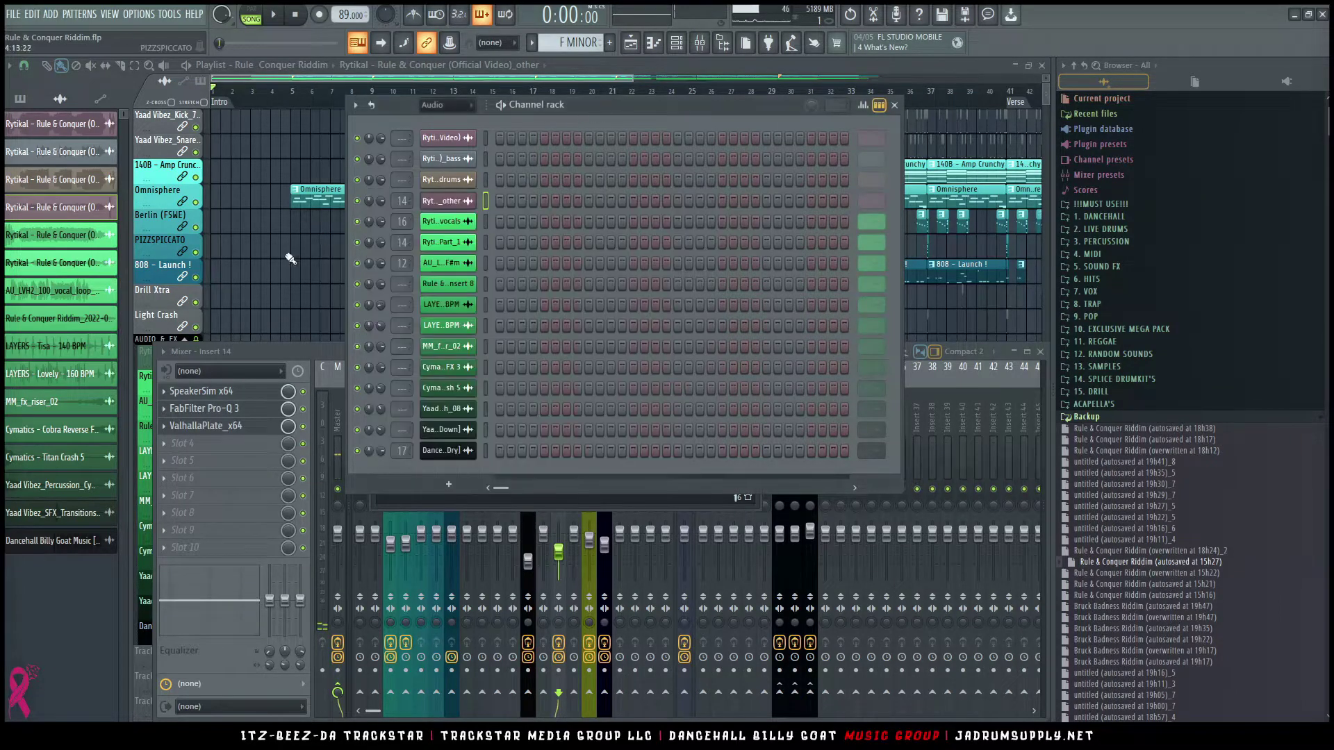
Step: Solo the Rytikal other Part_1 playlist track and play it with the mixer open to see where it is routed
{"action": "left_click", "coordinate": [270, 254]}
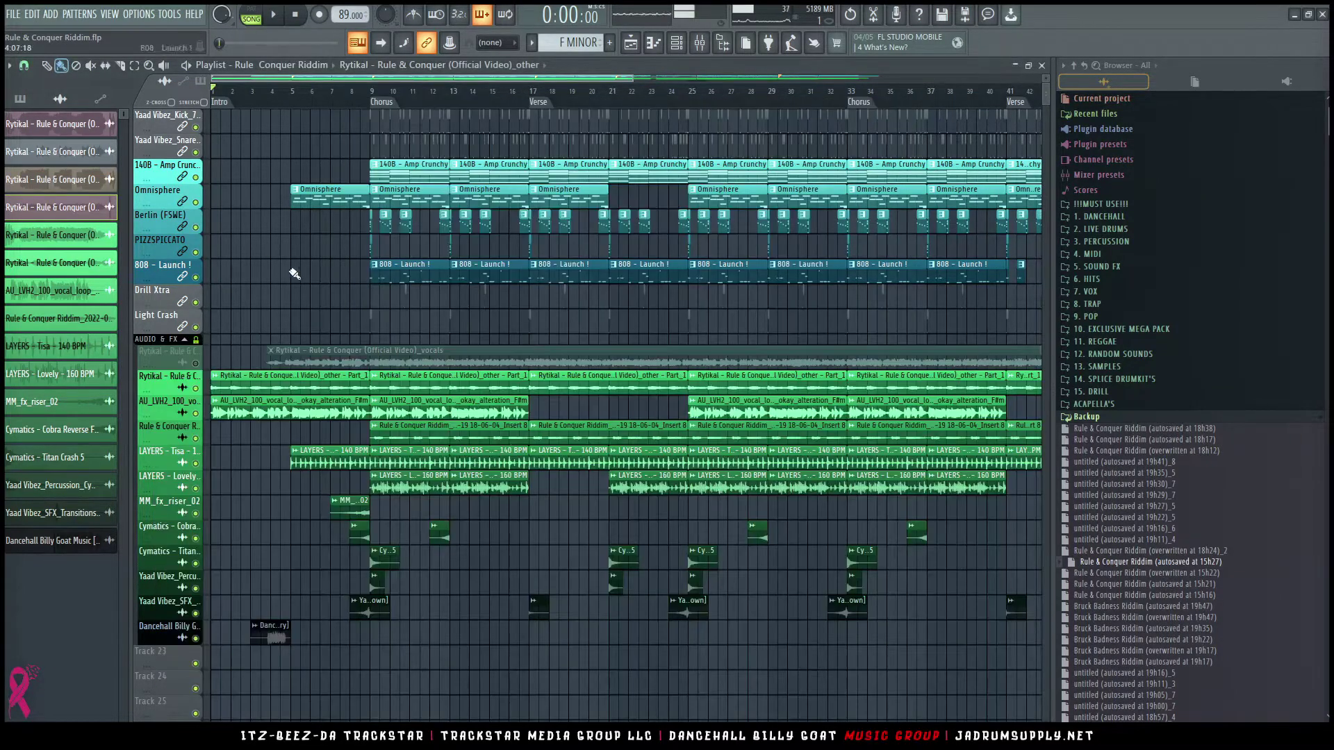
{"action": "right_click", "coordinate": [197, 389]}
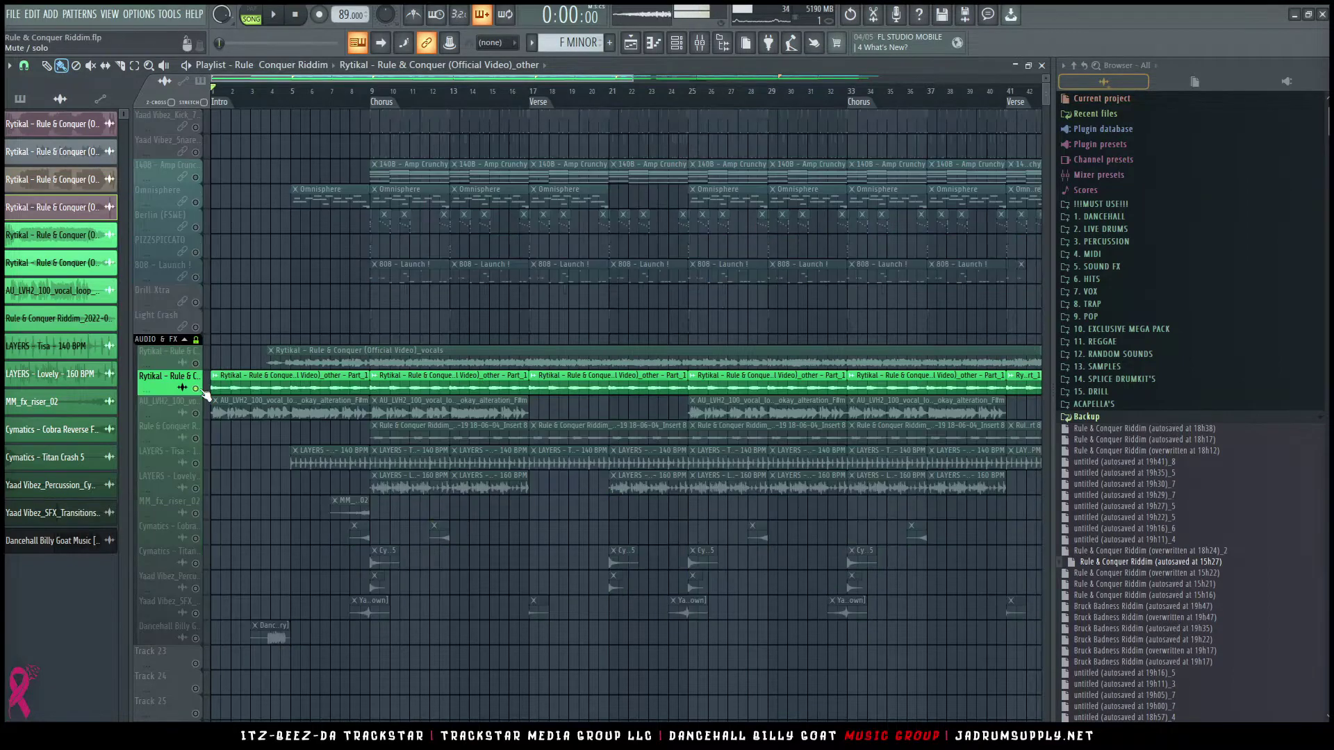
{"action": "left_click", "coordinate": [700, 43]}
{"action": "key", "text": "space"}
{"action": "scroll", "coordinate": [431, 239], "scroll_direction": "down", "scroll_amount": 1}
{"action": "scroll", "coordinate": [432, 239], "scroll_direction": "down", "scroll_amount": 4}
{"action": "key", "text": "space"}
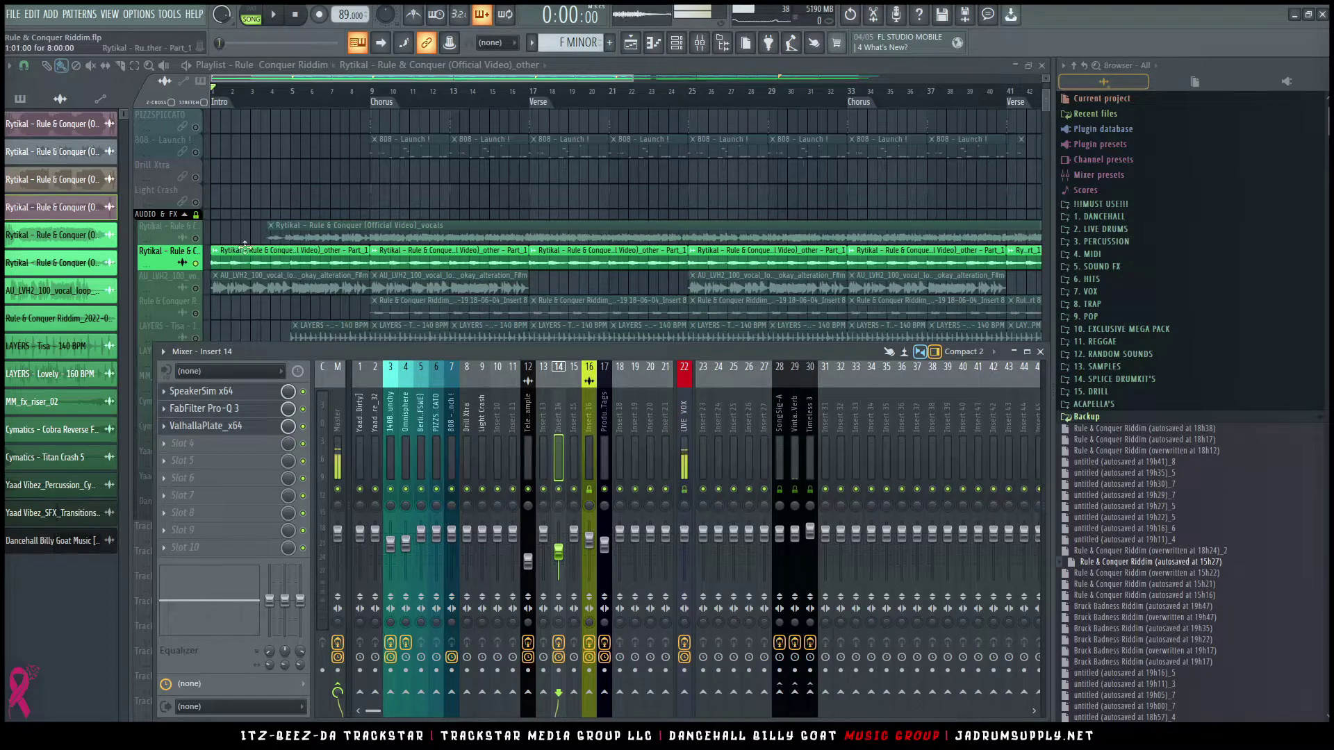
Step: Unsolo the Rytikal other Part_1 playlist track, mute it and play the song from the chorus at bar 9
{"action": "key", "text": "space"}
{"action": "right_click", "coordinate": [202, 265]}
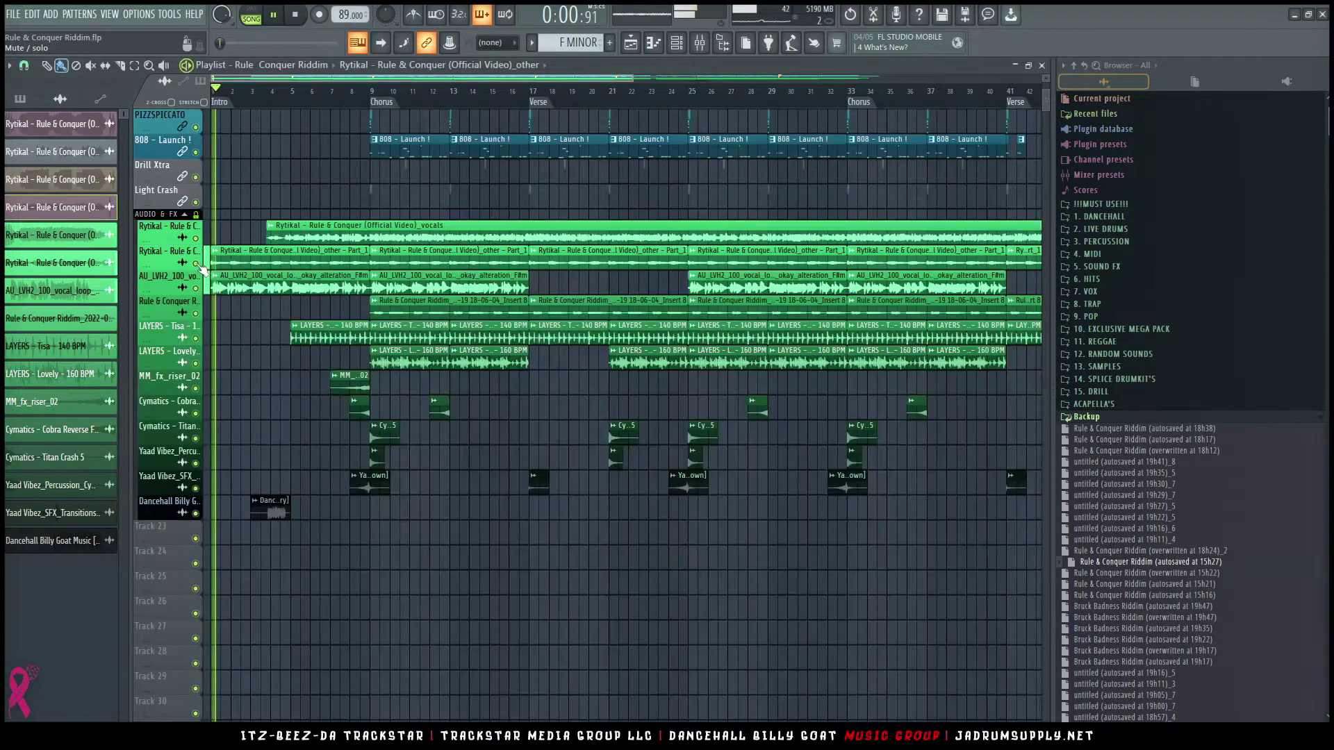
{"action": "left_click", "coordinate": [202, 266]}
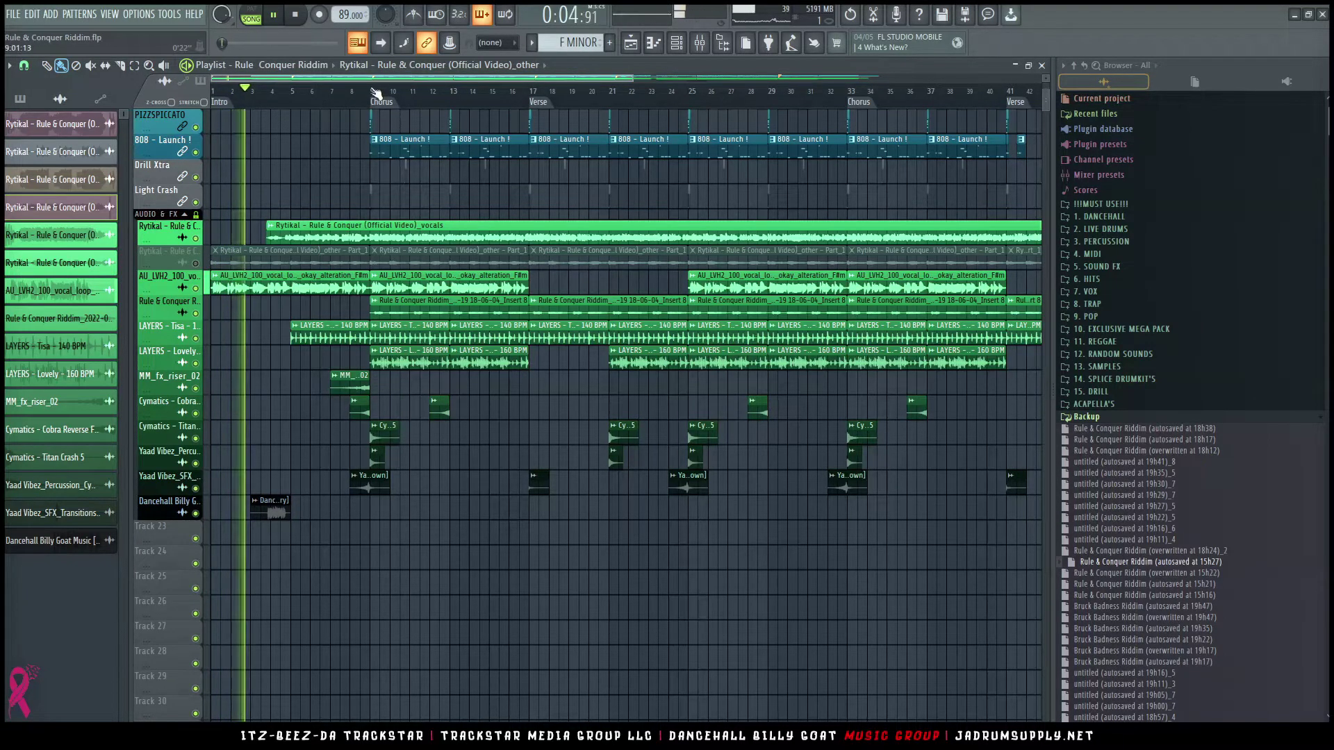
{"action": "left_click", "coordinate": [374, 91]}
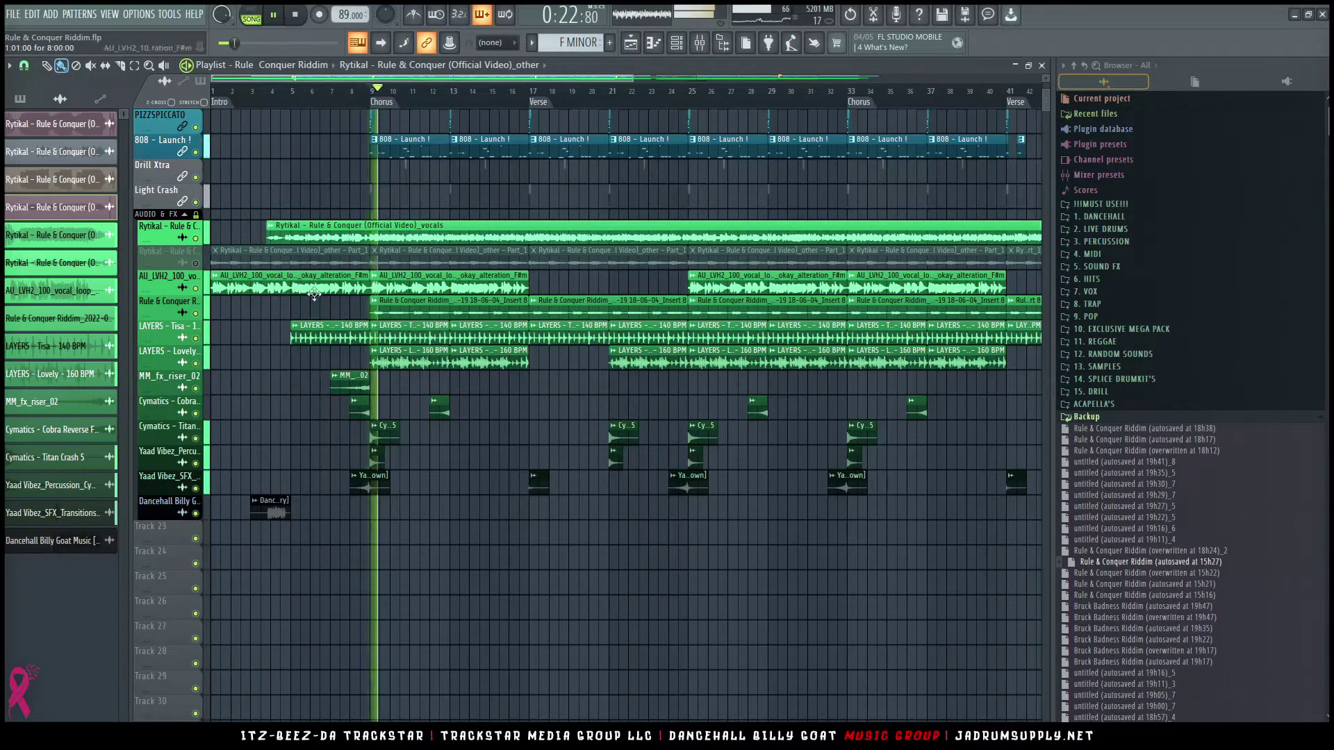
Step: Mute the Rytikal vocals playlist track and replay the chorus while watching the mixer levels
{"action": "key", "text": "space"}
{"action": "left_click", "coordinate": [202, 239]}
{"action": "key", "text": "space"}
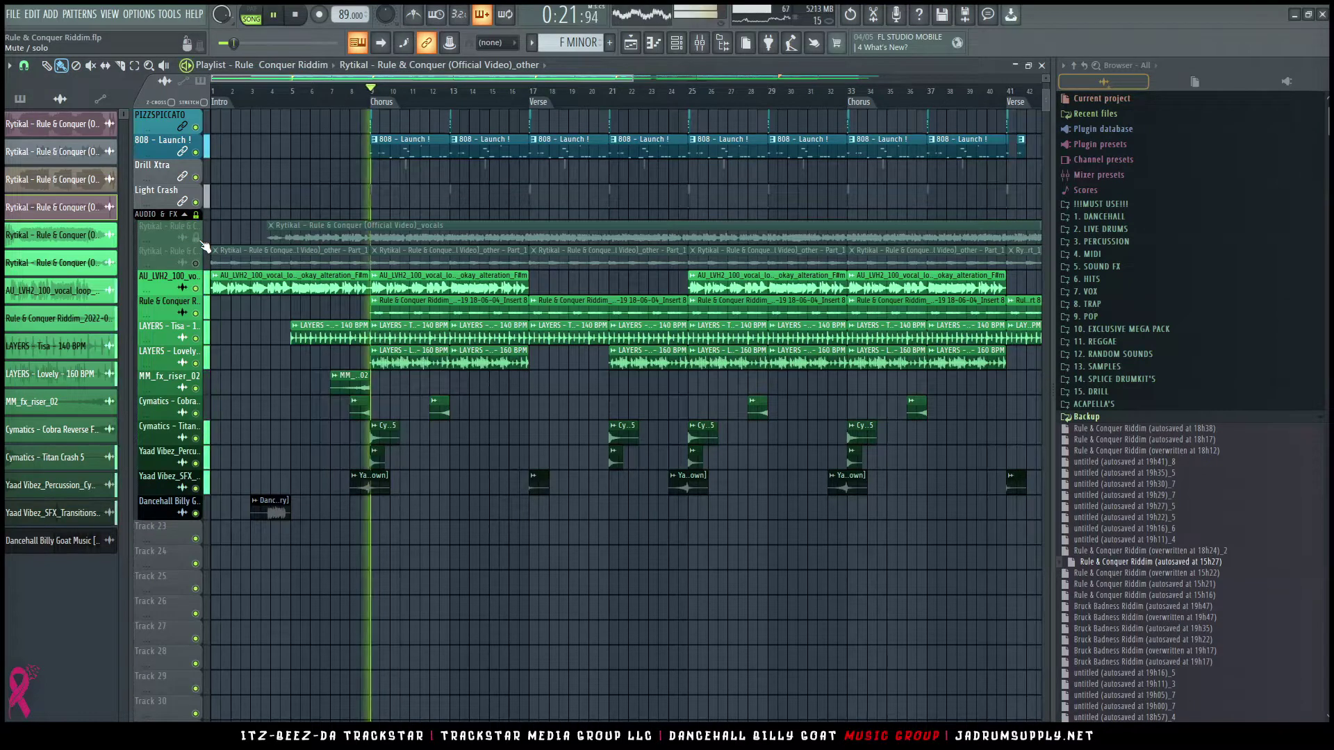
{"action": "left_click", "coordinate": [698, 44]}
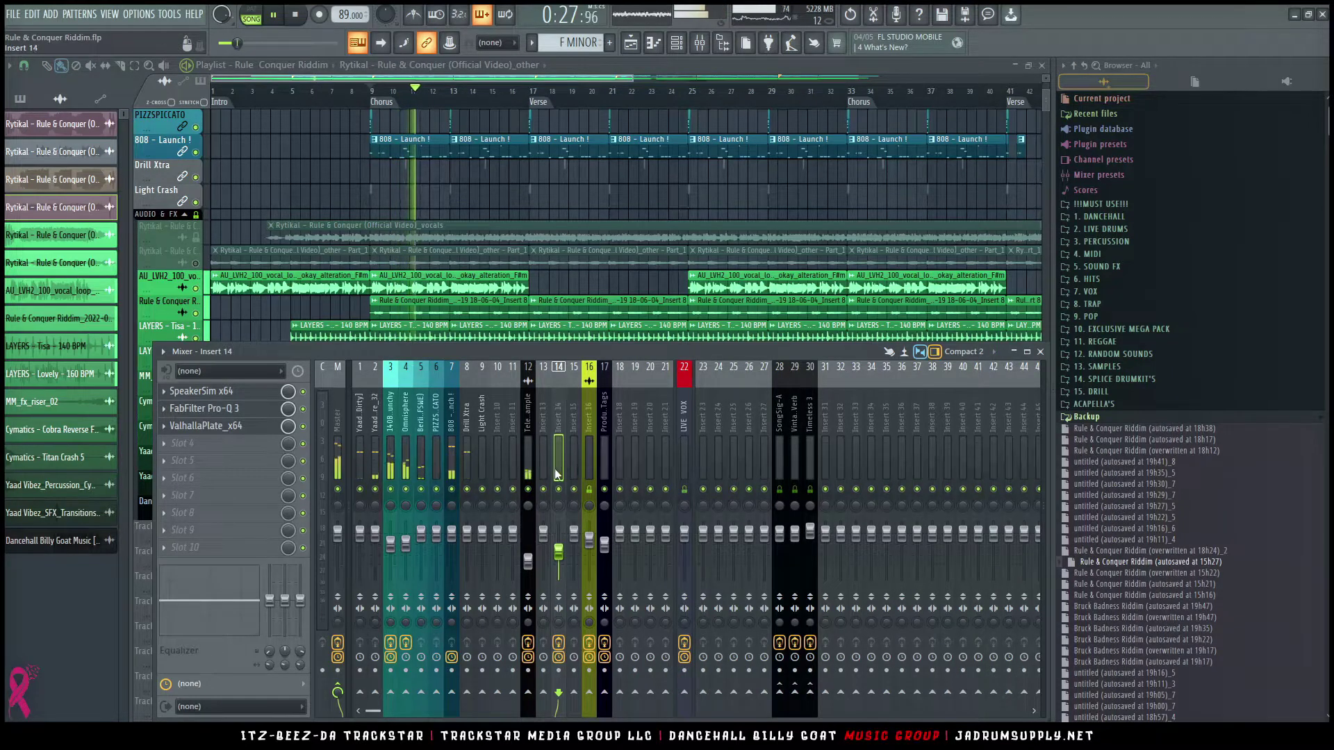
{"action": "key", "text": "space"}
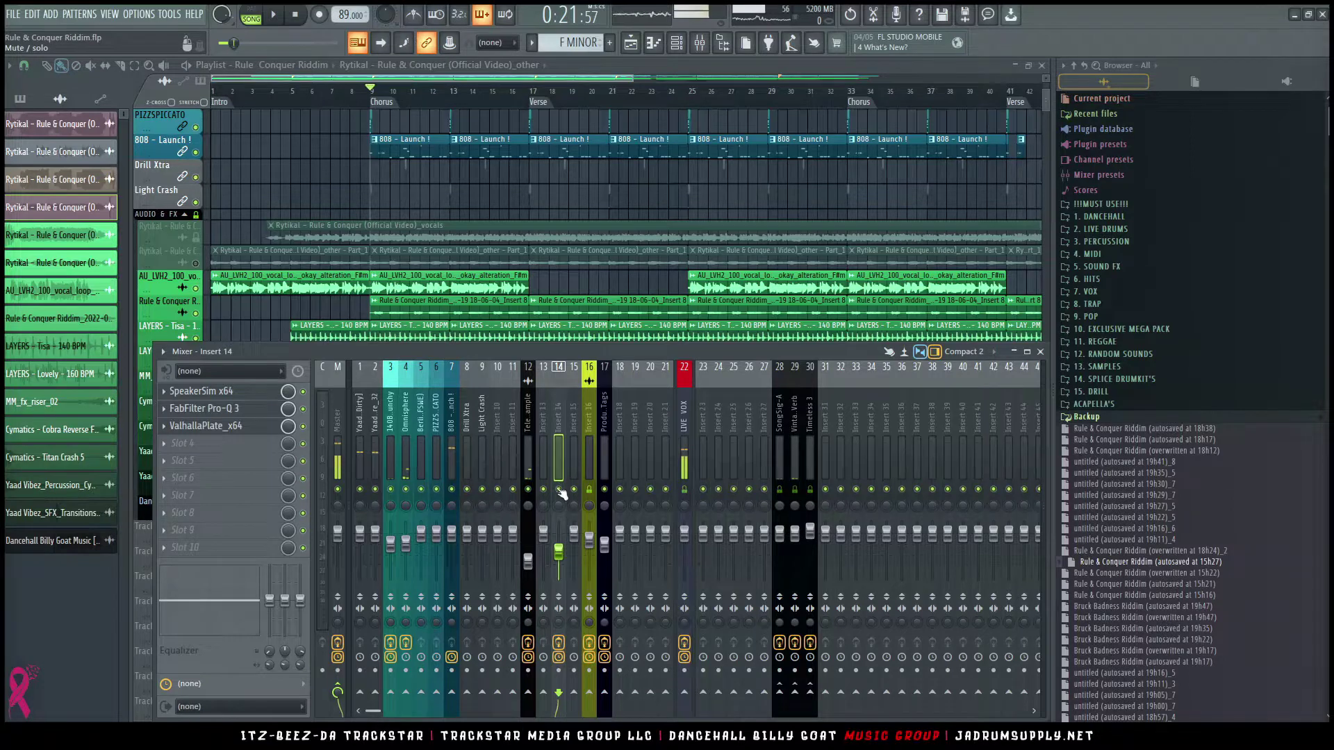
Step: Unmute the Rytikal other Part_1 playlist track and replay the chorus, comparing it with the mixer tracks
{"action": "left_click", "coordinate": [408, 332]}
{"action": "key", "text": "space"}
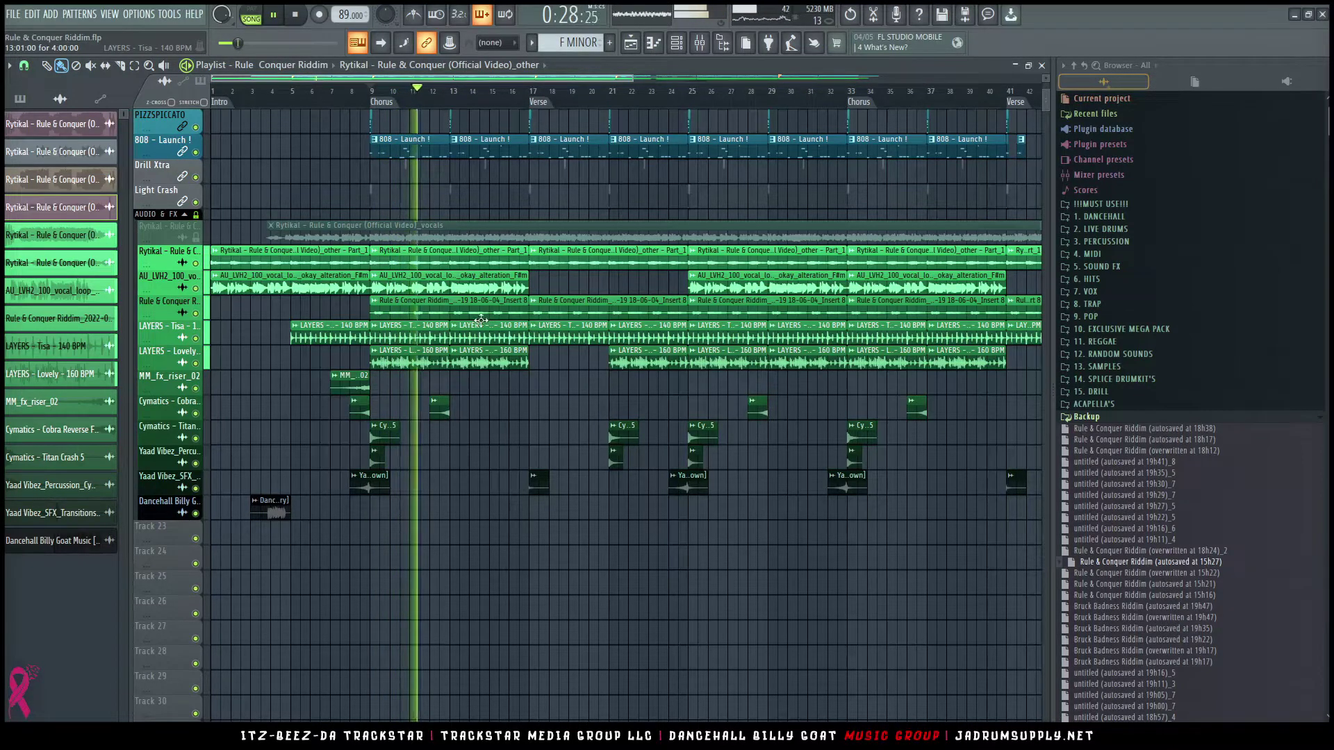
{"action": "key", "text": "space"}
{"action": "left_click", "coordinate": [703, 43]}
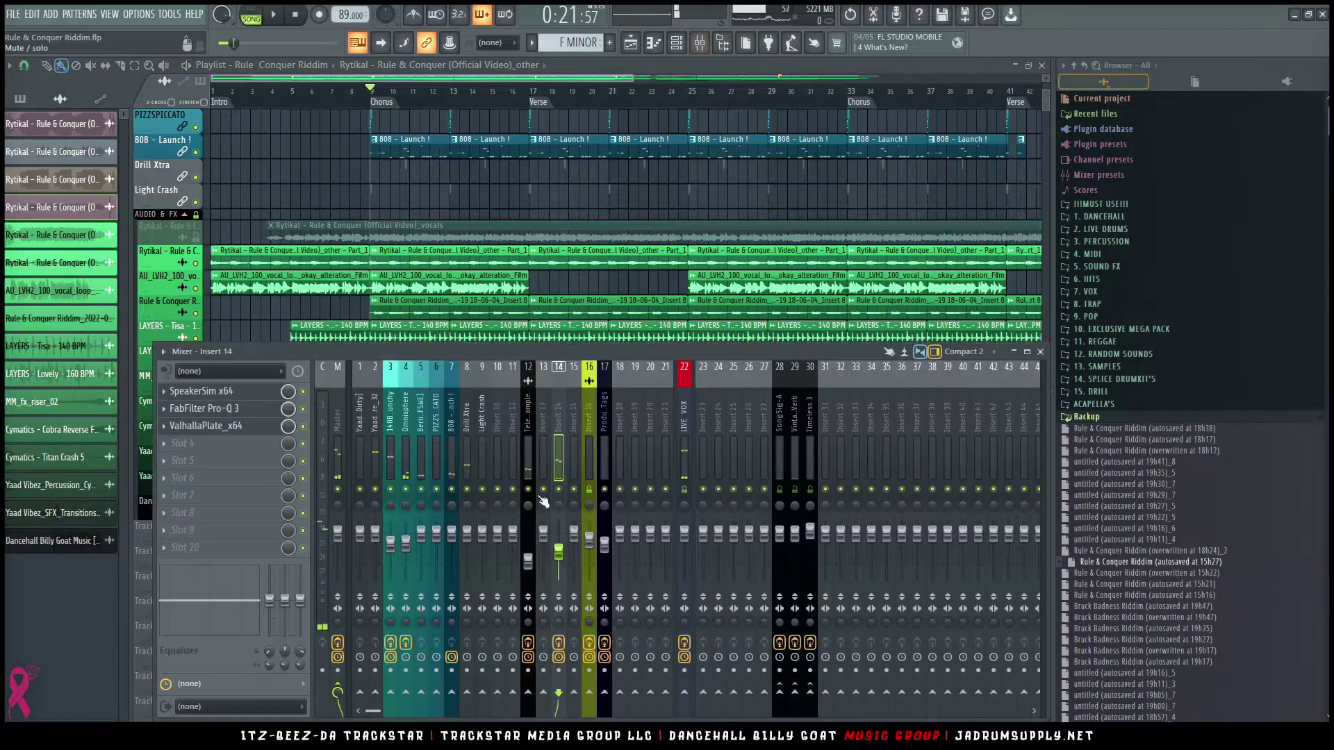
{"action": "left_click", "coordinate": [507, 257]}
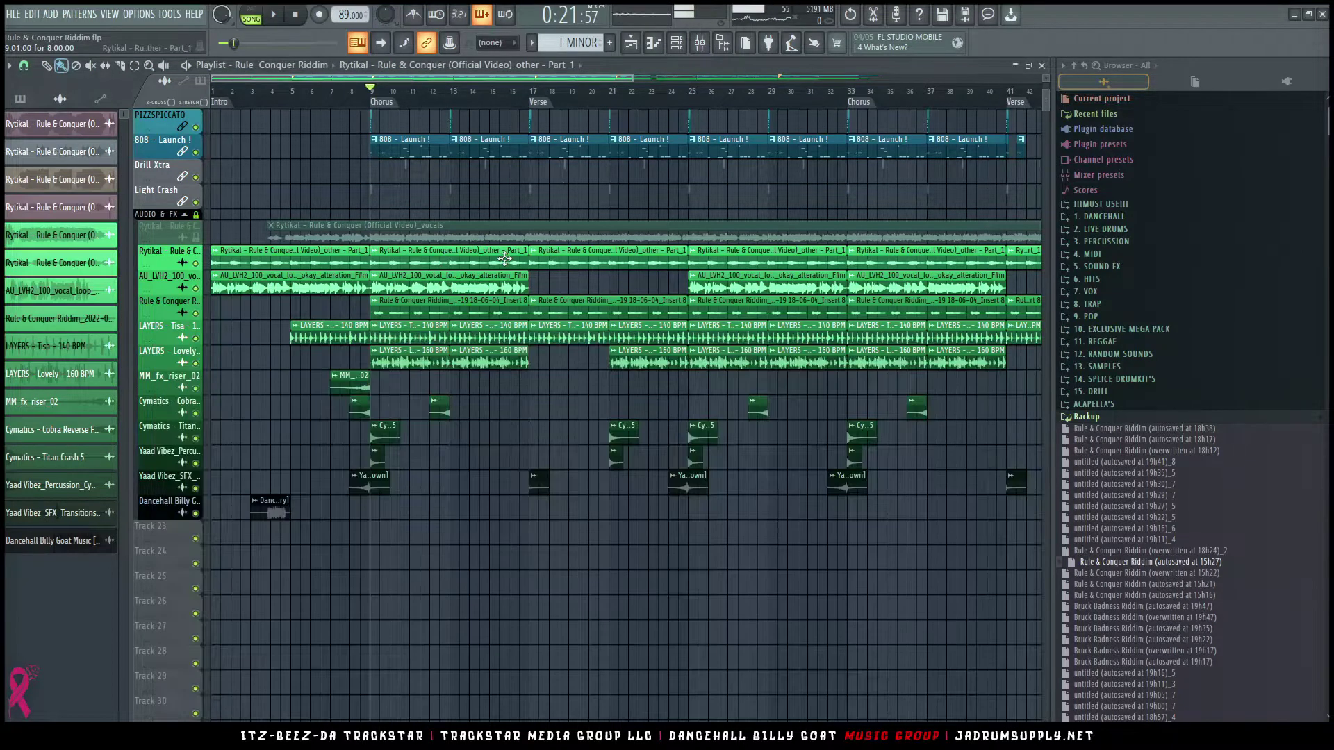
{"action": "left_click", "coordinate": [722, 44]}
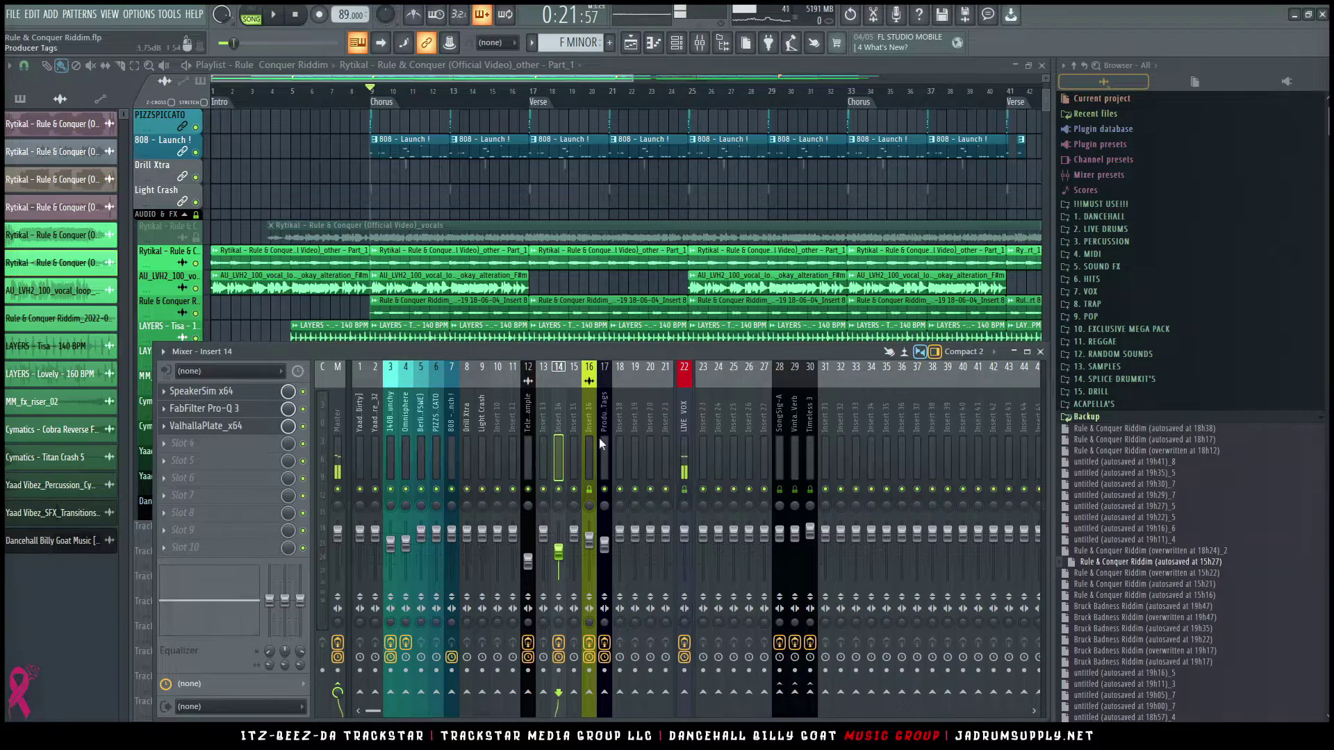
Step: Move Producer Tags just after LIVE VOX, and shift LIVE VOX and the tracks following it right so the group starts at track 28
{"action": "left_click", "coordinate": [605, 418]}
{"action": "scroll", "coordinate": [606, 418], "scroll_direction": "down", "scroll_amount": 5}
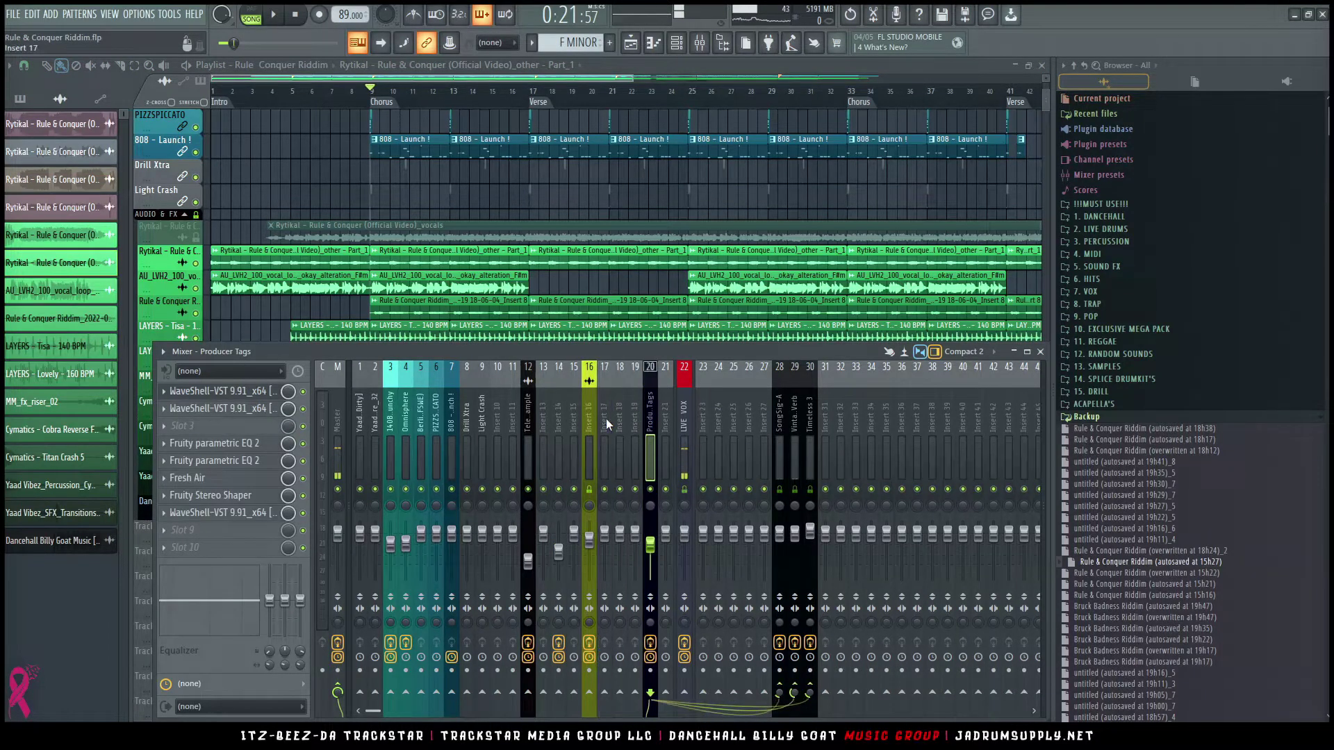
{"action": "left_click_drag", "start_coordinate": [669, 417], "coordinate": [921, 418]}
{"action": "scroll", "coordinate": [921, 419], "scroll_direction": "down", "scroll_amount": 7}
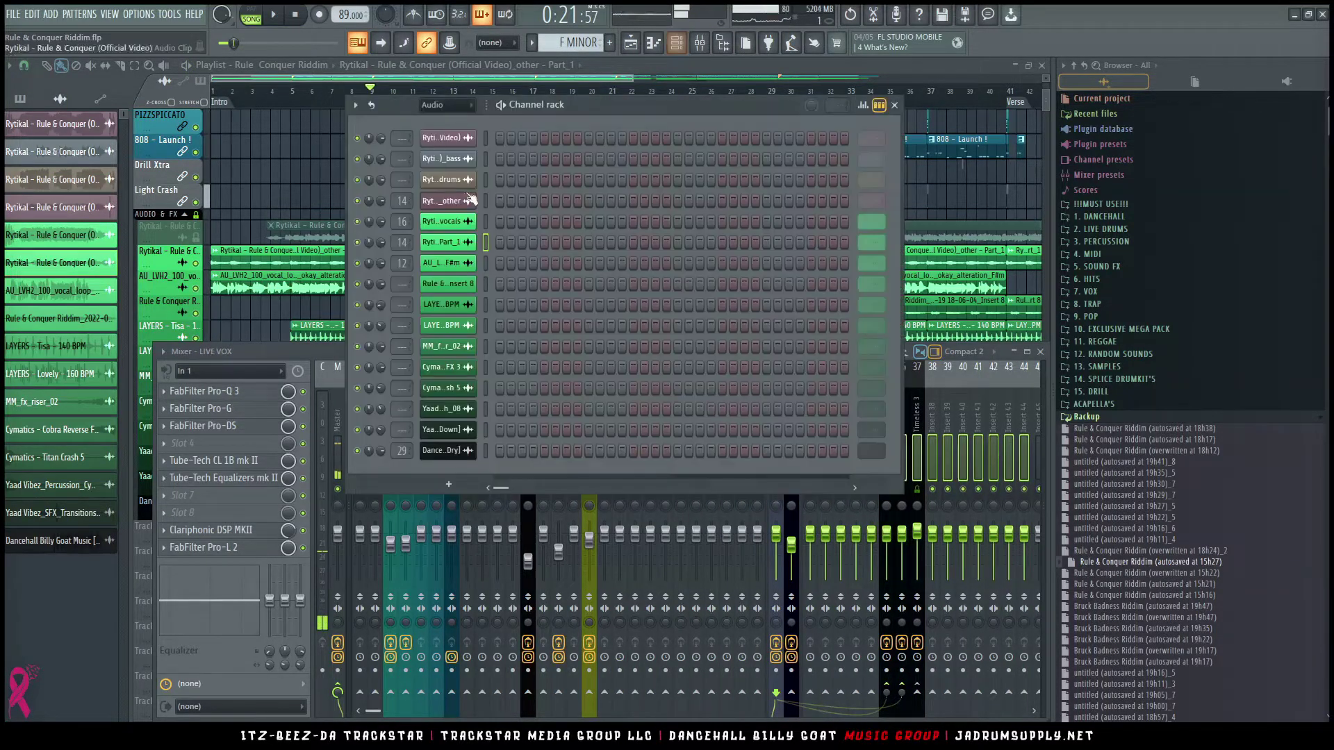
Step: Check the mixer routing of the Rytikal other audio clip and play the song with the channel rack showing
{"action": "left_click", "coordinate": [675, 42]}
{"action": "left_click", "coordinate": [471, 202]}
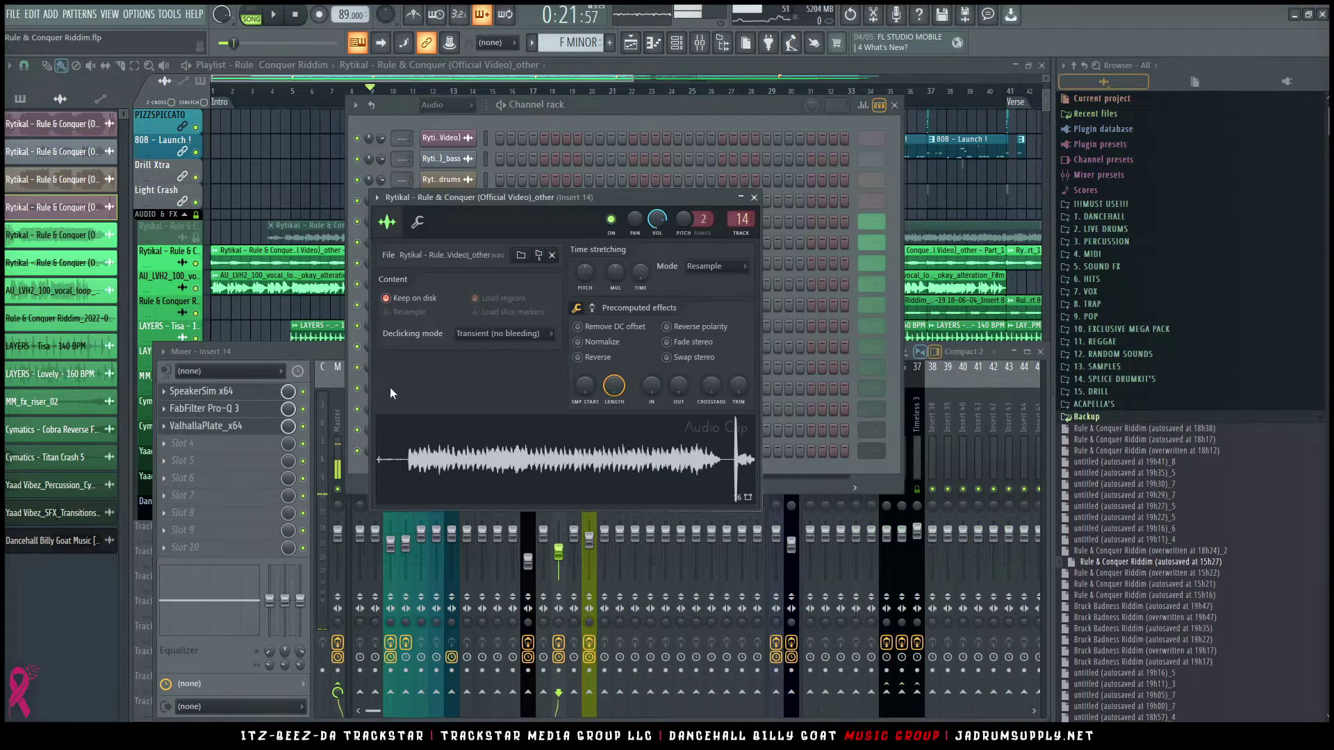
{"action": "left_click", "coordinate": [307, 349]}
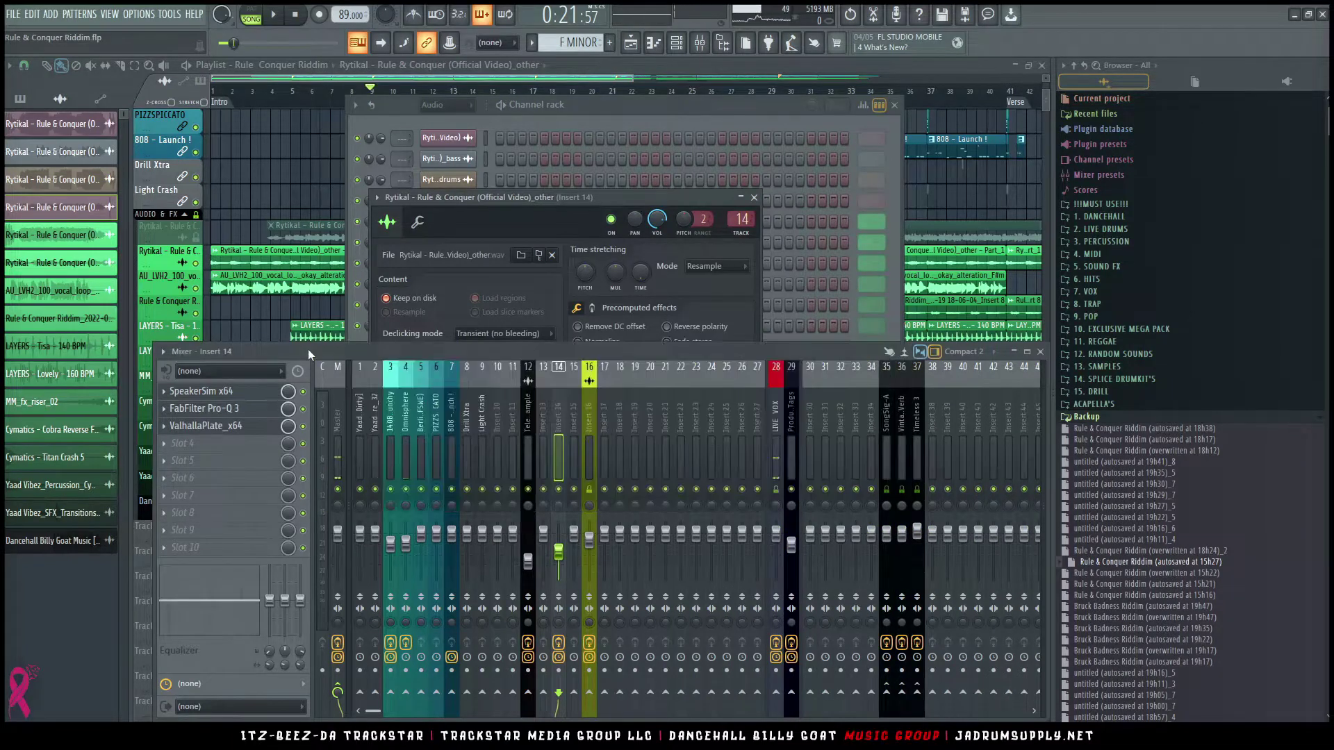
{"action": "left_click", "coordinate": [635, 106]}
{"action": "key", "text": "space"}
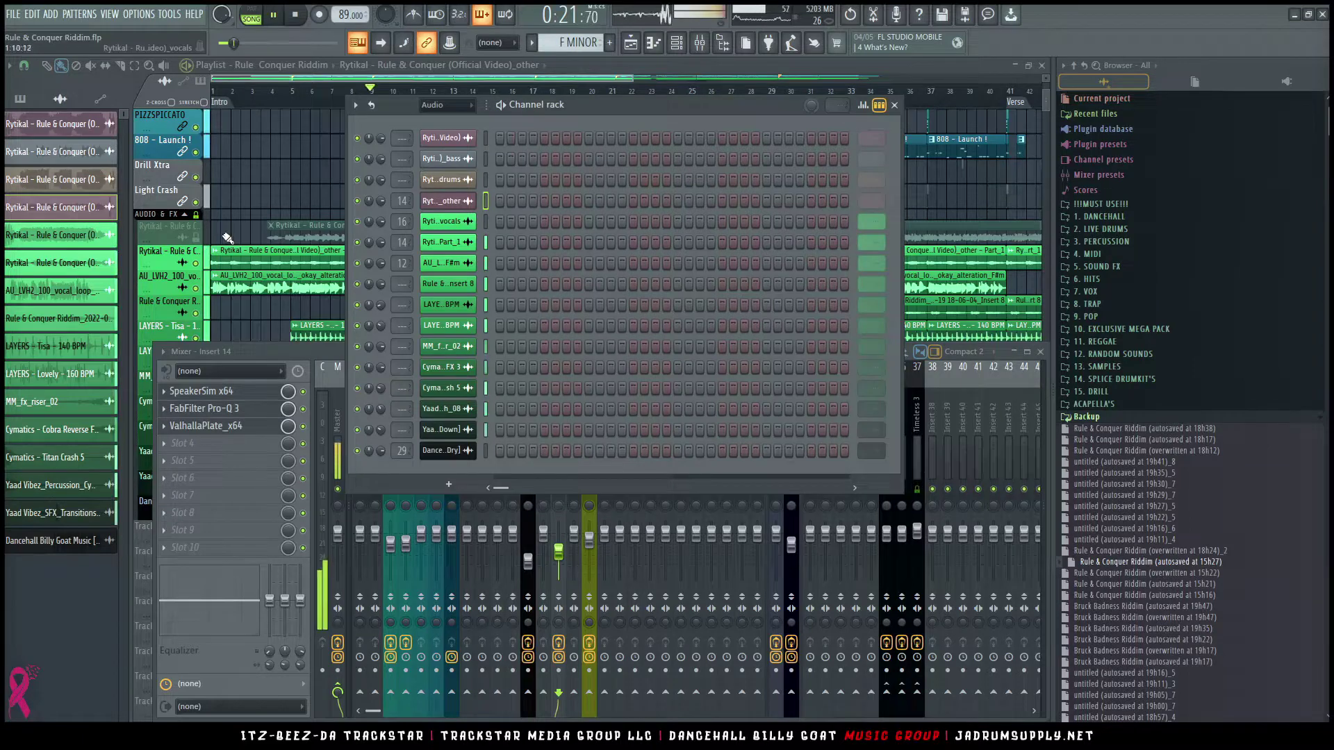
Step: Stop playback and move the Rytikal vocals clip's mixer track two positions left to track 14
{"action": "left_click", "coordinate": [487, 221]}
{"action": "key", "text": "space"}
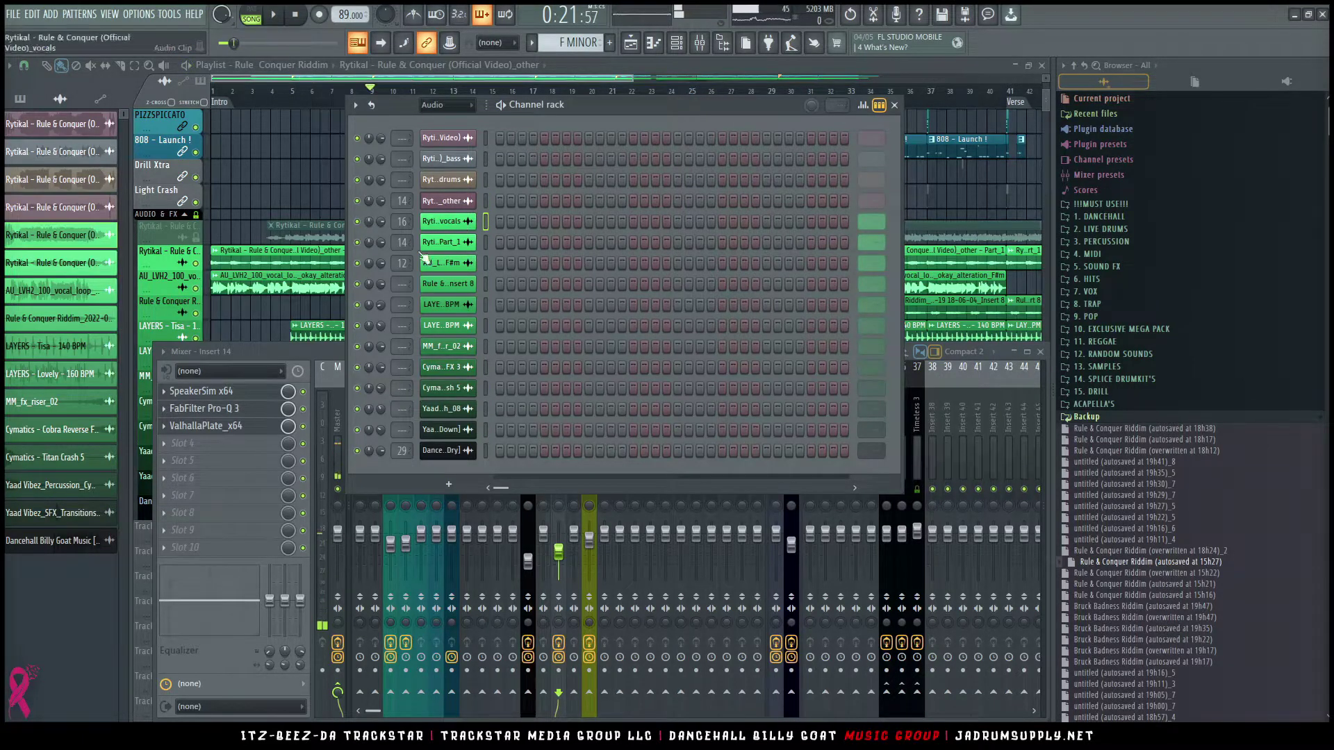
{"action": "left_click", "coordinate": [314, 350]}
{"action": "key", "text": "alt+Left"}
{"action": "key", "text": "alt+Left"}
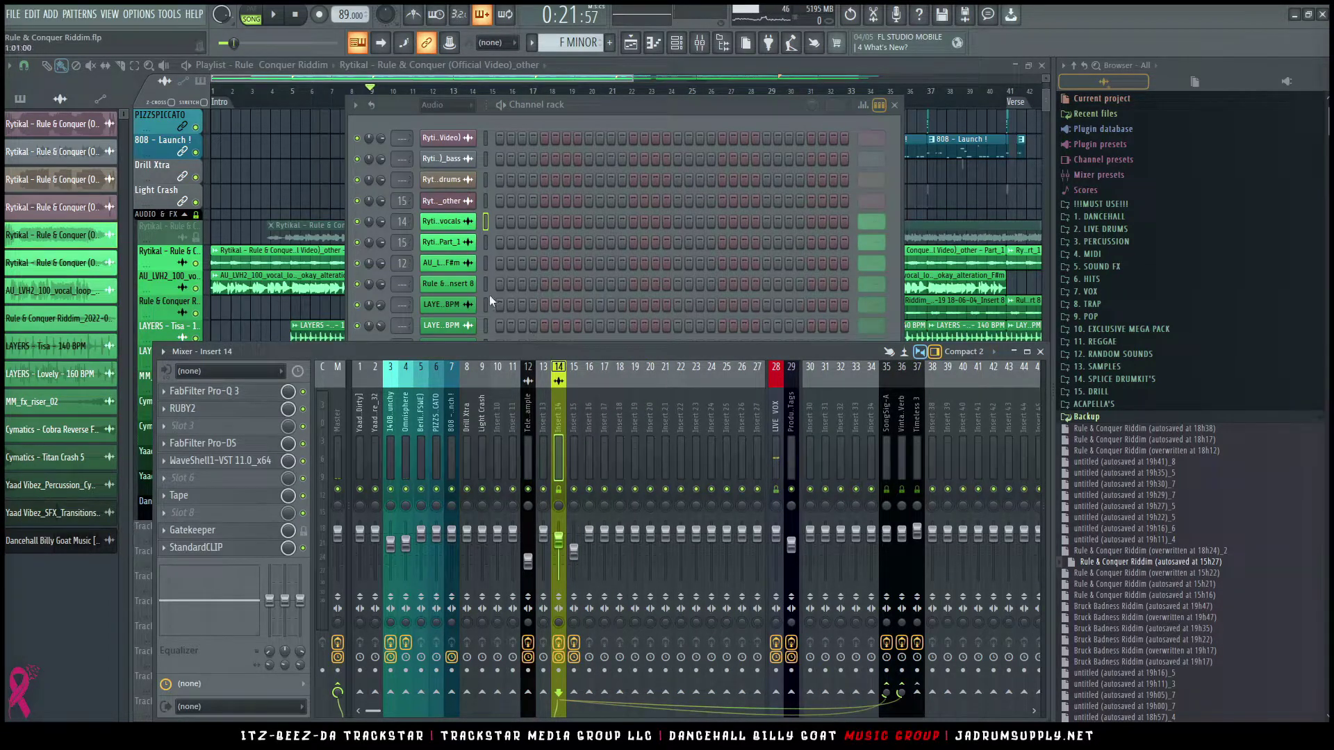
Step: Open the Rytikal other Part_1 and AU_LVH2 vocal loop channels to check their mixer track assignments
{"action": "left_click", "coordinate": [464, 243]}
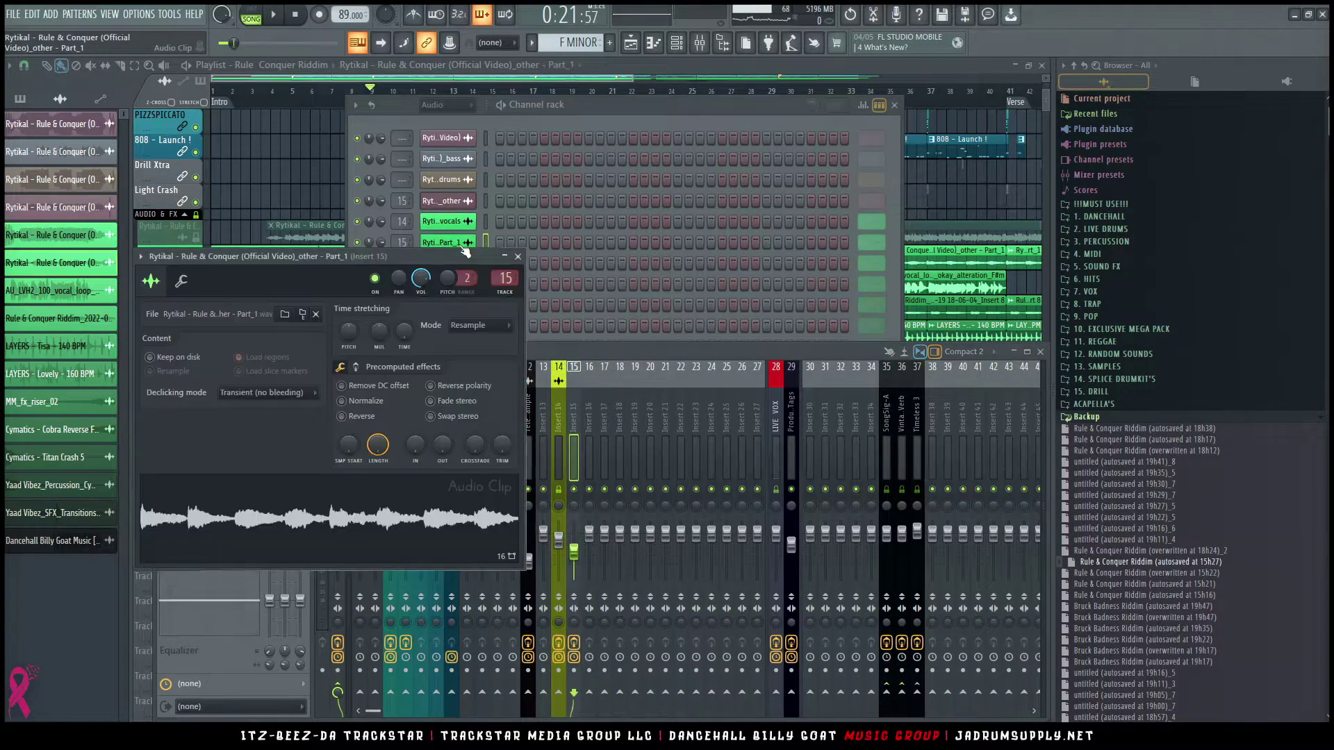
{"action": "left_click", "coordinate": [636, 109]}
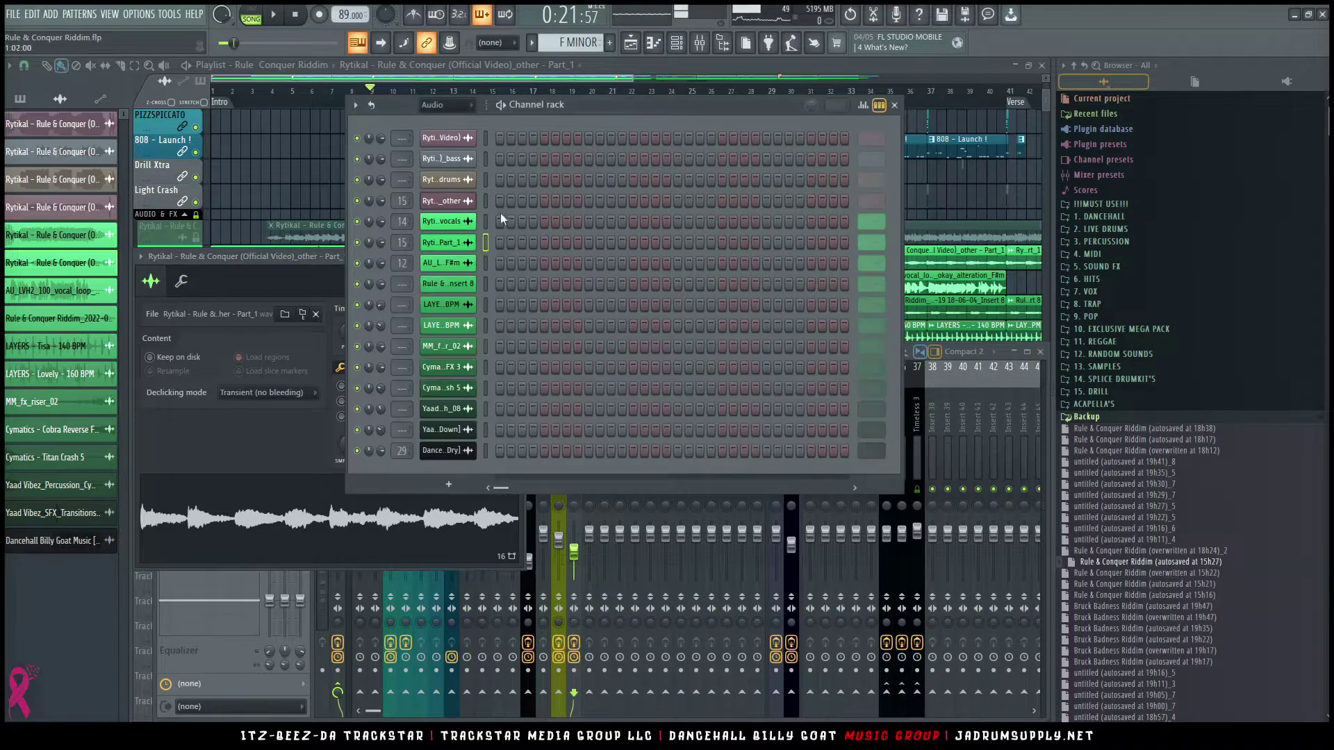
{"action": "left_click", "coordinate": [458, 261]}
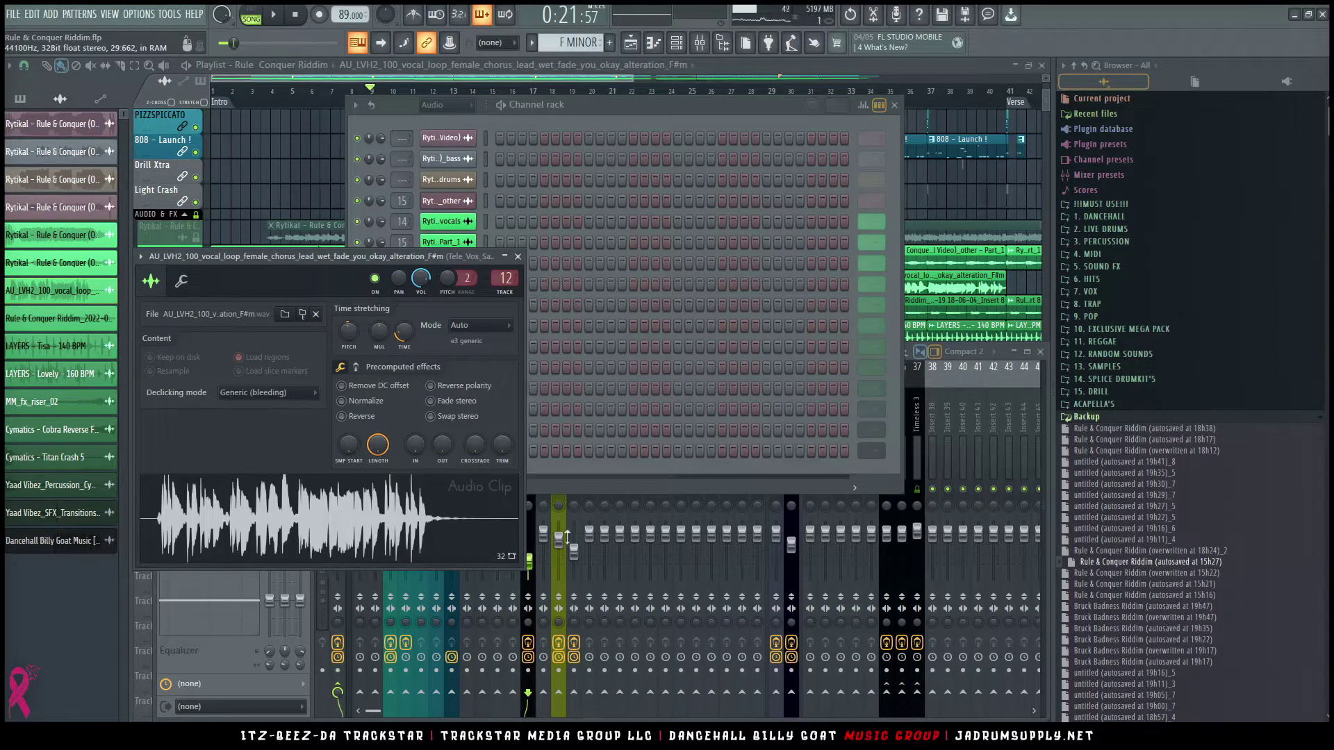
{"action": "left_click", "coordinate": [640, 107]}
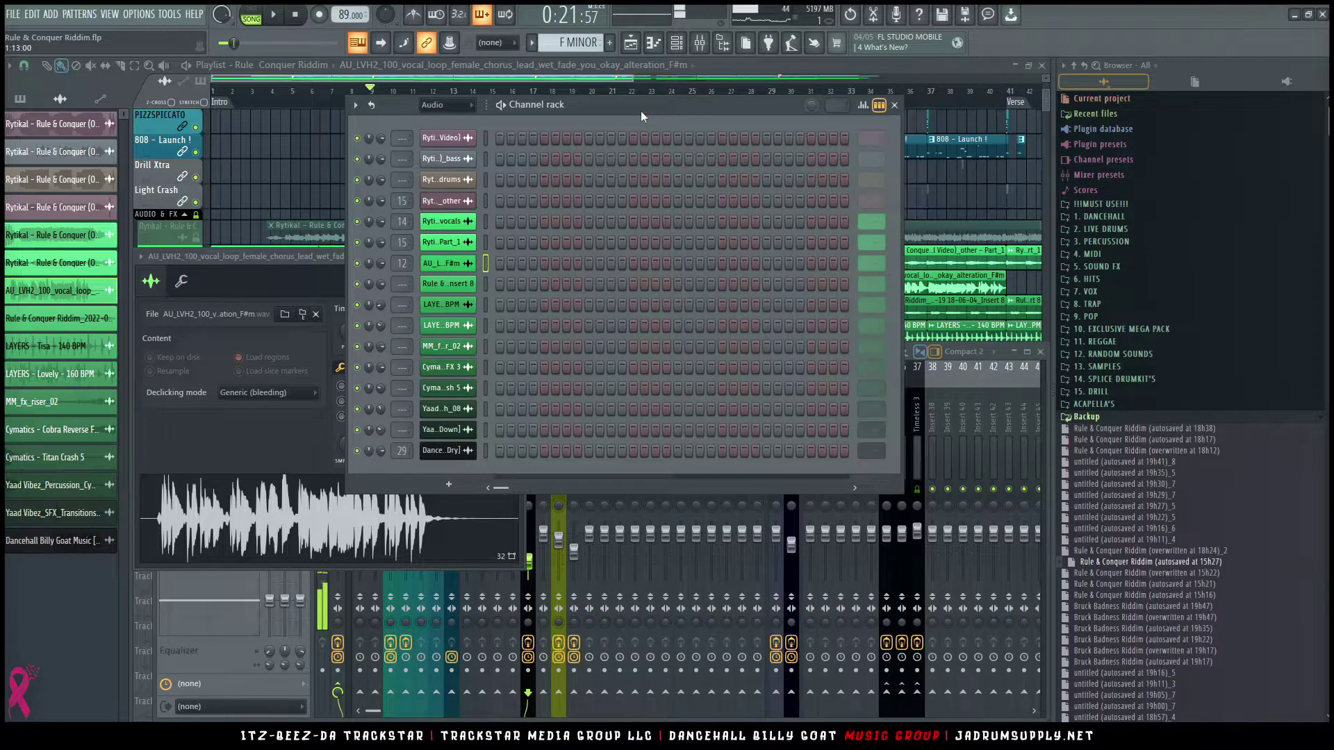
Step: Move the Tele_Vox_Sample mixer track three positions right to track 15
{"action": "left_click", "coordinate": [990, 417]}
{"action": "left_click", "coordinate": [530, 443]}
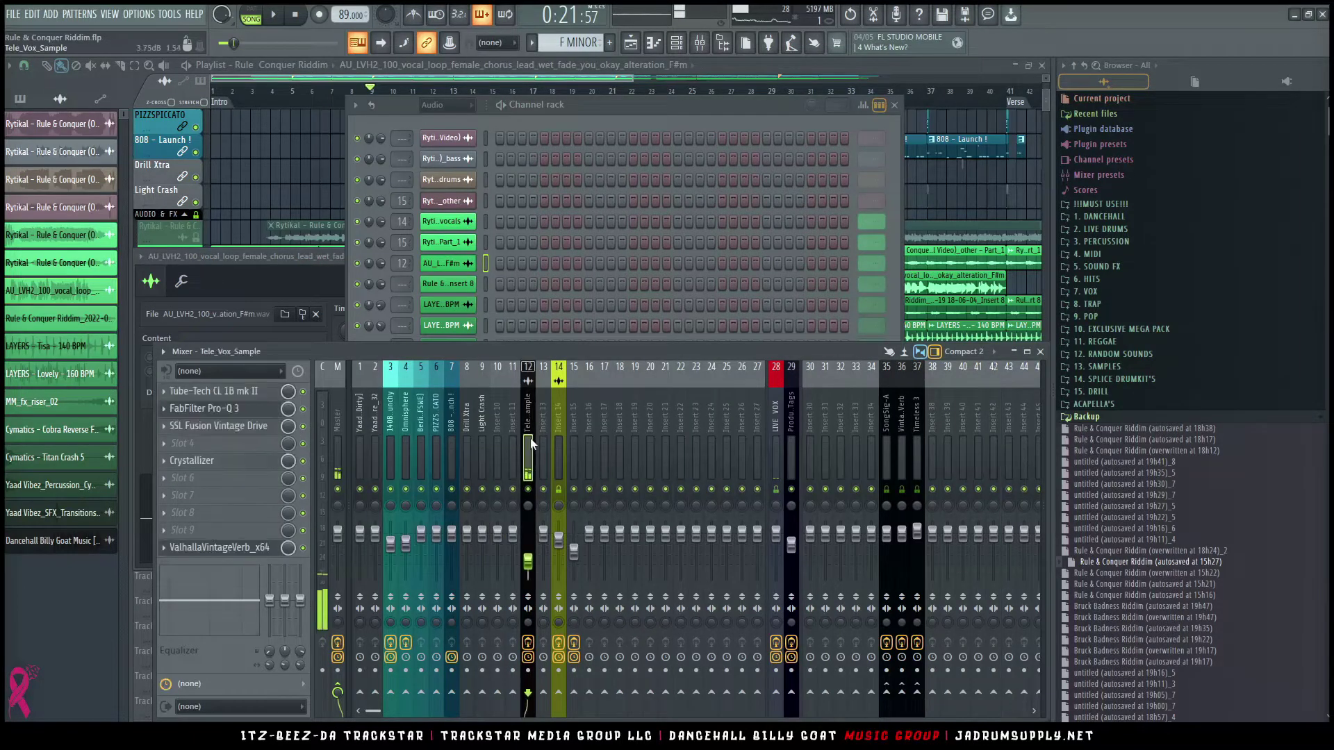
{"action": "key", "text": "alt+Right"}
{"action": "key", "text": "alt+Right"}
{"action": "key", "text": "alt+Right"}
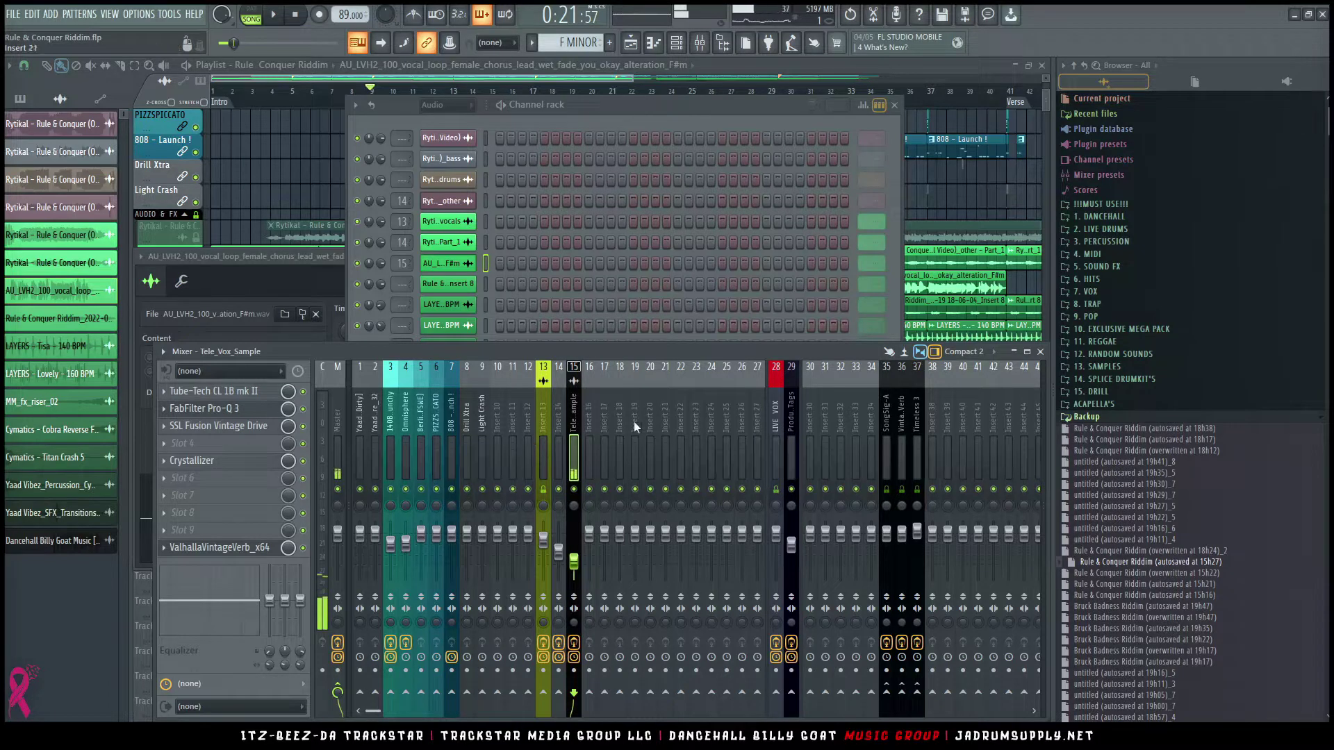
Step: Clear the custom name of the Tele_Vox_Sample mixer track
{"action": "right_click", "coordinate": [582, 421]}
{"action": "left_click", "coordinate": [623, 319]}
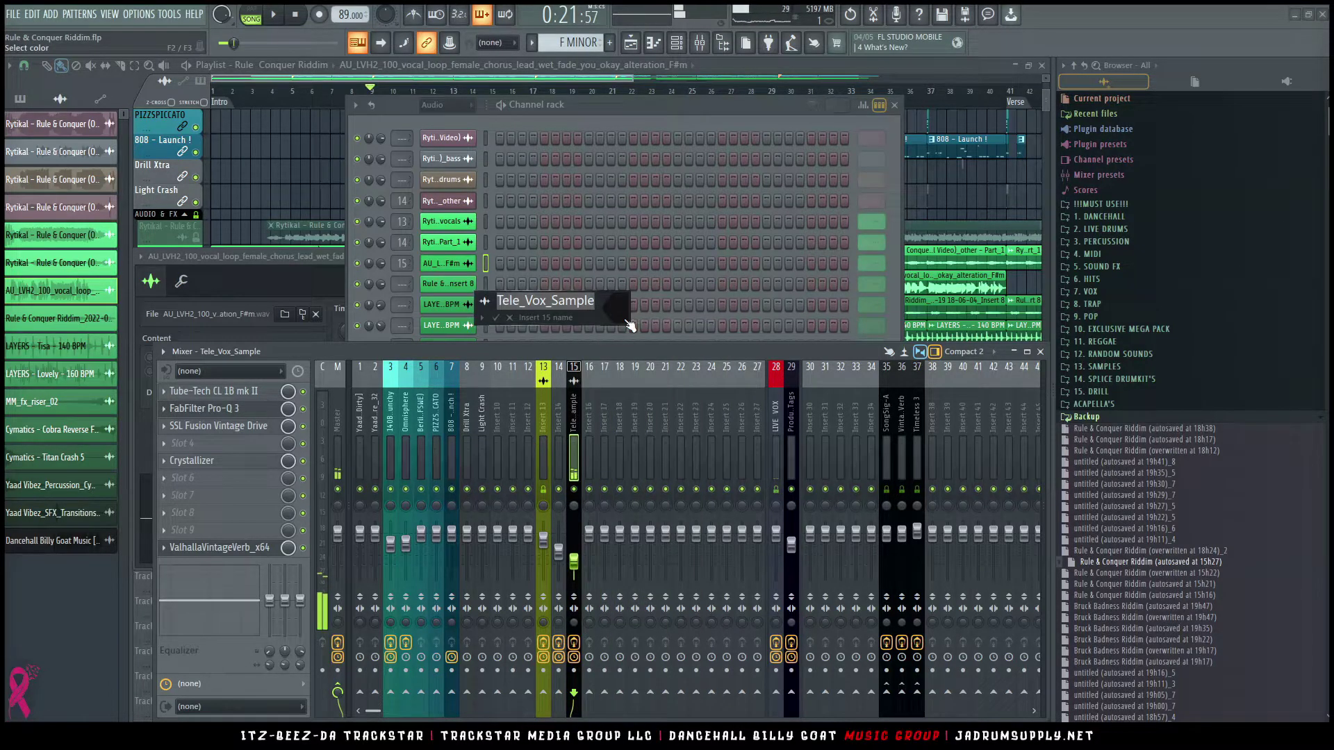
{"action": "key", "text": "BackSpace"}
{"action": "key", "text": "Return"}
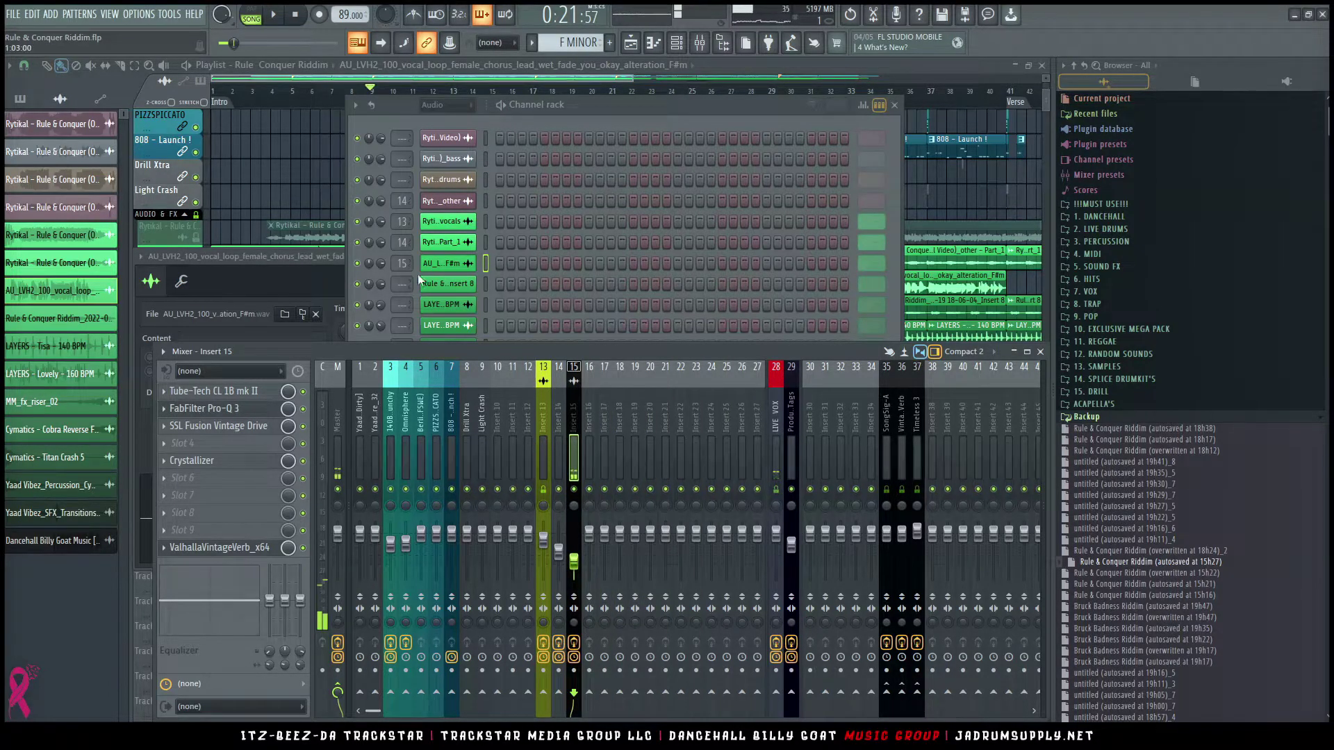
Step: Audition the Rule & Conquer Insert 8 clip, and assign the audio channels from the Rytikal vocals onward to consecutive mixer tracks starting at 13
{"action": "left_click", "coordinate": [469, 285]}
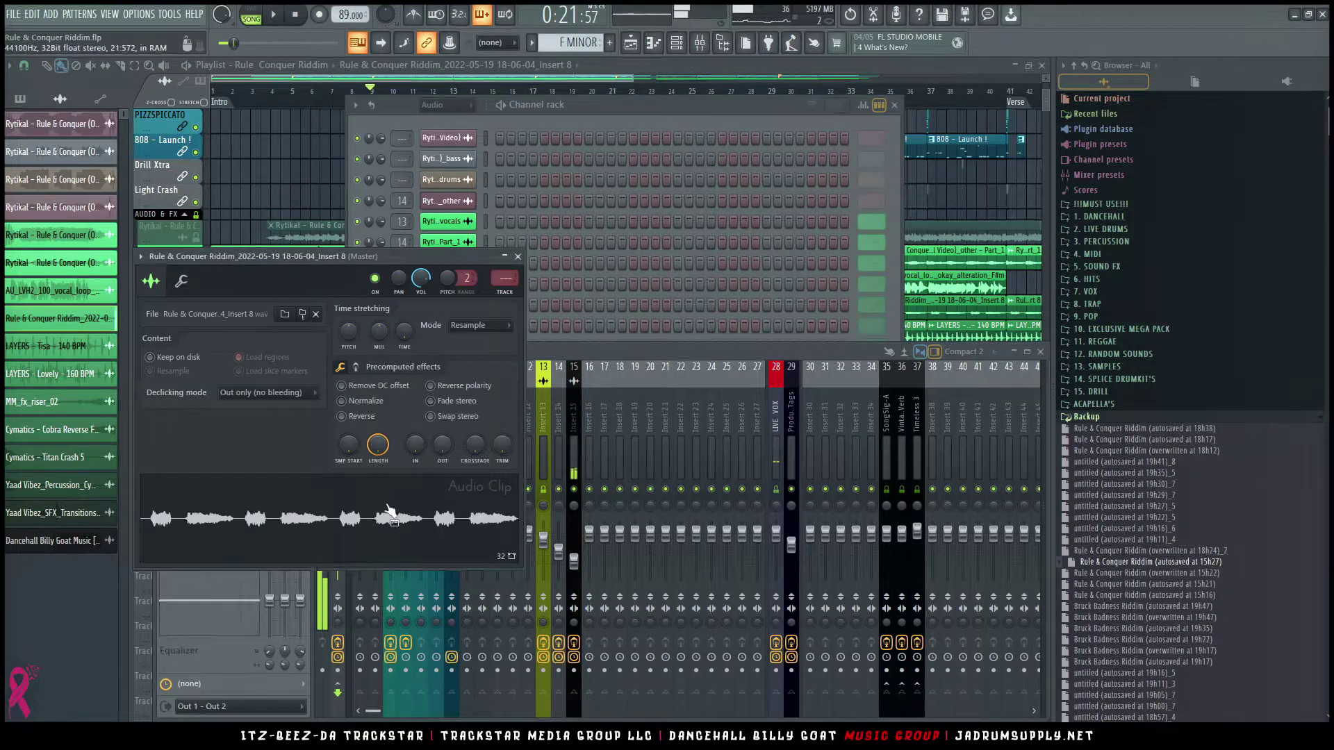
{"action": "left_click", "coordinate": [650, 105]}
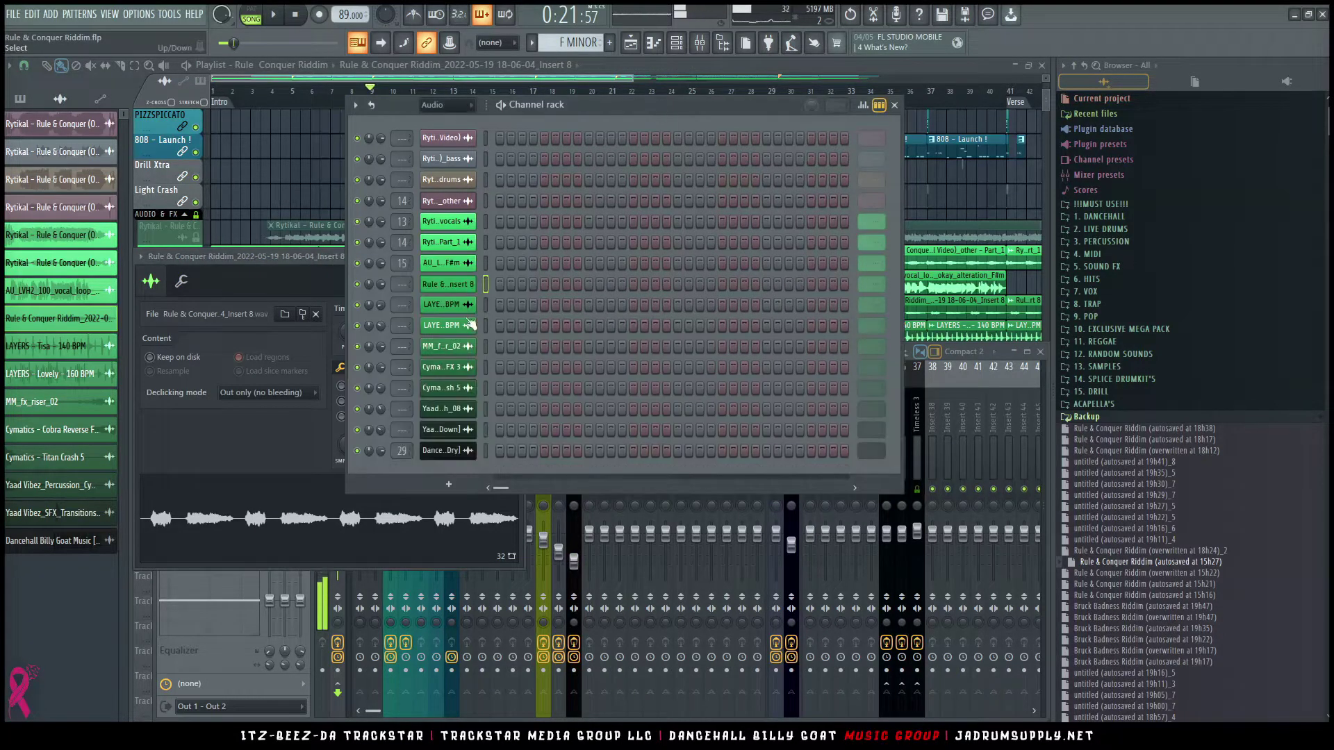
{"action": "key", "text": "space"}
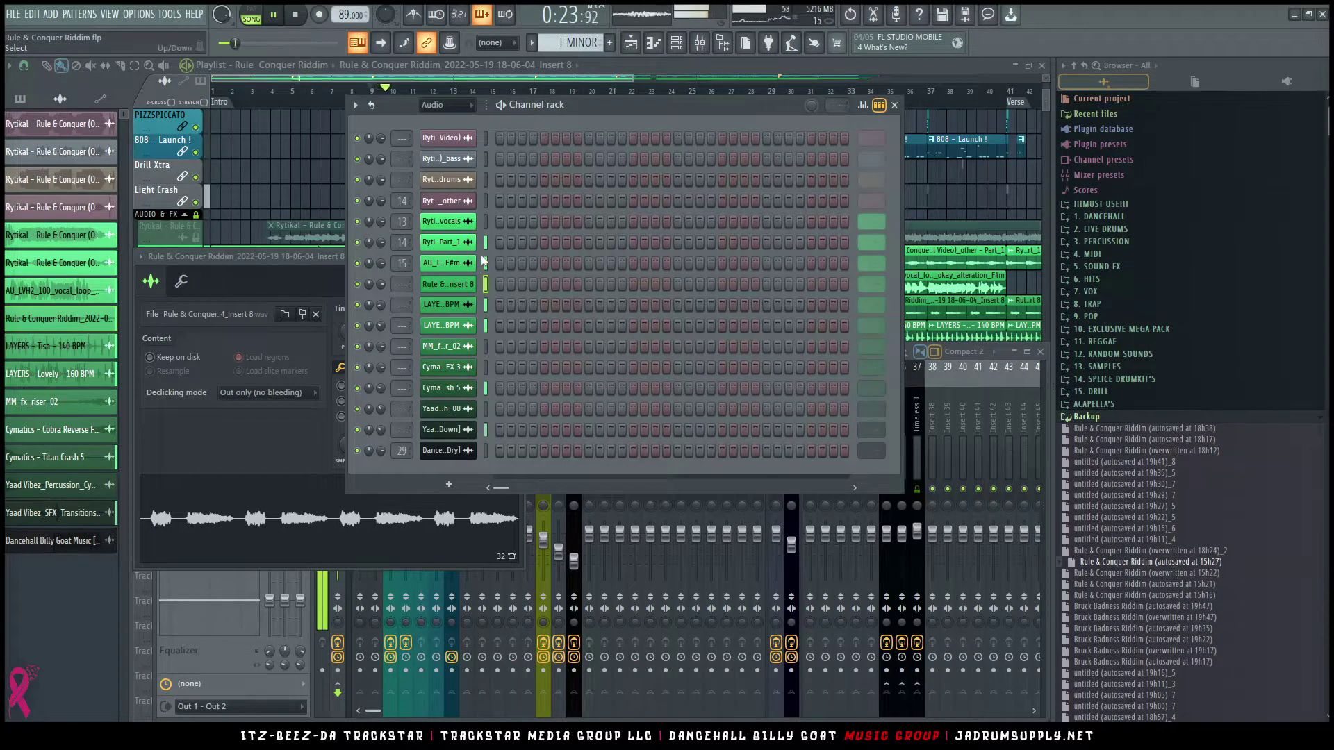
{"action": "key", "text": "space"}
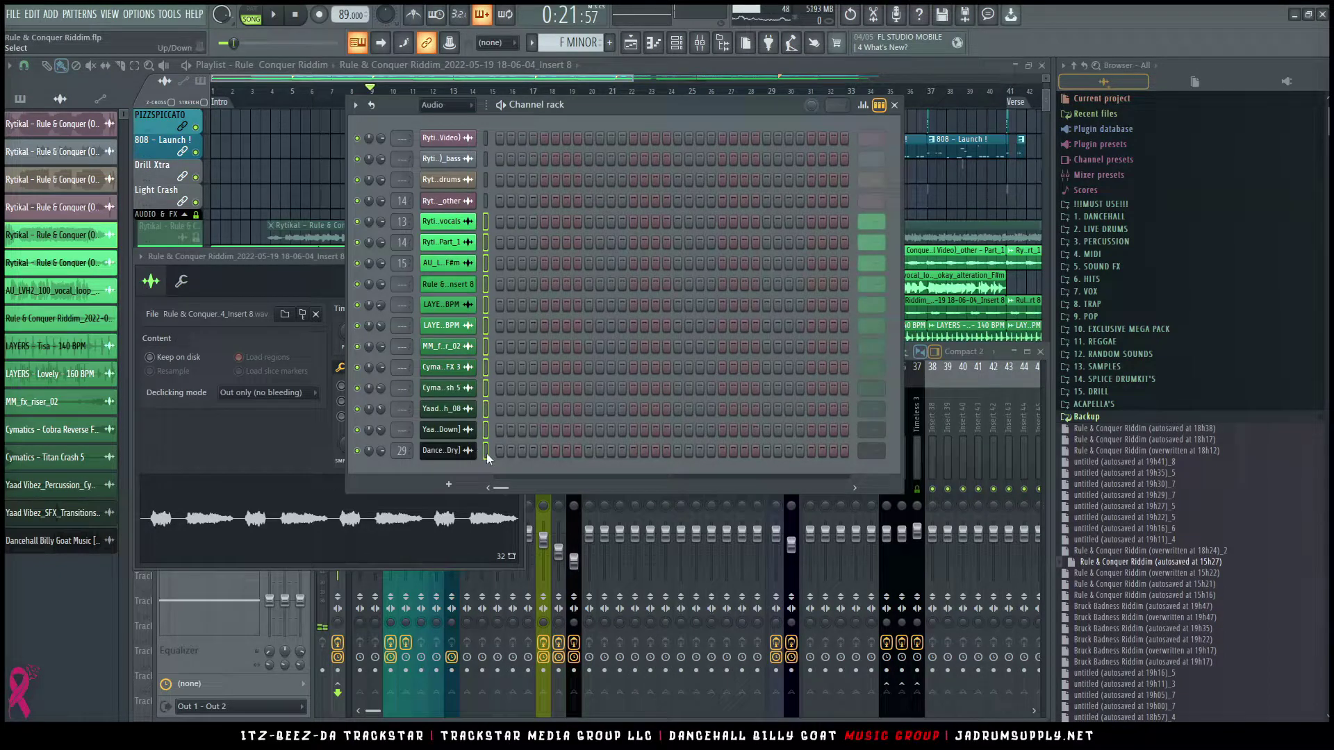
{"action": "left_click_drag", "start_coordinate": [965, 422], "coordinate": [539, 425]}
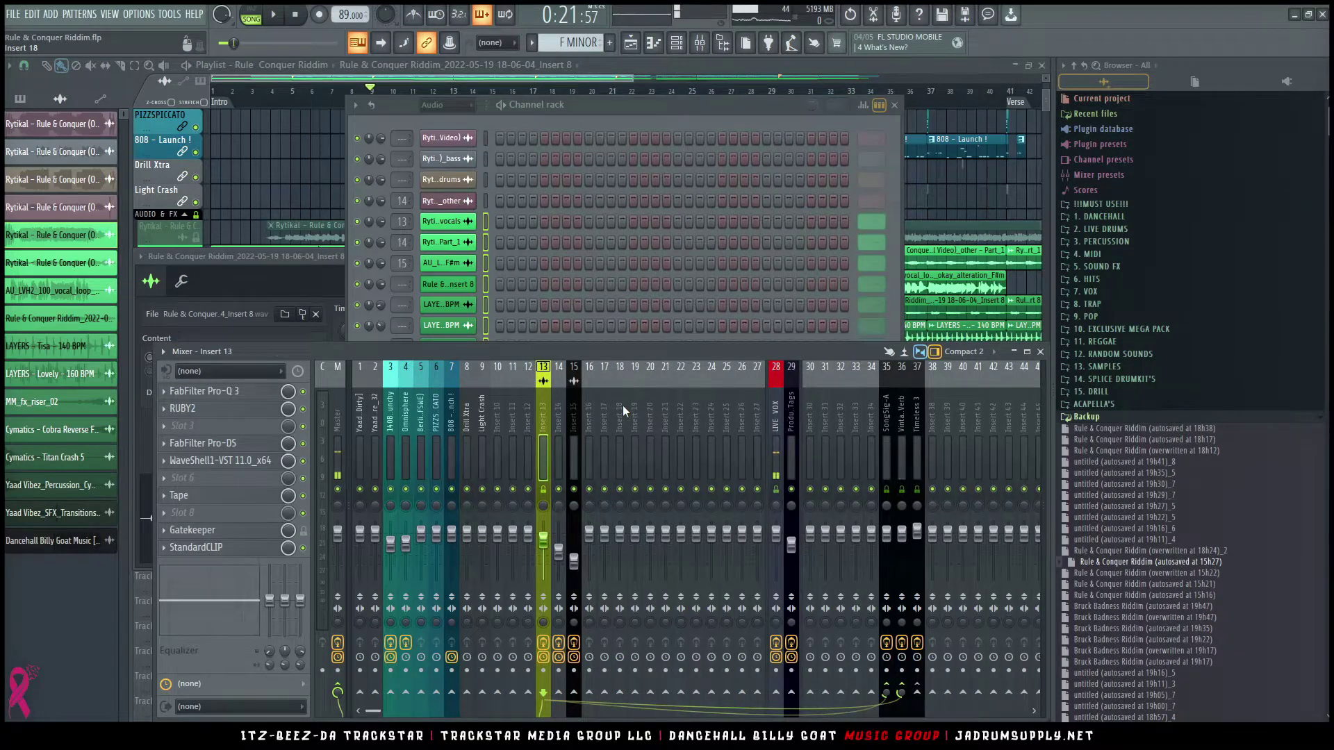
{"action": "key", "text": "ctrl+shift+l"}
Step: Move the Producer Tags mixer track five positions left to track 24
{"action": "left_click", "coordinate": [797, 436]}
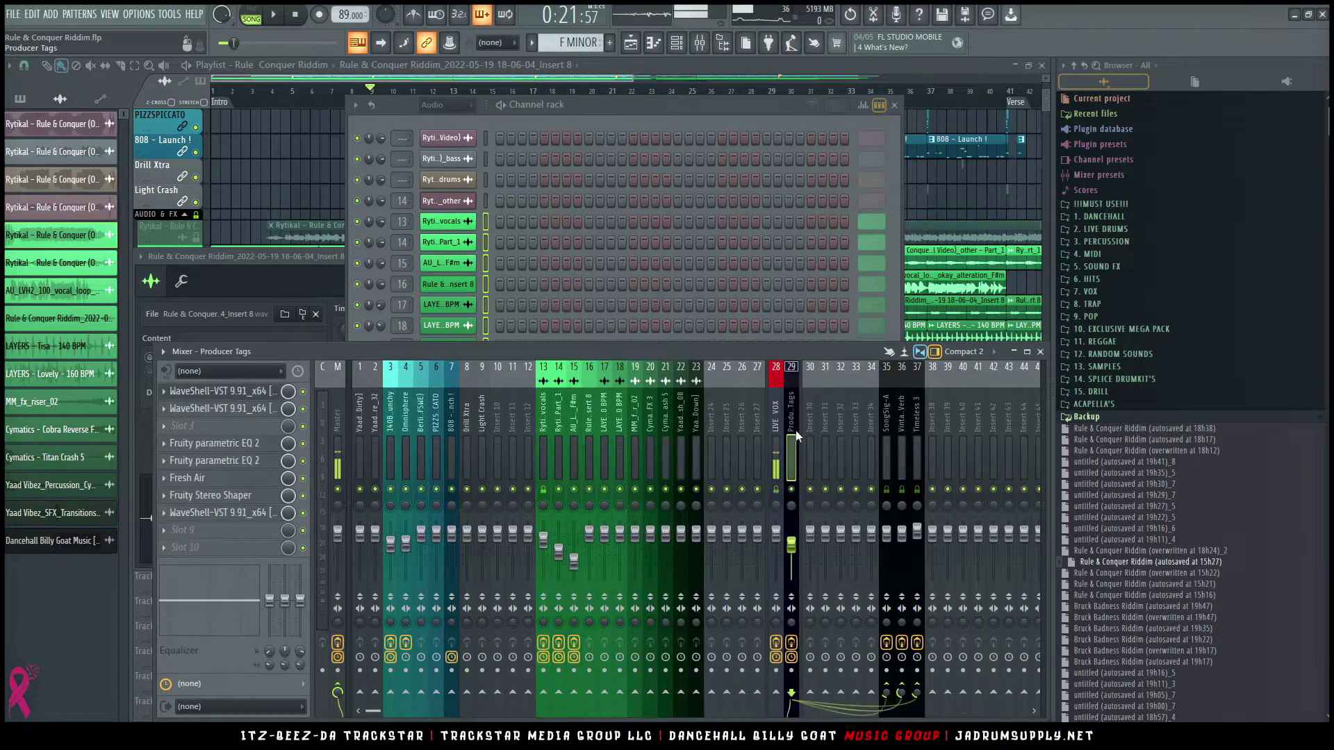
{"action": "key", "text": "alt+Left"}
{"action": "key", "text": "alt+Left"}
{"action": "key", "text": "alt+Left"}
{"action": "key", "text": "alt+Left"}
{"action": "key", "text": "alt+Left"}
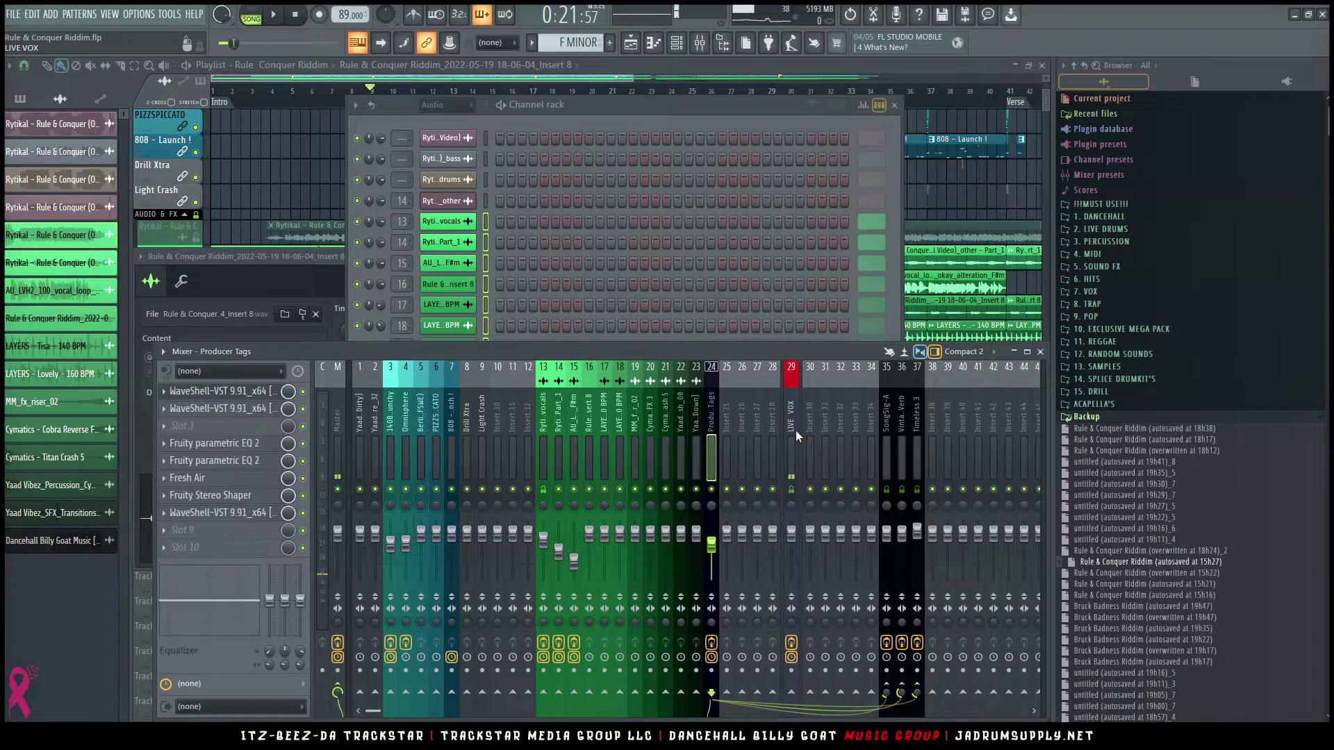
Step: Check the Dancehall Billy Goat Music channel's mixer assignment and clear the Producer Tags name from mixer track 24
{"action": "left_click", "coordinate": [646, 120]}
{"action": "left_click", "coordinate": [448, 450]}
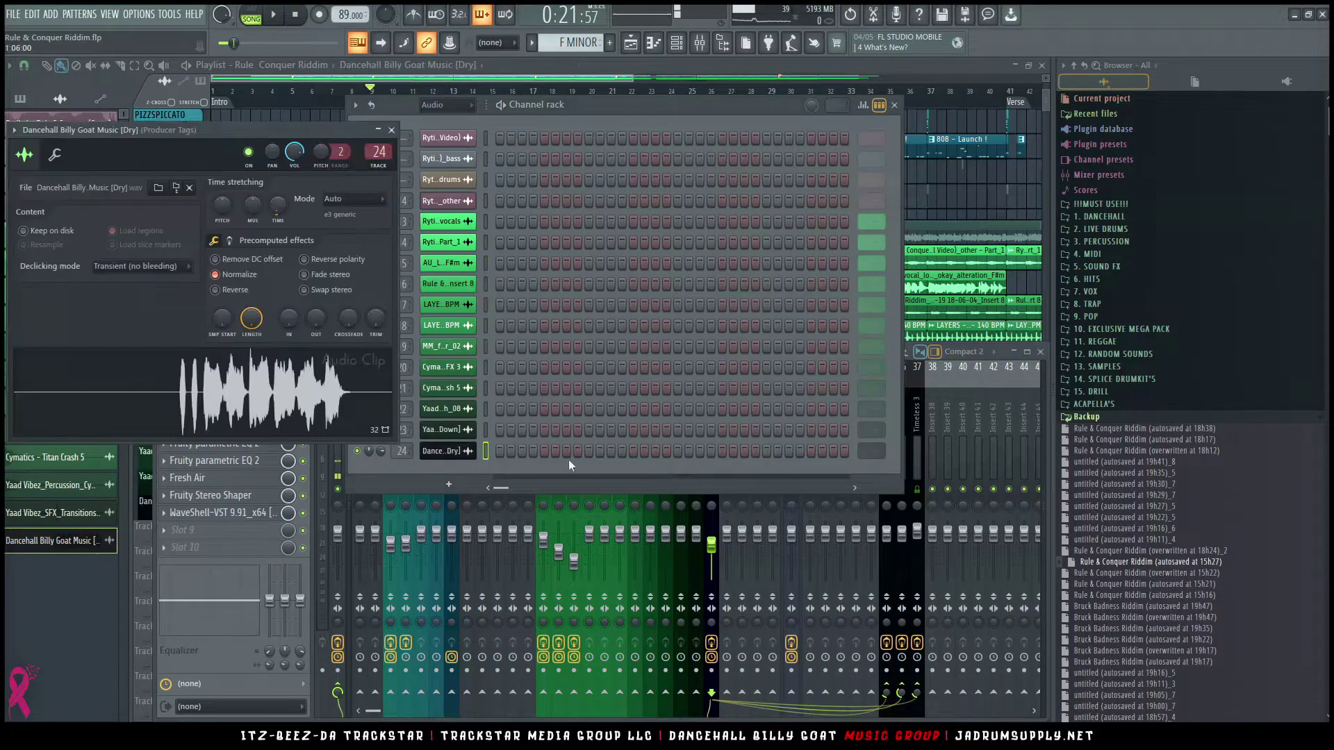
{"action": "left_click", "coordinate": [923, 412]}
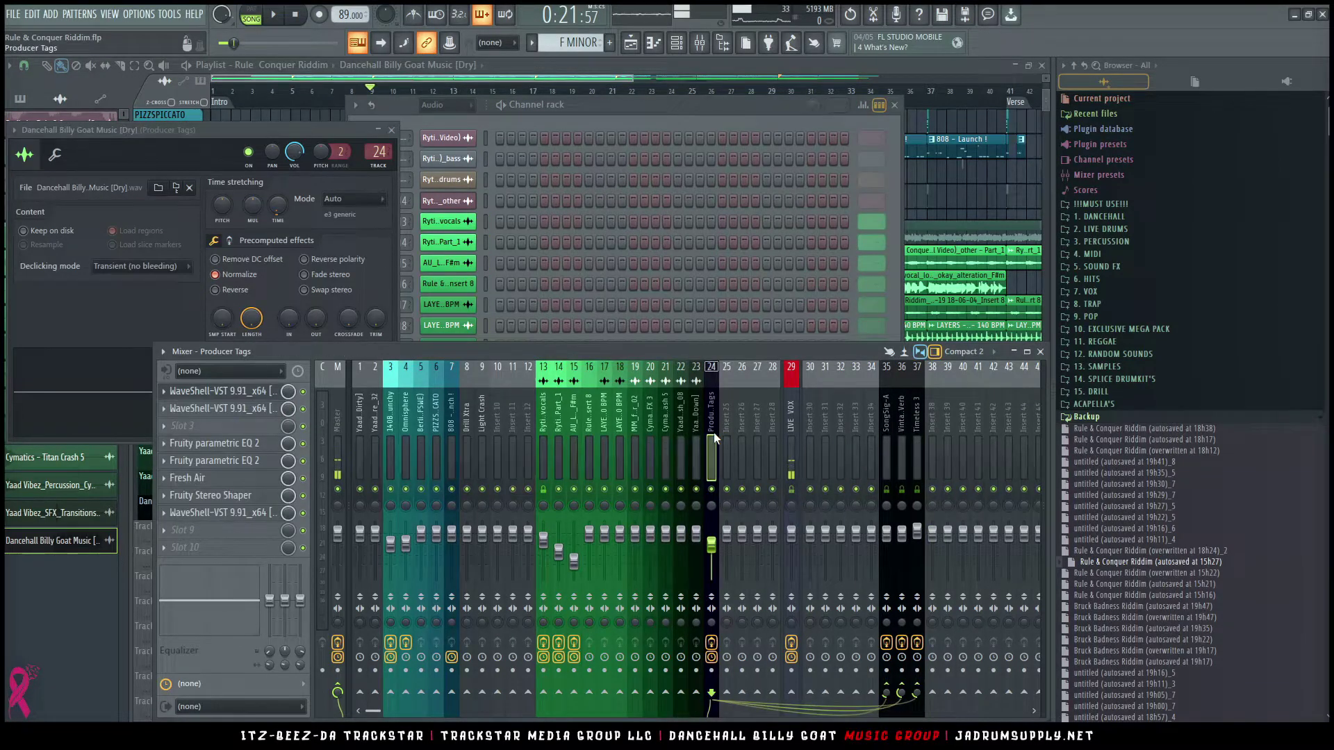
{"action": "key", "text": "F2"}
{"action": "key", "text": "BackSpace"}
{"action": "key", "text": "Return"}
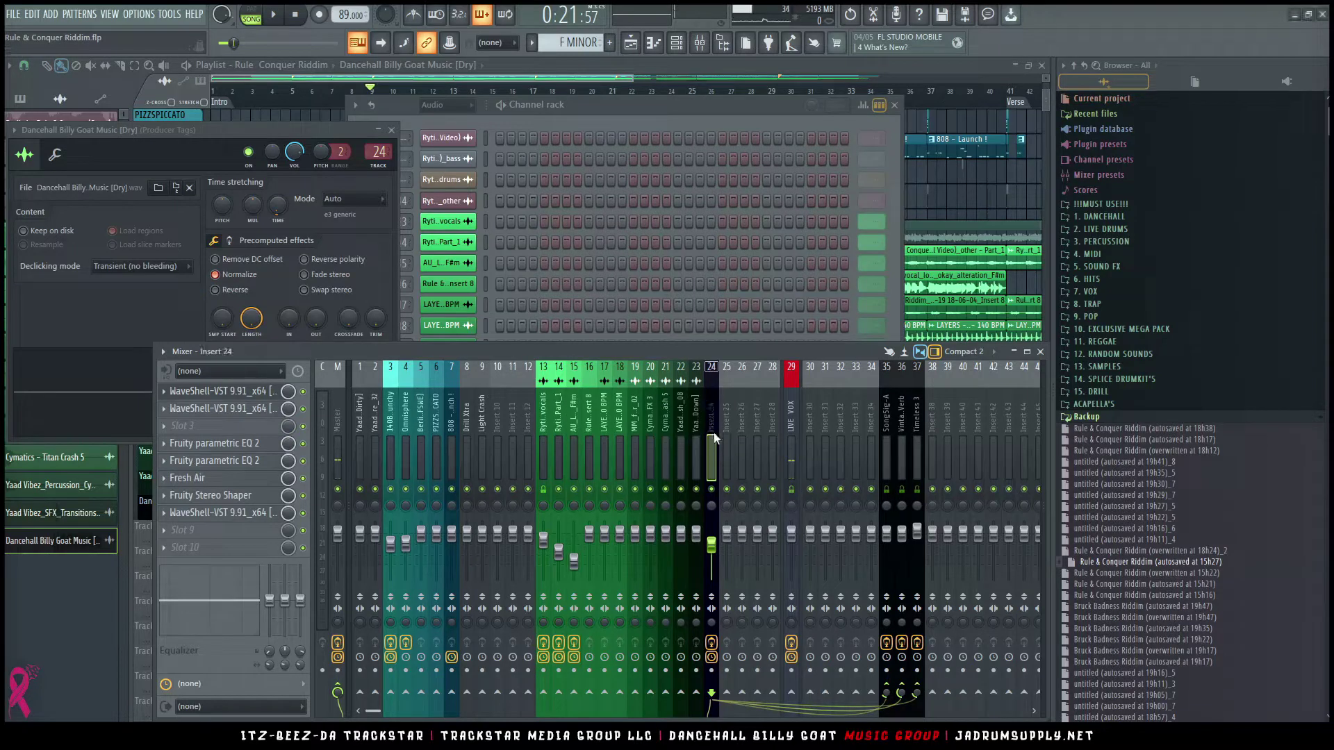
Step: Start playback and move the SongSig-A, Vintage Verb and Timeless 3 mixer tracks together seven positions left to tracks 28–30
{"action": "key", "text": "space"}
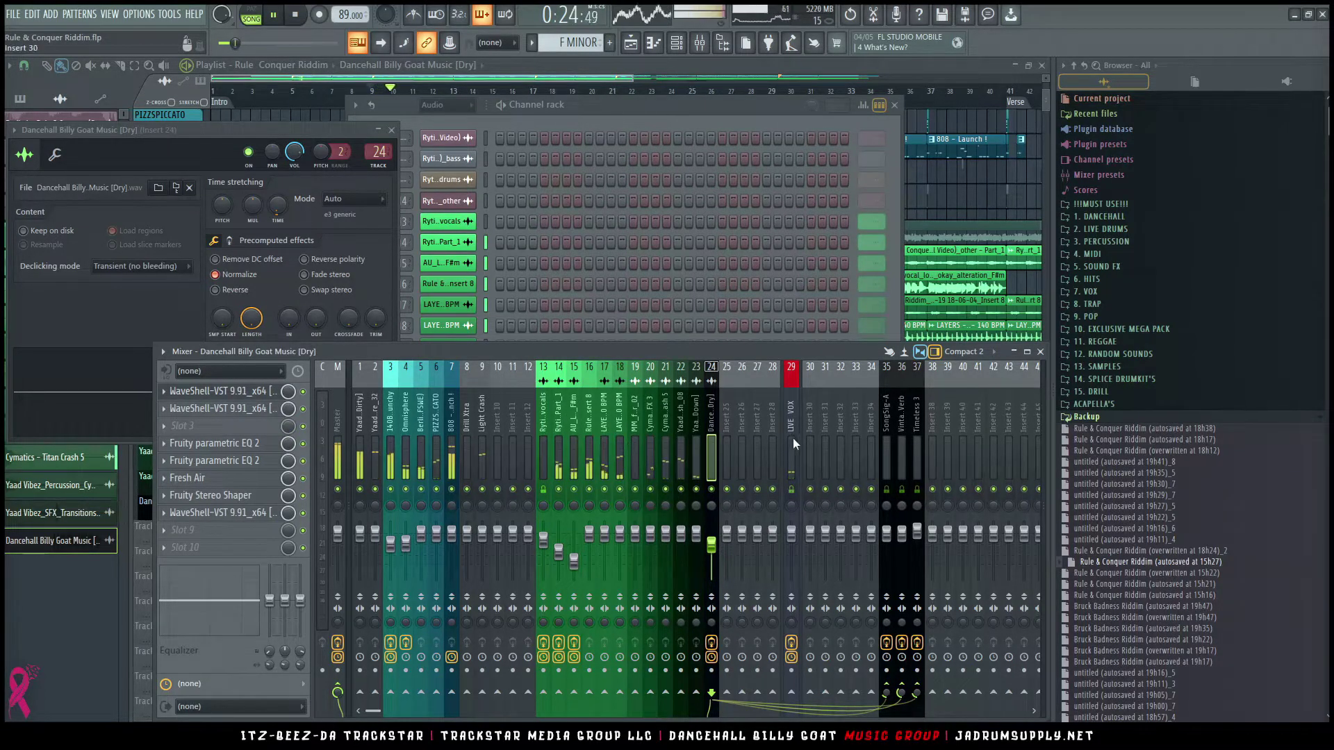
{"action": "left_click", "coordinate": [885, 442]}
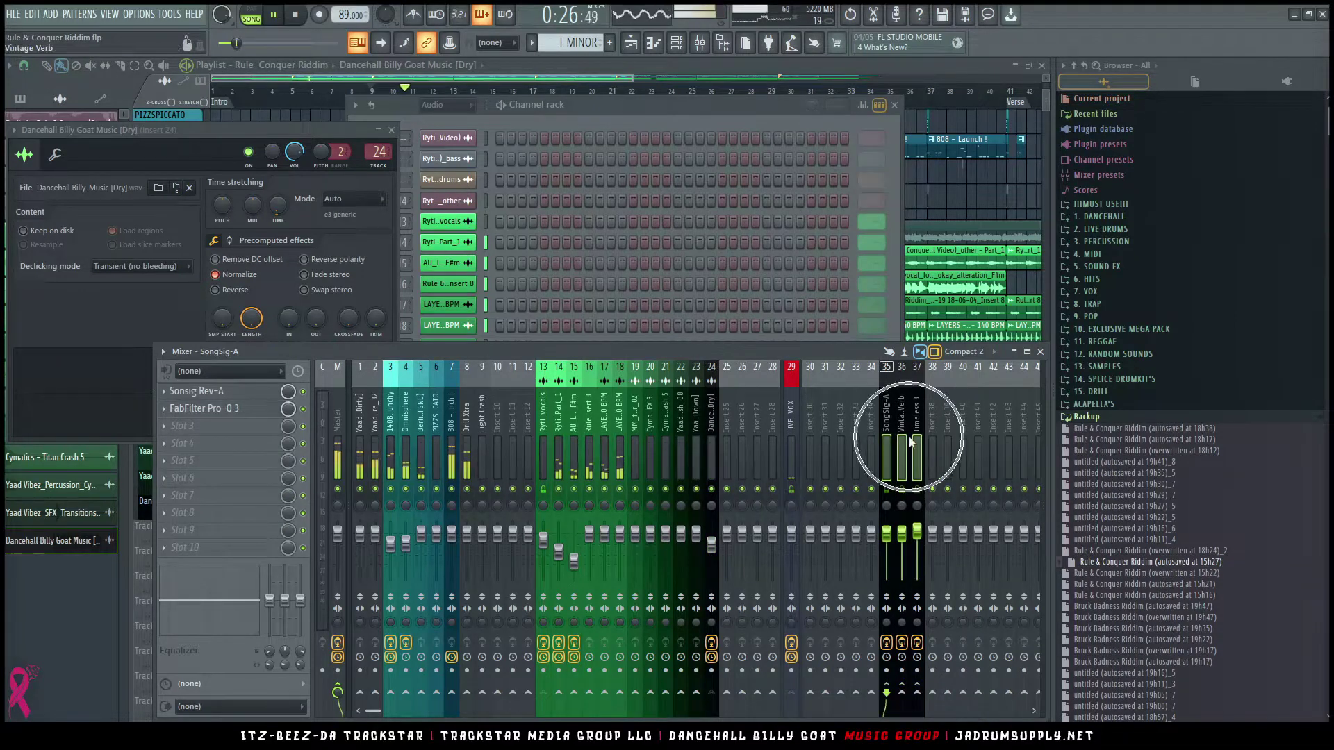
{"action": "key", "text": "alt+Left"}
{"action": "key", "text": "alt+Left"}
{"action": "key", "text": "alt+Left"}
{"action": "key", "text": "alt+Left"}
{"action": "key", "text": "alt+Left"}
{"action": "key", "text": "alt+Left"}
{"action": "key", "text": "alt+Left"}
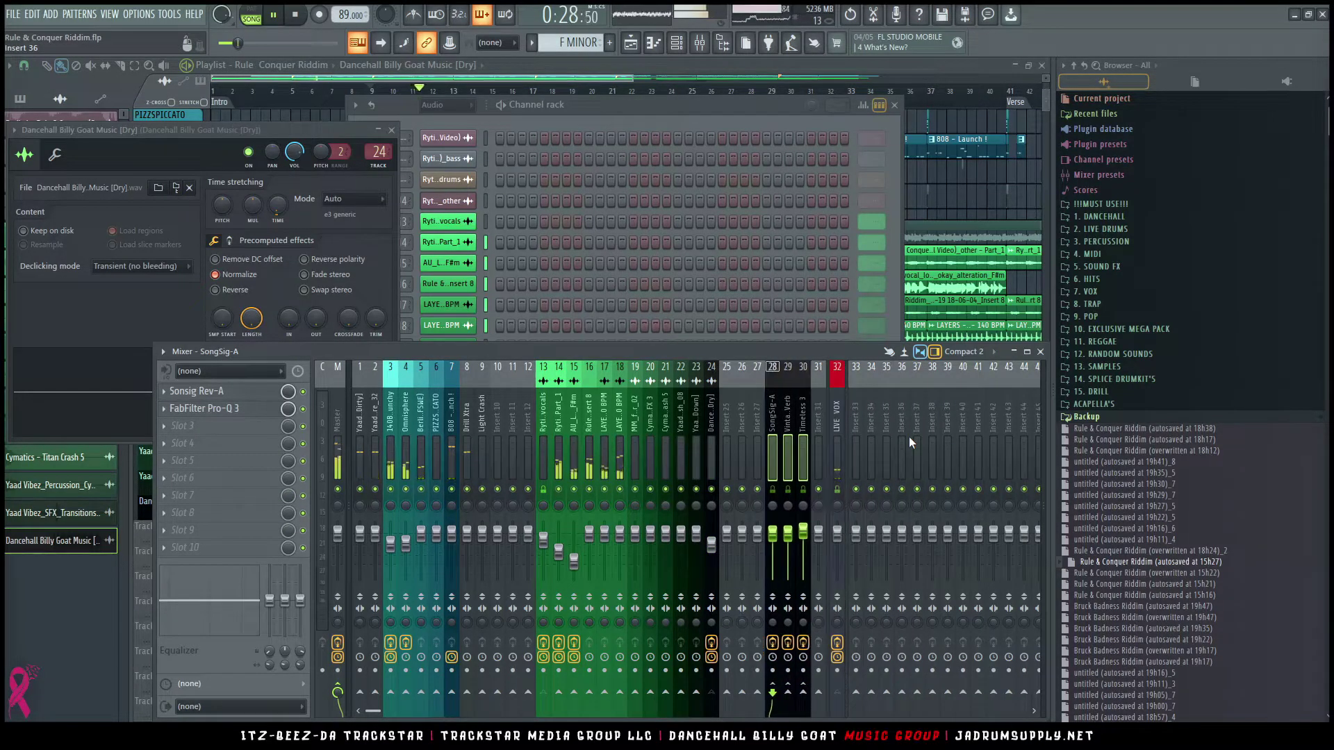
Step: Select the first Chorus section in the playlist as the playback range and stop playback
{"action": "left_click", "coordinate": [958, 202]}
{"action": "double_click", "coordinate": [382, 103]}
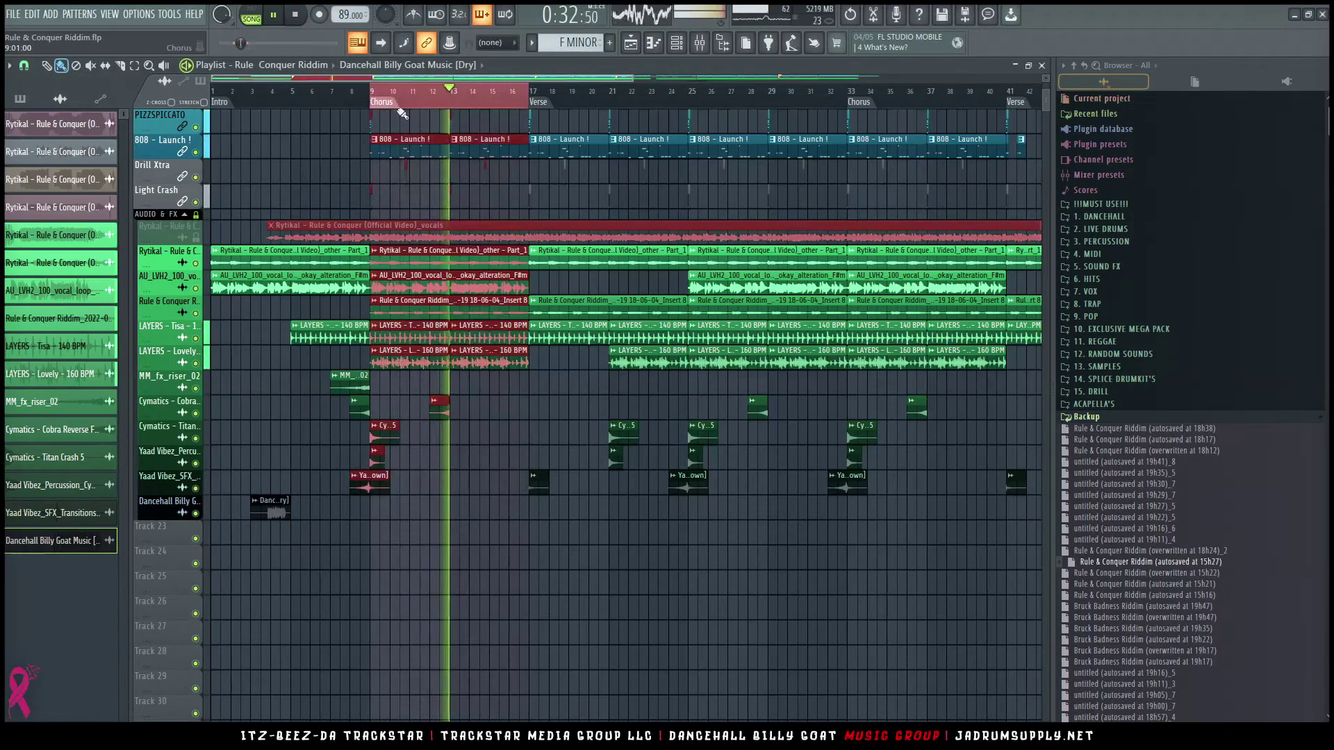
{"action": "key", "text": "space"}
{"action": "scroll", "coordinate": [345, 95], "scroll_direction": "up", "scroll_amount": 1}
{"action": "scroll", "coordinate": [350, 99], "scroll_direction": "up", "scroll_amount": 3}
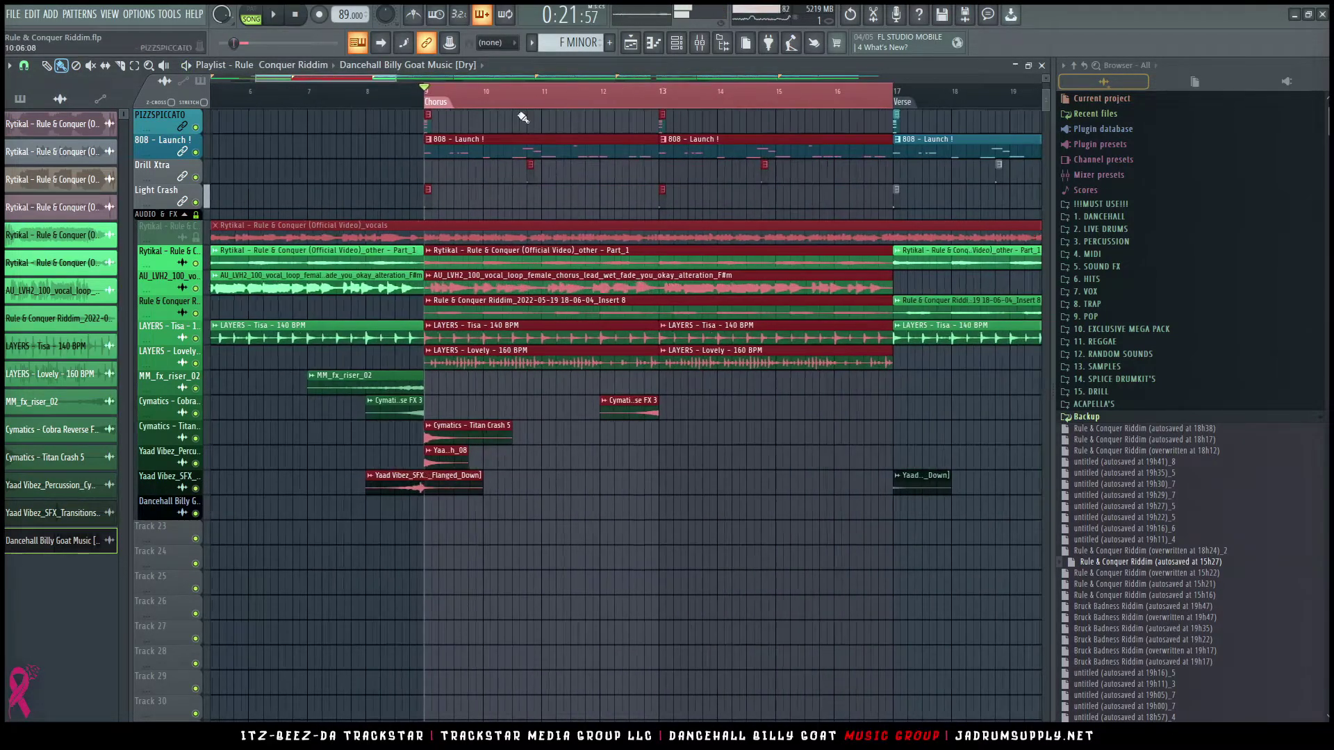
{"action": "scroll", "coordinate": [688, 262], "scroll_direction": "up", "scroll_amount": 3}
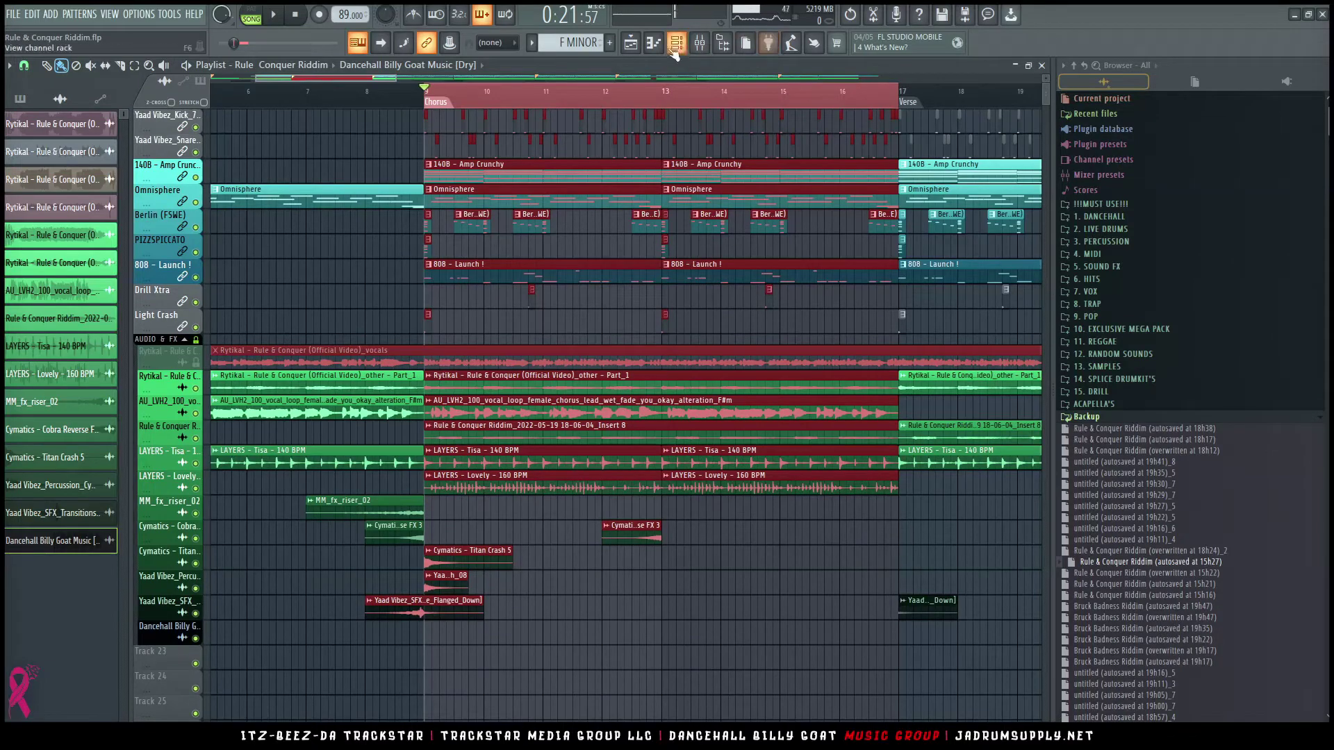
Step: Lower the volume faders of instrument tracks 1–9 and audio tracks 13–24 to the same low level
{"action": "left_click", "coordinate": [700, 44]}
{"action": "left_click_drag", "start_coordinate": [358, 430], "coordinate": [478, 448]}
{"action": "left_click_drag", "start_coordinate": [483, 533], "coordinate": [390, 584]}
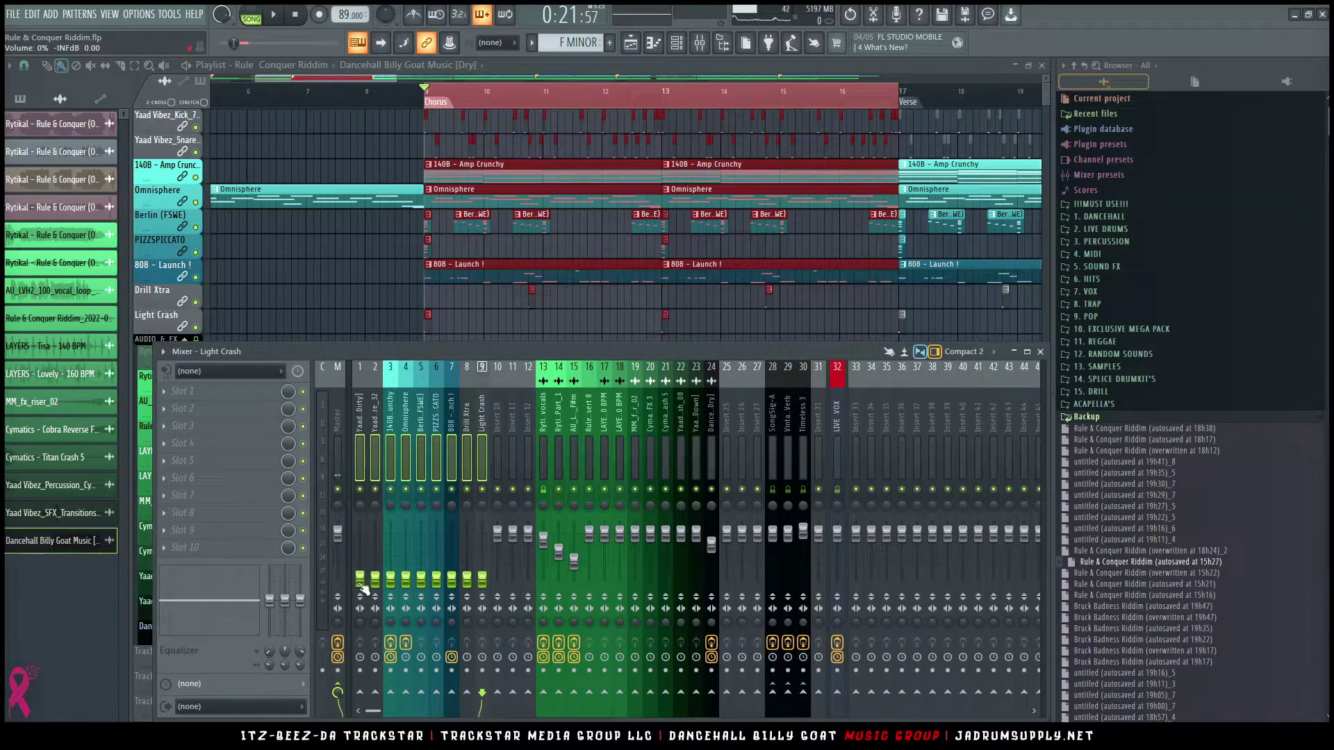
{"action": "left_click_drag", "start_coordinate": [543, 440], "coordinate": [707, 453]}
{"action": "left_click_drag", "start_coordinate": [620, 534], "coordinate": [529, 599]}
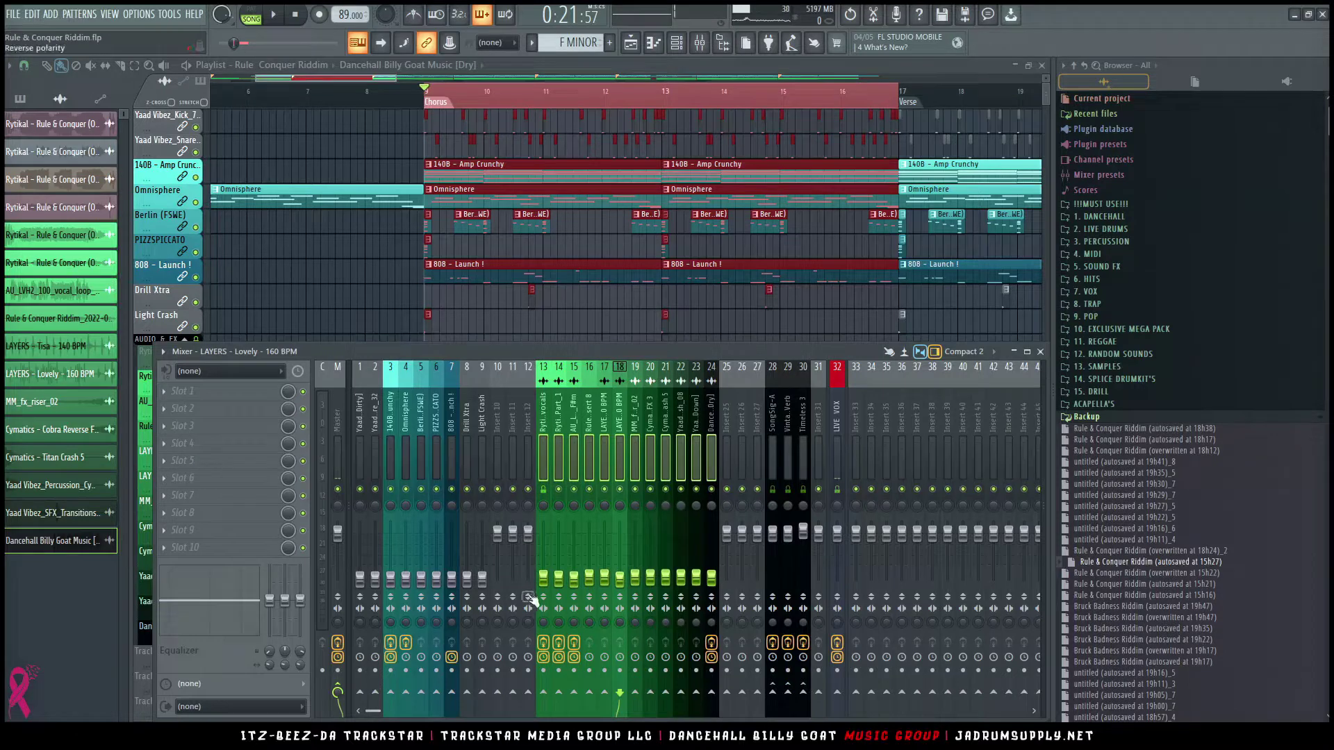
Step: Play back part of the chorus loop to check the lowered mixer levels, and stop playback
{"action": "key", "text": "space"}
{"action": "scroll", "coordinate": [491, 202], "scroll_direction": "down", "scroll_amount": 5}
{"action": "scroll", "coordinate": [490, 192], "scroll_direction": "down", "scroll_amount": 6}
{"action": "scroll", "coordinate": [490, 192], "scroll_direction": "up", "scroll_amount": 6}
{"action": "scroll", "coordinate": [490, 192], "scroll_direction": "up", "scroll_amount": 5}
{"action": "key", "text": "space"}
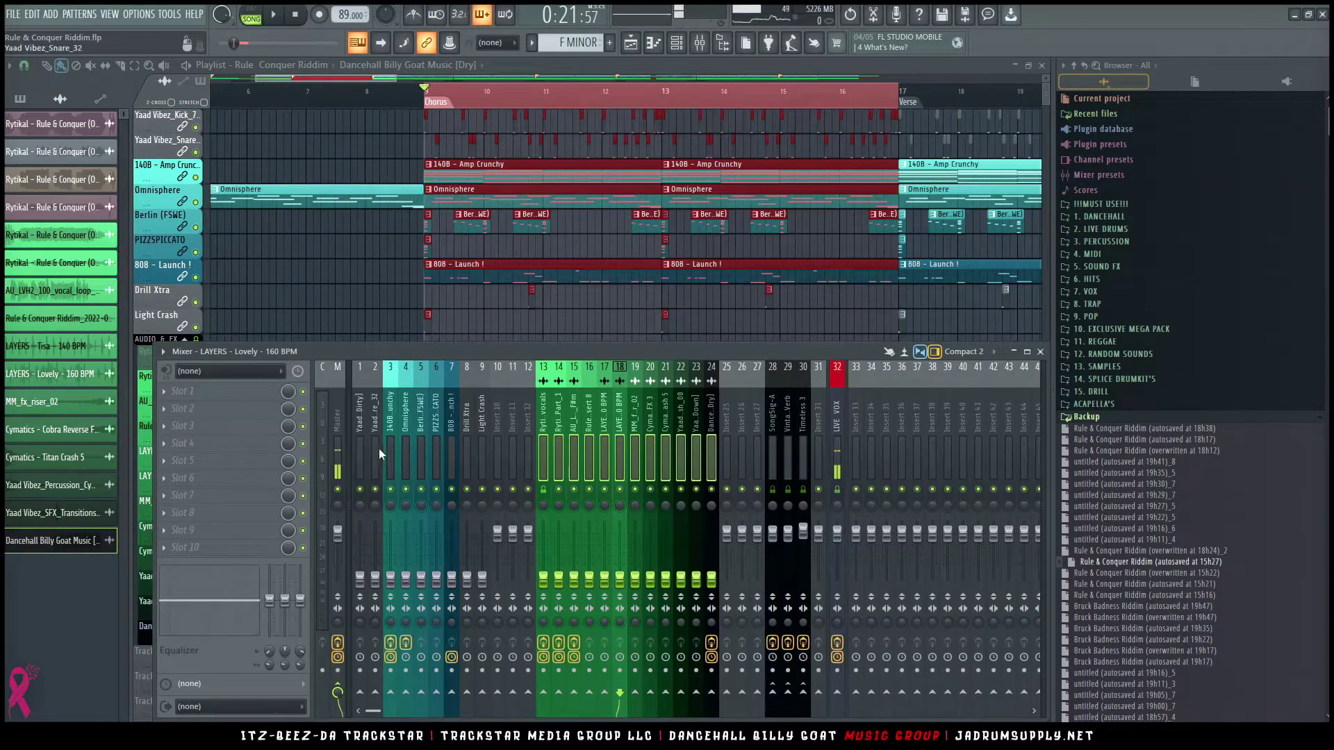
Step: Raise the Yaad Vibez kick track's mixer fader partway during playback and stop playback
{"action": "left_click", "coordinate": [360, 468]}
{"action": "key", "text": "space"}
{"action": "left_click_drag", "start_coordinate": [361, 582], "coordinate": [362, 564]}
{"action": "key", "text": "space"}
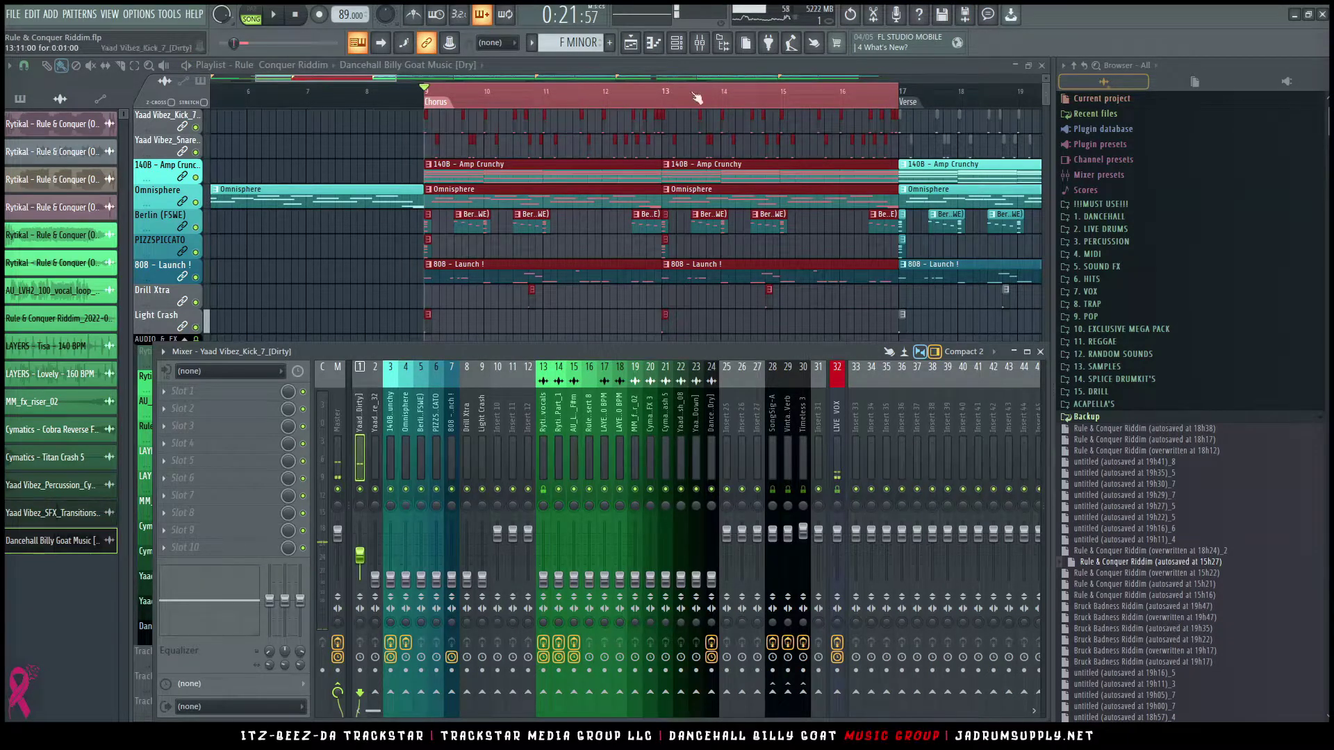
Step: Show the Unsorted channels, restart playback, and raise the kick fader further and the snare fader to a similar level
{"action": "key", "text": "F6"}
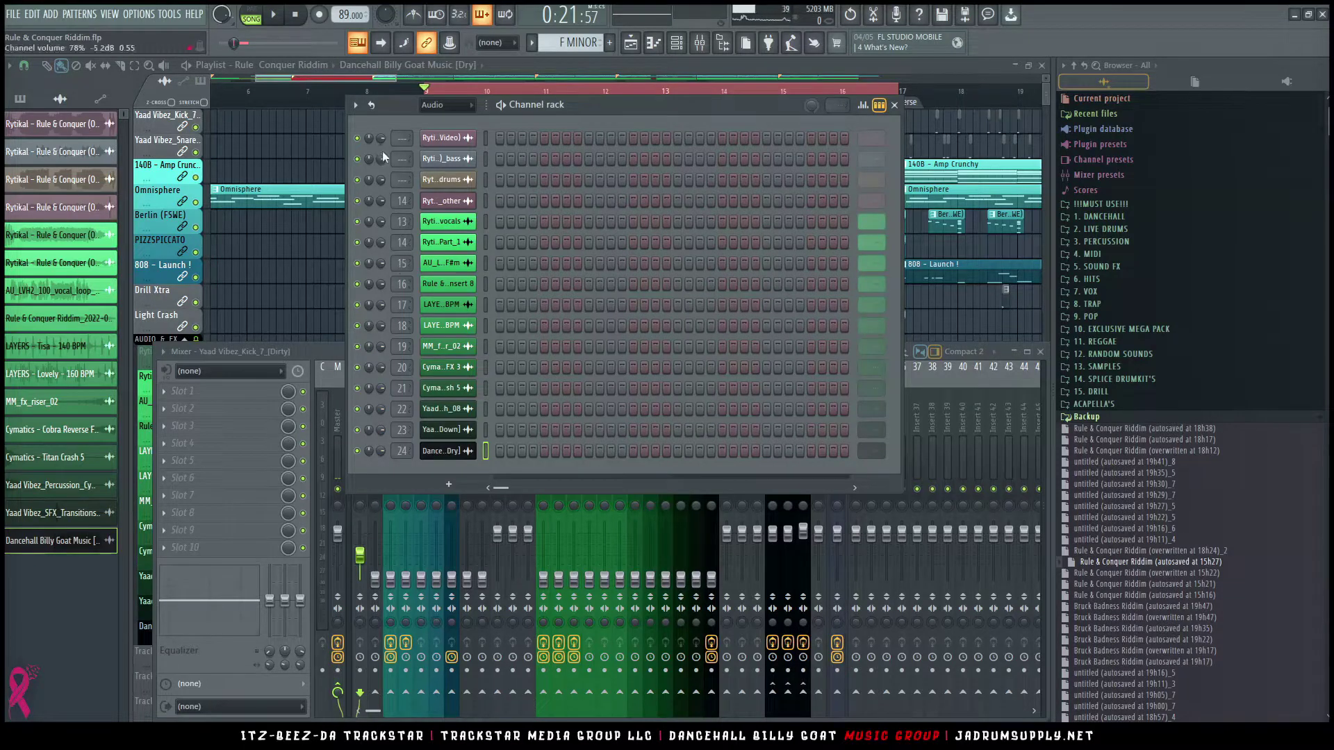
{"action": "scroll", "coordinate": [446, 109], "scroll_direction": "down", "scroll_amount": 1}
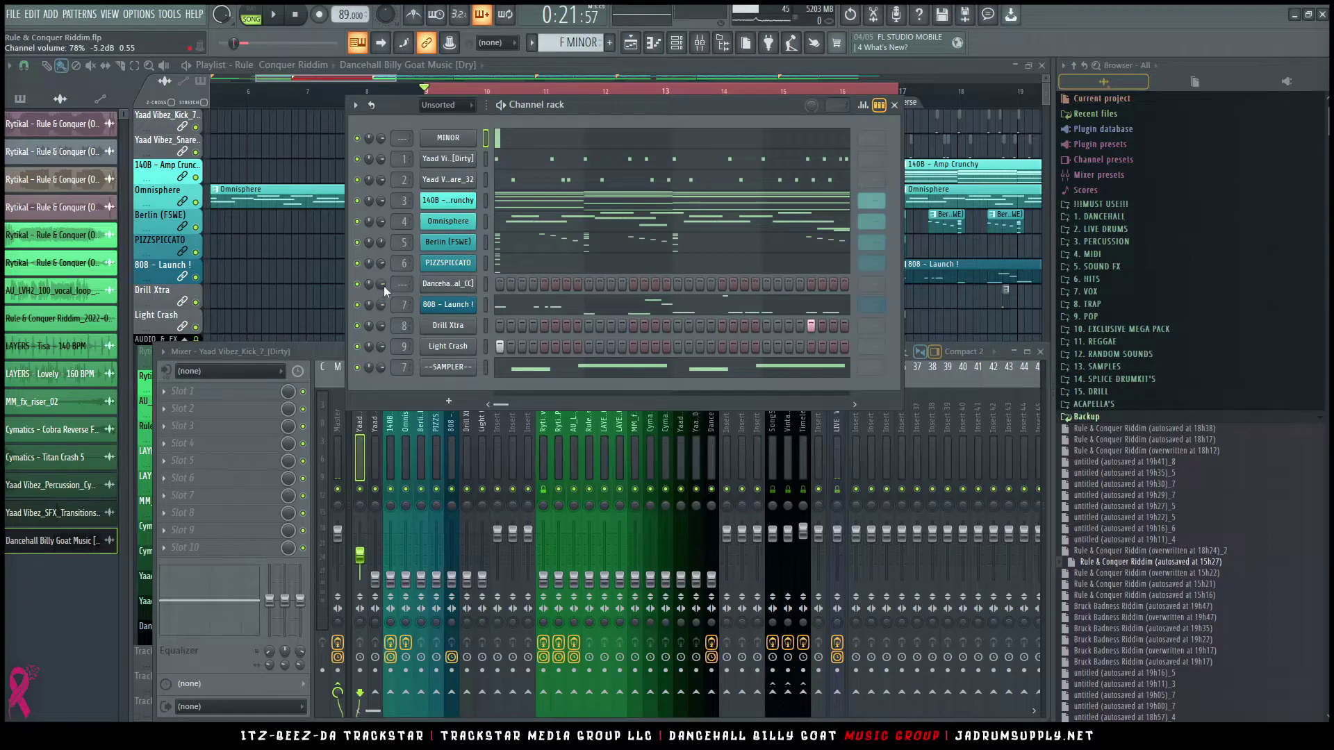
{"action": "key", "text": "space"}
{"action": "left_click", "coordinate": [371, 559]}
{"action": "left_click_drag", "start_coordinate": [371, 559], "coordinate": [372, 545]}
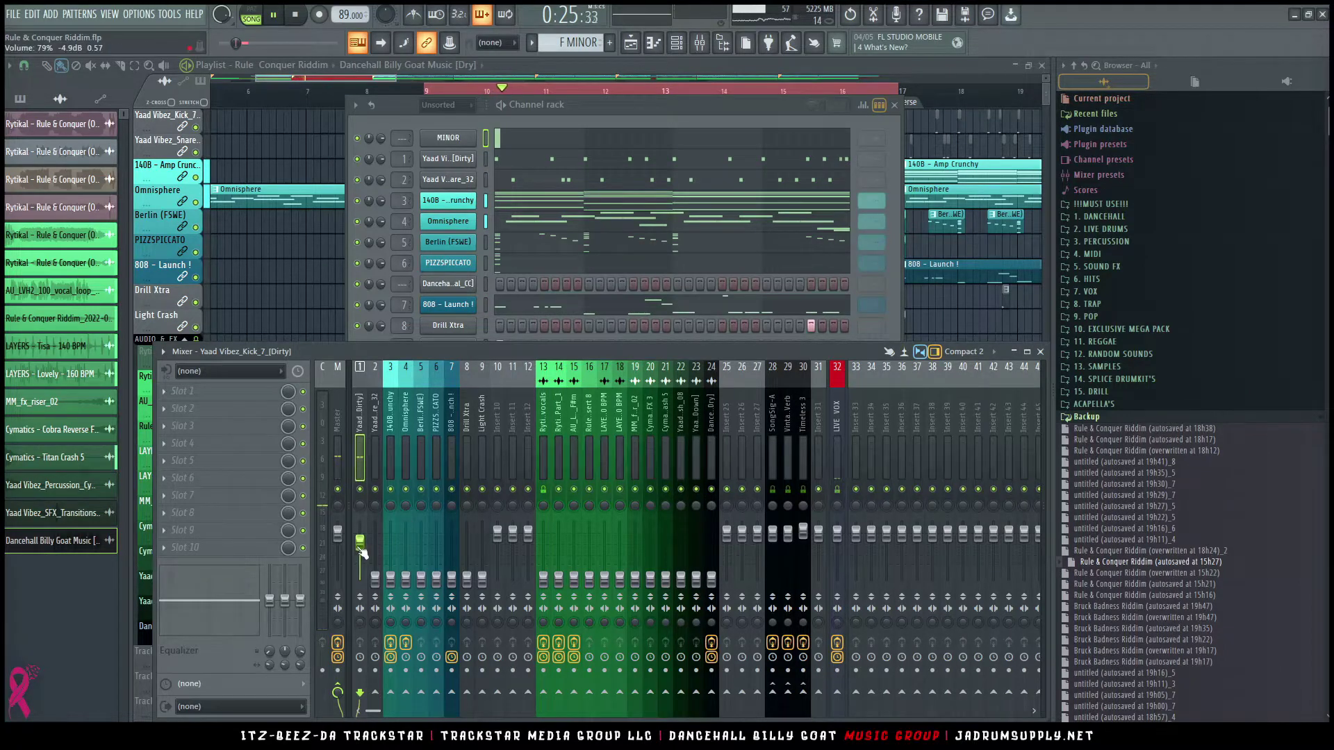
{"action": "left_click_drag", "start_coordinate": [376, 582], "coordinate": [375, 547]}
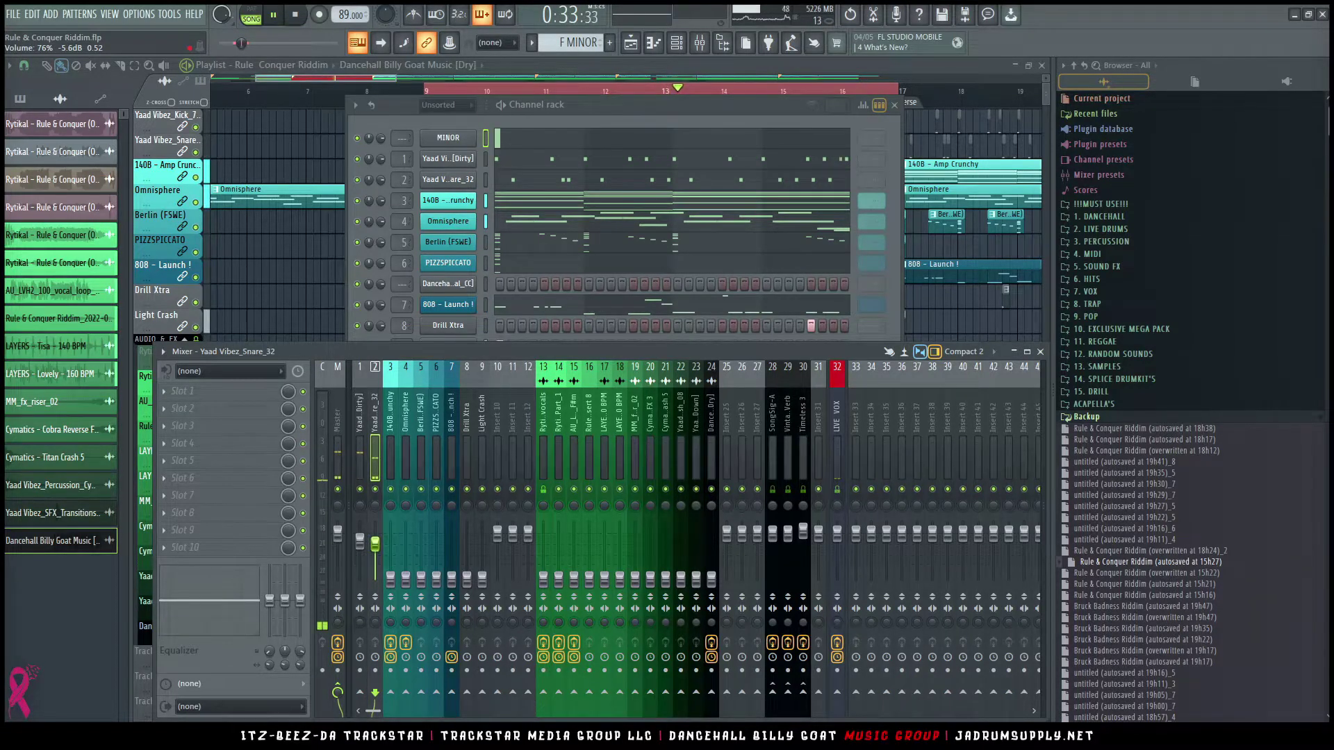
Step: Move the LIVE VOX track and the empty track beside it one position right, placing LIVE VOX on track 33
{"action": "left_click", "coordinate": [838, 421]}
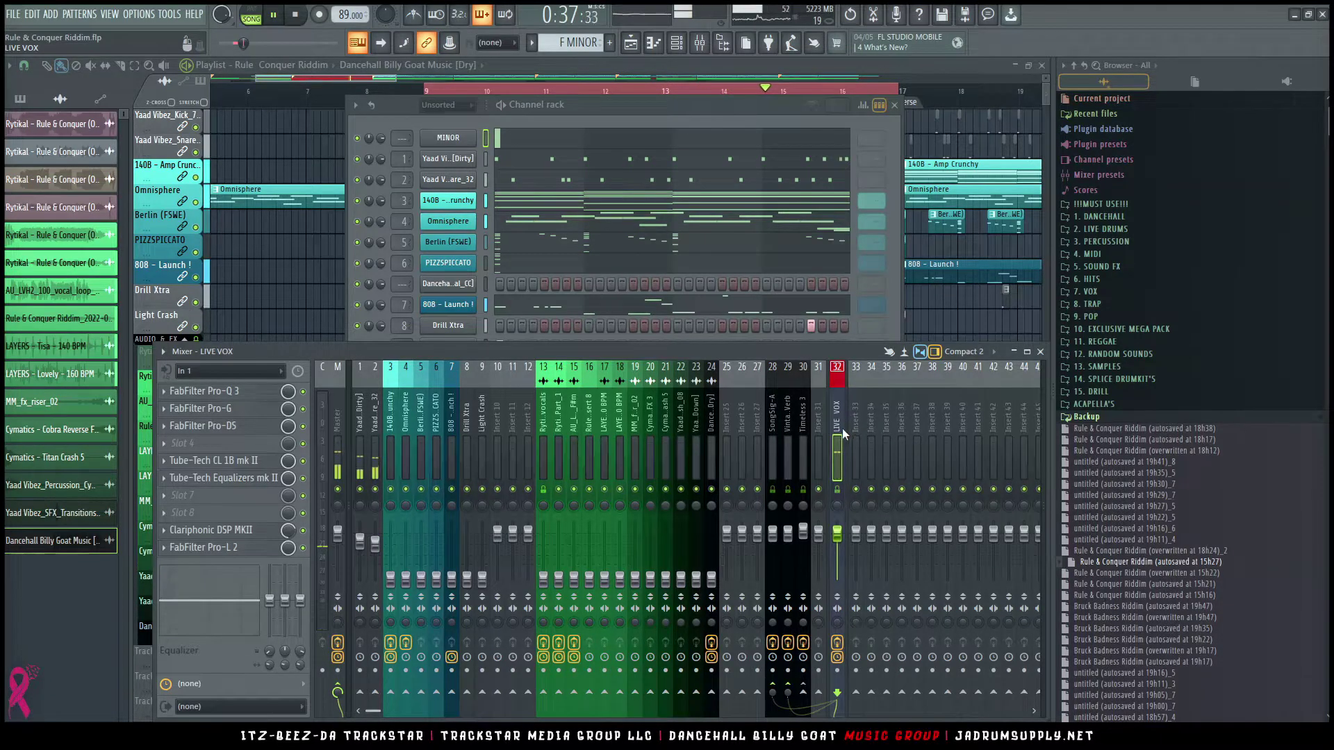
{"action": "left_click", "coordinate": [855, 429], "text": "ctrl+shift"}
{"action": "key", "text": "alt+Right"}
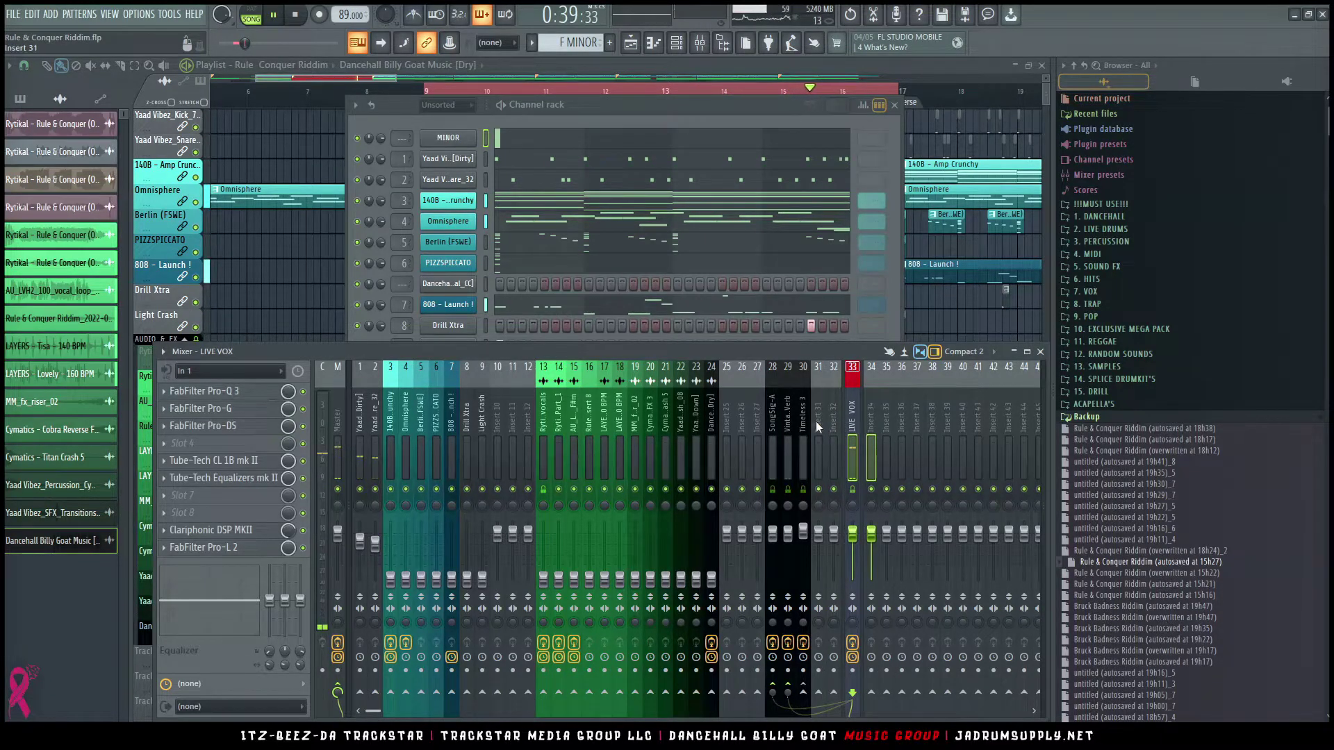
Step: Name empty mixer track 31 ROOM
{"action": "right_click", "coordinate": [817, 426]}
{"action": "left_click", "coordinate": [864, 318]}
{"action": "type", "text": "RO"}
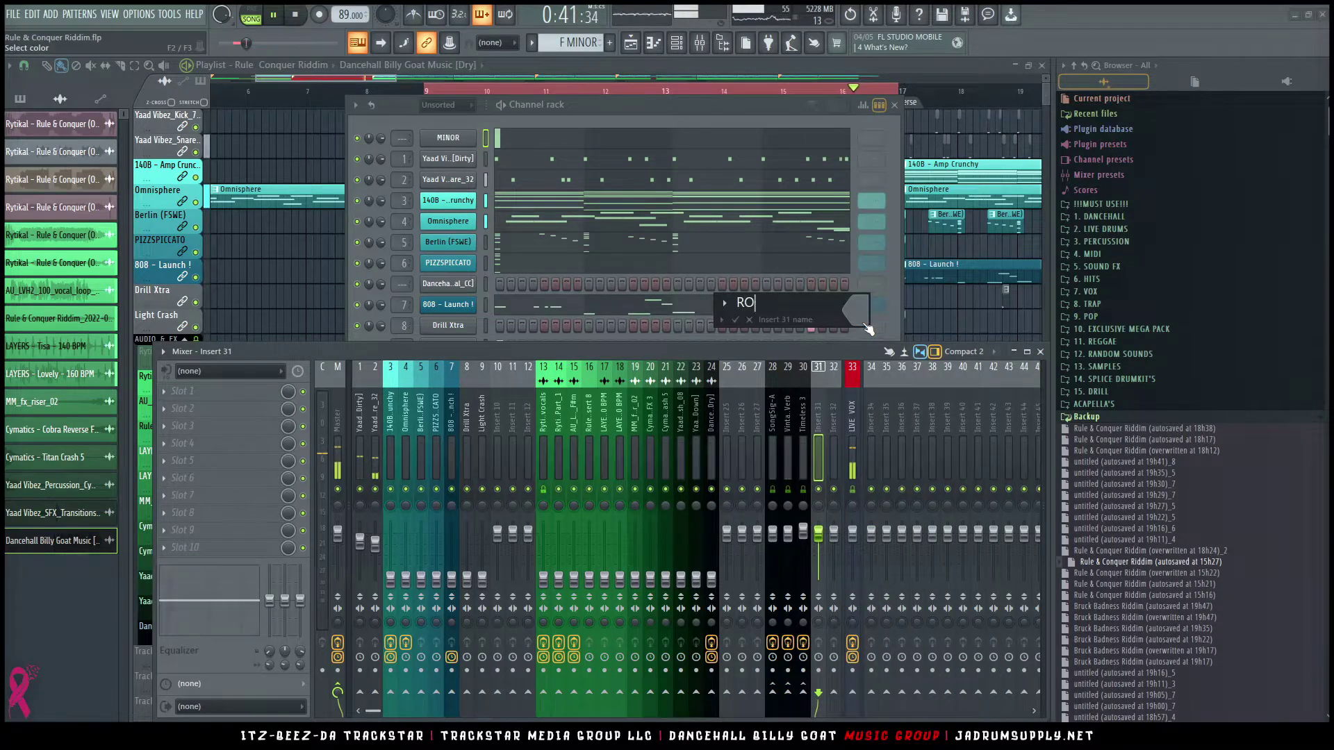
{"action": "type", "text": "OM<"}
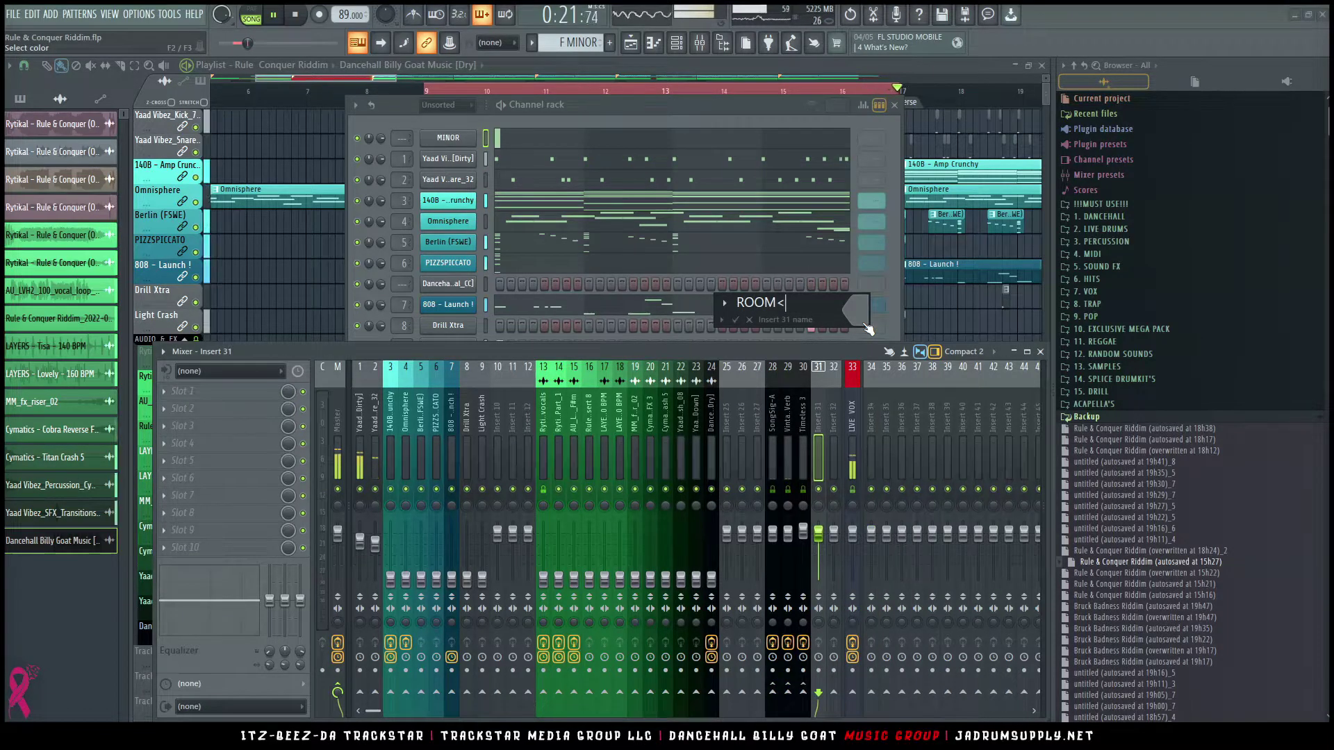
{"action": "left_click", "coordinate": [866, 325]}
{"action": "left_click", "coordinate": [865, 325]}
{"action": "key", "text": "Return"}
Step: Color the SongSig-A, Vintage Verb, Timeless 3 and ROOM send tracks black and save the project
{"action": "left_click_drag", "start_coordinate": [773, 417], "coordinate": [815, 440]}
{"action": "right_click", "coordinate": [822, 429]}
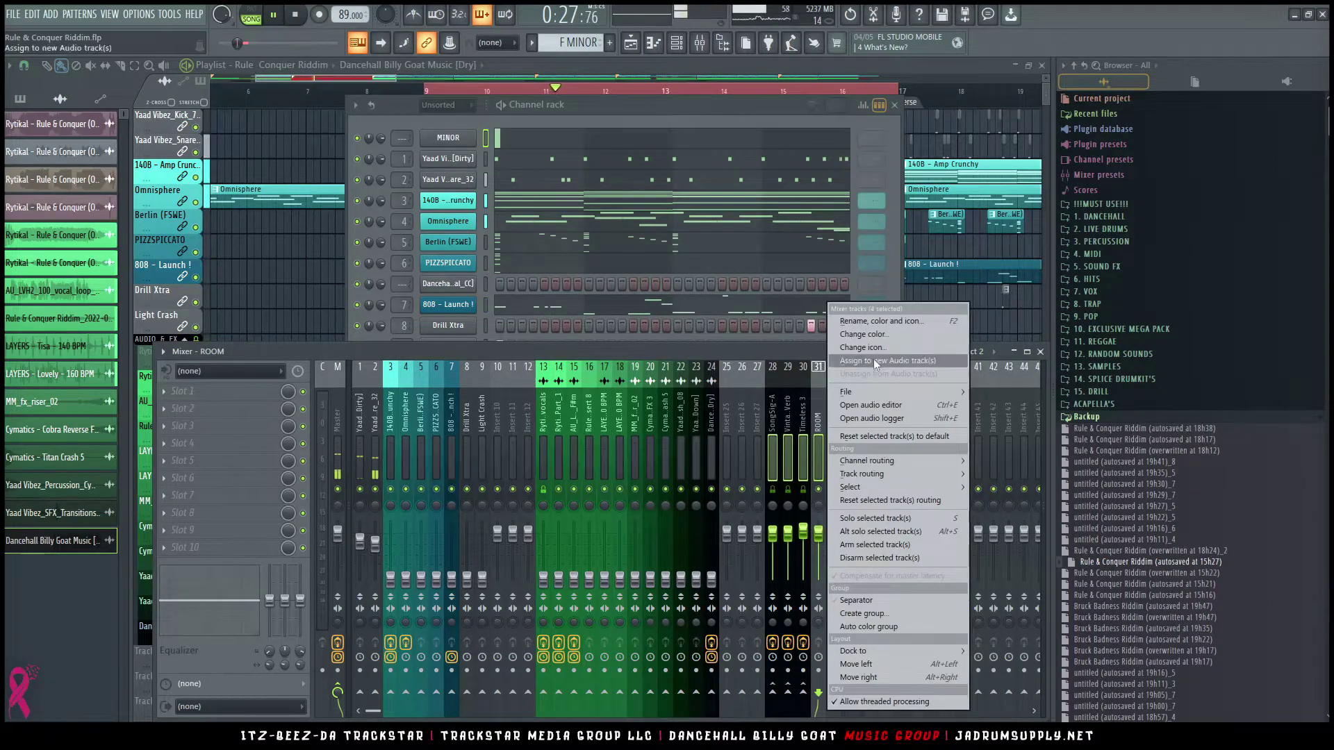
{"action": "left_click", "coordinate": [889, 334]}
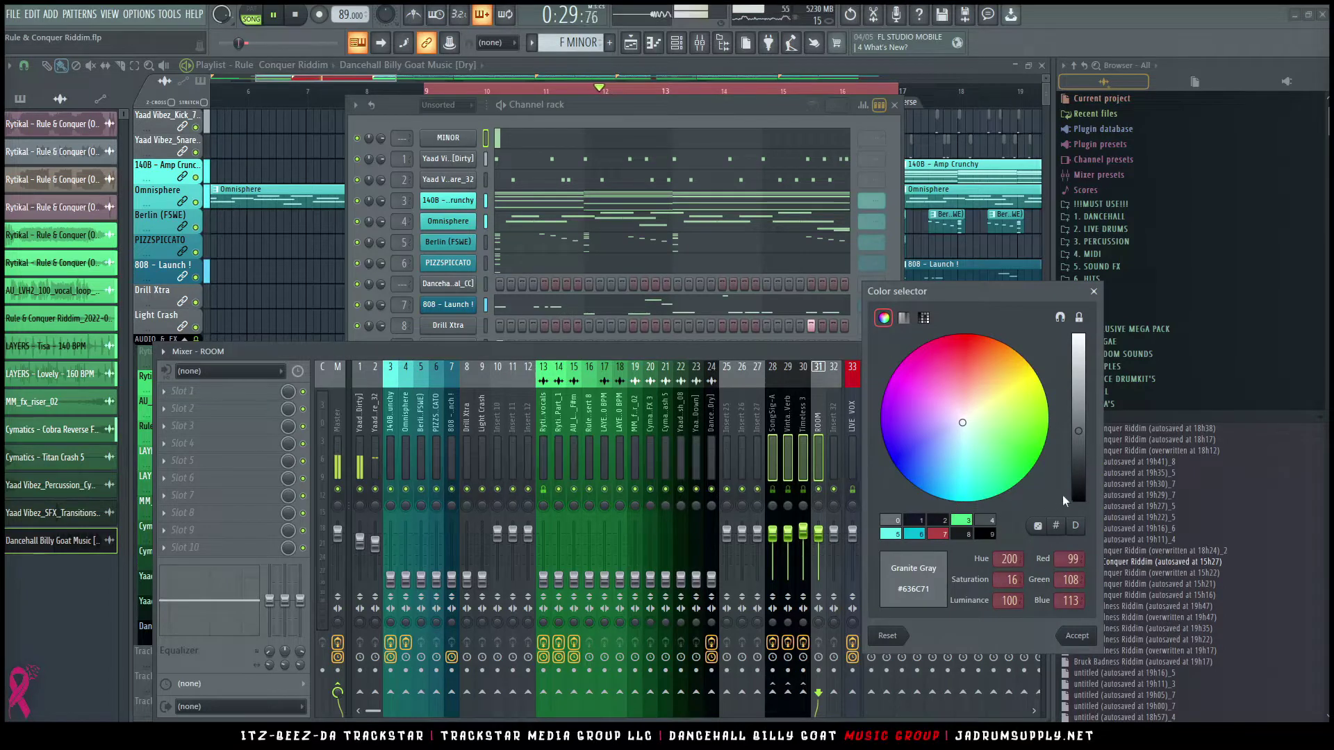
{"action": "left_click", "coordinate": [1079, 526]}
{"action": "left_click", "coordinate": [1076, 635]}
{"action": "key", "text": "ctrl+s"}
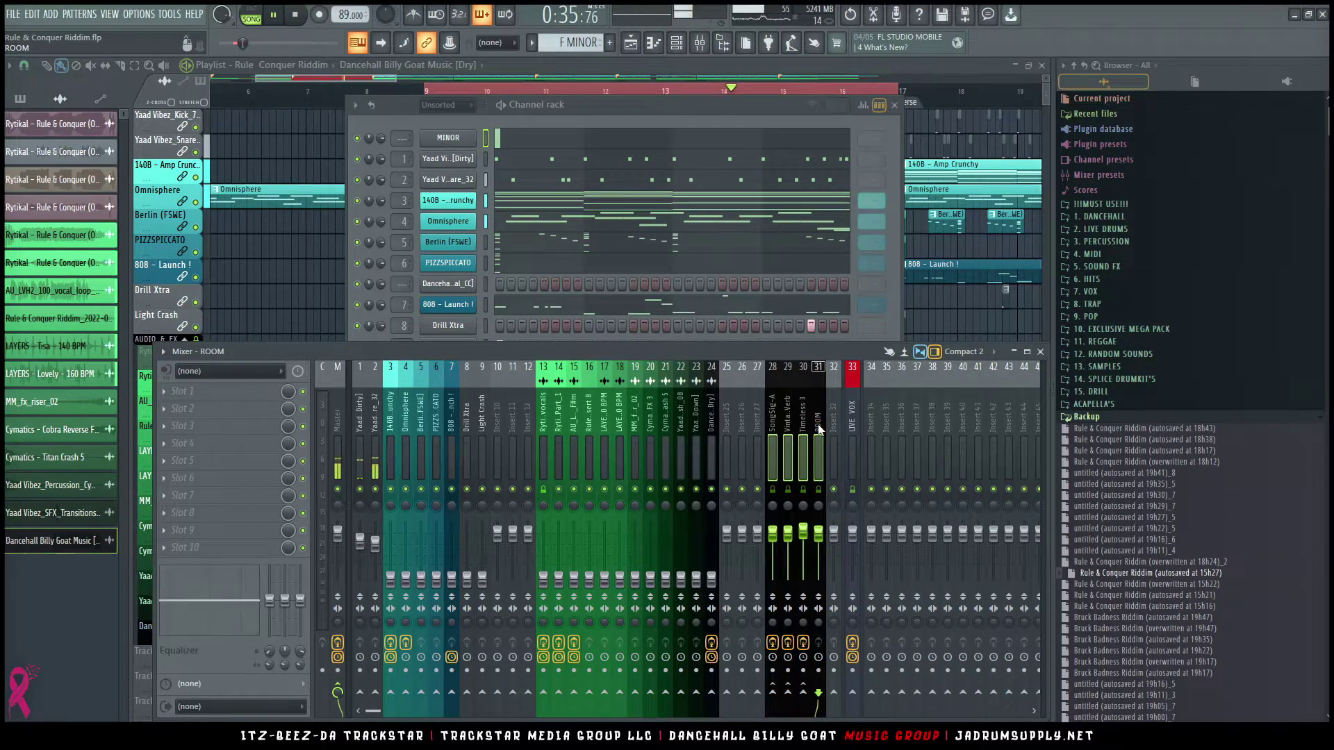
Step: Move the ROOM mixer track three positions left to track 28, ahead of the other send tracks
{"action": "left_click", "coordinate": [818, 429]}
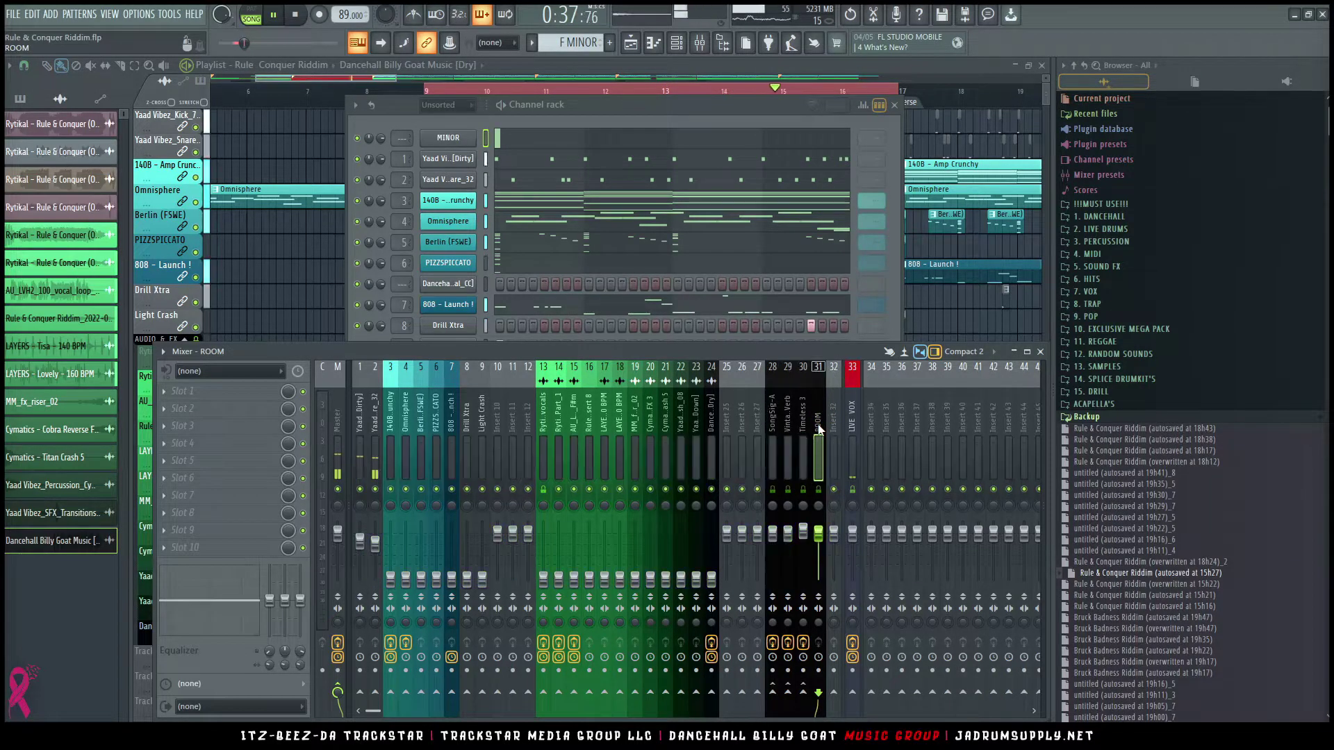
{"action": "key", "text": "alt+Left"}
{"action": "key", "text": "alt+Left"}
{"action": "key", "text": "alt+Left"}
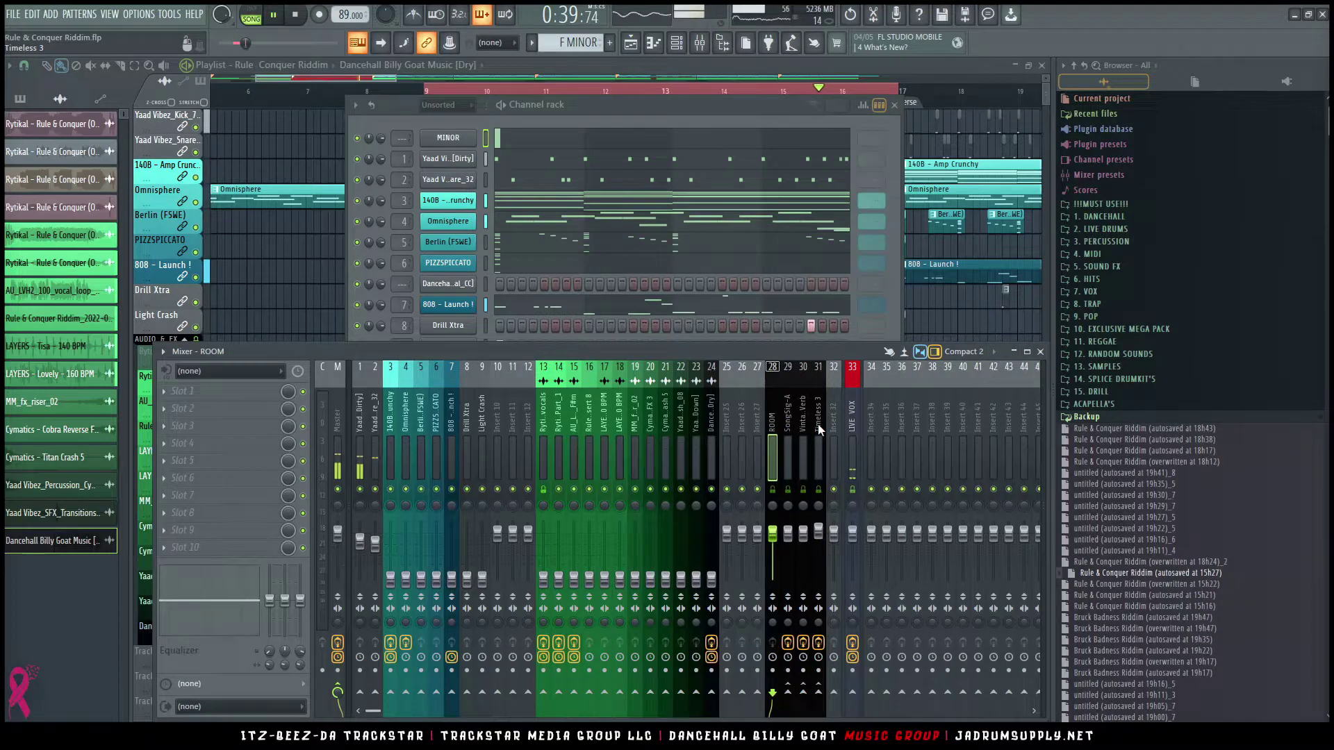
Step: Load the ValhallaRoom reverb into the first effect slot of the ROOM mixer track
{"action": "left_click", "coordinate": [283, 392]}
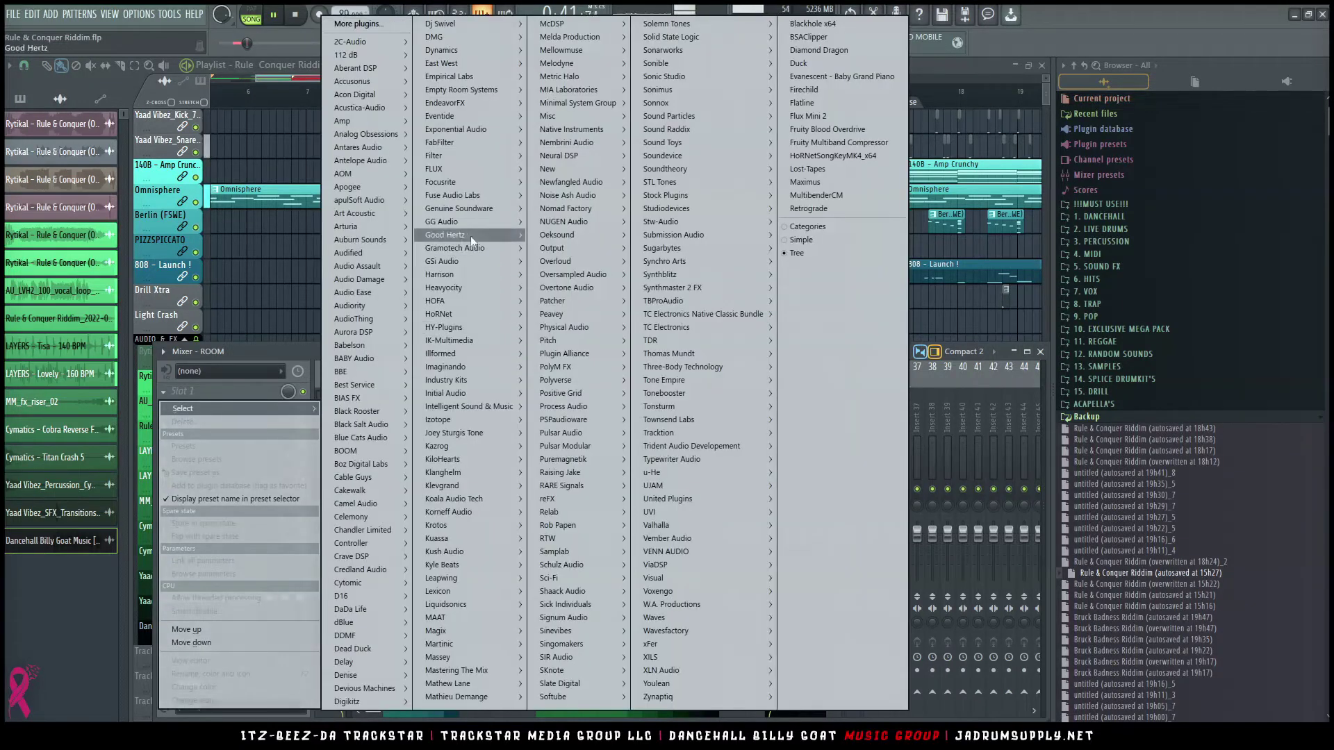
{"action": "mouse_move", "coordinate": [490, 146]}
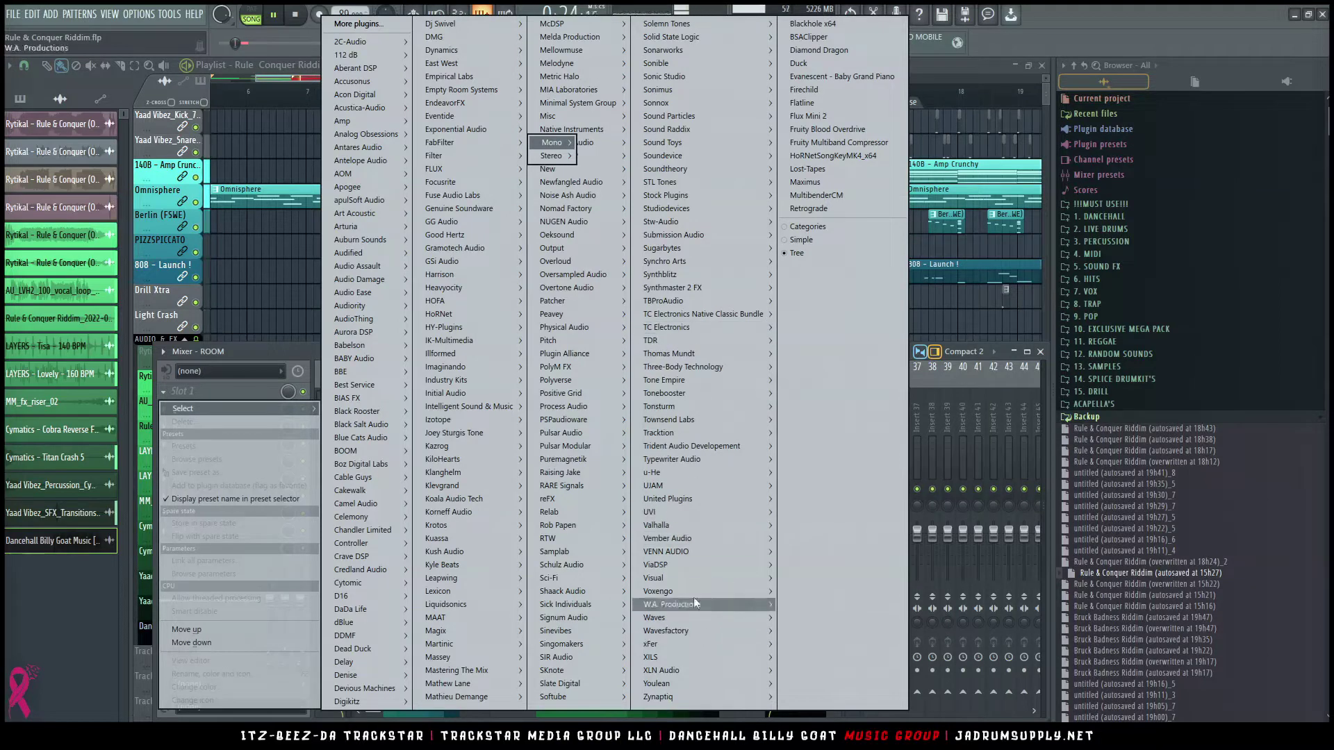
{"action": "mouse_move", "coordinate": [695, 525]}
{"action": "mouse_move", "coordinate": [806, 551]}
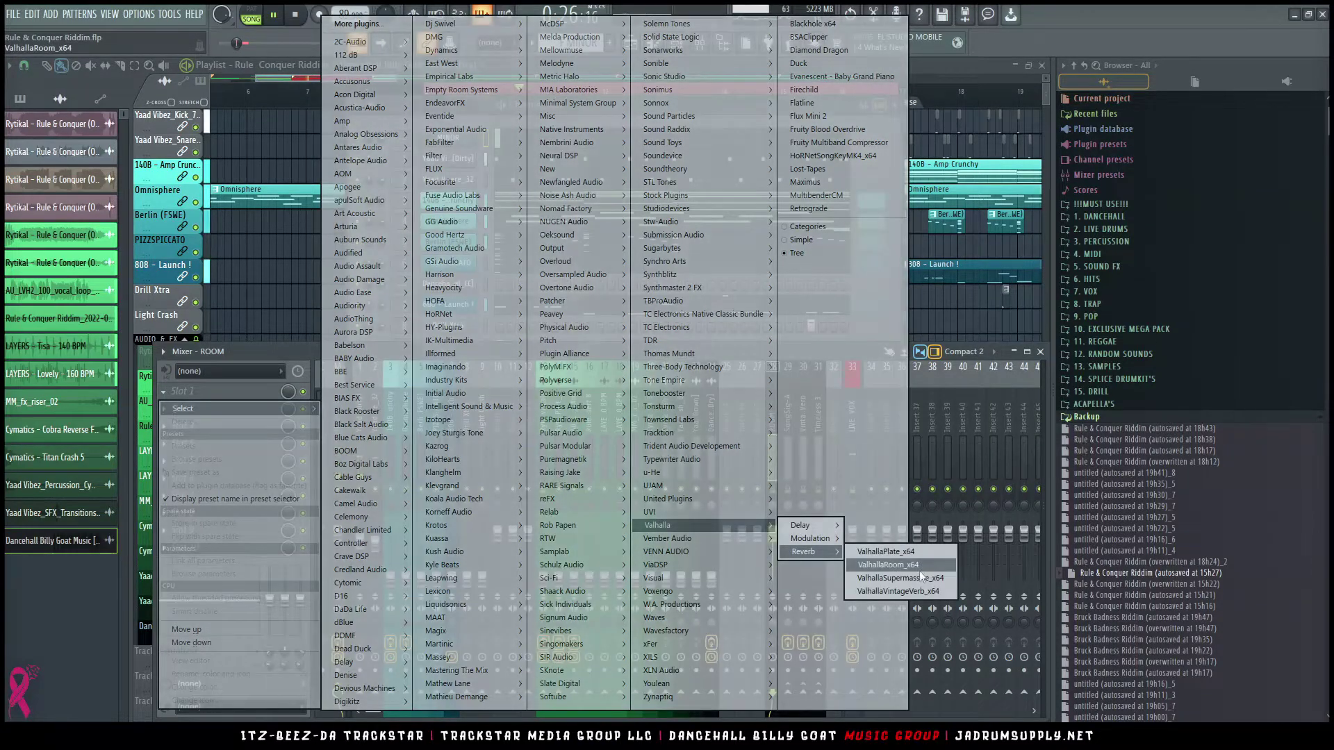
{"action": "left_click", "coordinate": [853, 566]}
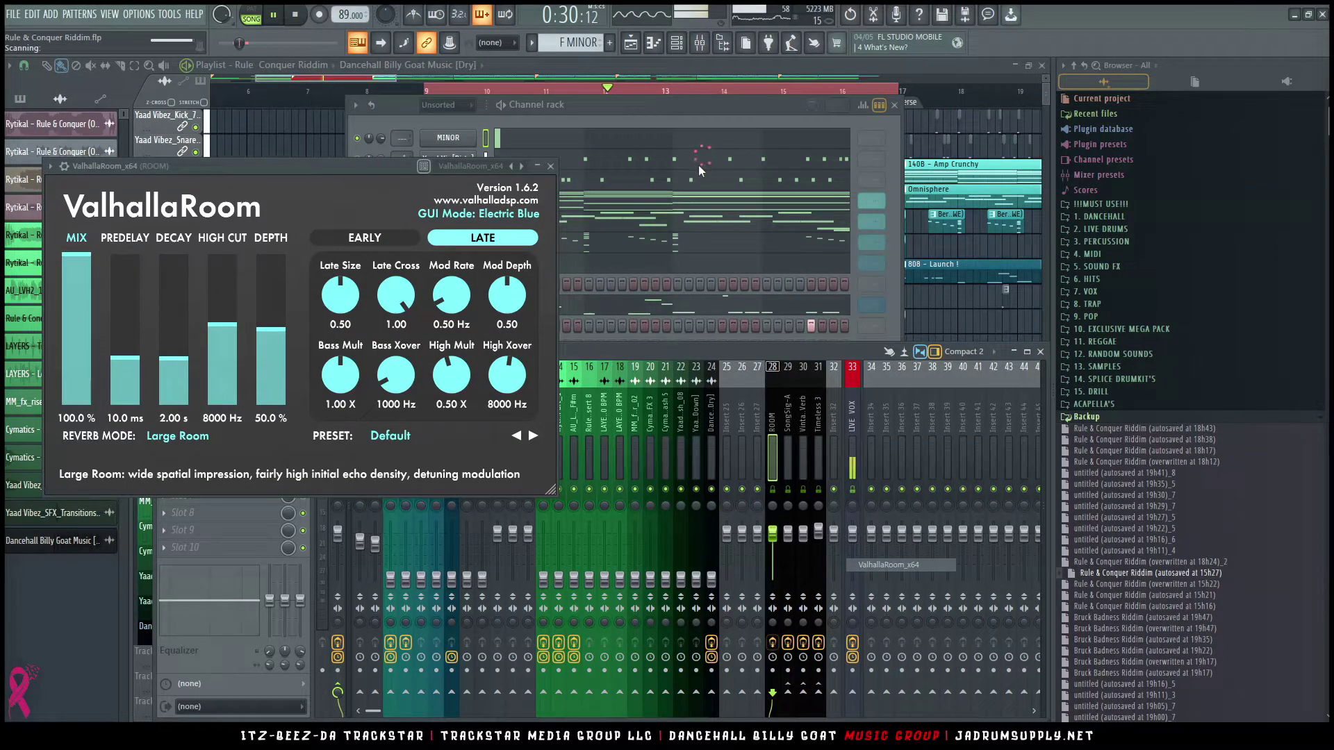
{"action": "left_click_drag", "start_coordinate": [698, 170], "coordinate": [882, 220]}
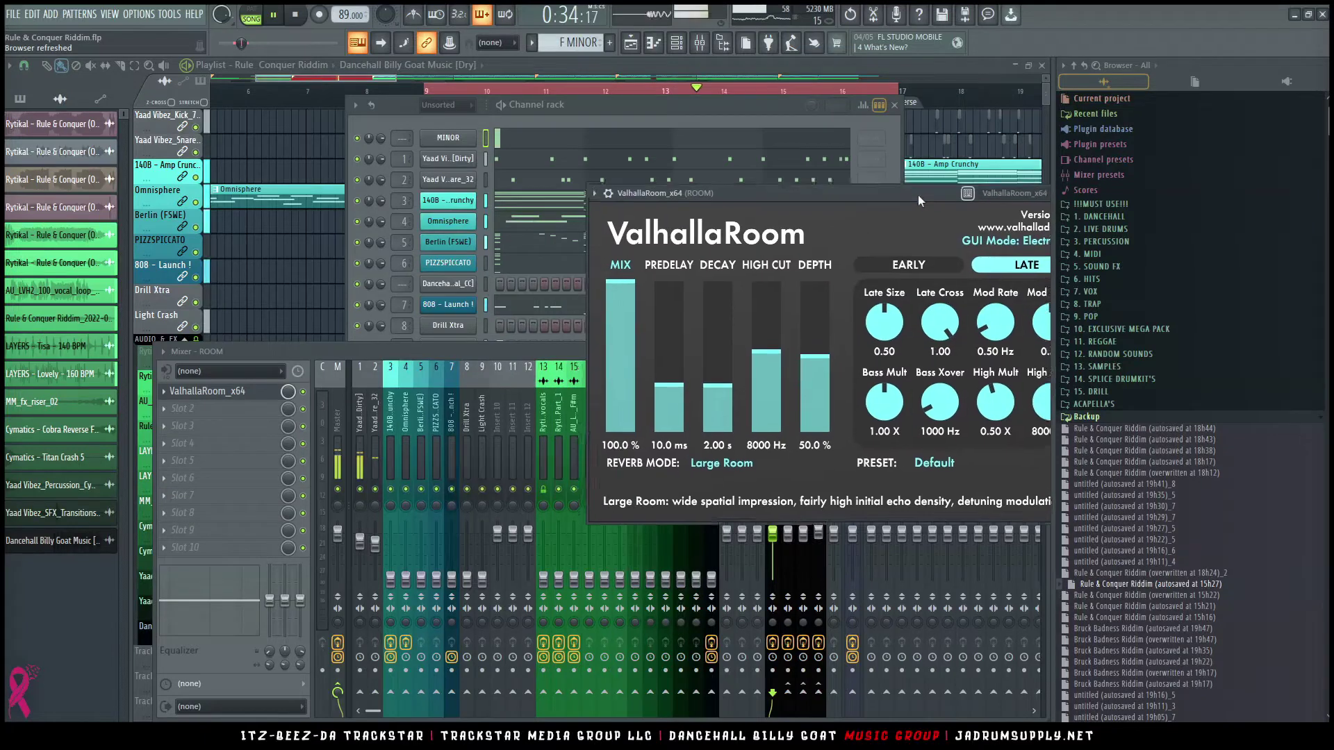
{"action": "key", "text": "space"}
Step: Purge the unused audio clips from the project and save it
{"action": "left_click", "coordinate": [617, 121]}
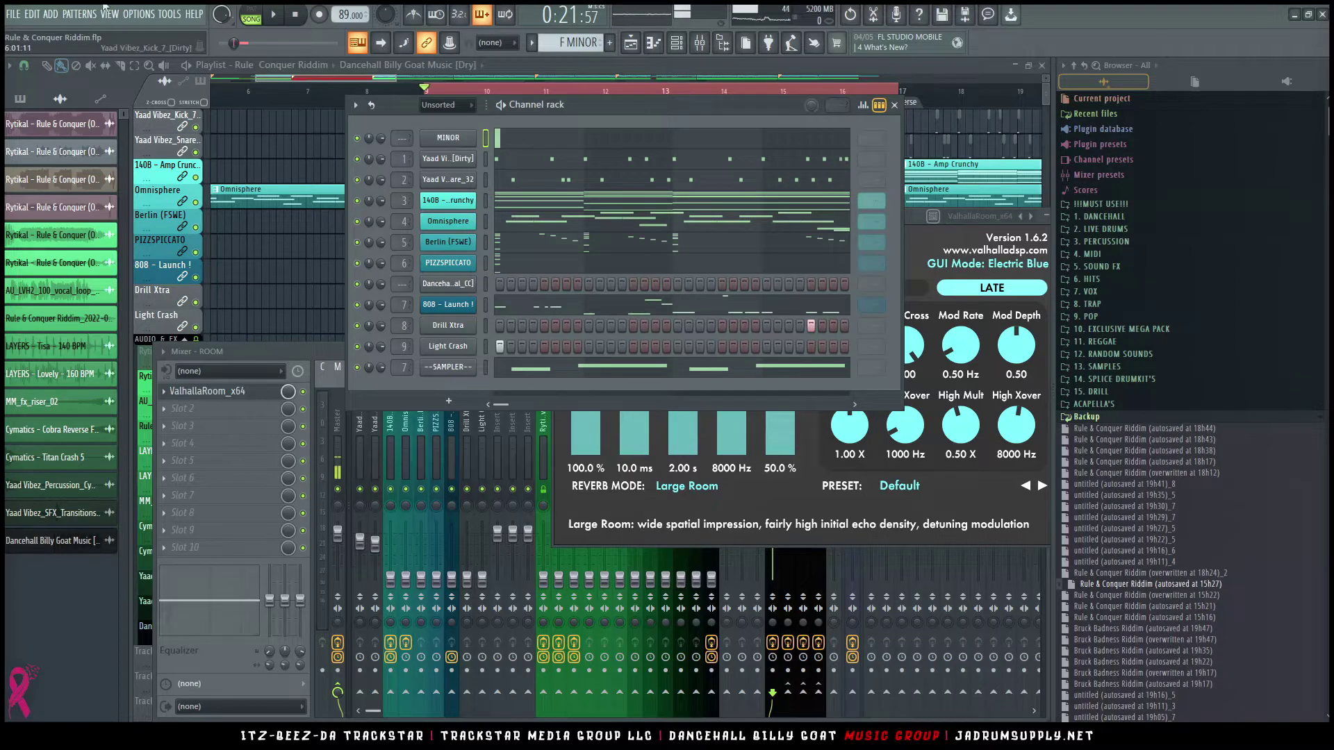
{"action": "left_click", "coordinate": [170, 15]}
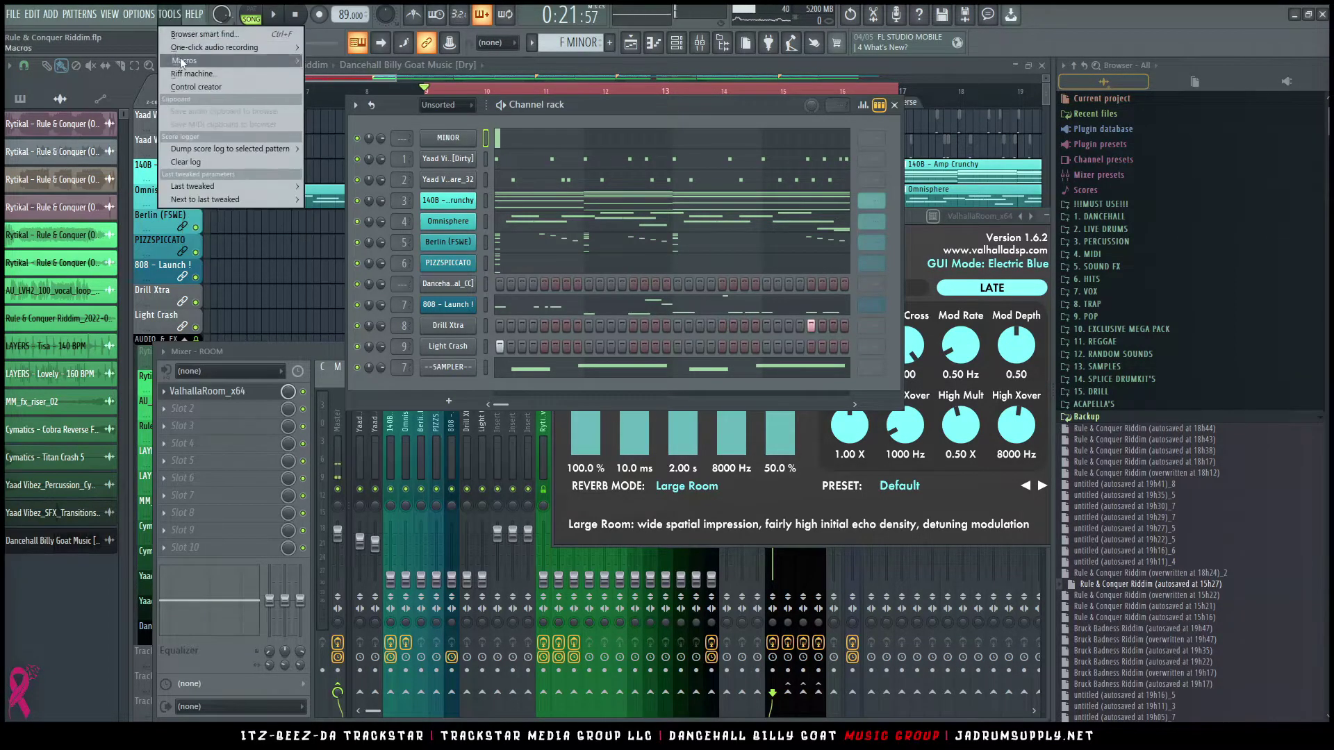
{"action": "mouse_move", "coordinate": [283, 61]}
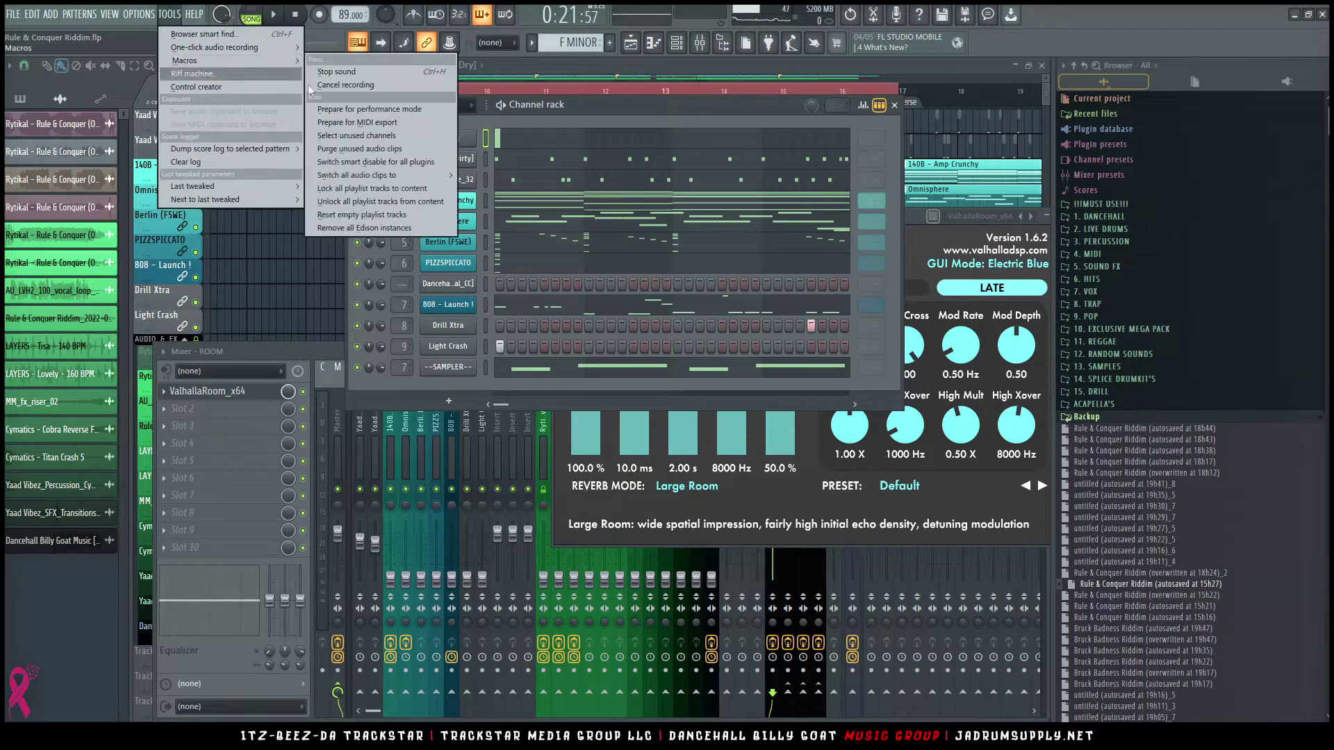
{"action": "left_click", "coordinate": [384, 149]}
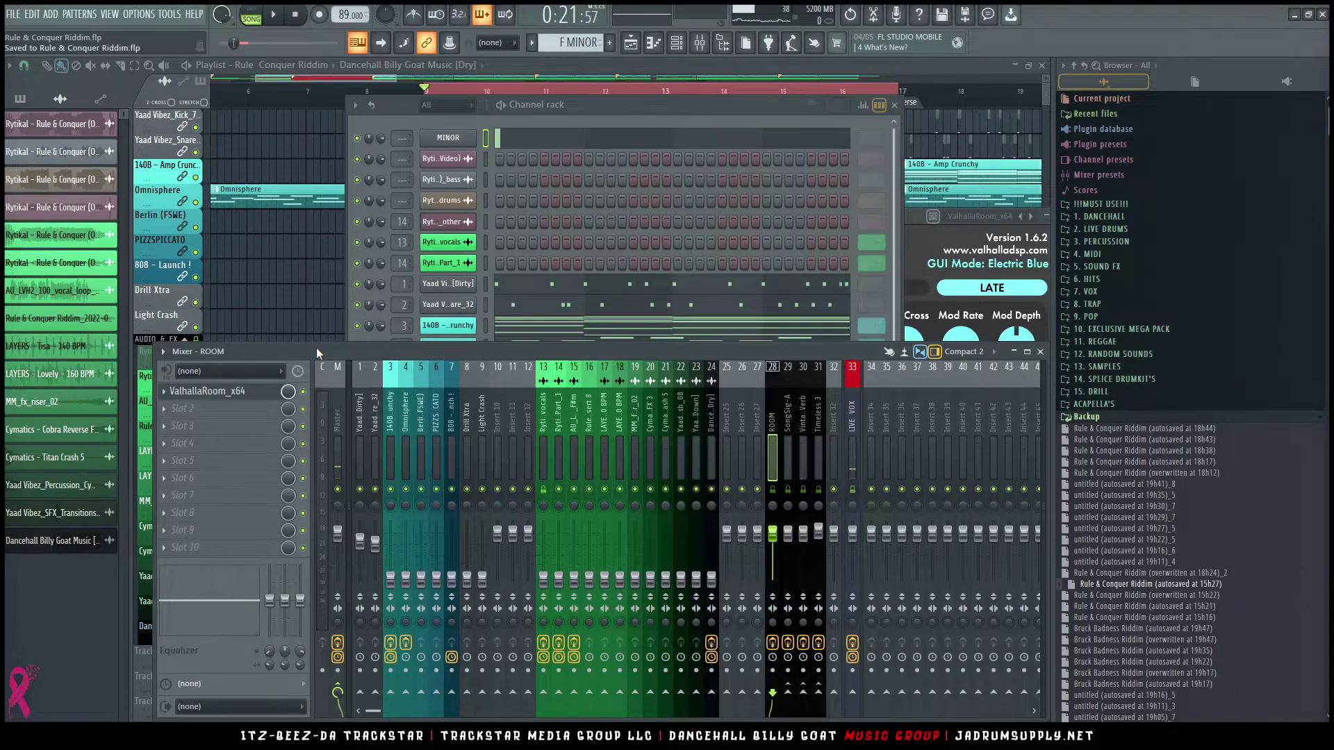
{"action": "key", "text": "space"}
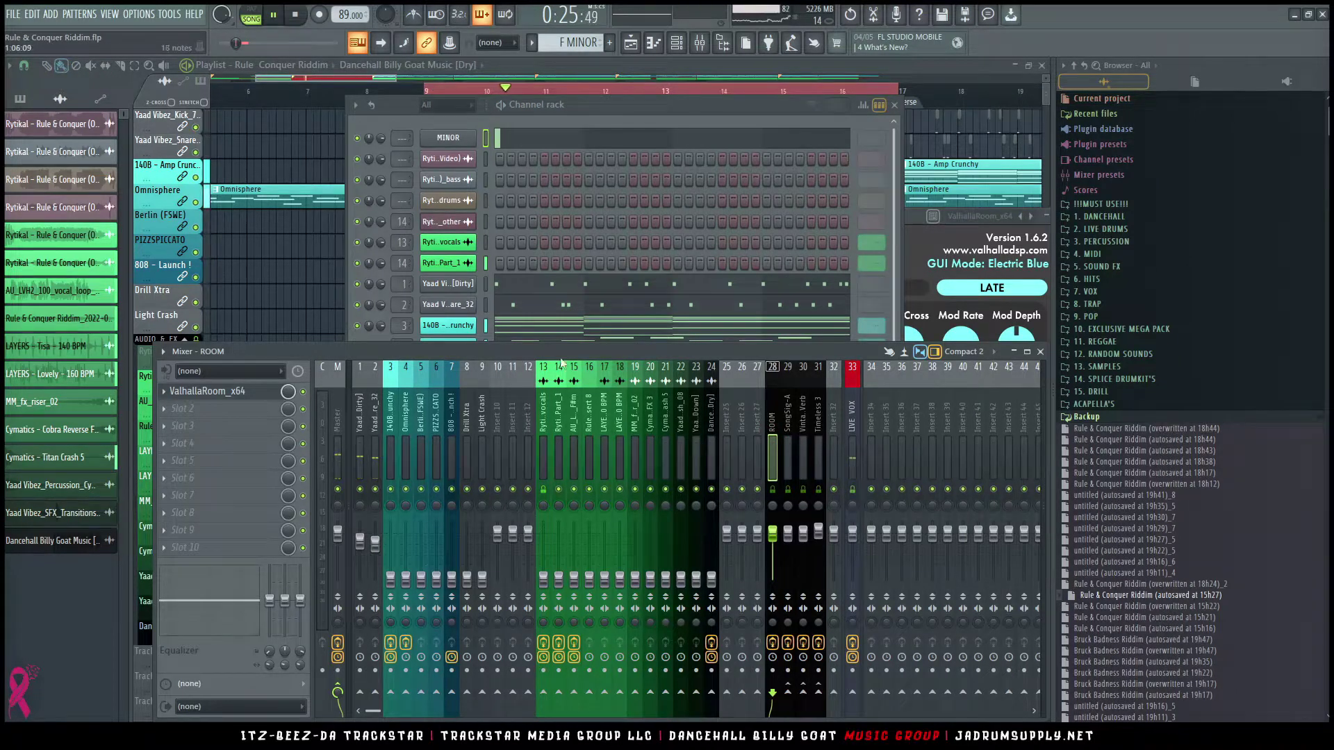
Step: Collapse the browser's folder tree and hide the browser to widen the playlist and mixer workspace
{"action": "key", "text": "space"}
{"action": "left_click", "coordinate": [1074, 66]}
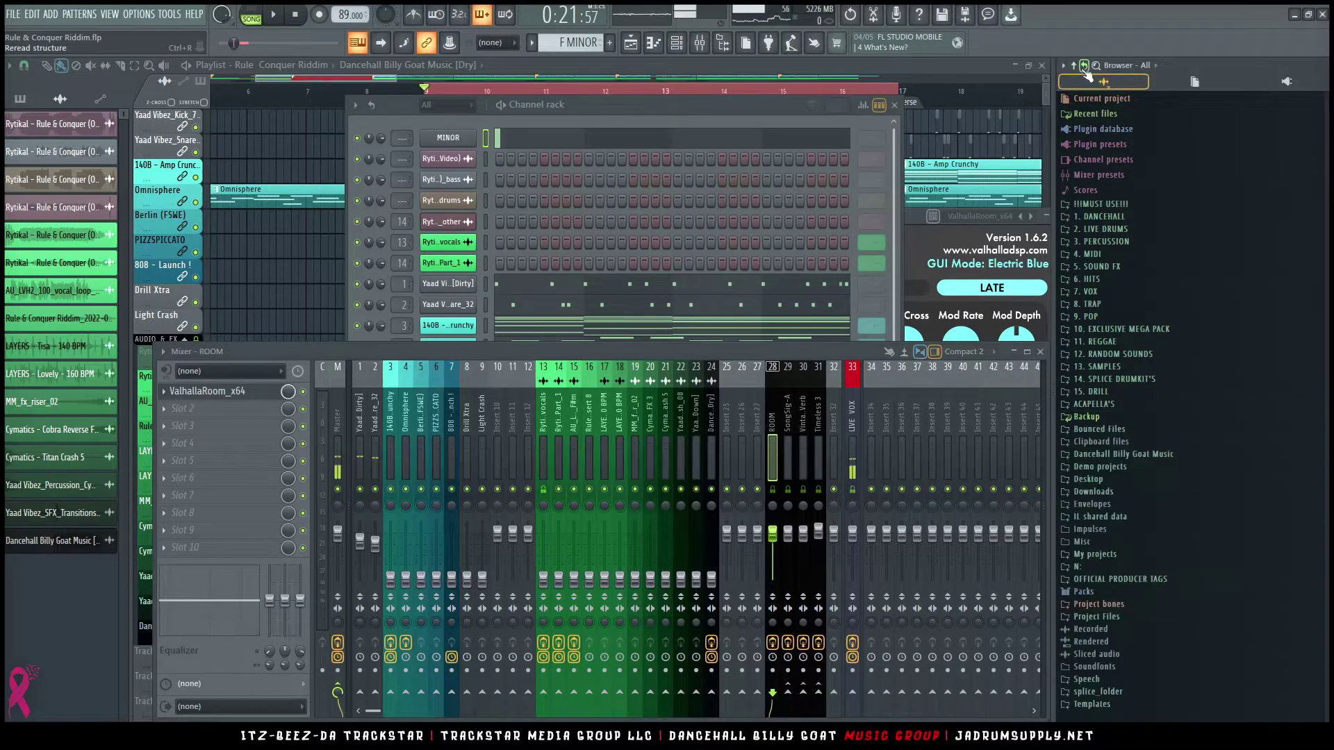
{"action": "key", "text": "space"}
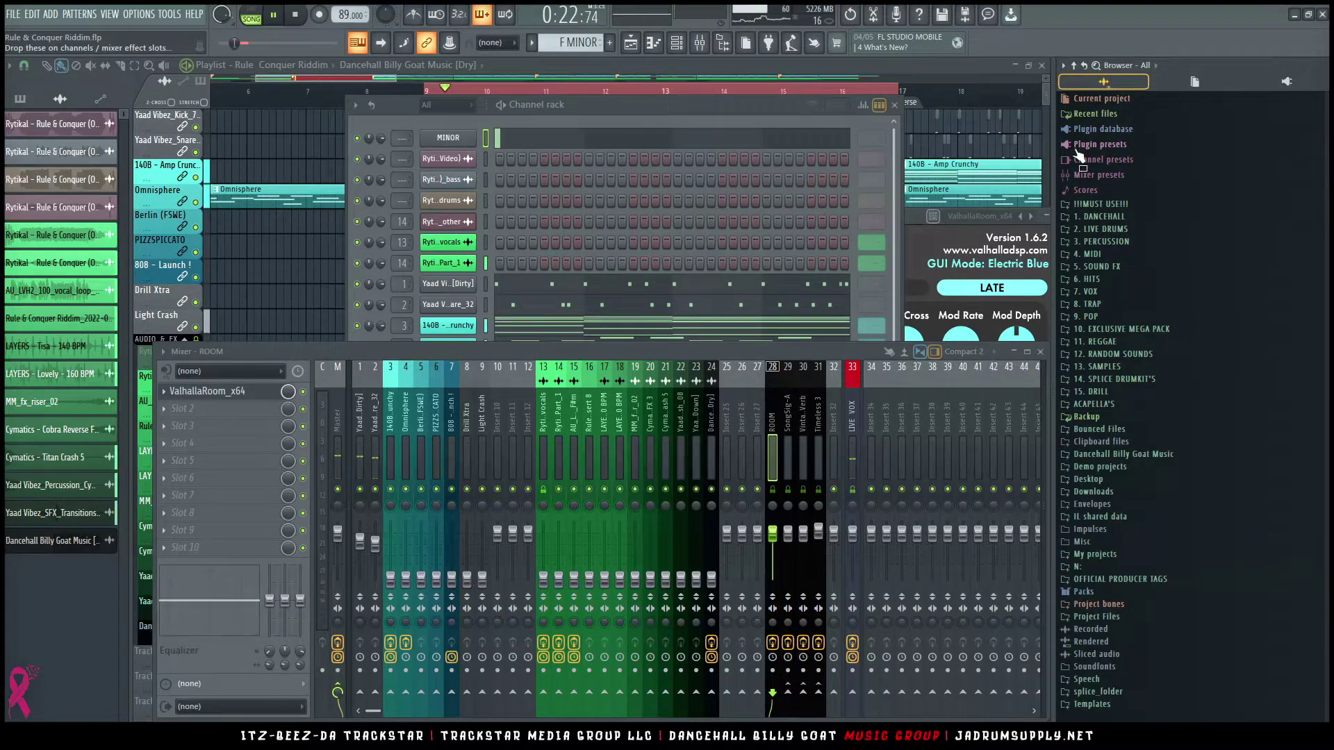
{"action": "key", "text": "alt+F8"}
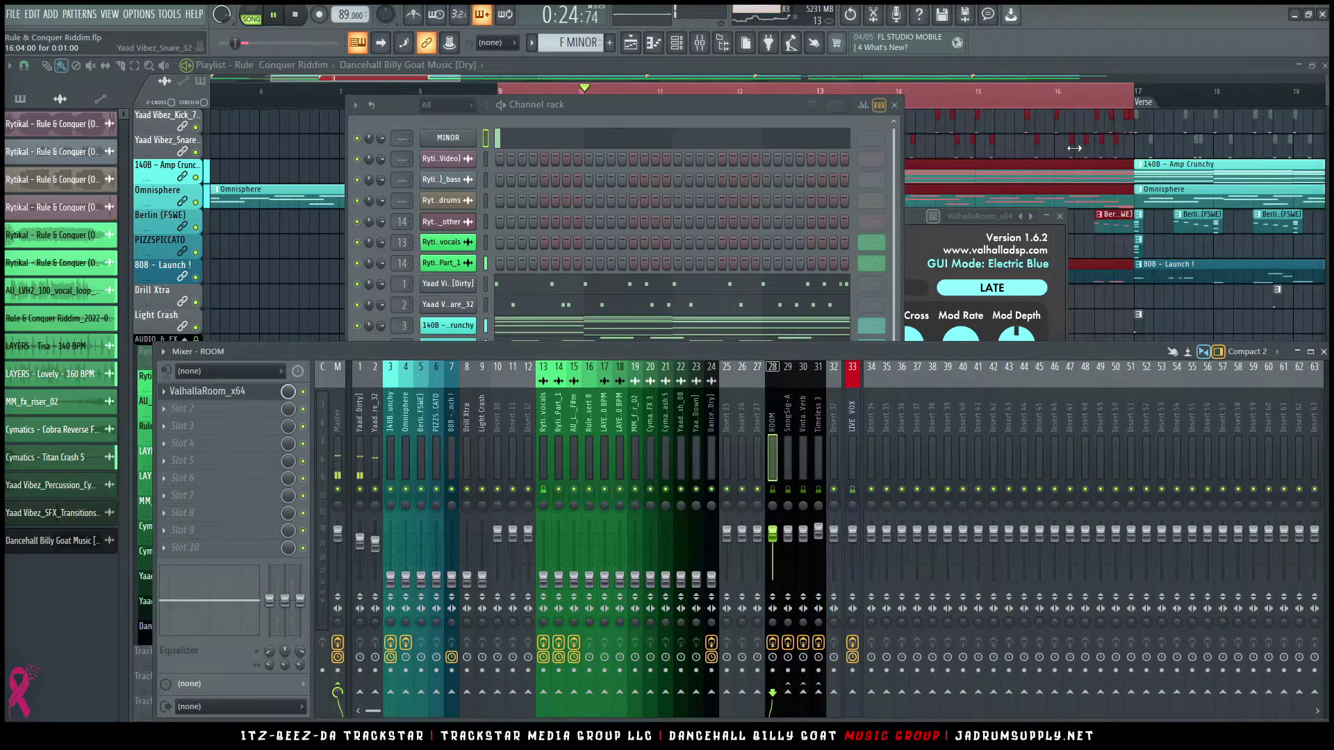
Step: Reopen ValhallaRoom on the ROOM track and step forward through its presets, past Percussion Room shorter
{"action": "left_click", "coordinate": [237, 394]}
{"action": "left_click", "coordinate": [237, 393]}
{"action": "key", "text": "space"}
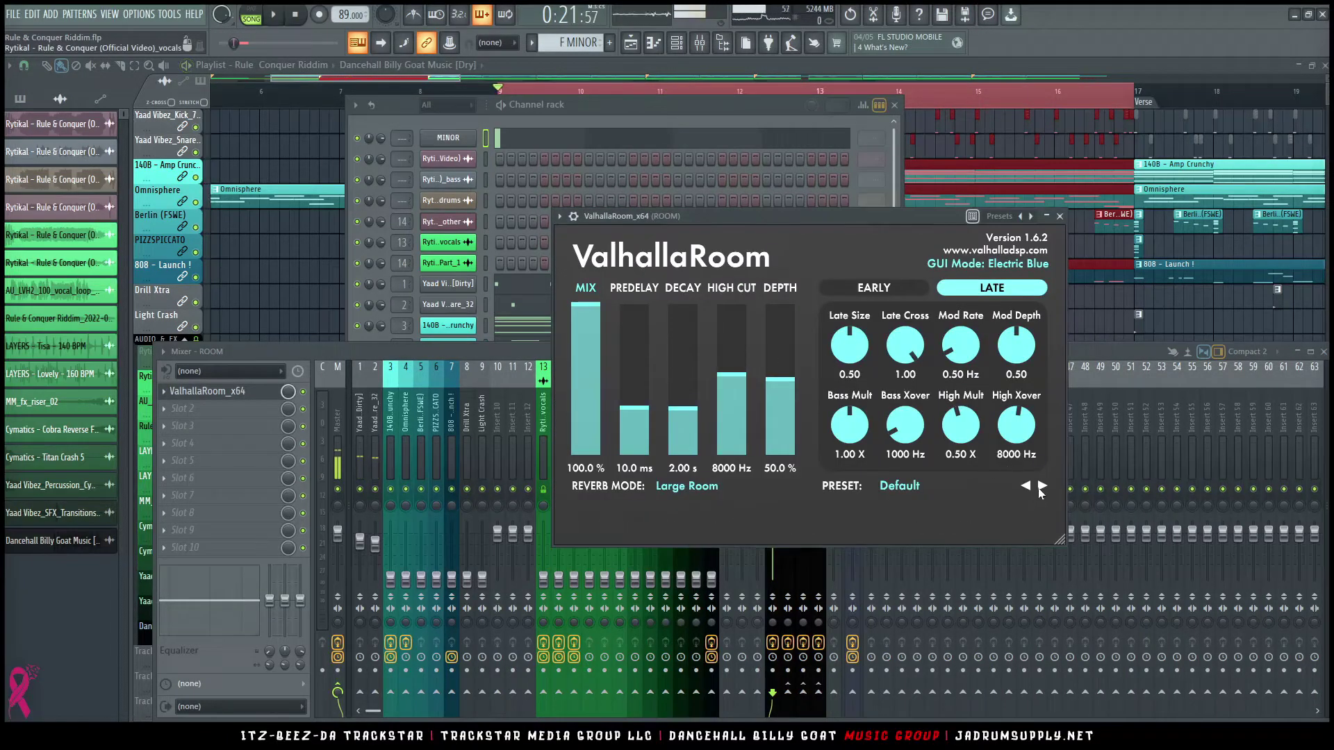
{"action": "left_click", "coordinate": [1041, 486]}
{"action": "left_click", "coordinate": [1042, 486]}
{"action": "left_click", "coordinate": [1041, 486]}
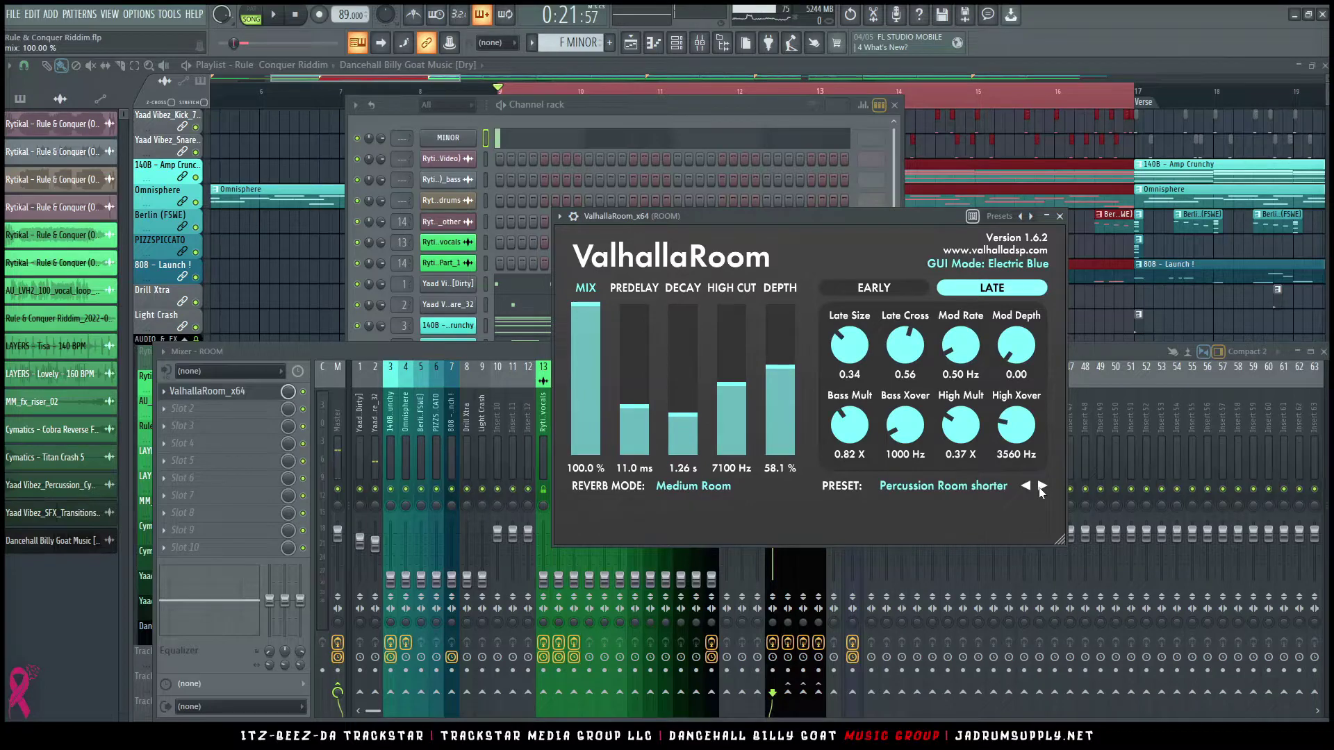
{"action": "left_click", "coordinate": [1042, 487]}
Step: Replace ValhallaRoom on the ROOM track with ValhallaVintageVerb
{"action": "left_click", "coordinate": [172, 396]}
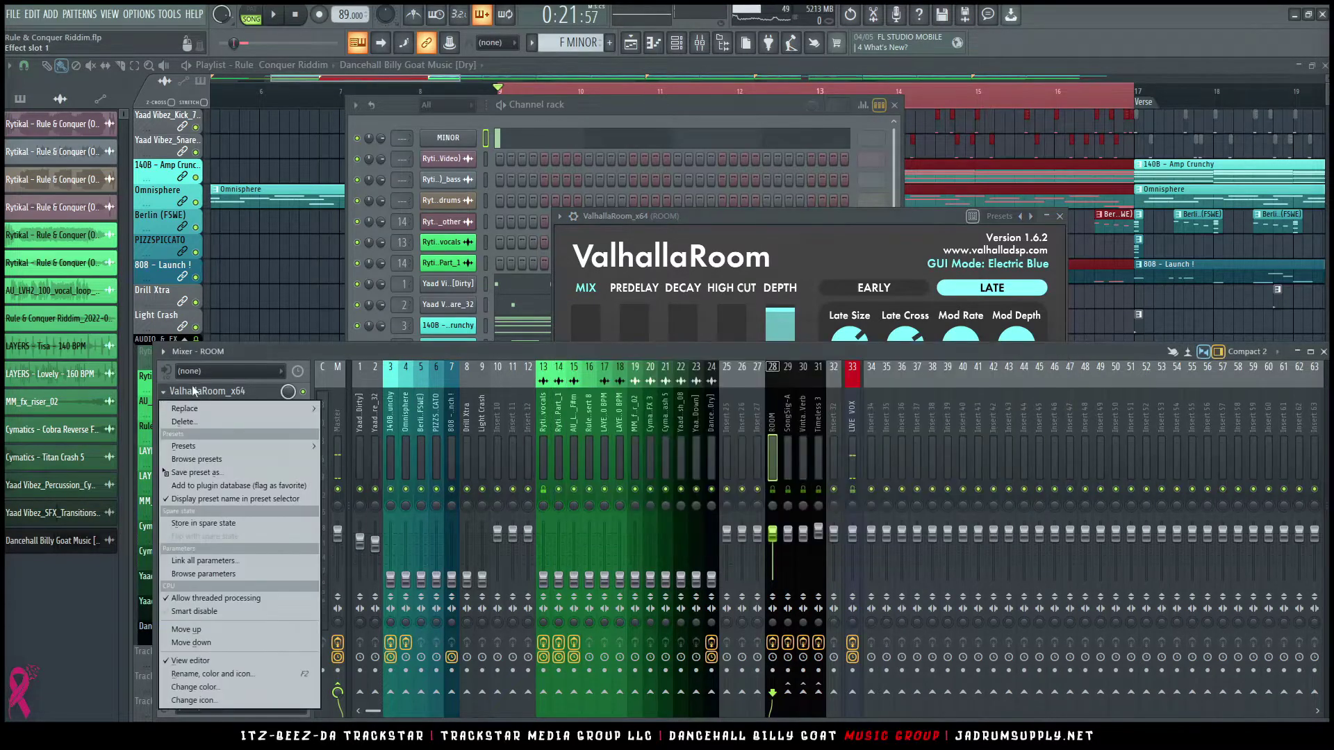
{"action": "mouse_move", "coordinate": [185, 409]}
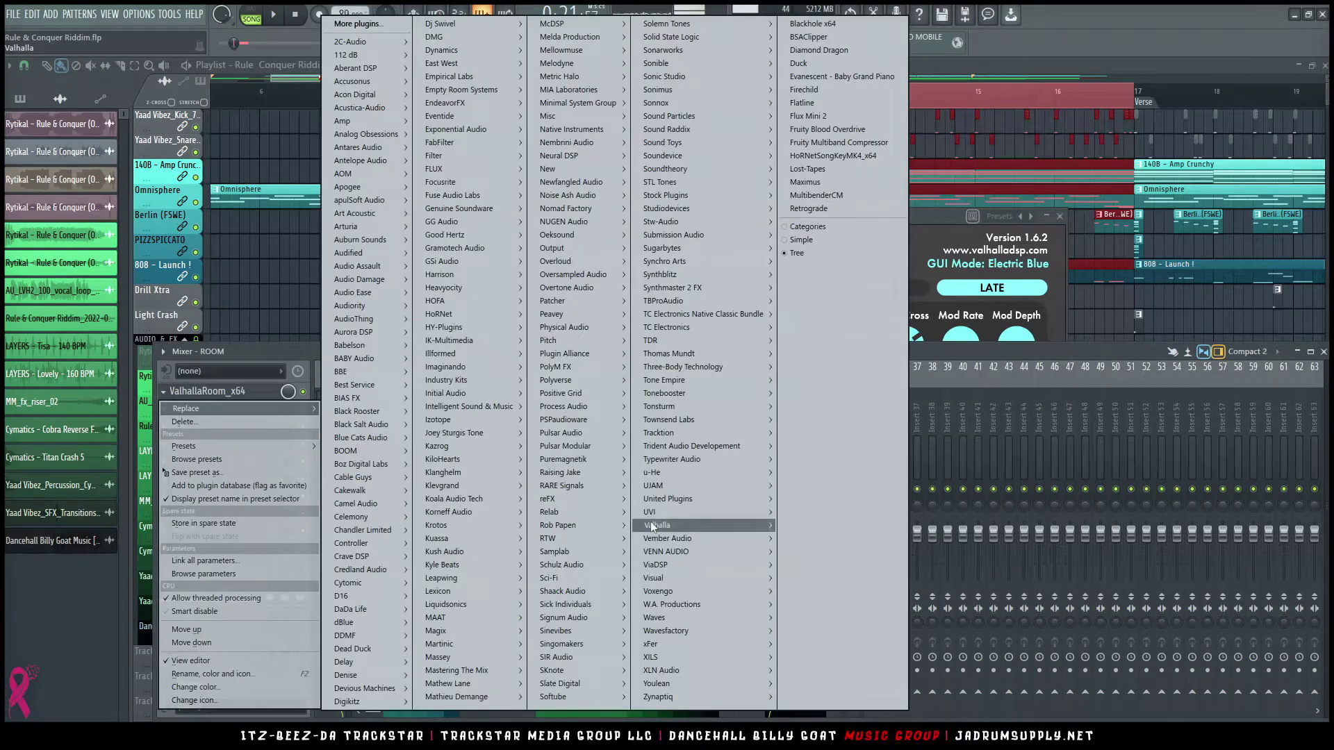
{"action": "mouse_move", "coordinate": [715, 529]}
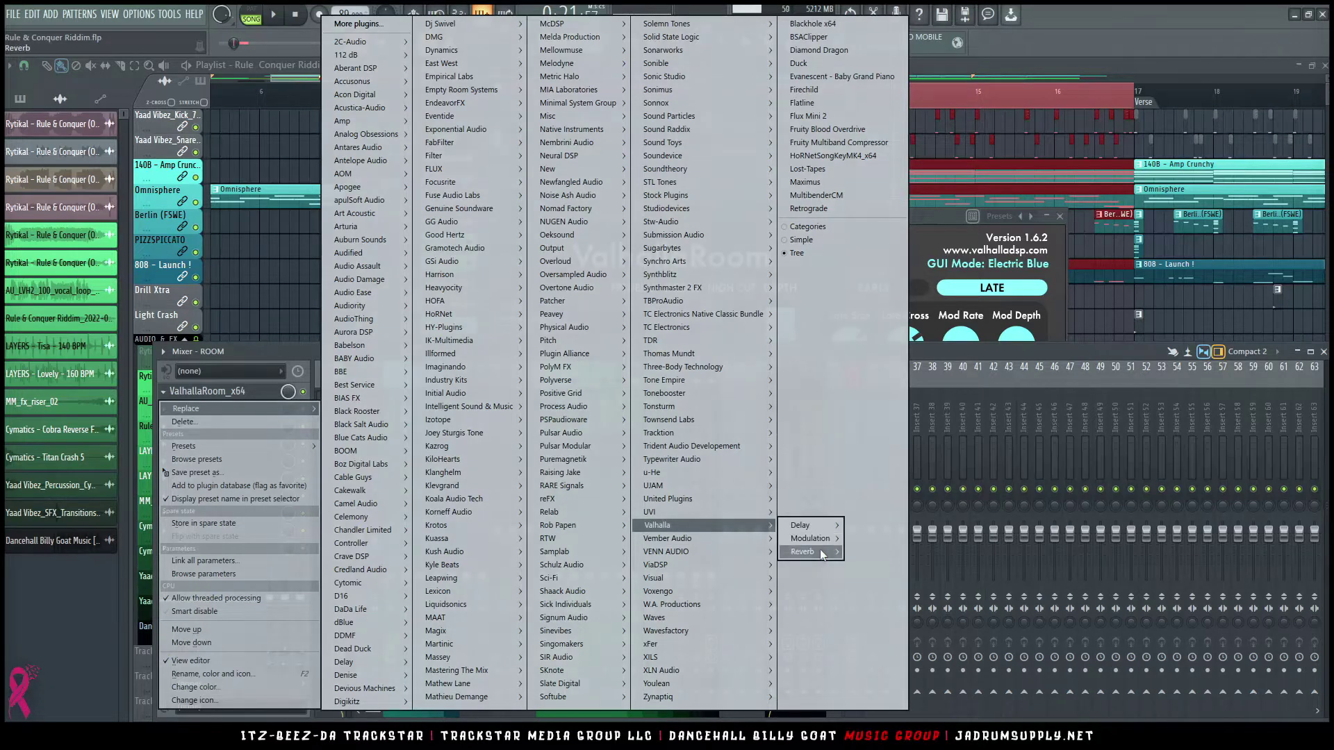
{"action": "mouse_move", "coordinate": [814, 552]}
{"action": "left_click", "coordinate": [889, 589]}
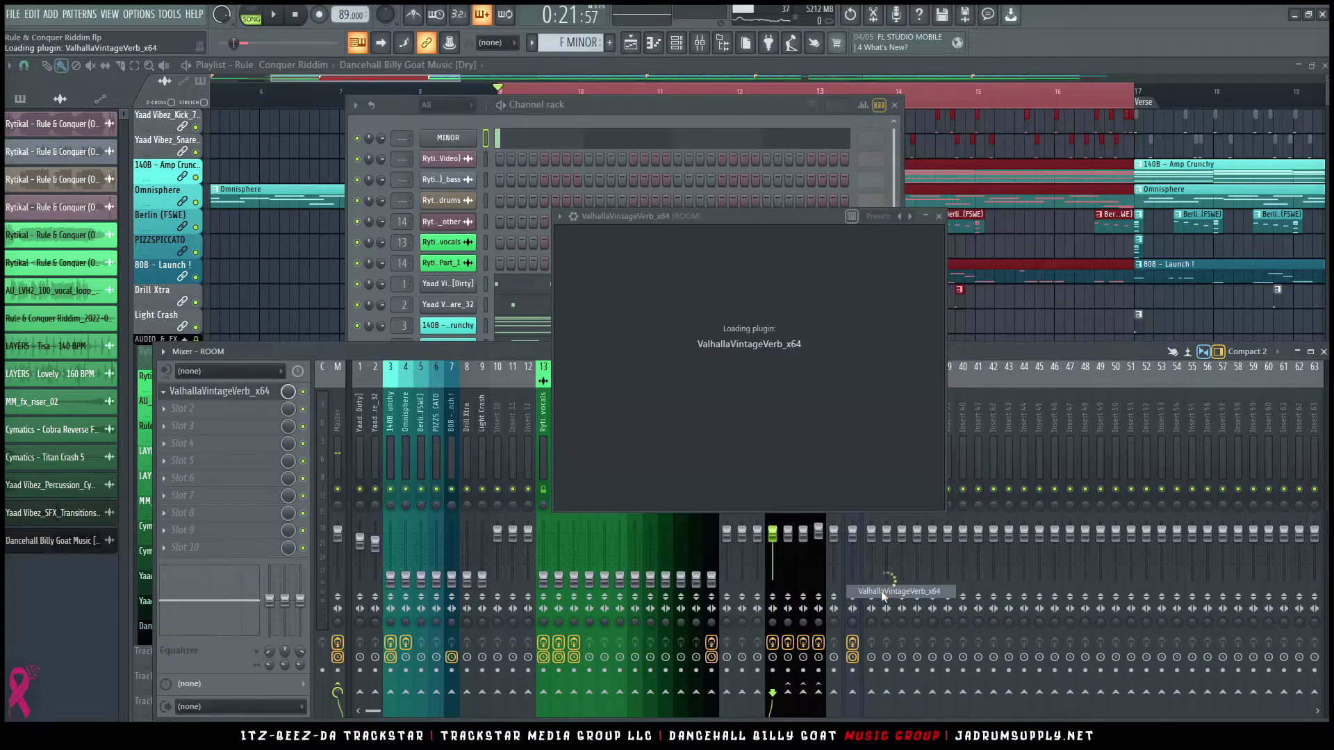
Step: Select the Drum Air preset in the ROOM track's ValhallaVintageVerb
{"action": "left_click", "coordinate": [1180, 467]}
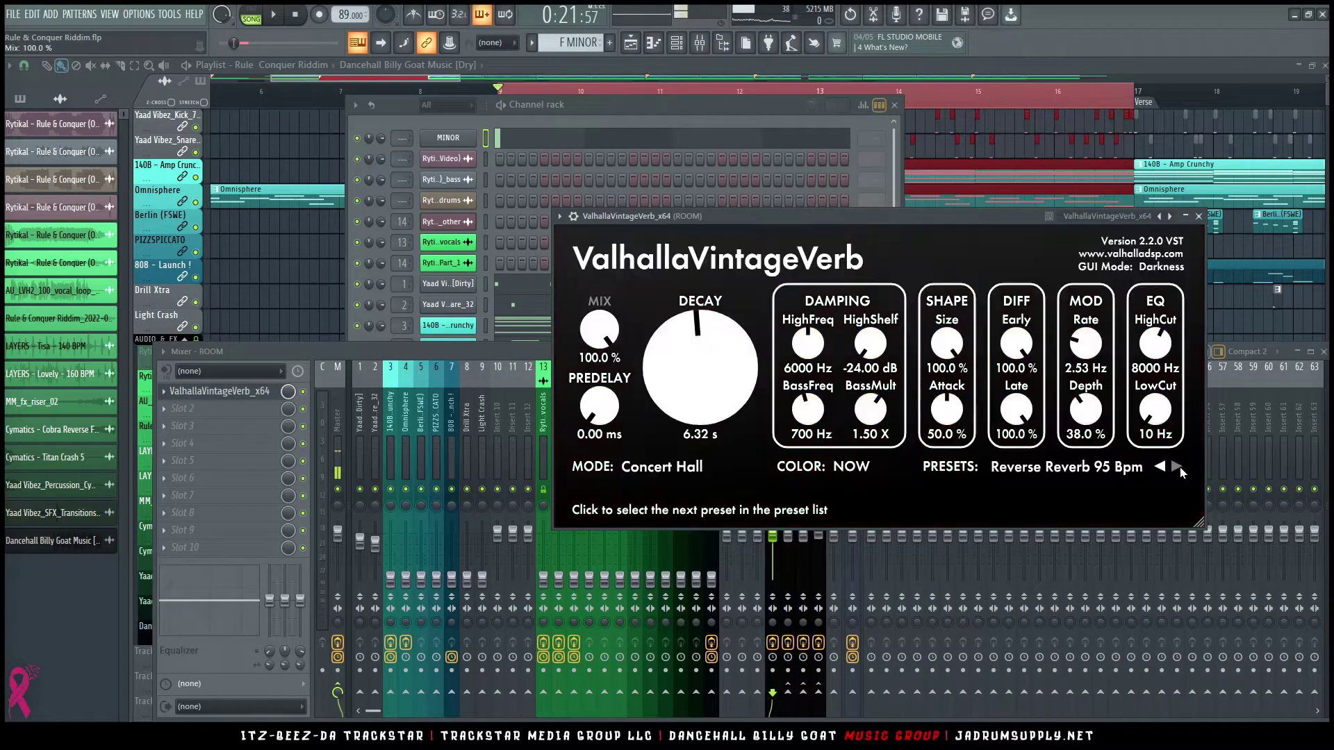
{"action": "left_click", "coordinate": [1180, 467]}
{"action": "left_click", "coordinate": [1179, 467]}
{"action": "left_click", "coordinate": [1180, 466]}
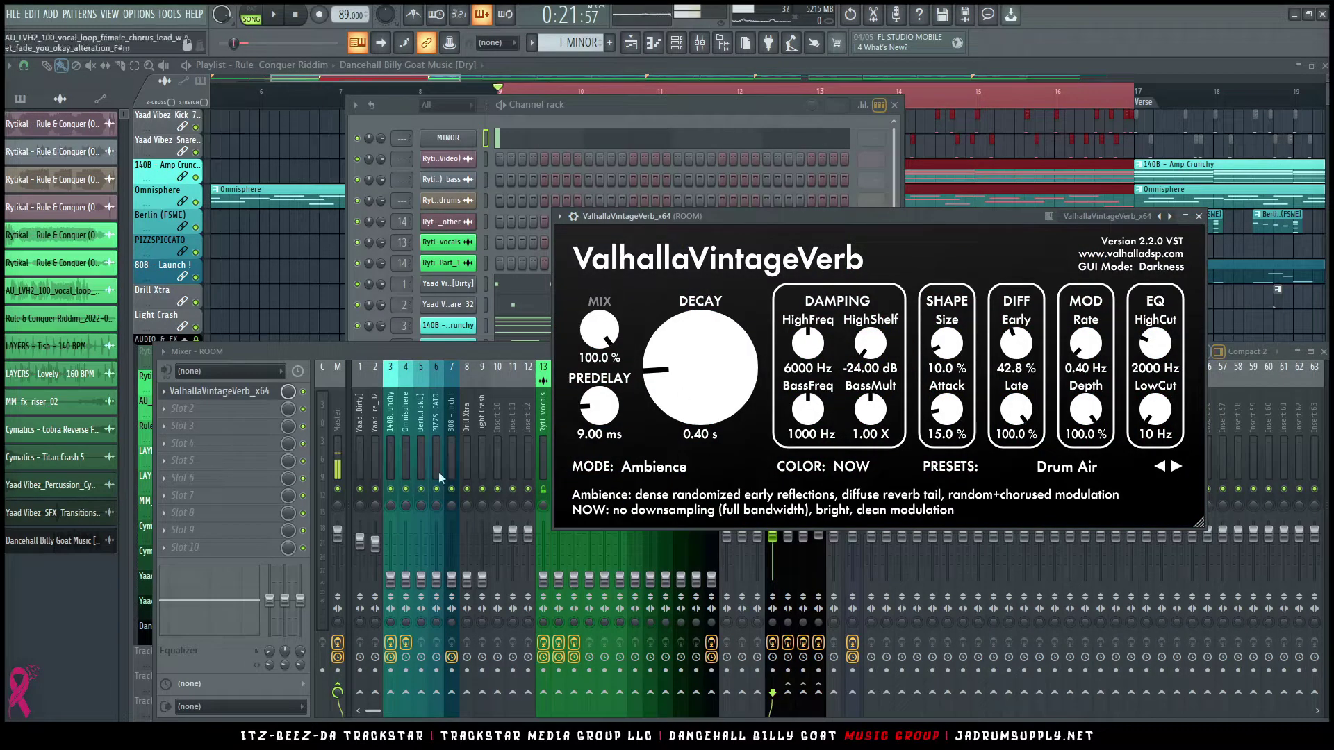
Step: Route the Yaad Vibez_Snare_32 mixer track to the ROOM send and raise its send level during playback
{"action": "left_click", "coordinate": [387, 438]}
{"action": "key", "text": "space"}
{"action": "left_click", "coordinate": [373, 458]}
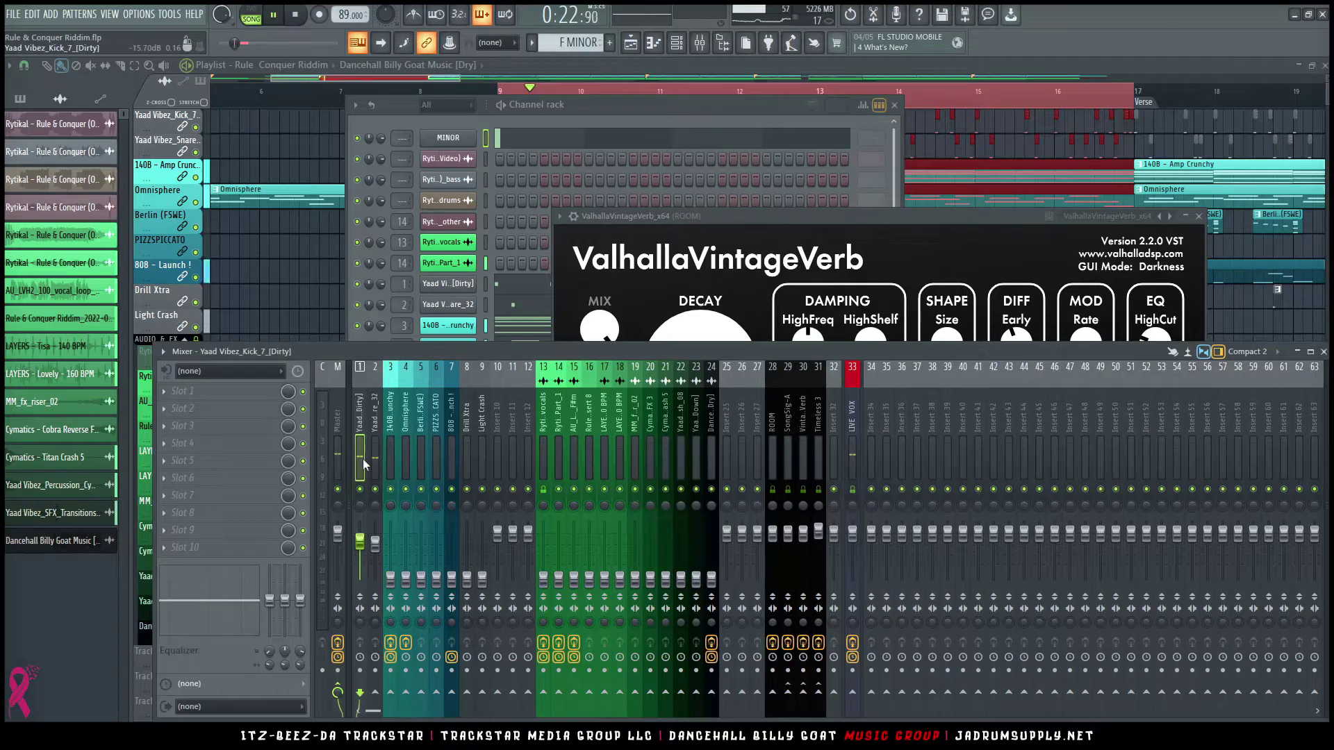
{"action": "key", "text": "space"}
{"action": "left_click", "coordinate": [772, 693]}
{"action": "key", "text": "space"}
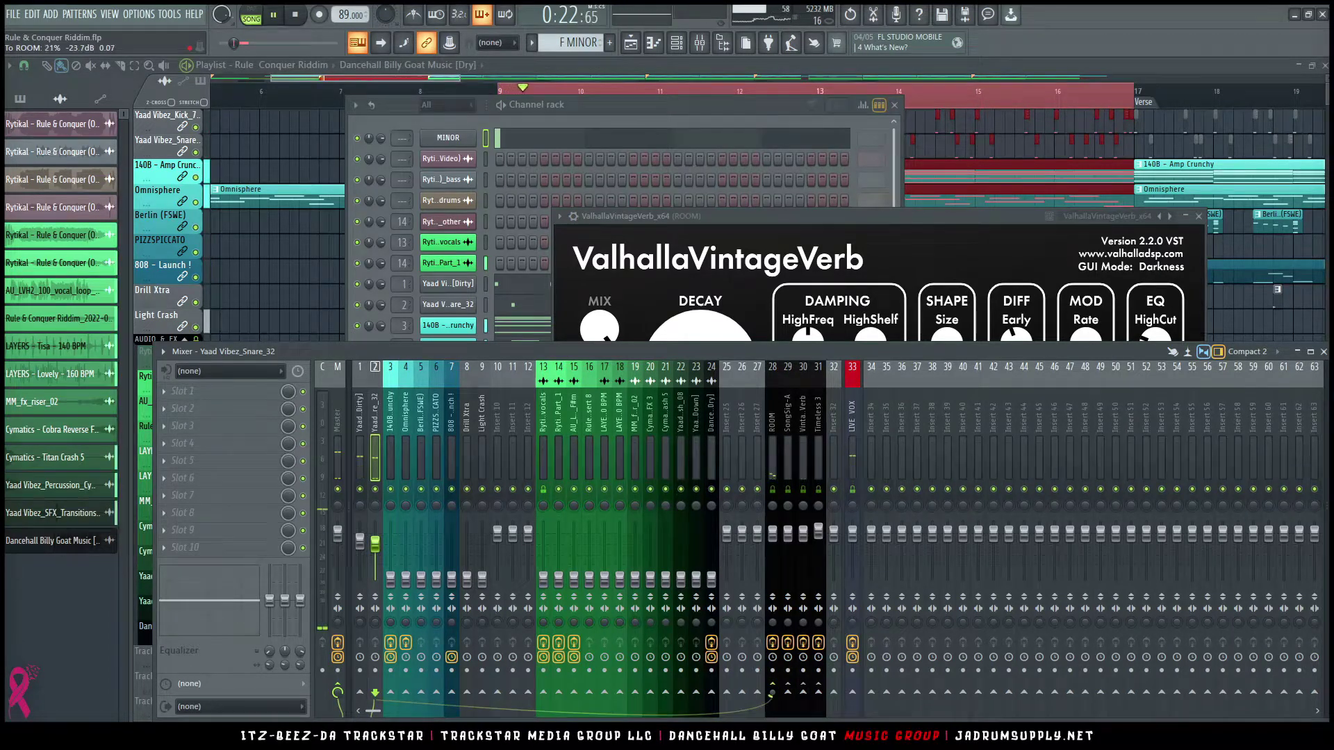
{"action": "left_click_drag", "start_coordinate": [773, 693], "coordinate": [772, 675]}
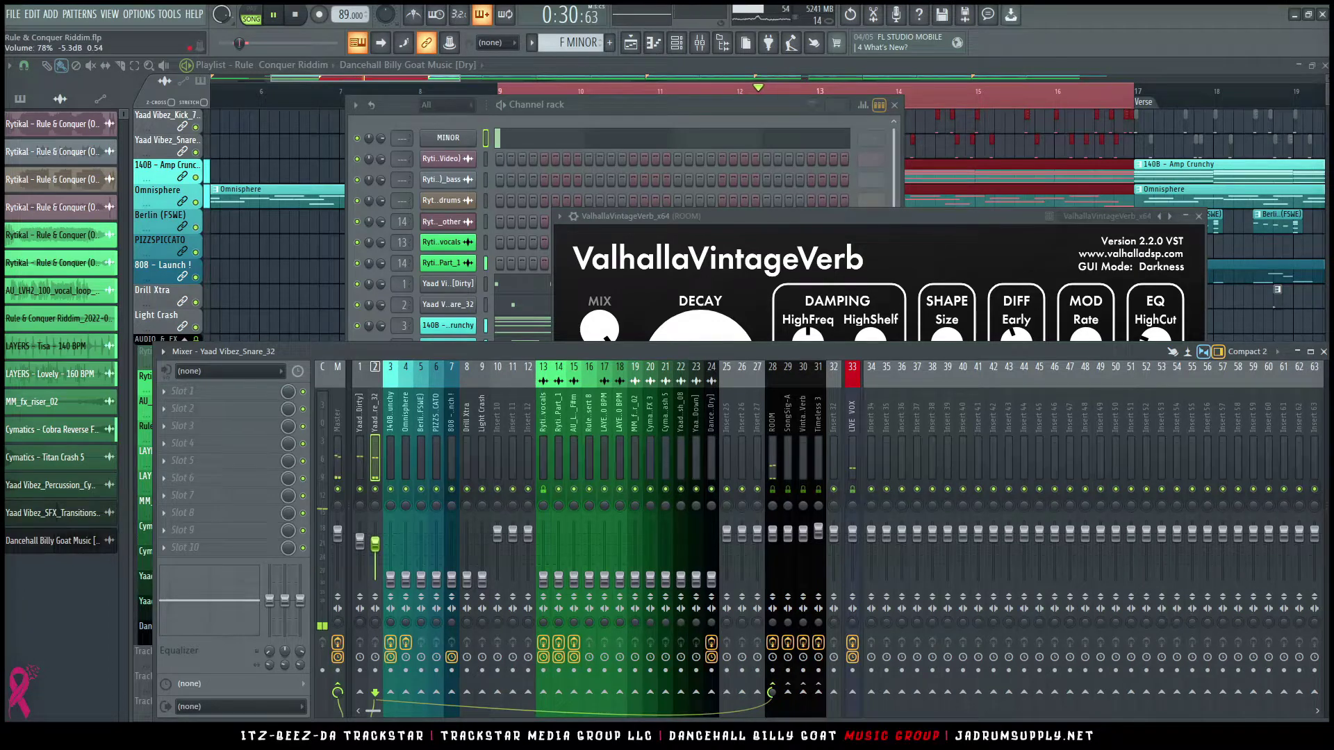
Step: Load the stereo FabFilter Pro-Q 3 equalizer into the first effect slot of the snare mixer track
{"action": "left_click", "coordinate": [360, 540]}
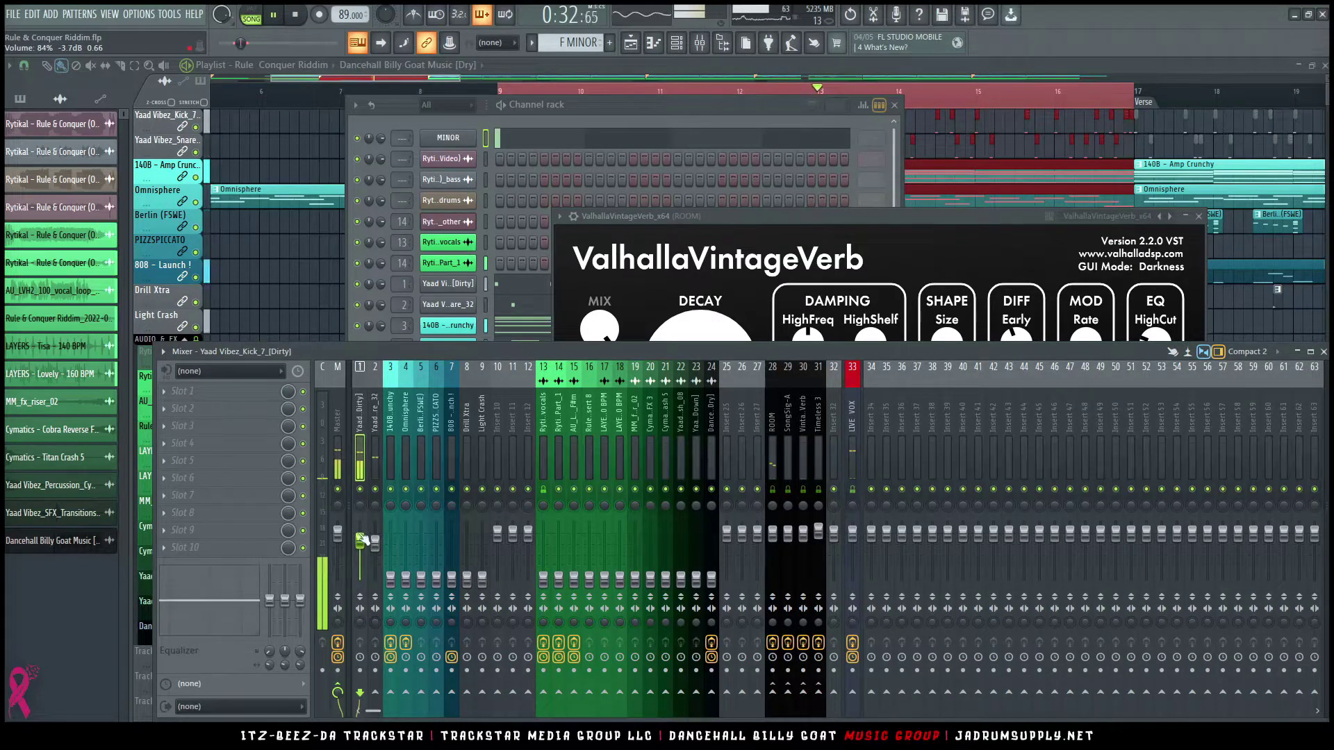
{"action": "left_click", "coordinate": [375, 451]}
{"action": "left_click", "coordinate": [204, 391]}
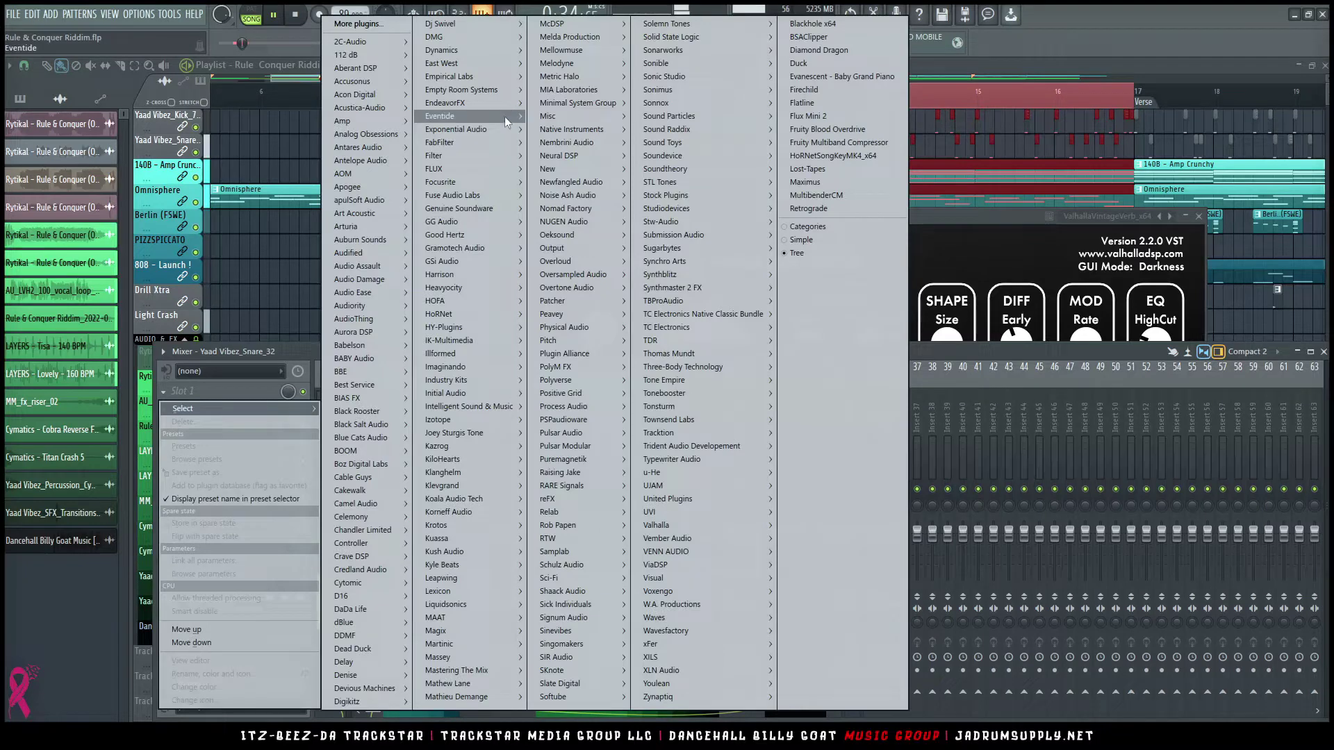
{"action": "mouse_move", "coordinate": [444, 144]}
{"action": "mouse_move", "coordinate": [553, 155]}
{"action": "mouse_move", "coordinate": [606, 183]}
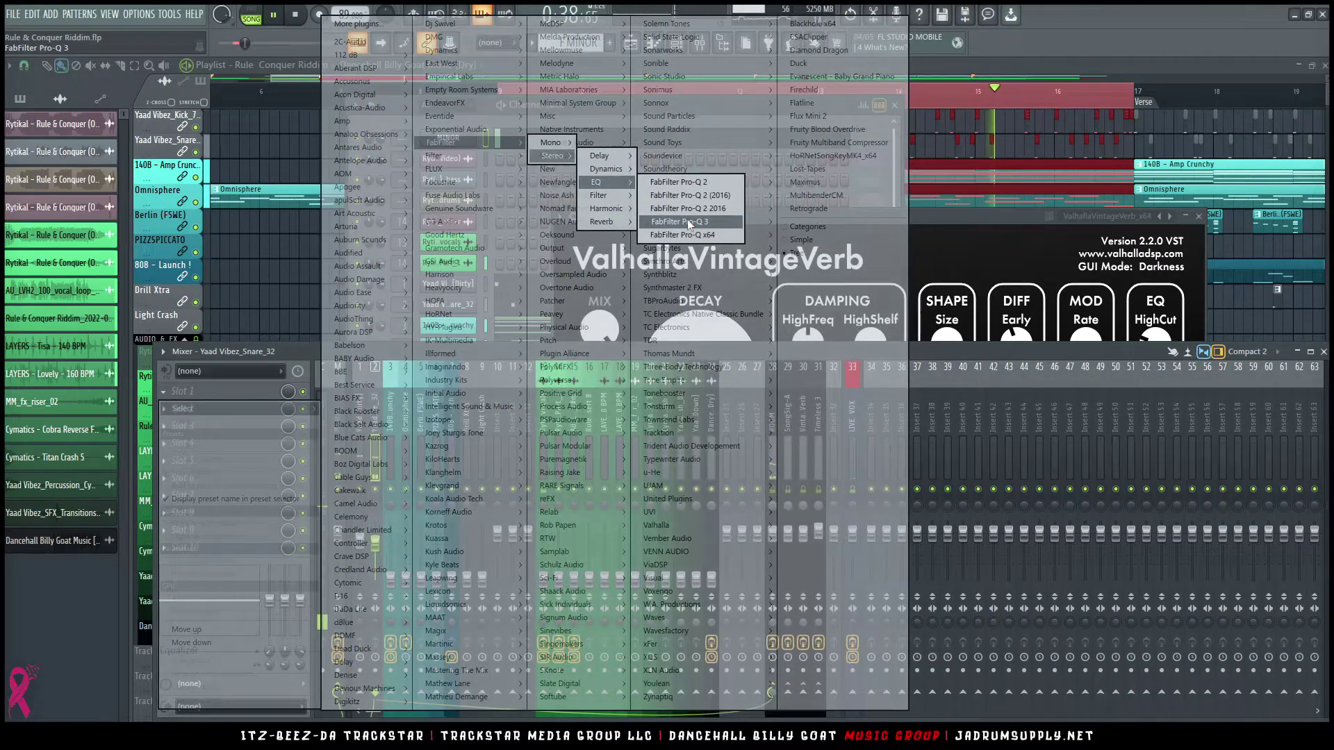
{"action": "left_click", "coordinate": [686, 221]}
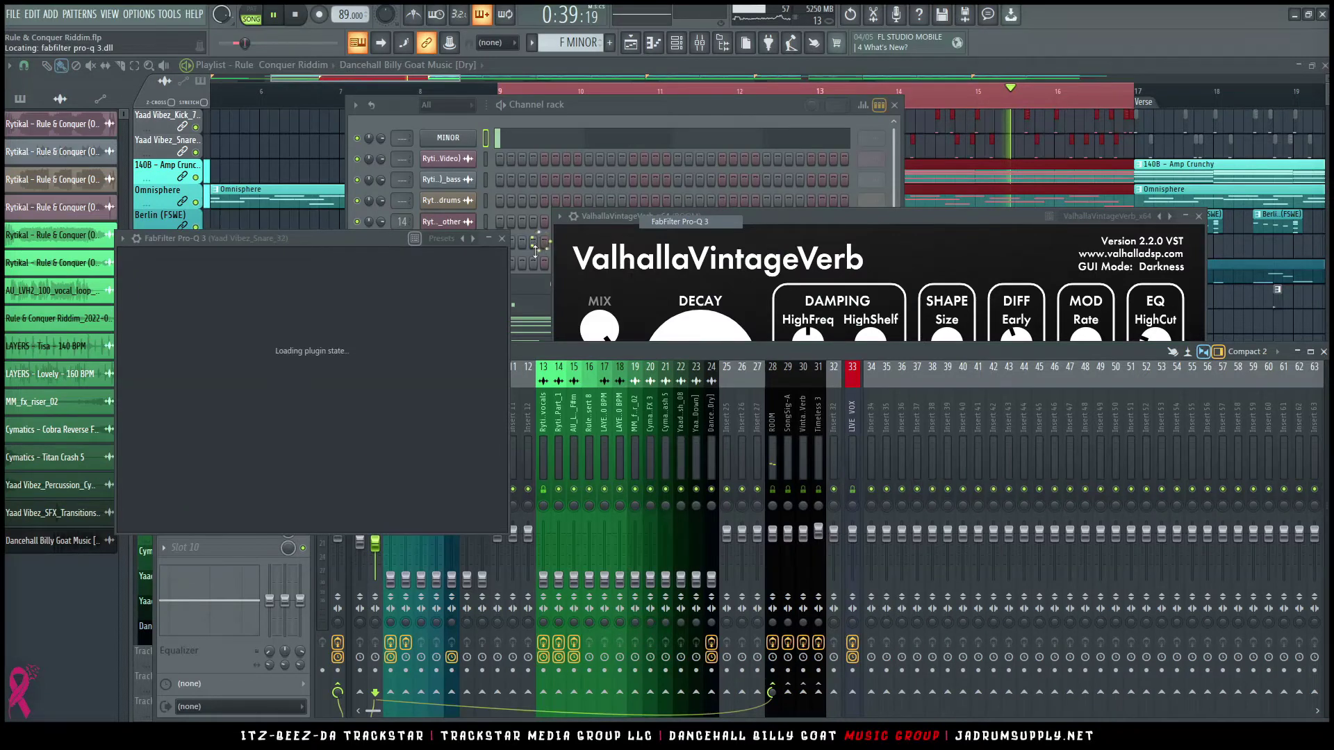
{"action": "left_click_drag", "start_coordinate": [390, 239], "coordinate": [682, 144]}
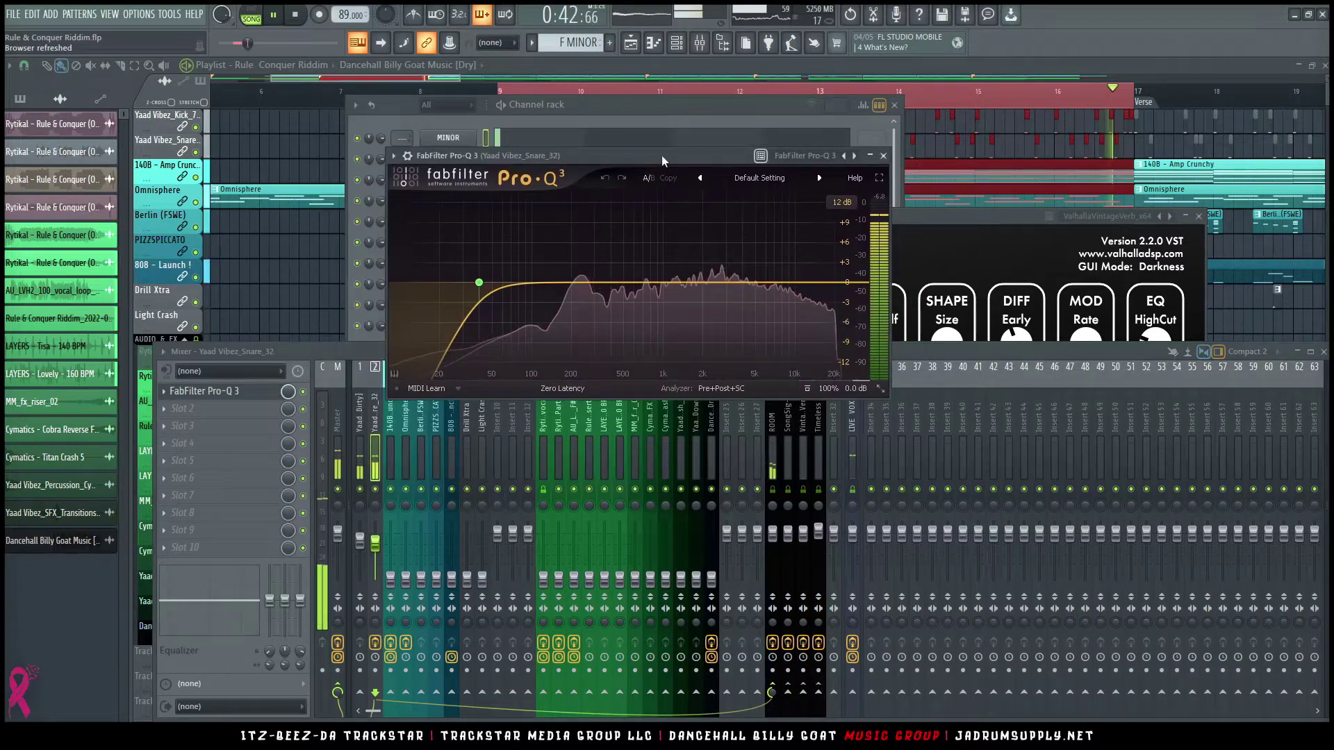
Step: Set the snare EQ's low cut to about 143 Hz and add a bell band at about 6650 Hz with a 0.52 dB boost
{"action": "left_click_drag", "start_coordinate": [500, 270], "coordinate": [572, 270]}
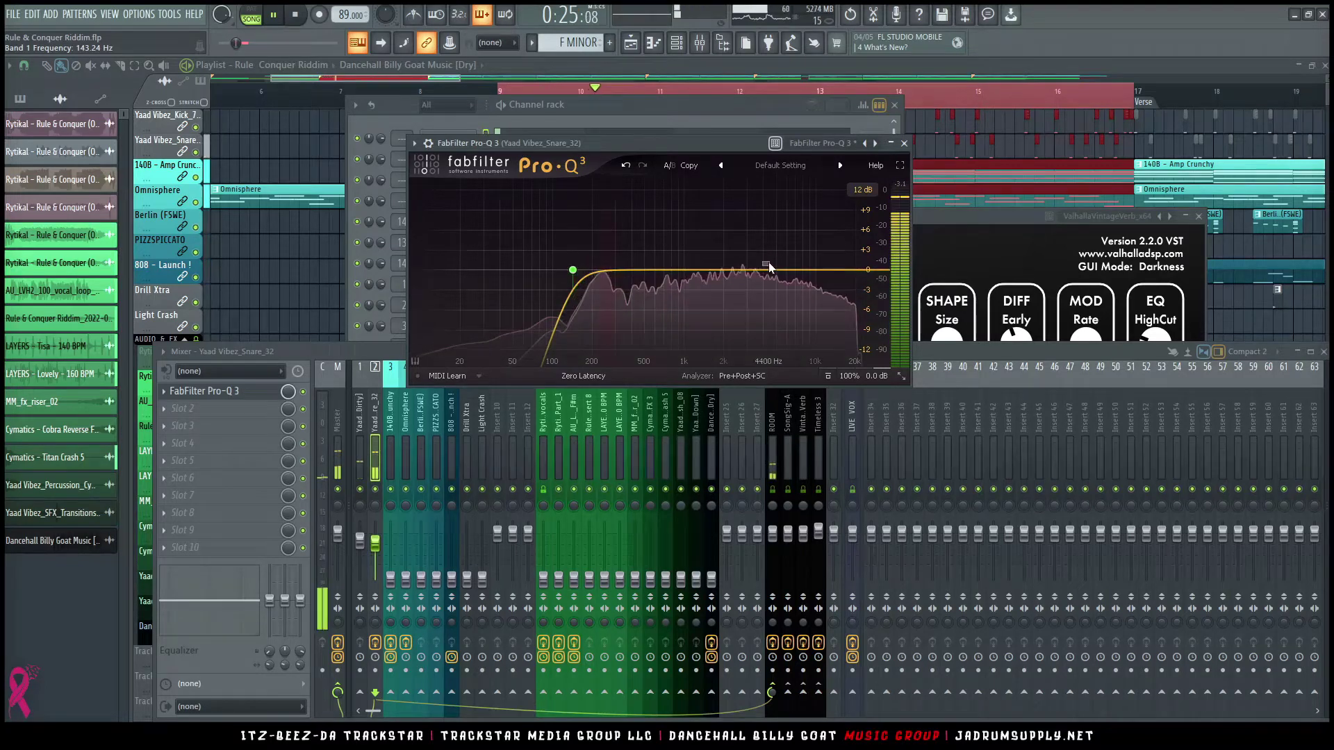
{"action": "left_click", "coordinate": [792, 266]}
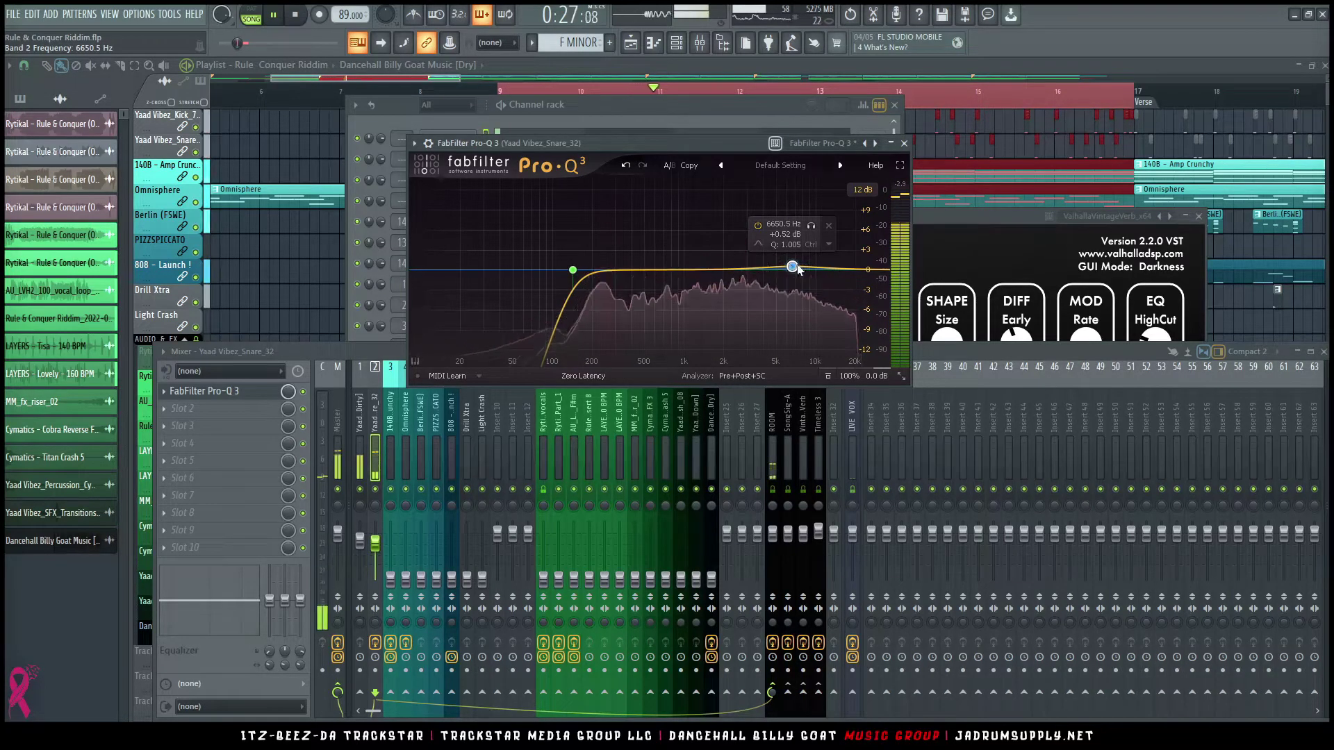
{"action": "key", "text": "space"}
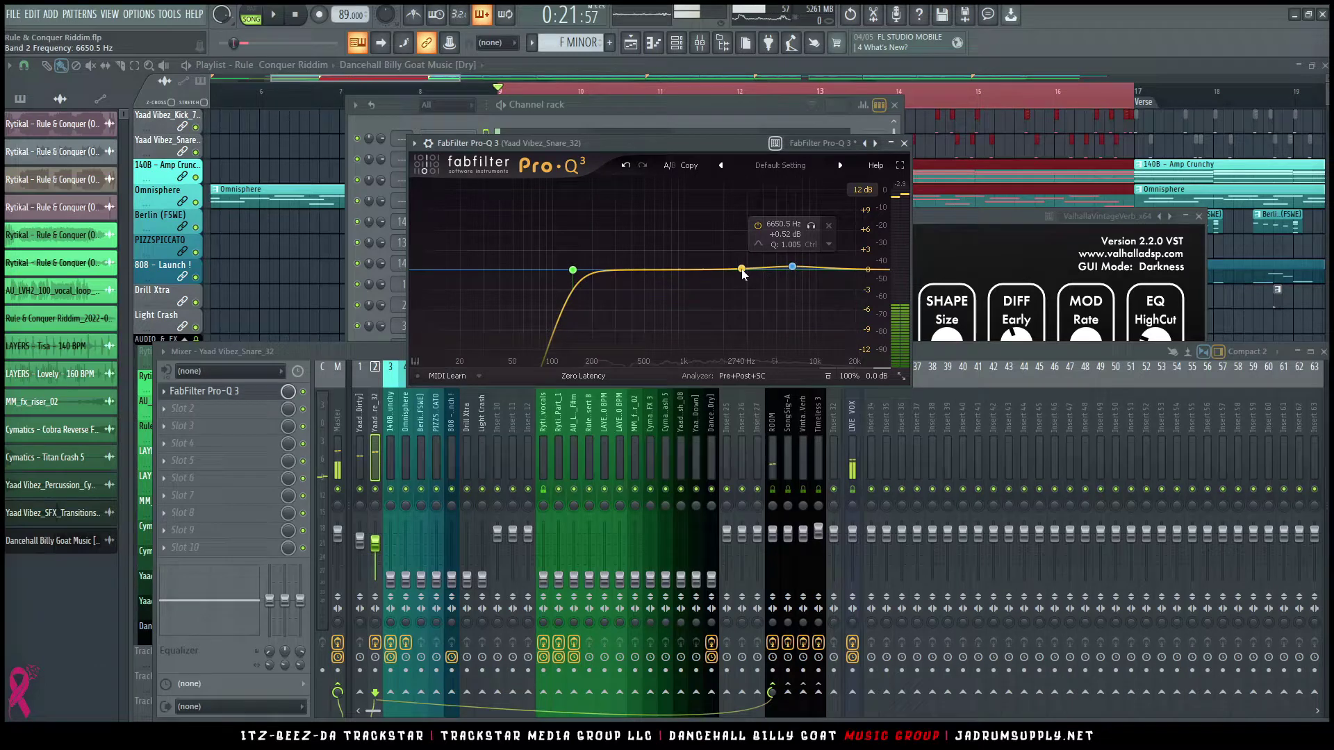
Step: Add a high-shelf band to the snare EQ at about 10052 Hz with a 2.5 dB boost and lower the bell band's frequency below 2 kHz
{"action": "left_click", "coordinate": [760, 262]}
{"action": "right_click", "coordinate": [760, 263]}
{"action": "mouse_move", "coordinate": [827, 319]}
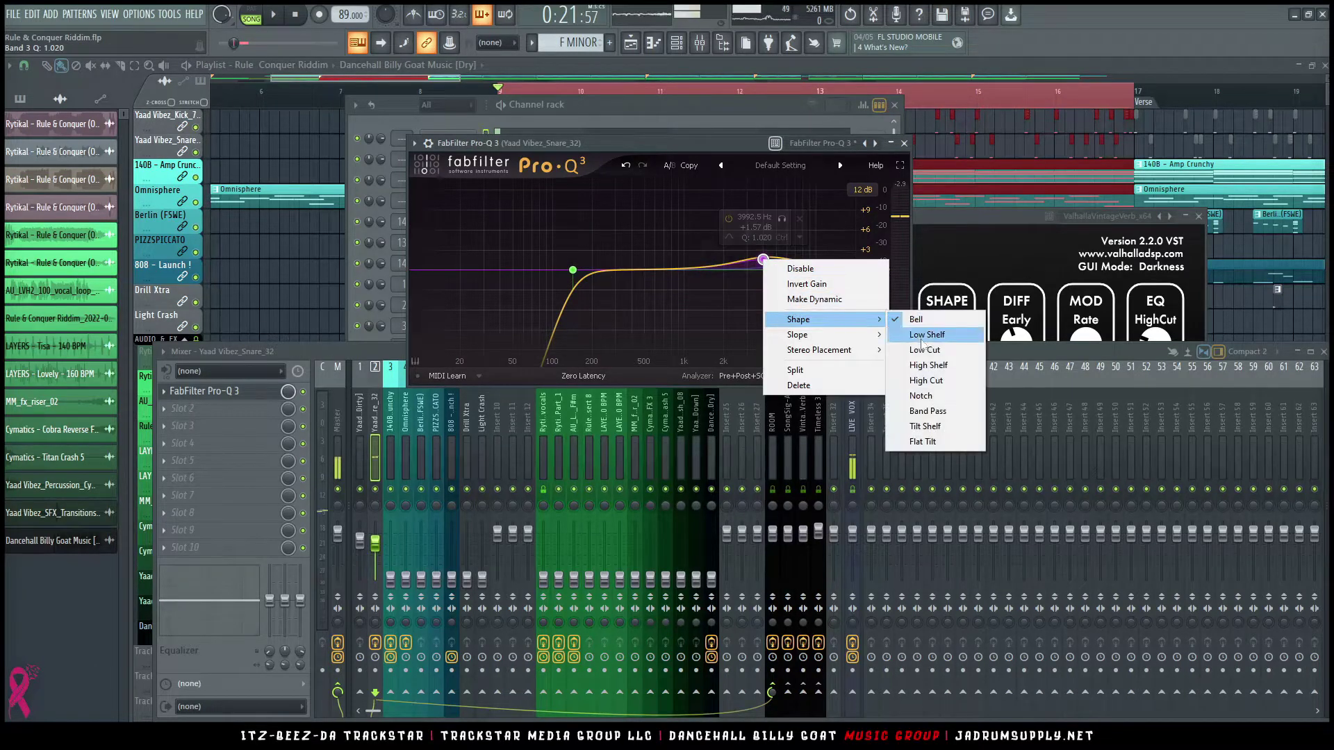
{"action": "left_click", "coordinate": [932, 381]}
{"action": "left_click_drag", "start_coordinate": [763, 260], "coordinate": [846, 252]}
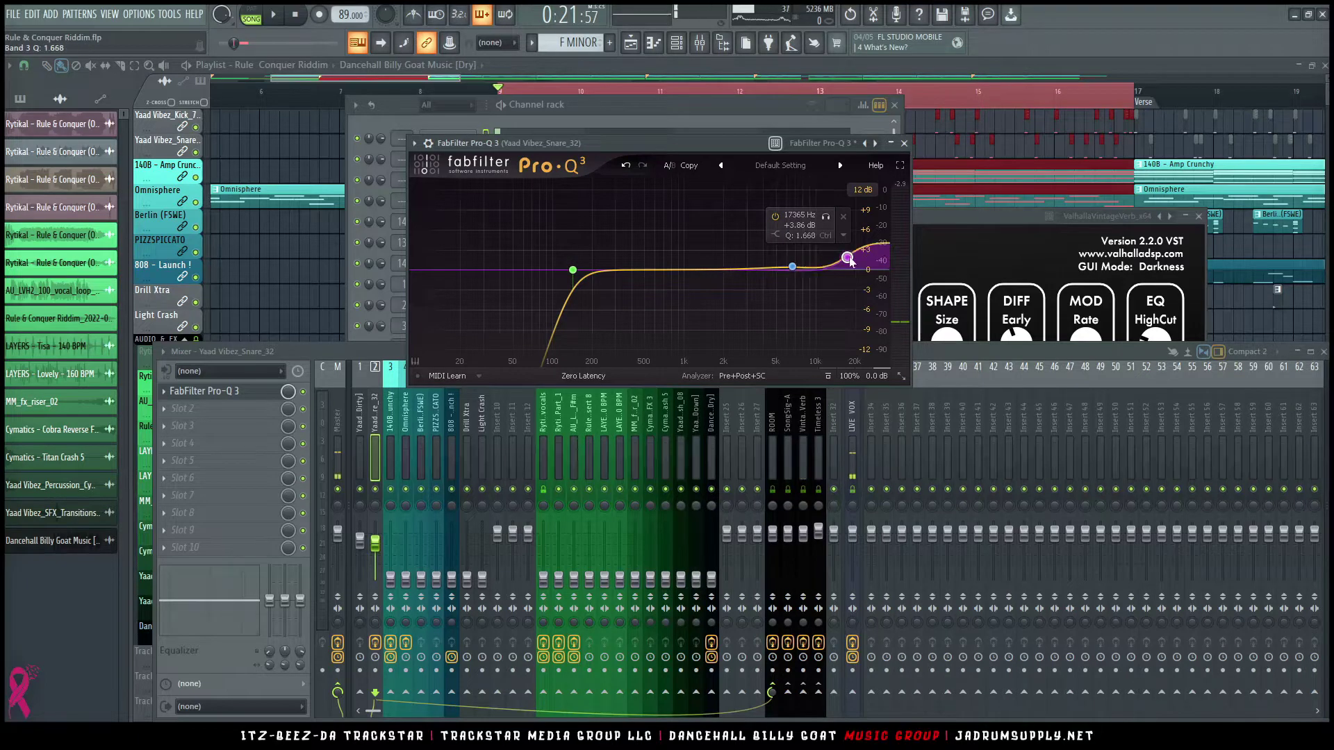
{"action": "key", "text": "space"}
{"action": "left_click_drag", "start_coordinate": [842, 265], "coordinate": [709, 267]}
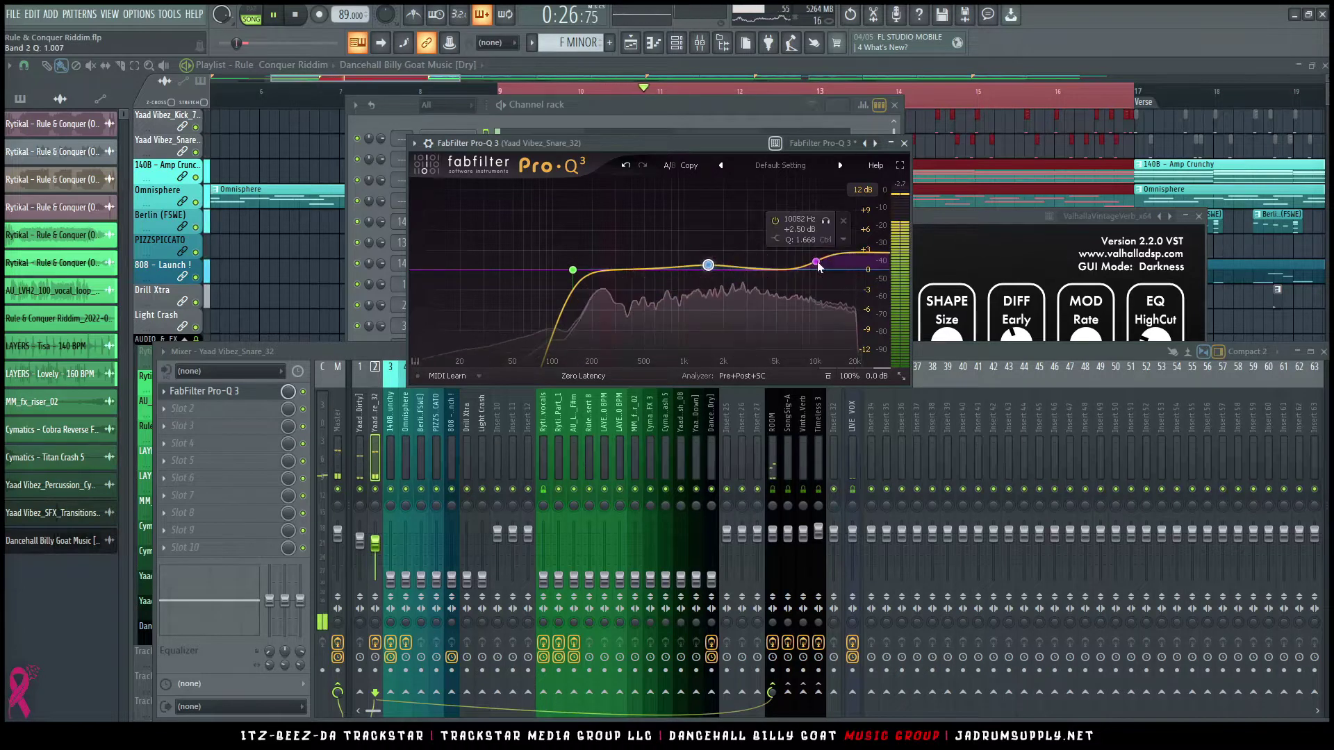
Step: Move the snare EQ's high shelf to about 5890 Hz with a 1.57 dB boost and turn the bell band into a cut of about 0.87 dB
{"action": "left_click_drag", "start_coordinate": [817, 264], "coordinate": [787, 267]}
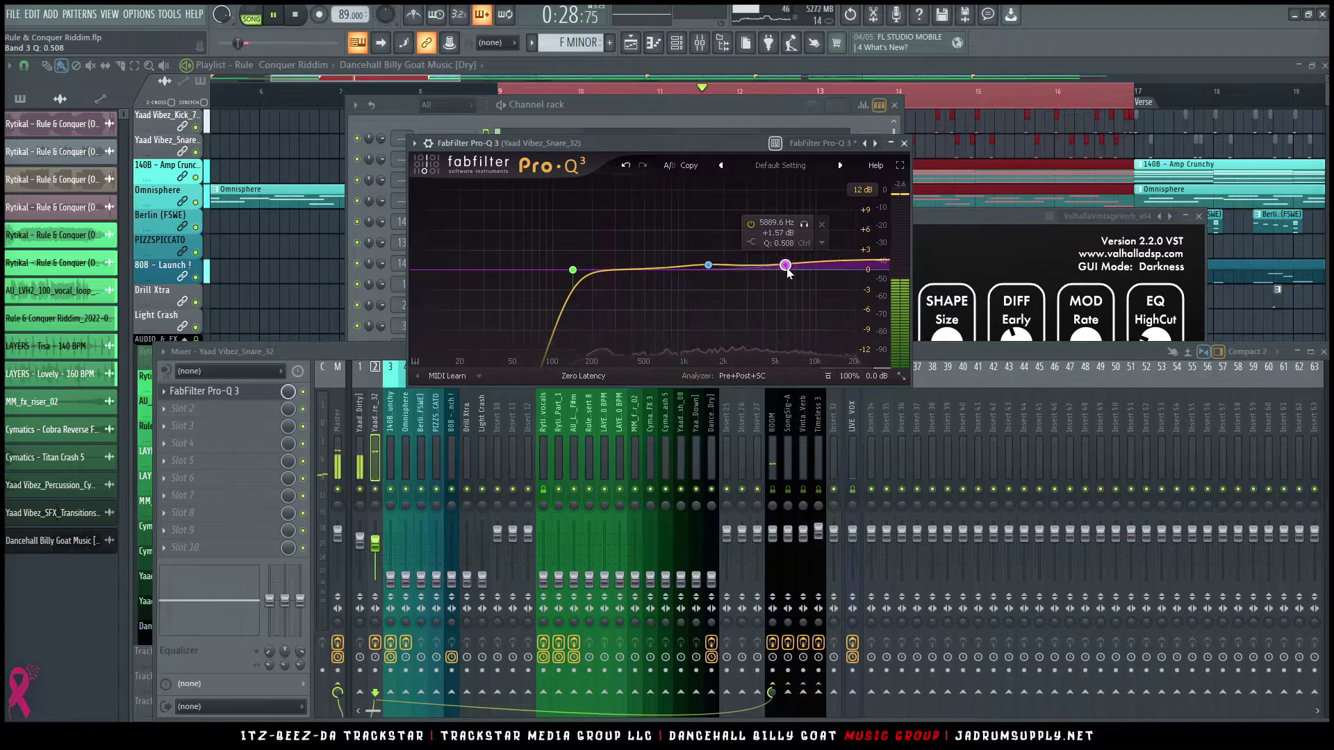
{"action": "left_click_drag", "start_coordinate": [707, 265], "coordinate": [637, 275]}
{"action": "scroll", "coordinate": [639, 254], "scroll_direction": "up", "scroll_amount": 5}
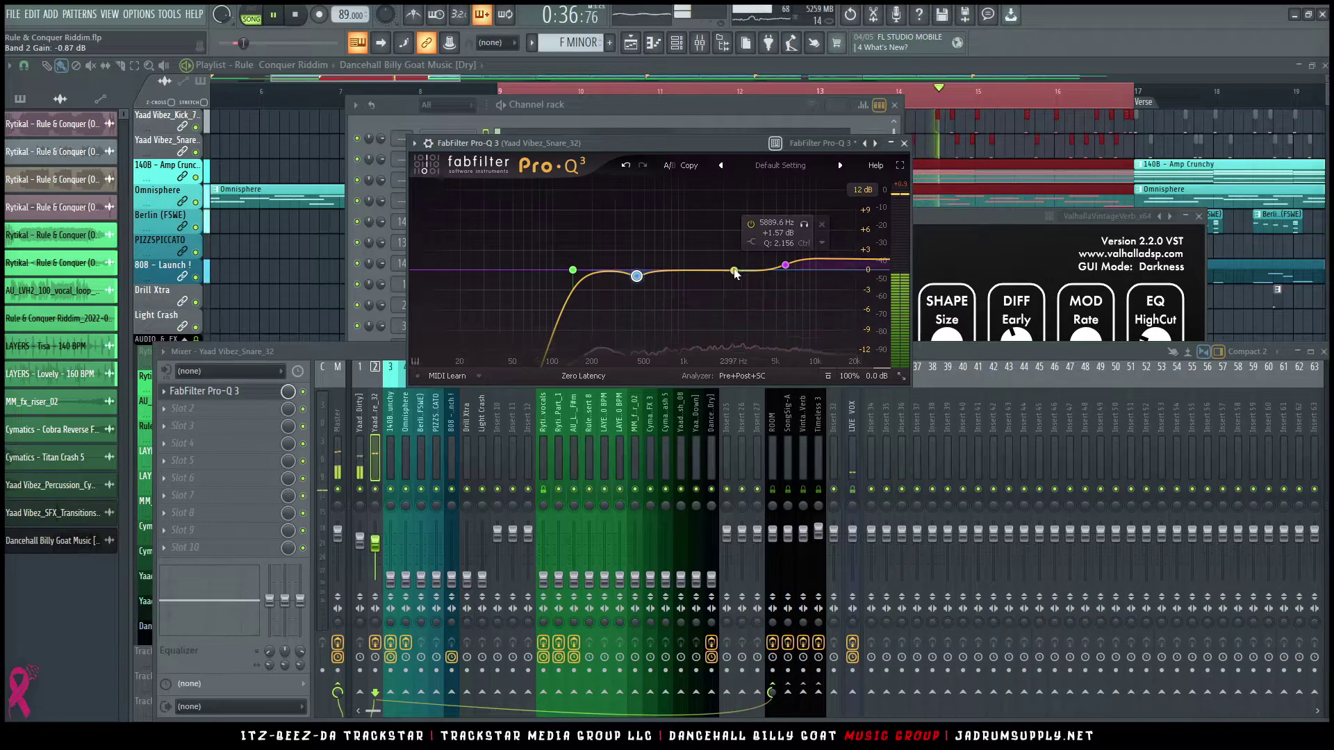
Step: Add a bell band to the snare EQ at about 2841 Hz with a 0.52 dB boost and lower the low cut's frequency slightly
{"action": "left_click", "coordinate": [742, 270]}
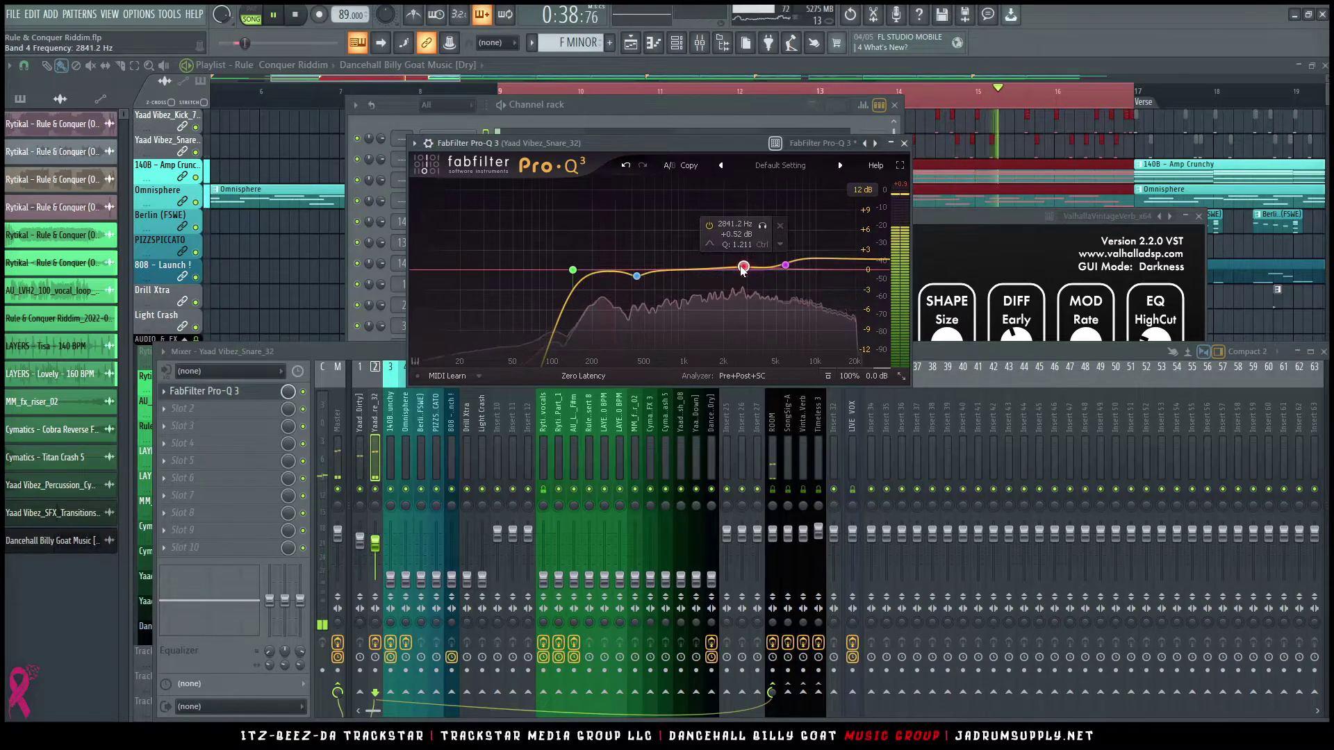
{"action": "scroll", "coordinate": [576, 271], "scroll_direction": "up", "scroll_amount": 3}
{"action": "left_click_drag", "start_coordinate": [576, 271], "coordinate": [563, 280]}
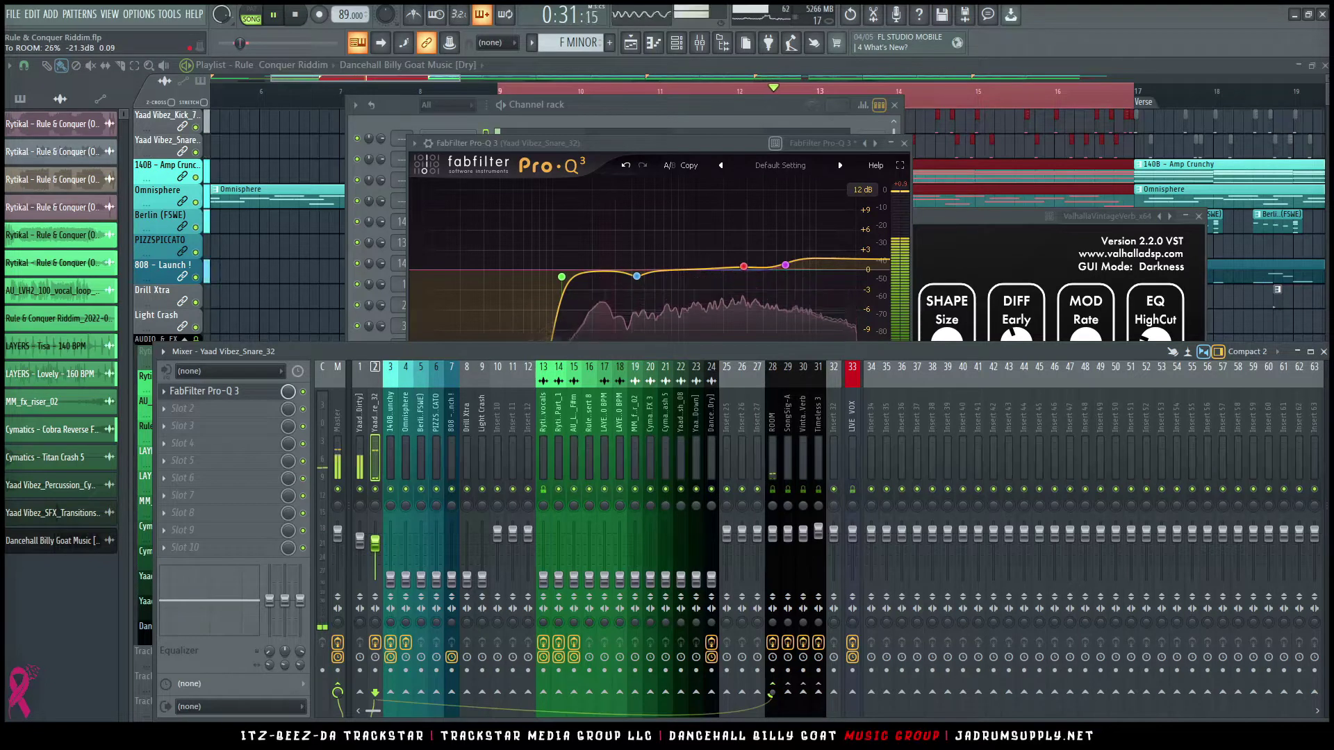
Step: Set the Yaad Vibez_Kick_7_[Dirty] mixer track's volume to 90% (-2.3 dB) and reselect the snare track
{"action": "left_click", "coordinate": [362, 541]}
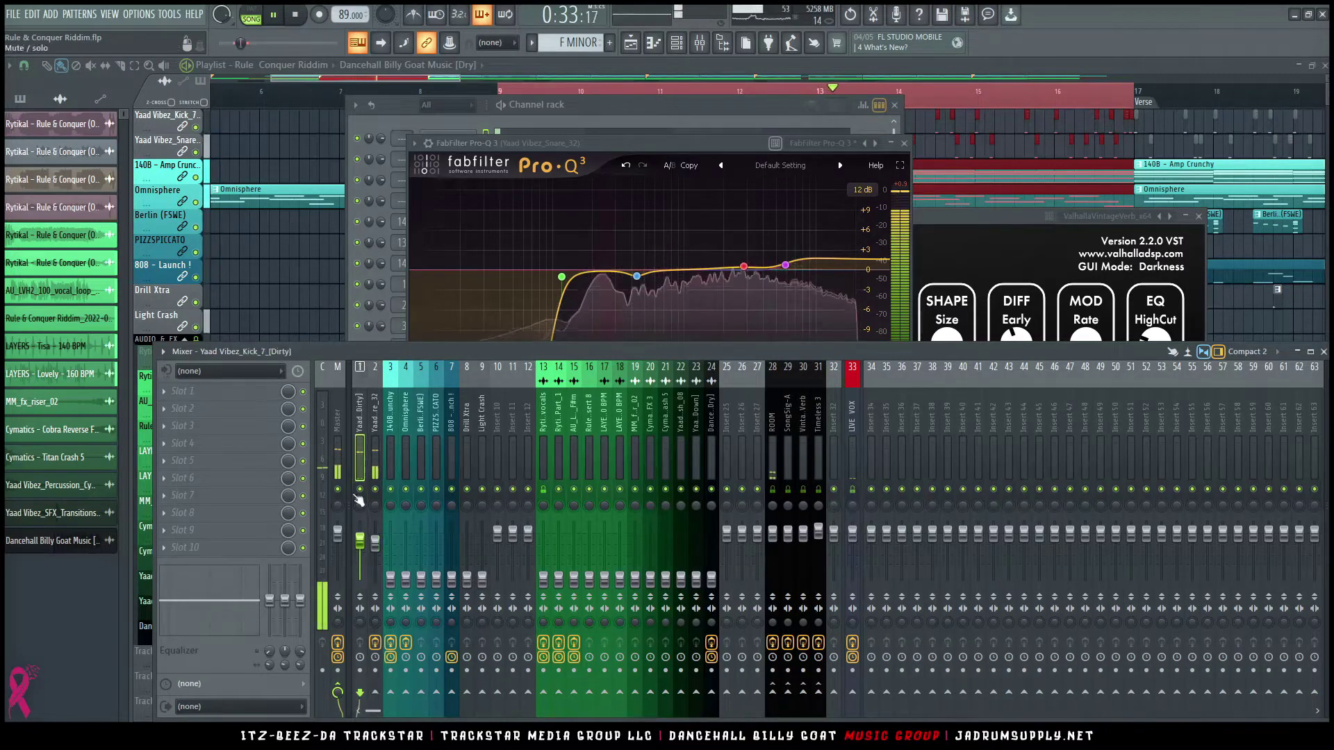
{"action": "left_click_drag", "start_coordinate": [365, 546], "coordinate": [365, 542]}
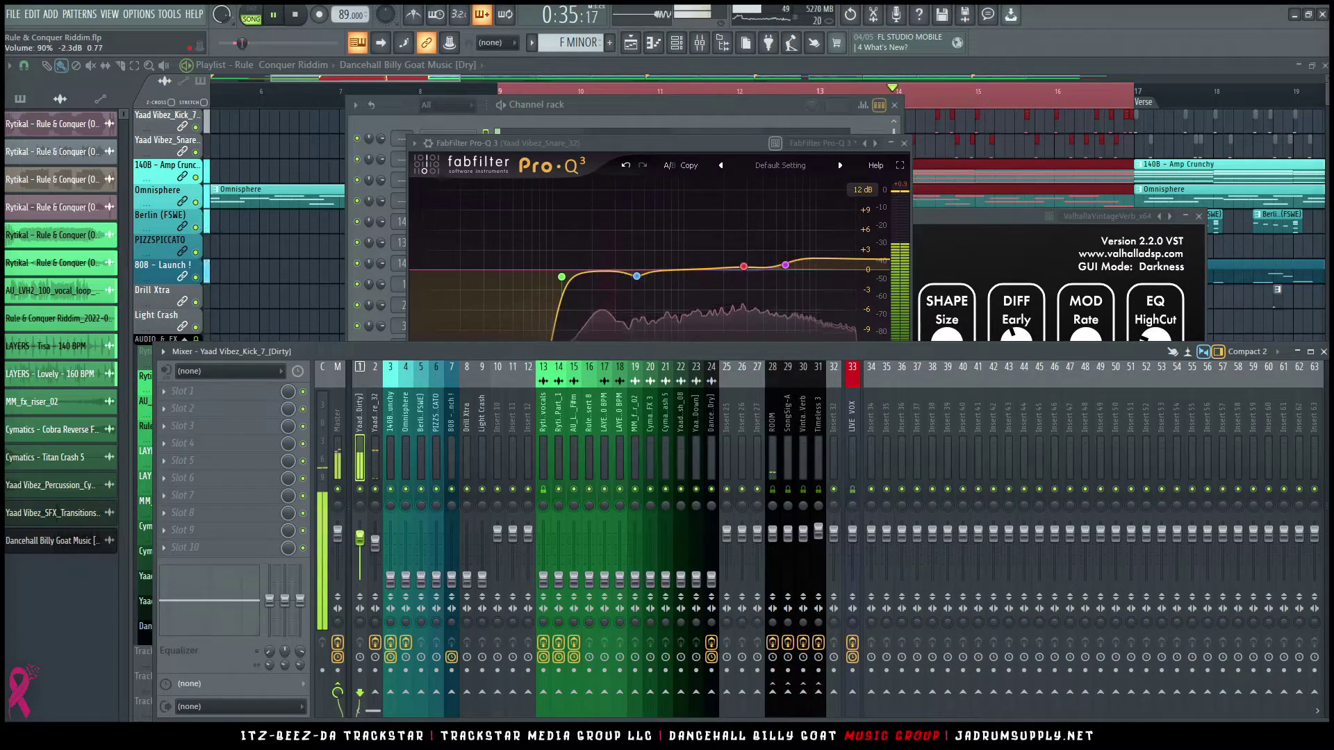
{"action": "left_click", "coordinate": [375, 542]}
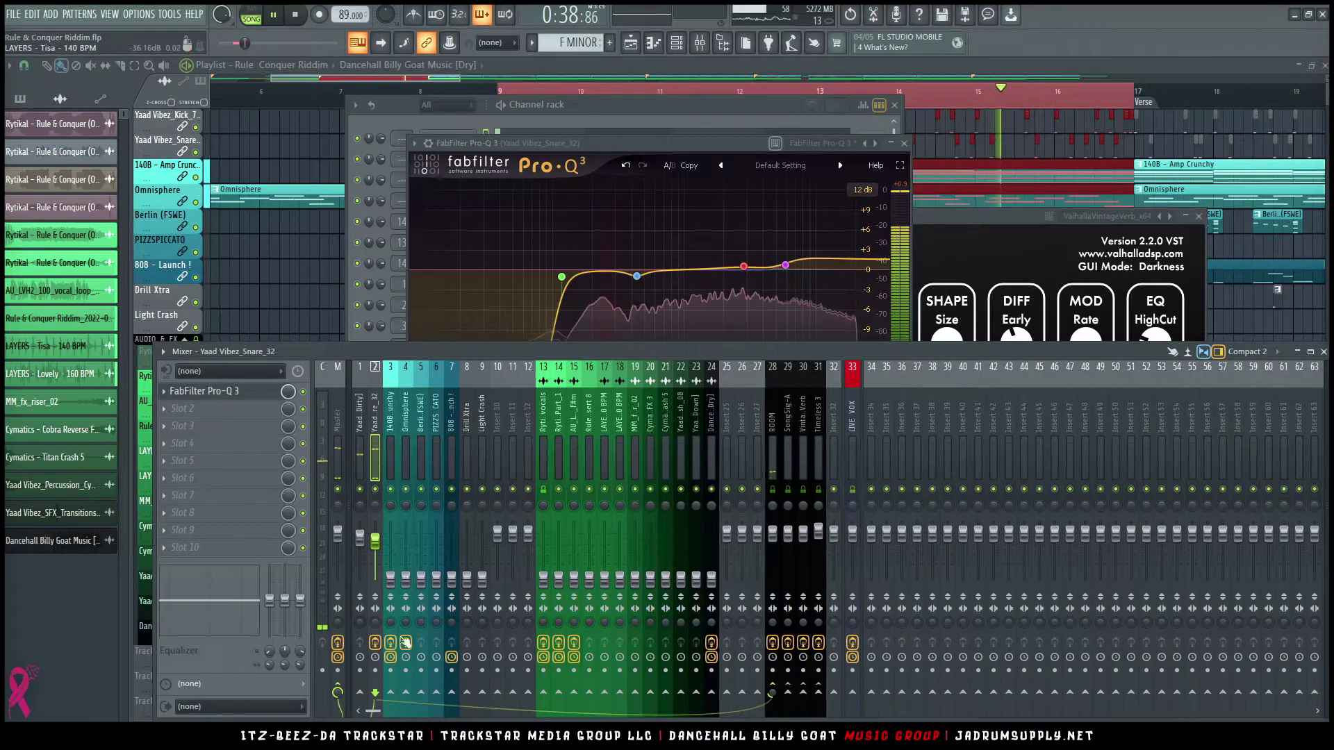
Step: Open the Drill Xtra channel's sampler settings and raise its mixer track's volume to 60% (-9.9 dB)
{"action": "left_click", "coordinate": [467, 580]}
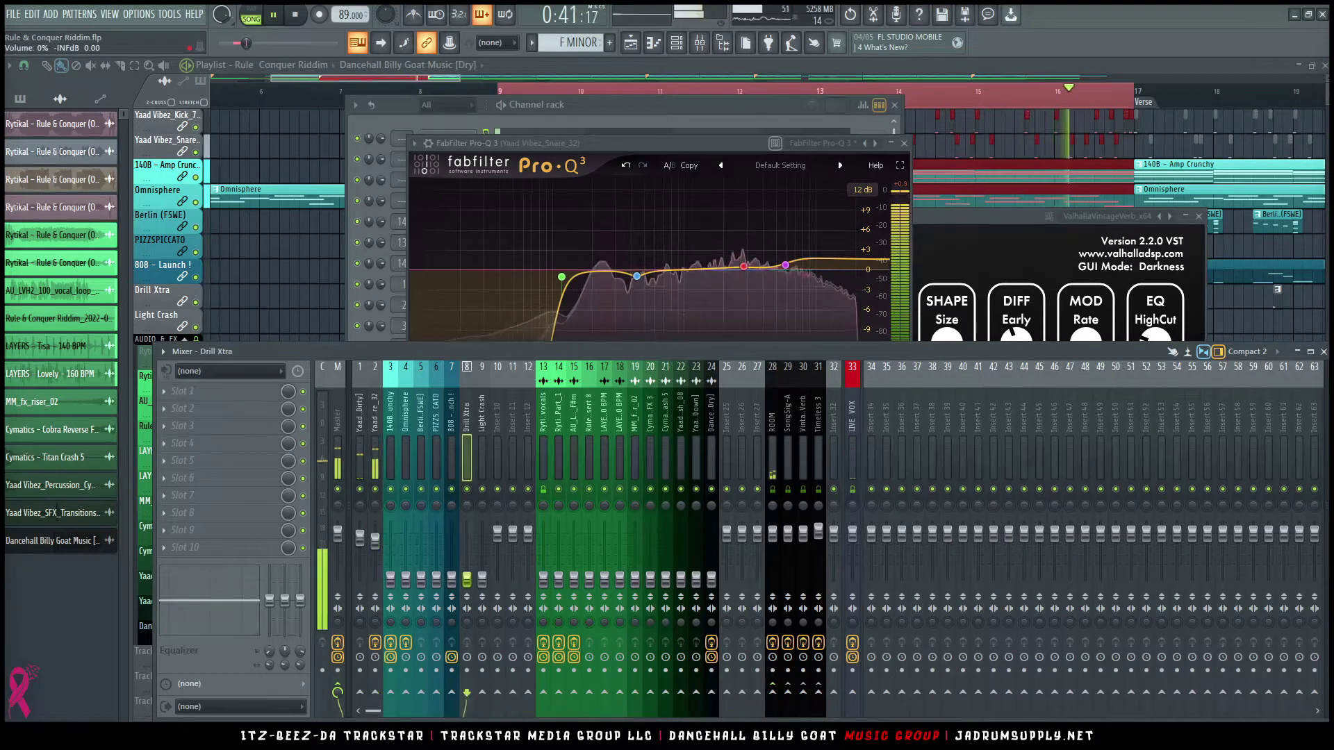
{"action": "left_click_drag", "start_coordinate": [467, 580], "coordinate": [466, 556]}
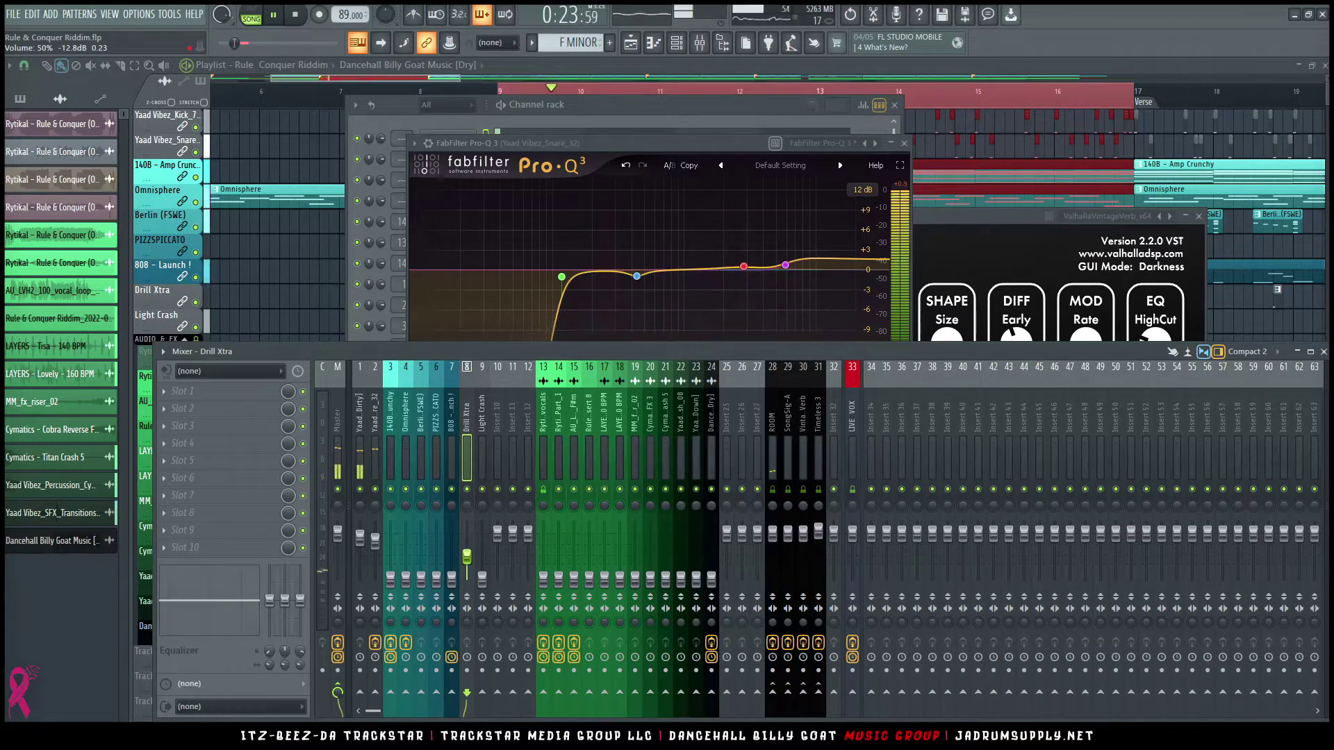
{"action": "left_click", "coordinate": [681, 43]}
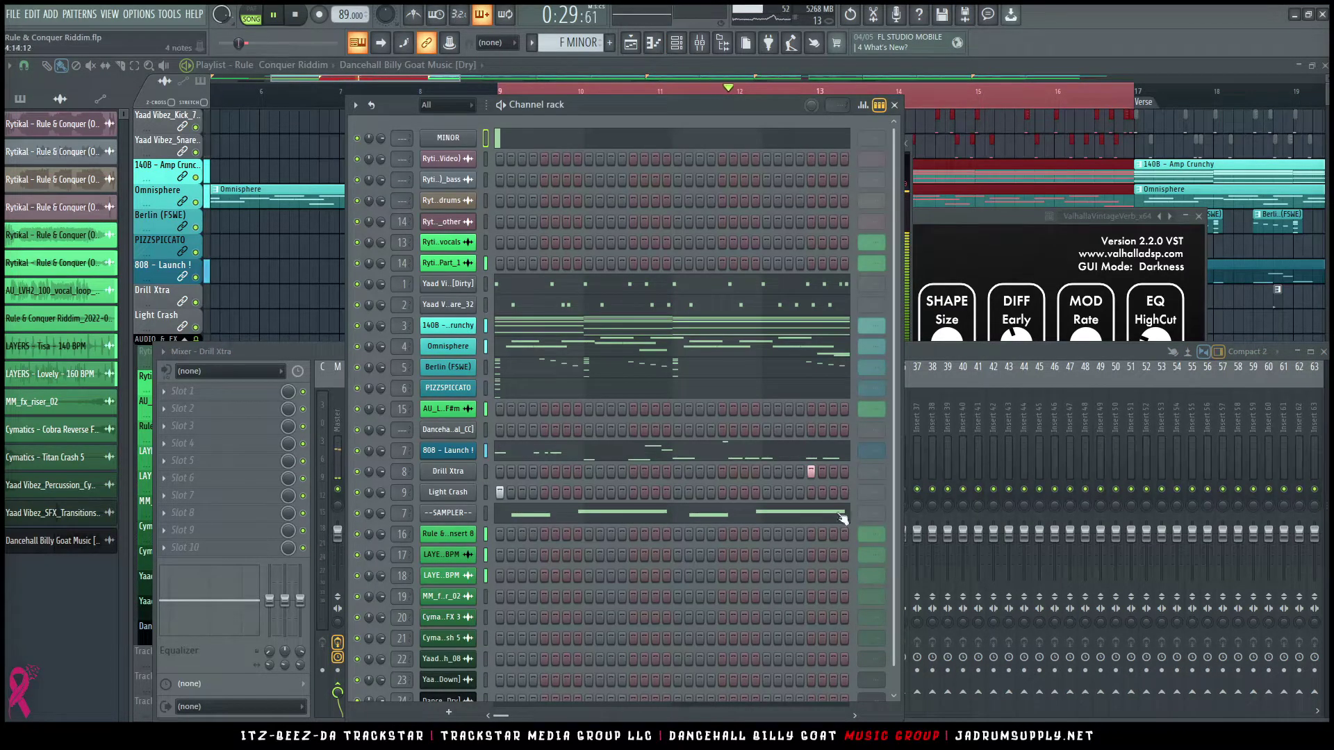
{"action": "left_click", "coordinate": [452, 476]}
{"action": "left_click", "coordinate": [977, 391]}
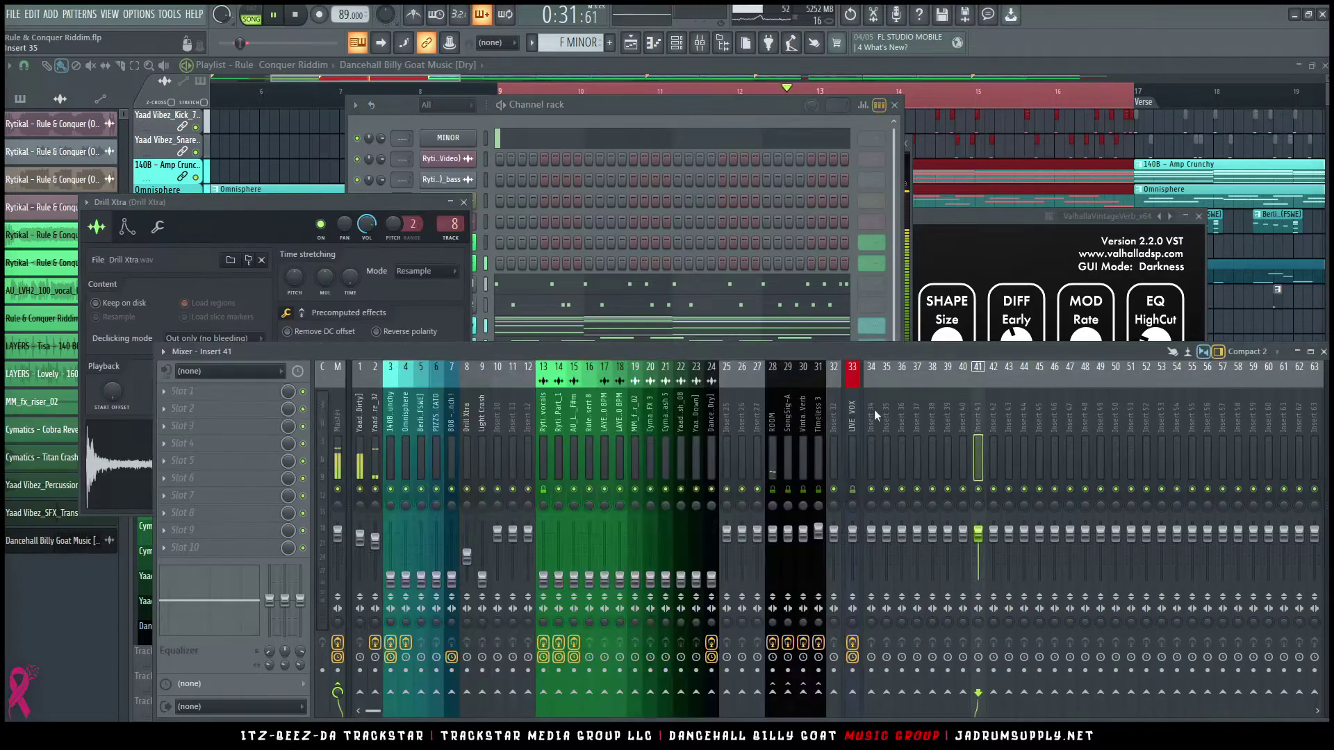
{"action": "left_click_drag", "start_coordinate": [469, 560], "coordinate": [467, 553]}
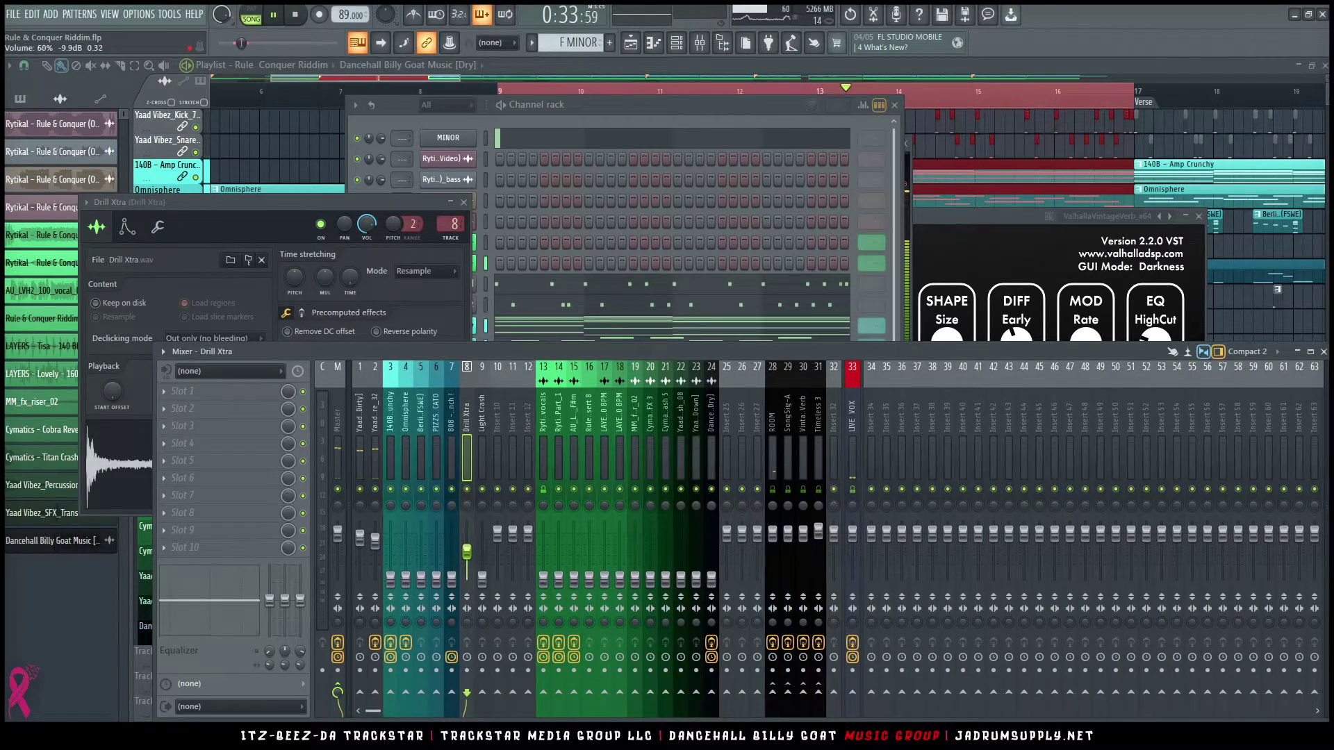
Step: Route the Drill Xtra mixer track to the Vintage Verb, SongSig-A and ROOM sends, with the Vintage Verb send at 43%
{"action": "left_click", "coordinate": [804, 696]}
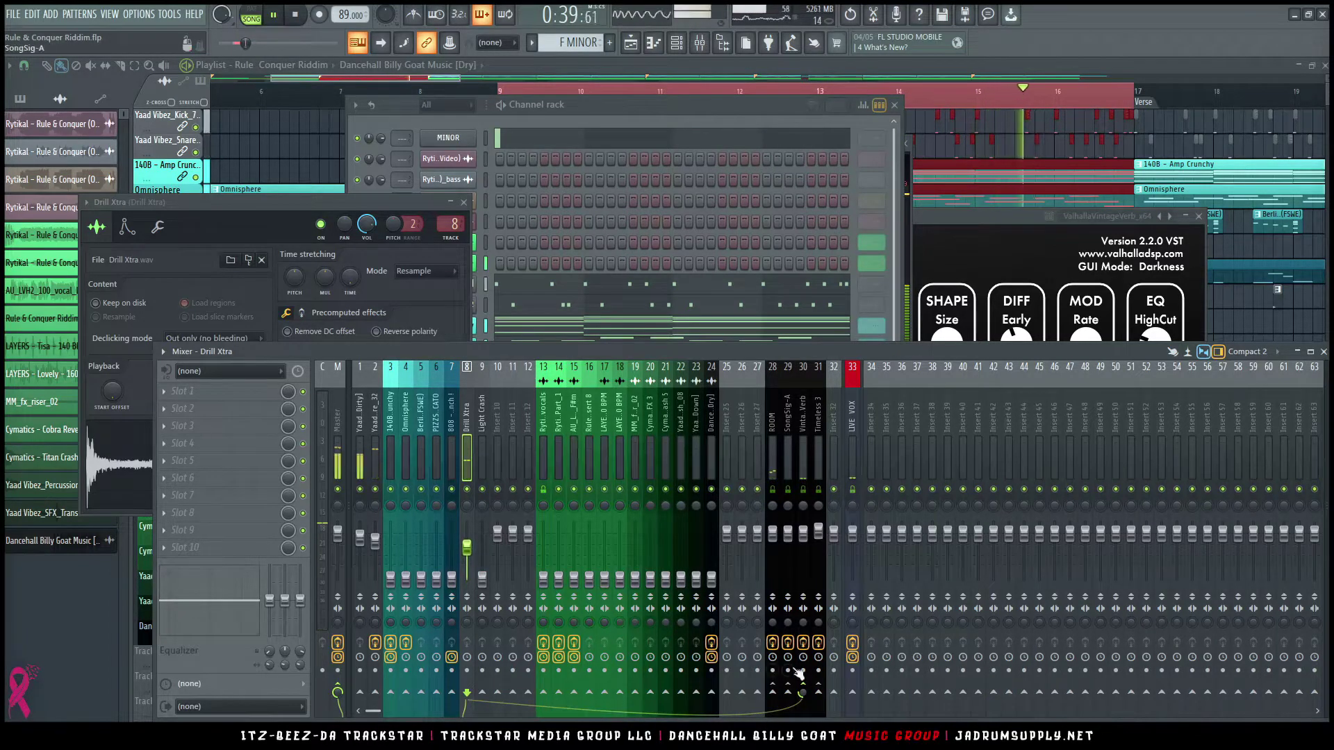
{"action": "left_click", "coordinate": [788, 693]}
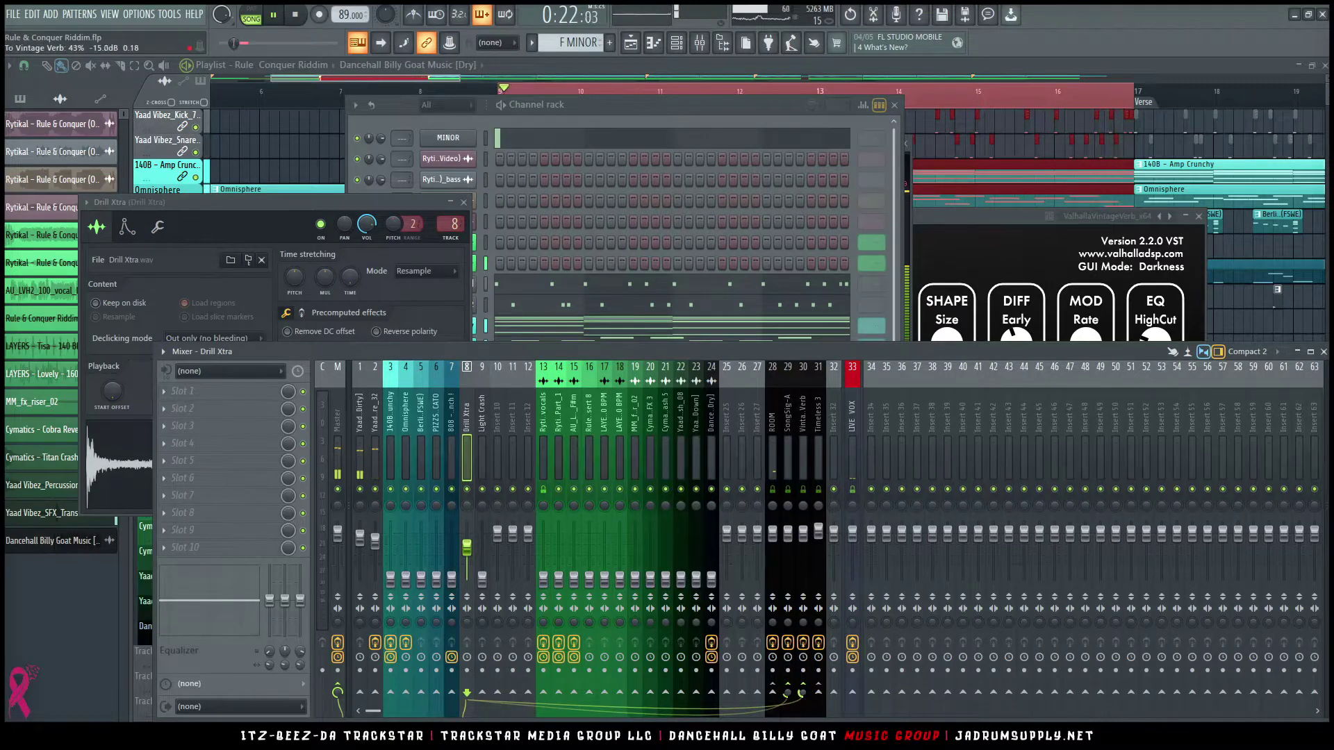
{"action": "left_click", "coordinate": [772, 693]}
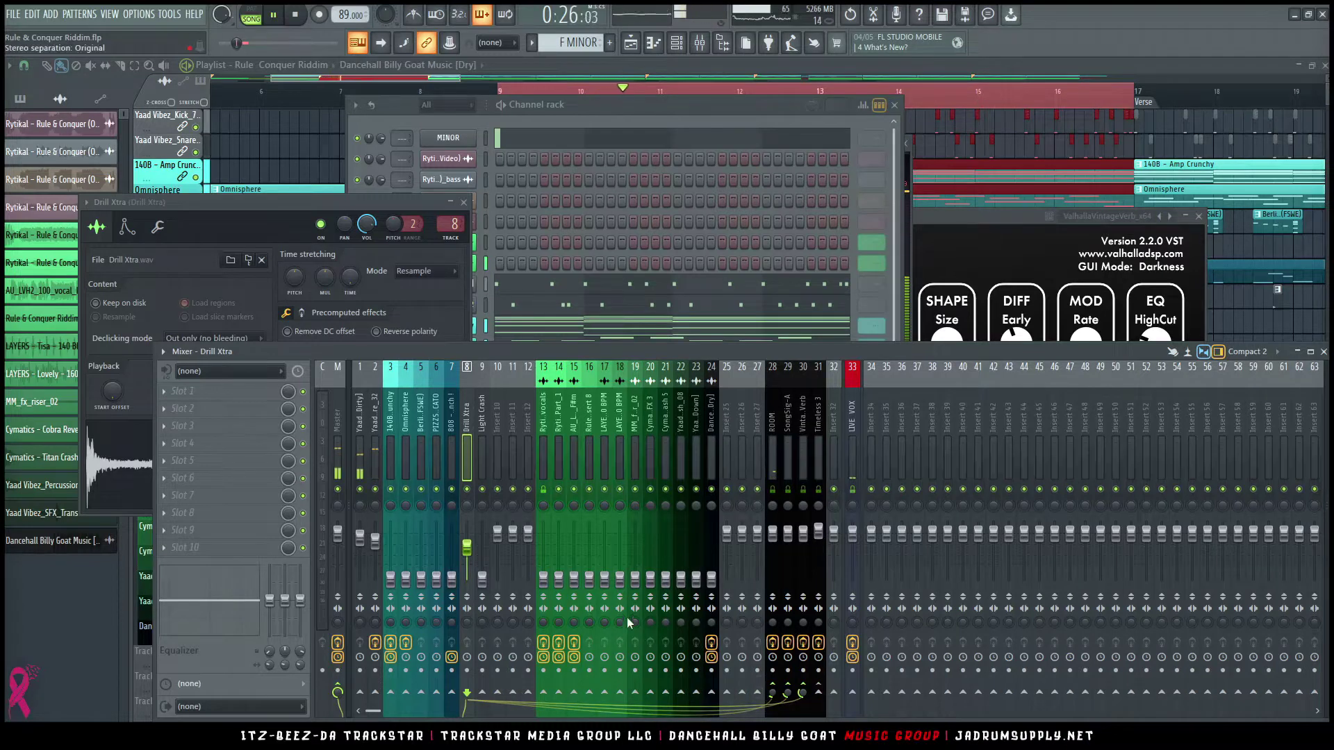
Step: Turn on Normalize for the Drill Xtra sample and return to the mixer
{"action": "left_click", "coordinate": [138, 416]}
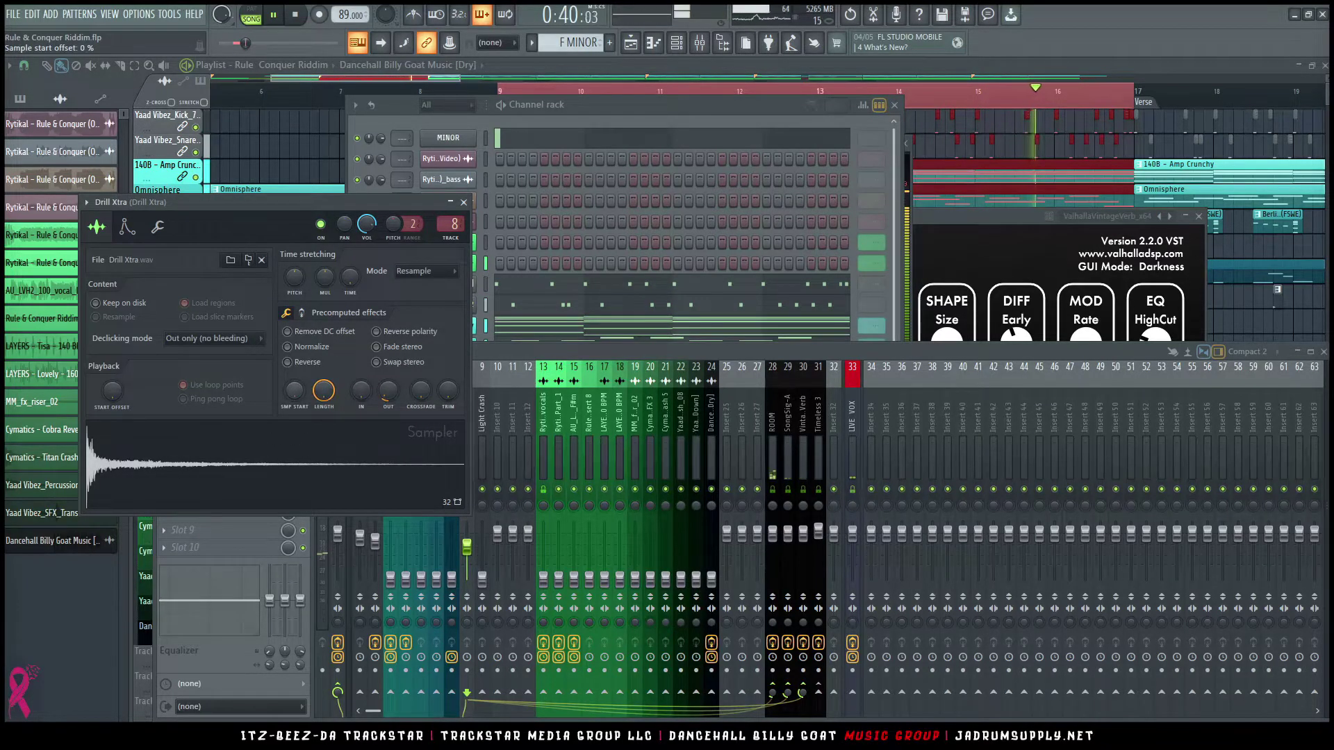
{"action": "left_click", "coordinate": [287, 347]}
{"action": "left_click", "coordinate": [782, 117]}
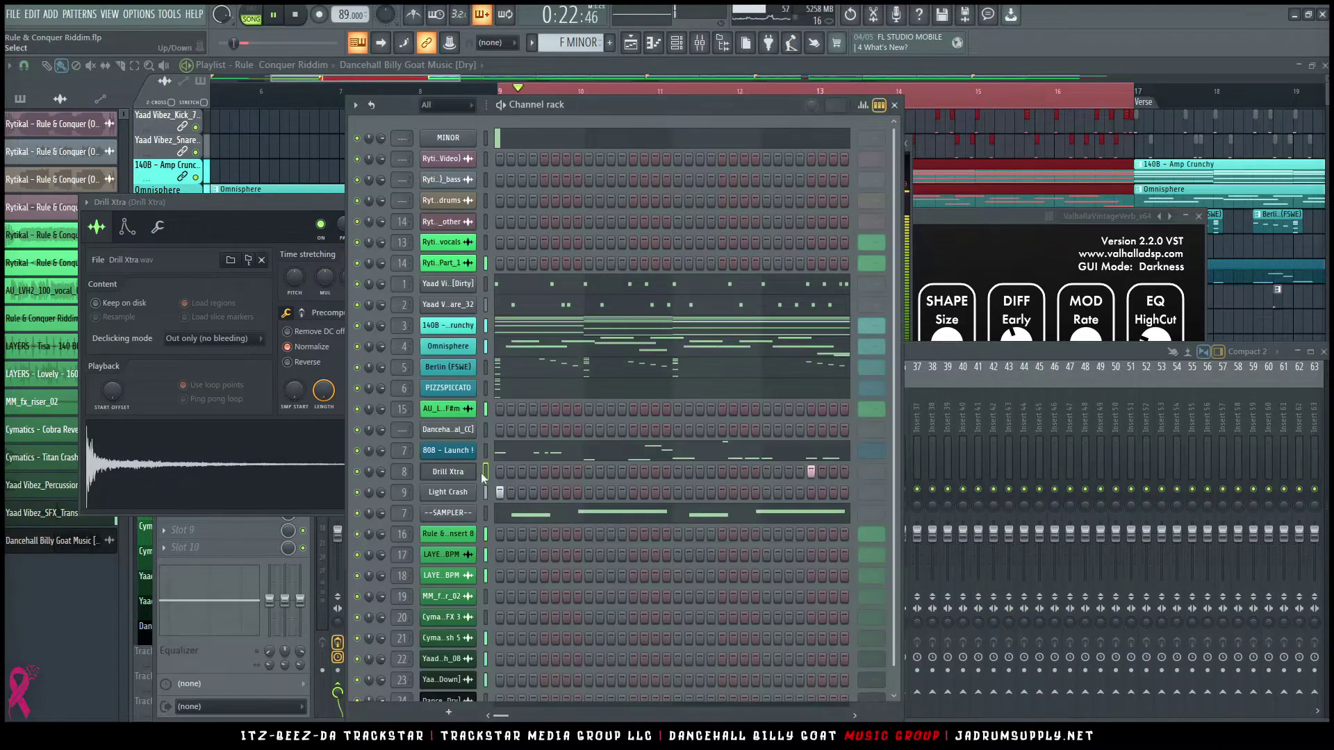
{"action": "left_click", "coordinate": [981, 435]}
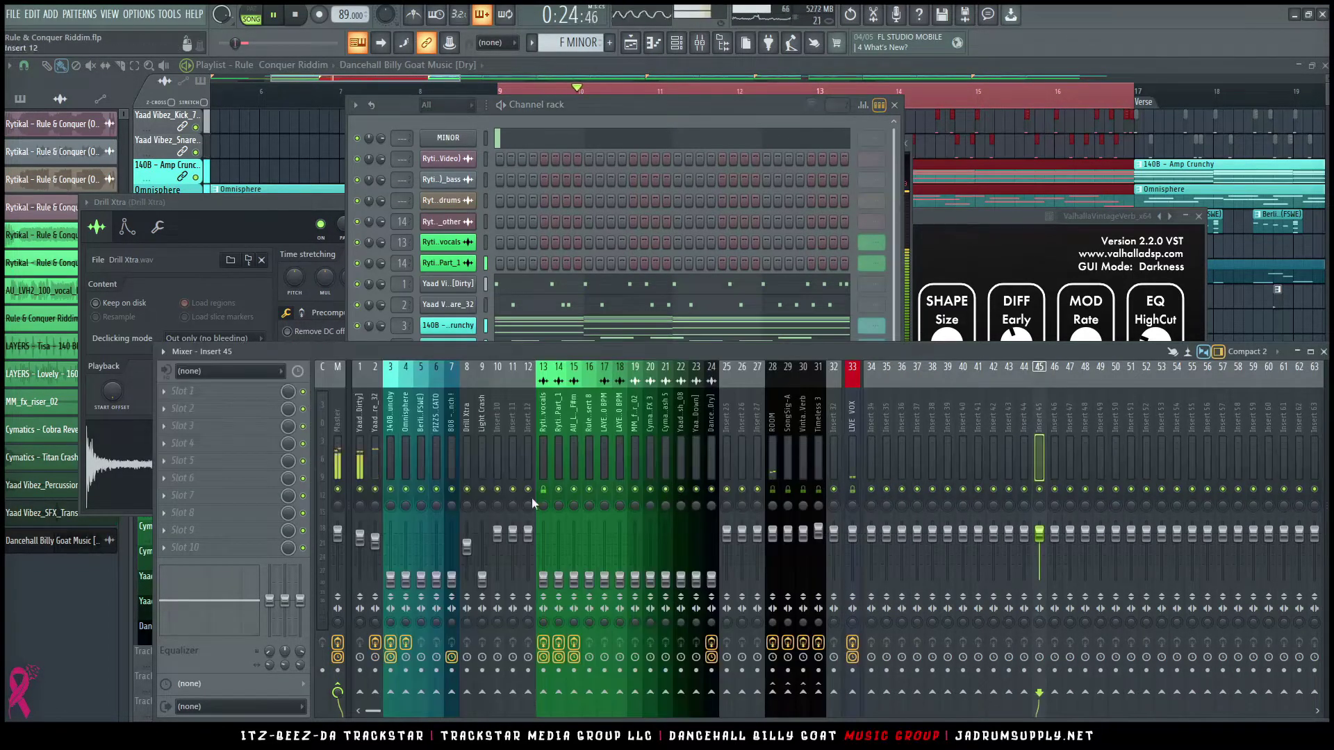
Step: Raise the Light Crash mixer track's volume to 59% (-10.0 dB), replaying the loop's start to judge it
{"action": "left_click_drag", "start_coordinate": [486, 591], "coordinate": [485, 554]}
{"action": "key", "text": "space"}
{"action": "key", "text": "space"}
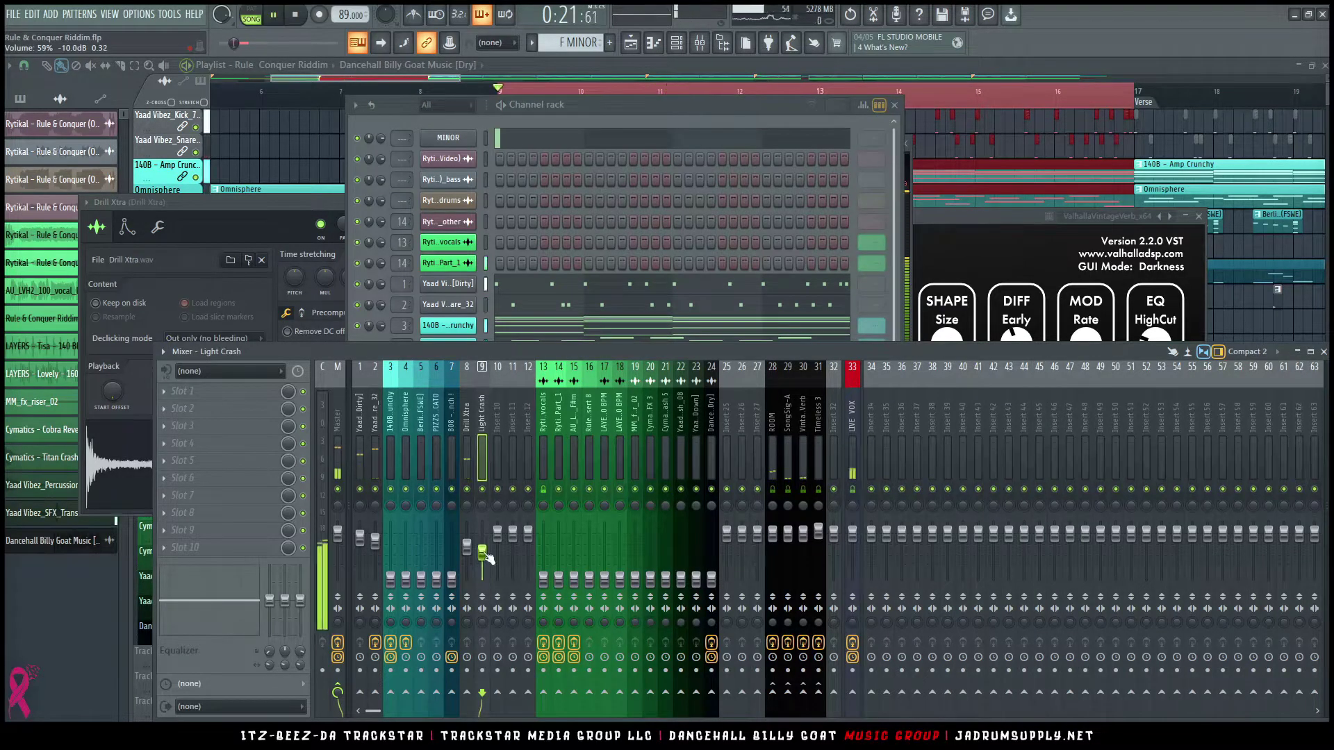
{"action": "key", "text": "space"}
{"action": "key", "text": "space"}
{"action": "key", "text": "space"}
Step: Route the Light Crash mixer track to the Vintage Verb and SongSig-A sends and raise the Vintage Verb send level while replaying the loop's start
{"action": "left_click", "coordinate": [802, 692]}
{"action": "left_click_drag", "start_coordinate": [803, 692], "coordinate": [803, 719]}
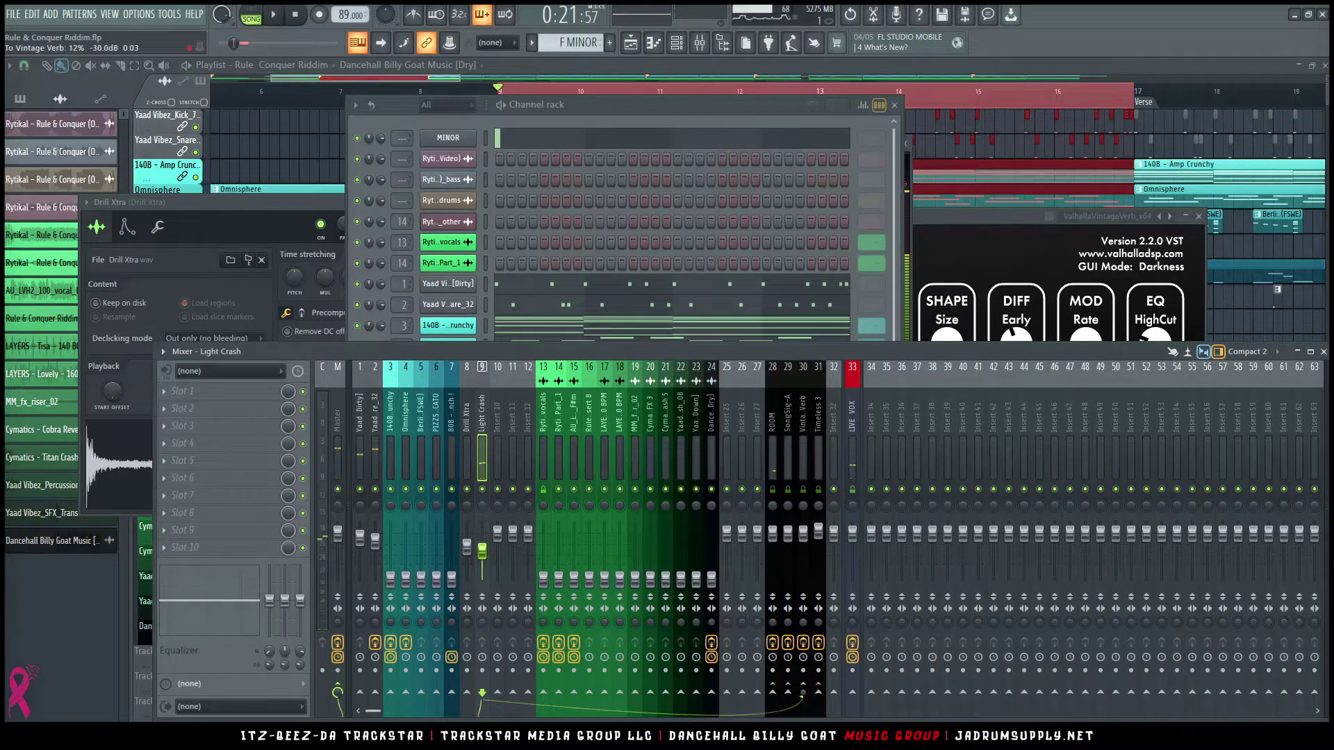
{"action": "left_click", "coordinate": [788, 692]}
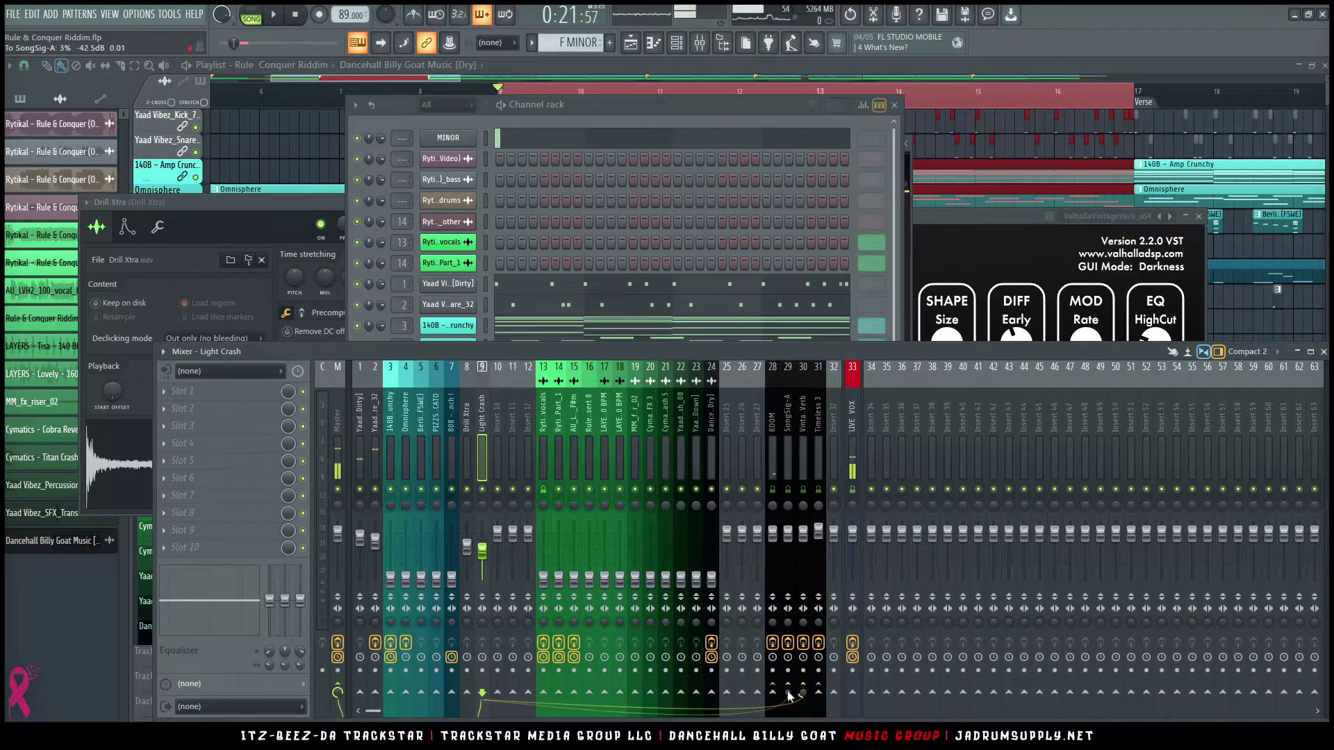
{"action": "key", "text": "space"}
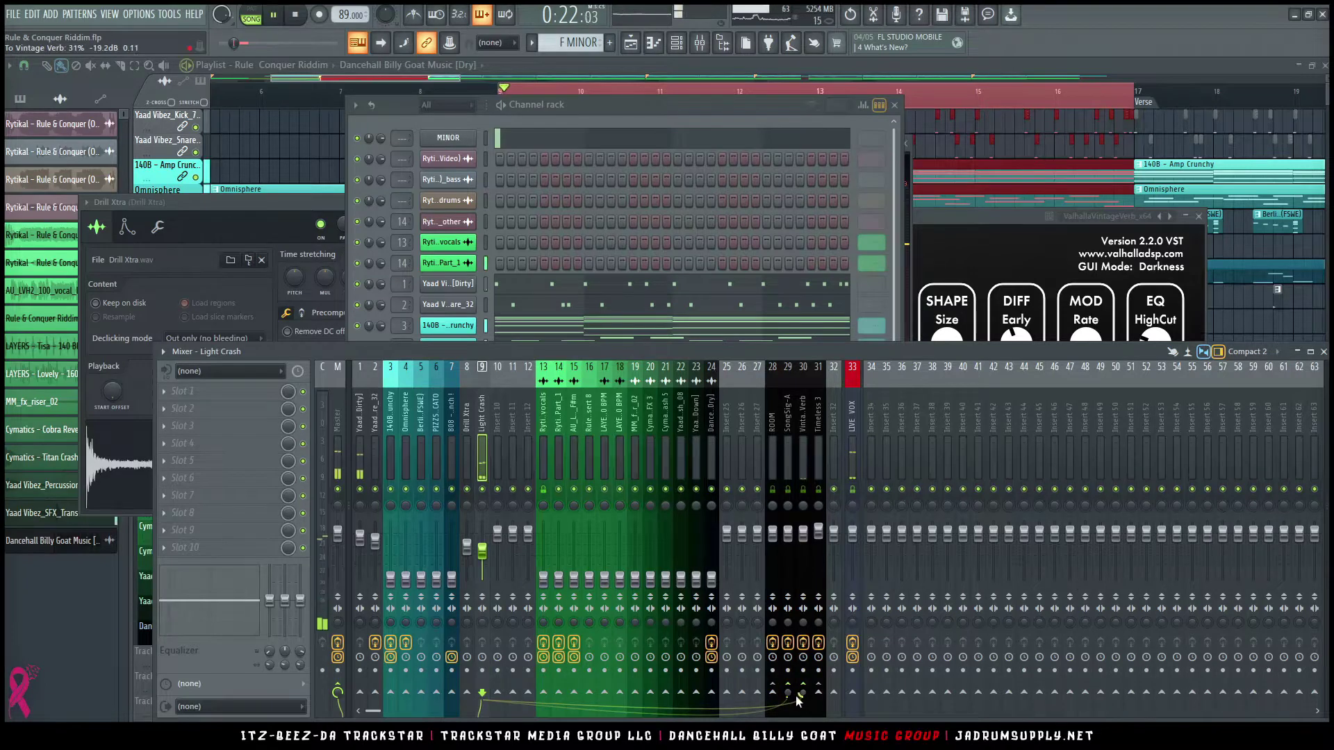
{"action": "key", "text": "space"}
{"action": "left_click_drag", "start_coordinate": [802, 694], "coordinate": [802, 684]}
{"action": "key", "text": "space"}
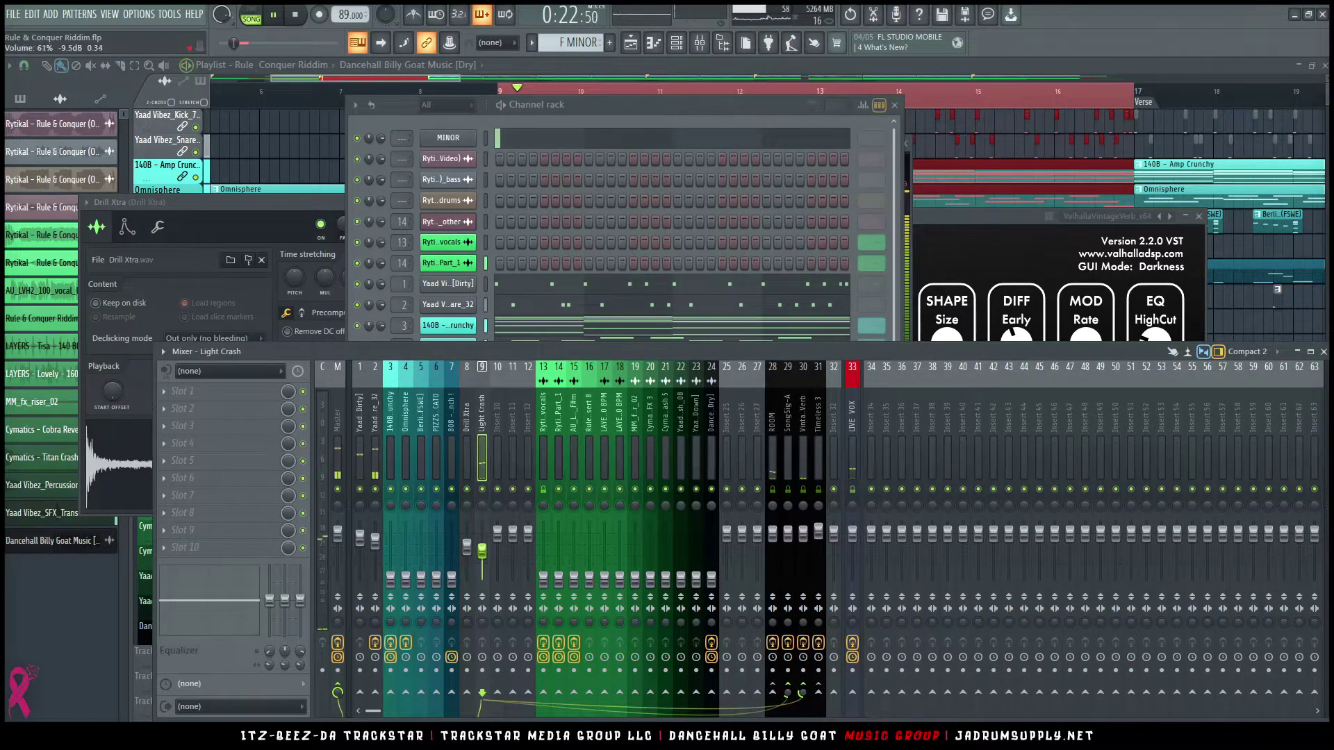
Step: Load the stereo FabFilter Pro-Q 3 into the Light Crash track's first effect slot and raise its low cut to above 1 kHz
{"action": "left_click", "coordinate": [223, 389]}
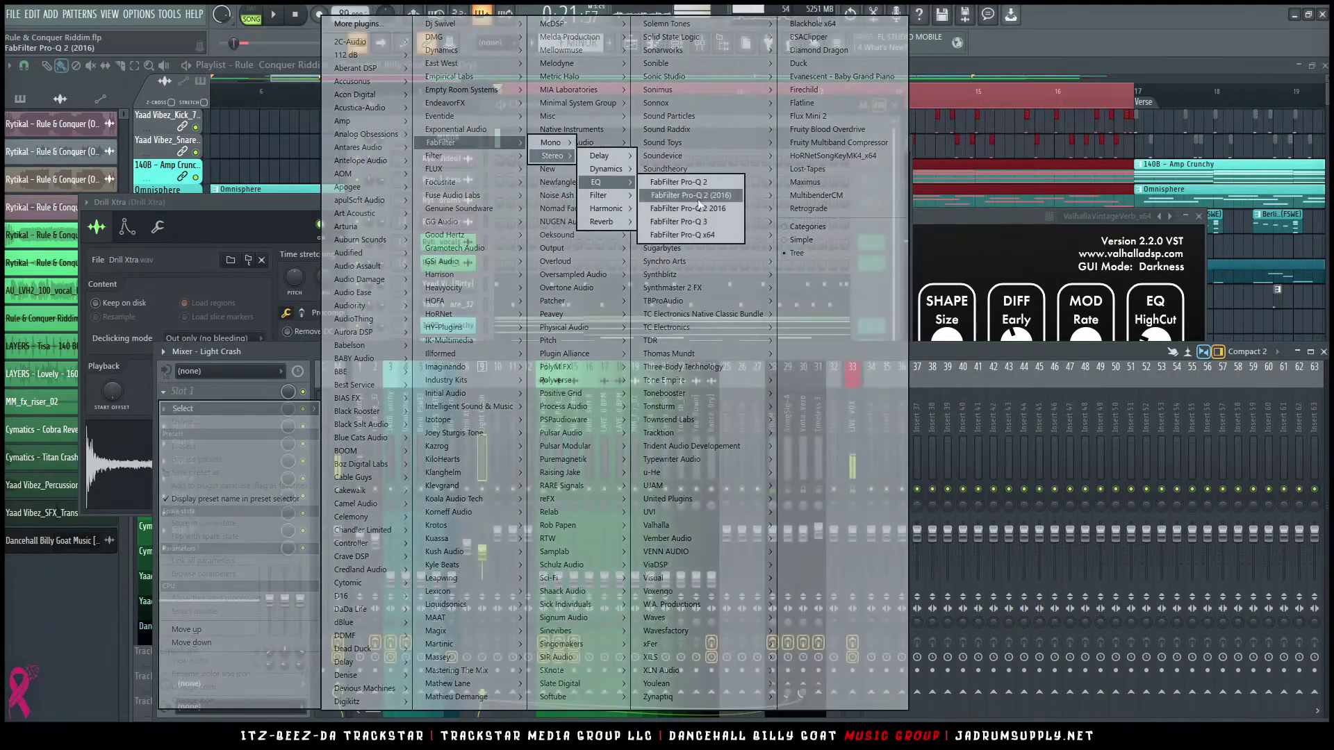
{"action": "left_click", "coordinate": [702, 223]}
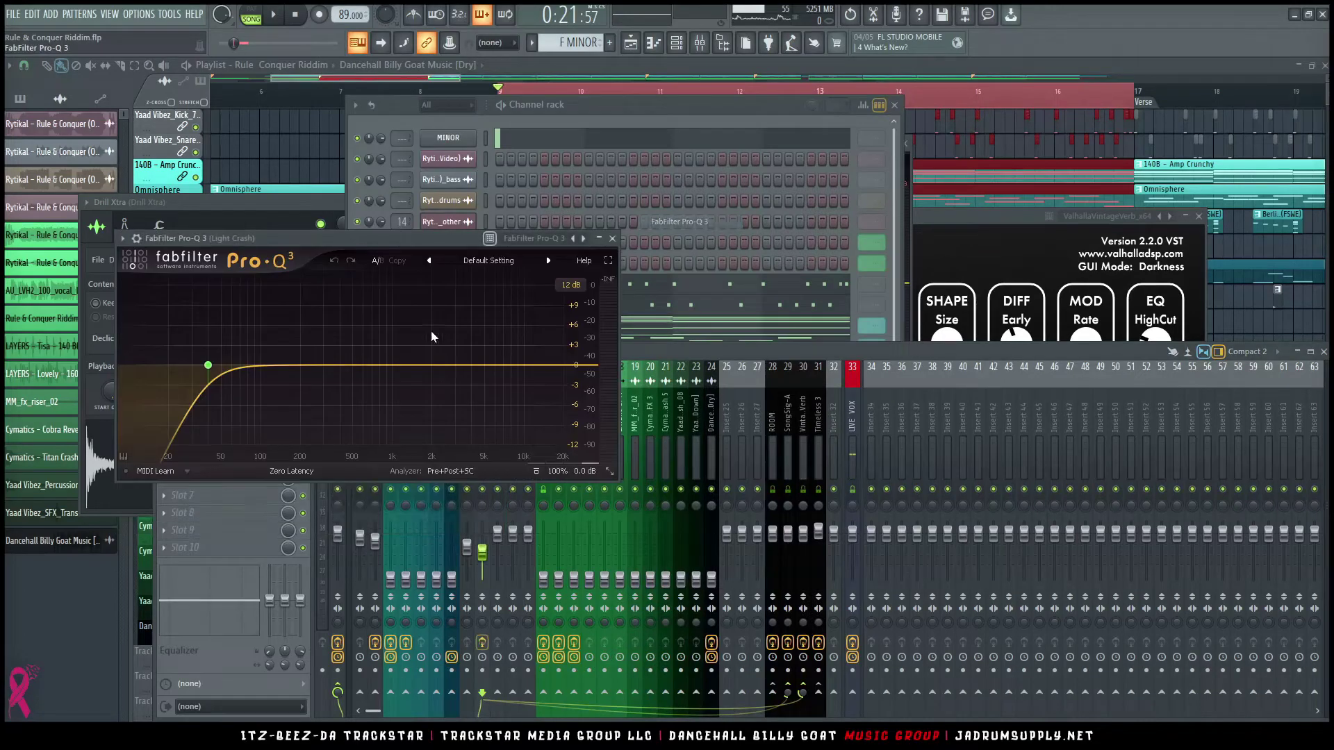
{"action": "scroll", "coordinate": [213, 374], "scroll_direction": "up", "scroll_amount": 2}
{"action": "left_click_drag", "start_coordinate": [209, 367], "coordinate": [409, 368]}
{"action": "key", "text": "space"}
{"action": "key", "text": "space"}
{"action": "left_click", "coordinate": [612, 238]}
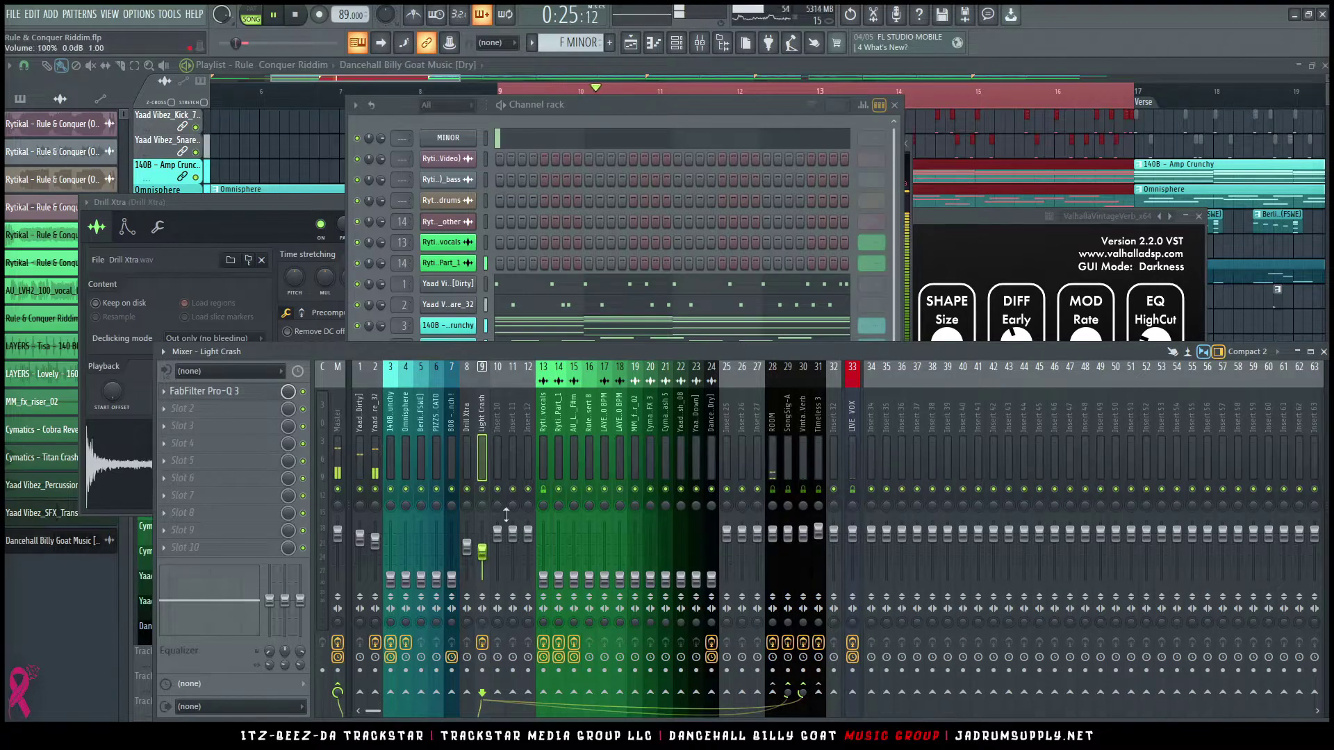
Step: Bring up the volume of the 808 - Launch ! mixer track from zero during playback
{"action": "left_click", "coordinate": [664, 106]}
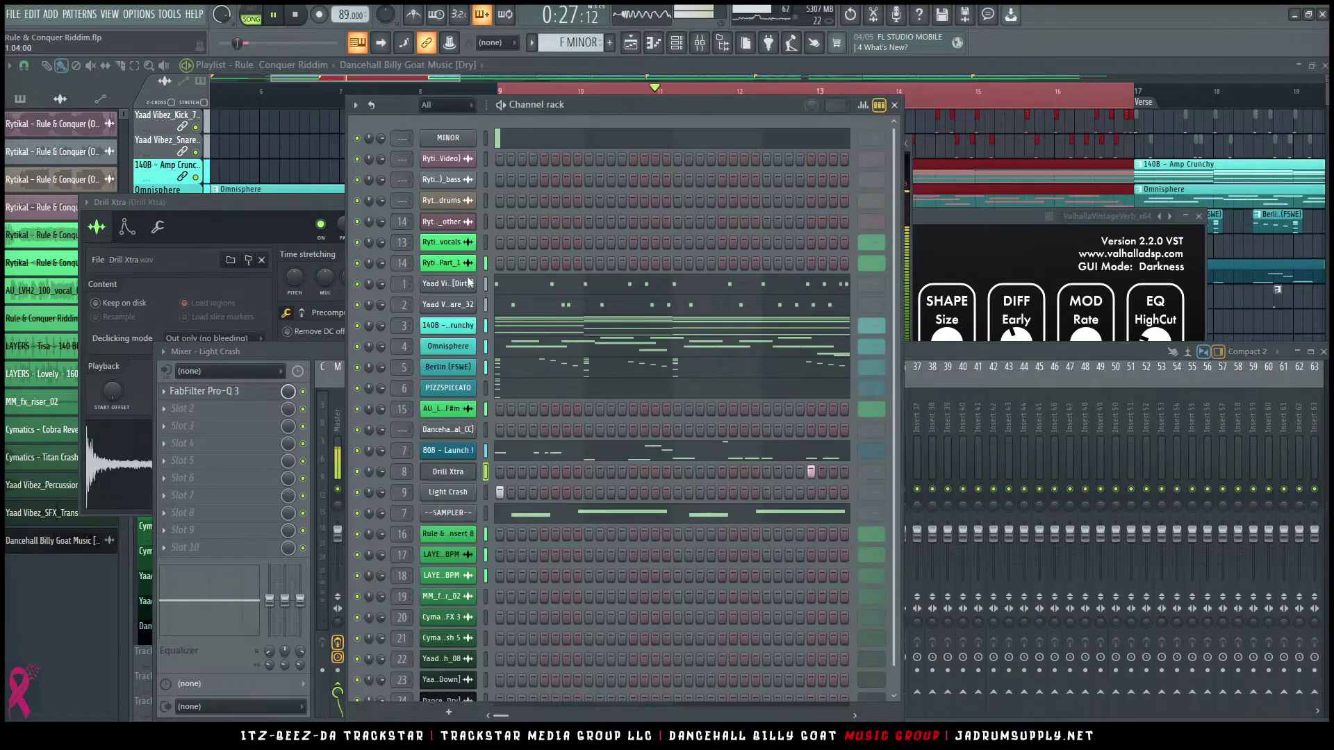
{"action": "left_click", "coordinate": [328, 345]}
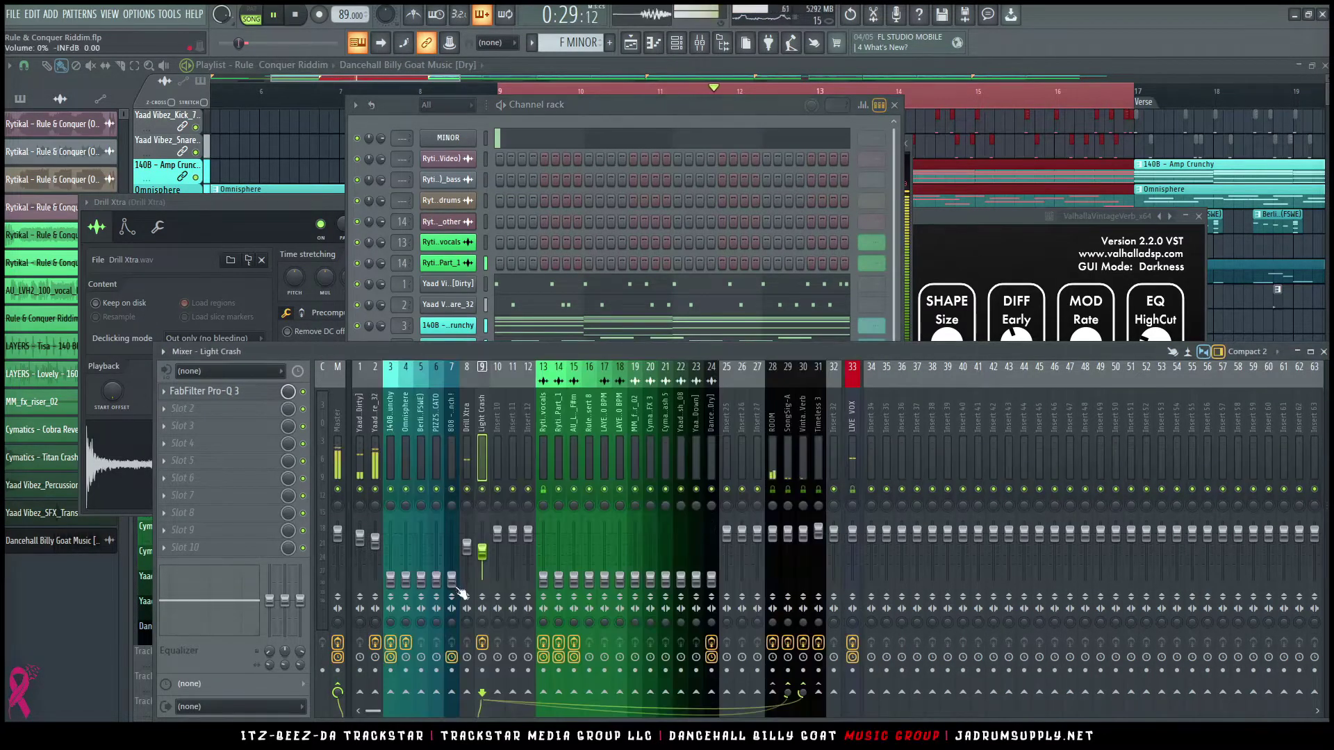
{"action": "left_click_drag", "start_coordinate": [452, 578], "coordinate": [451, 564]}
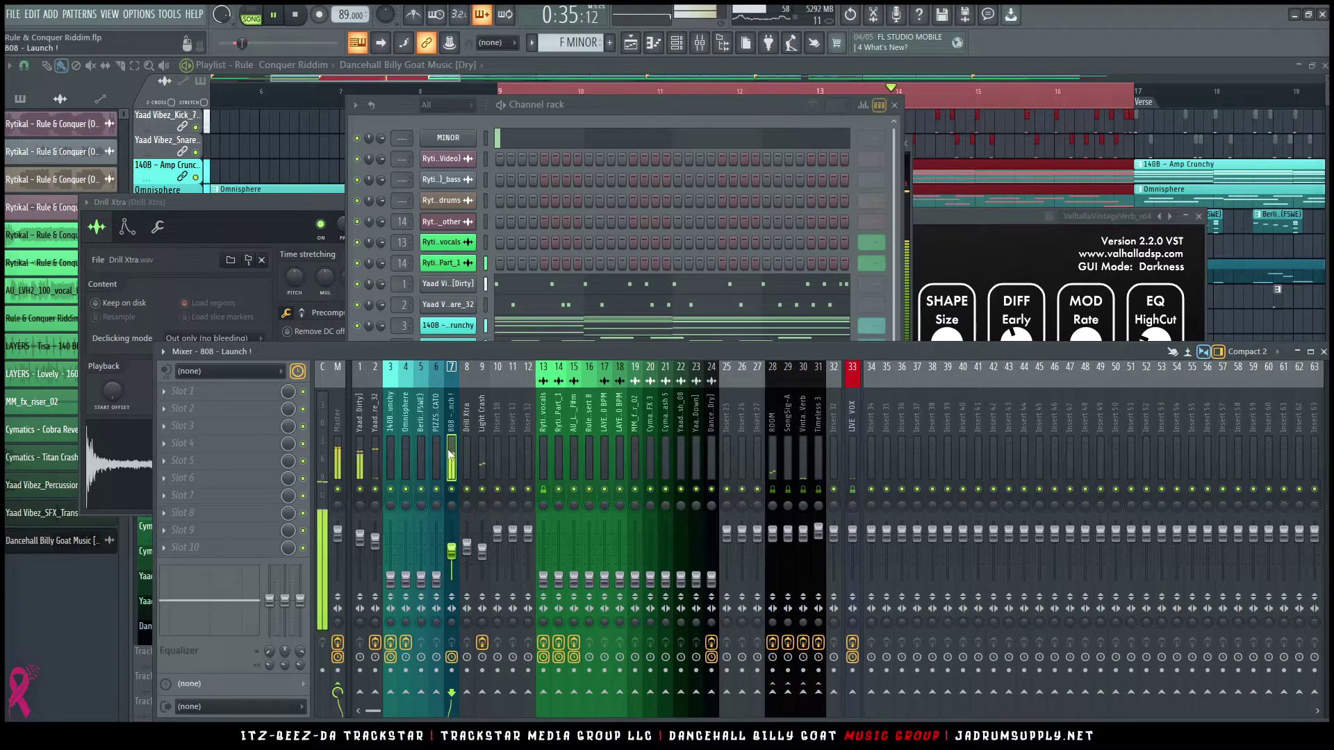
Step: Load the stereo FabFilter Pro-Q 3 equalizer into the first effect slot of the 808 - Launch ! mixer track
{"action": "left_click", "coordinate": [242, 392]}
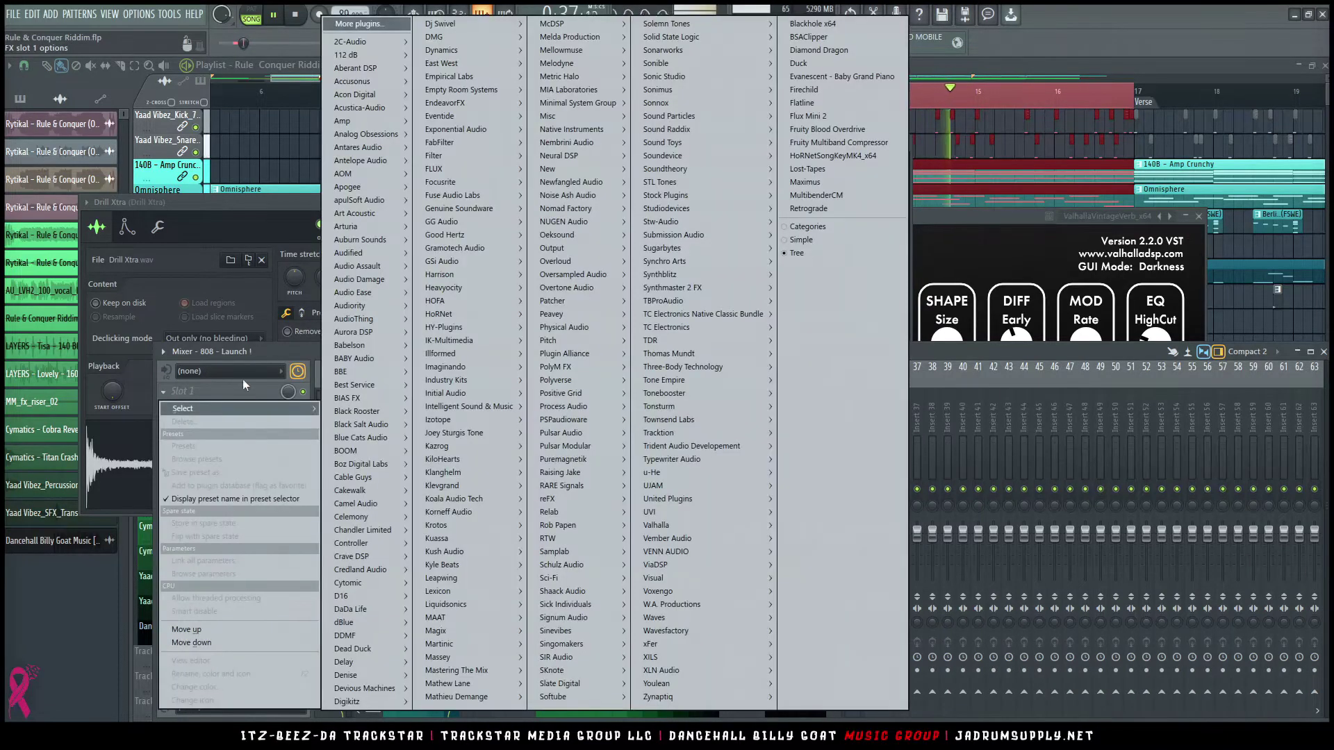
{"action": "mouse_move", "coordinate": [475, 142]}
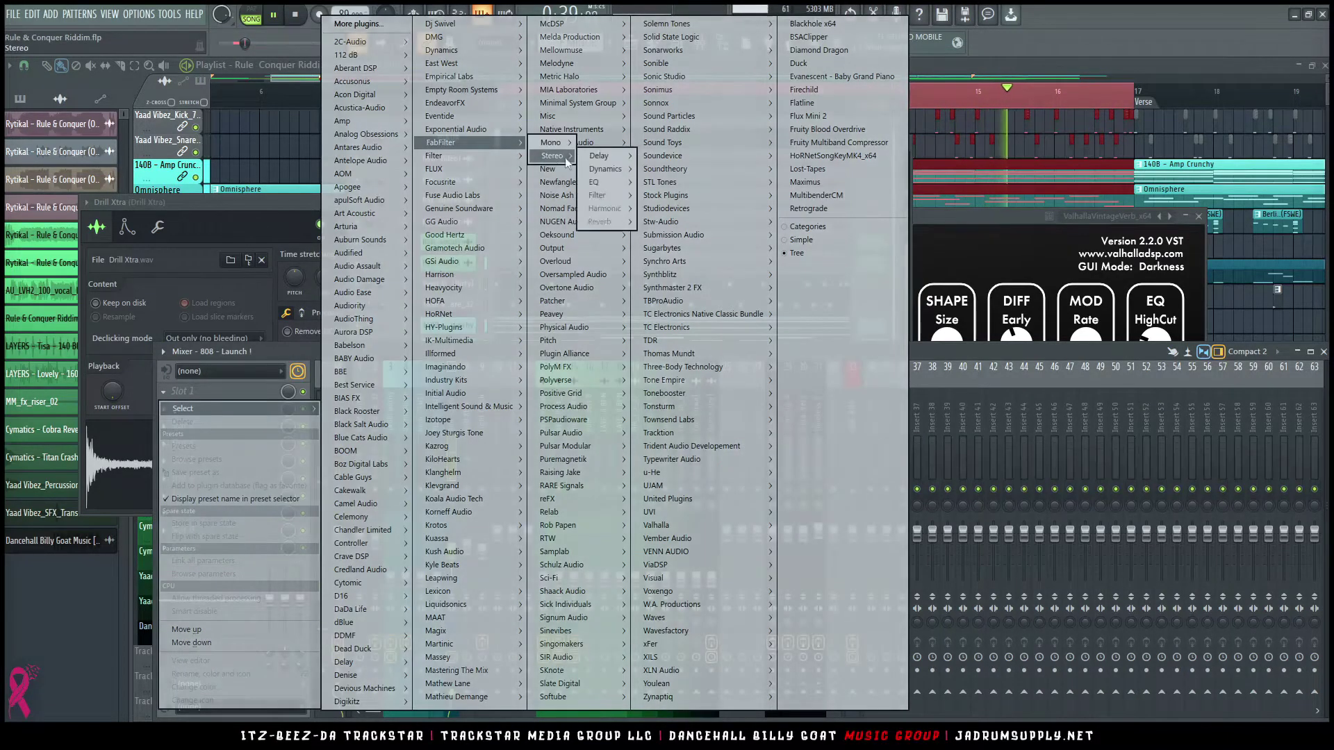
{"action": "mouse_move", "coordinate": [594, 182]}
{"action": "left_click", "coordinate": [686, 219]}
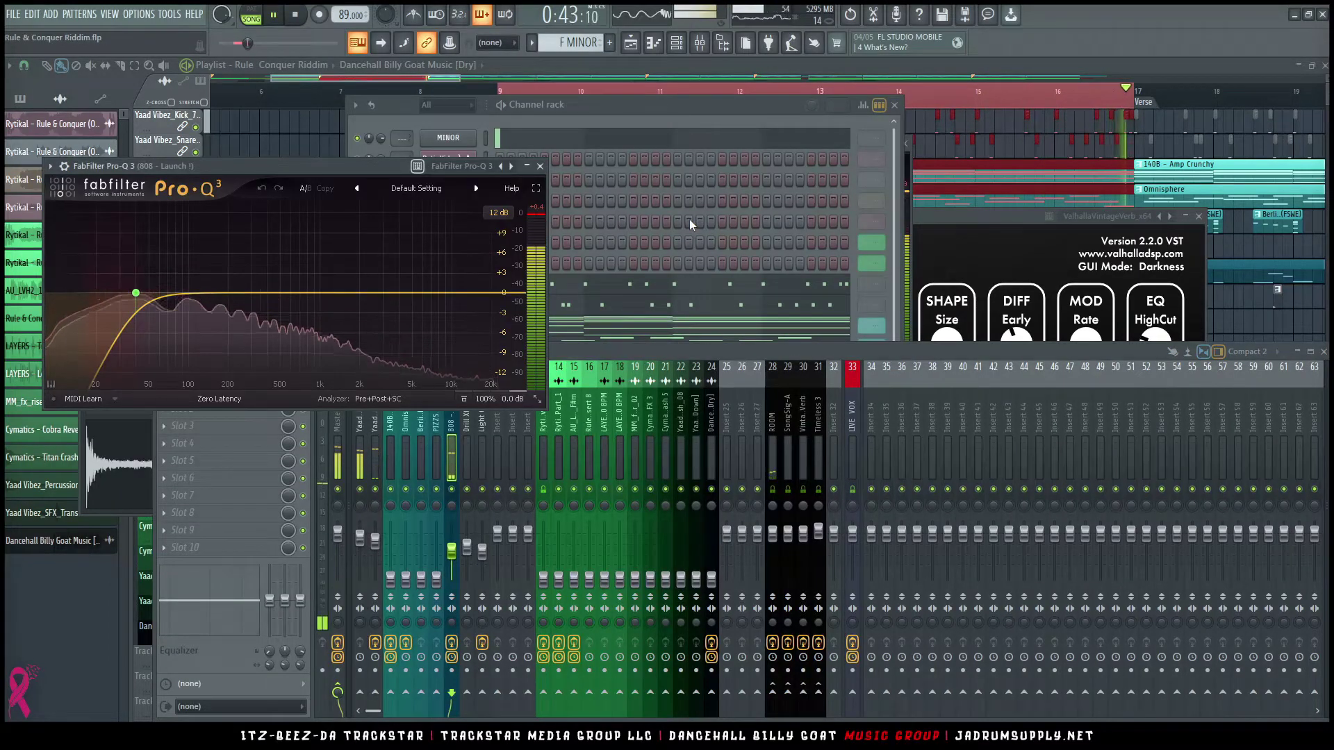
Step: Apply the 808 mud and rumble removal bass preset to the 808 track's EQ and set the track's volume to 65% (-8.4 dB)
{"action": "left_click", "coordinate": [410, 190]}
{"action": "mouse_move", "coordinate": [466, 212]}
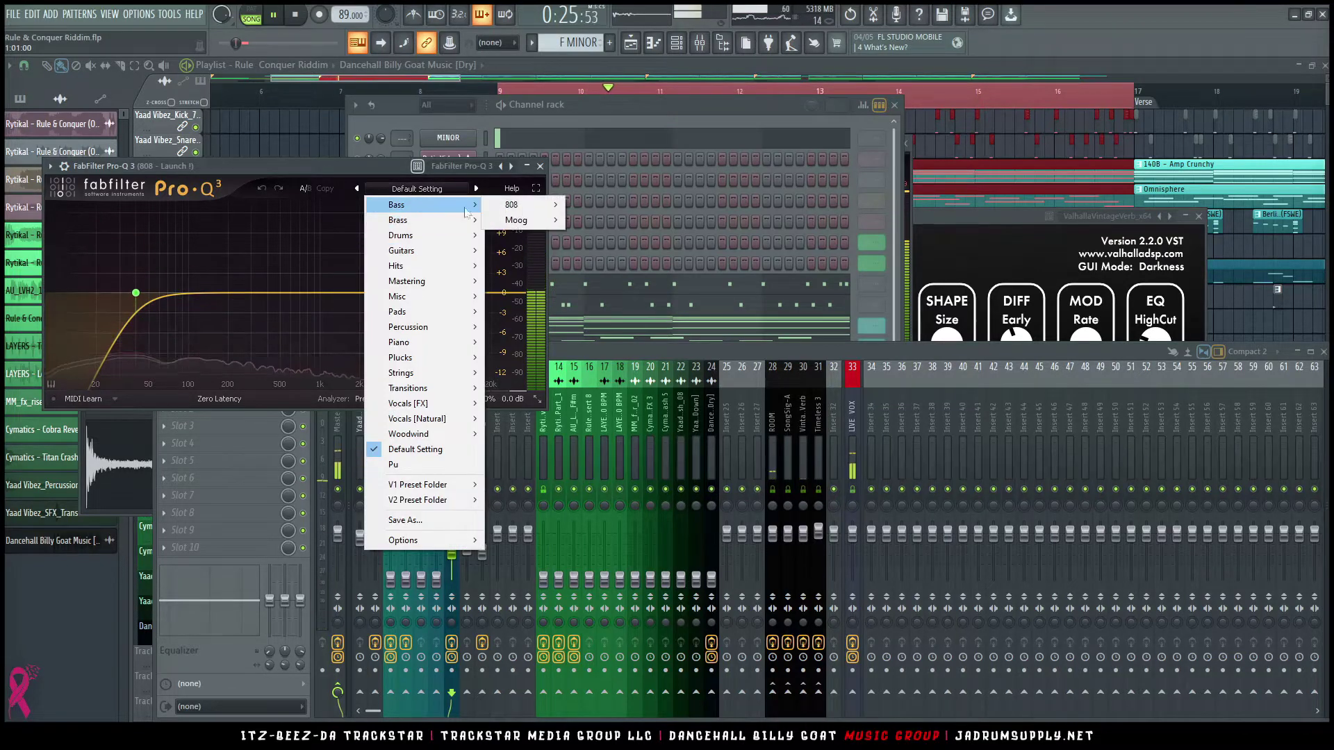
{"action": "mouse_move", "coordinate": [560, 213]}
{"action": "left_click", "coordinate": [653, 206]}
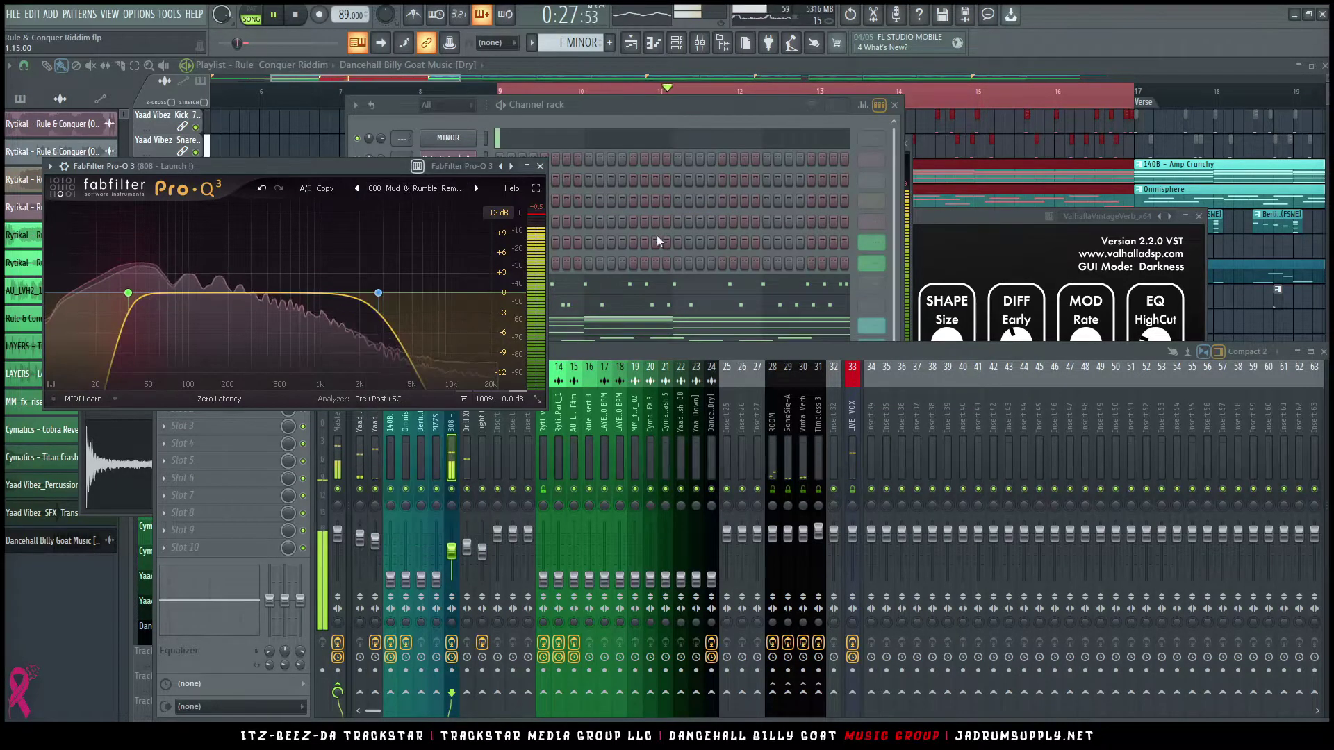
{"action": "left_click_drag", "start_coordinate": [452, 570], "coordinate": [452, 548]}
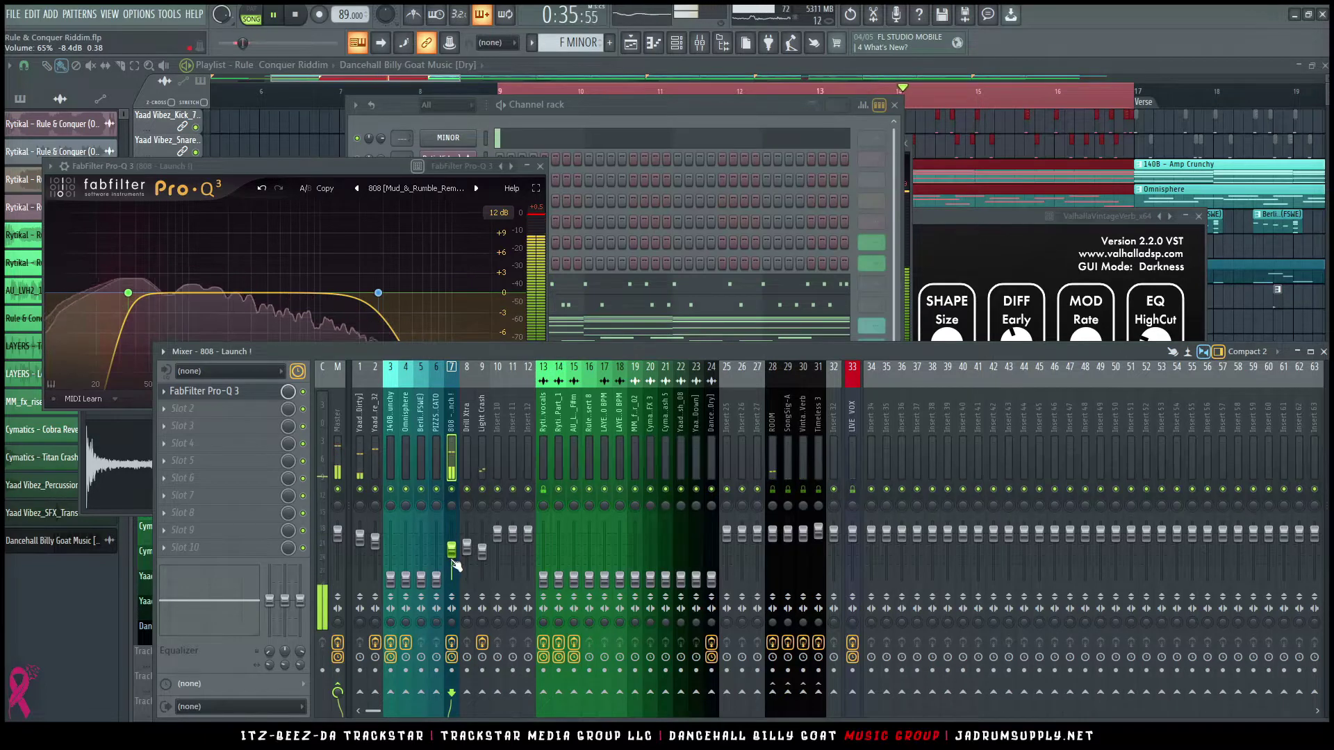
Step: Raise the 808 - Launch ! track's volume to -8.1 dB and route the Yaad Vibez_Kick_7 track to it as a sidechain
{"action": "left_click_drag", "start_coordinate": [452, 551], "coordinate": [452, 548]}
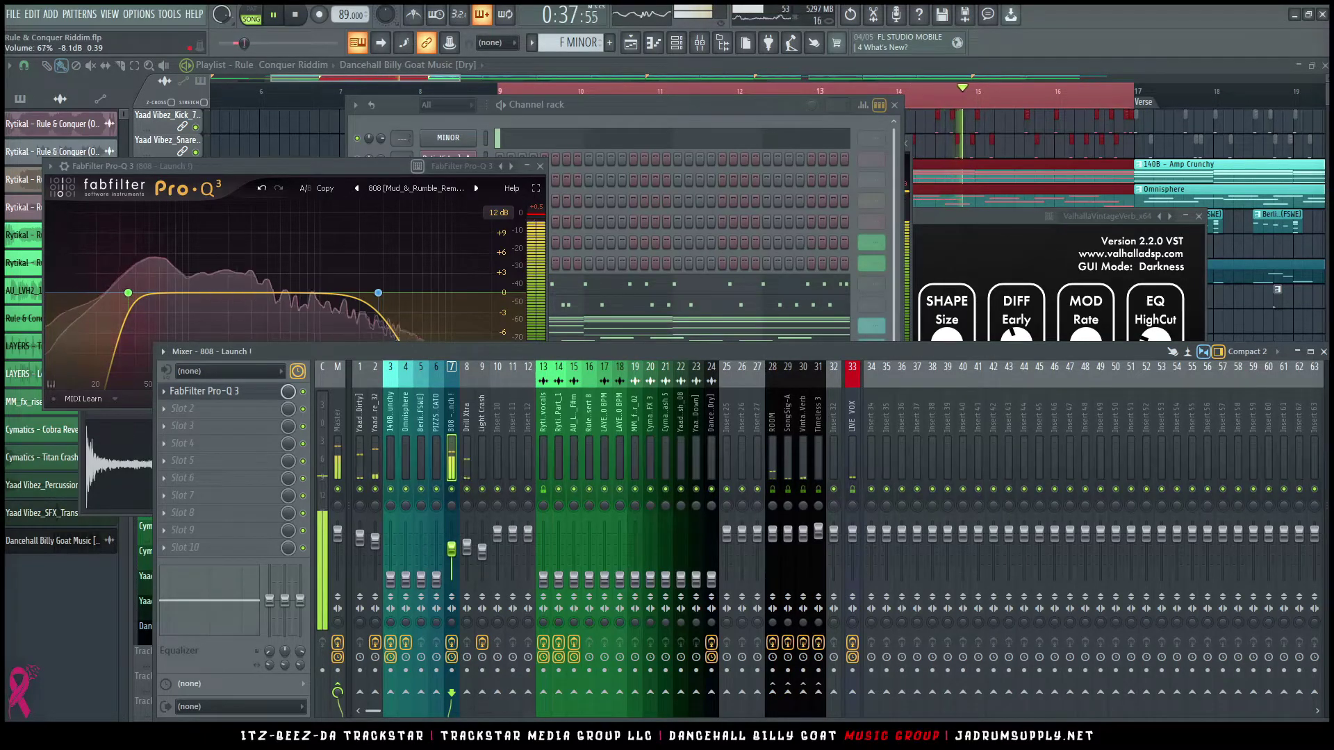
{"action": "left_click", "coordinate": [361, 465]}
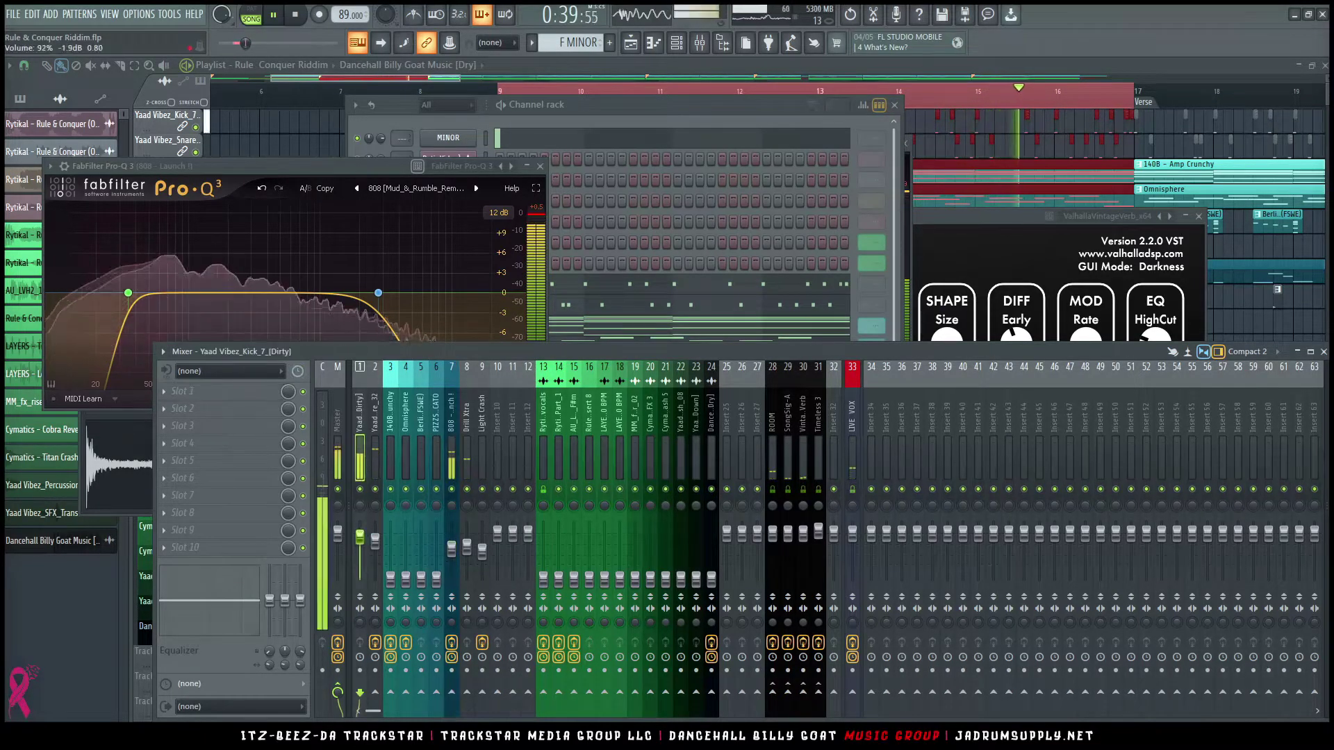
{"action": "left_click", "coordinate": [462, 548]}
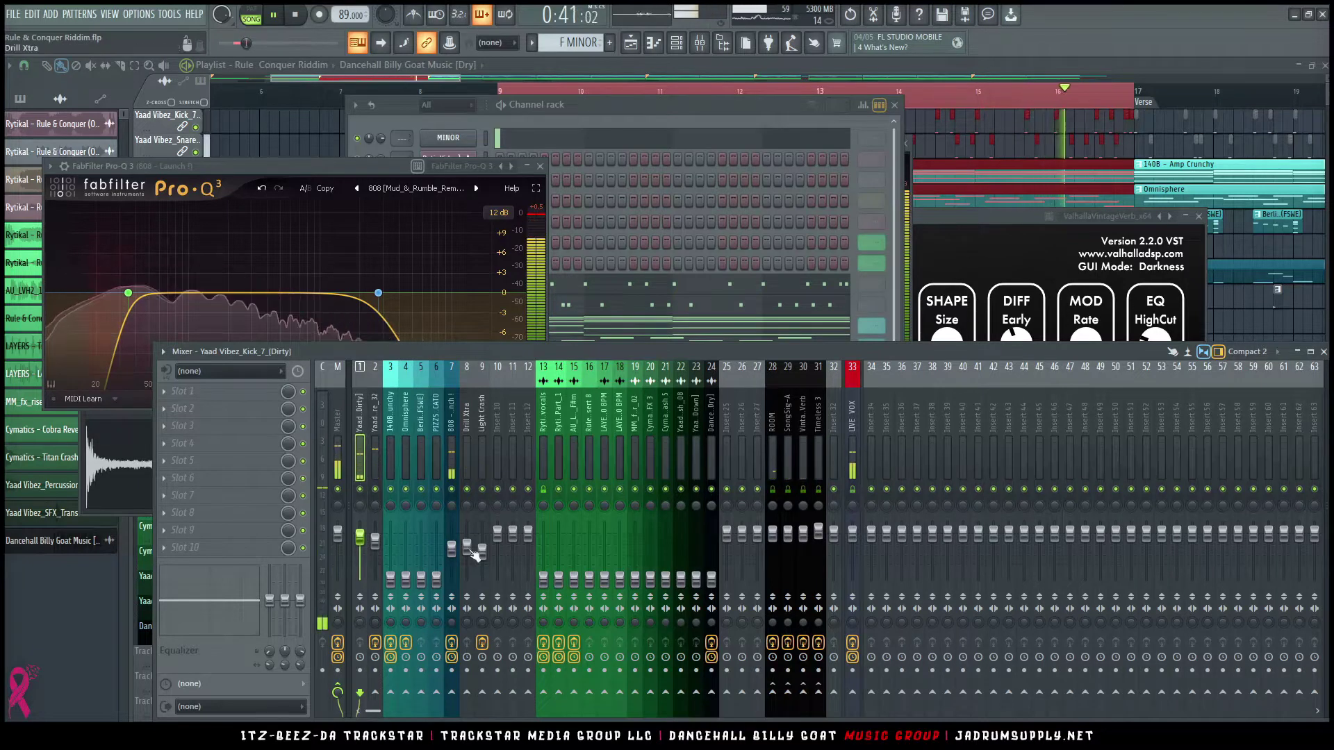
{"action": "right_click", "coordinate": [460, 686]}
{"action": "left_click", "coordinate": [361, 471]}
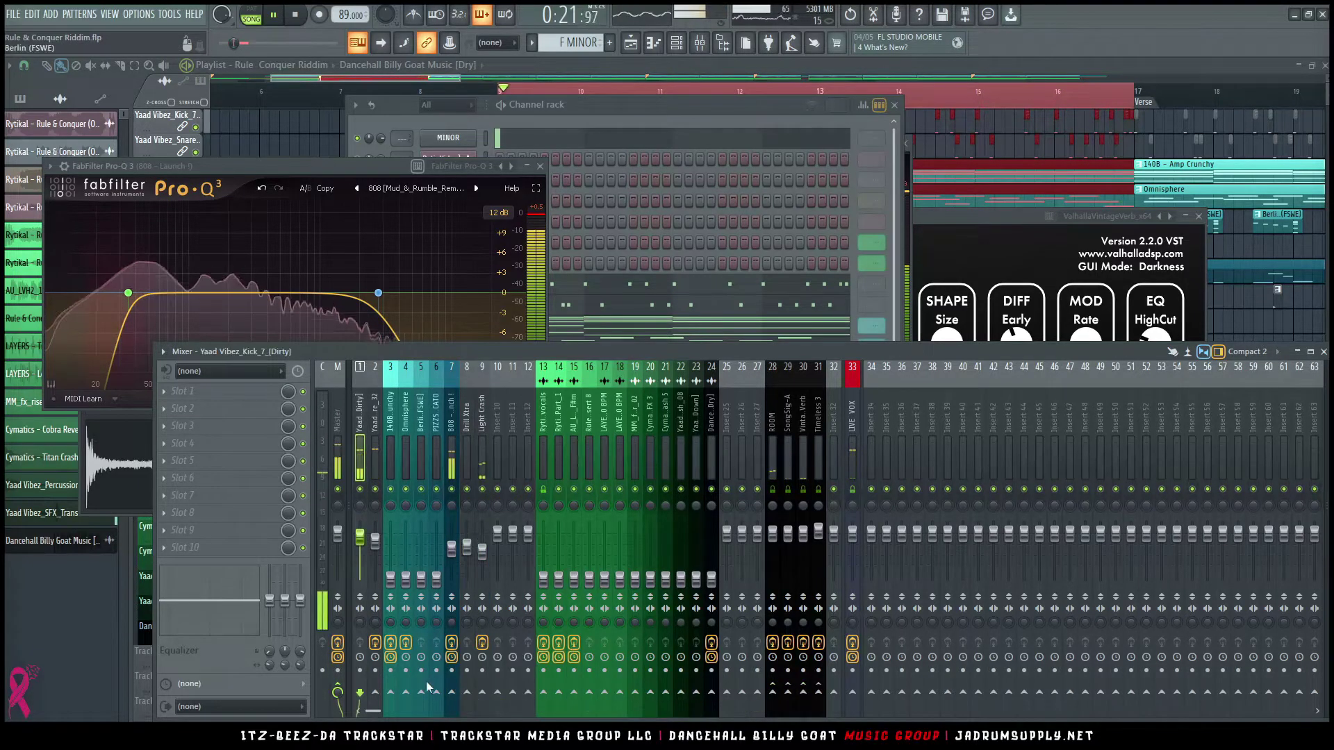
{"action": "right_click", "coordinate": [453, 692]}
{"action": "left_click", "coordinate": [486, 689]}
Step: Load another stereo FabFilter Pro-Q 3 into the second effect slot of the 808 - Launch ! track
{"action": "left_click", "coordinate": [451, 462]}
{"action": "left_click", "coordinate": [230, 409]}
{"action": "mouse_move", "coordinate": [295, 407]}
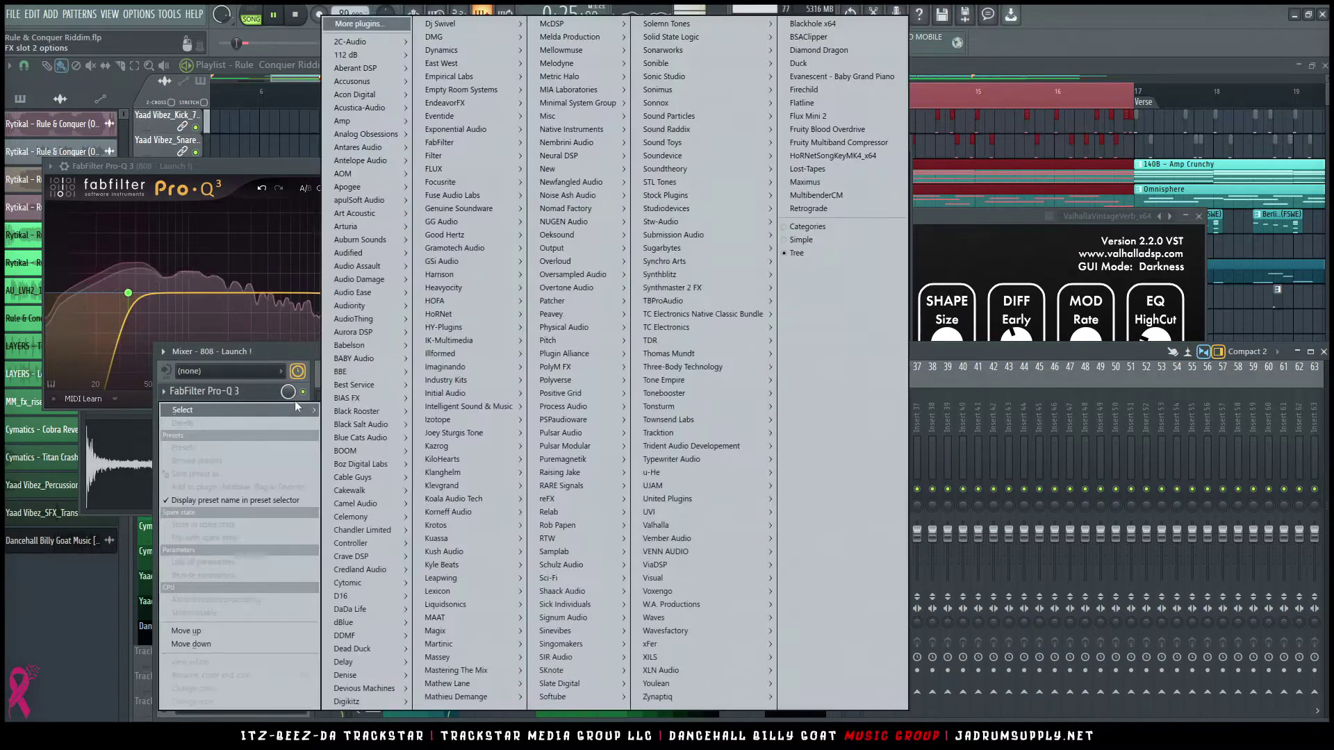
{"action": "mouse_move", "coordinate": [481, 144]}
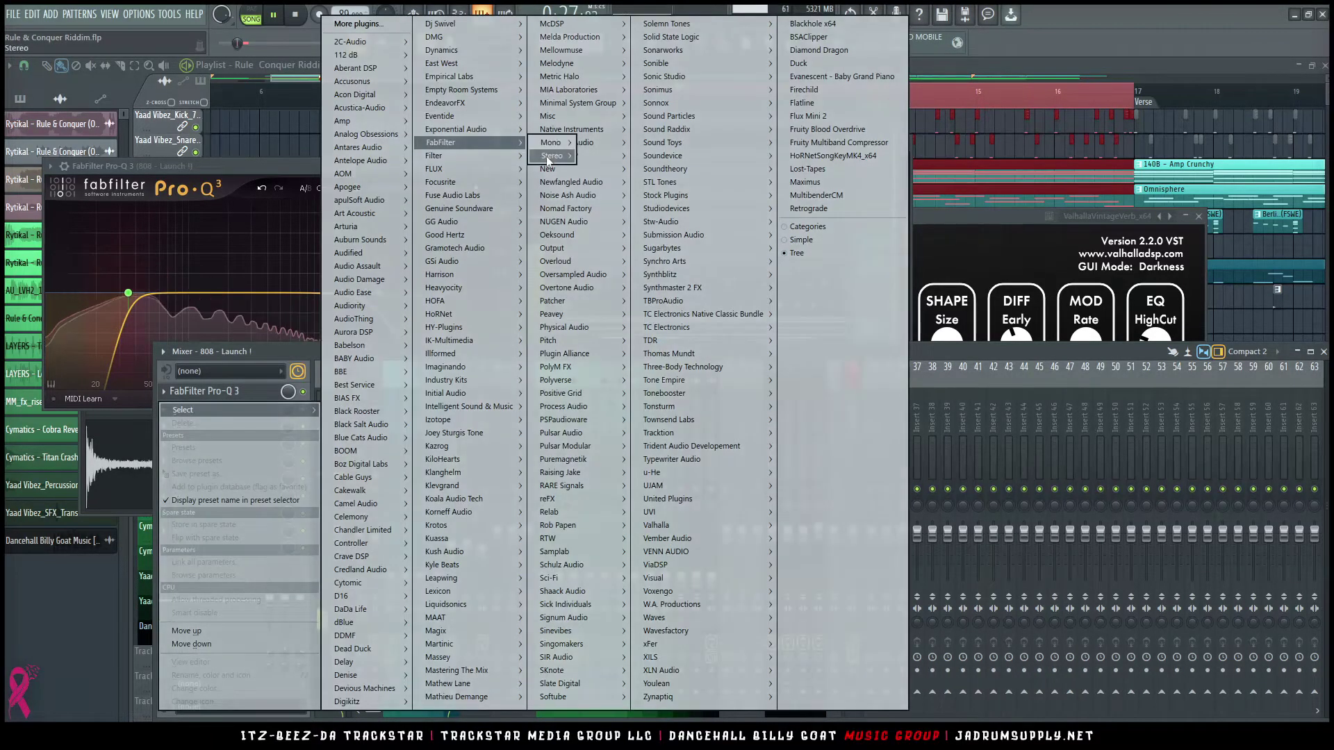
{"action": "mouse_move", "coordinate": [552, 155]}
{"action": "mouse_move", "coordinate": [597, 182]}
{"action": "left_click", "coordinate": [703, 223]}
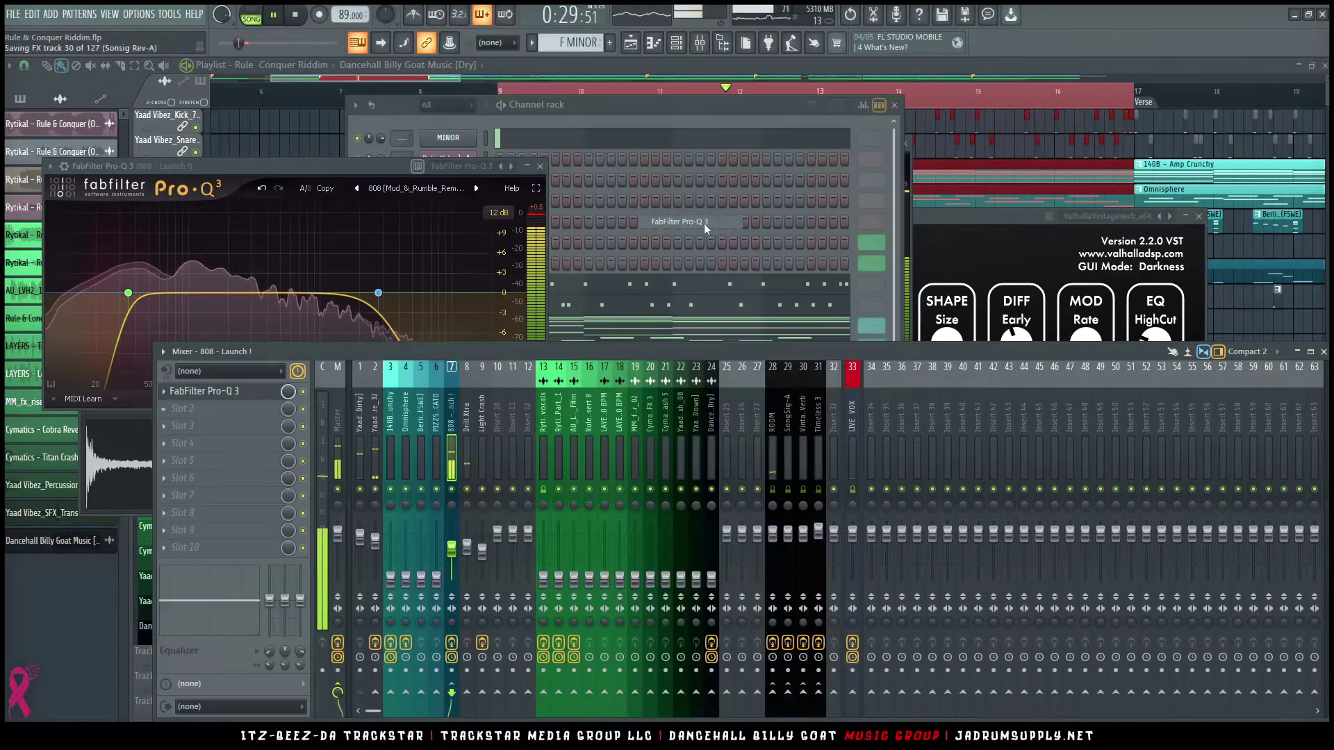
{"action": "left_click_drag", "start_coordinate": [308, 188], "coordinate": [659, 178]}
Step: Replace the plugin in the 808 track's second effect slot with the stereo FabFilter Pro-C 2 compressor
{"action": "left_click", "coordinate": [166, 412]}
{"action": "mouse_move", "coordinate": [170, 411]}
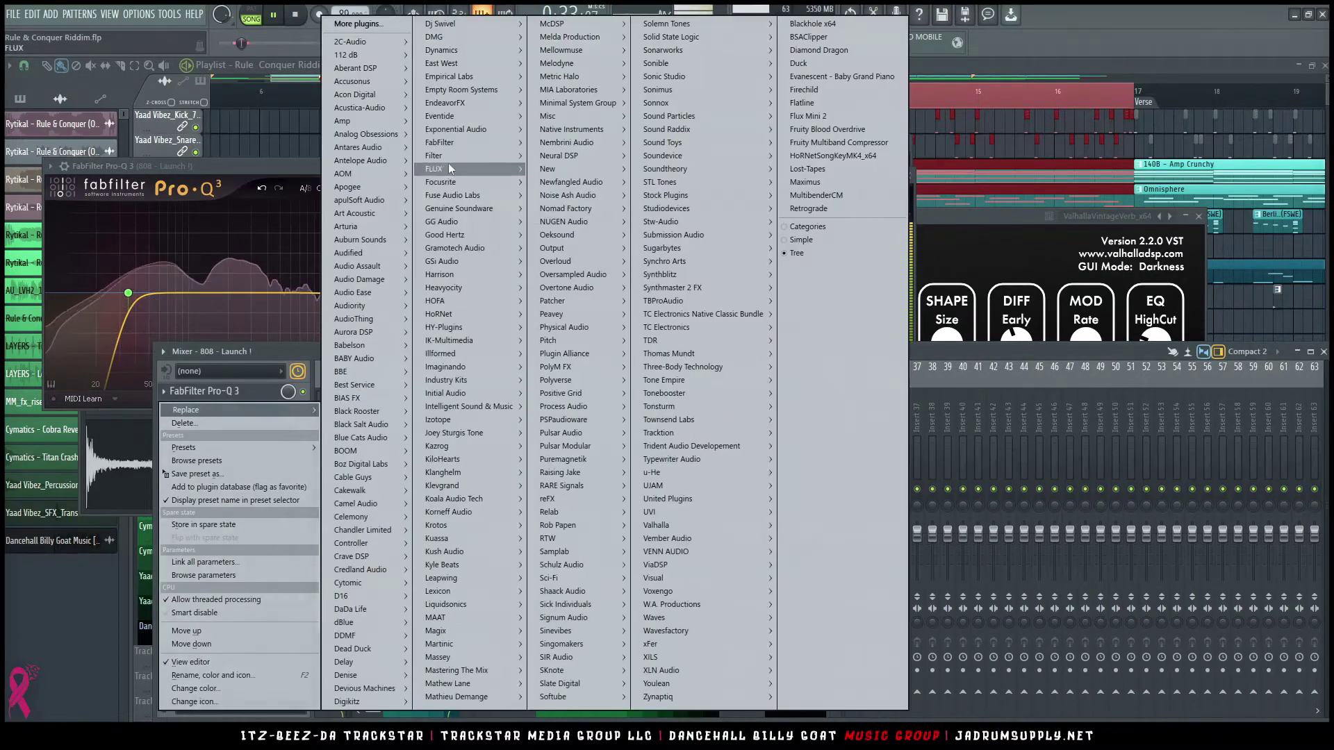
{"action": "mouse_move", "coordinate": [550, 156]}
{"action": "mouse_move", "coordinate": [604, 172]}
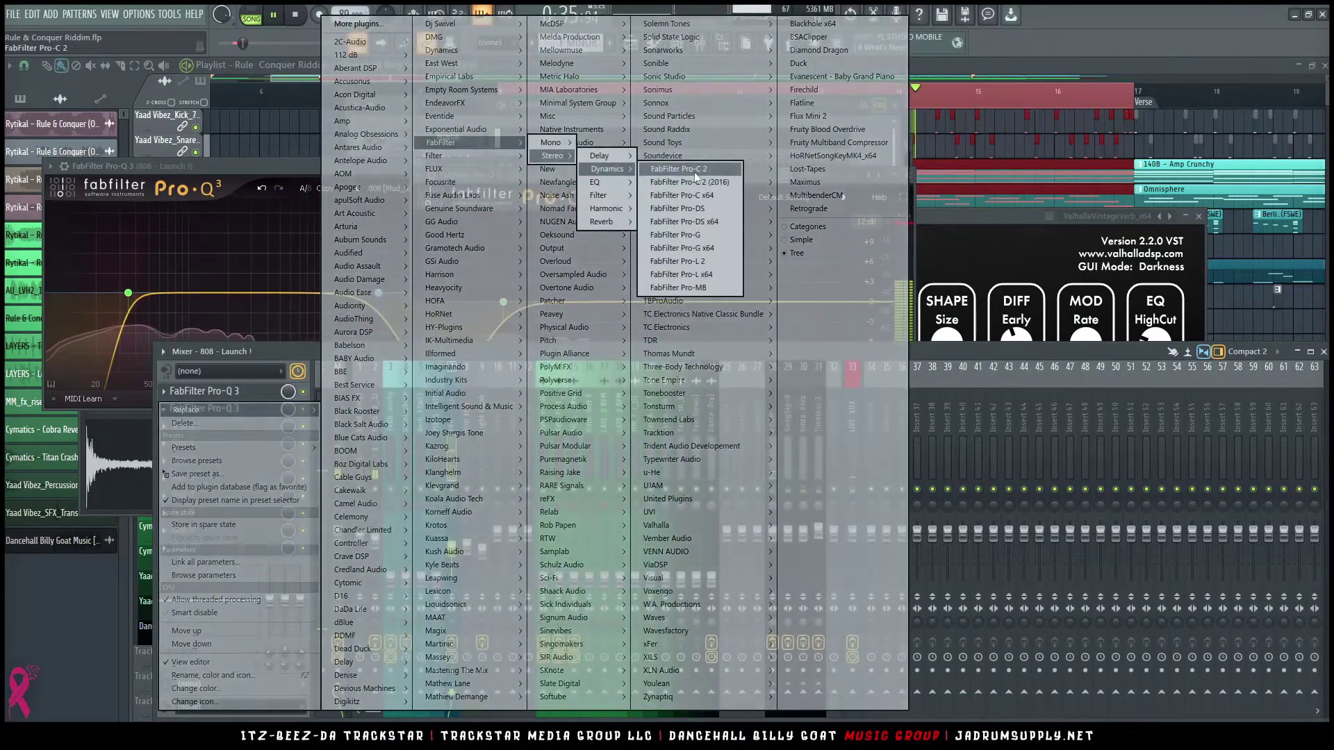
{"action": "left_click", "coordinate": [694, 172]}
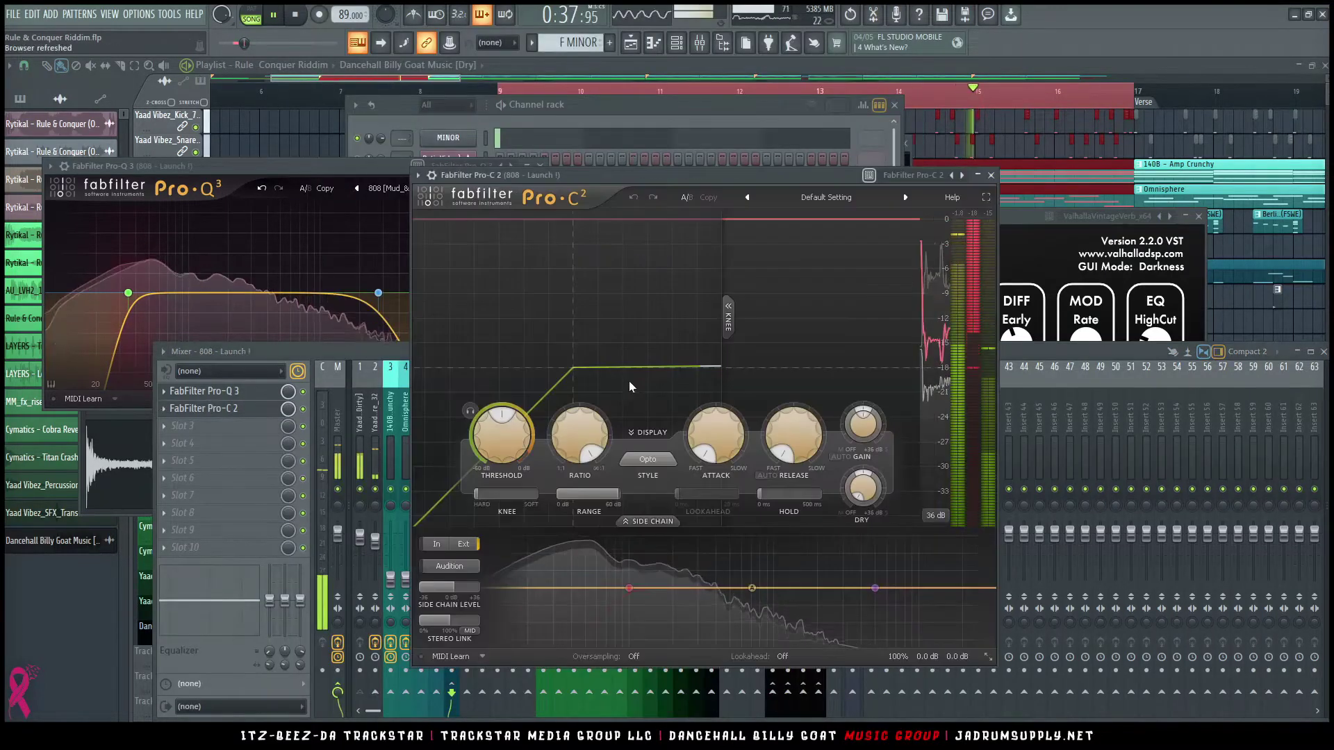
Step: Map the Pro-C 2's stereo side chain input to the kick track in its processing settings and return to the plugin editor
{"action": "left_click", "coordinate": [432, 175]}
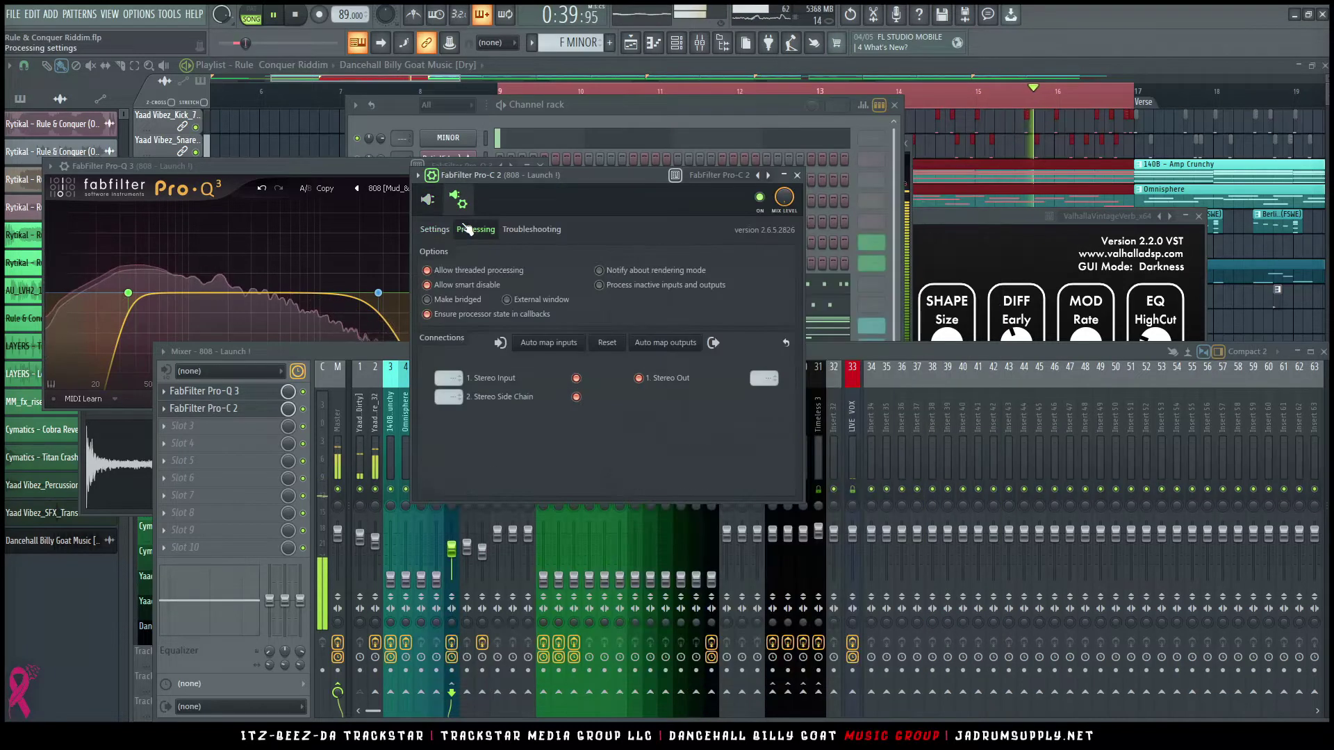
{"action": "right_click", "coordinate": [449, 395]}
{"action": "left_click", "coordinate": [487, 418]}
{"action": "left_click", "coordinate": [427, 200]}
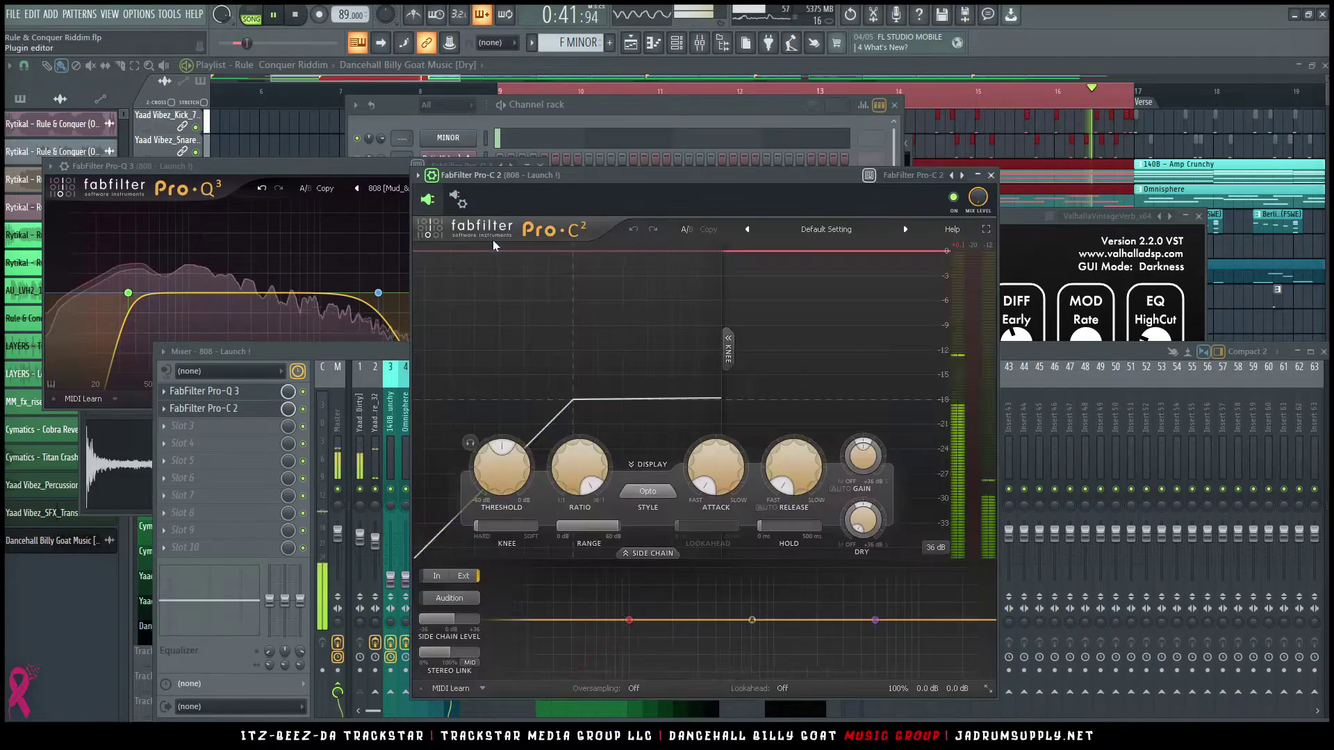
Step: Raise the Pro-C 2's threshold to about -12 dB and set the 808 track's volume to 67% (-7.9 dB)
{"action": "left_click_drag", "start_coordinate": [658, 176], "coordinate": [623, 73]}
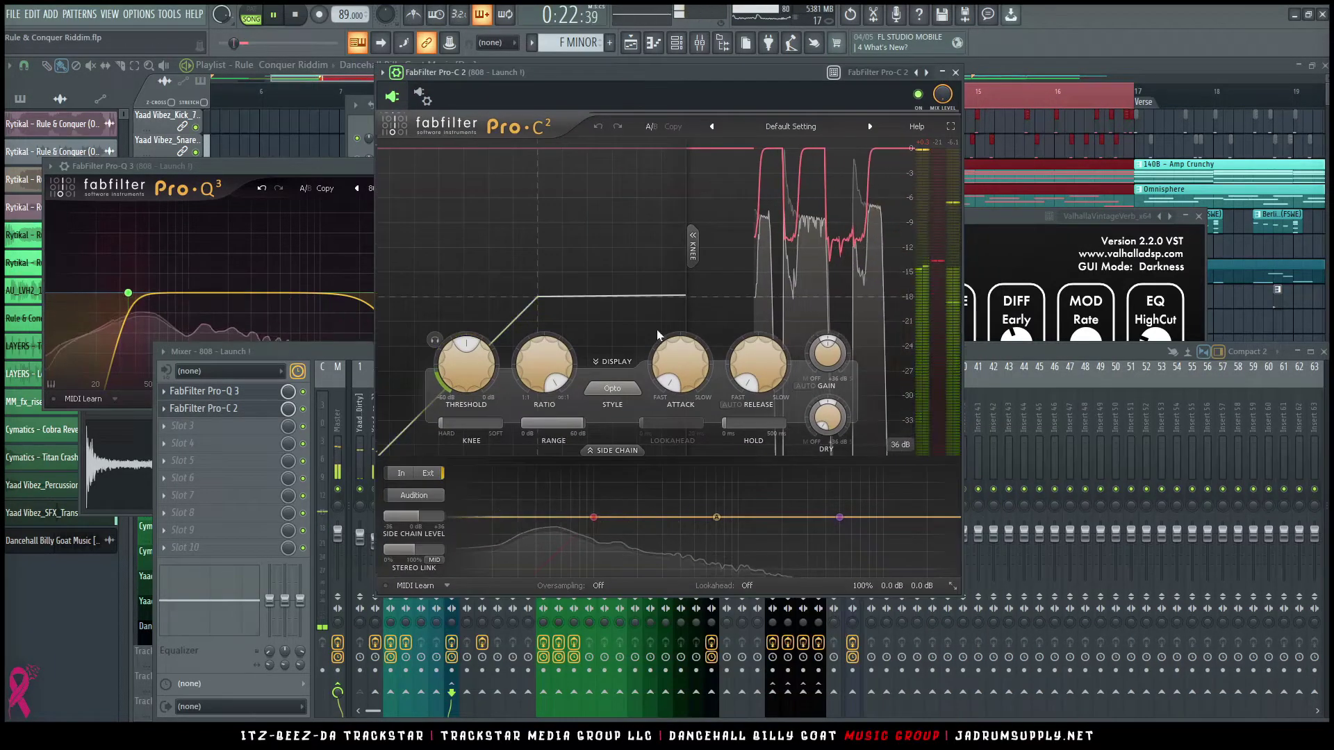
{"action": "scroll", "coordinate": [475, 383], "scroll_direction": "up", "scroll_amount": 6}
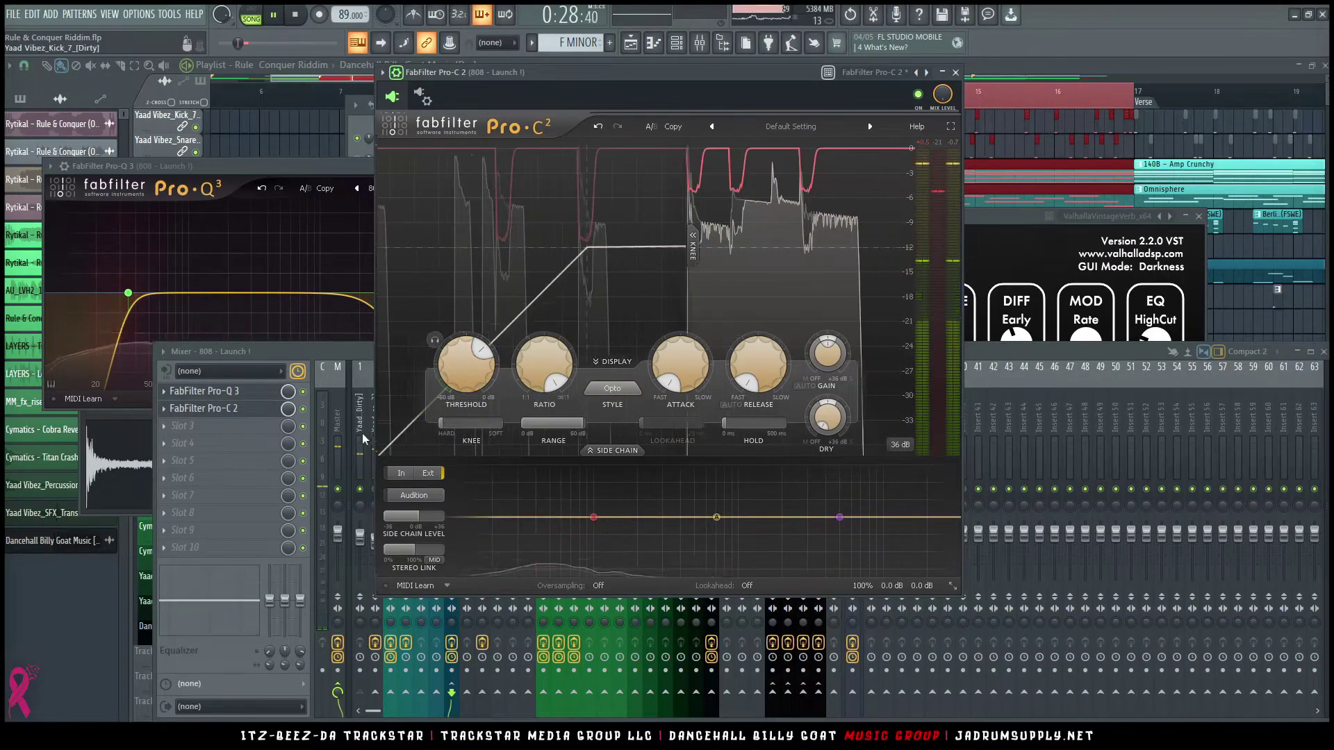
{"action": "left_click", "coordinate": [357, 522]}
{"action": "left_click", "coordinate": [375, 540]}
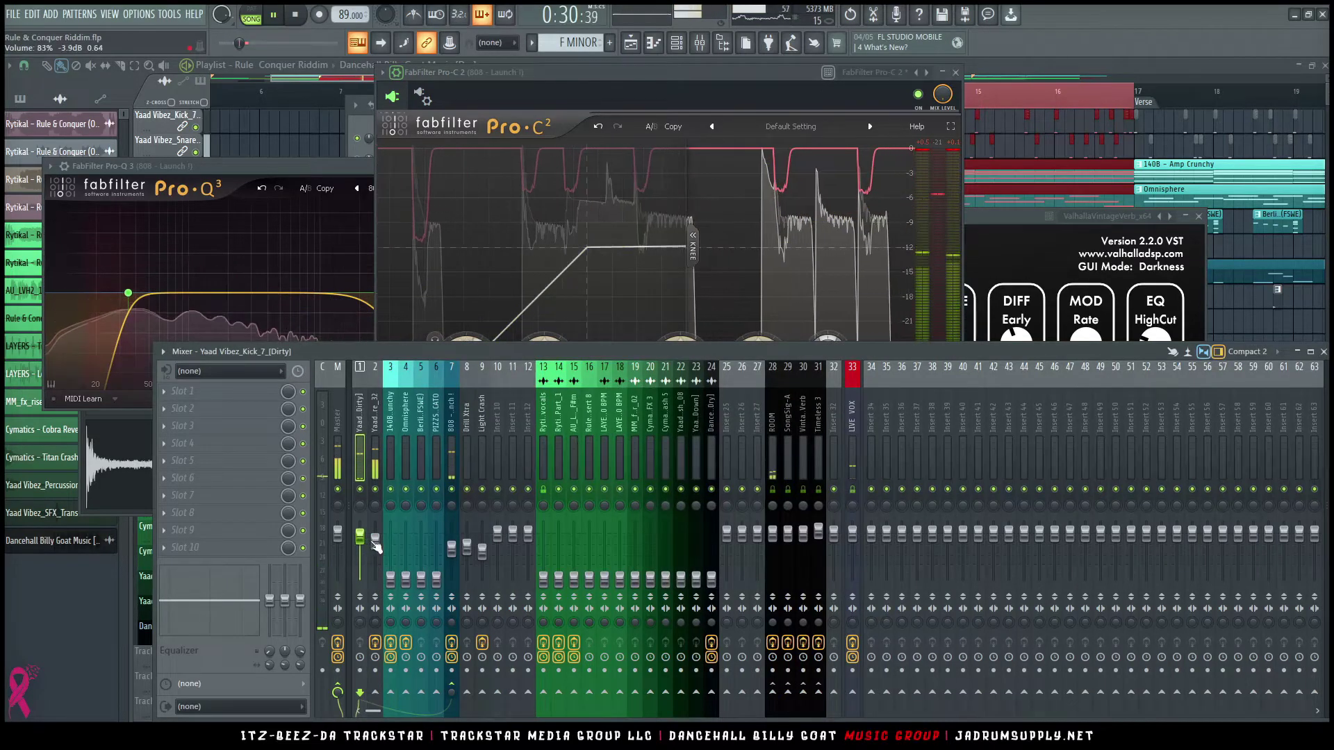
{"action": "left_click", "coordinate": [452, 547]}
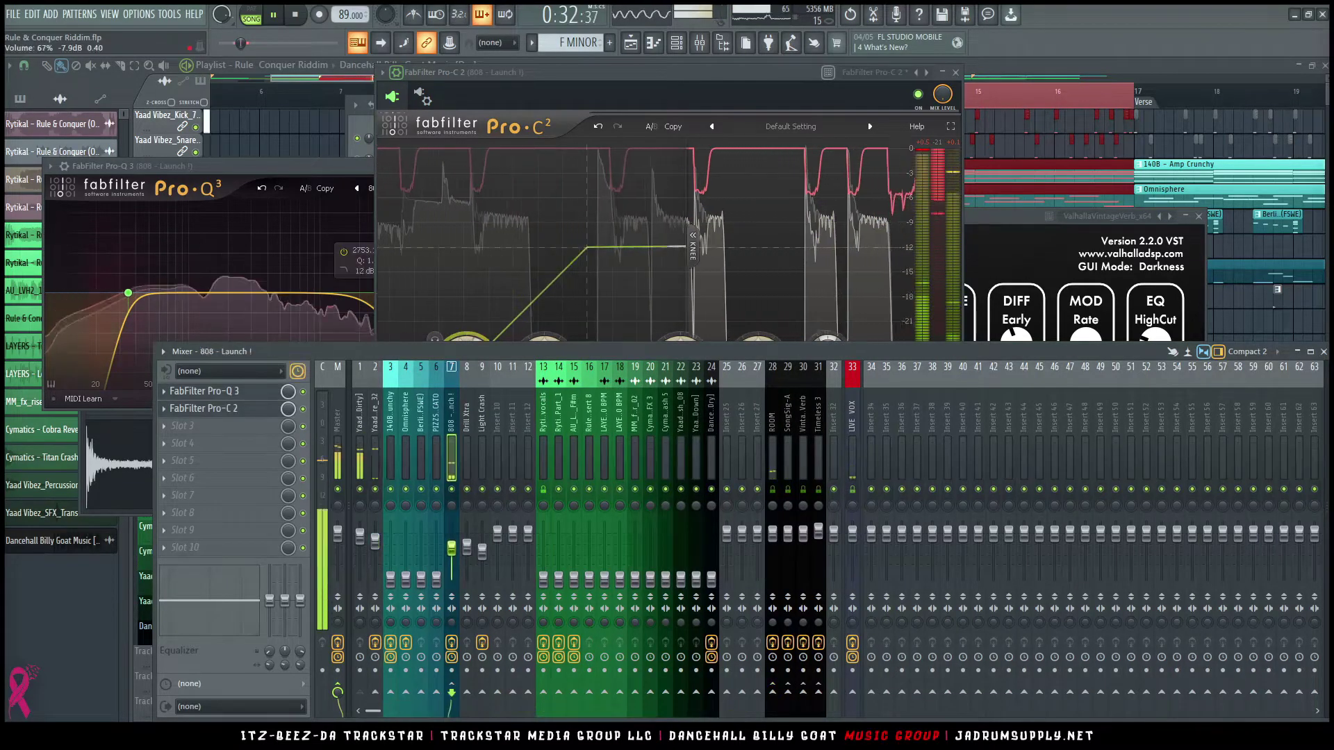
Step: Restart the chorus playback and bring the LAYERS - Lovely - 160 BPM mixer track up to 42% volume (-15.1 dB)
{"action": "left_click", "coordinate": [666, 445]}
{"action": "key", "text": "space"}
{"action": "left_click", "coordinate": [1251, 299]}
{"action": "scroll", "coordinate": [848, 298], "scroll_direction": "down", "scroll_amount": 2}
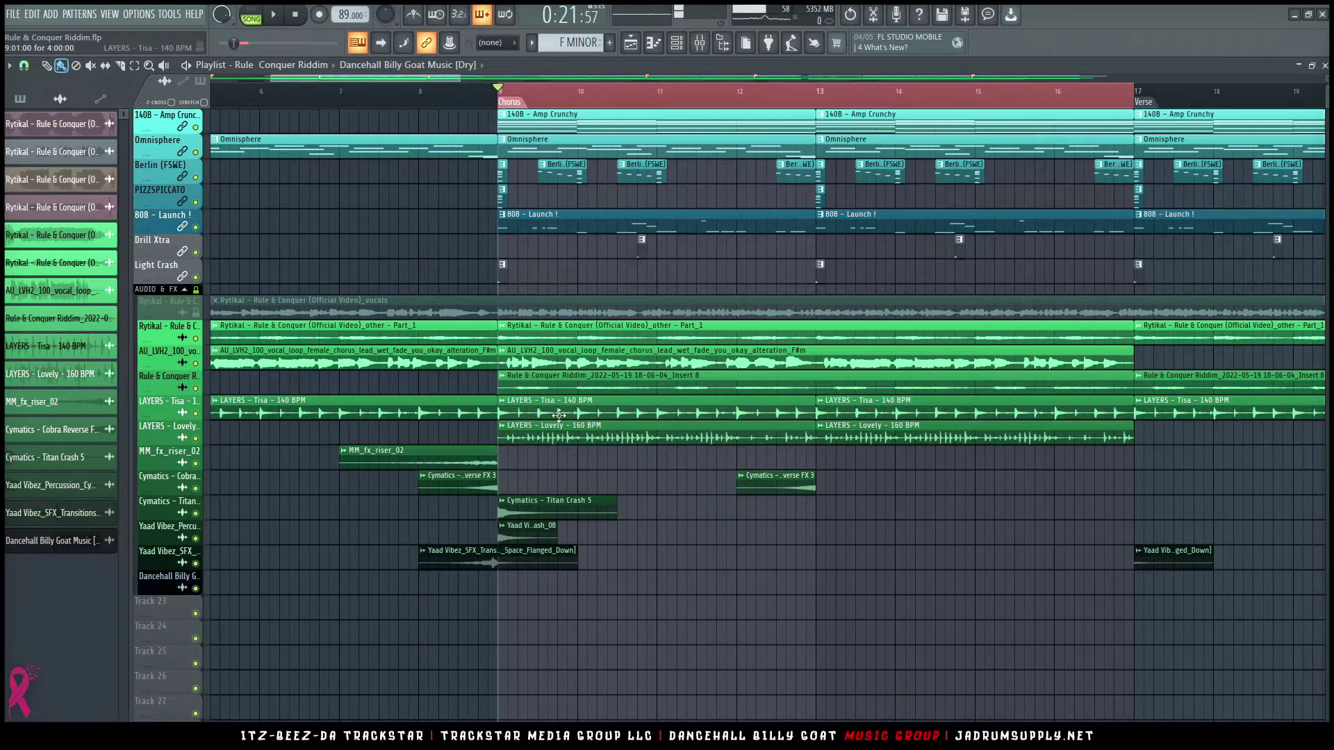
{"action": "left_click", "coordinate": [707, 48]}
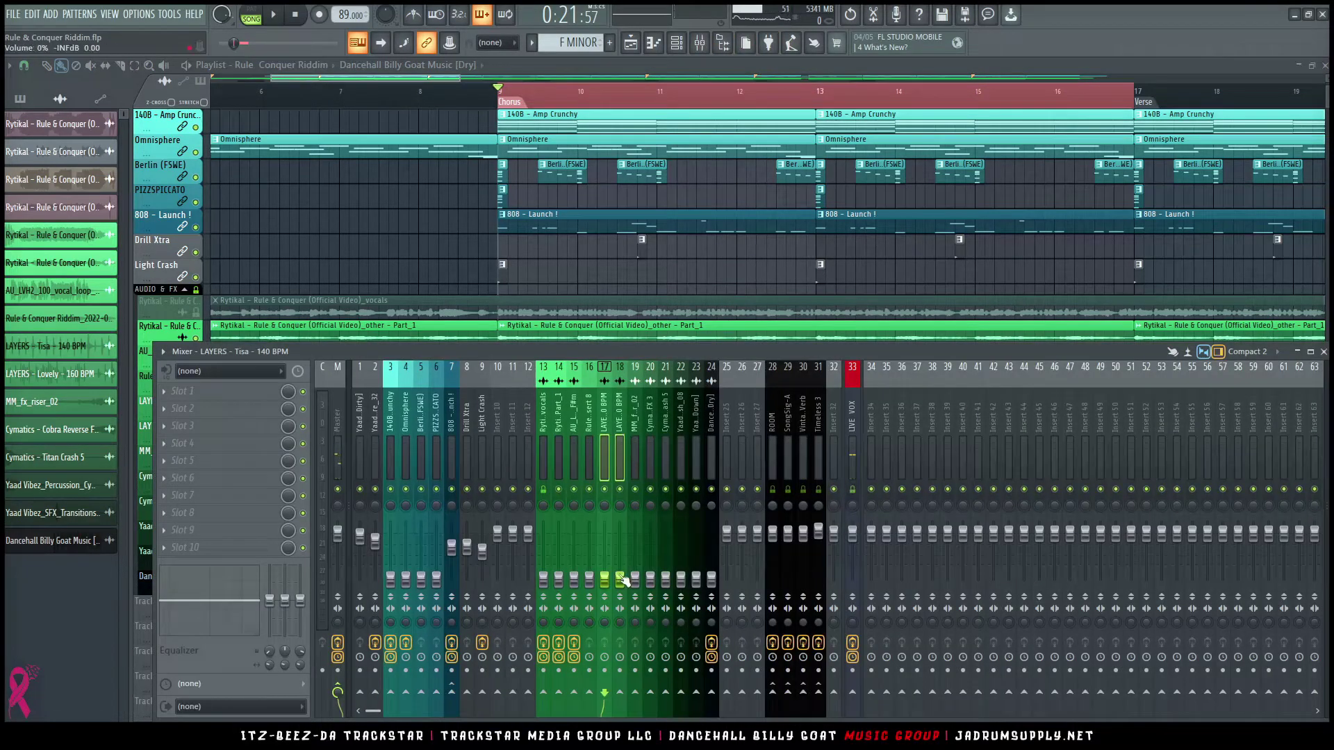
{"action": "key", "text": "space"}
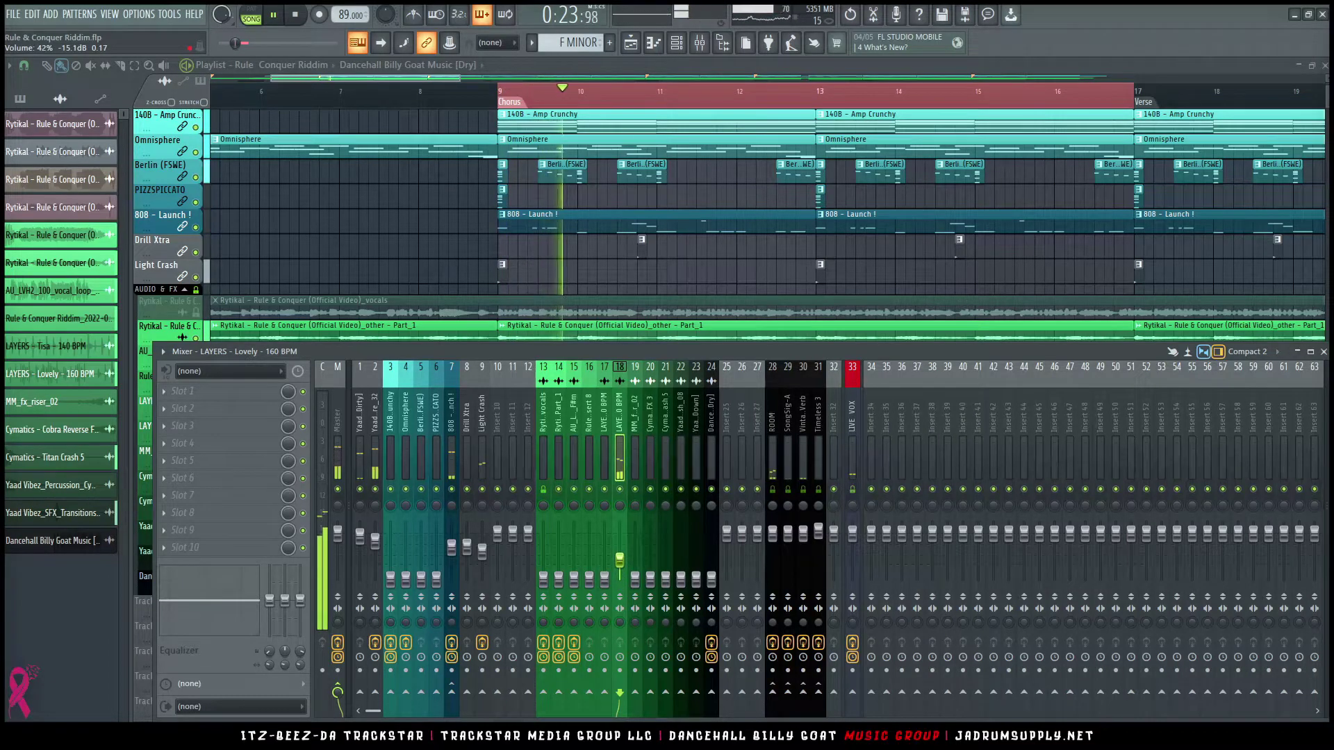
Step: Load the stereo FabFilter Pro-Q 3 into the Lovely track's first effect slot and raise its low cut to about 190 Hz
{"action": "left_click", "coordinate": [218, 394]}
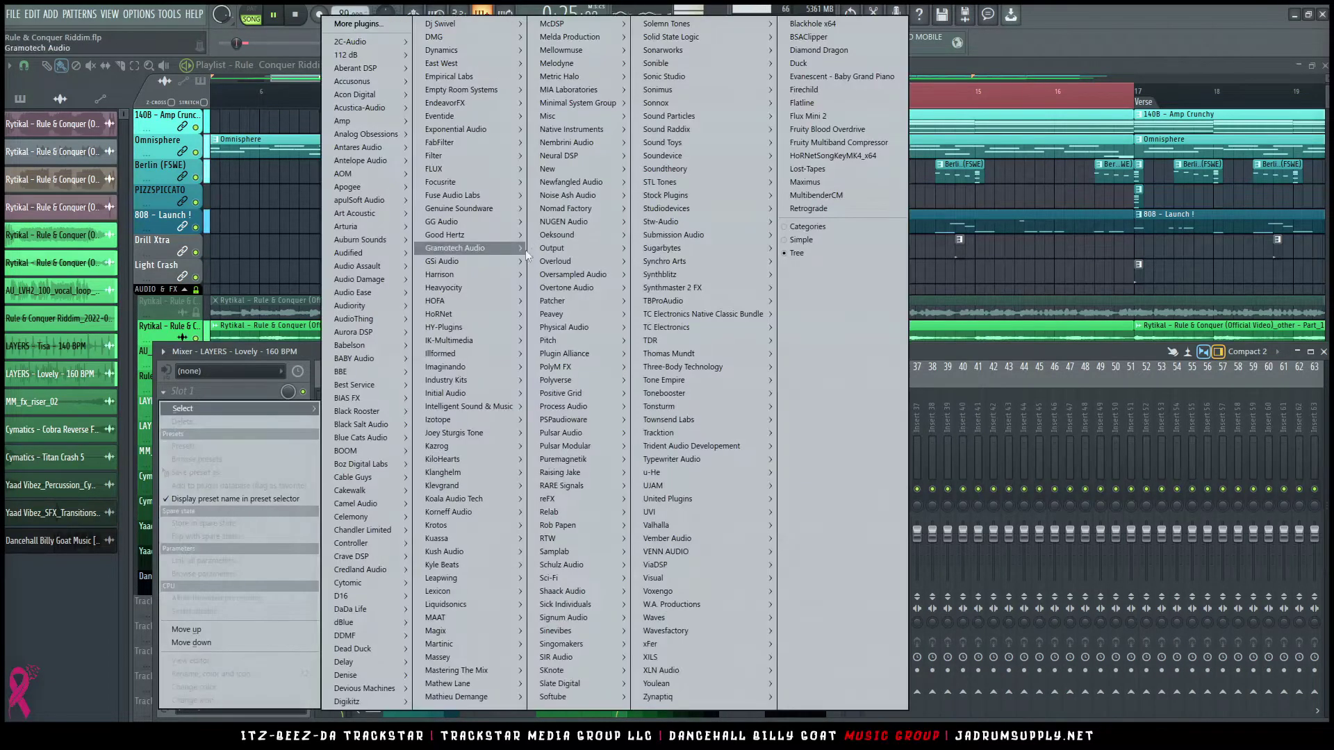
{"action": "mouse_move", "coordinate": [473, 142]}
{"action": "mouse_move", "coordinate": [561, 154]}
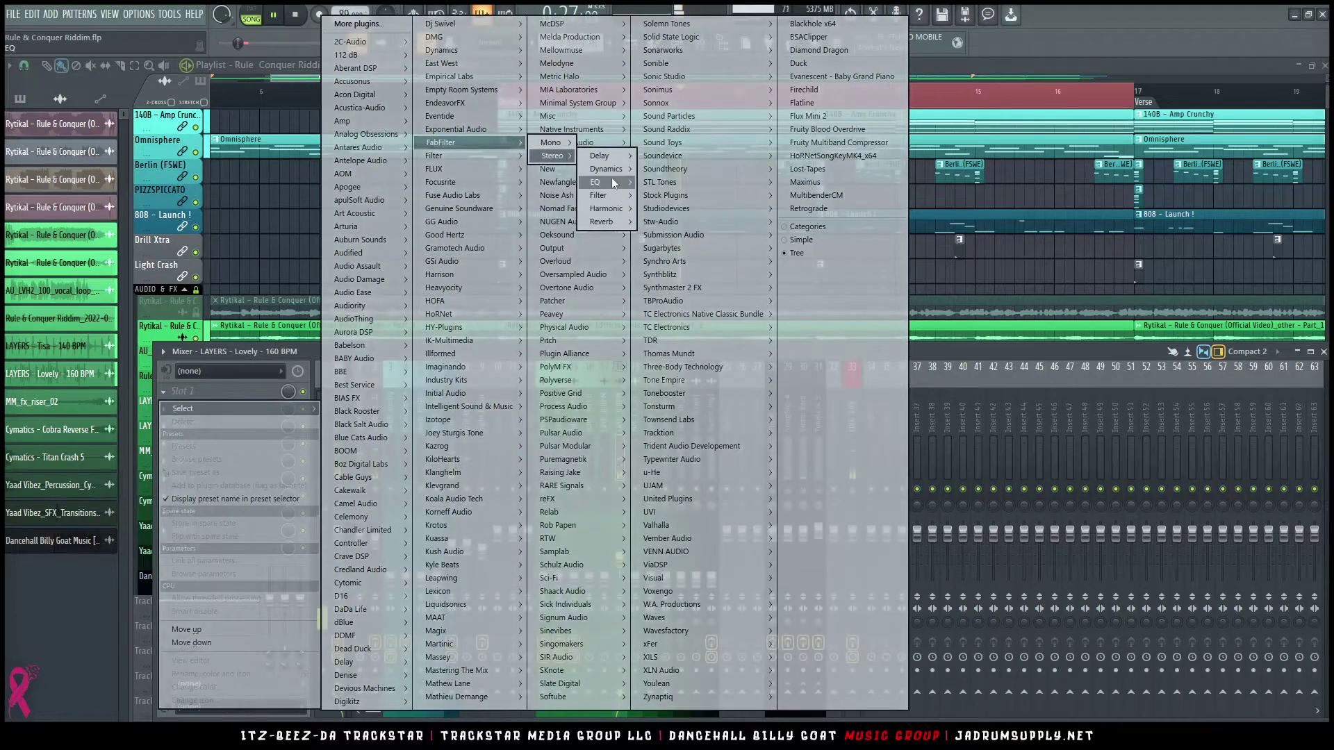
{"action": "mouse_move", "coordinate": [612, 181]}
{"action": "left_click", "coordinate": [679, 221]}
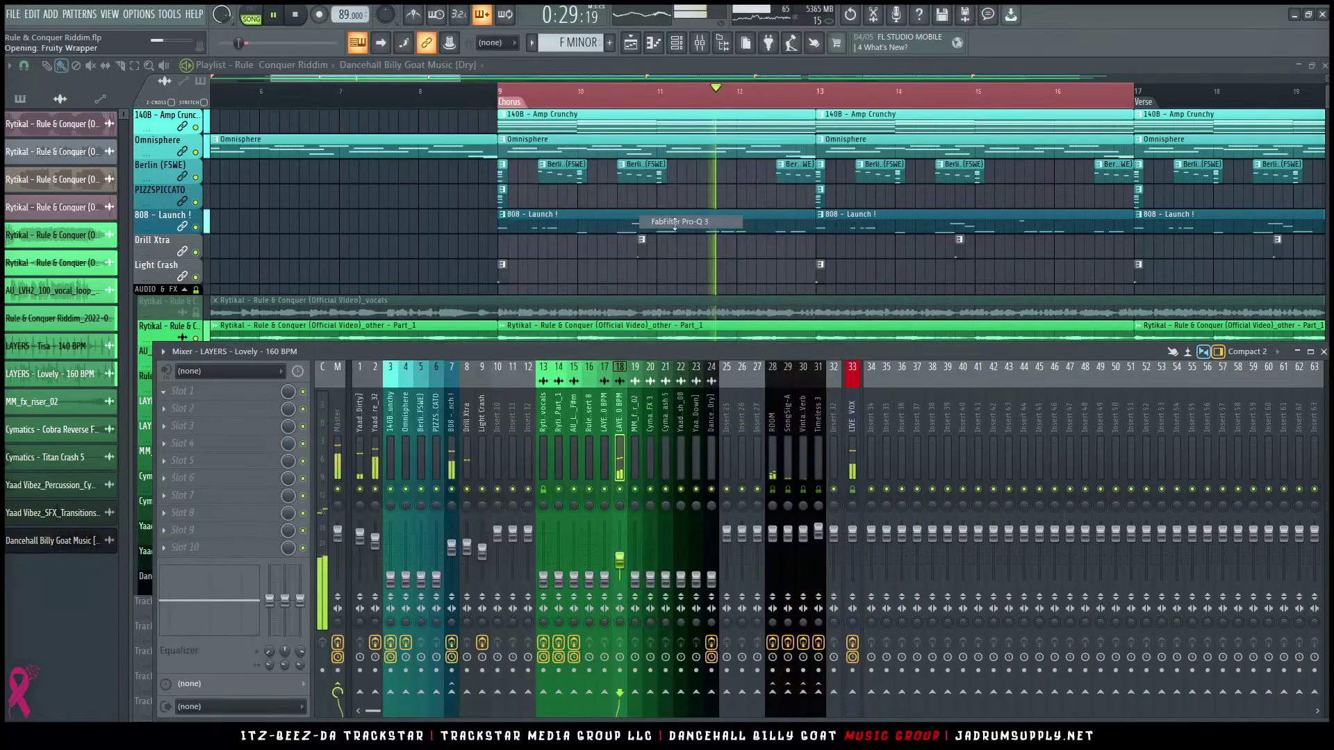
{"action": "left_click_drag", "start_coordinate": [277, 132], "coordinate": [791, 89]}
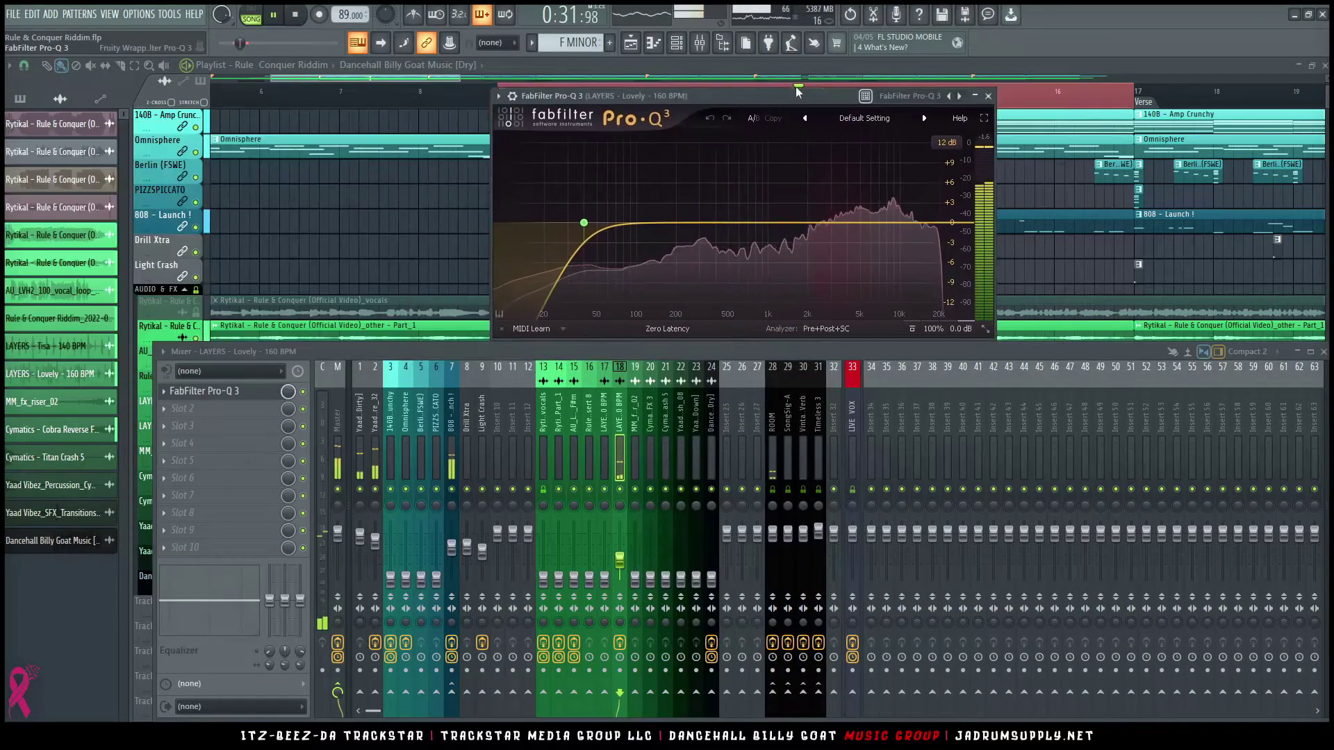
{"action": "scroll", "coordinate": [616, 218], "scroll_direction": "up", "scroll_amount": 4}
{"action": "left_click_drag", "start_coordinate": [617, 218], "coordinate": [706, 217]}
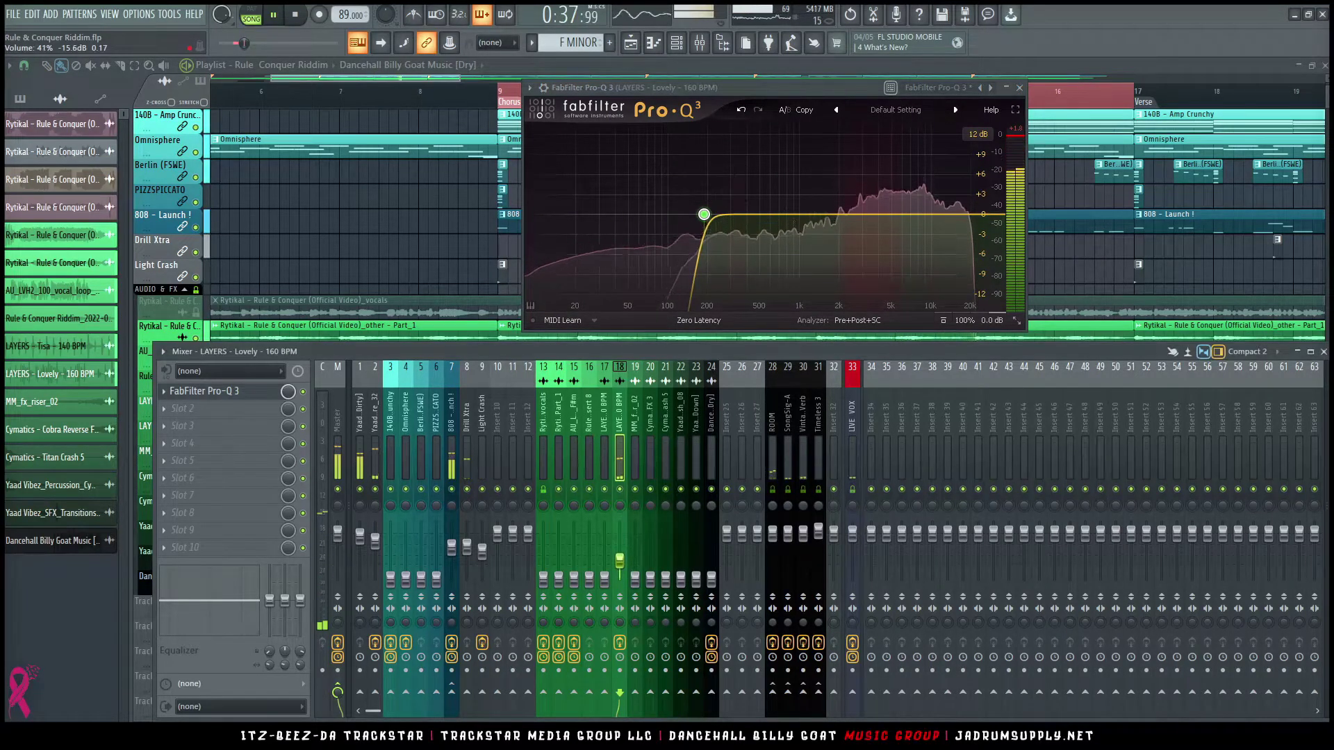
Step: Load BSAClipper into the Lovely track's second effect slot and lower its clipping threshold to about -4 dB
{"action": "left_click", "coordinate": [184, 409]}
{"action": "mouse_move", "coordinate": [187, 410]}
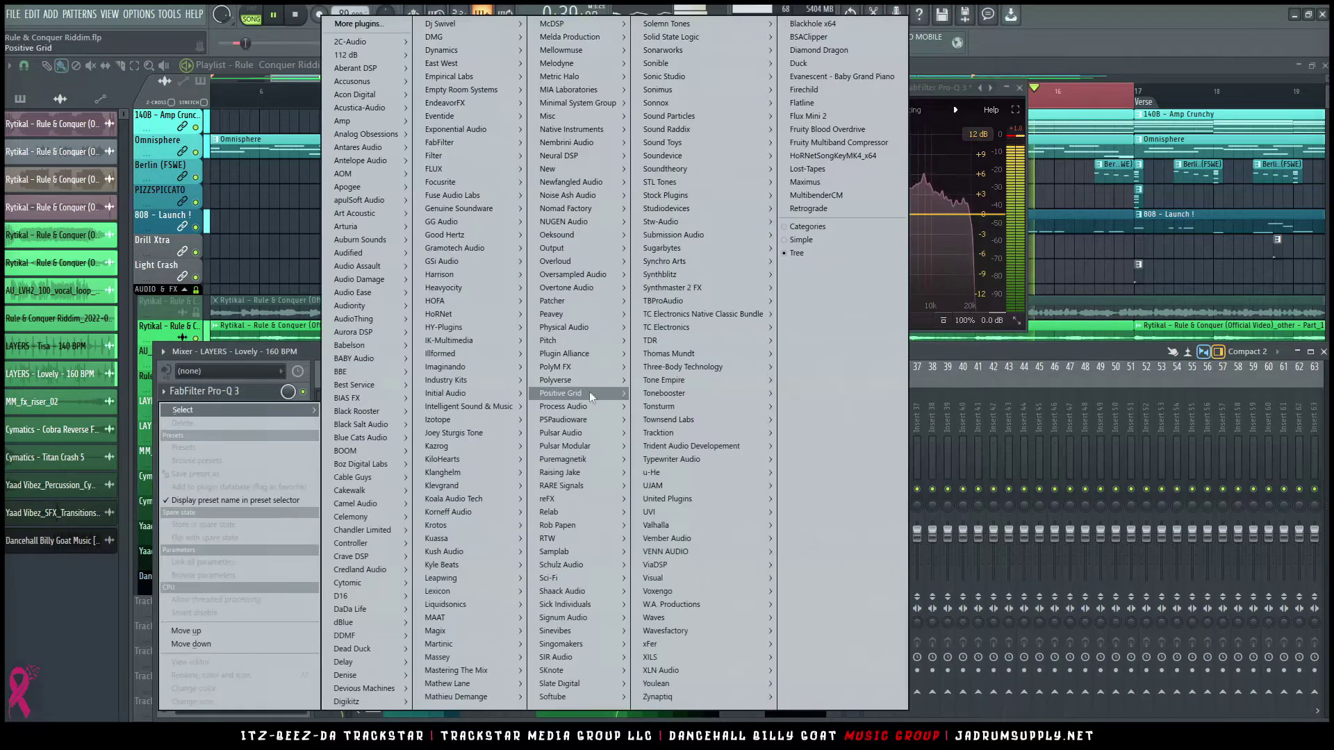
{"action": "mouse_move", "coordinate": [459, 143]}
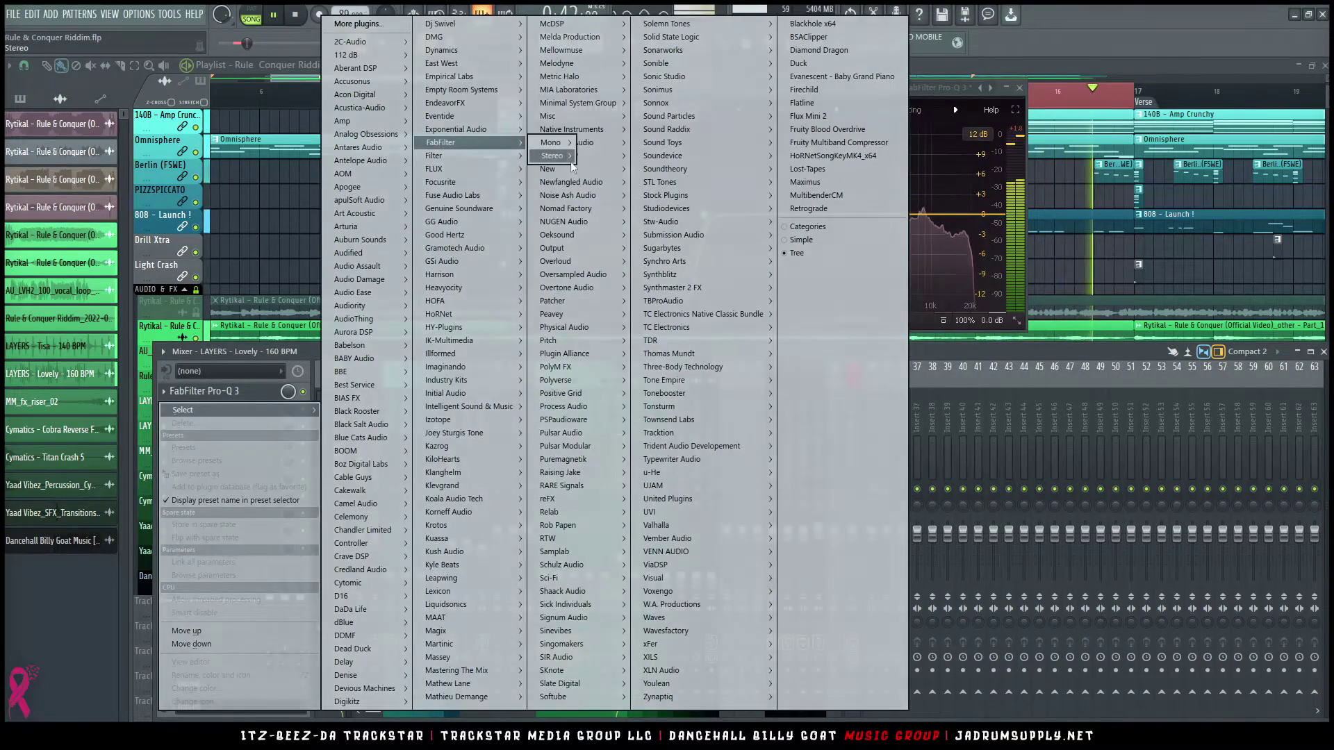
{"action": "mouse_move", "coordinate": [556, 156]}
{"action": "mouse_move", "coordinate": [601, 182]}
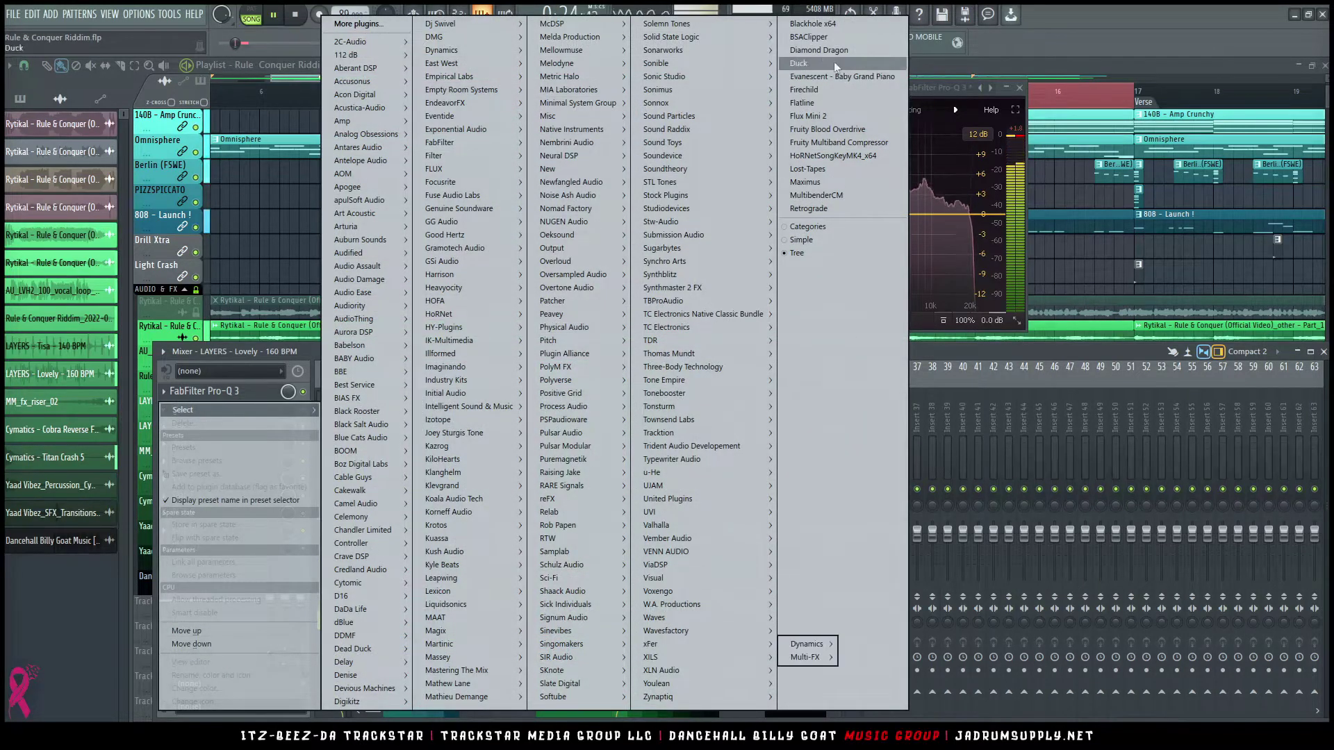
{"action": "left_click", "coordinate": [832, 38]}
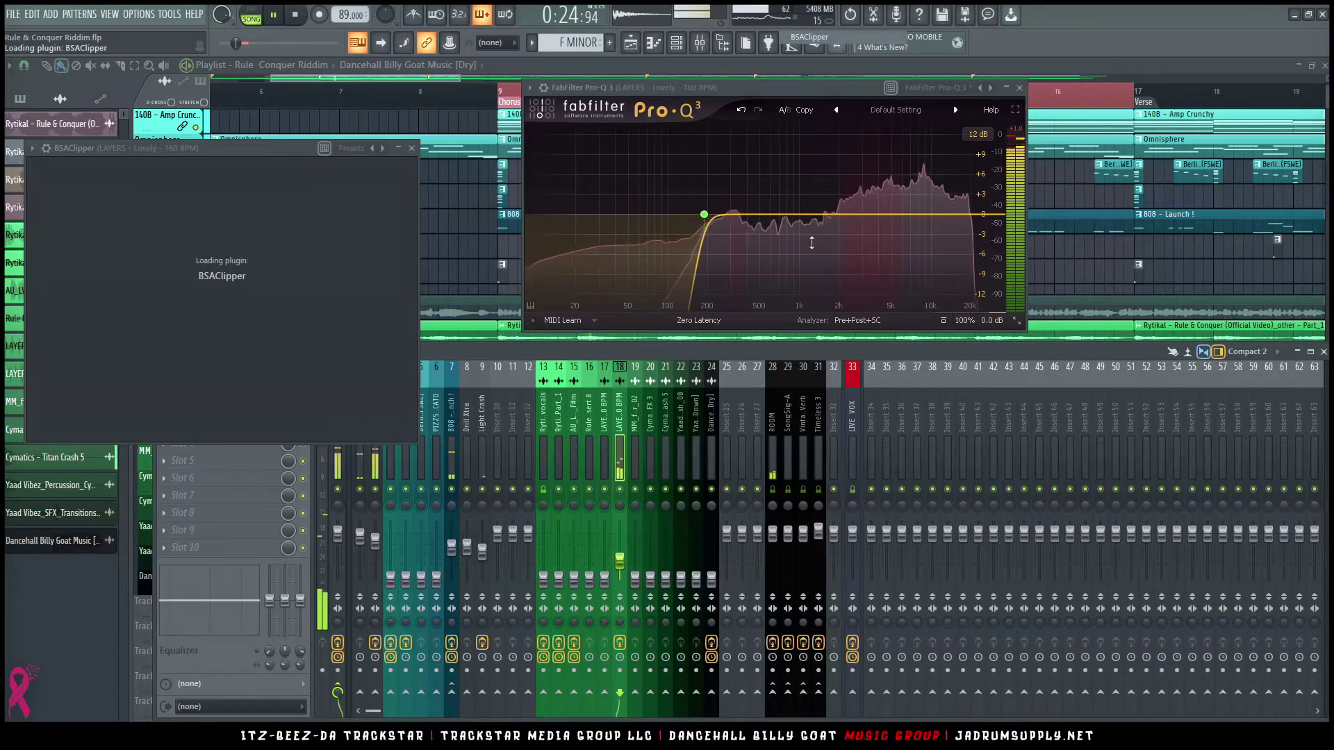
{"action": "left_click_drag", "start_coordinate": [484, 240], "coordinate": [448, 240]}
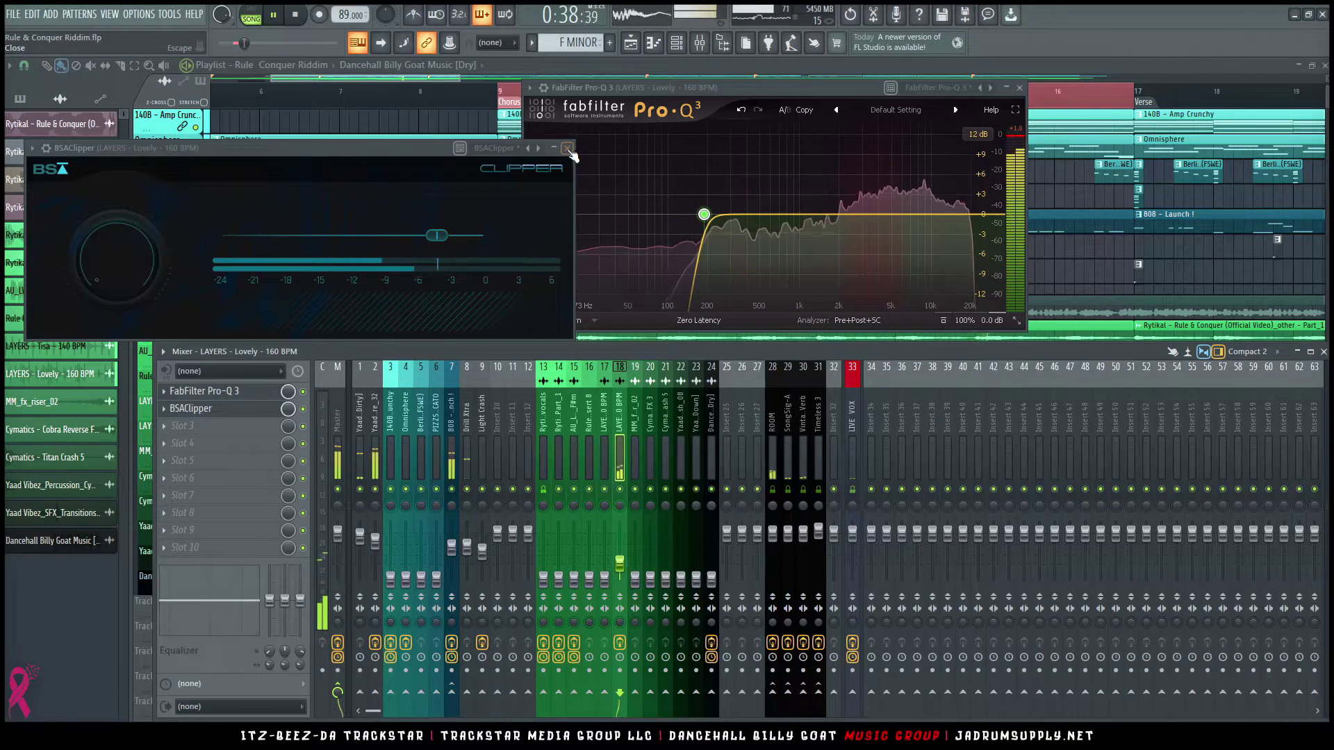
Step: Add slight boosts to the Lovely track's EQ: about +0.7 dB near 11 kHz and +0.2 dB near 4 kHz
{"action": "left_click", "coordinate": [258, 393]}
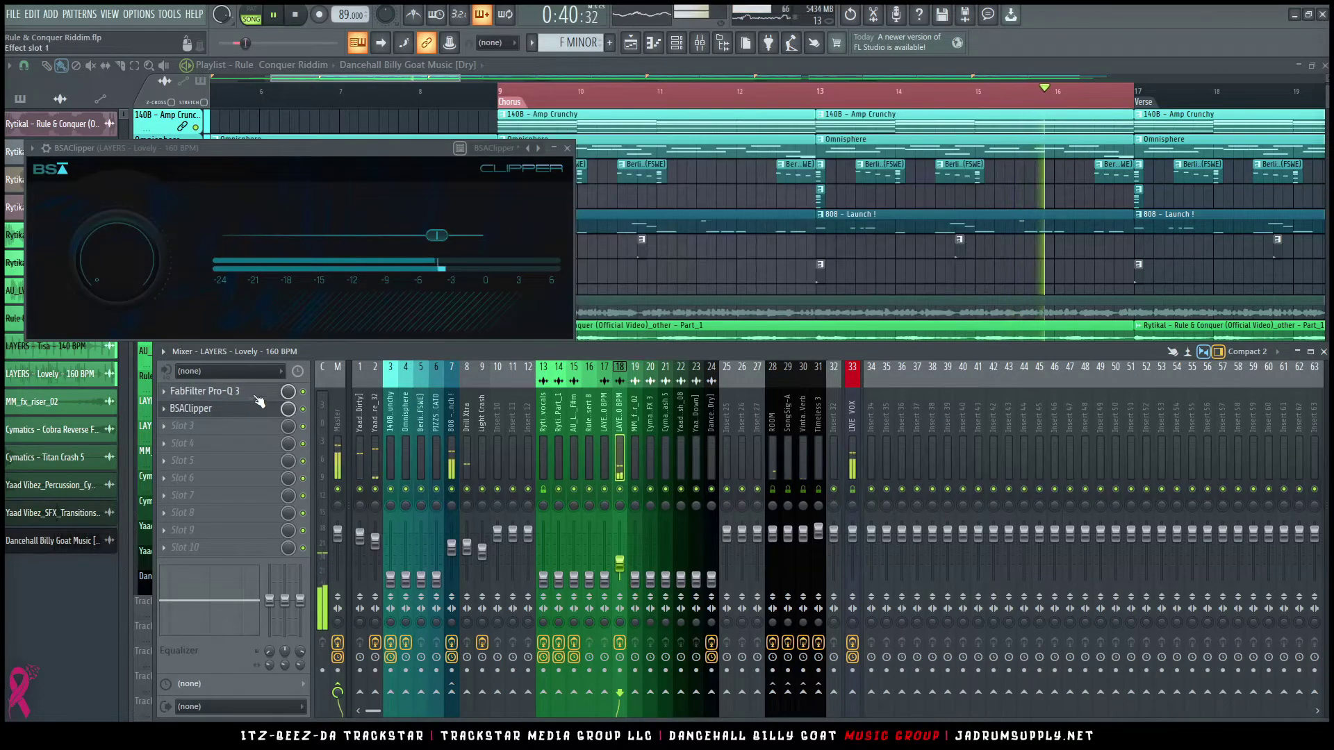
{"action": "left_click", "coordinate": [258, 401]}
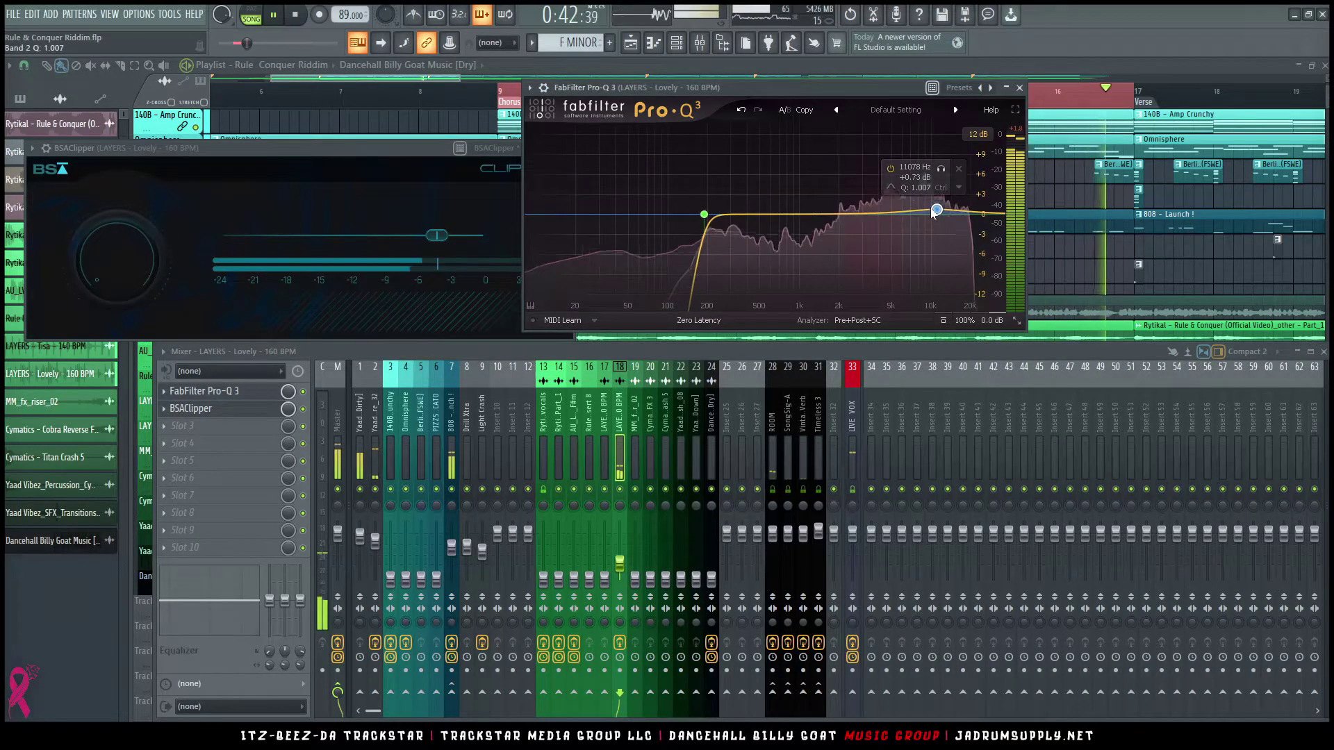
{"action": "double_click", "coordinate": [878, 213]}
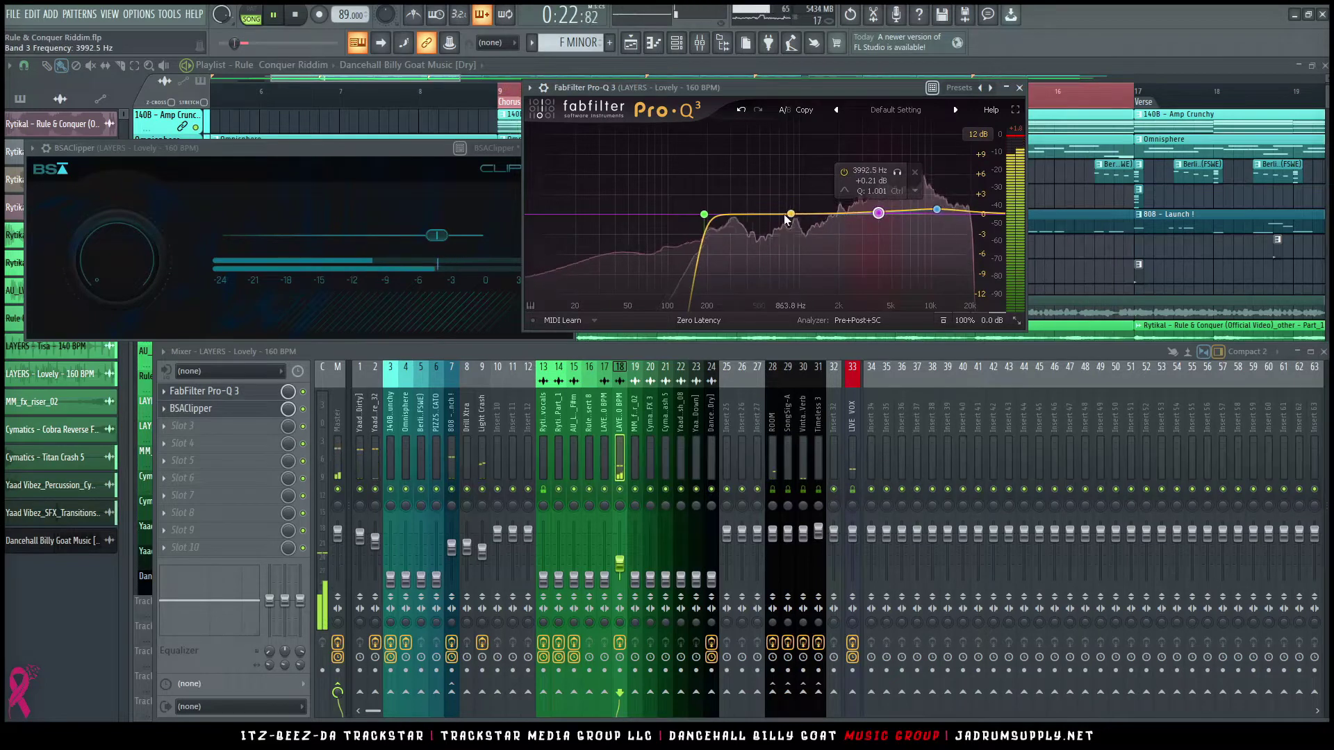
{"action": "scroll", "coordinate": [705, 216], "scroll_direction": "down", "scroll_amount": 2}
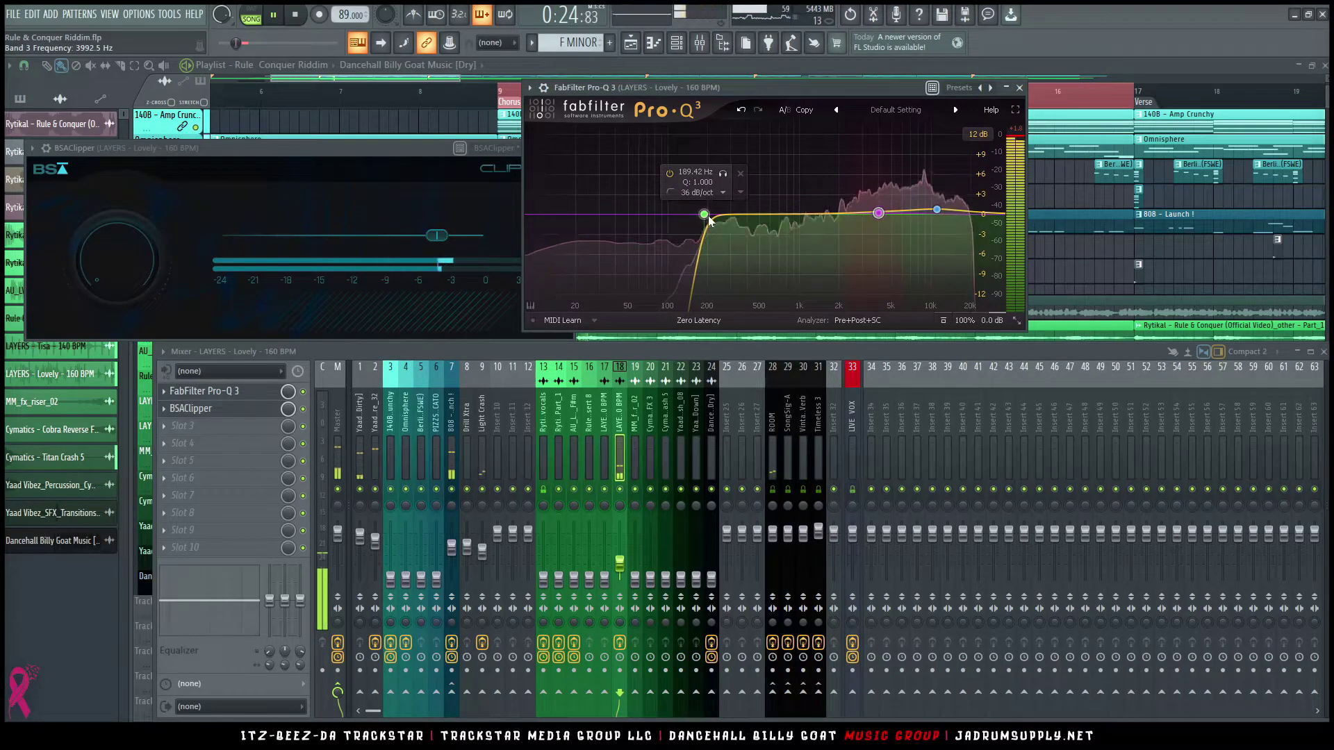
Step: Raise the Lovely track EQ's low cut to about 300 Hz and lower the track's volume to 28% (-20.3 dB)
{"action": "left_click_drag", "start_coordinate": [704, 216], "coordinate": [739, 221]}
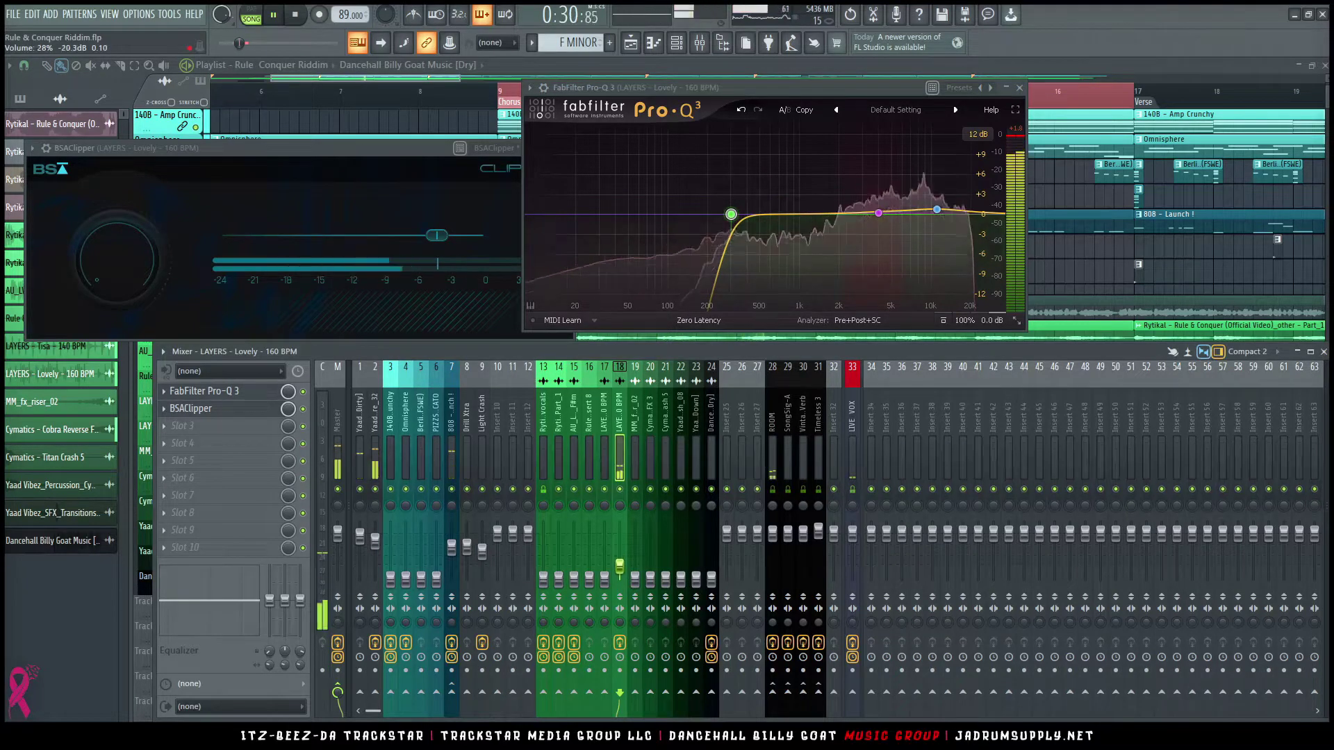
{"action": "left_click", "coordinate": [422, 148]}
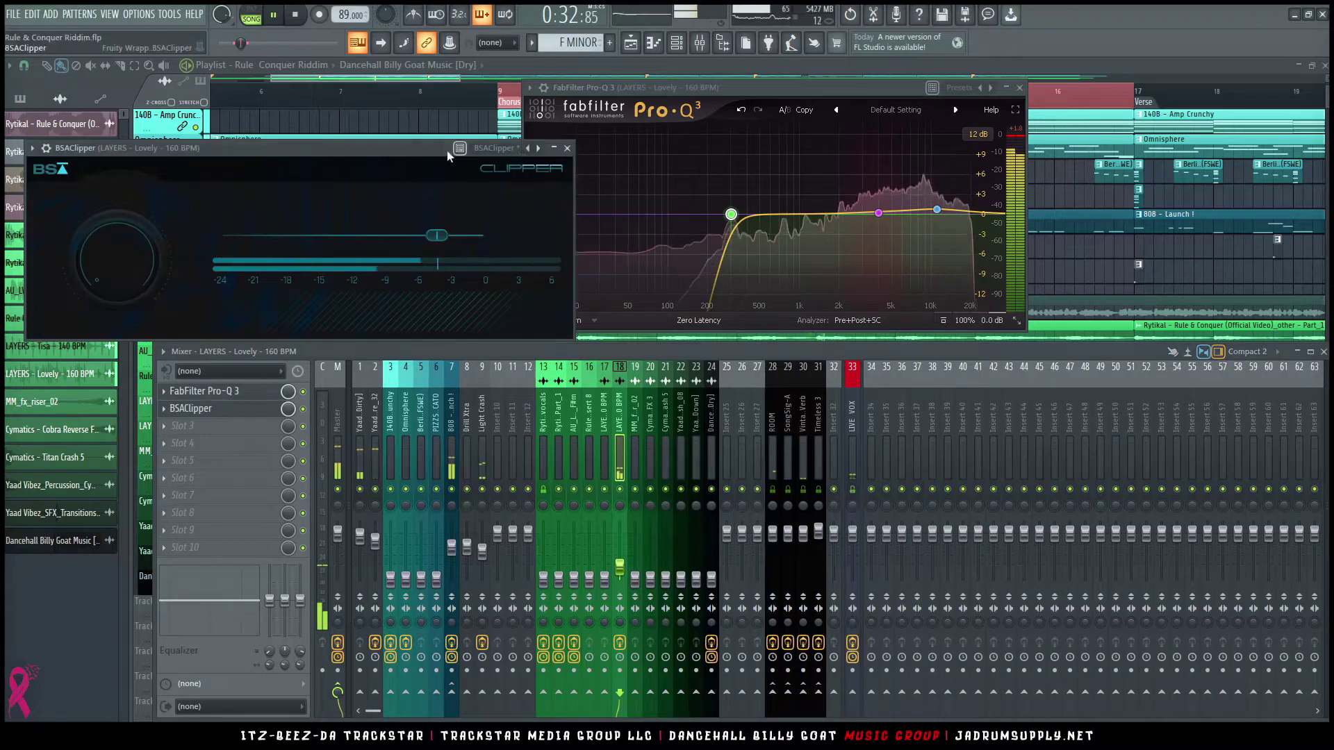
Step: Close the Lovely track's plug-in windows and raise the LAYERS - Tisa track's volume to about 41% (-13.6 dB)
{"action": "left_click", "coordinate": [570, 148]}
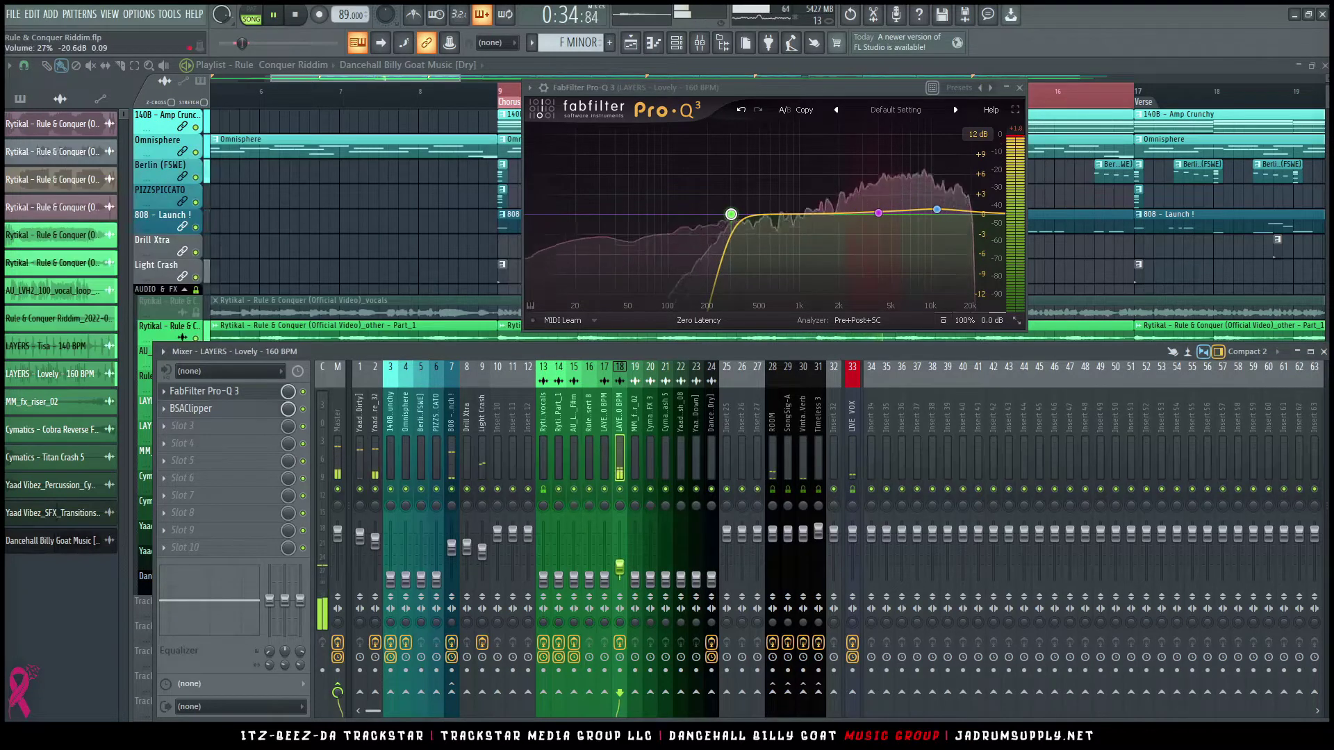
{"action": "right_click", "coordinate": [417, 214]}
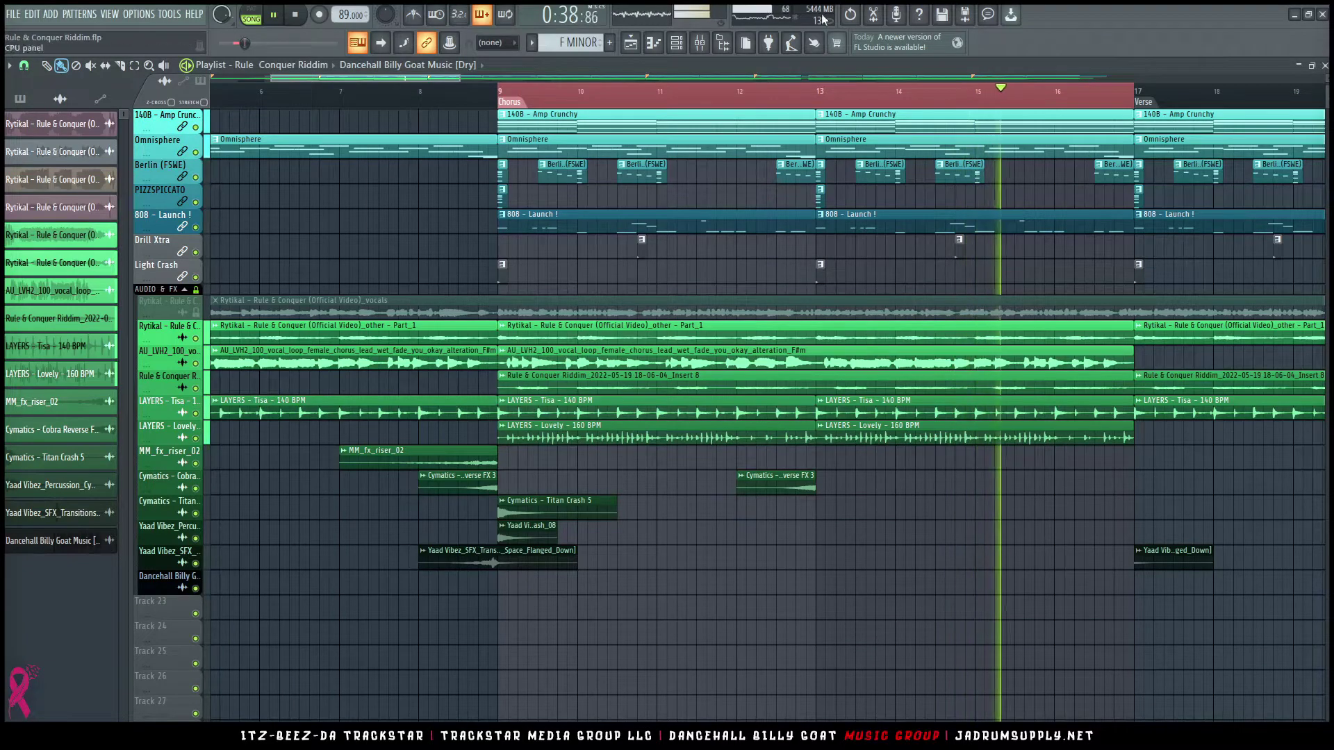
{"action": "left_click", "coordinate": [699, 43]}
{"action": "left_click", "coordinate": [604, 578]}
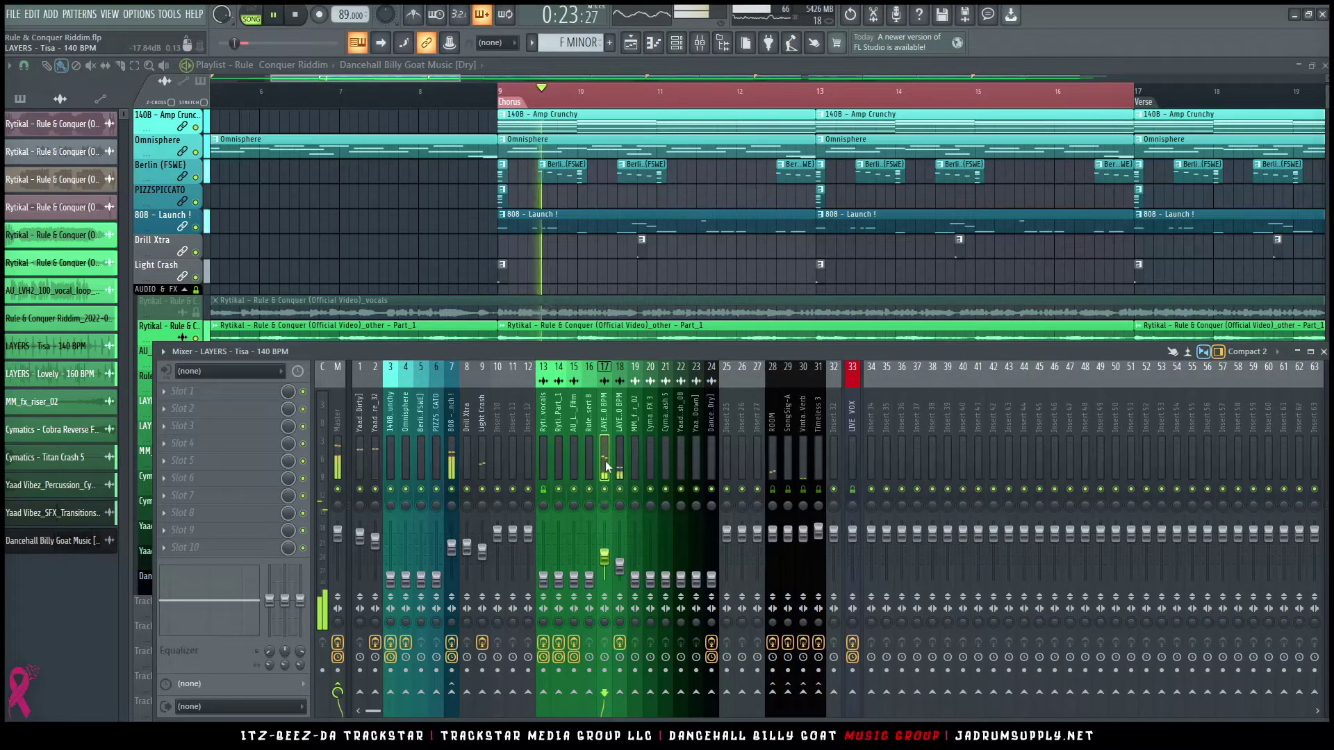
Step: Load BSAClipper into the Tisa track's first effect slot and lower its clipping threshold to about -5.1 dB
{"action": "left_click", "coordinate": [232, 390]}
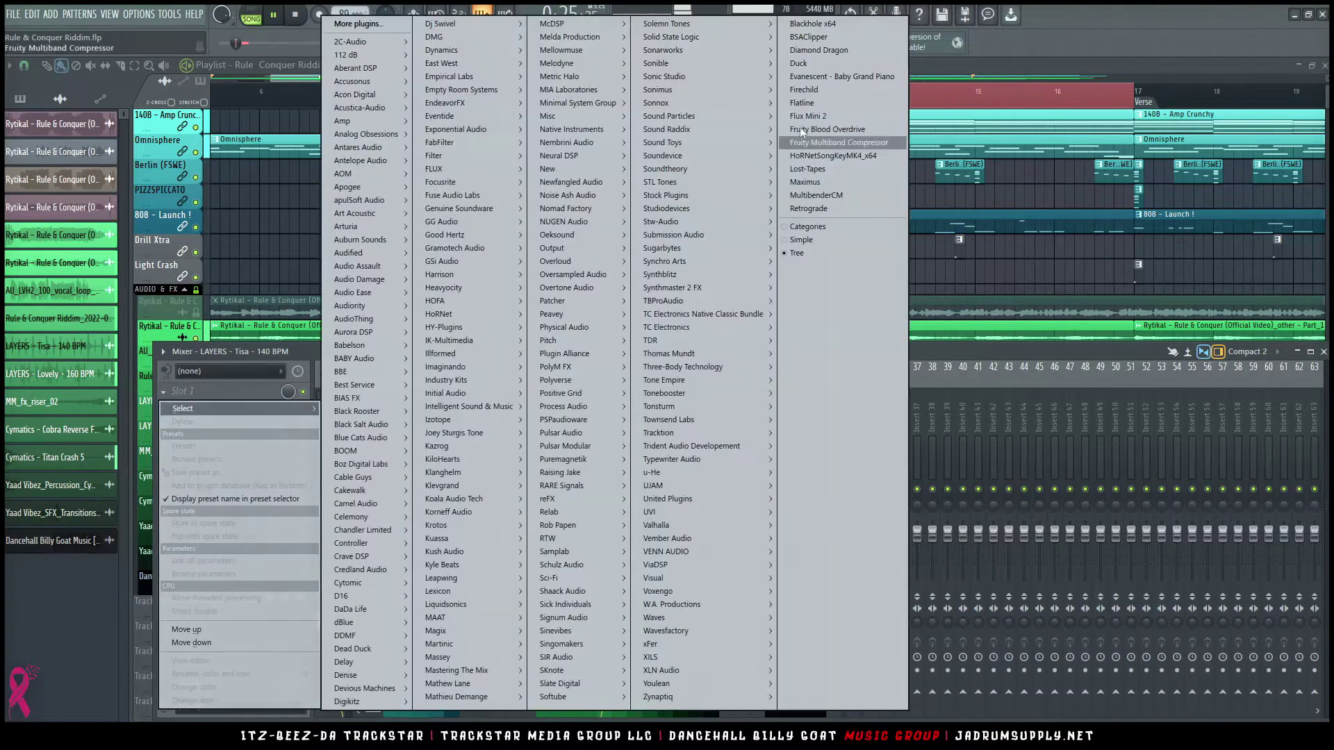
{"action": "left_click", "coordinate": [808, 36]}
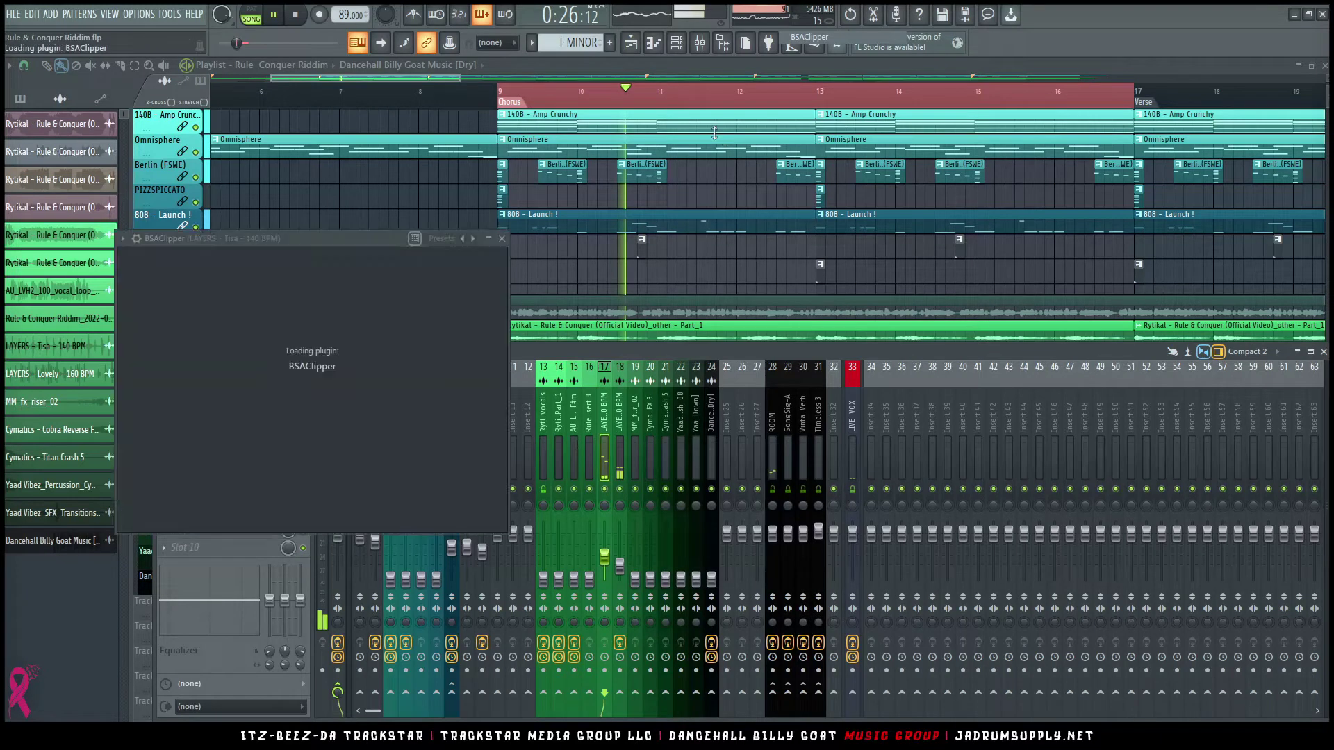
{"action": "left_click_drag", "start_coordinate": [575, 326], "coordinate": [534, 325]}
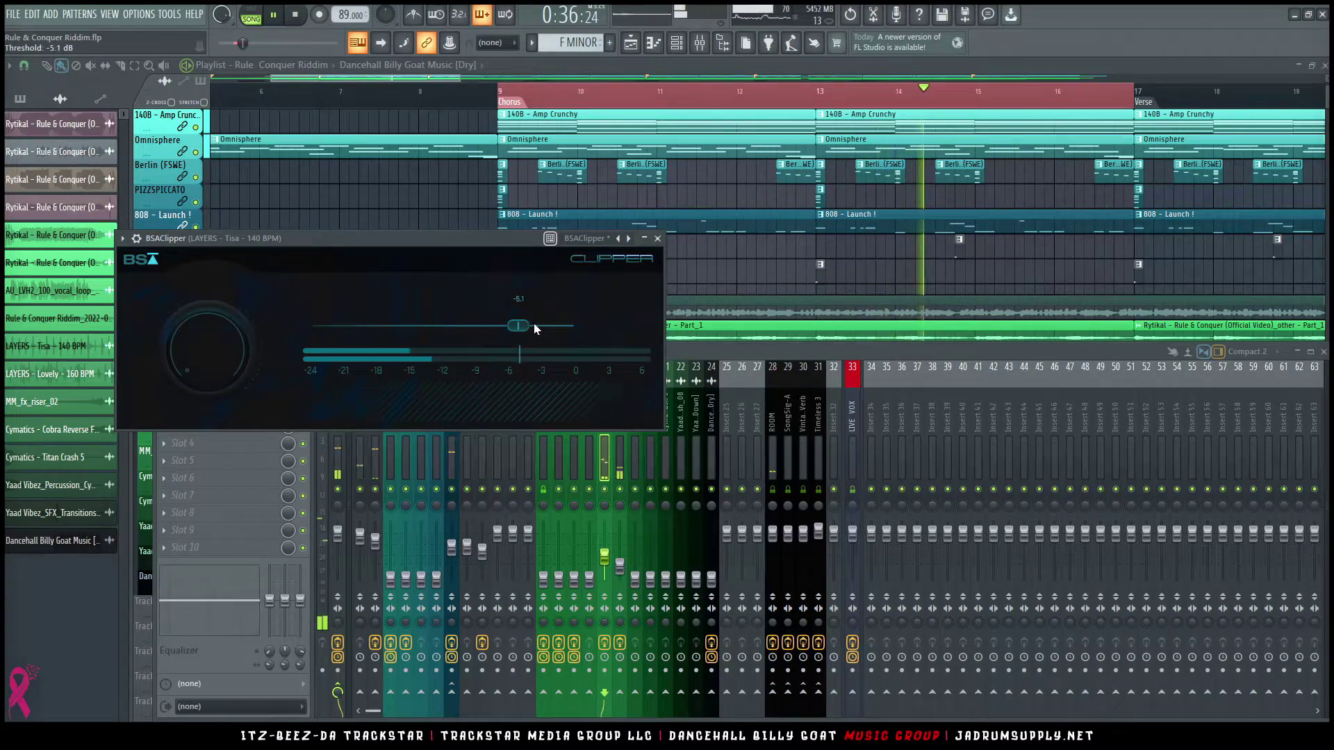
{"action": "left_click", "coordinate": [643, 239]}
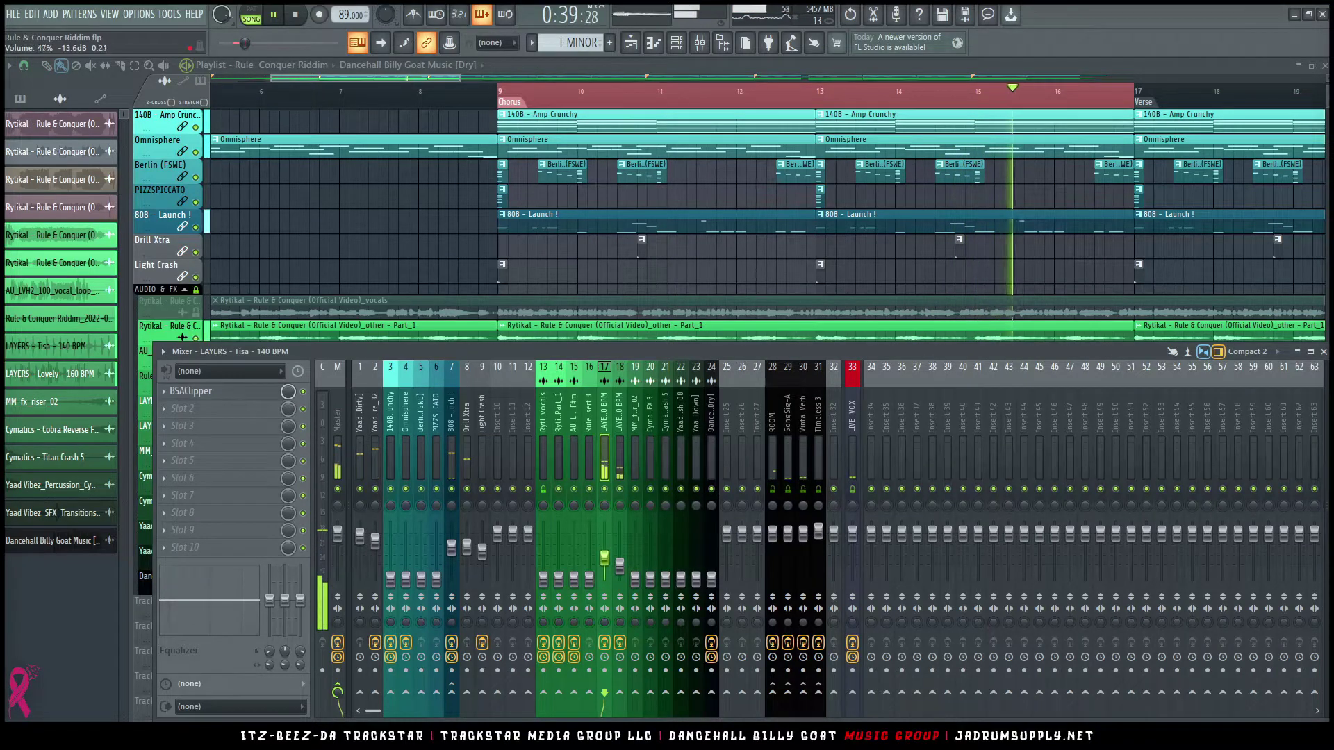
Step: Load the stereo FabFilter Pro-Q 3 into the Tisa track's second effect slot
{"action": "left_click", "coordinate": [199, 410]}
{"action": "mouse_move", "coordinate": [488, 143]}
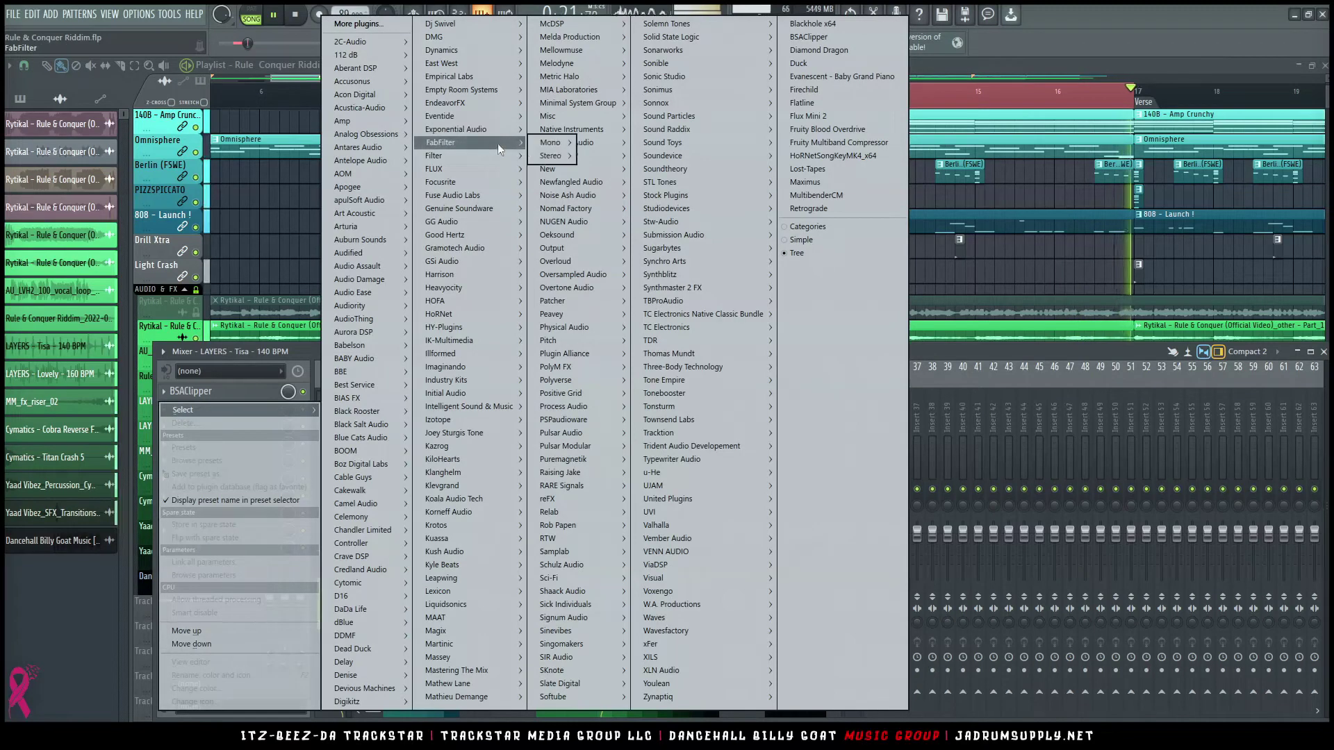
{"action": "mouse_move", "coordinate": [552, 155]}
{"action": "mouse_move", "coordinate": [633, 186]}
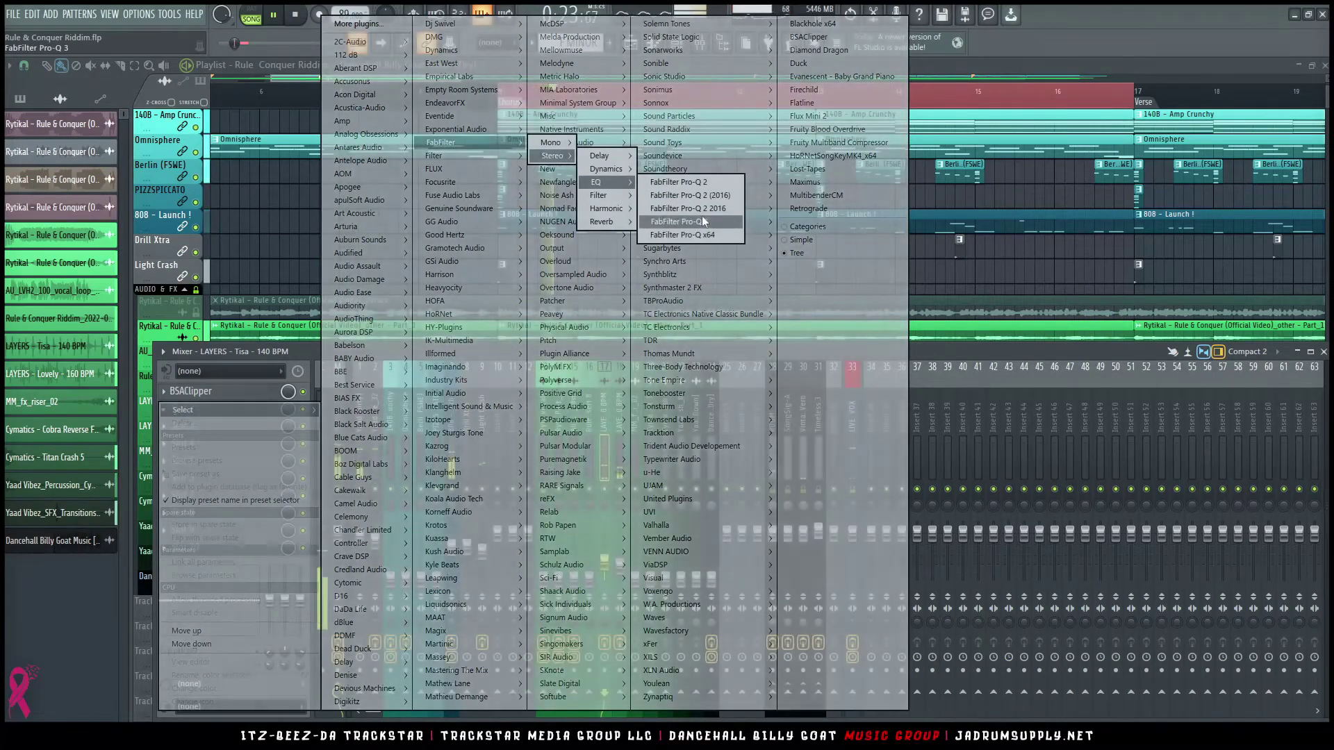
{"action": "left_click", "coordinate": [702, 218]}
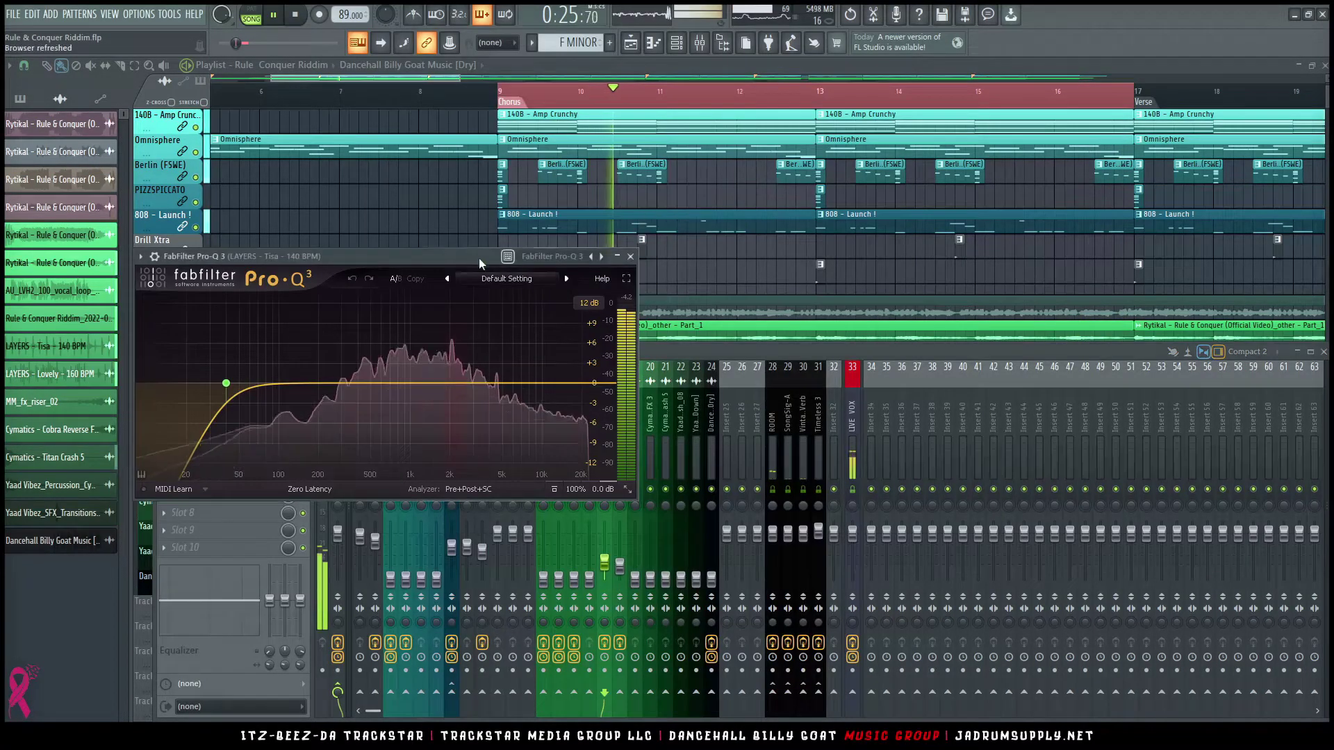
Step: Add a low cut and a high cut near 10 kHz to the Tisa EQ and place it ahead of BSAClipper
{"action": "left_click_drag", "start_coordinate": [443, 291], "coordinate": [521, 304]}
{"action": "left_click_drag", "start_coordinate": [810, 297], "coordinate": [758, 296]}
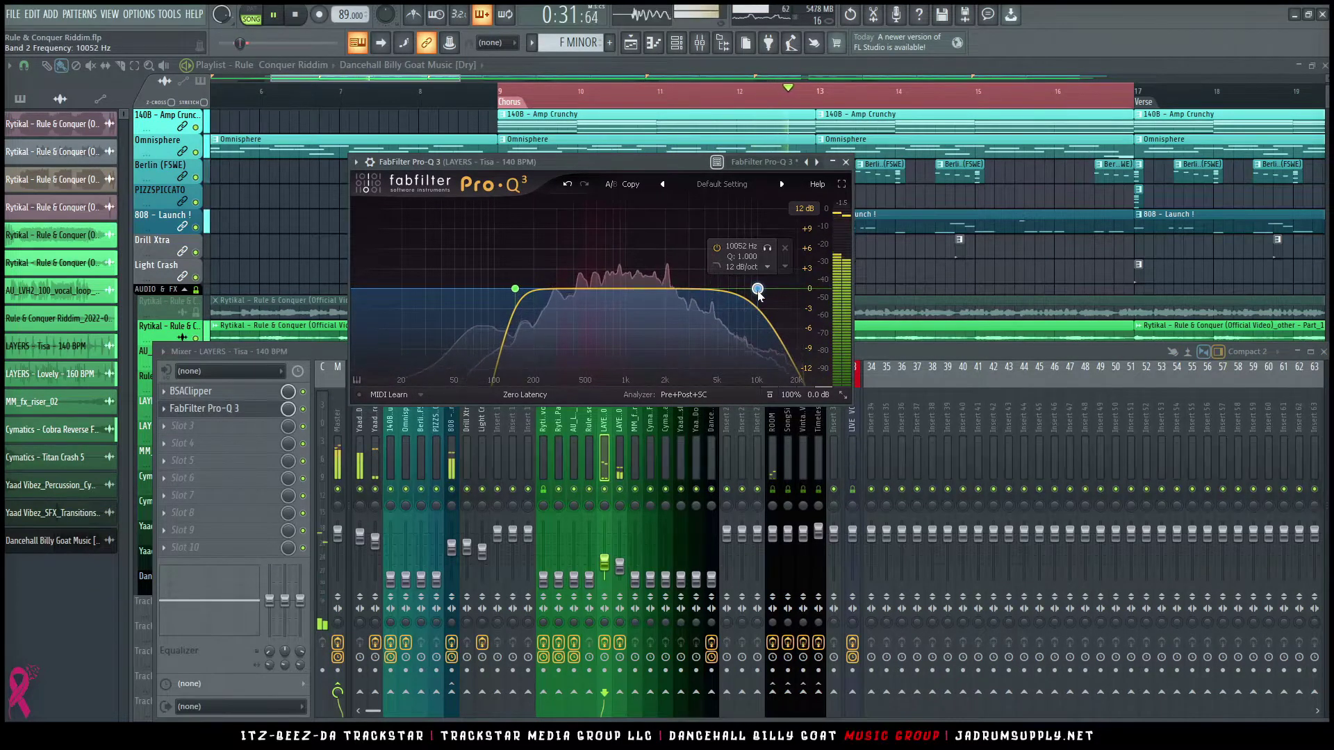
{"action": "left_click", "coordinate": [846, 162]}
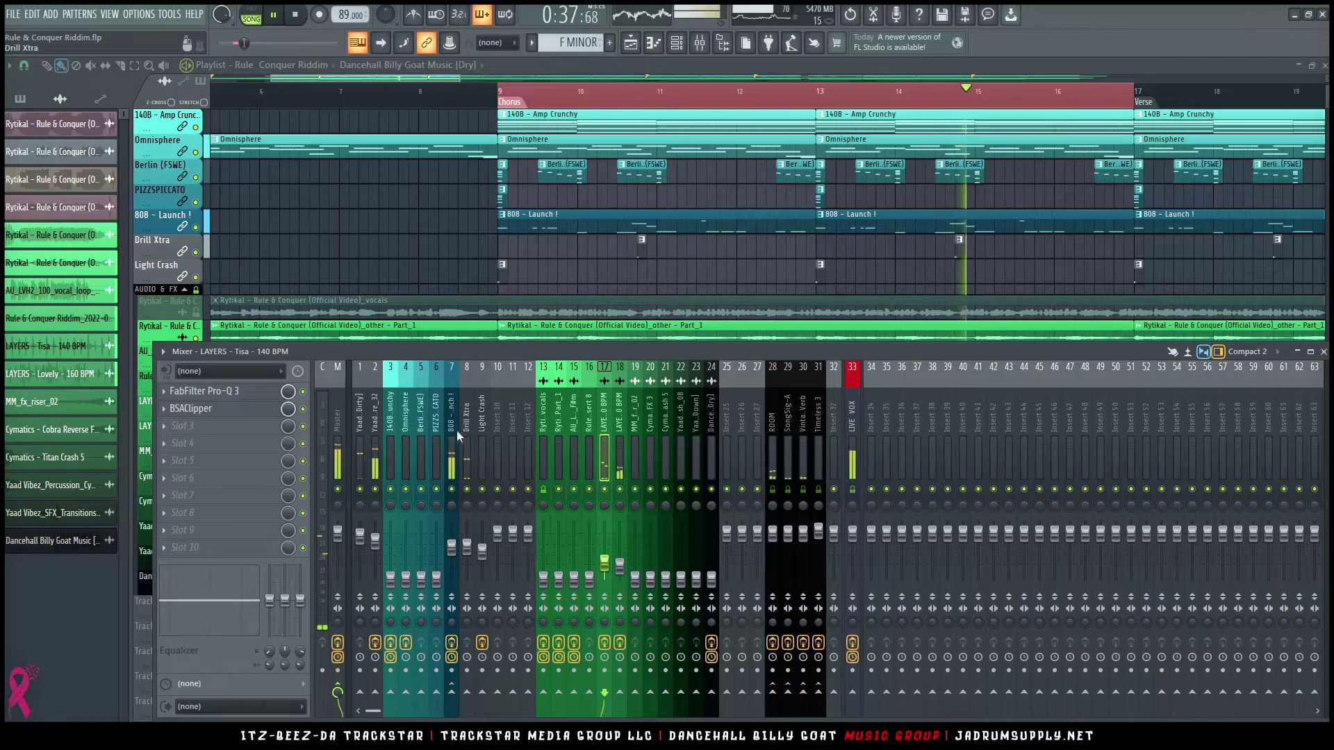
Step: Check the Tisa track's clipper, lower the track's volume to 22% (-23.0 dB), and audition it in solo
{"action": "left_click", "coordinate": [212, 411]}
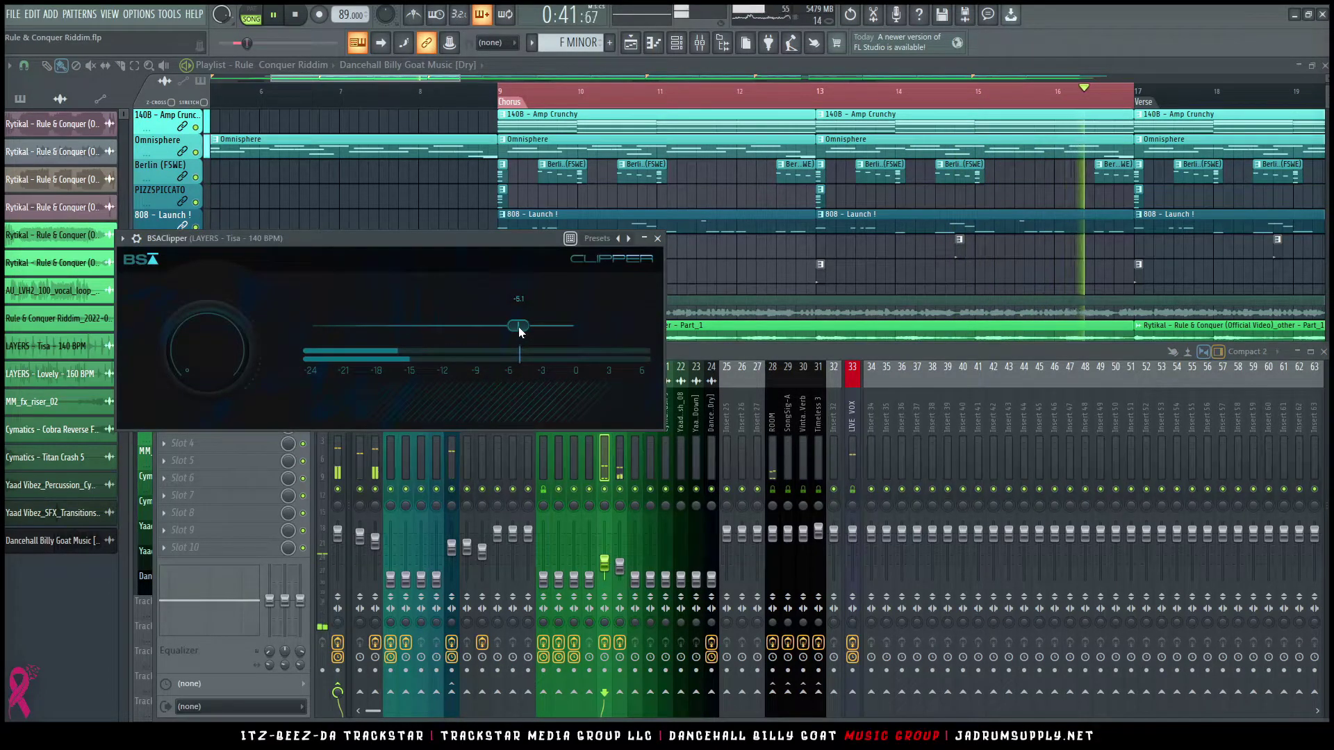
{"action": "left_click", "coordinate": [658, 239]}
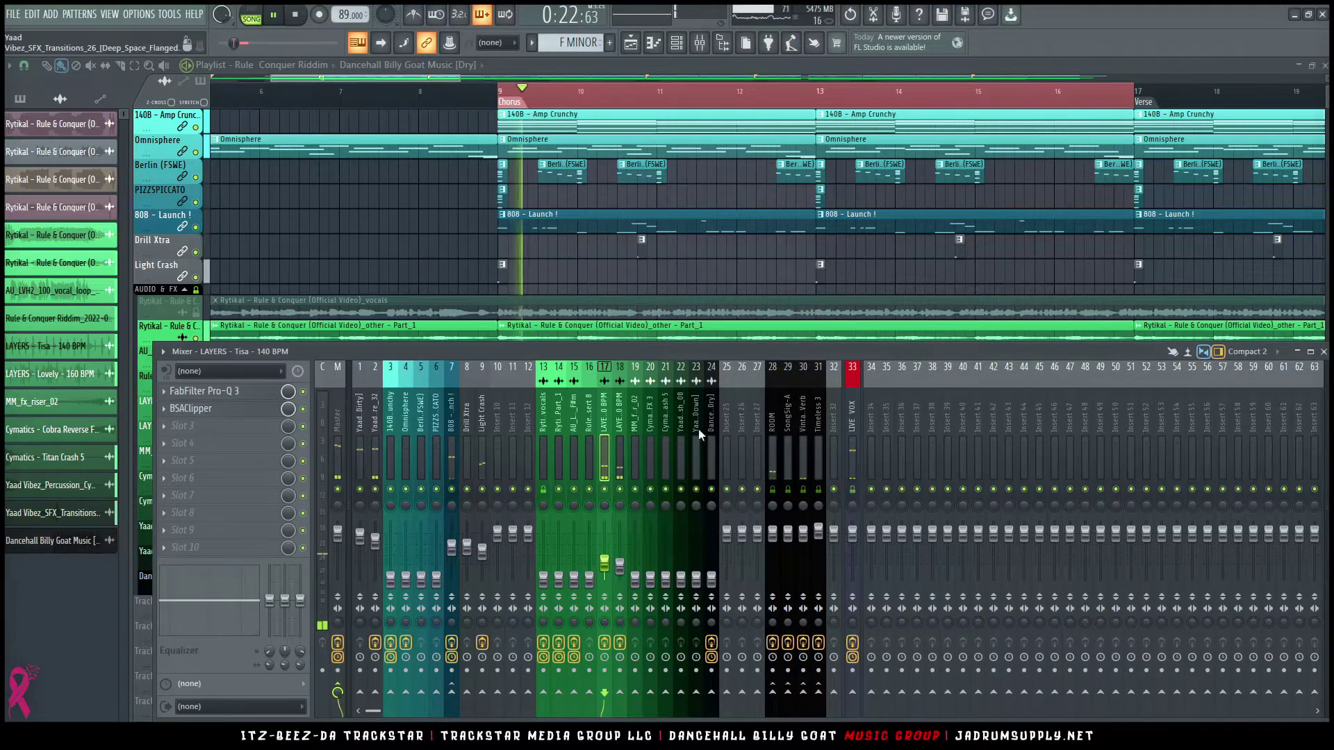
{"action": "left_click_drag", "start_coordinate": [619, 568], "coordinate": [604, 567]}
{"action": "left_click", "coordinate": [604, 563]}
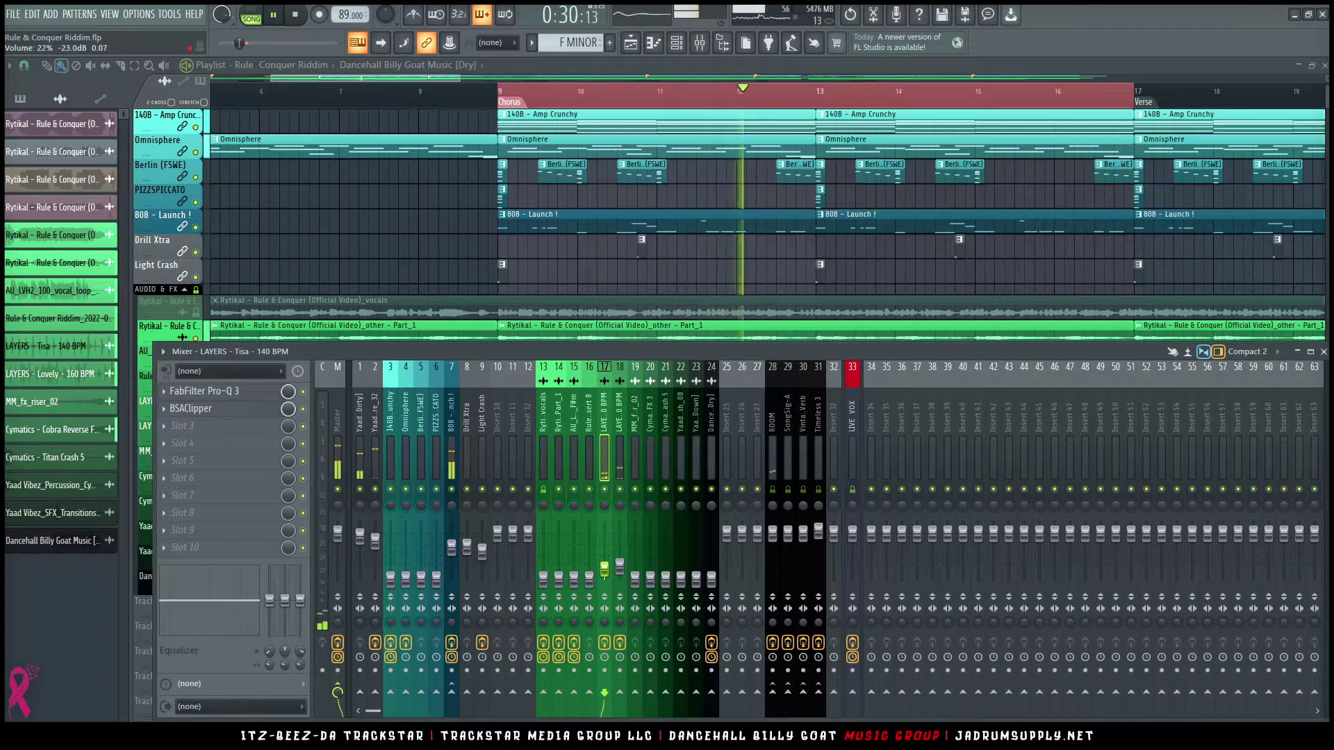
{"action": "key", "text": "space"}
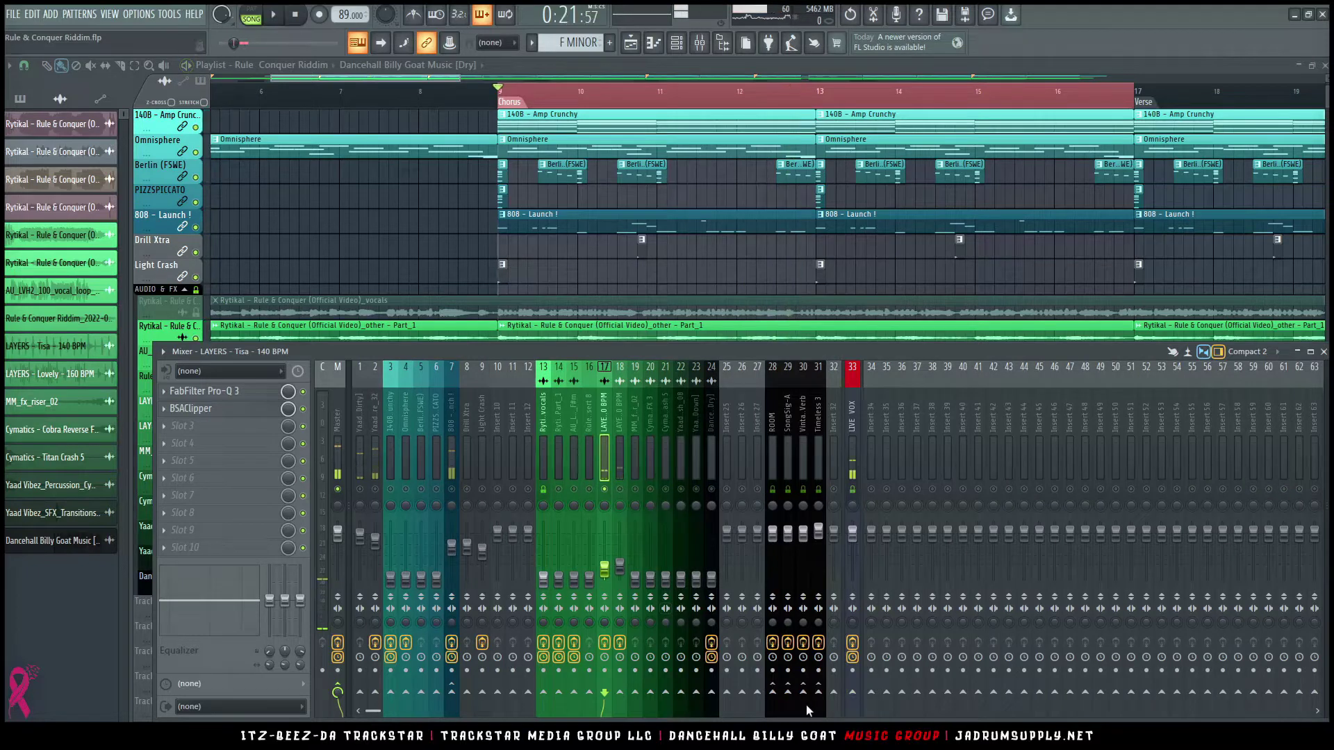
{"action": "key", "text": "space"}
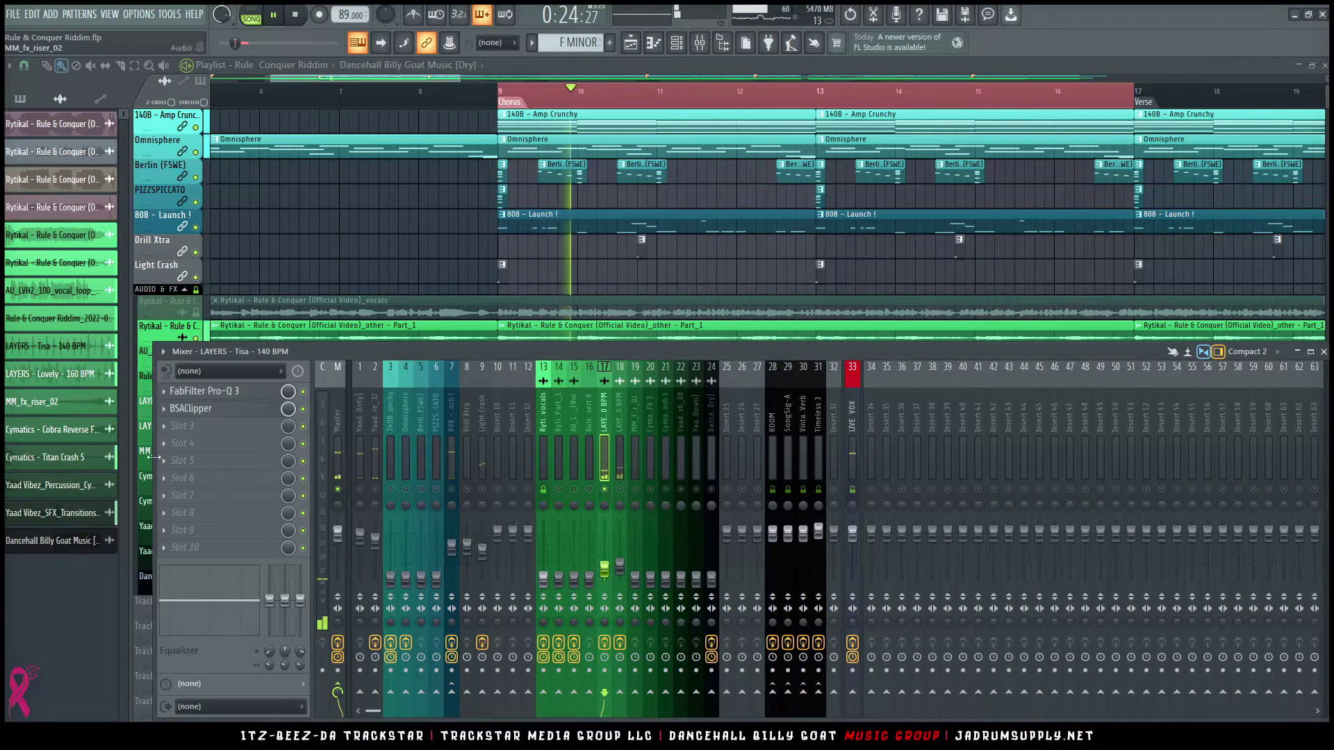
{"action": "key", "text": "space"}
Step: Replace the Tisa track's BSAClipper with the Waves L2 Stereo limiter from WaveShell1-VST 11.0_x64, with threshold and output ceiling at -5.0 dB
{"action": "right_click", "coordinate": [221, 396]}
{"action": "mouse_move", "coordinate": [312, 410]}
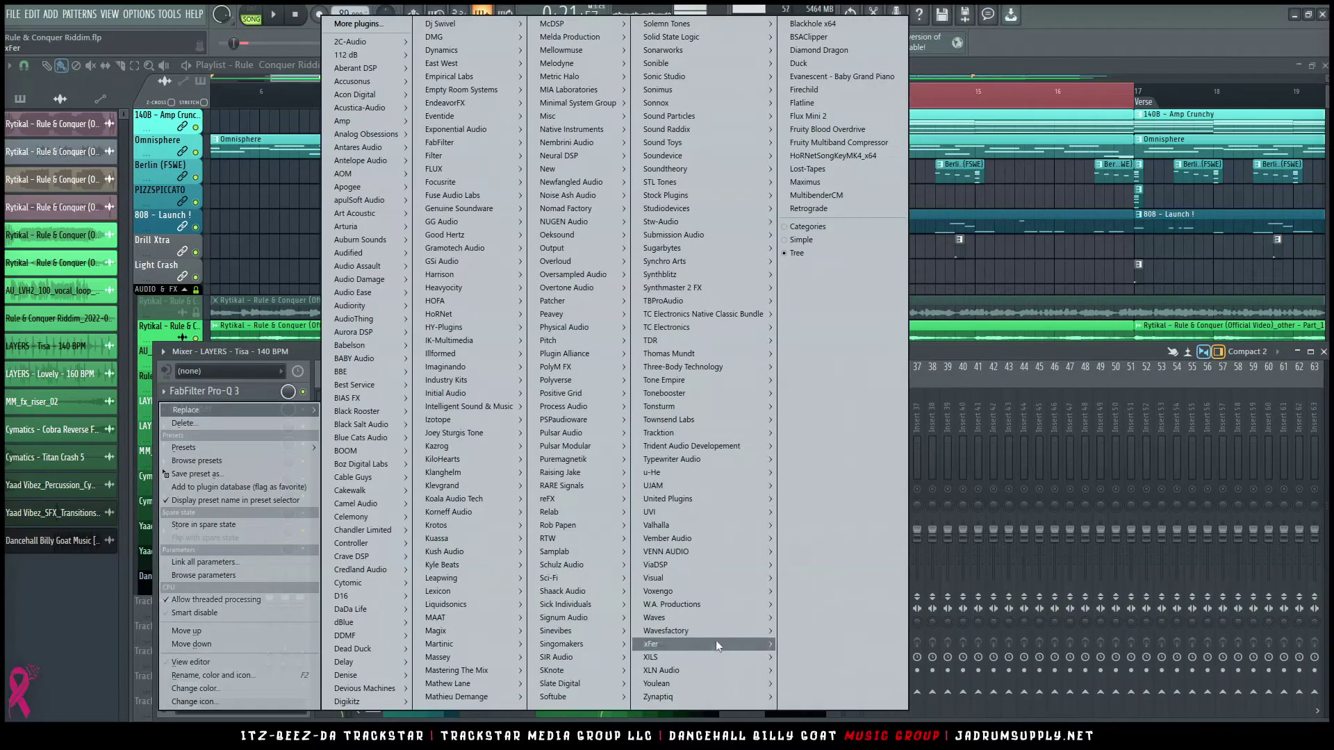
{"action": "mouse_move", "coordinate": [715, 619]}
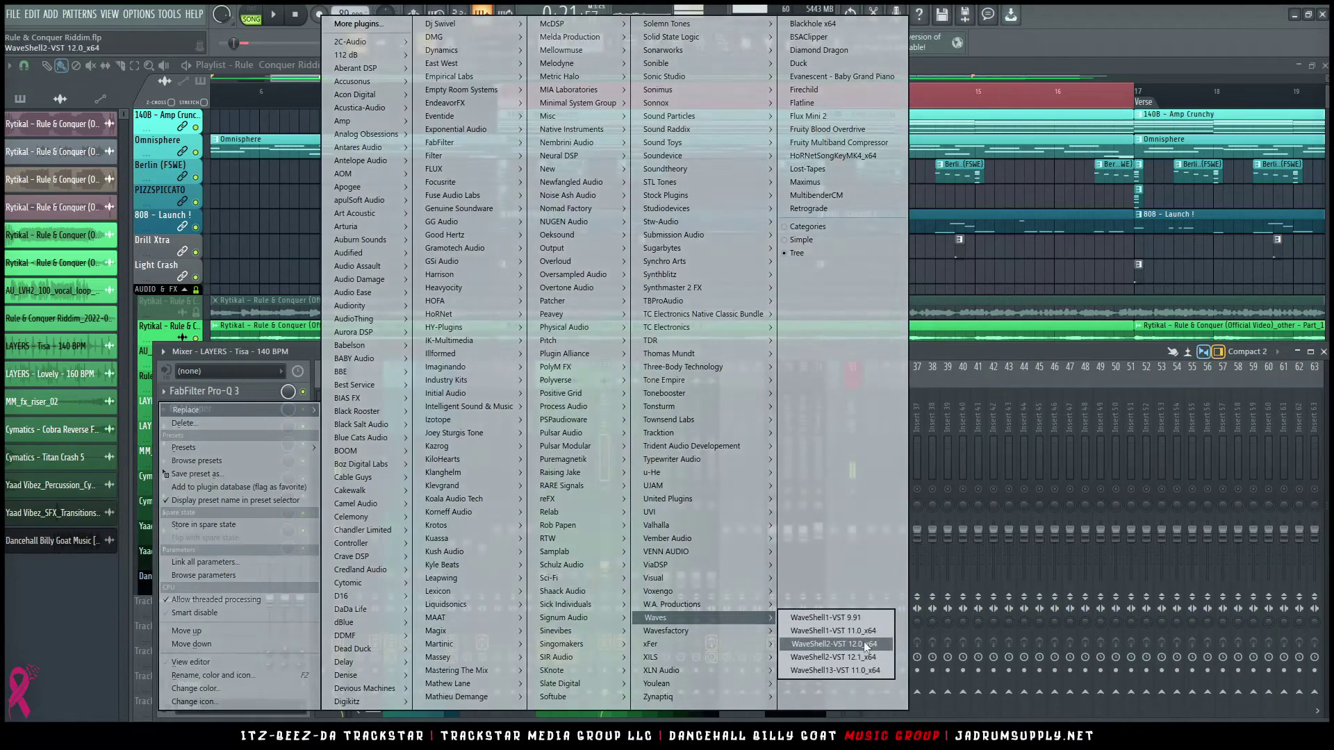
{"action": "left_click", "coordinate": [867, 631]}
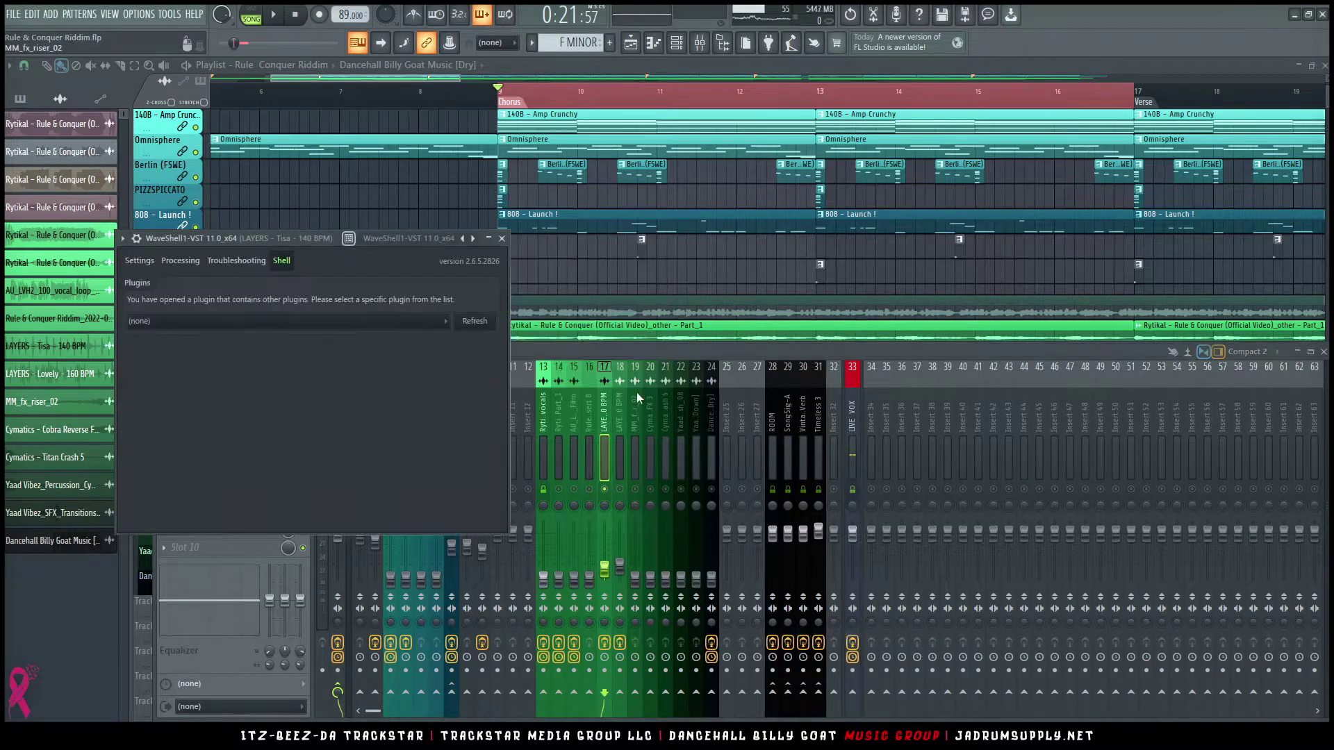
{"action": "left_click", "coordinate": [348, 320]}
{"action": "left_click", "coordinate": [593, 530]}
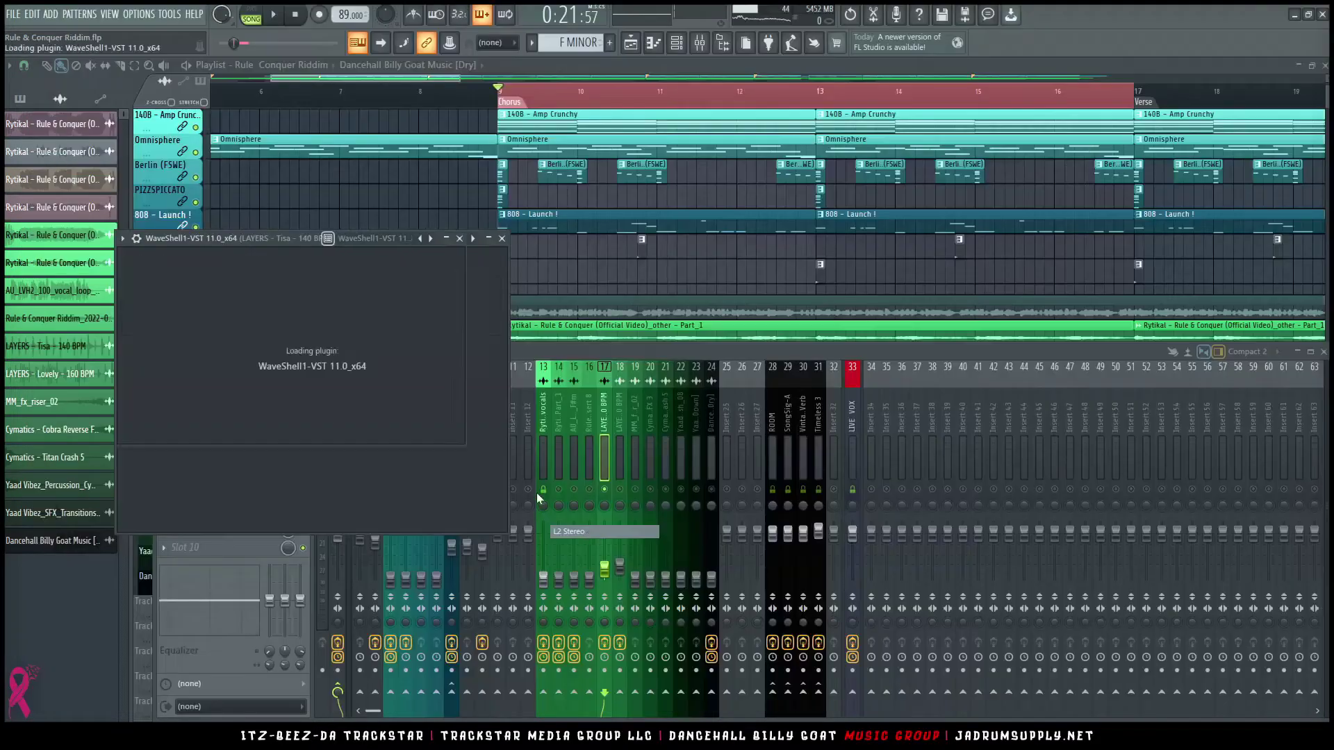
{"action": "left_click_drag", "start_coordinate": [225, 384], "coordinate": [225, 391]}
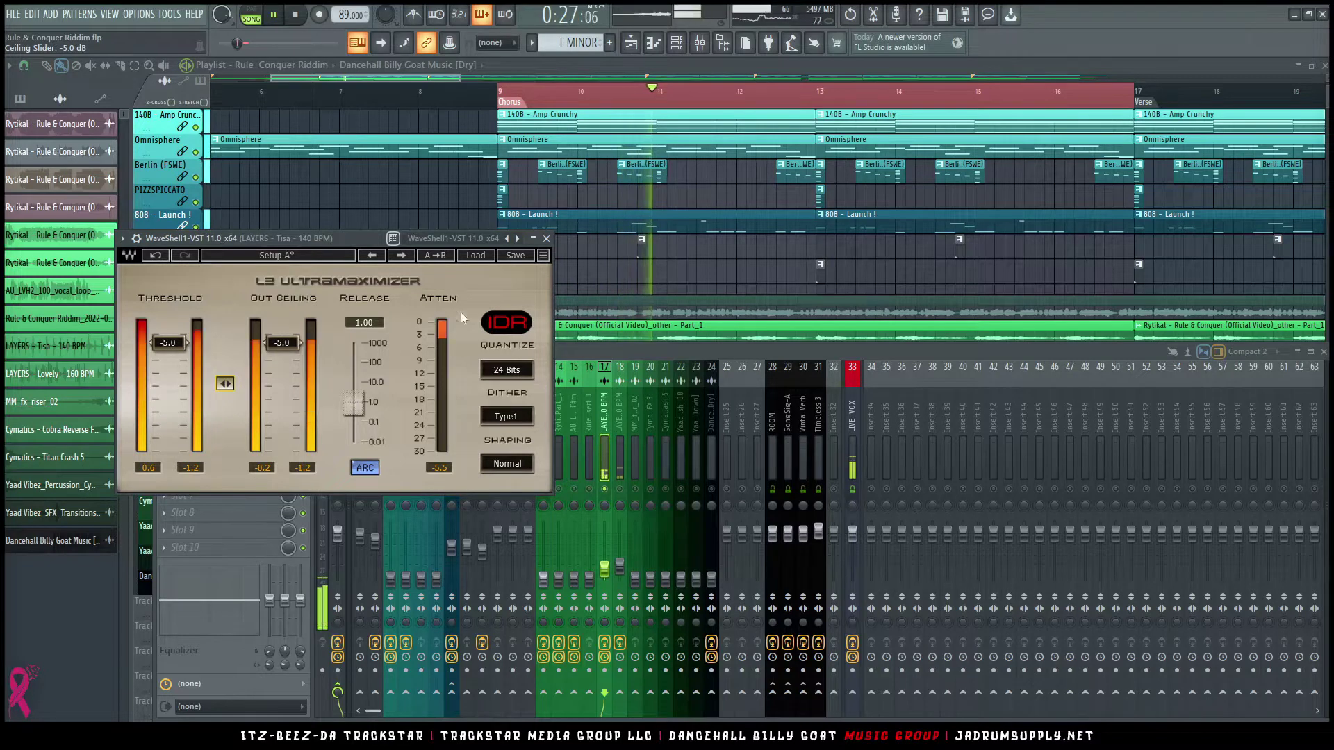
{"action": "left_click", "coordinate": [546, 239]}
Step: Take the Tisa track out of solo and set the track volumes: Tisa to 21% (-23.8 dB), Lovely to 31% (-19.2 dB)
{"action": "right_click", "coordinate": [605, 489]}
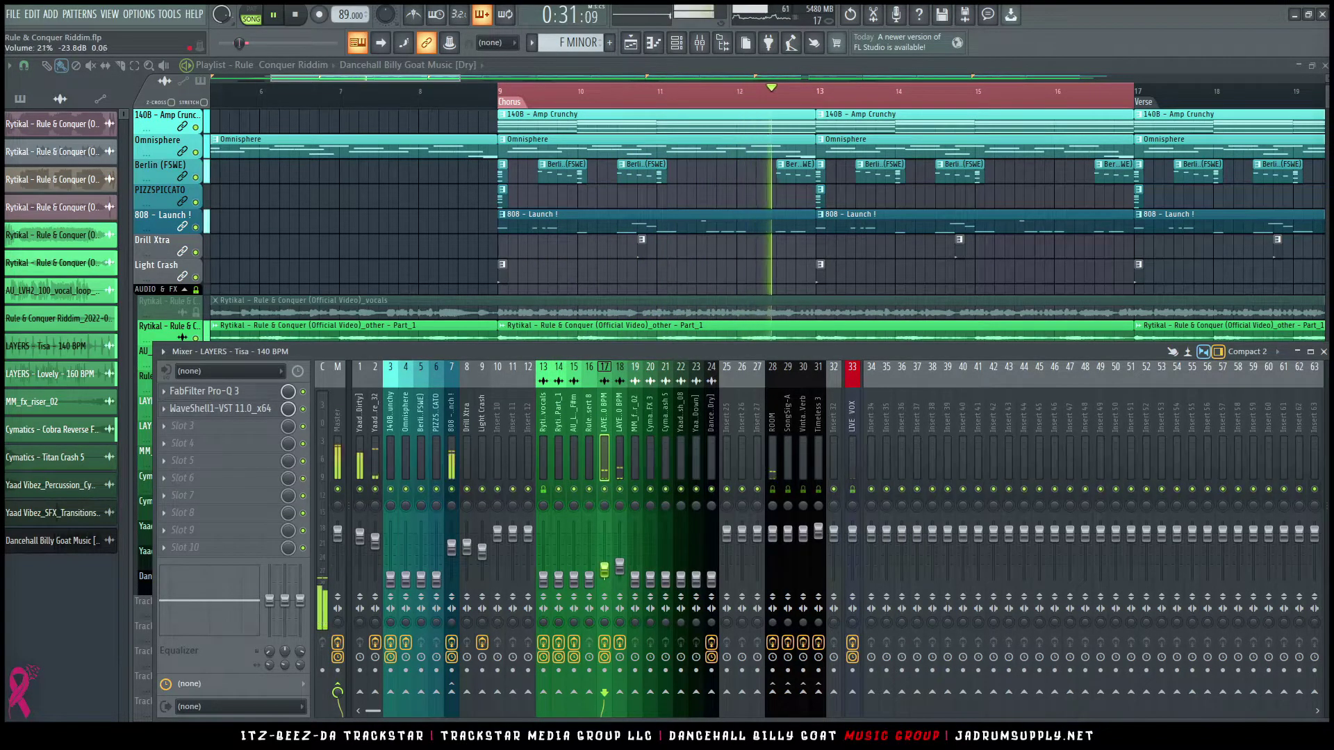
{"action": "left_click", "coordinate": [619, 567]}
{"action": "left_click_drag", "start_coordinate": [619, 566], "coordinate": [620, 565]}
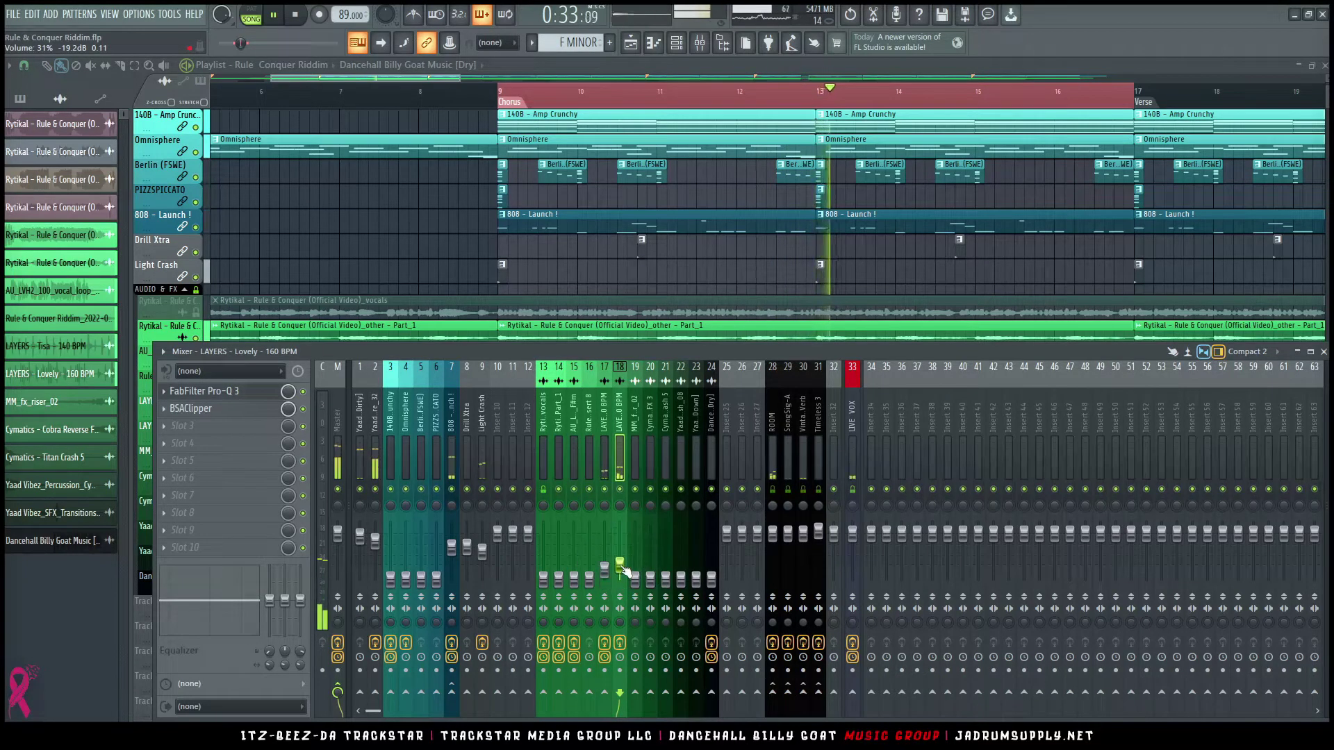
Step: Make the snare EQ's band near 2.8 kHz dynamic with about +1.5 dB range and set its gain to about +0.5 dB
{"action": "left_click", "coordinate": [452, 506]}
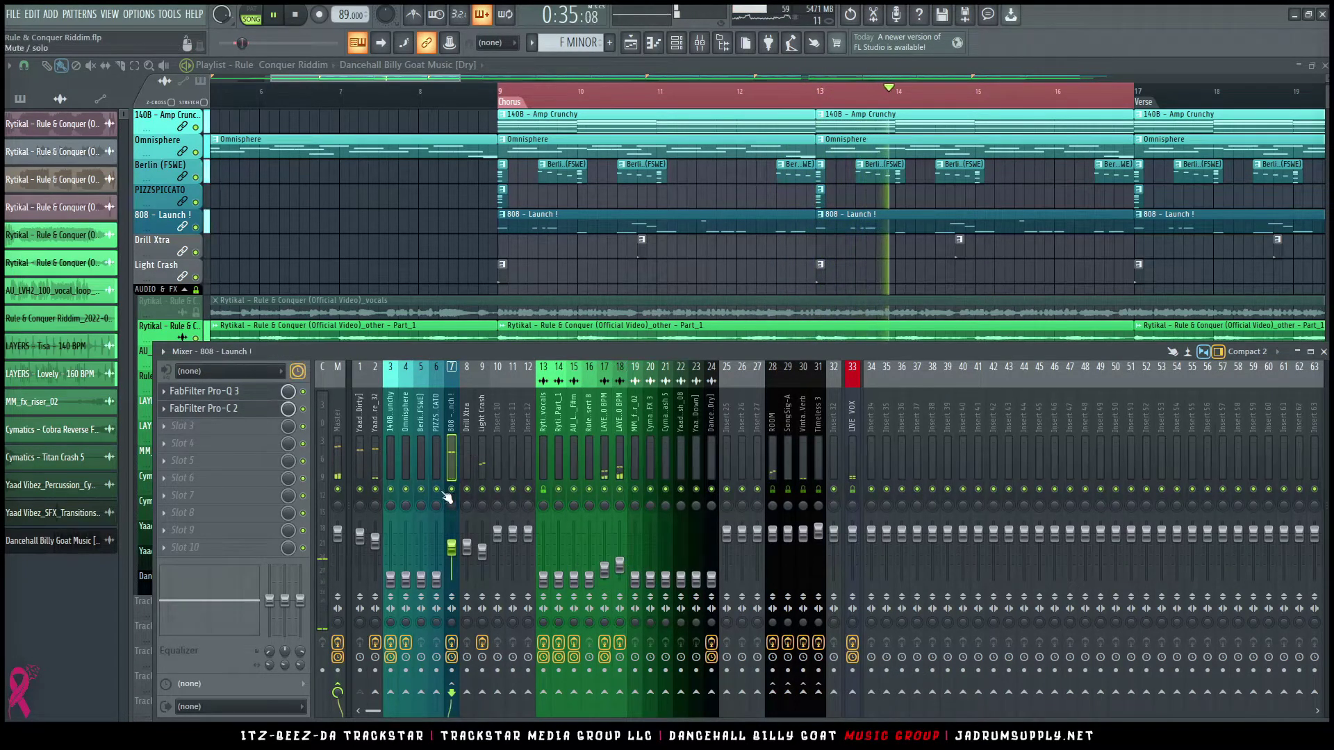
{"action": "left_click", "coordinate": [376, 469]}
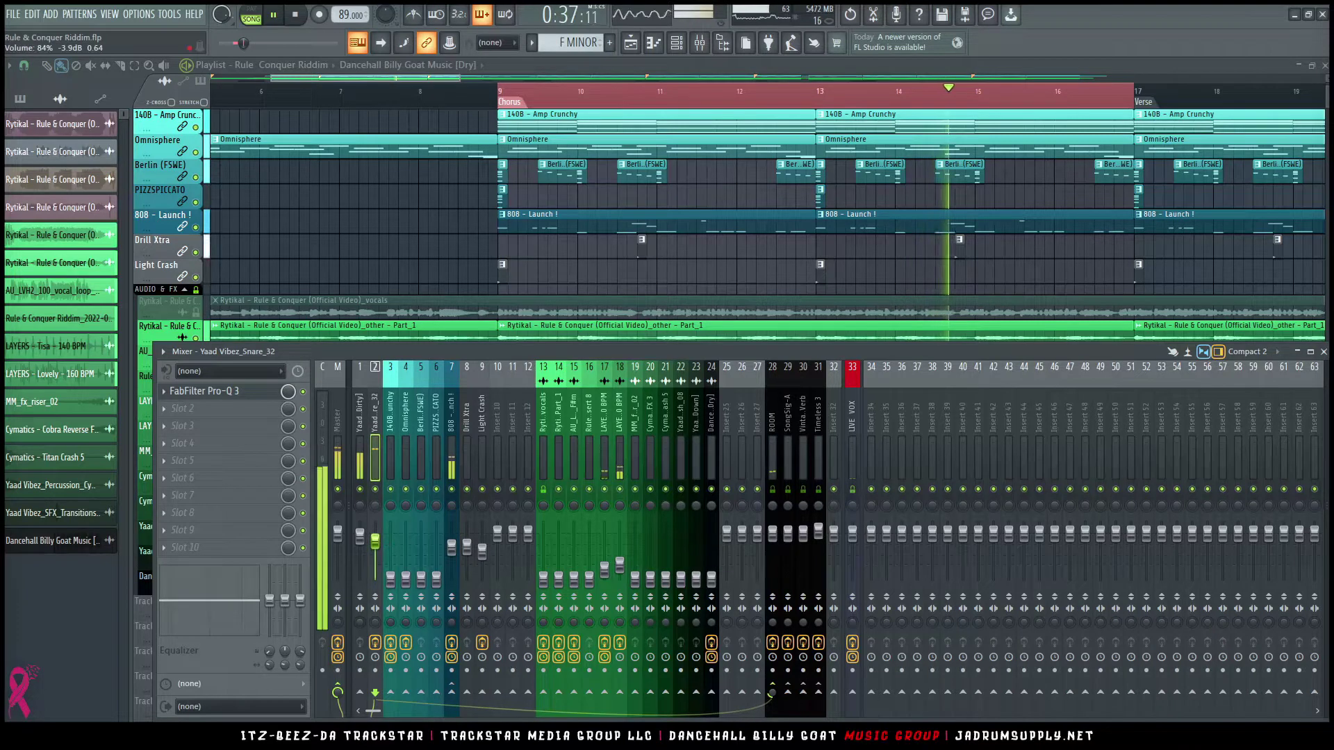
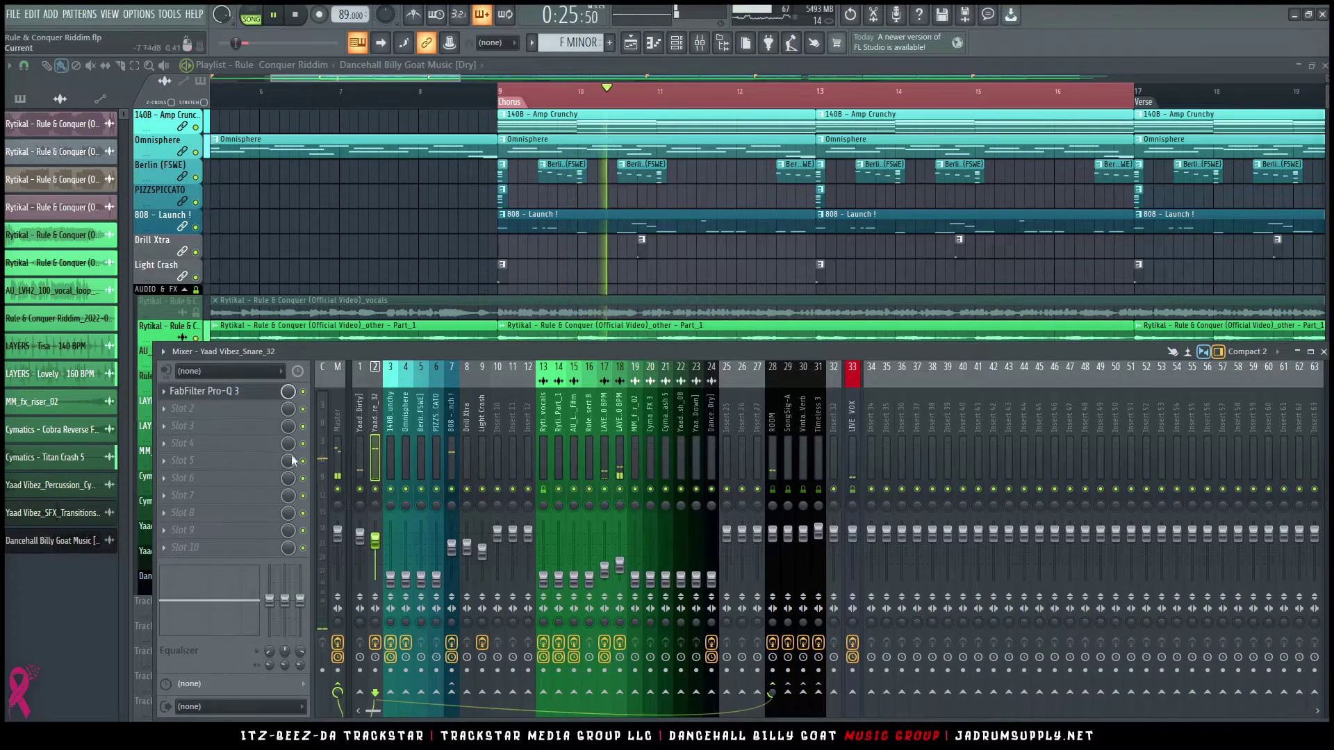
{"action": "left_click", "coordinate": [240, 398]}
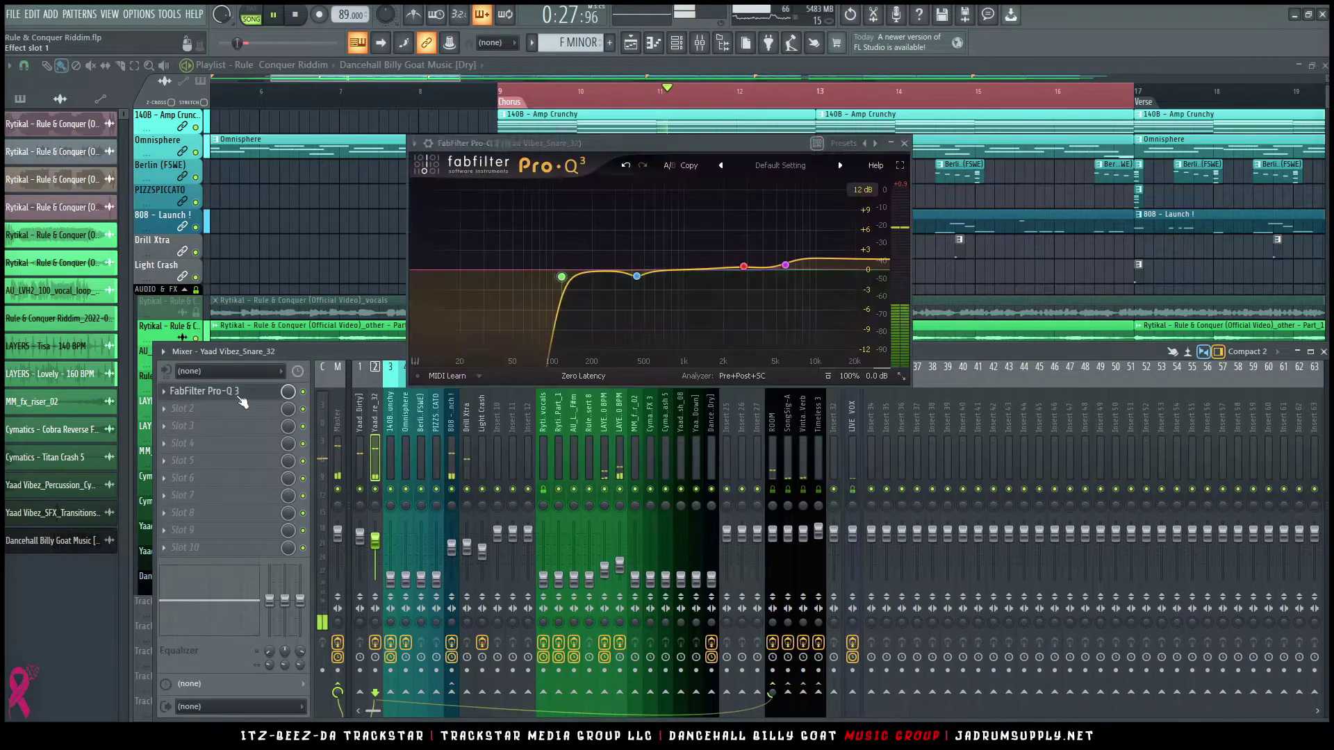
{"action": "right_click", "coordinate": [743, 265]}
{"action": "left_click", "coordinate": [778, 306]}
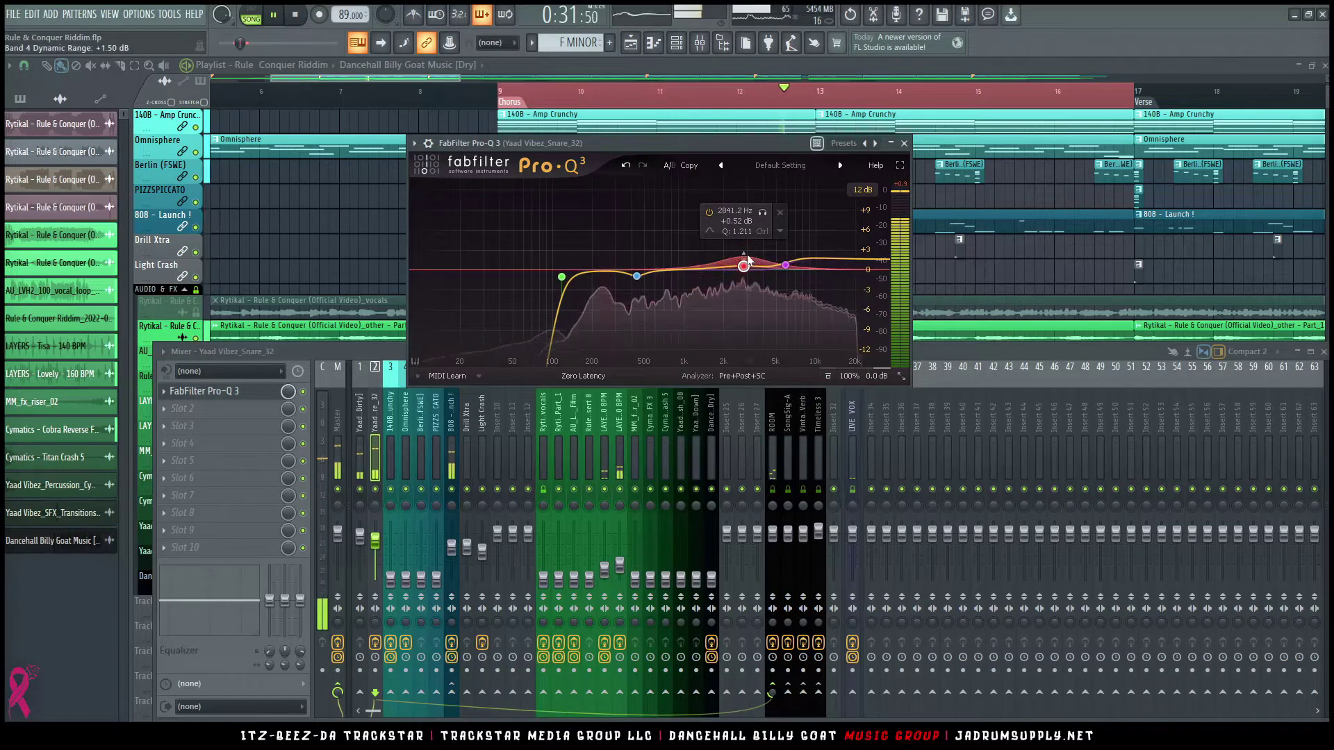
{"action": "left_click_drag", "start_coordinate": [743, 266], "coordinate": [743, 267]}
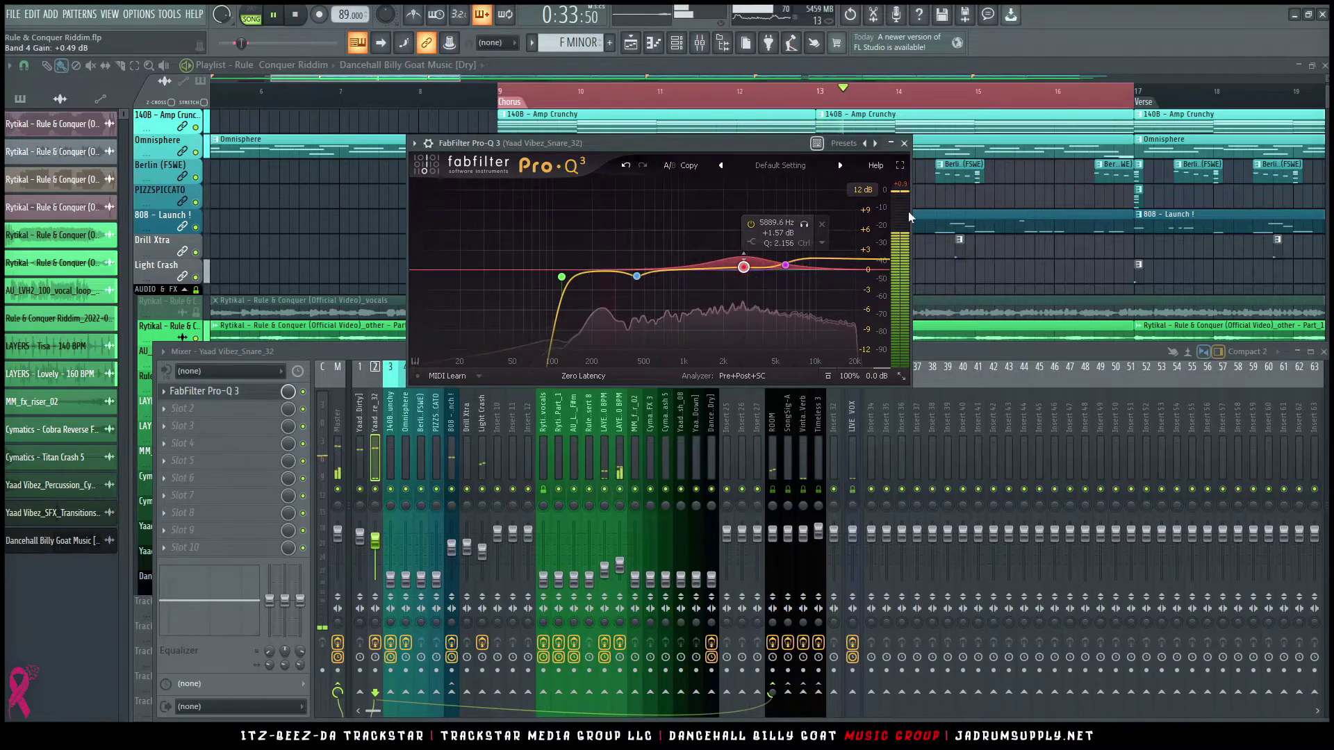
{"action": "left_click", "coordinate": [904, 144]}
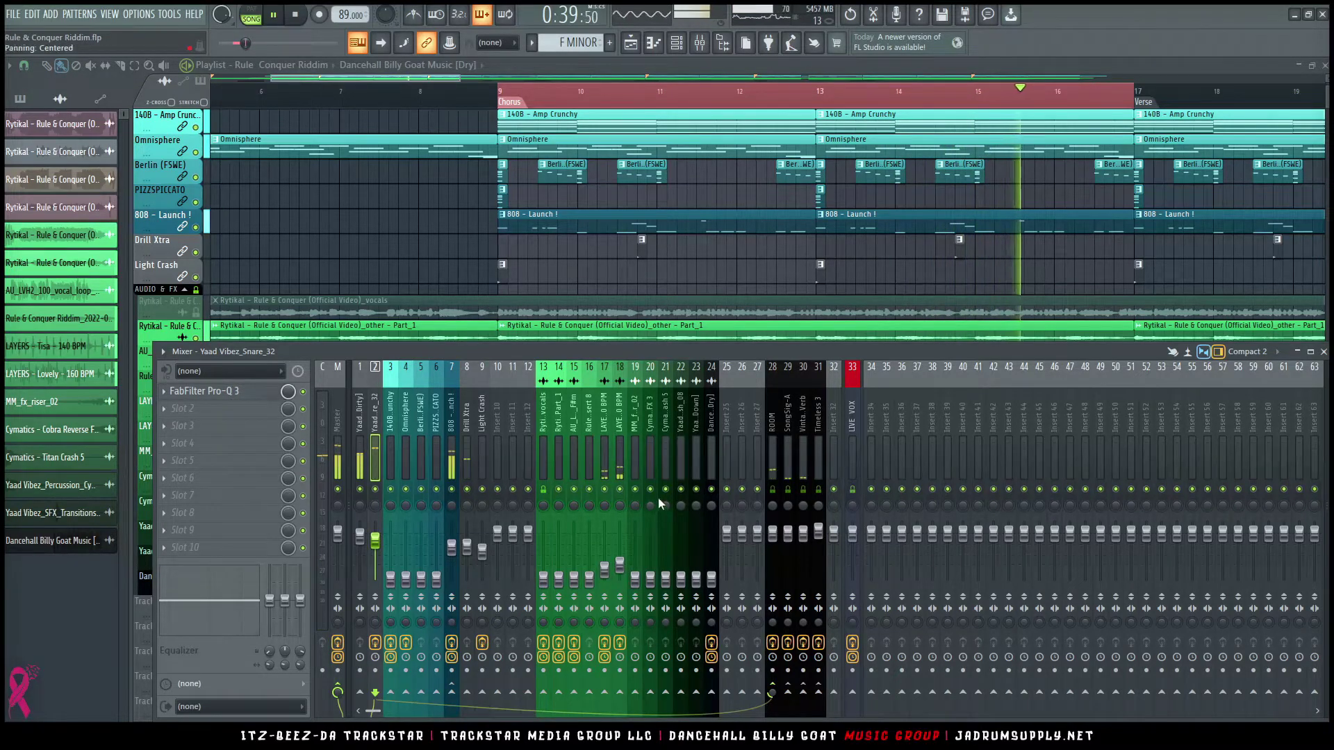
Step: Try raising the MM_fx_riser_02 track's volume to 31% (-19.2 dB)
{"action": "scroll", "coordinate": [769, 223], "scroll_direction": "down", "scroll_amount": 10}
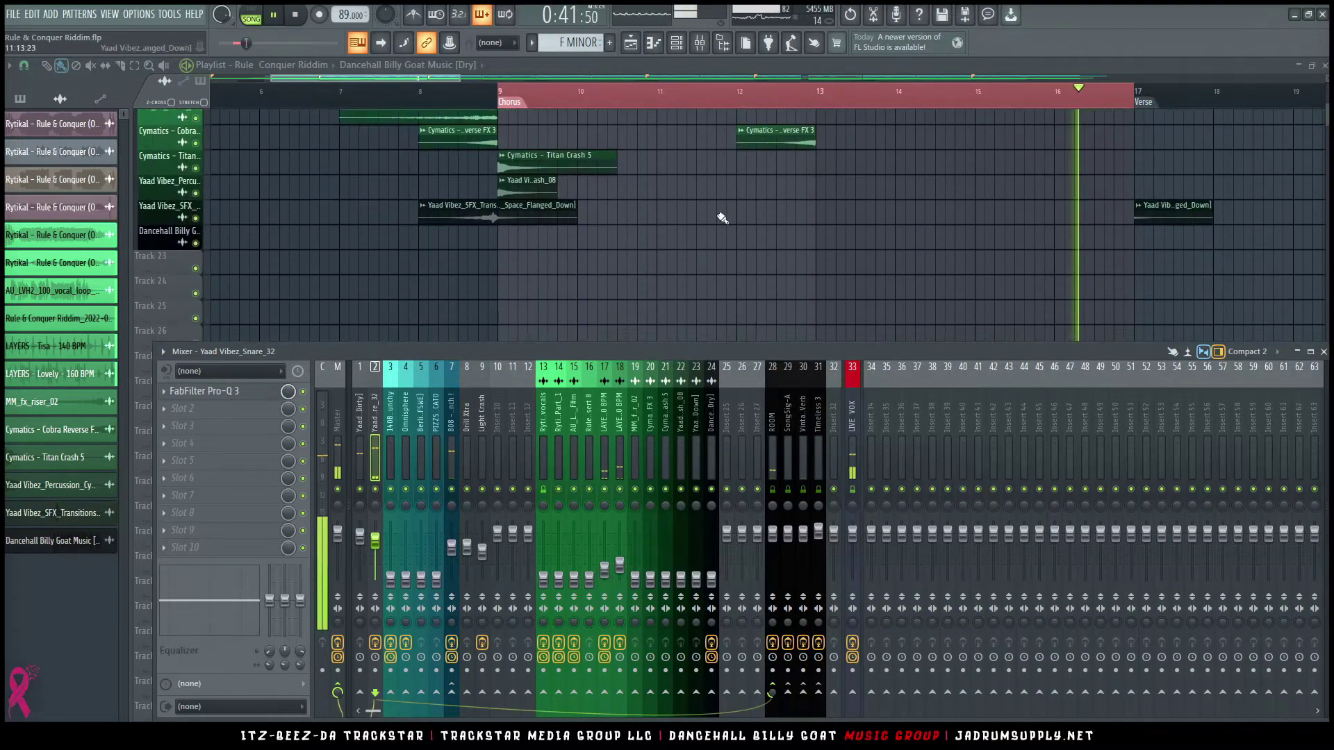
{"action": "left_click_drag", "start_coordinate": [634, 579], "coordinate": [634, 566]}
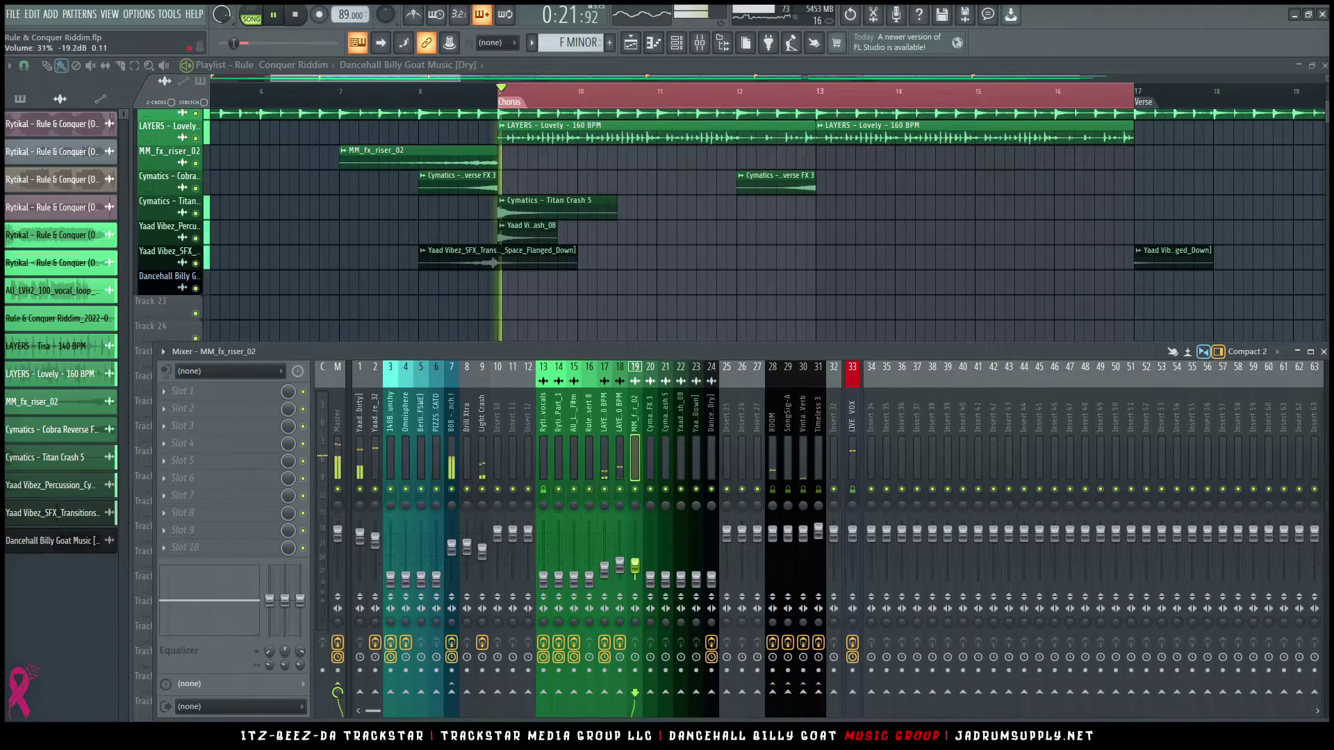
{"action": "key", "text": "space"}
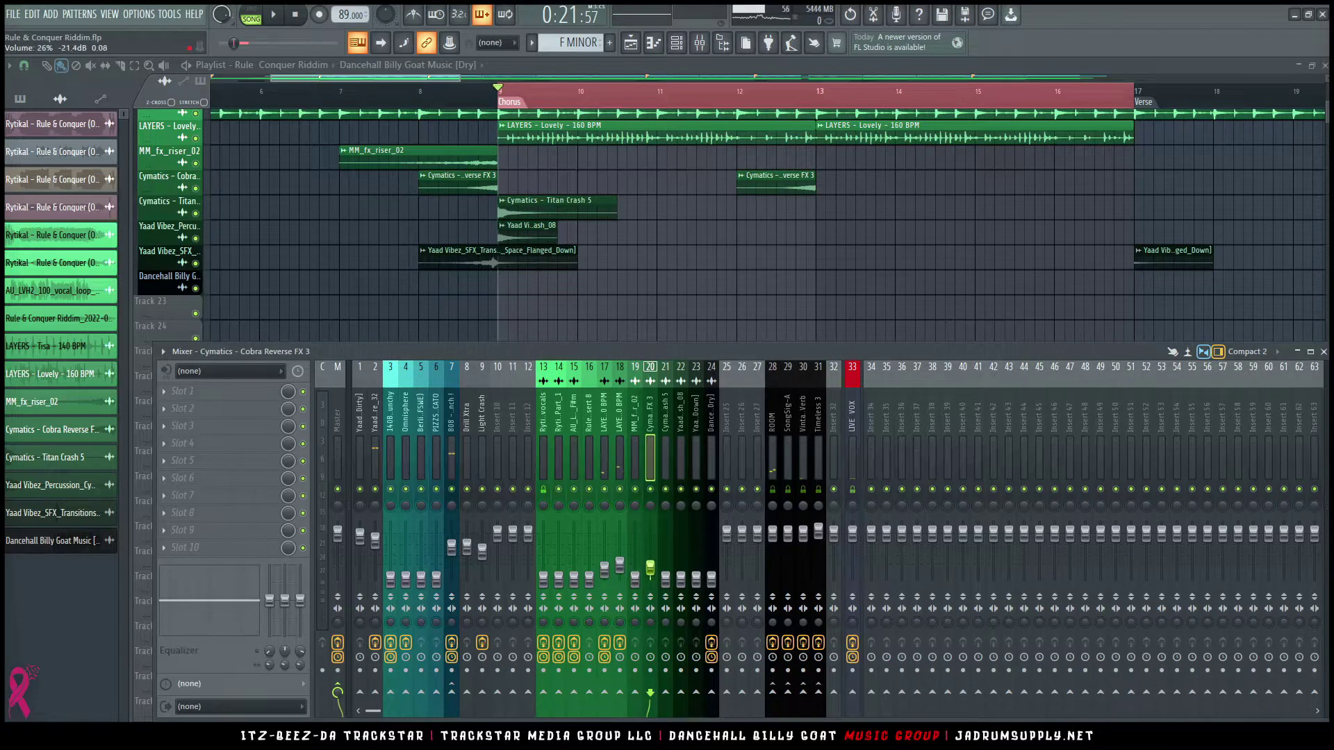
Step: Raise the Cymatics - Cobra Reverse FX 3 track's volume to roughly the level of the unused inserts while auditioning the chorus
{"action": "left_click_drag", "start_coordinate": [650, 569], "coordinate": [650, 556]}
{"action": "key", "text": "space"}
{"action": "left_click_drag", "start_coordinate": [650, 555], "coordinate": [650, 538]}
{"action": "key", "text": "space"}
{"action": "key", "text": "space"}
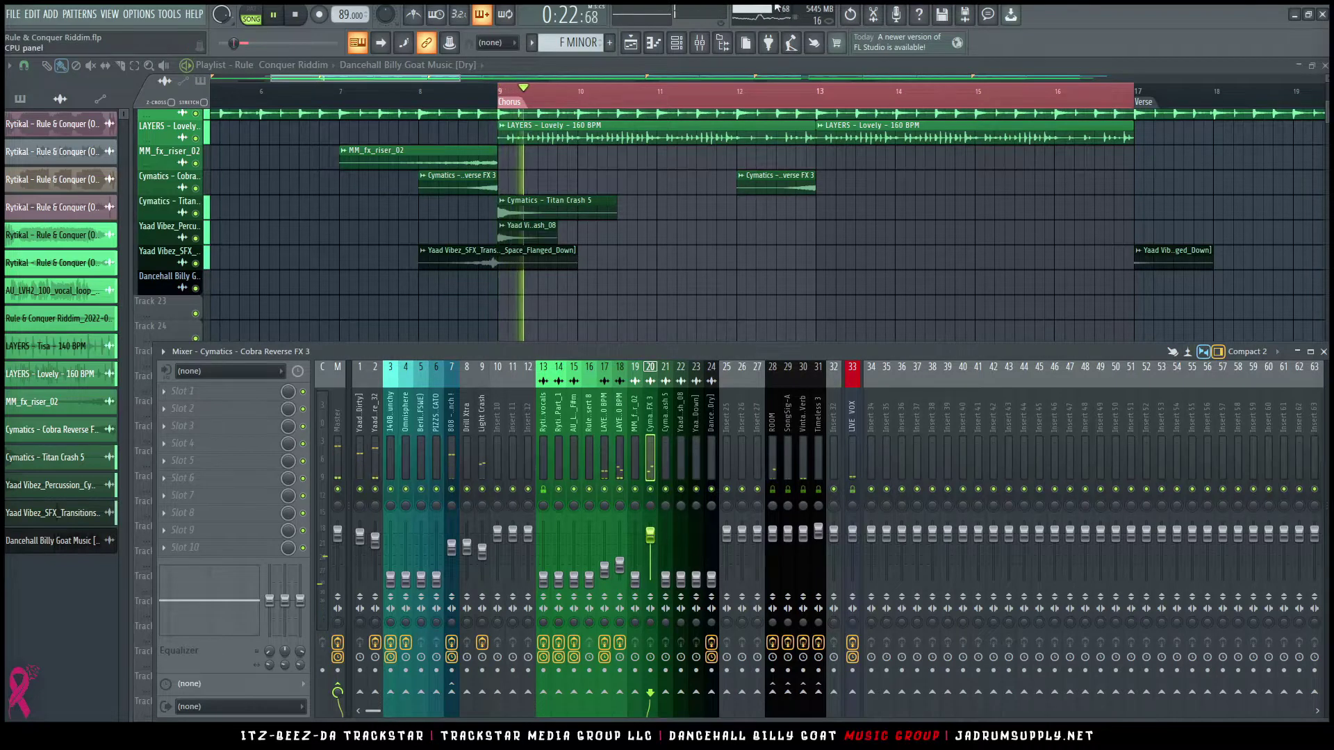
Step: Solo the Cymatics - Cobra Reverse FX 3 track and try raising its volume above 76% (-5.7 dB) while auditioning the chorus start
{"action": "left_click", "coordinate": [678, 45]}
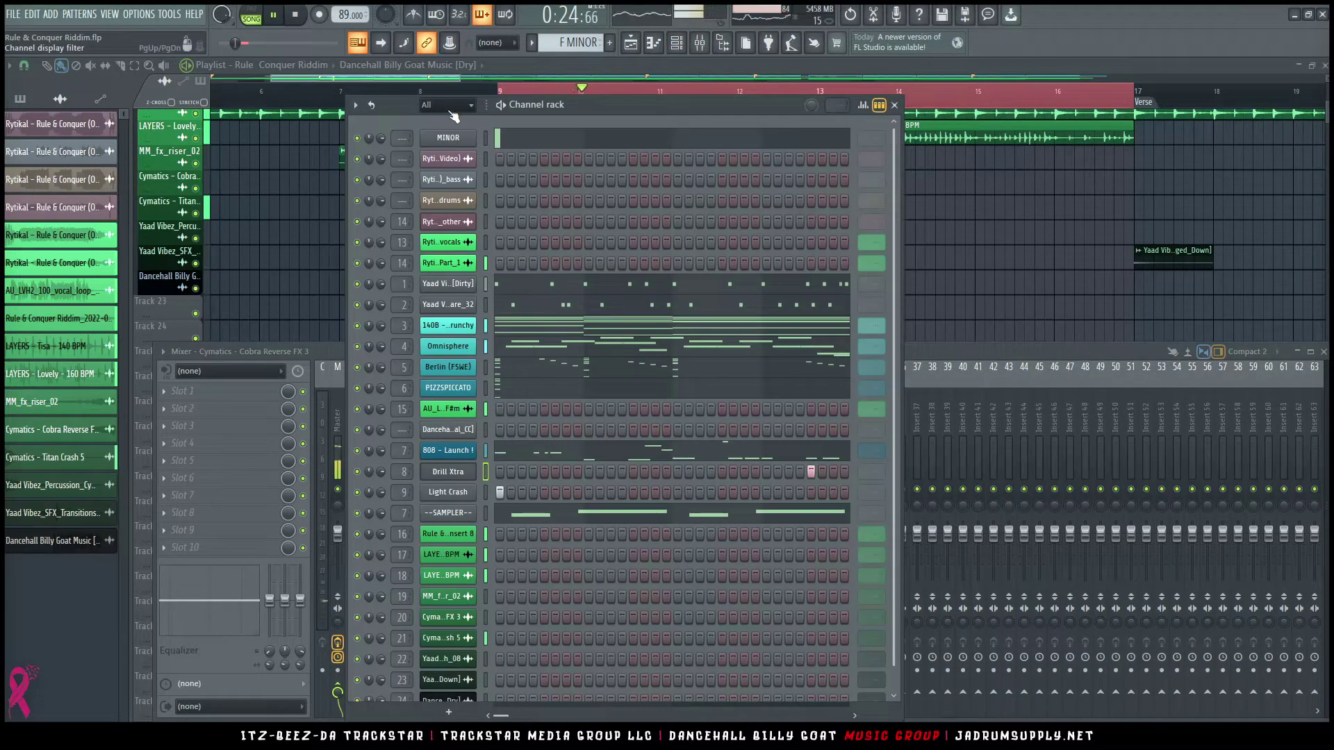
{"action": "left_click", "coordinate": [1005, 352]}
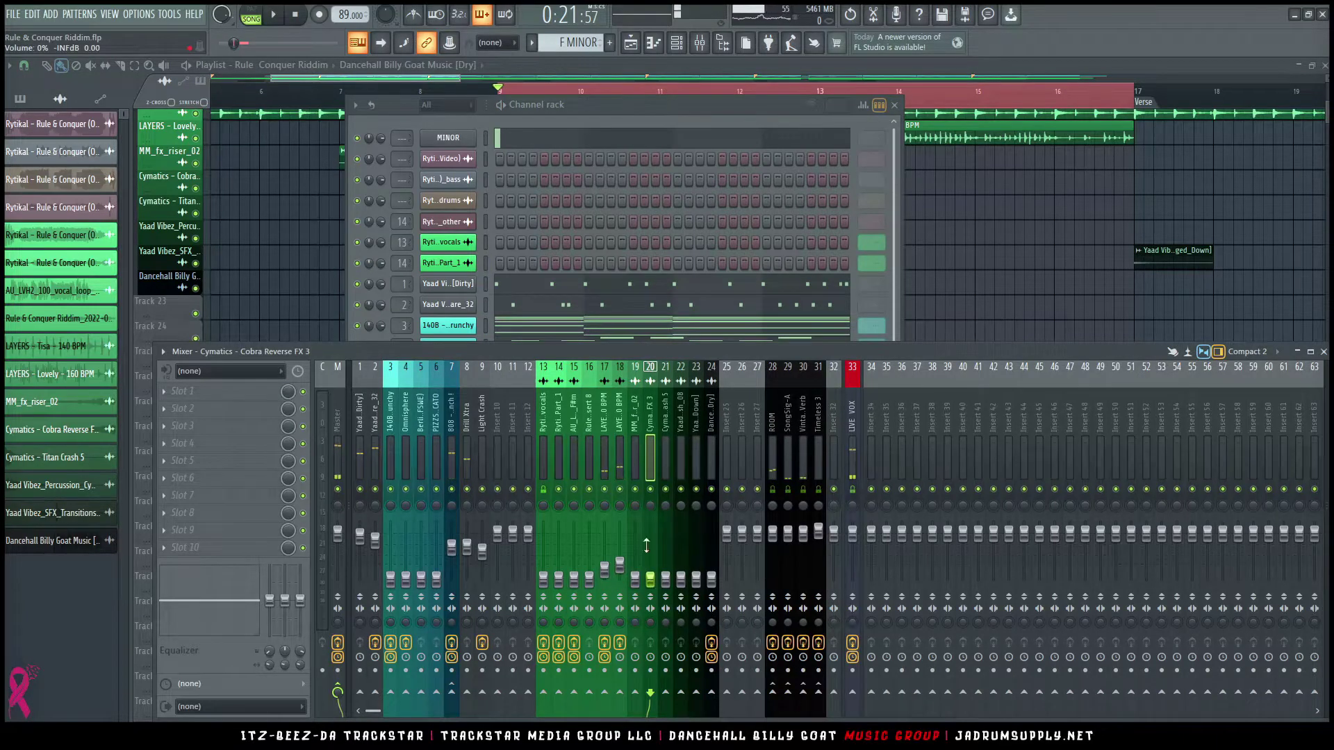
{"action": "key", "text": "space"}
{"action": "right_click", "coordinate": [652, 489]}
{"action": "key", "text": "space"}
{"action": "key", "text": "space"}
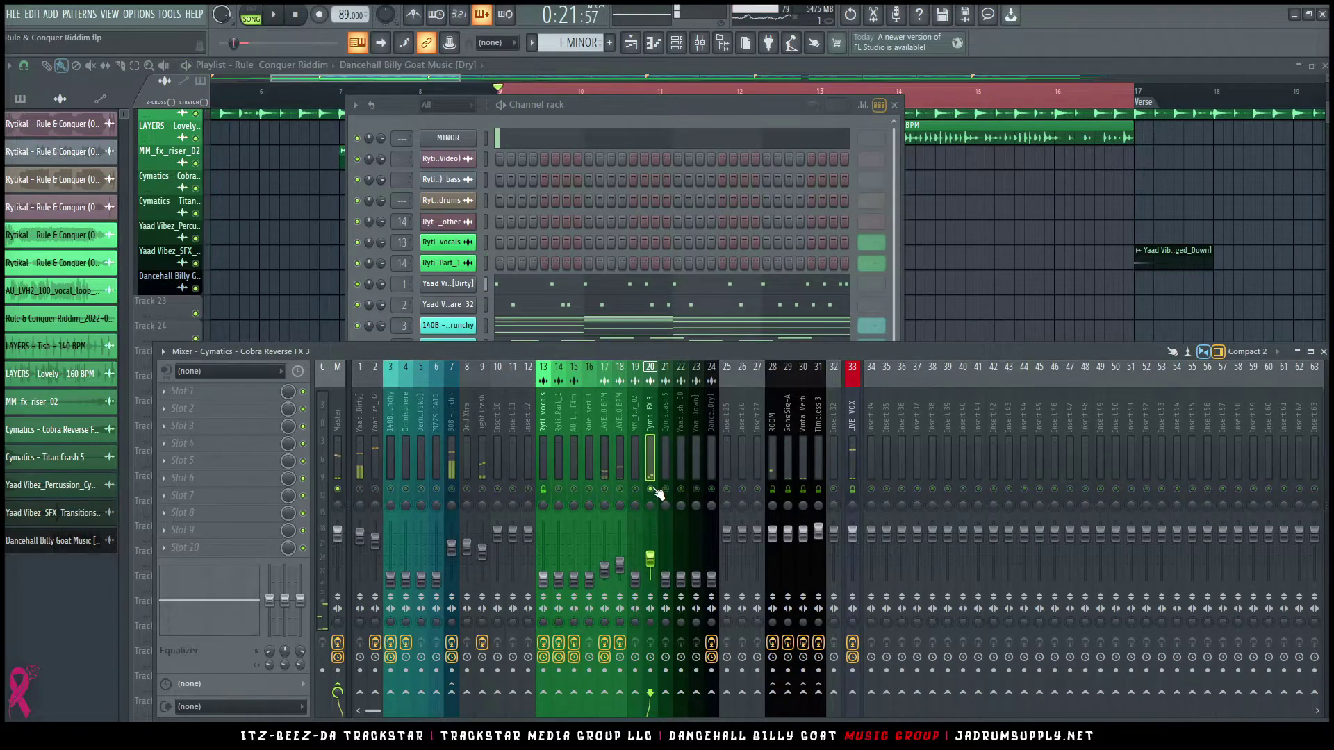
{"action": "key", "text": "space"}
{"action": "key", "text": "space"}
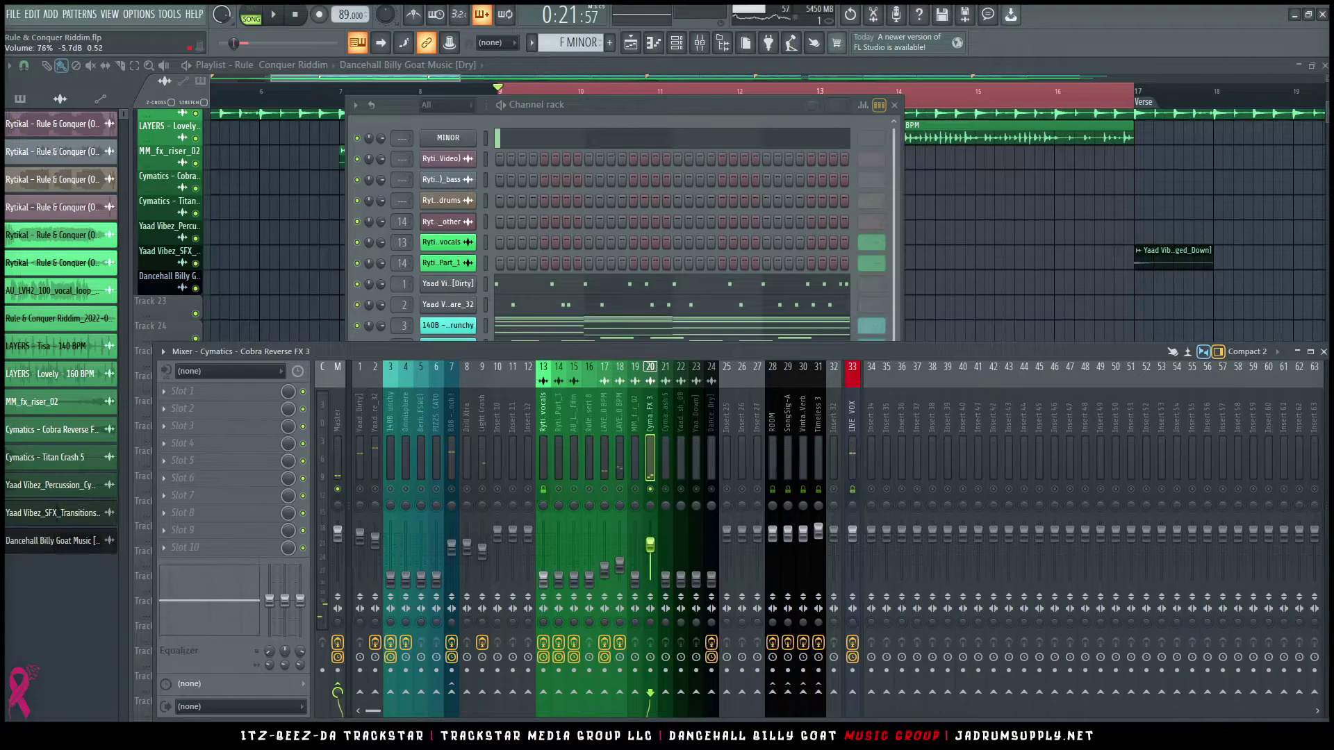
{"action": "key", "text": "space"}
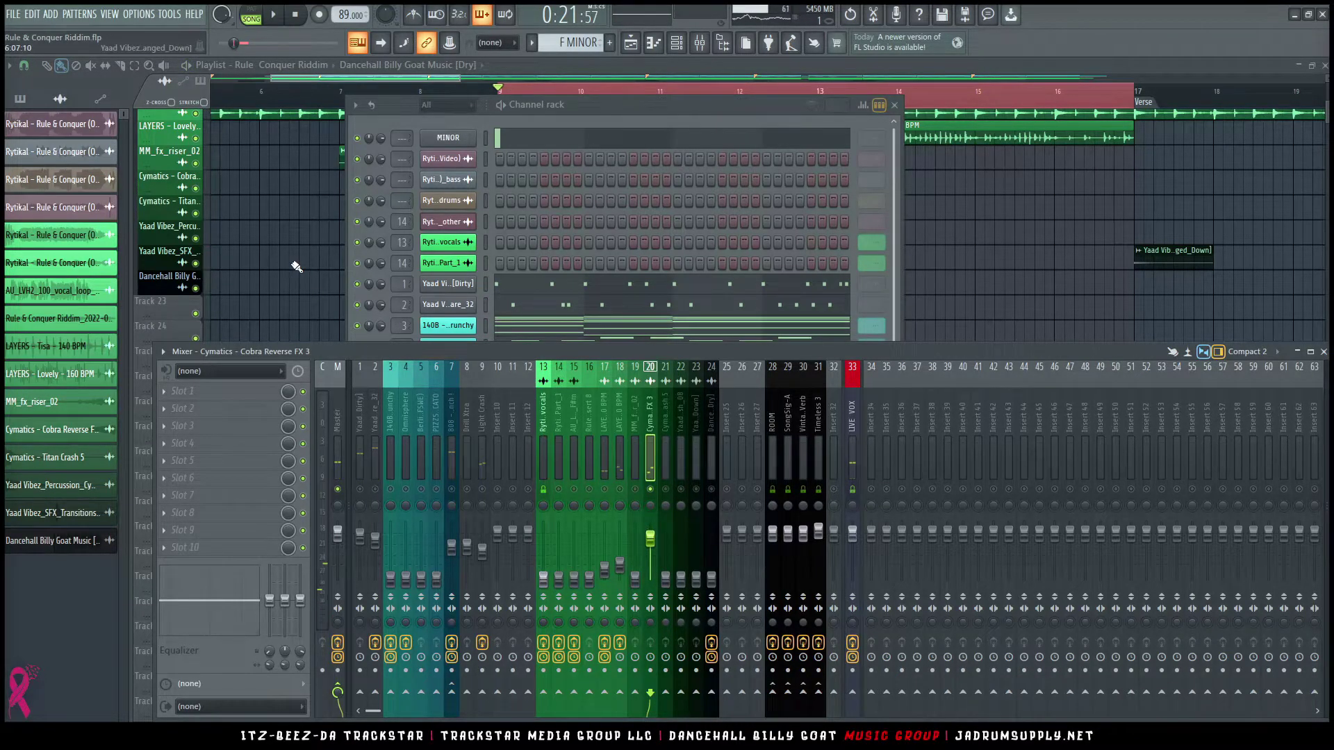
Step: Check the transition clips around the chorus start and the declicking mode options of the Cymatics - Cobra Reverse FX 3 clip
{"action": "key", "text": "F12"}
{"action": "scroll", "coordinate": [468, 174], "scroll_direction": "up", "scroll_amount": 5}
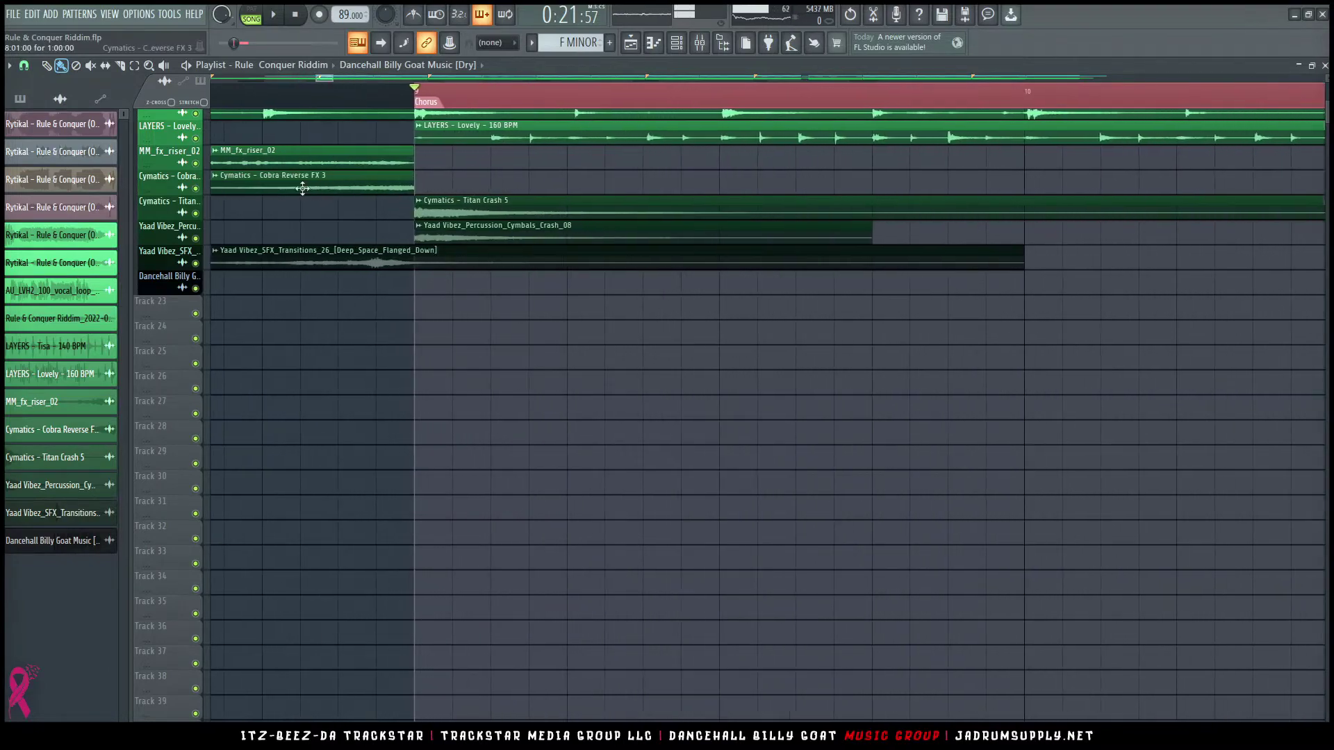
{"action": "scroll", "coordinate": [708, 220], "scroll_direction": "up", "scroll_amount": 5}
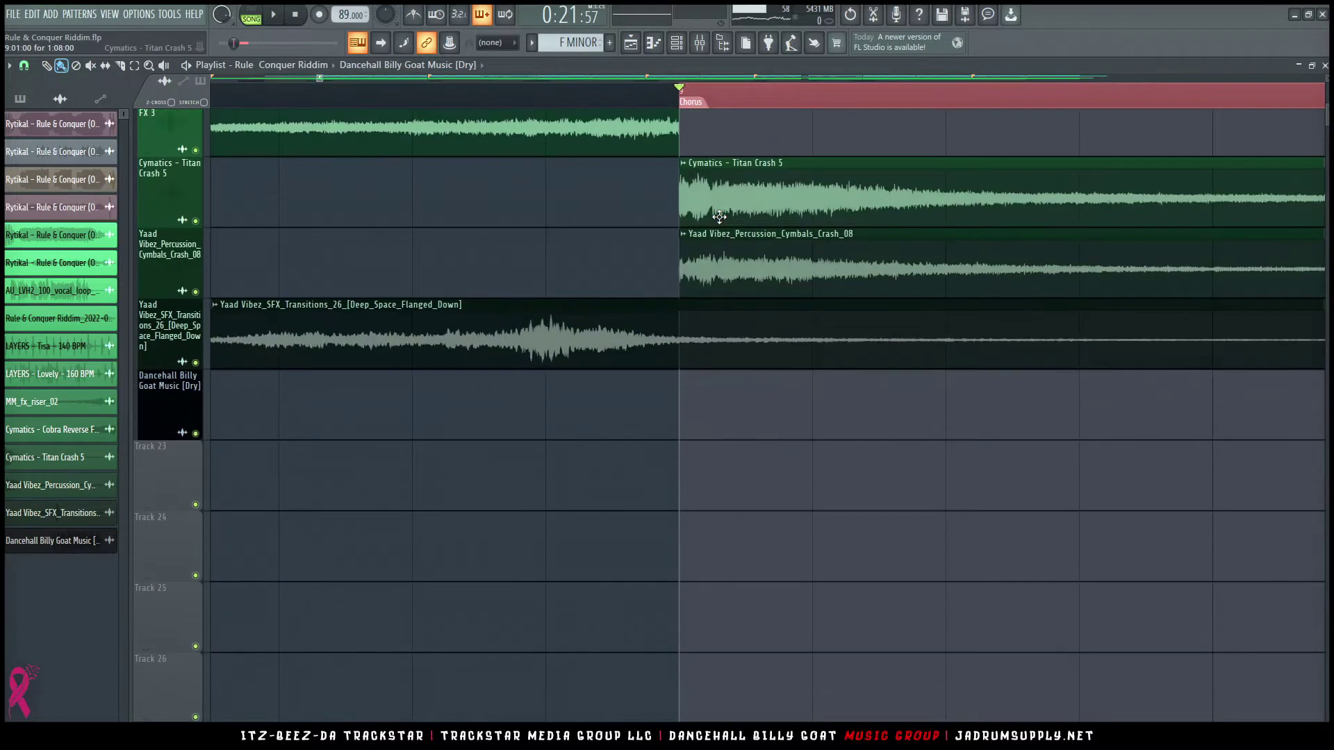
{"action": "scroll", "coordinate": [720, 215], "scroll_direction": "up", "scroll_amount": 4}
{"action": "double_click", "coordinate": [586, 389]}
{"action": "left_click", "coordinate": [693, 442]}
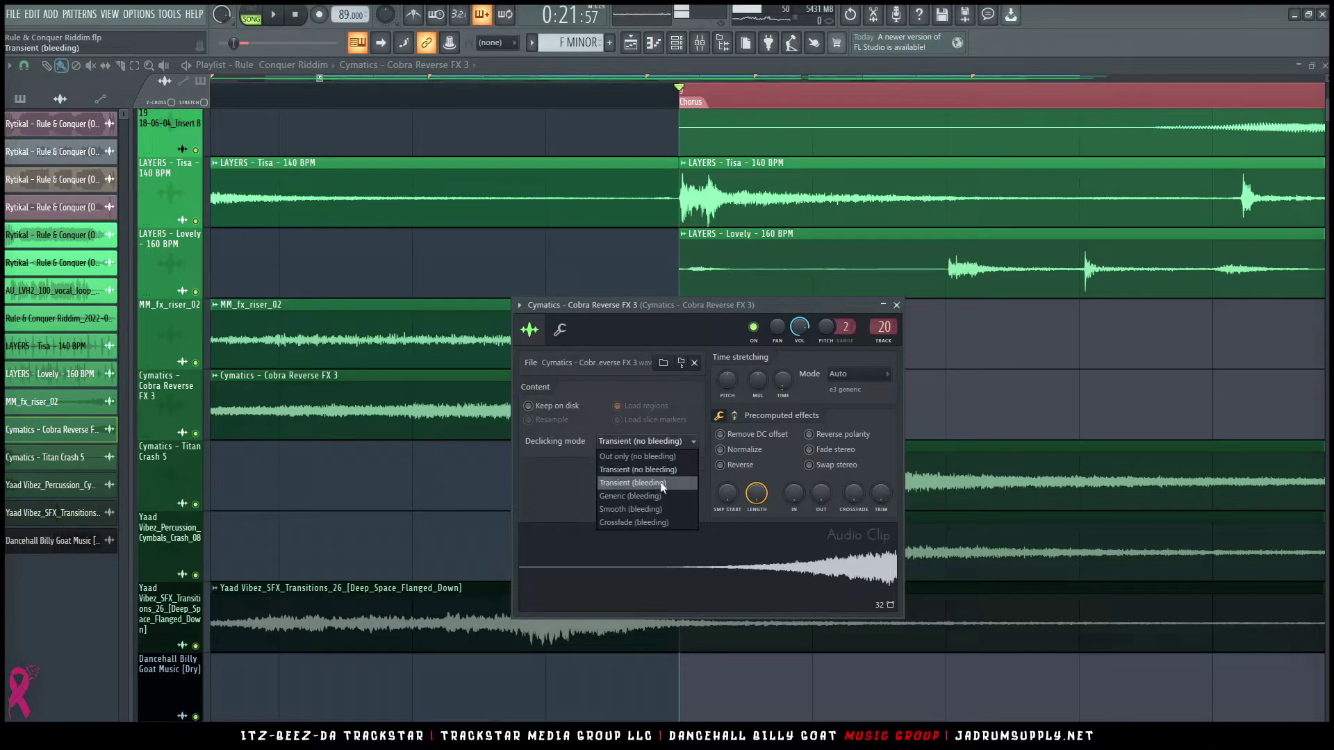
{"action": "left_click", "coordinate": [896, 305]}
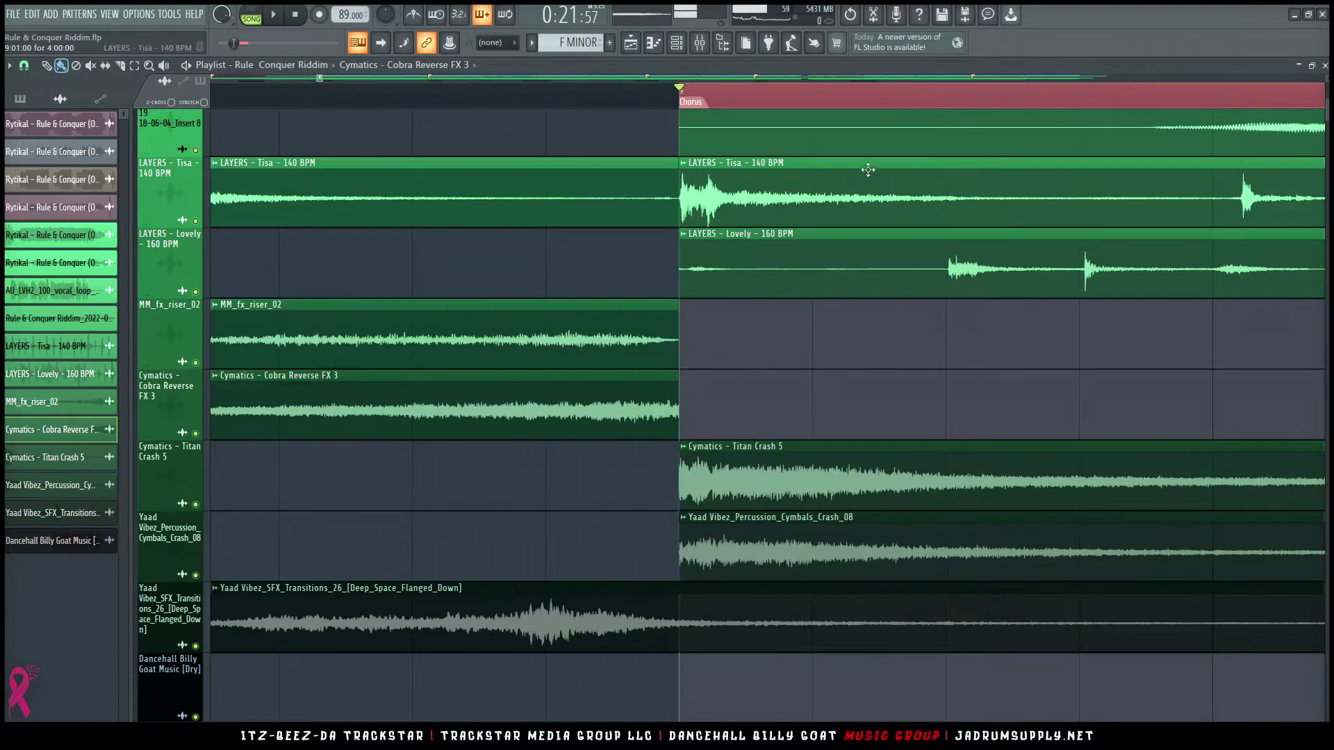
Step: Unsolo Cobra Reverse FX 3 with its volume lowered to the MM_fx_riser_02 track's level, and set Cymatics - Titan Crash 5 to 40% (-15.8 dB)
{"action": "left_click", "coordinate": [697, 46]}
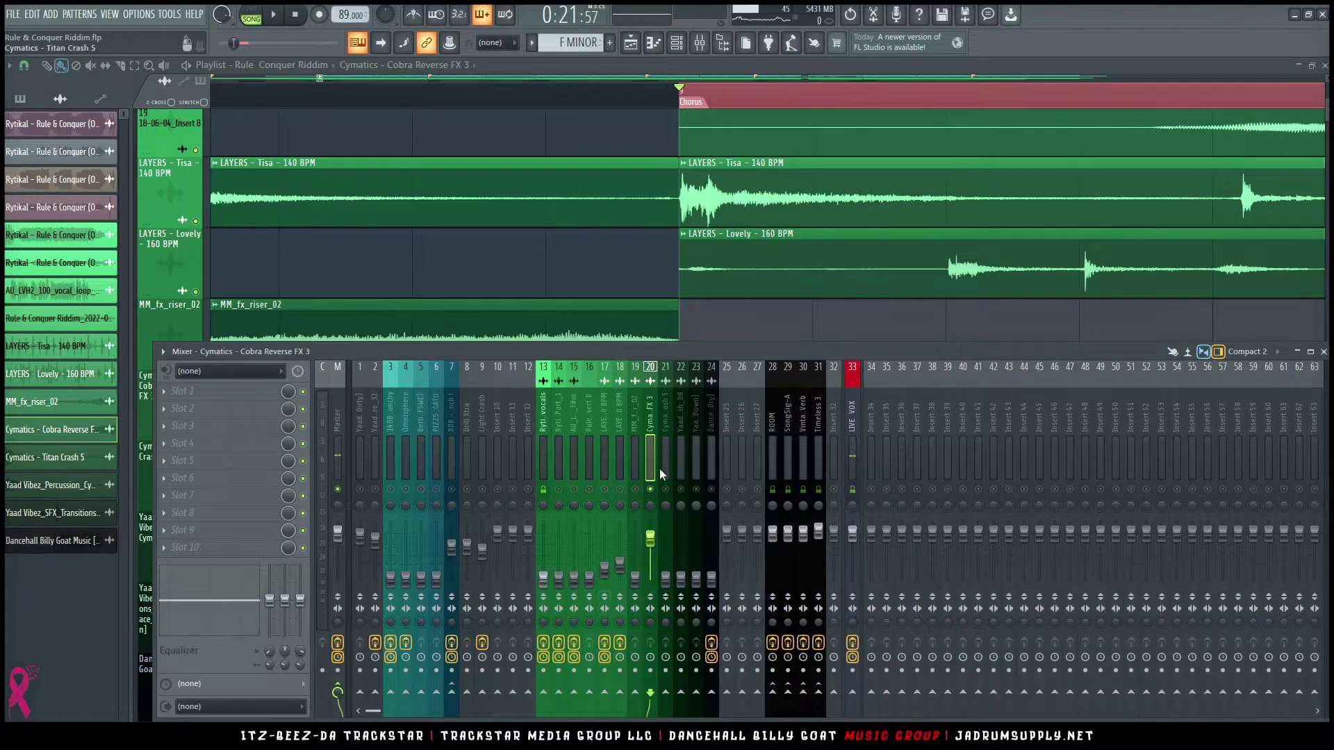
{"action": "scroll", "coordinate": [324, 191], "scroll_direction": "down", "scroll_amount": 4}
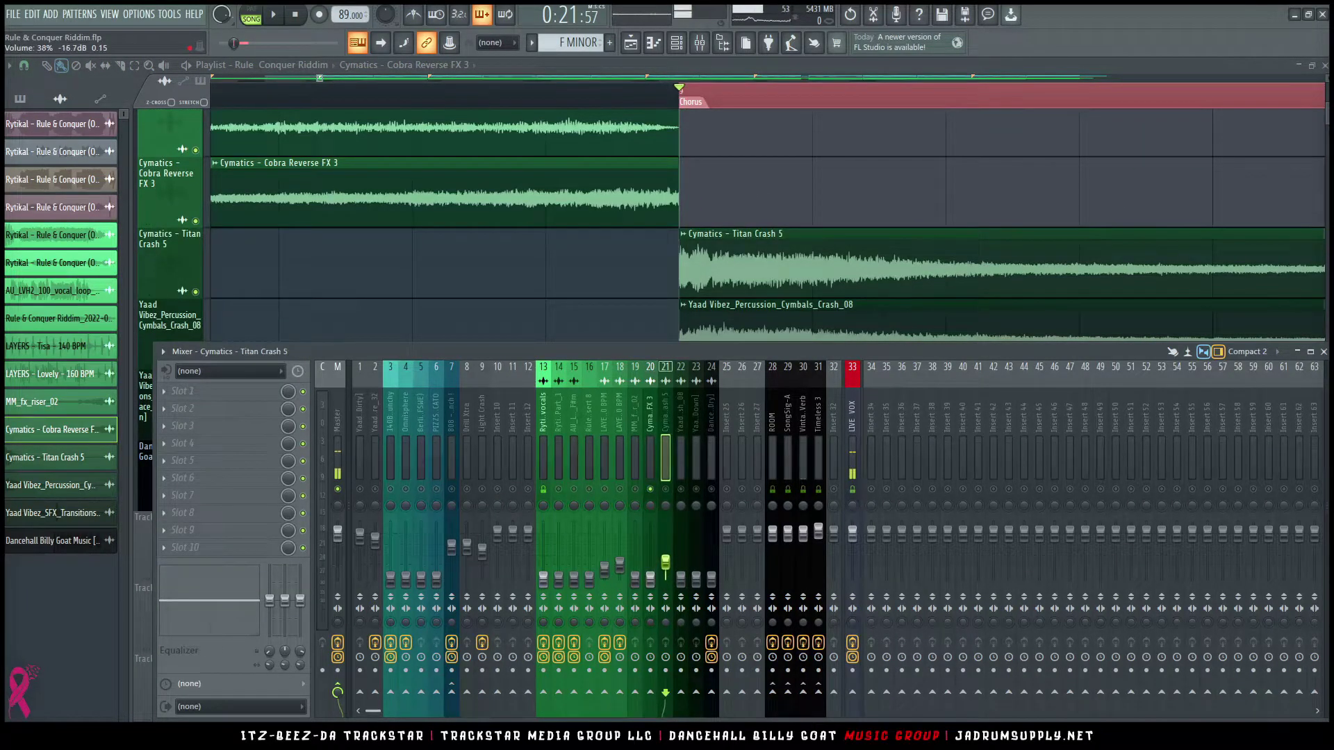
{"action": "key", "text": "space"}
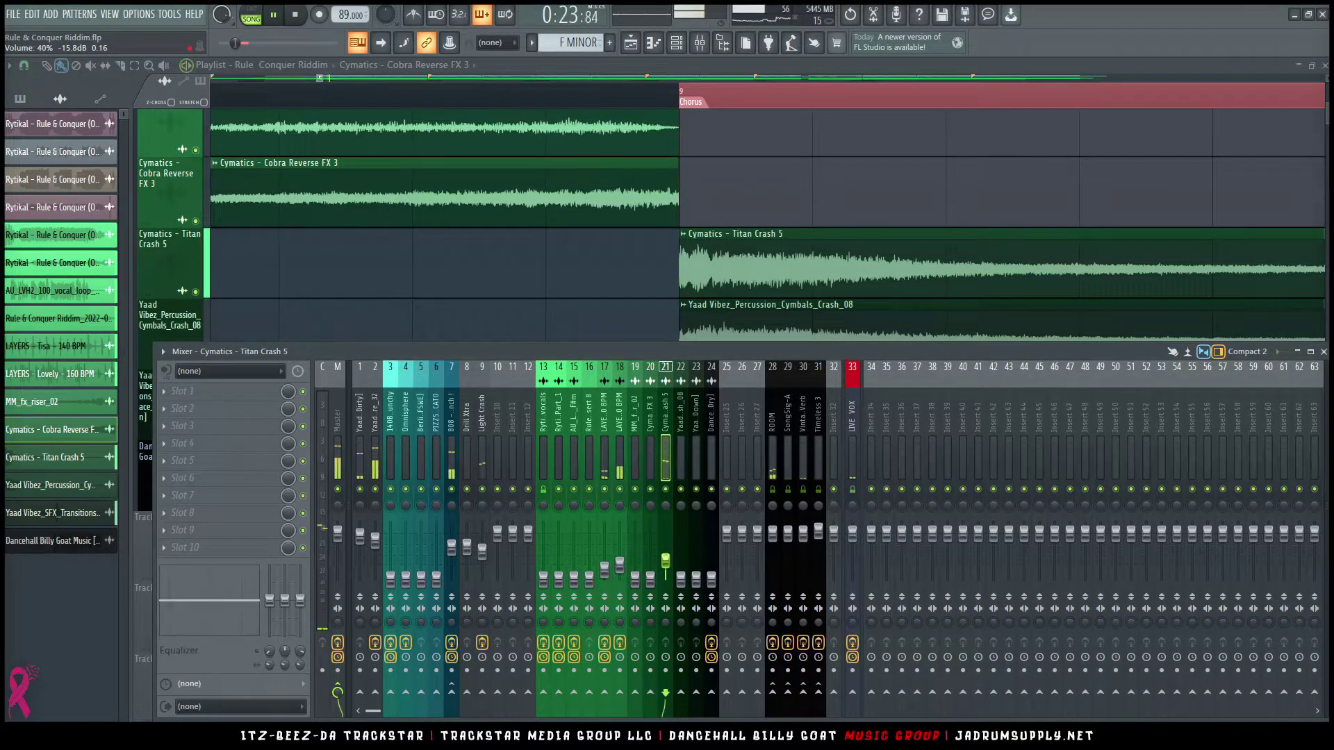
Step: Insert a stereo FabFilter plugin into the first effect slot of the Cymatics - Titan Crash 5 track
{"action": "left_click", "coordinate": [225, 425]}
{"action": "mouse_move", "coordinate": [477, 140]}
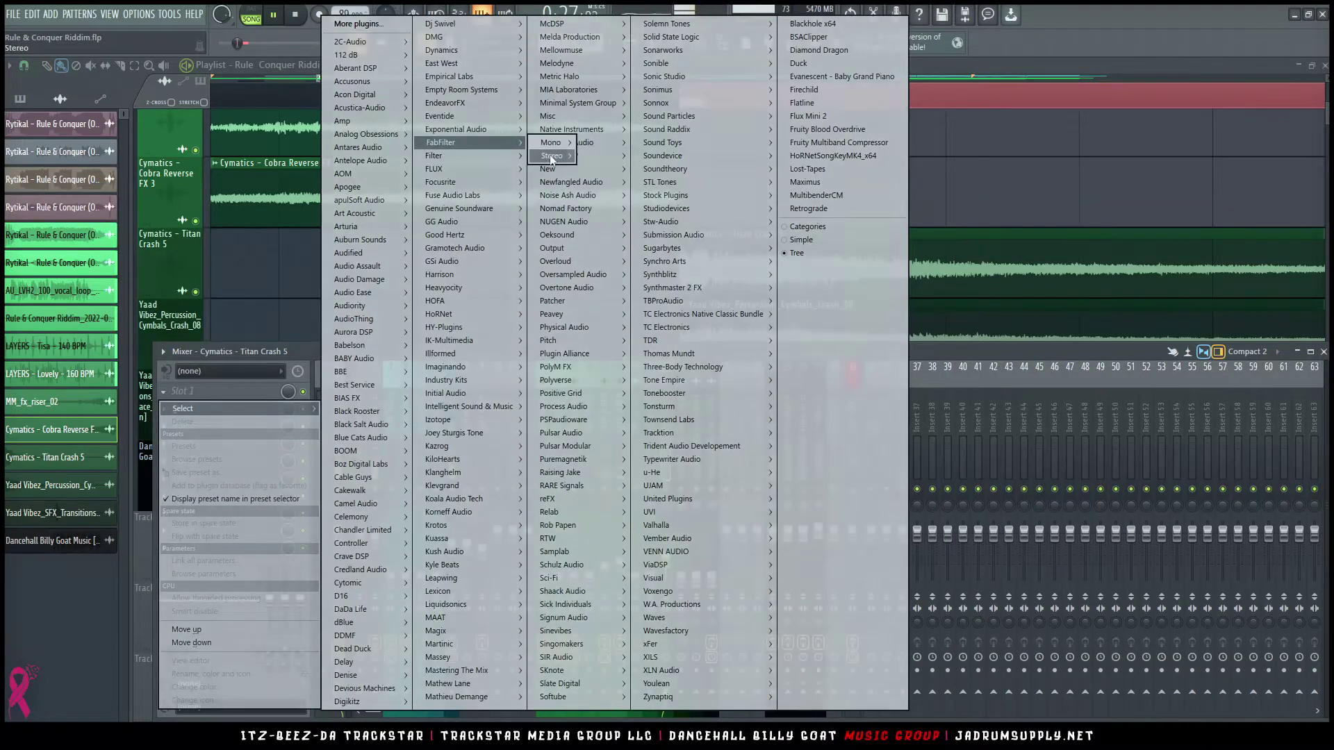
Step: Load FabFilter Pro-Q 3 on the Titan Crash 5 mixer track and high-pass it at about 331 Hz with an 18 dB/oct slope
{"action": "mouse_move", "coordinate": [551, 158]}
{"action": "left_click", "coordinate": [697, 211]}
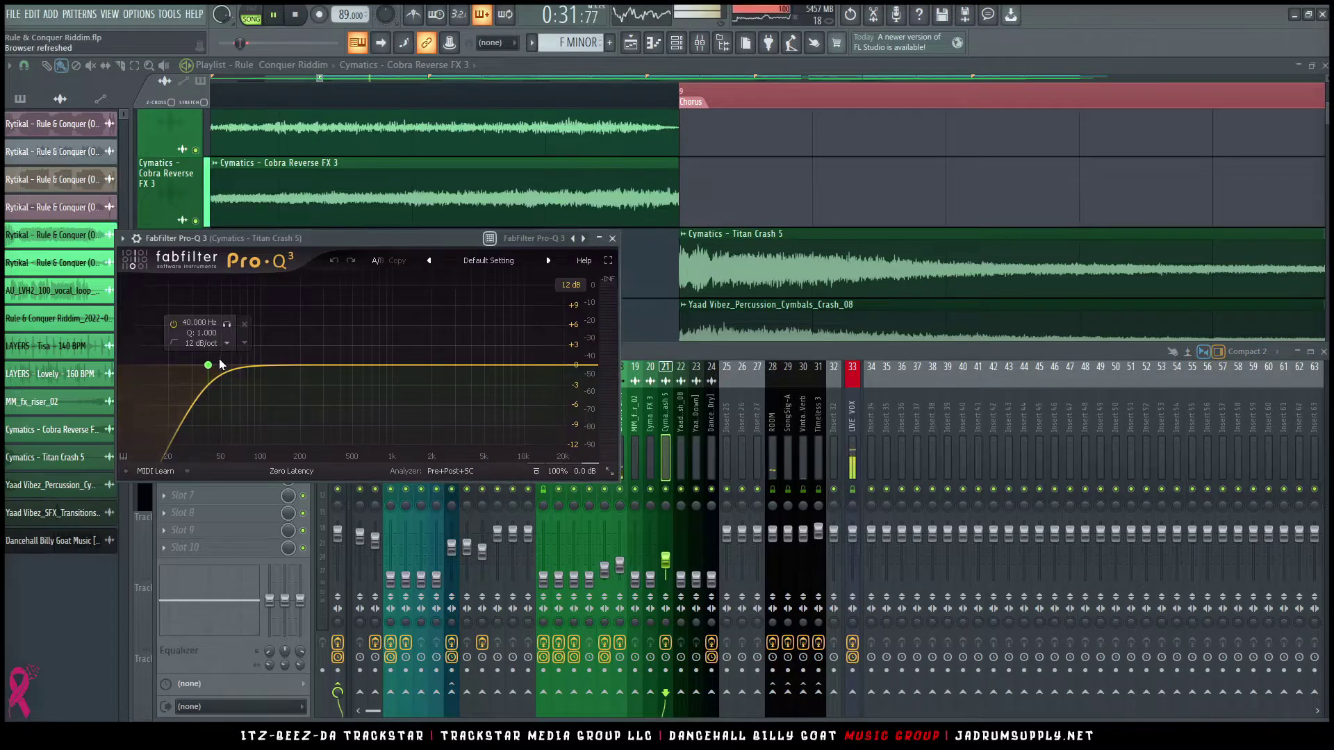
{"action": "left_click", "coordinate": [212, 370]}
{"action": "left_click_drag", "start_coordinate": [214, 374], "coordinate": [336, 371]}
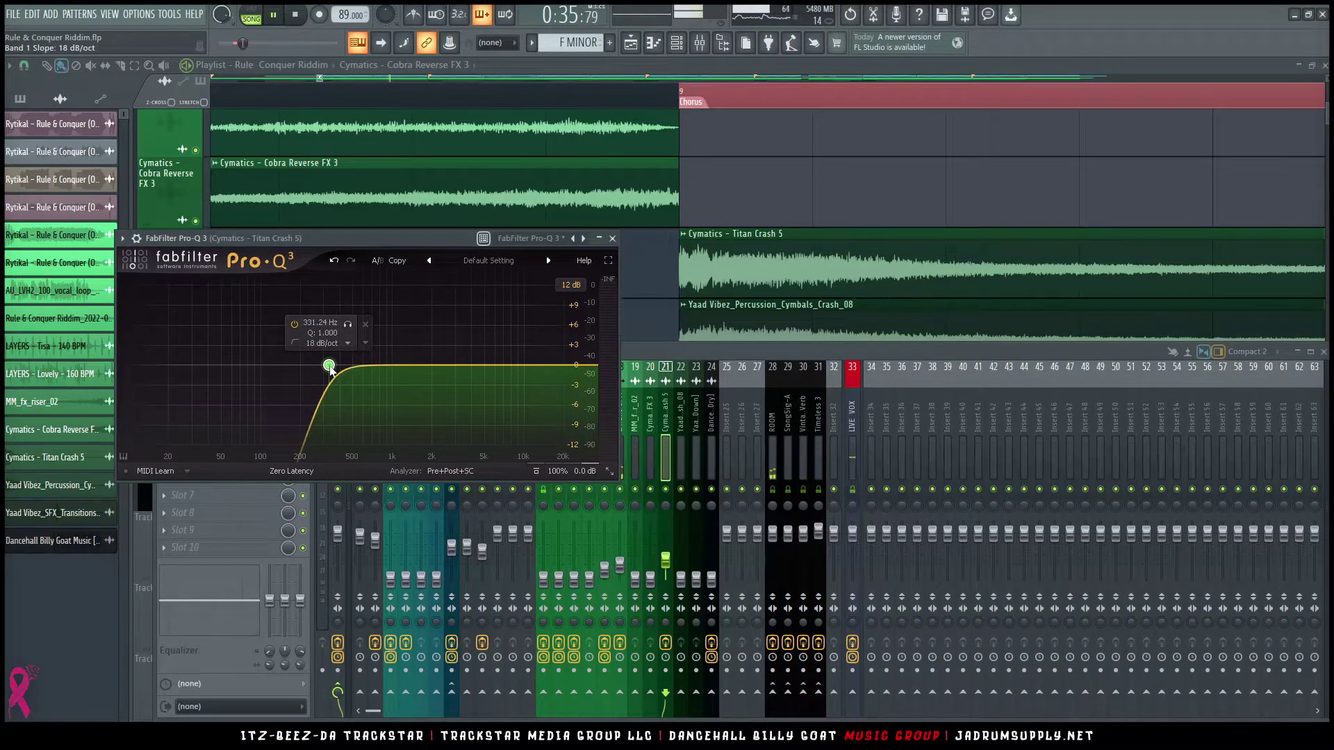
{"action": "left_click_drag", "start_coordinate": [532, 242], "coordinate": [1069, 211]}
{"action": "left_click", "coordinate": [1149, 209]}
Step: Raise the Yaad Vibez Cymbals_Crash_08 mixer track's volume to about 42% while auditioning the transition into the chorus
{"action": "scroll", "coordinate": [887, 244], "scroll_direction": "down", "scroll_amount": 2}
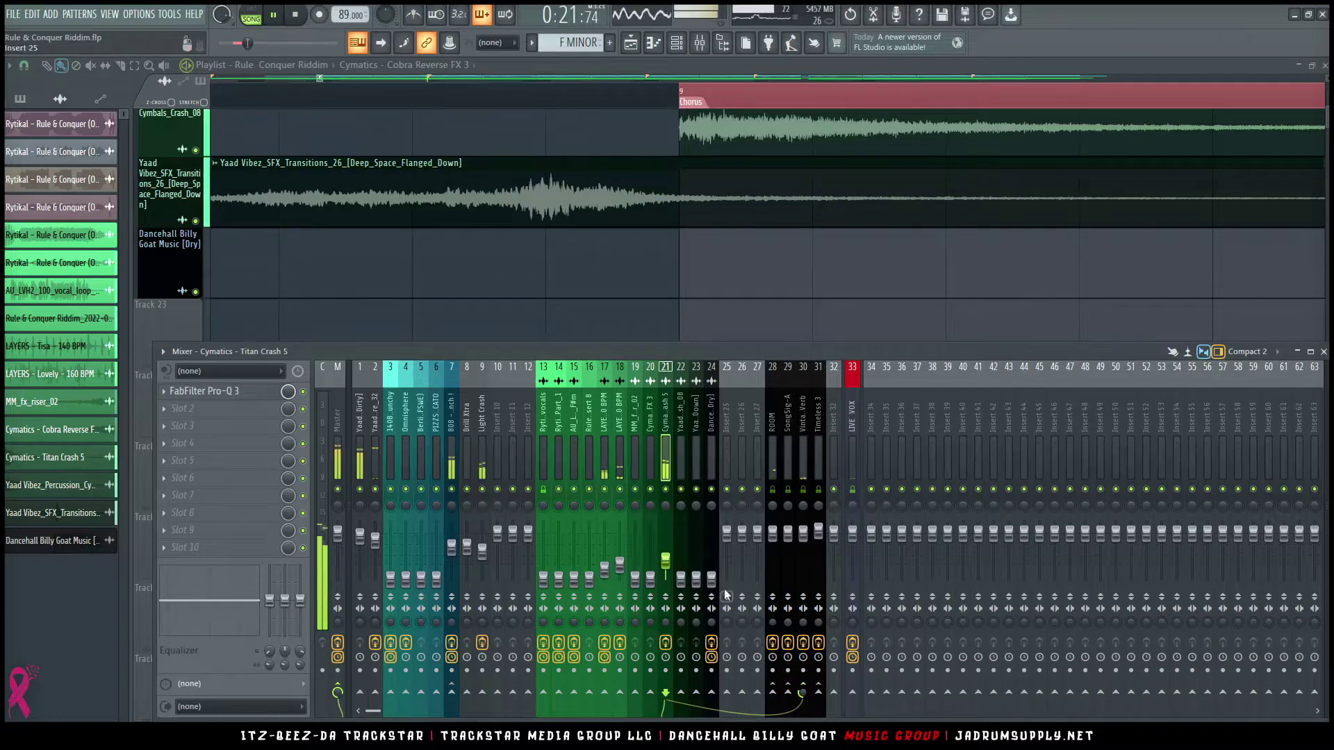
{"action": "left_click_drag", "start_coordinate": [247, 43], "coordinate": [234, 43]}
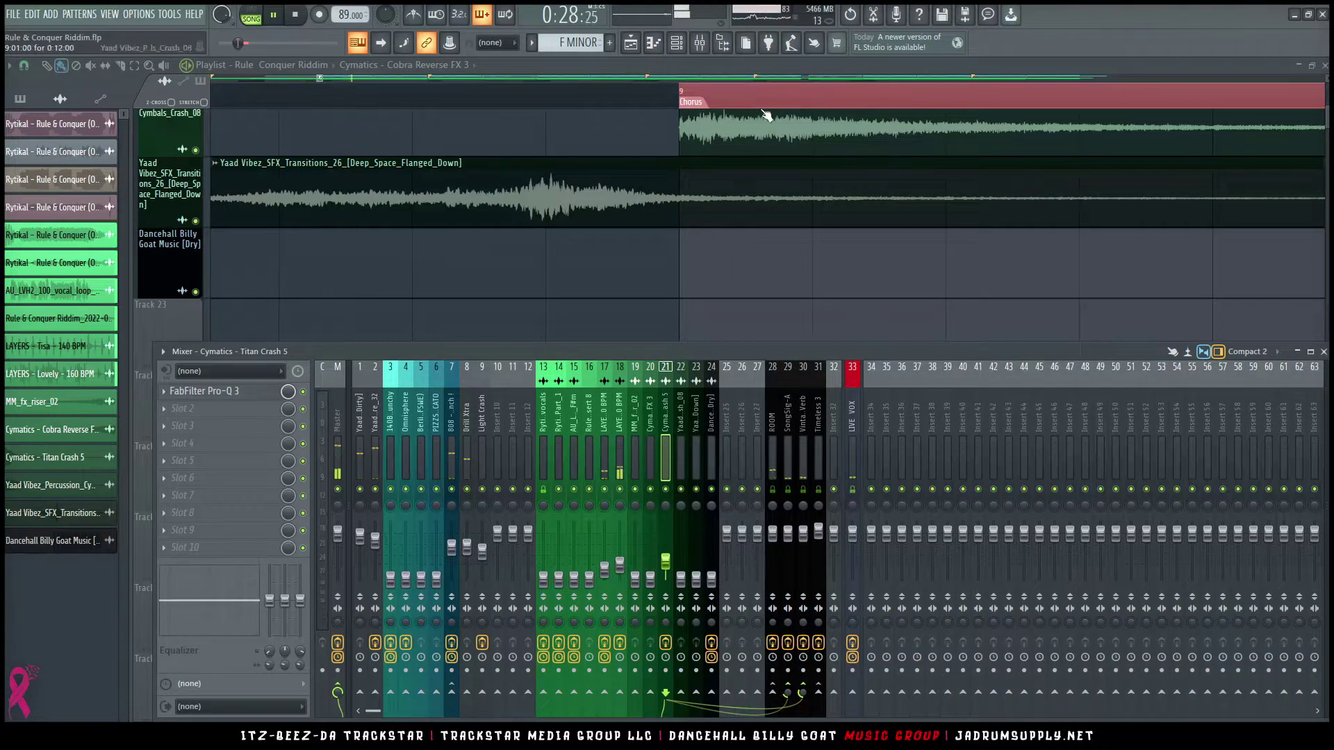
{"action": "scroll", "coordinate": [764, 109], "scroll_direction": "down", "scroll_amount": 6}
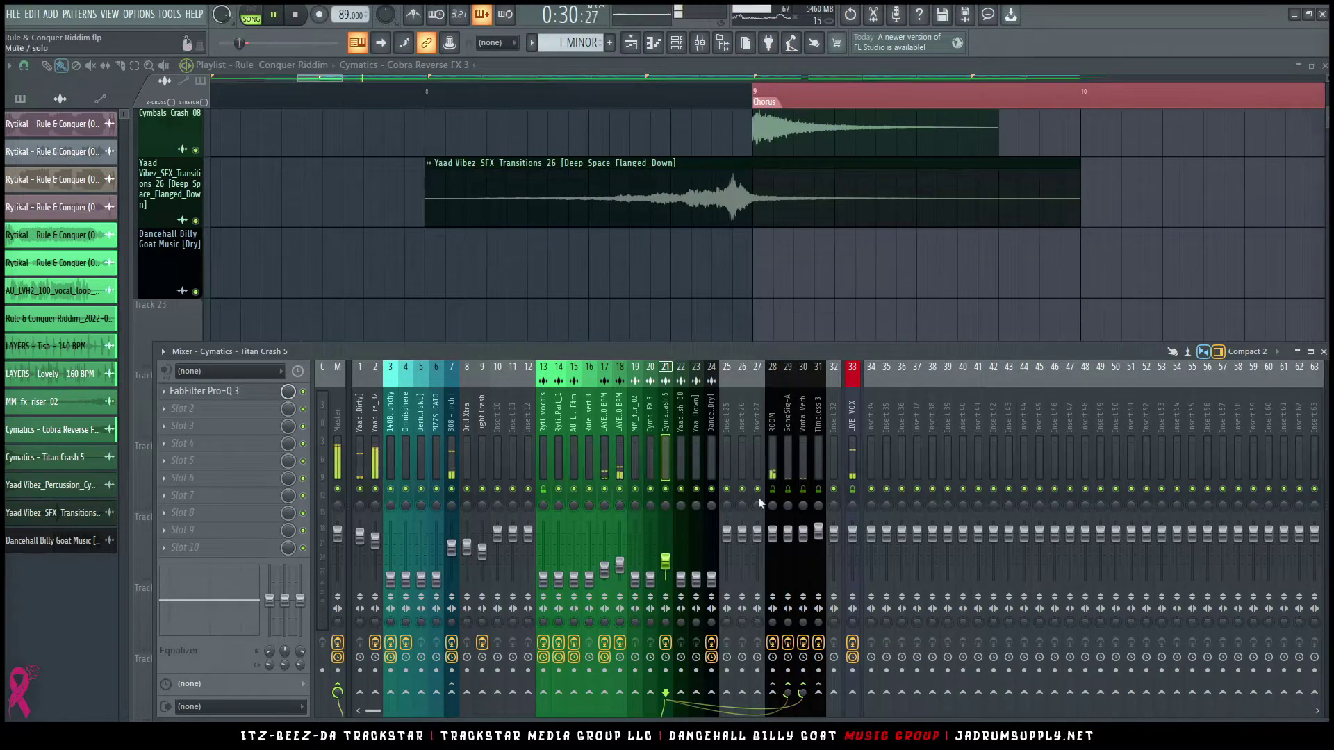
{"action": "left_click_drag", "start_coordinate": [681, 579], "coordinate": [681, 568]}
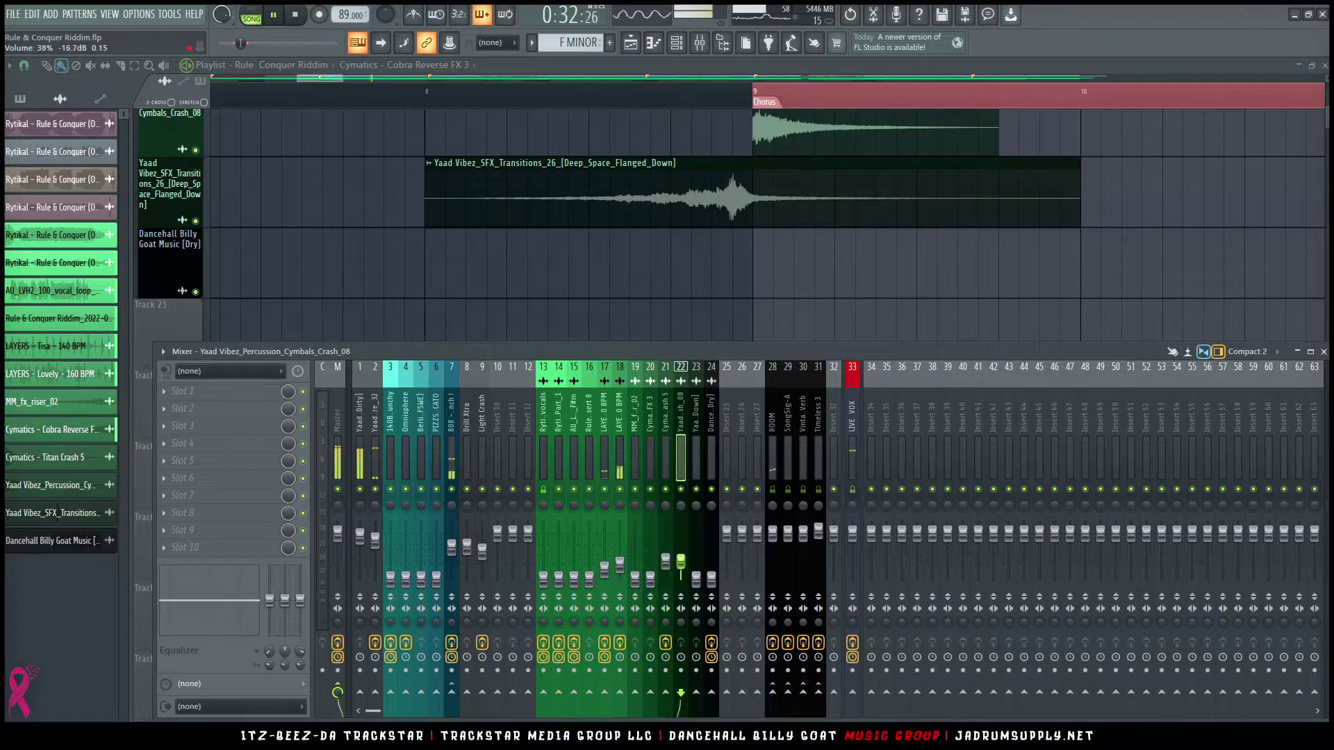
{"action": "key", "text": "space"}
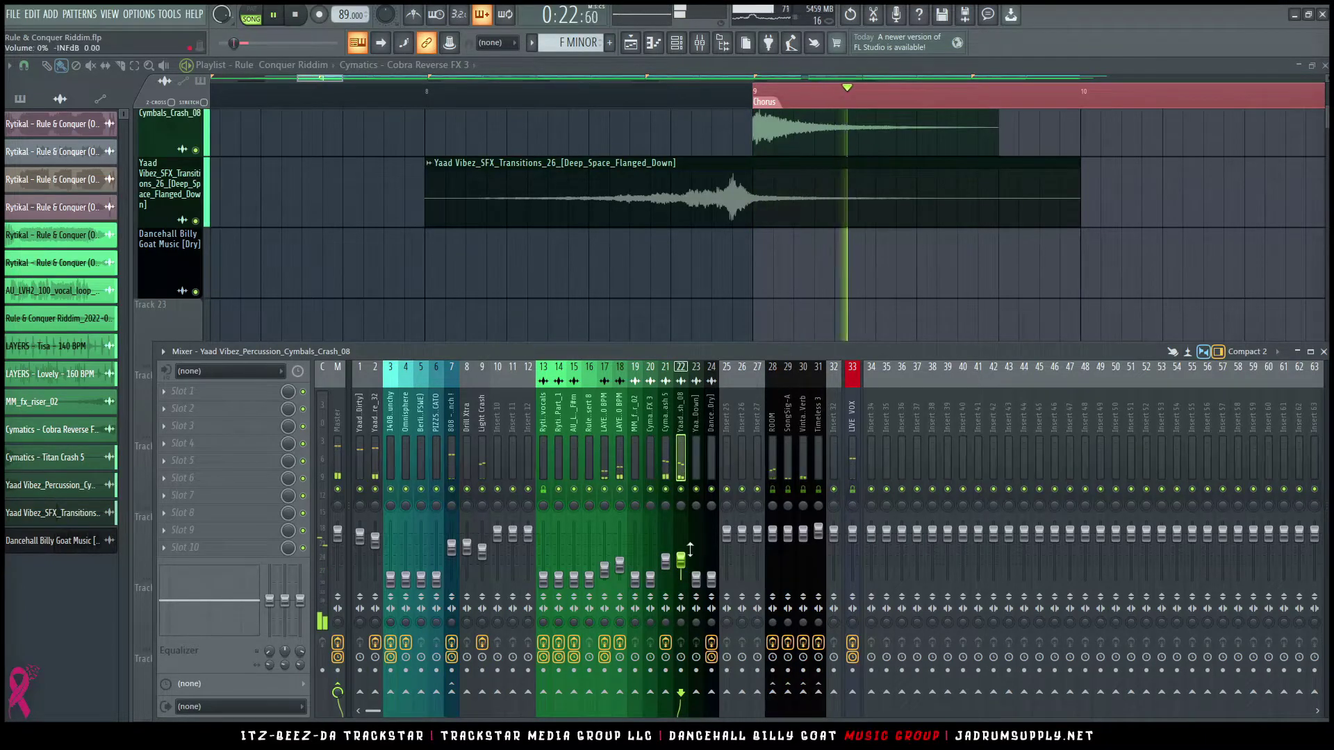
{"action": "key", "text": "space"}
{"action": "key", "text": "F9"}
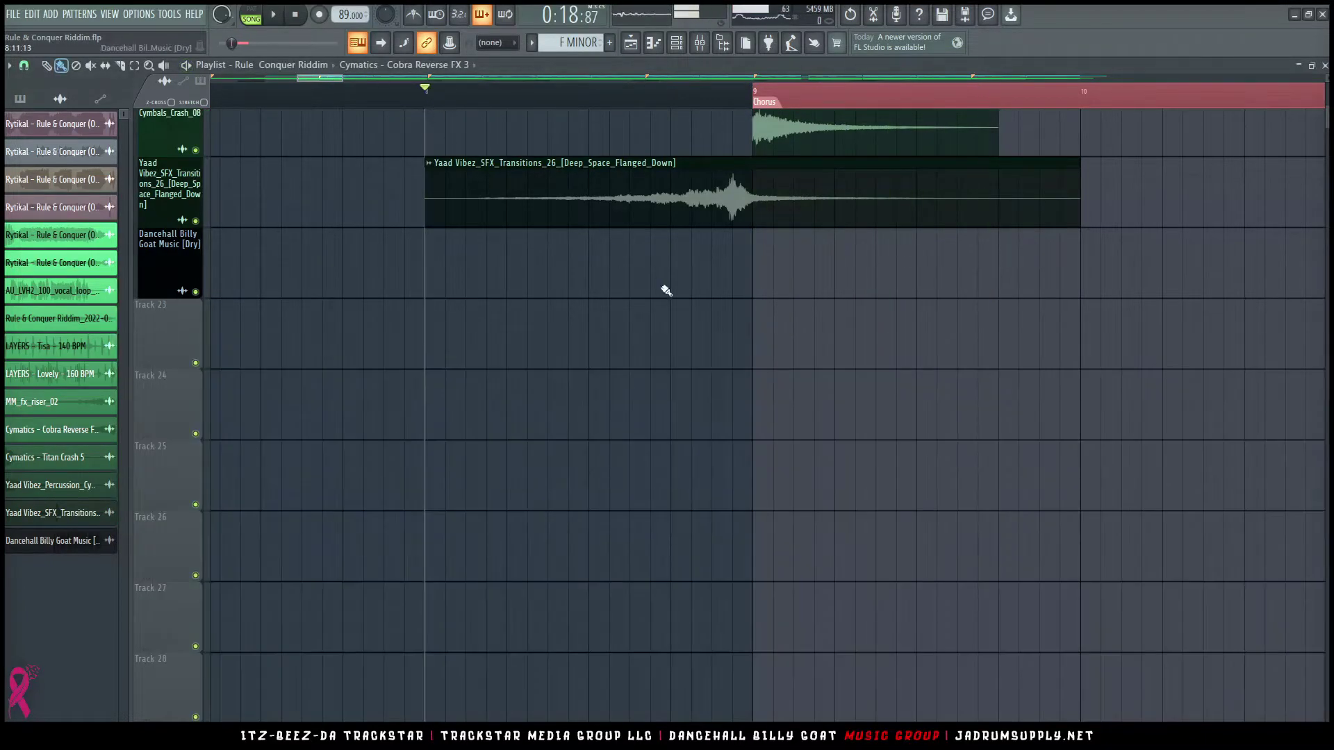
{"action": "left_click", "coordinate": [700, 43]}
{"action": "key", "text": "space"}
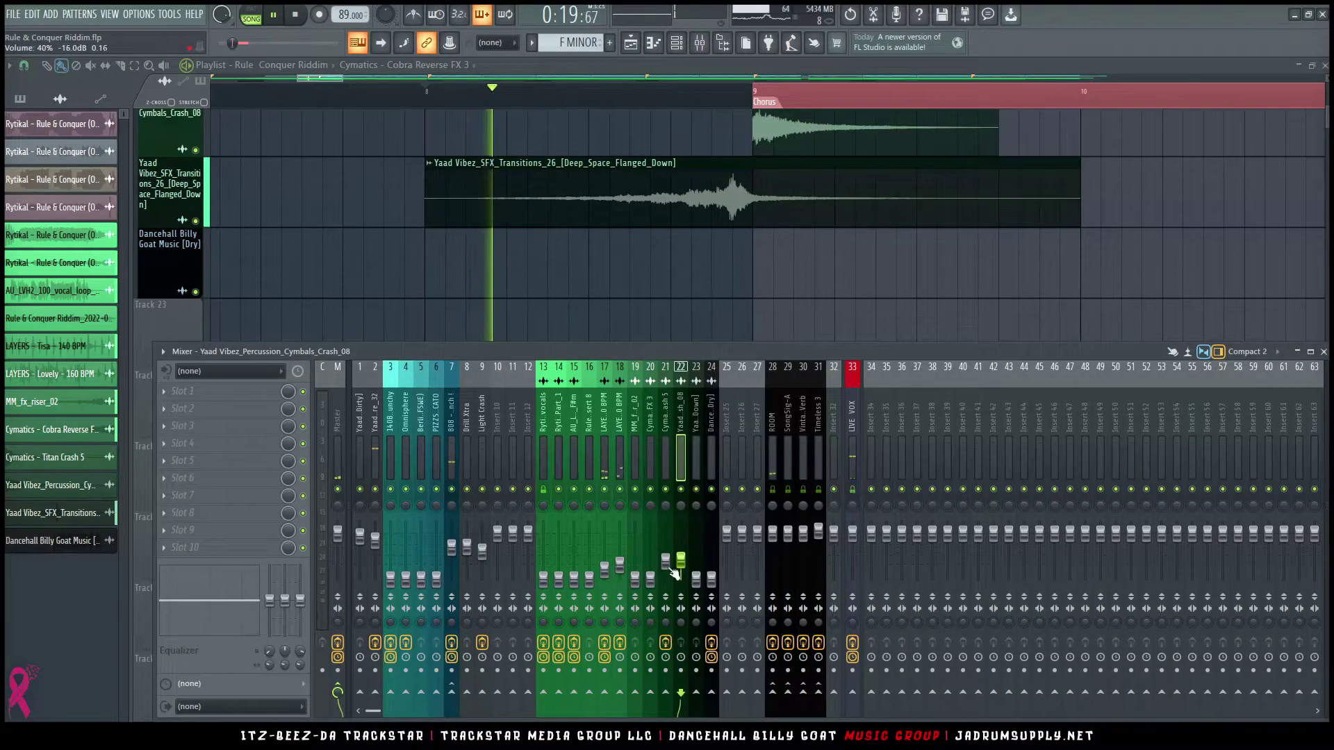
{"action": "left_click_drag", "start_coordinate": [680, 568], "coordinate": [679, 560]}
{"action": "key", "text": "space"}
{"action": "key", "text": "space"}
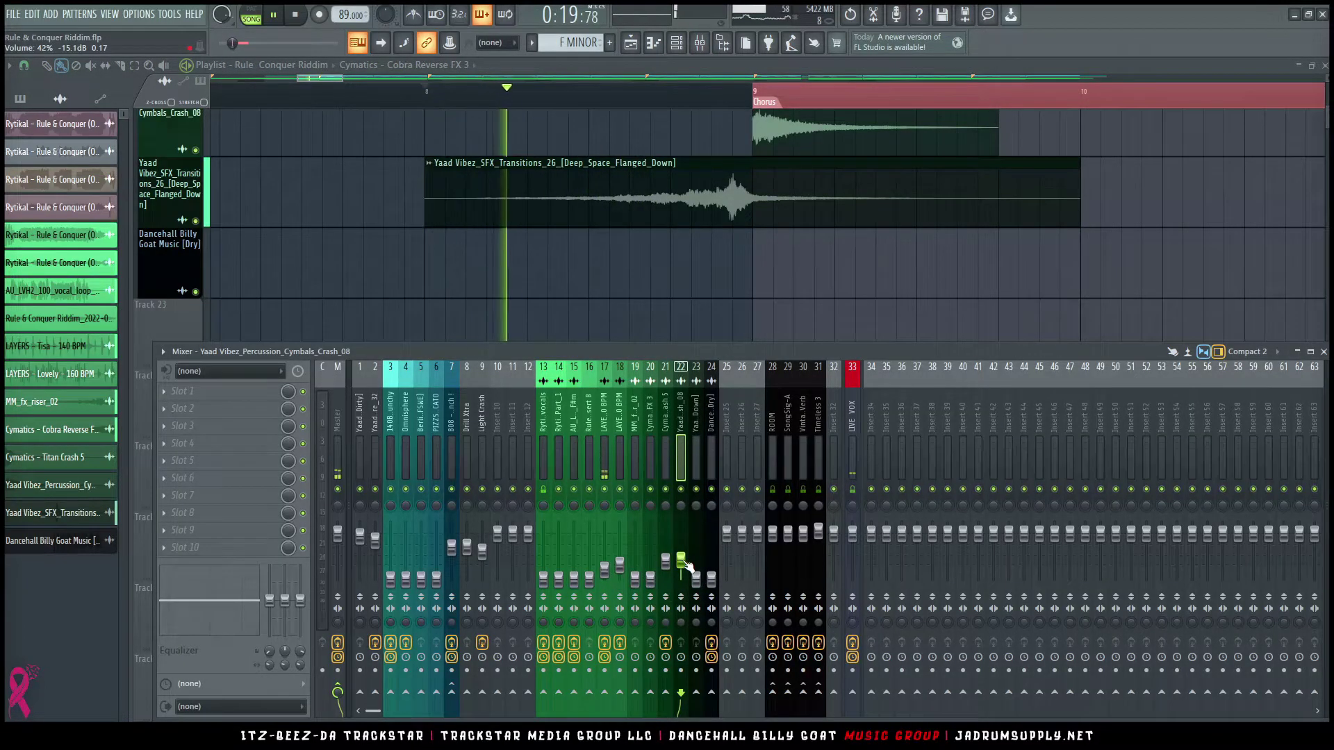
Step: Rebalance the two crashes in playback, setting Titan Crash 5 to about 43% volume and Cymbals_Crash_08 slightly below it
{"action": "left_click_drag", "start_coordinate": [686, 566], "coordinate": [687, 585]}
{"action": "key", "text": "space"}
{"action": "scroll", "coordinate": [705, 173], "scroll_direction": "up", "scroll_amount": 2}
{"action": "scroll", "coordinate": [706, 173], "scroll_direction": "down", "scroll_amount": 2}
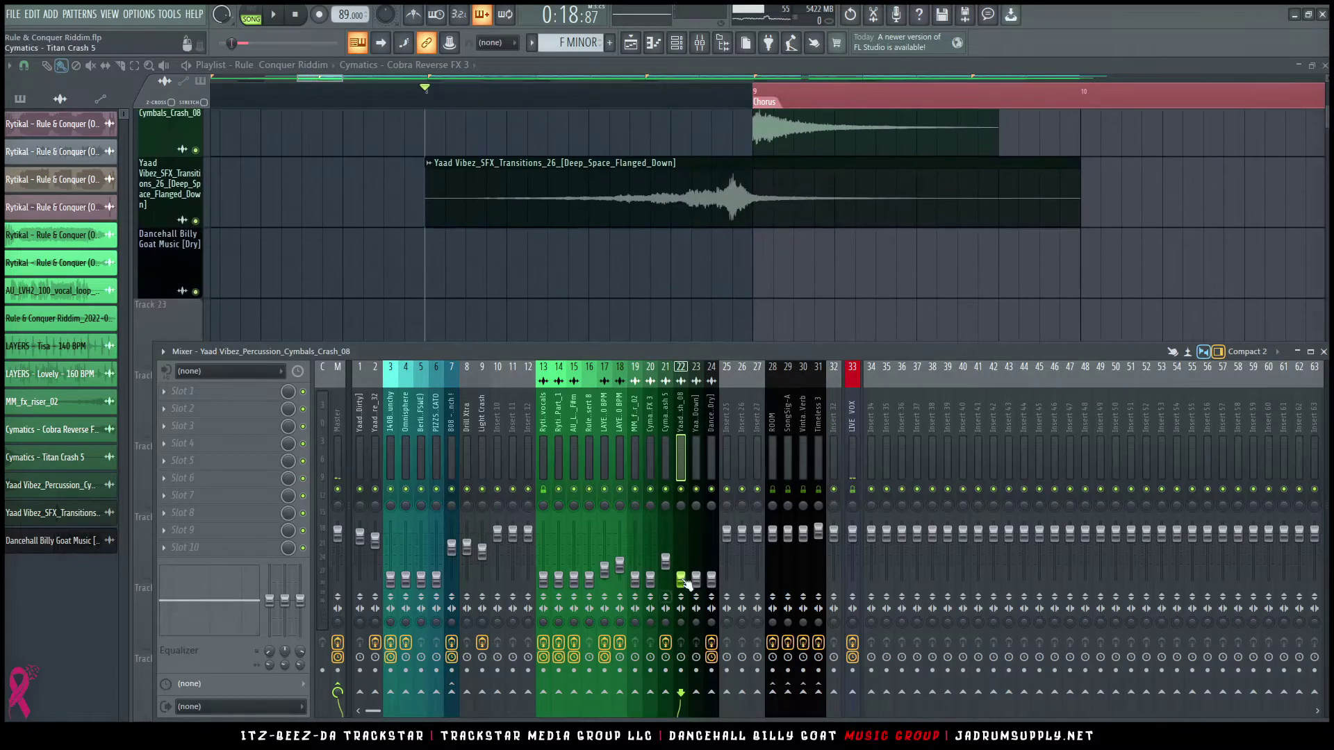
{"action": "key", "text": "space"}
{"action": "left_click_drag", "start_coordinate": [680, 574], "coordinate": [667, 580]}
{"action": "key", "text": "space"}
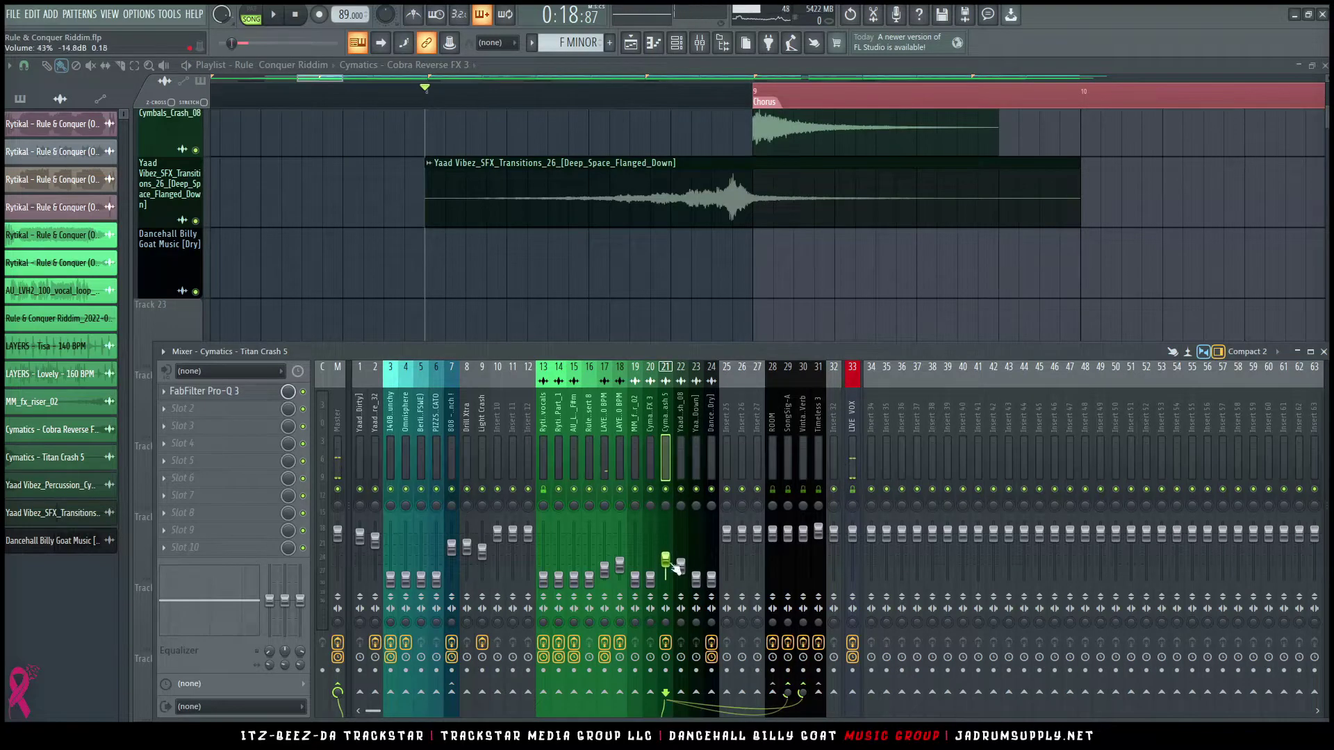
Step: Set the SFX_Transitions_26 mixer track's volume to about 37% and route sends from it to SongSig-A and Vintage Verb
{"action": "key", "text": "space"}
{"action": "left_click_drag", "start_coordinate": [697, 582], "coordinate": [697, 565]}
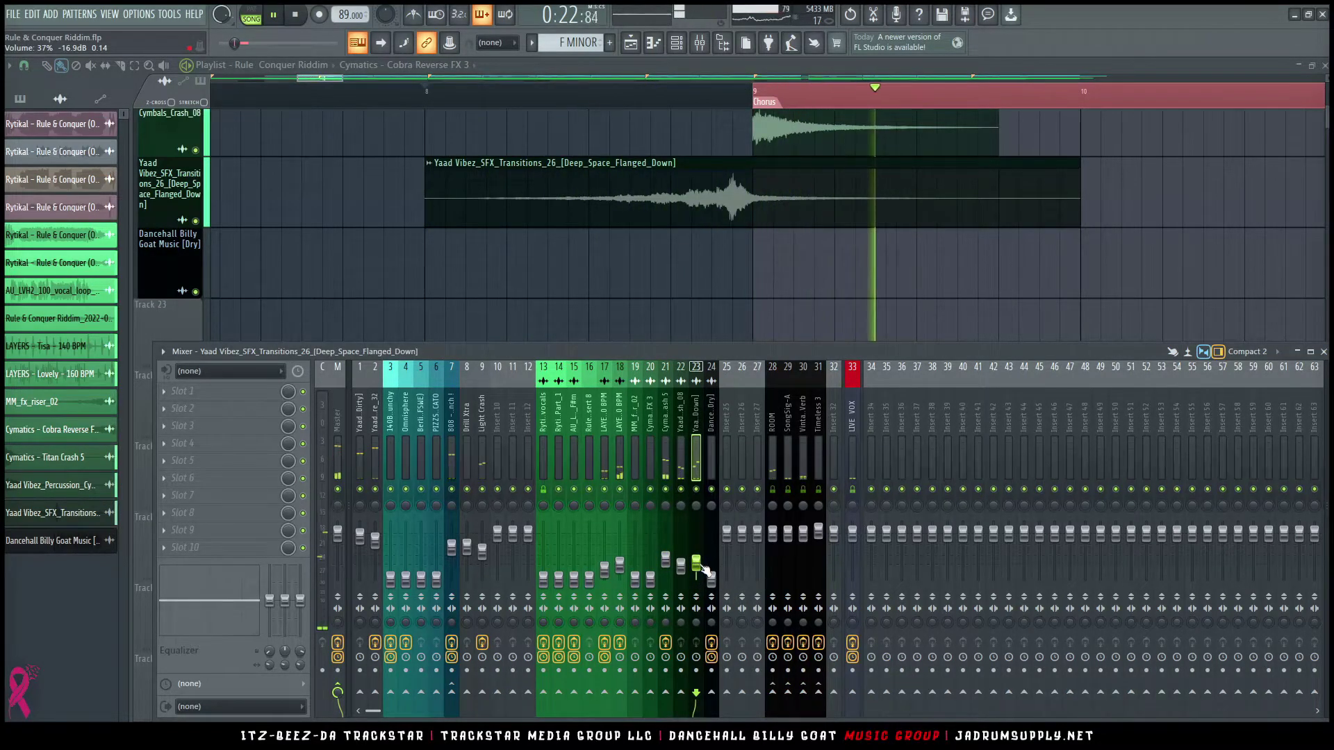
{"action": "key", "text": "space"}
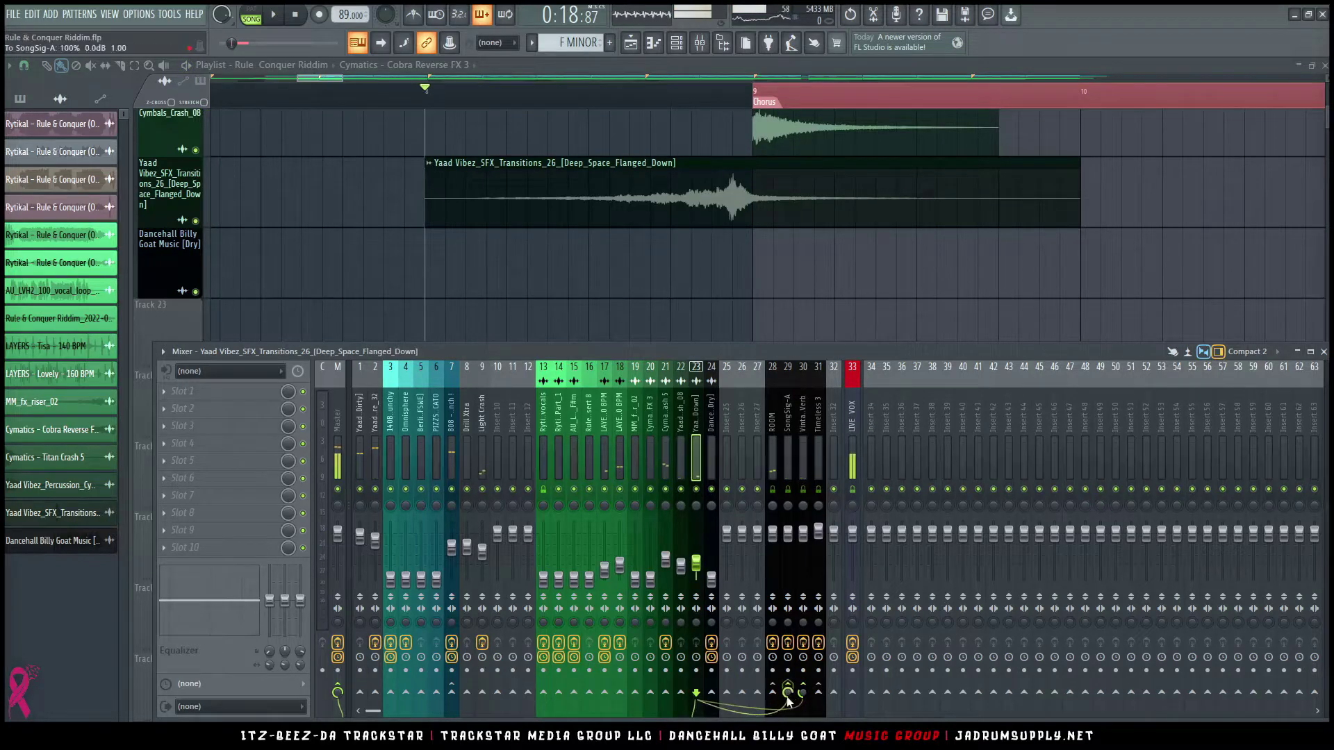
{"action": "key", "text": "space"}
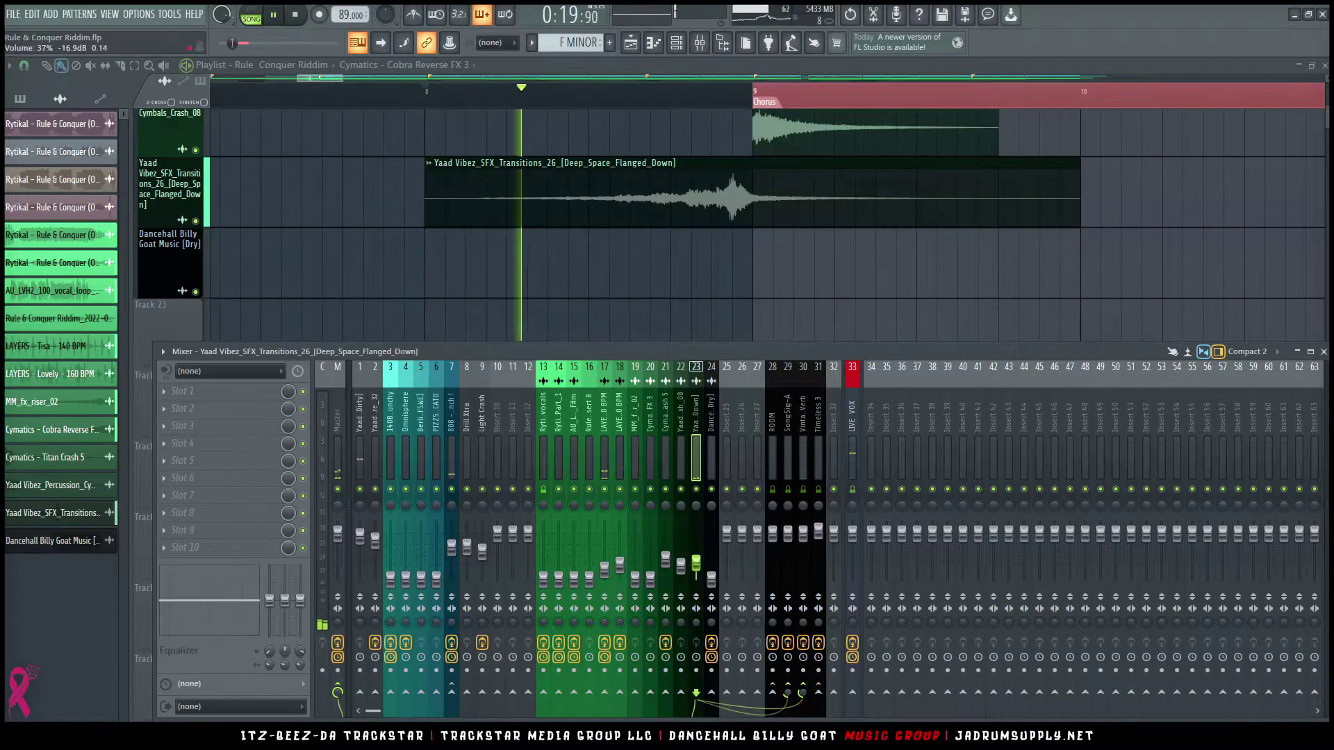
Step: Load FabFilter Pro-Q 3 in the first slot of the SFX_Transitions_26 mixer track and shape a low cut
{"action": "left_click", "coordinate": [231, 390]}
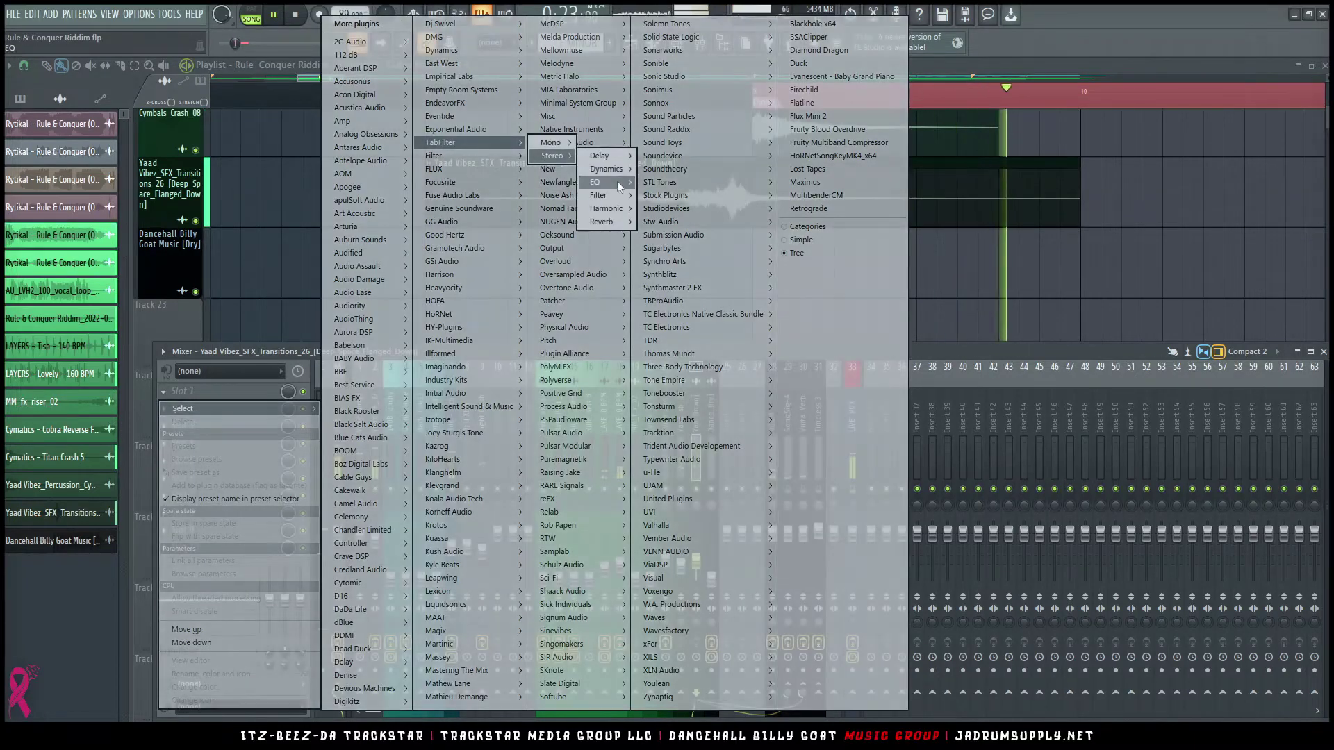
{"action": "left_click", "coordinate": [690, 222]}
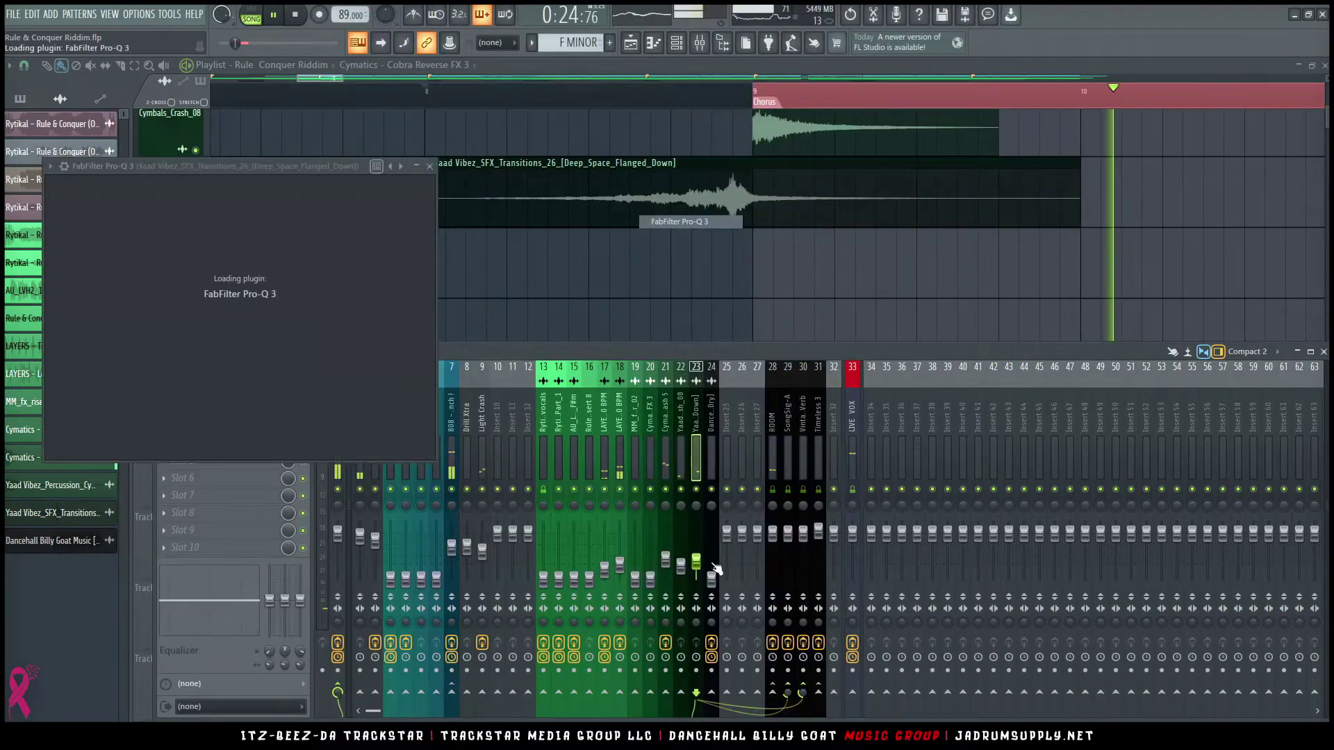
{"action": "left_click_drag", "start_coordinate": [139, 298], "coordinate": [316, 298]}
Step: Set the SFX_Transitions_26 volume to about 36% and fine-tune the Cymbals_Crash_08 and Titan Crash 5 levels against it
{"action": "left_click", "coordinate": [703, 569]}
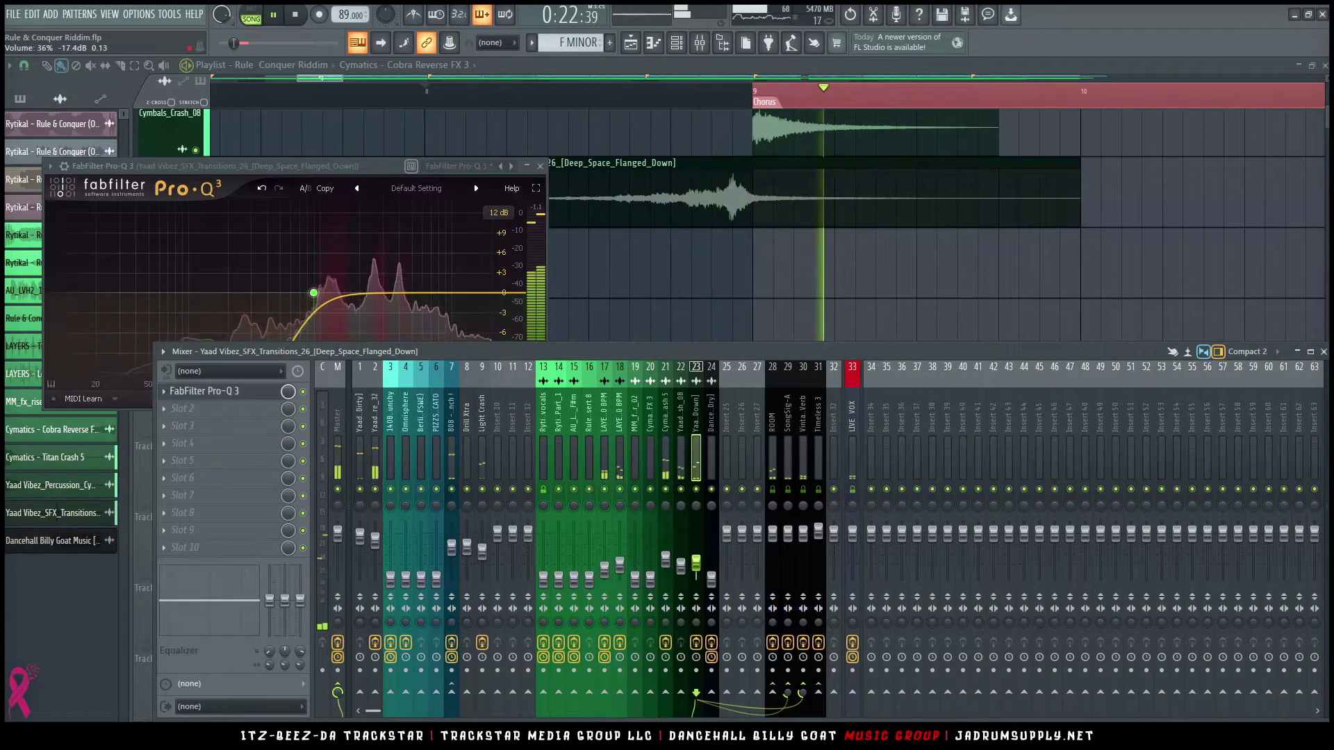
{"action": "left_click", "coordinate": [681, 567]}
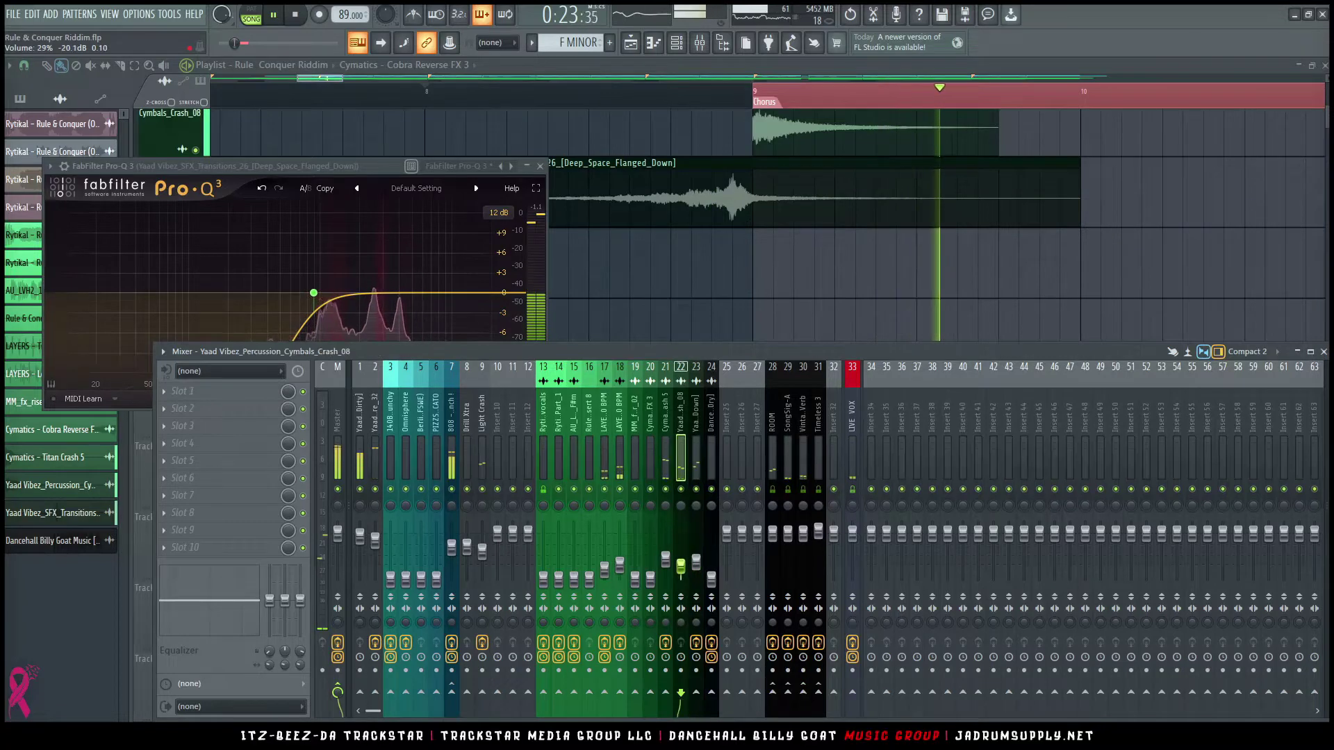
{"action": "left_click", "coordinate": [666, 562]}
{"action": "left_click", "coordinate": [681, 564]}
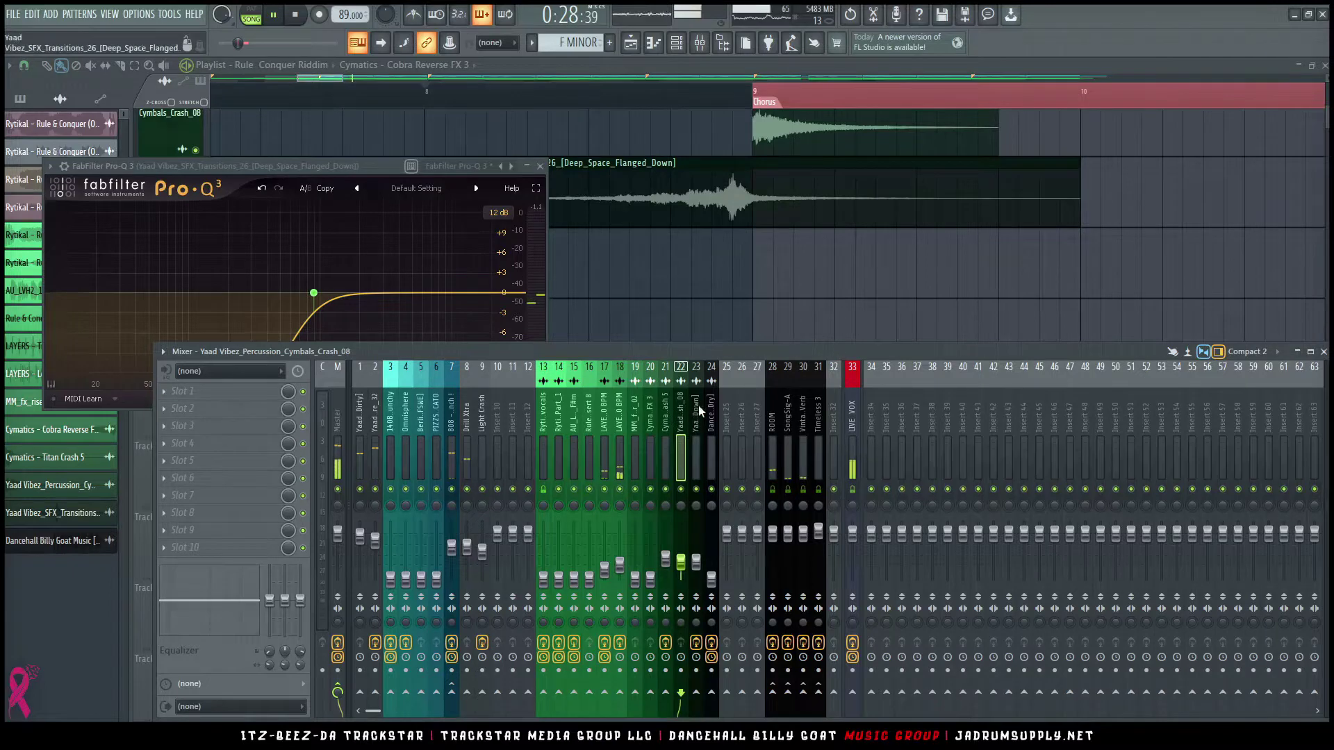
Step: Load the saved Pro-3_Crash_High_Pass mixer preset on the Cymbals_Crash_08 track and close its EQ window
{"action": "right_click", "coordinate": [682, 455]}
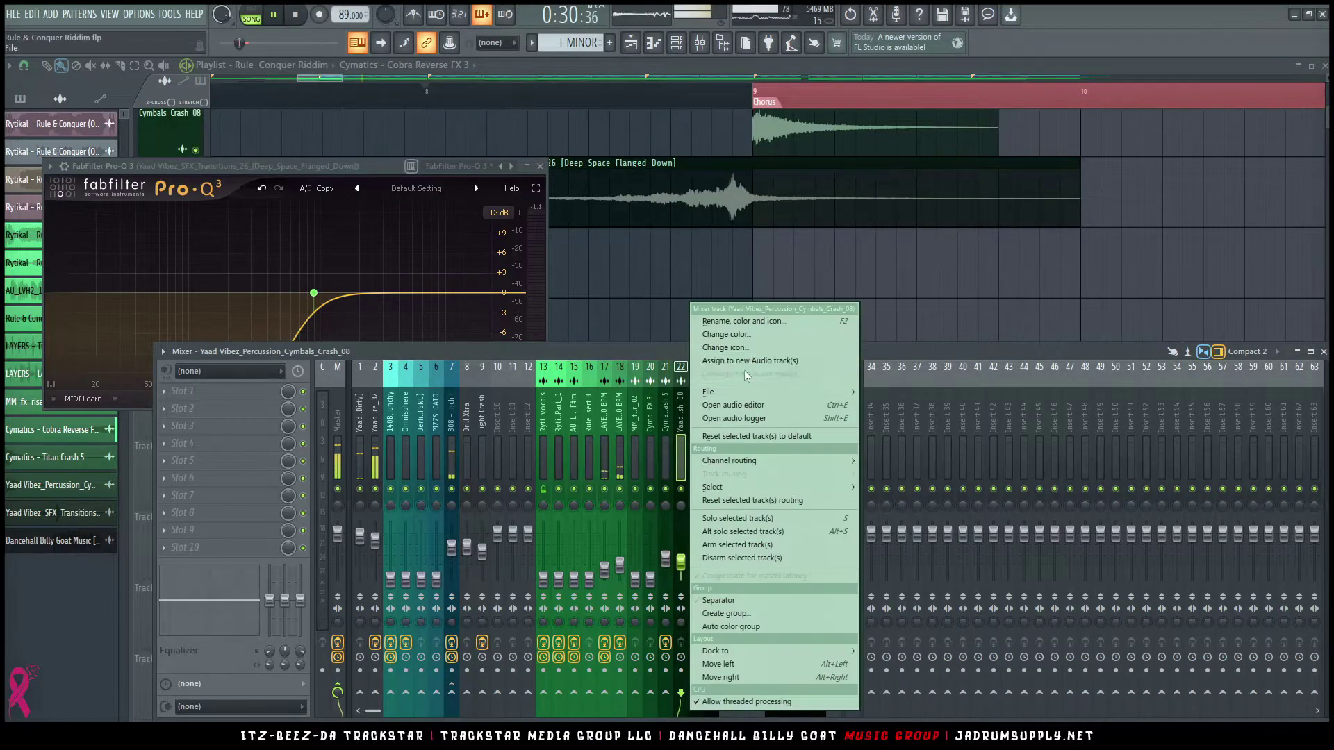
{"action": "mouse_move", "coordinate": [739, 393]}
{"action": "left_click", "coordinate": [931, 444]}
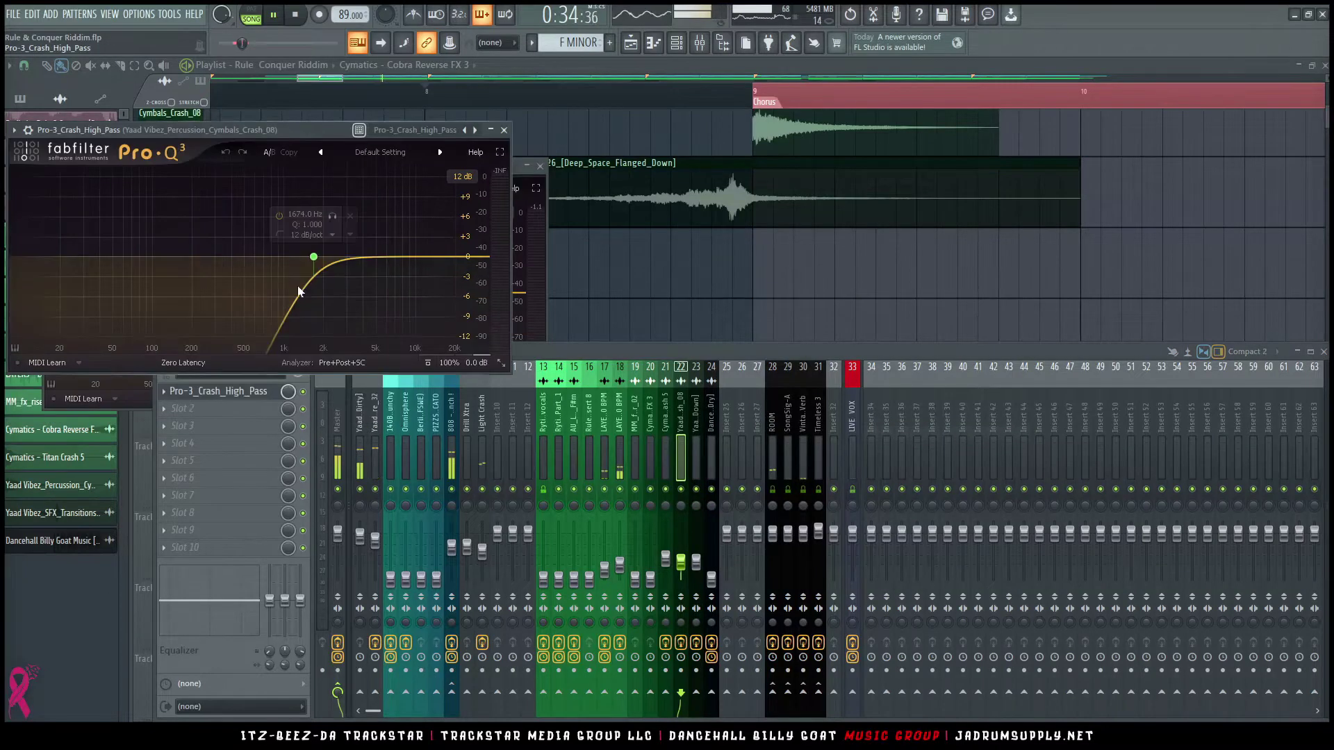
{"action": "left_click", "coordinate": [504, 130]}
Step: Raise the MM_fx_riser_02 mixer track's volume to about 40% while auditioning the build-up into the chorus
{"action": "scroll", "coordinate": [903, 222], "scroll_direction": "up", "scroll_amount": 5}
{"action": "scroll", "coordinate": [741, 229], "scroll_direction": "down", "scroll_amount": 2}
{"action": "key", "text": "KP_Divide"}
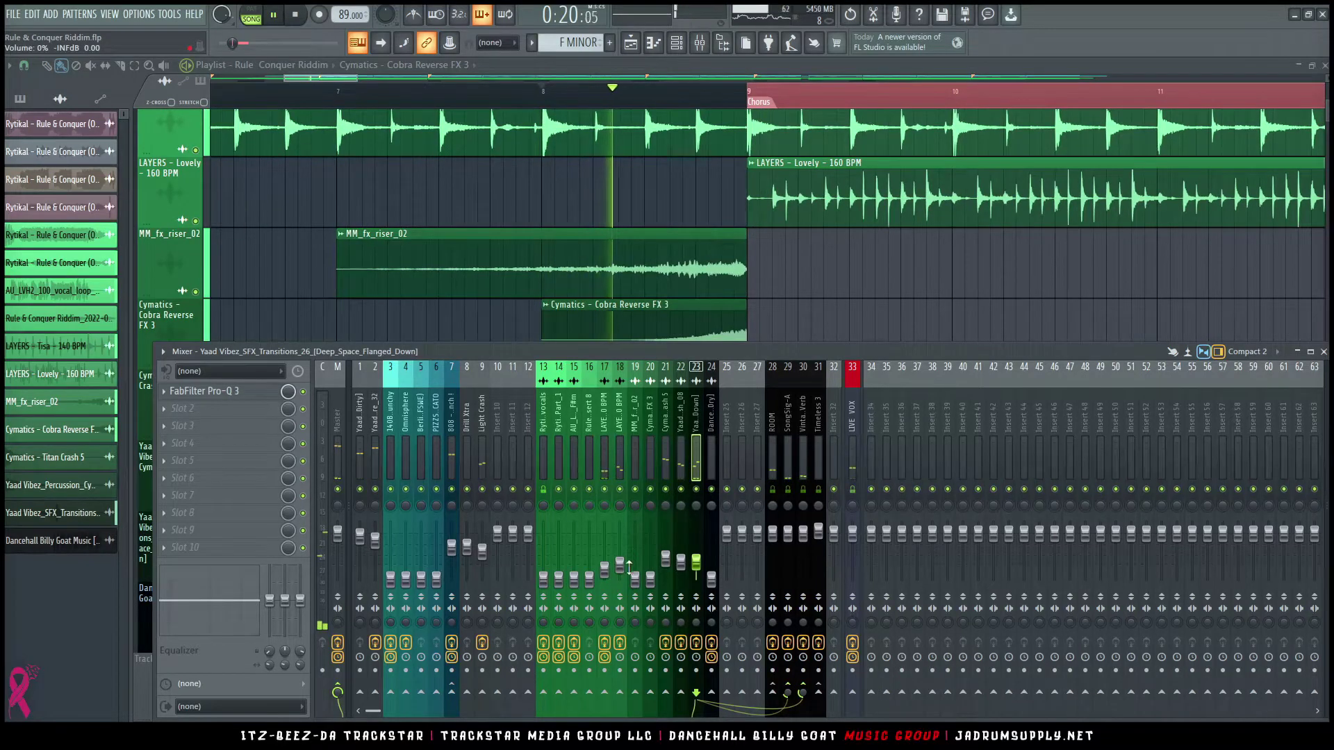
{"action": "key", "text": "space"}
{"action": "left_click", "coordinate": [640, 456]}
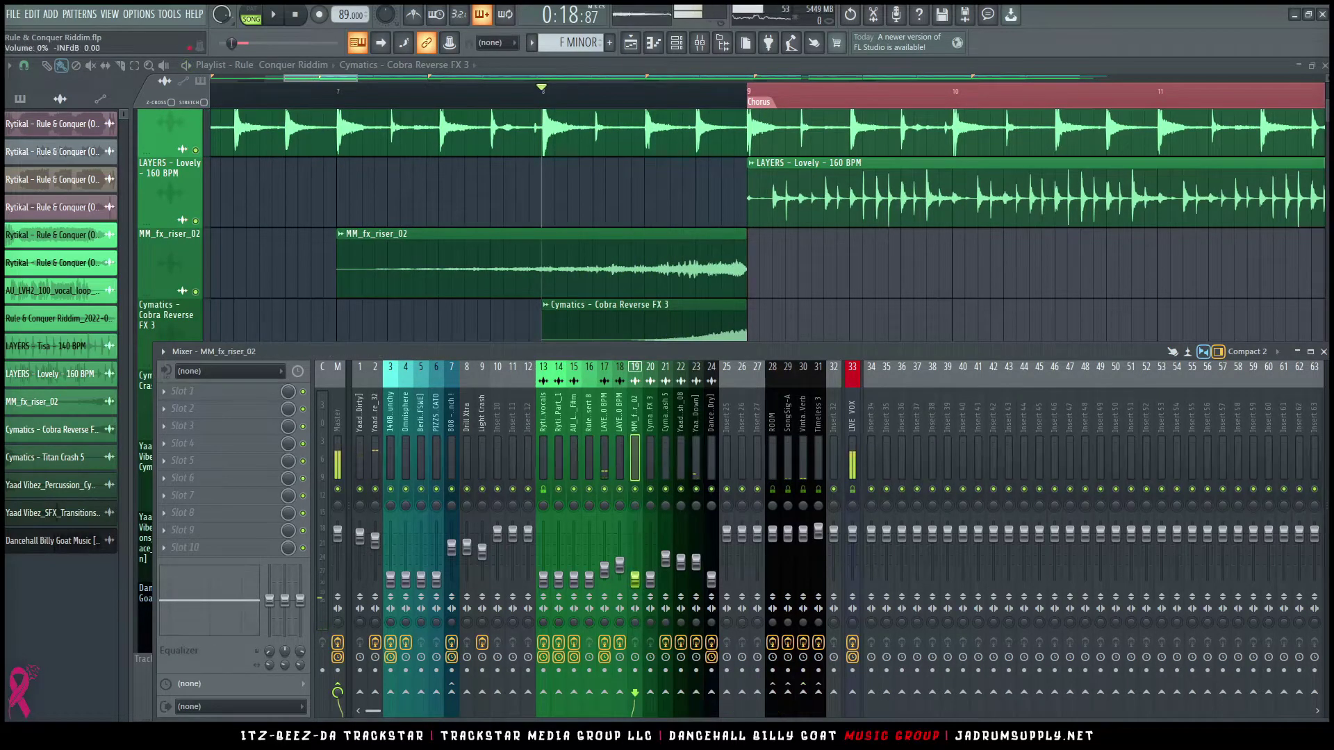
{"action": "left_click_drag", "start_coordinate": [634, 578], "coordinate": [635, 561]}
{"action": "key", "text": "space"}
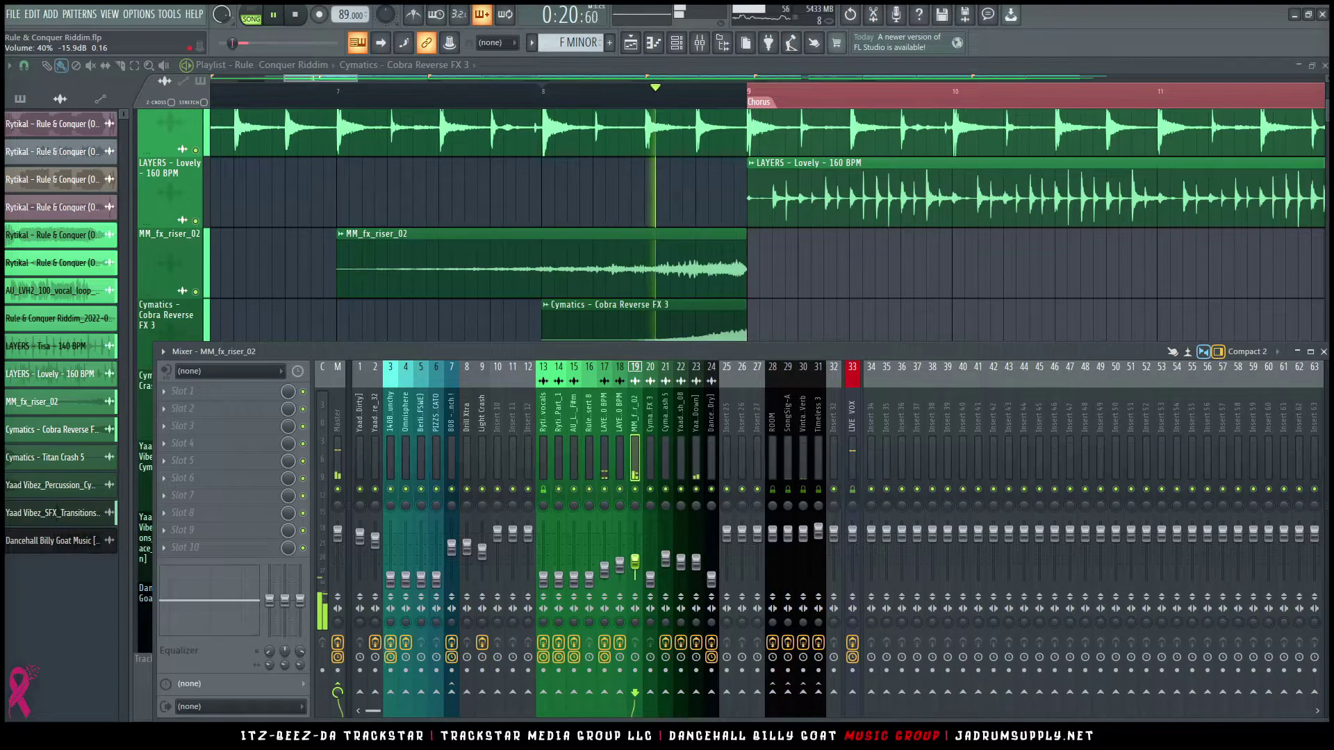
{"action": "left_click_drag", "start_coordinate": [637, 563], "coordinate": [637, 561]}
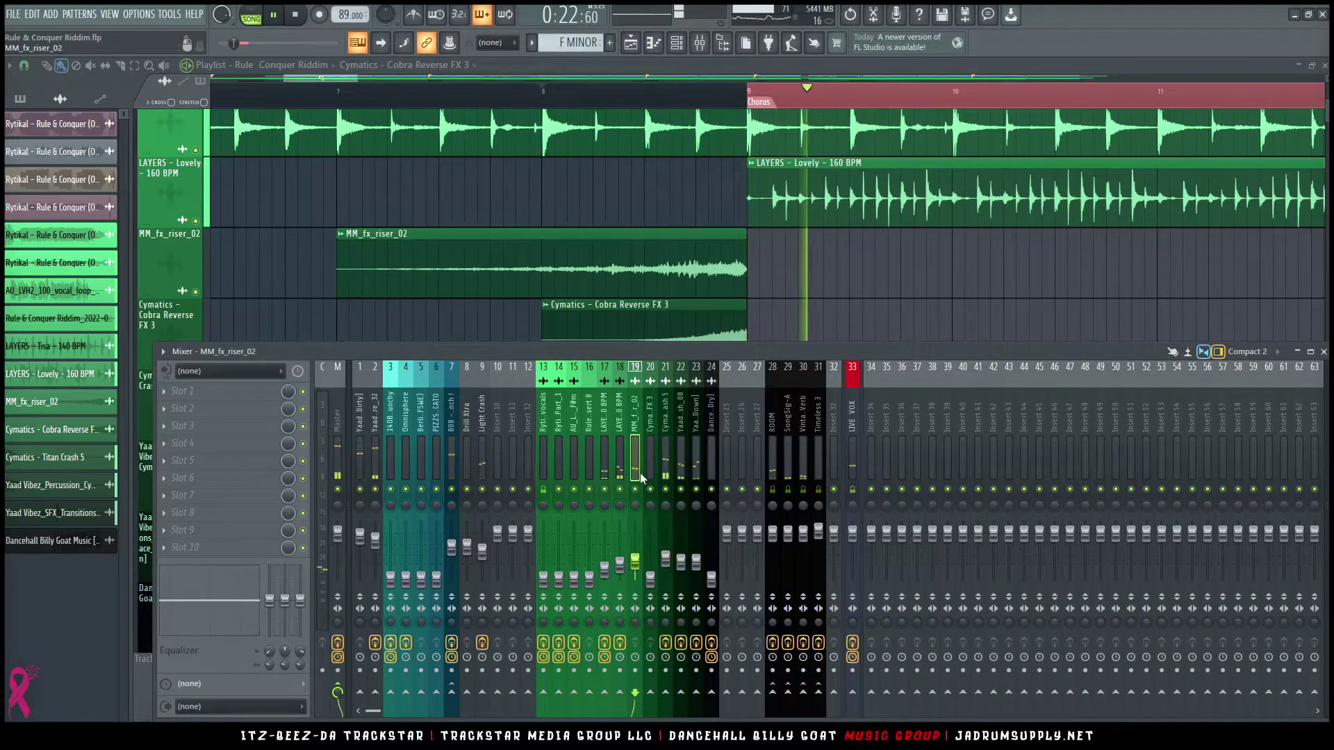
{"action": "key", "text": "KP_Divide"}
{"action": "key", "text": "space"}
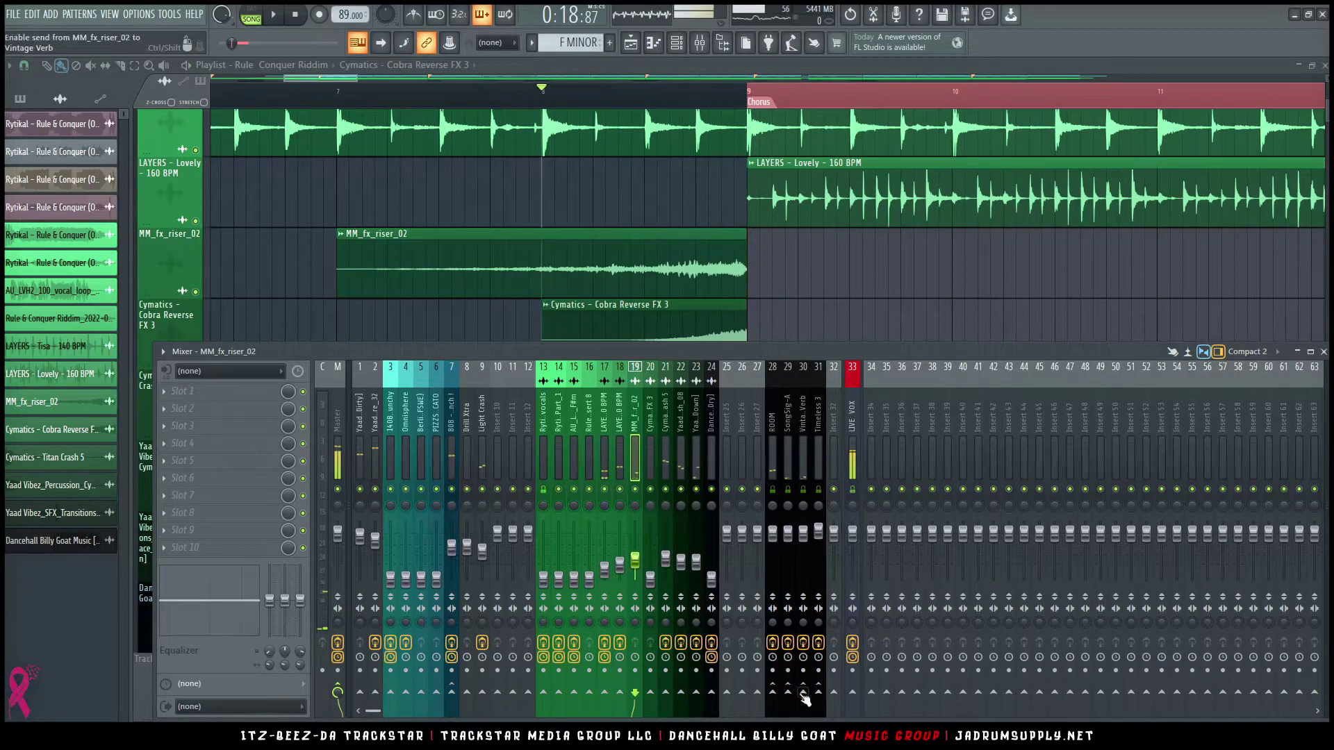
{"action": "key", "text": "space"}
{"action": "left_click", "coordinate": [787, 692]}
{"action": "left_click", "coordinate": [772, 692]}
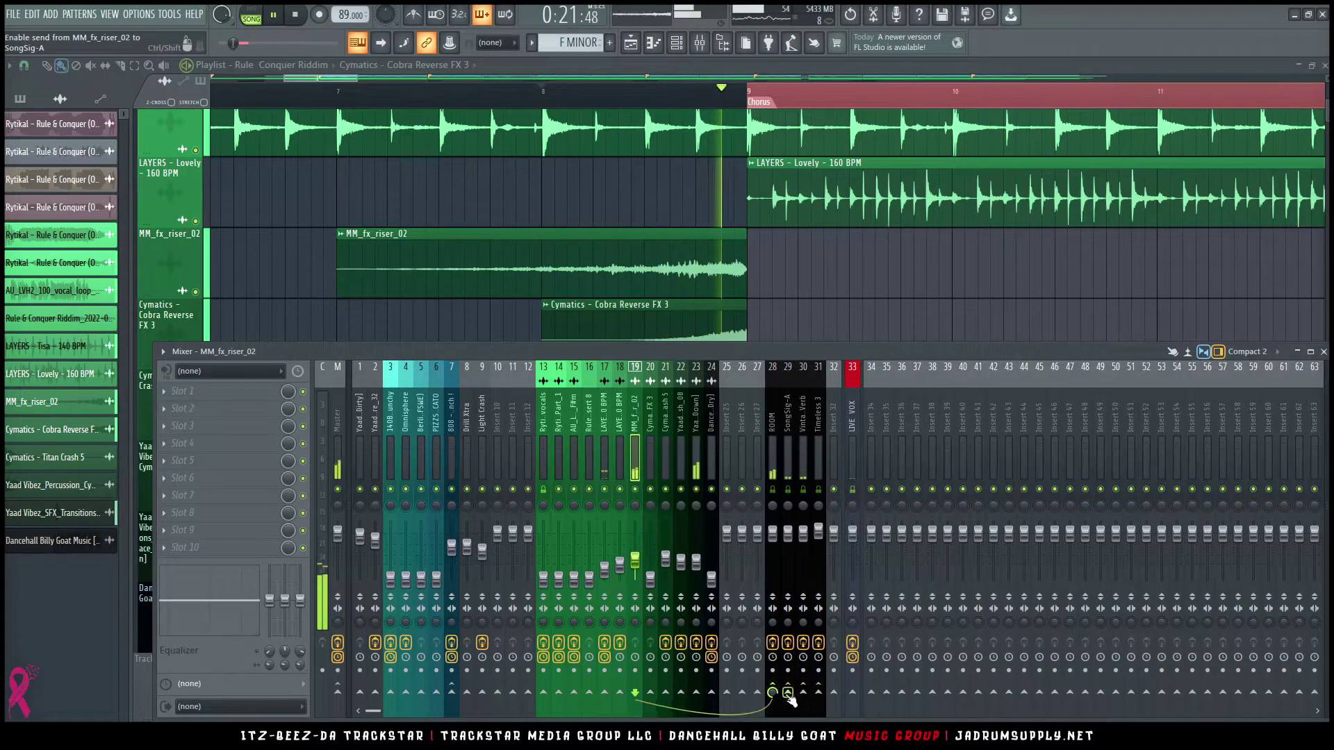
{"action": "key", "text": "space"}
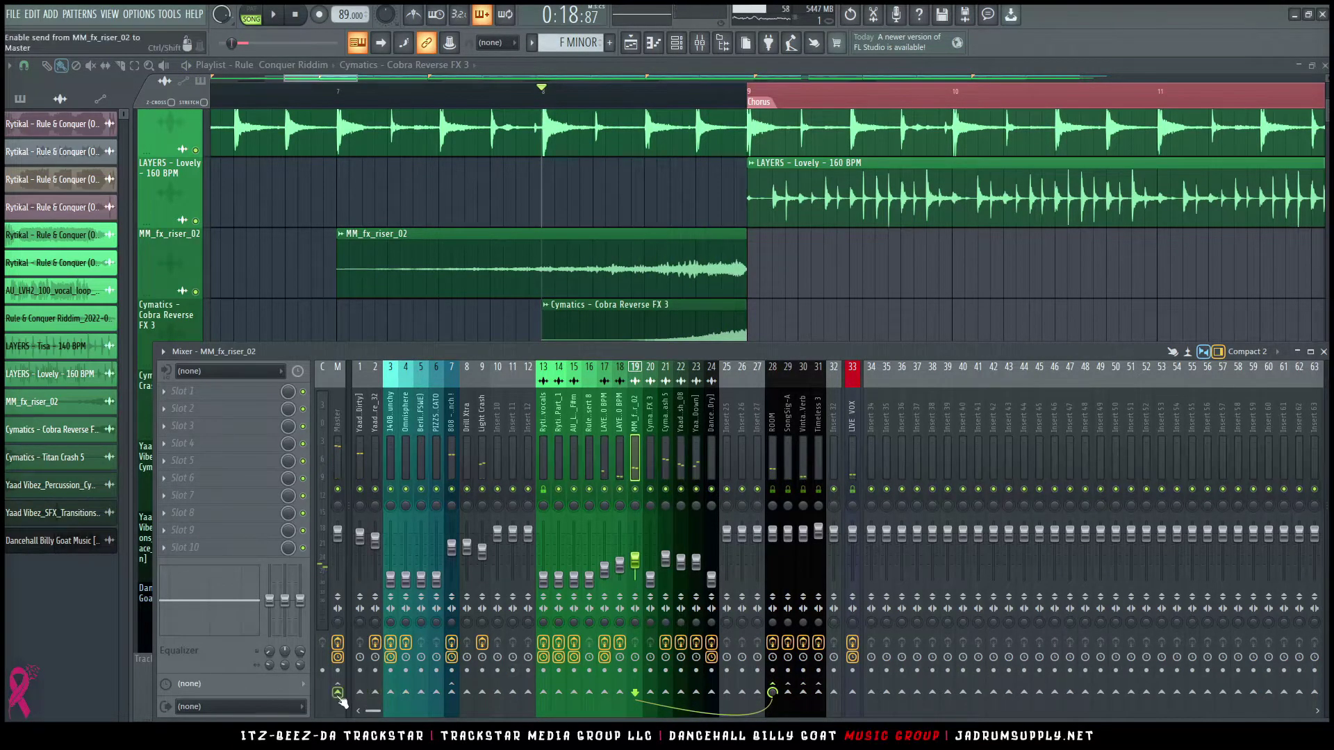
Step: Route MM_fx_riser_02 to the master with added sends to Vintage Verb and to SongSig-A at about 34%
{"action": "key", "text": "space"}
{"action": "left_click", "coordinate": [802, 693]}
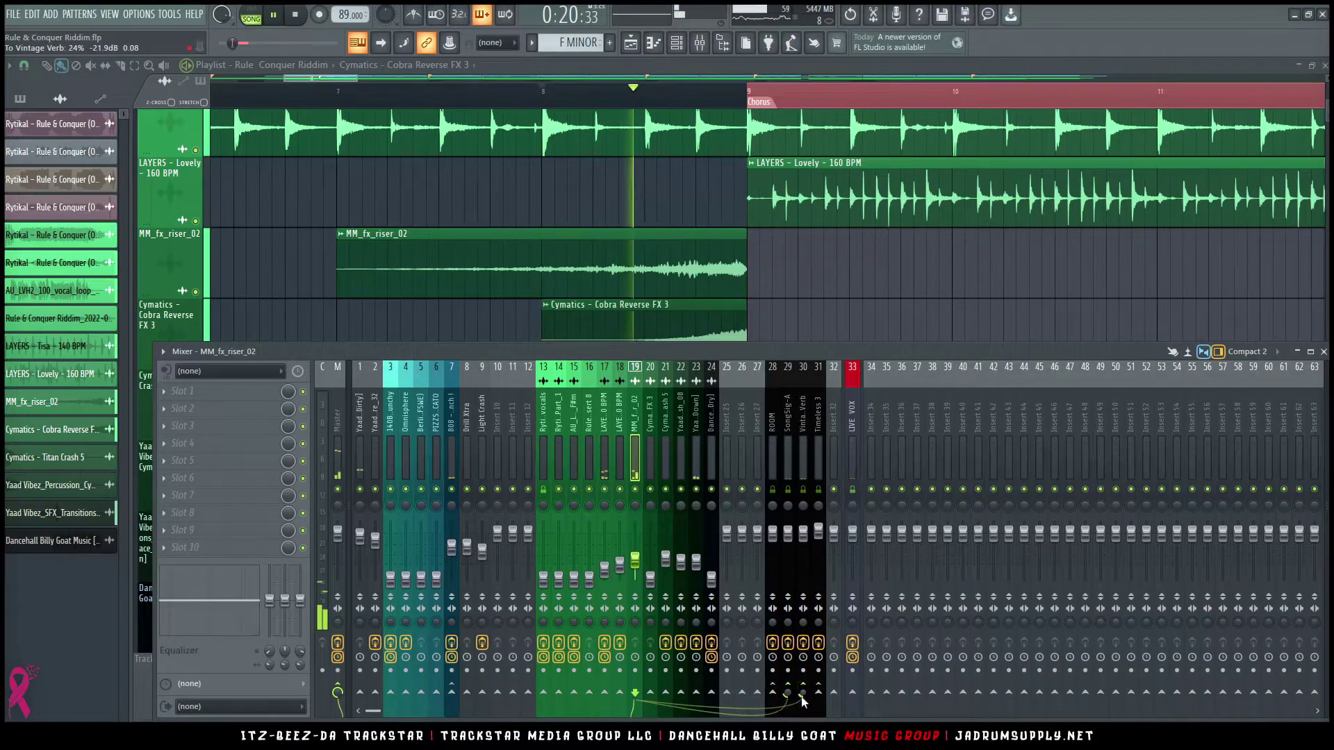
{"action": "key", "text": "space"}
{"action": "key", "text": "space"}
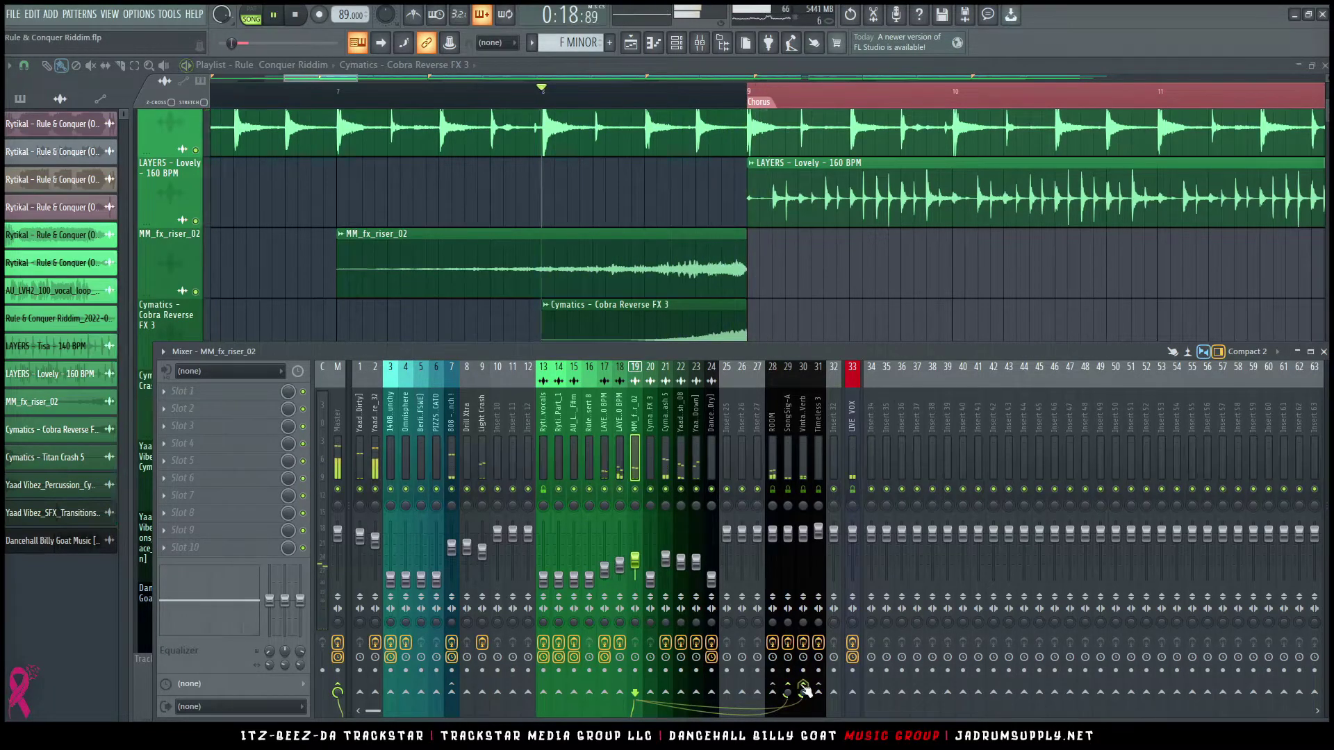
{"action": "scroll", "coordinate": [785, 698], "scroll_direction": "up", "scroll_amount": 2}
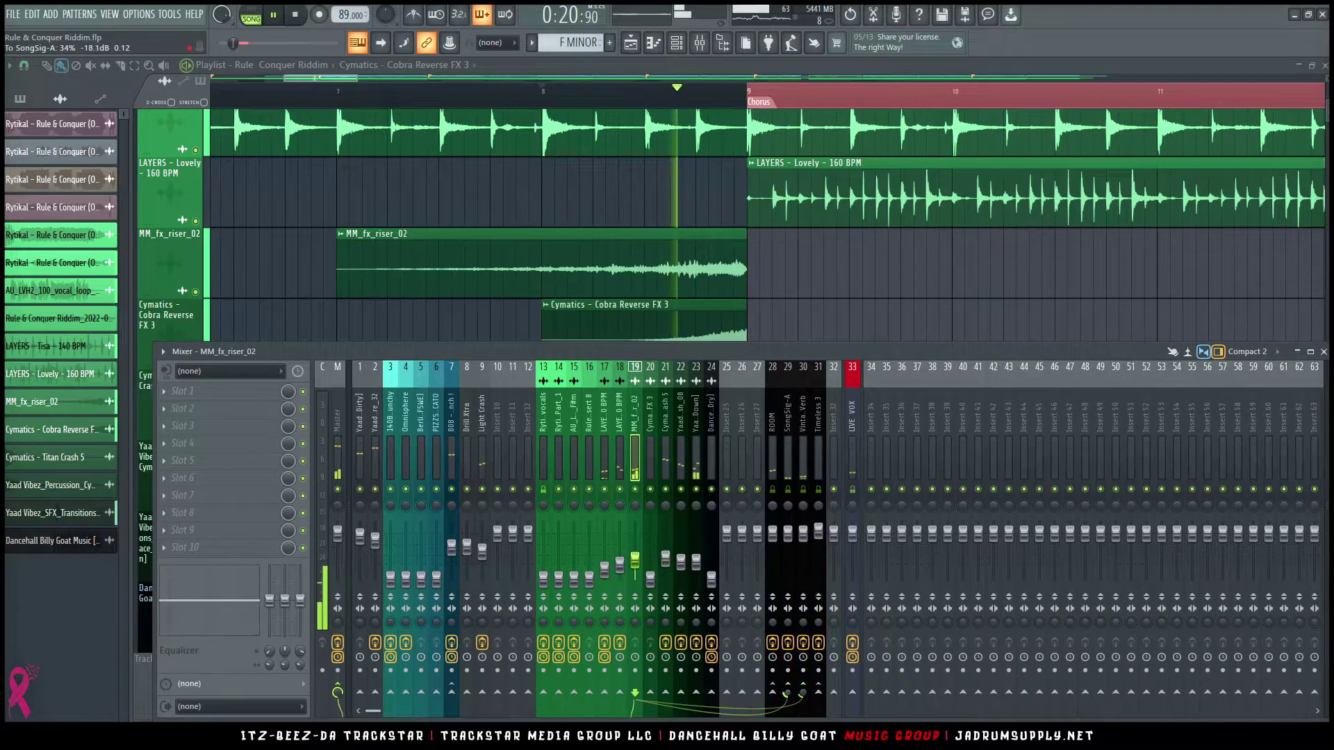
{"action": "key", "text": "space"}
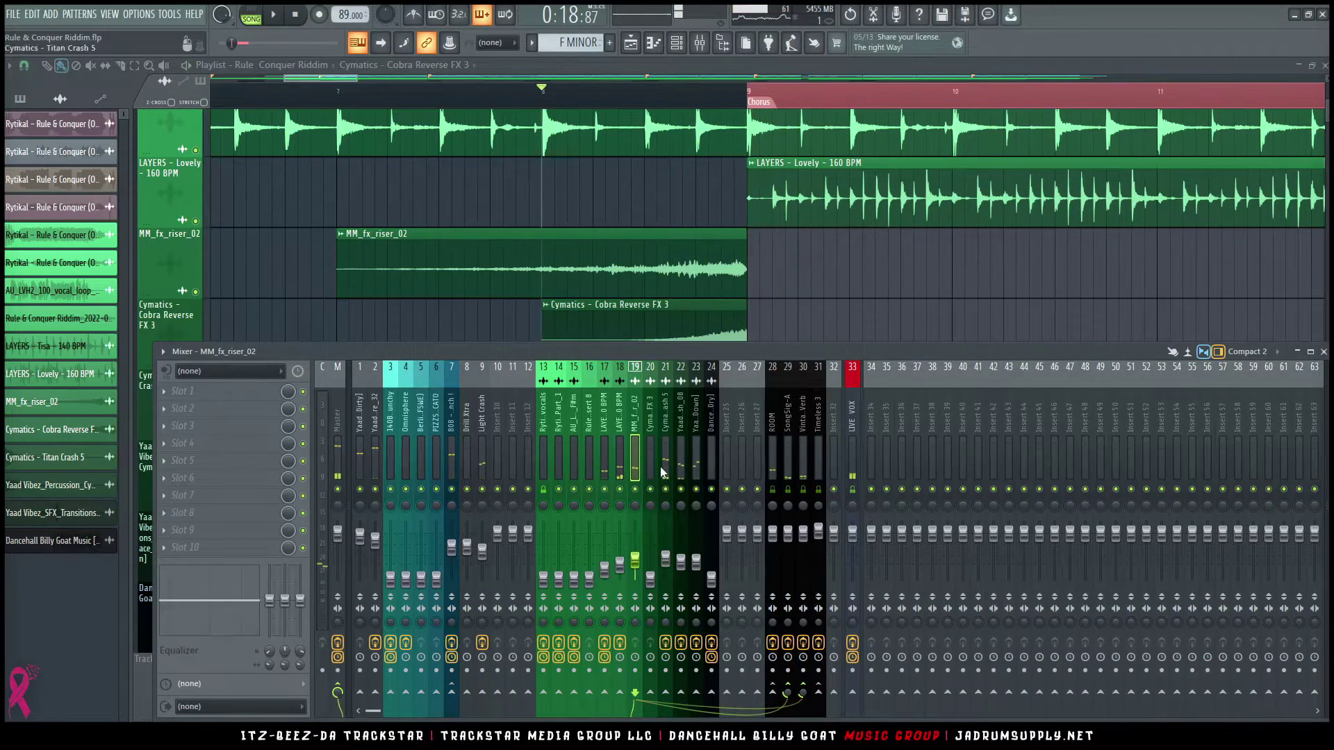
Step: Raise the Cymatics - Cobra Reverse FX 3 mixer track's volume to match the riser level while auditioning the transition
{"action": "scroll", "coordinate": [608, 248], "scroll_direction": "down", "scroll_amount": 1}
{"action": "key", "text": "space"}
{"action": "left_click_drag", "start_coordinate": [649, 582], "coordinate": [650, 559]}
{"action": "key", "text": "space"}
{"action": "key", "text": "space"}
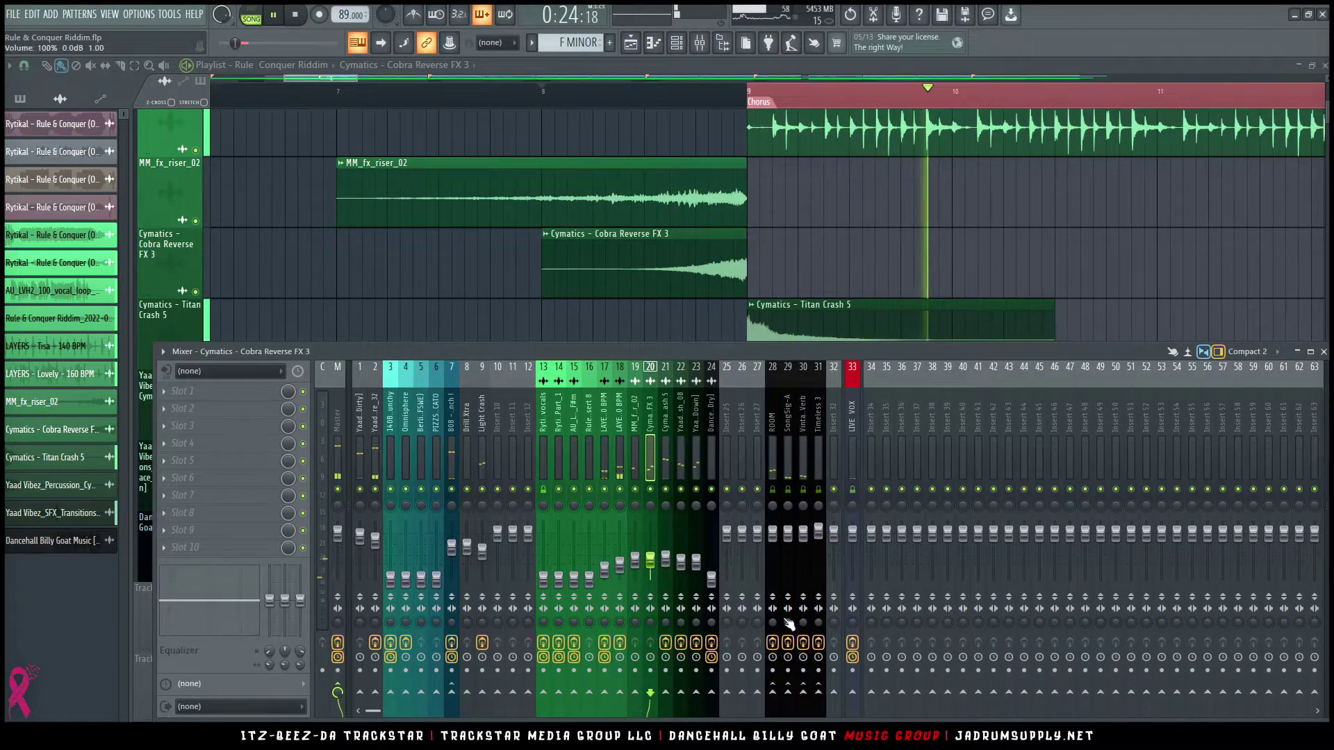
Step: Load the saved Pro-3_Crash_High_Pass preset on the Cymatics - Cobra Reverse FX 3 mixer track and add a send to Vintage Verb
{"action": "right_click", "coordinate": [654, 417]}
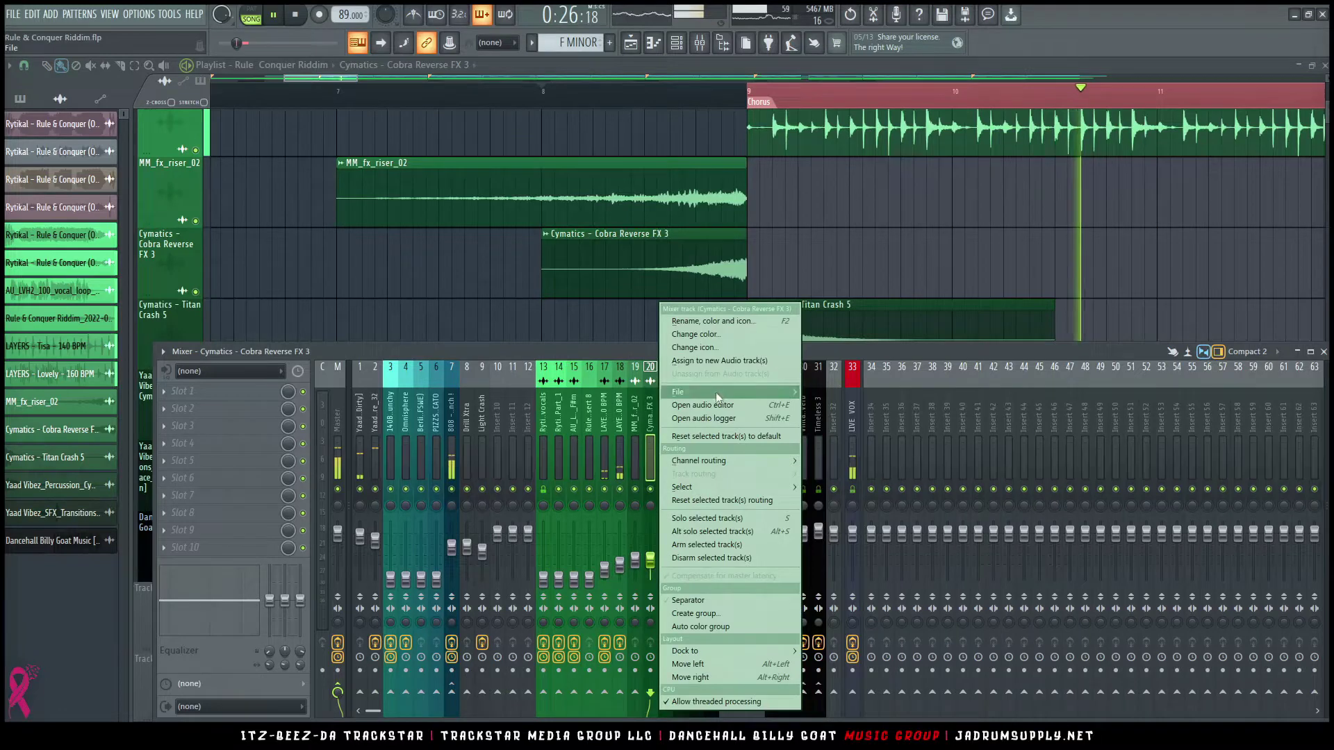
{"action": "mouse_move", "coordinate": [716, 394]}
{"action": "left_click", "coordinate": [872, 442]}
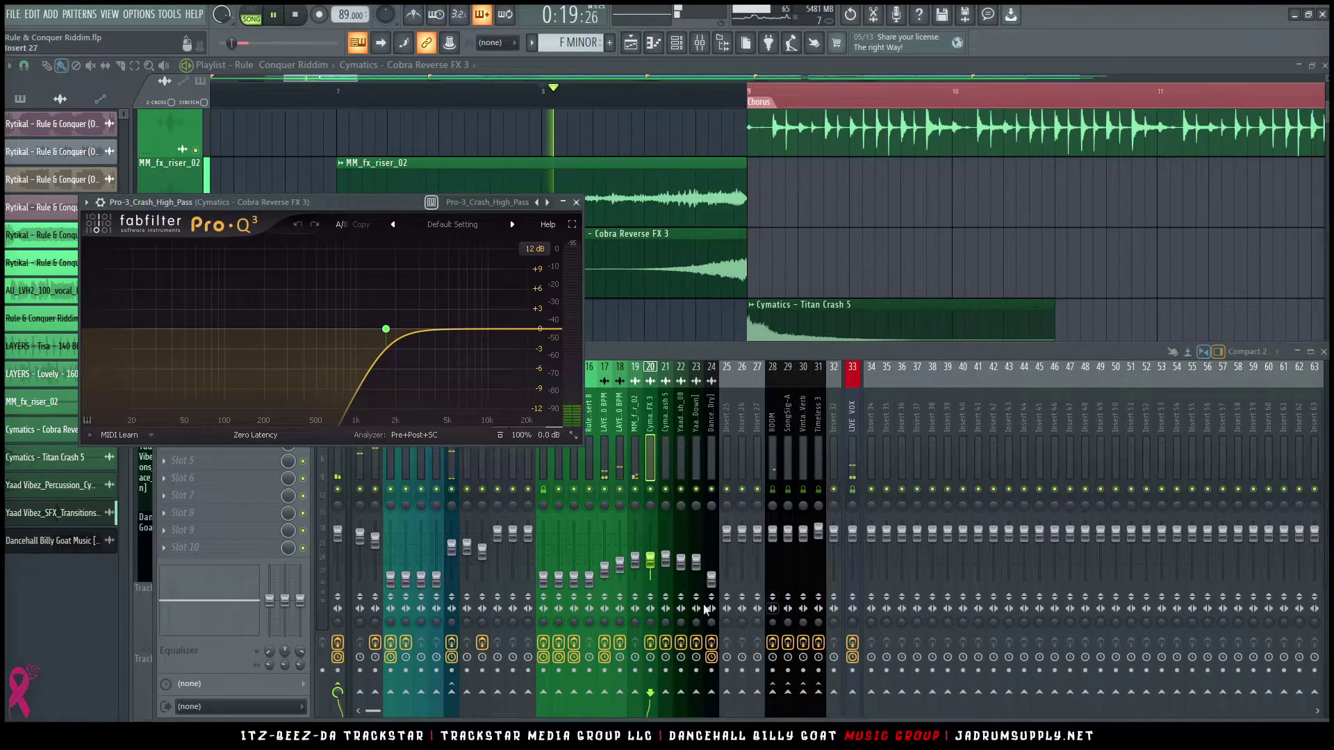
{"action": "left_click", "coordinate": [803, 693]}
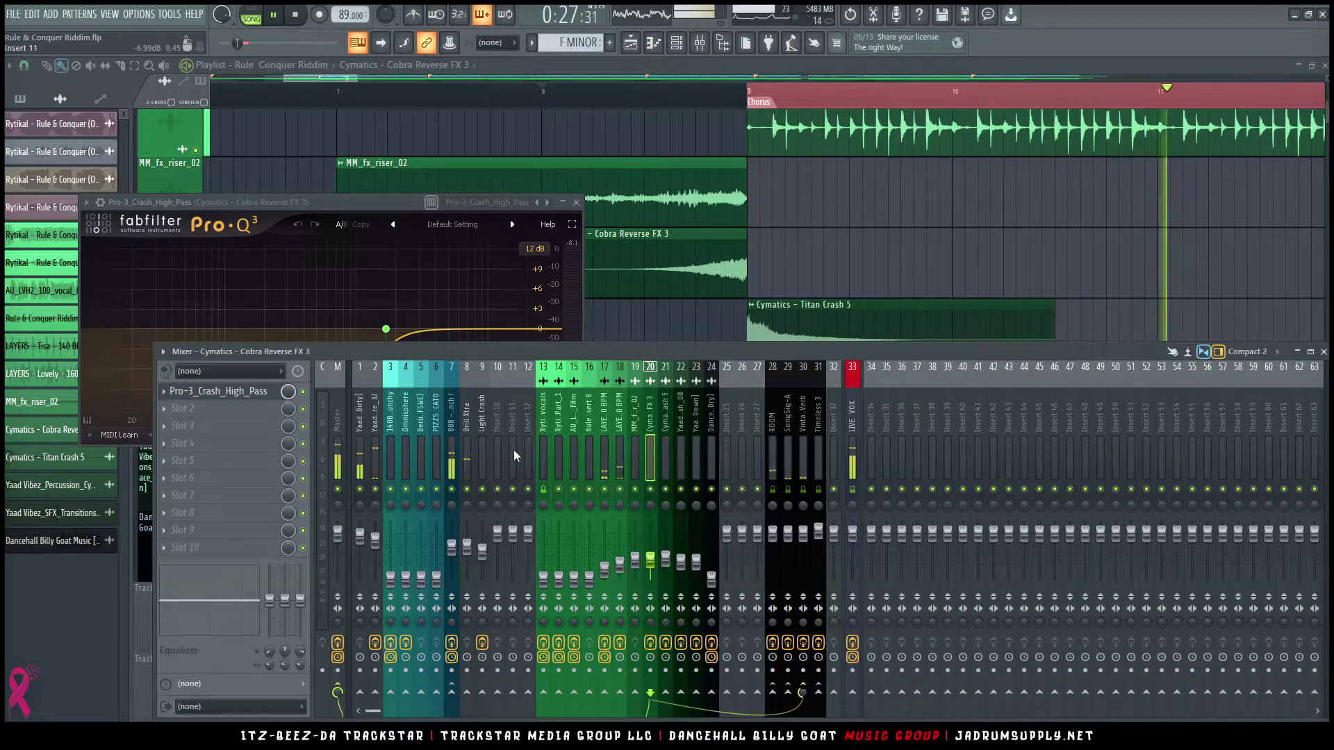
Step: Check the levels and sends of the 808 - Launch !, Drill Xtra and Light Crash mixer tracks and the effect clips around the chorus
{"action": "left_click", "coordinate": [451, 546]}
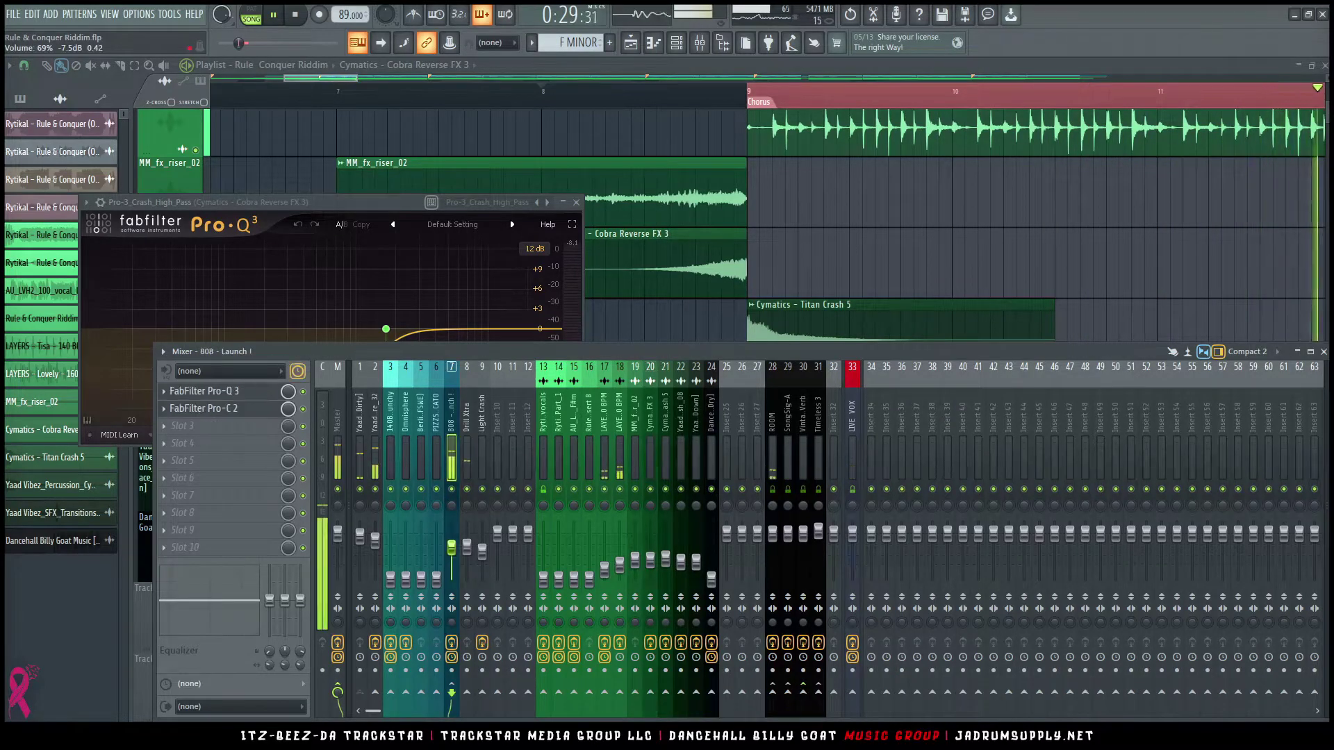
{"action": "left_click", "coordinate": [466, 547]}
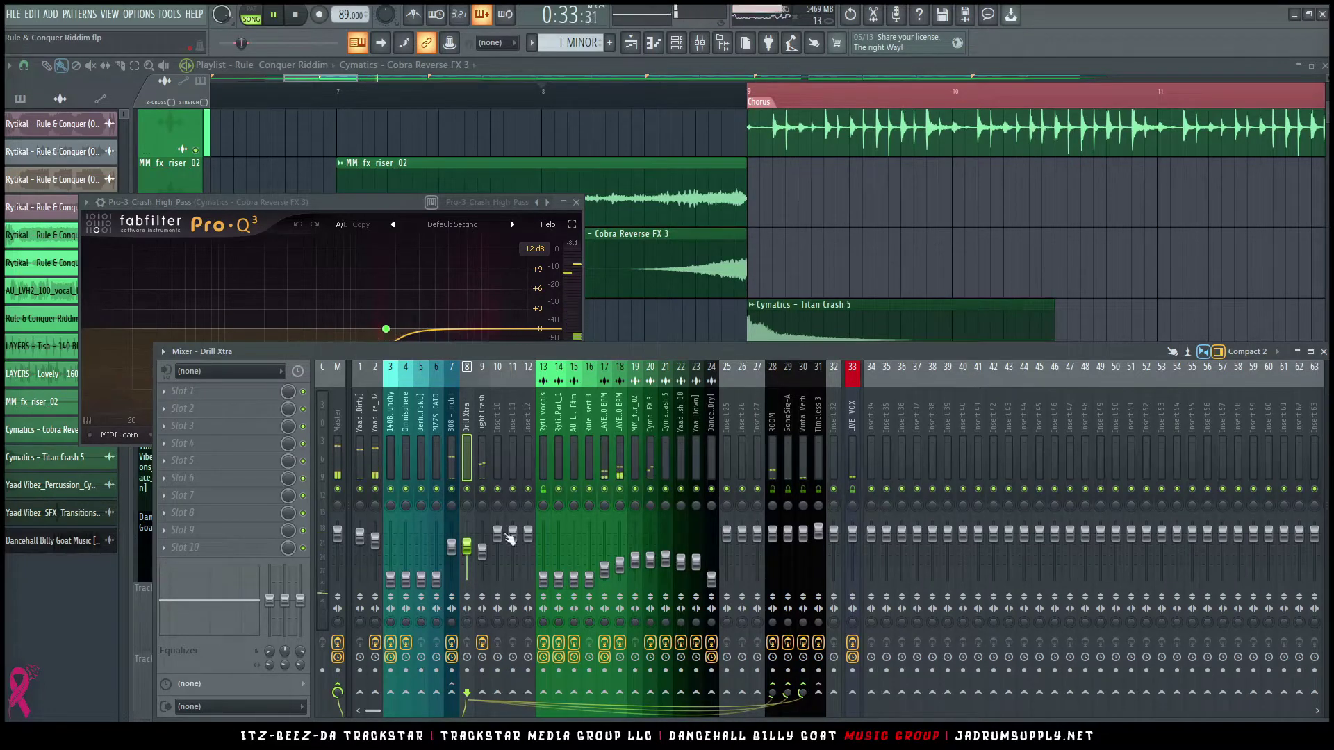
{"action": "left_click", "coordinate": [478, 464]}
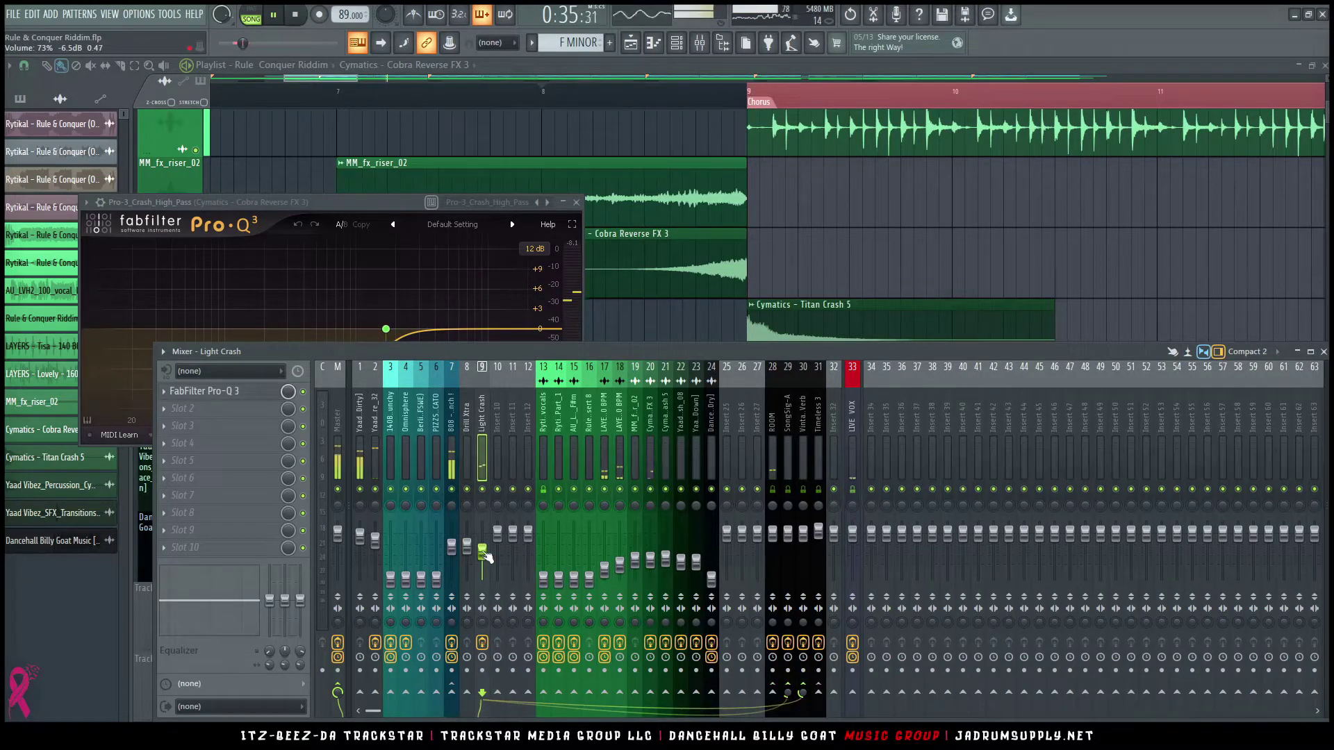
{"action": "scroll", "coordinate": [1097, 224], "scroll_direction": "down", "scroll_amount": 2}
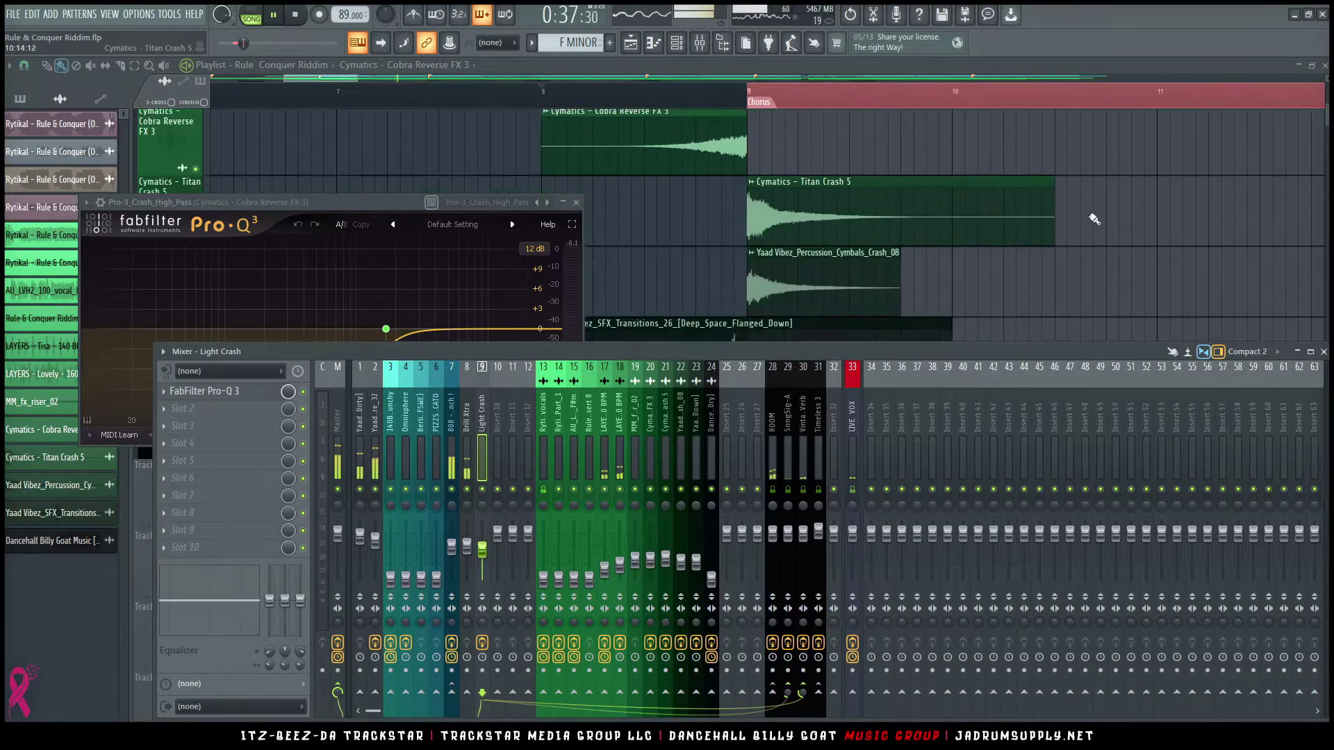
{"action": "scroll", "coordinate": [1083, 201], "scroll_direction": "down", "scroll_amount": 4}
{"action": "scroll", "coordinate": [1160, 191], "scroll_direction": "up", "scroll_amount": 2}
{"action": "scroll", "coordinate": [972, 217], "scroll_direction": "up", "scroll_amount": 3}
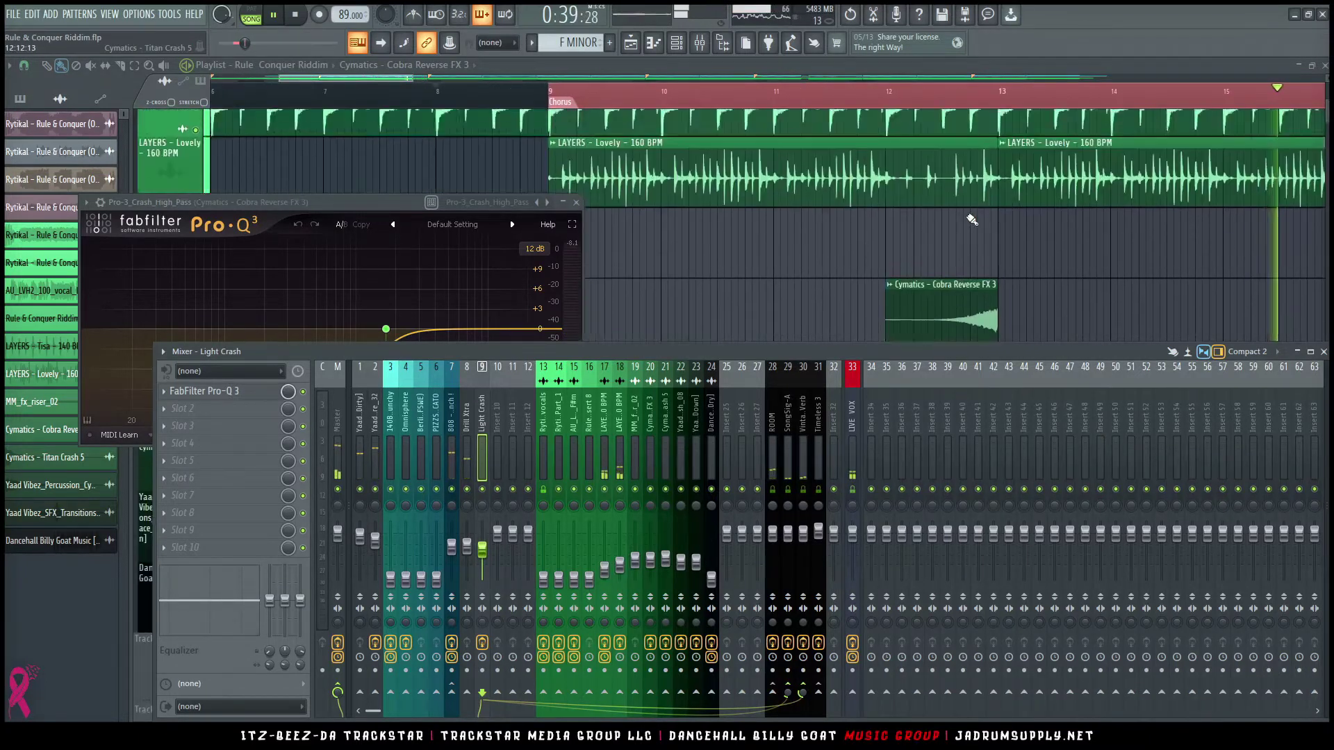
{"action": "scroll", "coordinate": [971, 218], "scroll_direction": "down", "scroll_amount": 2}
Step: Lower the Cymatics - Cobra Reverse FX 3 mixer track's volume slightly and add a send to SongSig-A
{"action": "left_click", "coordinate": [649, 433]}
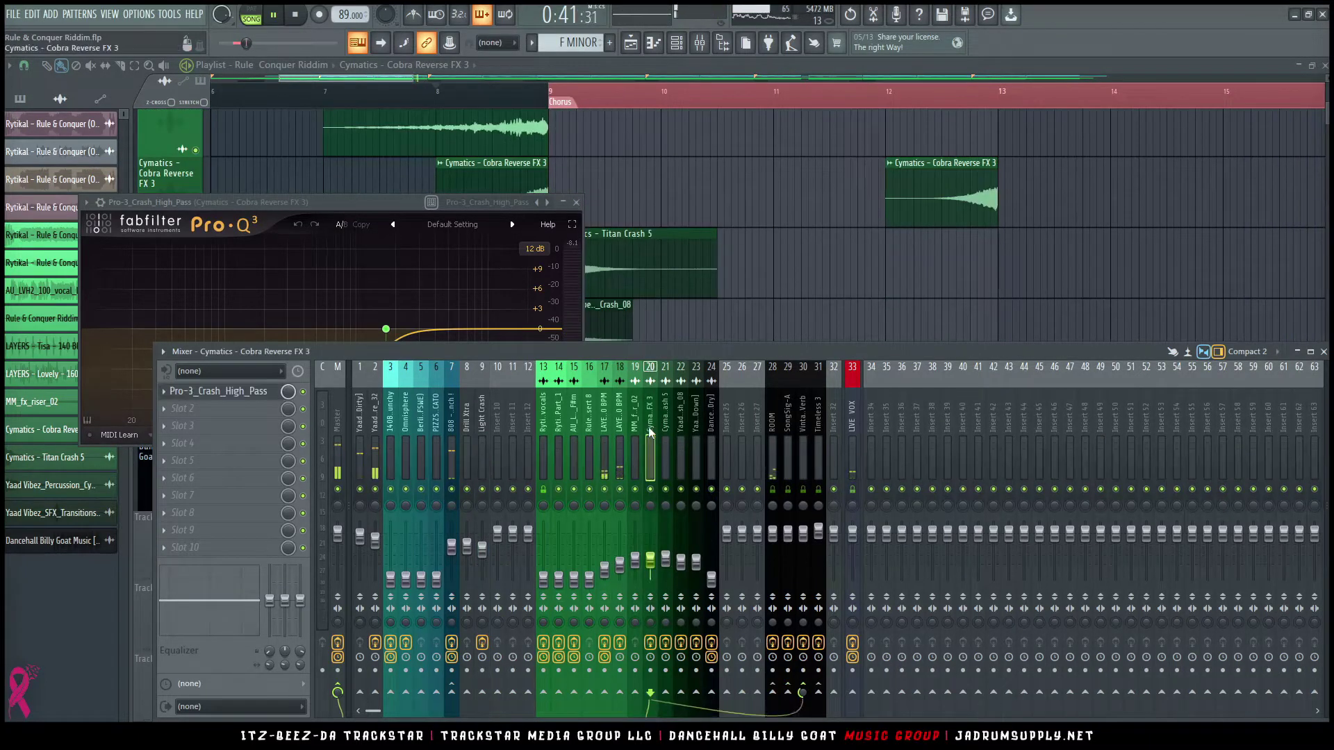
{"action": "left_click_drag", "start_coordinate": [651, 575], "coordinate": [650, 568]}
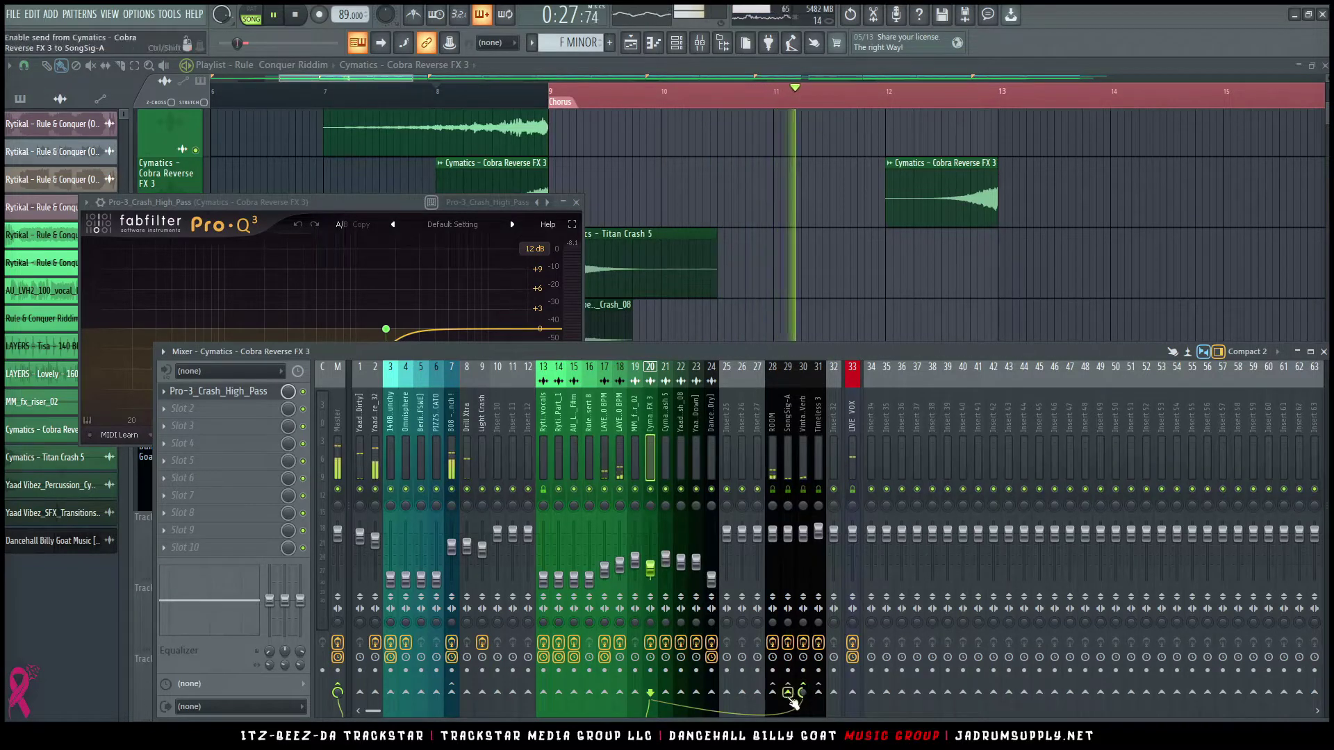
{"action": "left_click_drag", "start_coordinate": [787, 695], "coordinate": [787, 689]}
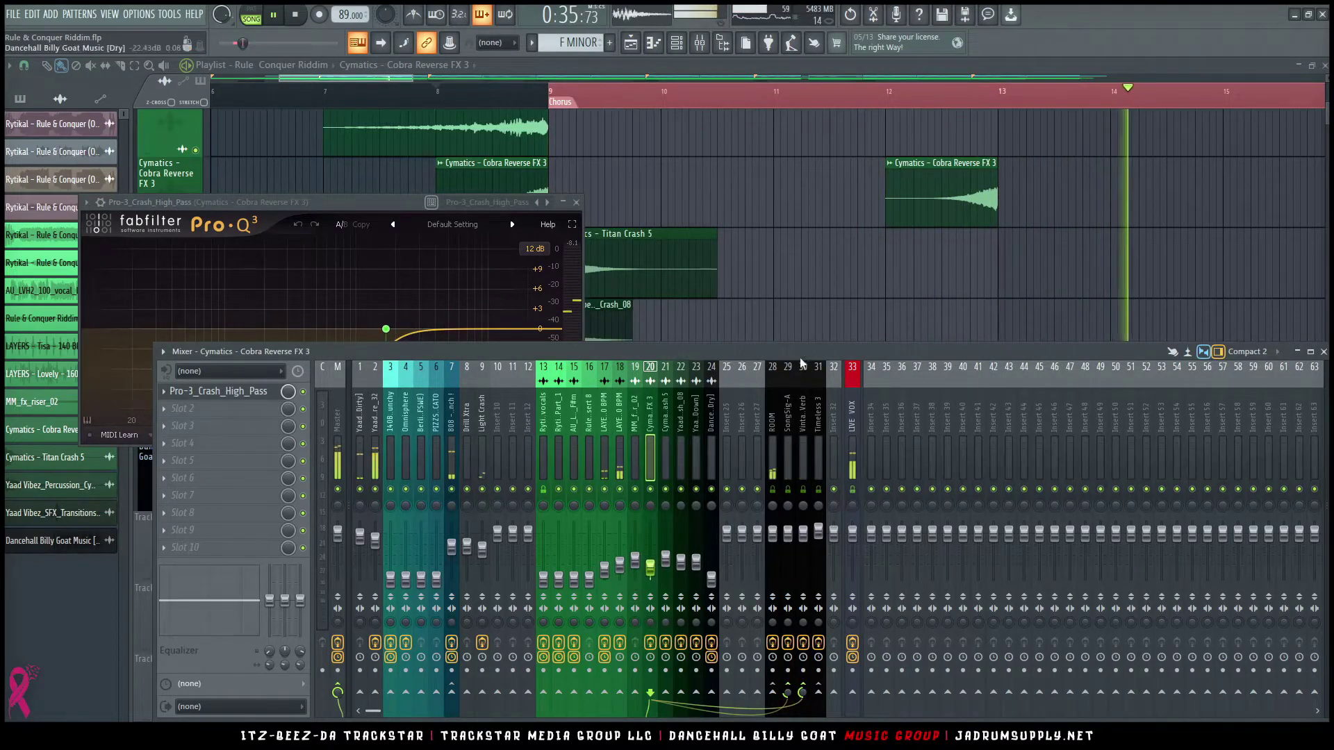
Step: Raise the 140B - Amp Crunchy mixer track's volume to about -16.7 dB and pan it slightly right while the chorus plays
{"action": "scroll", "coordinate": [910, 274], "scroll_direction": "up", "scroll_amount": 5}
{"action": "scroll", "coordinate": [910, 274], "scroll_direction": "down", "scroll_amount": 3}
{"action": "scroll", "coordinate": [1053, 218], "scroll_direction": "down", "scroll_amount": 3, "text": "ctrl"}
{"action": "scroll", "coordinate": [1055, 218], "scroll_direction": "up", "scroll_amount": 1}
{"action": "scroll", "coordinate": [1073, 245], "scroll_direction": "down", "scroll_amount": 1, "text": "ctrl"}
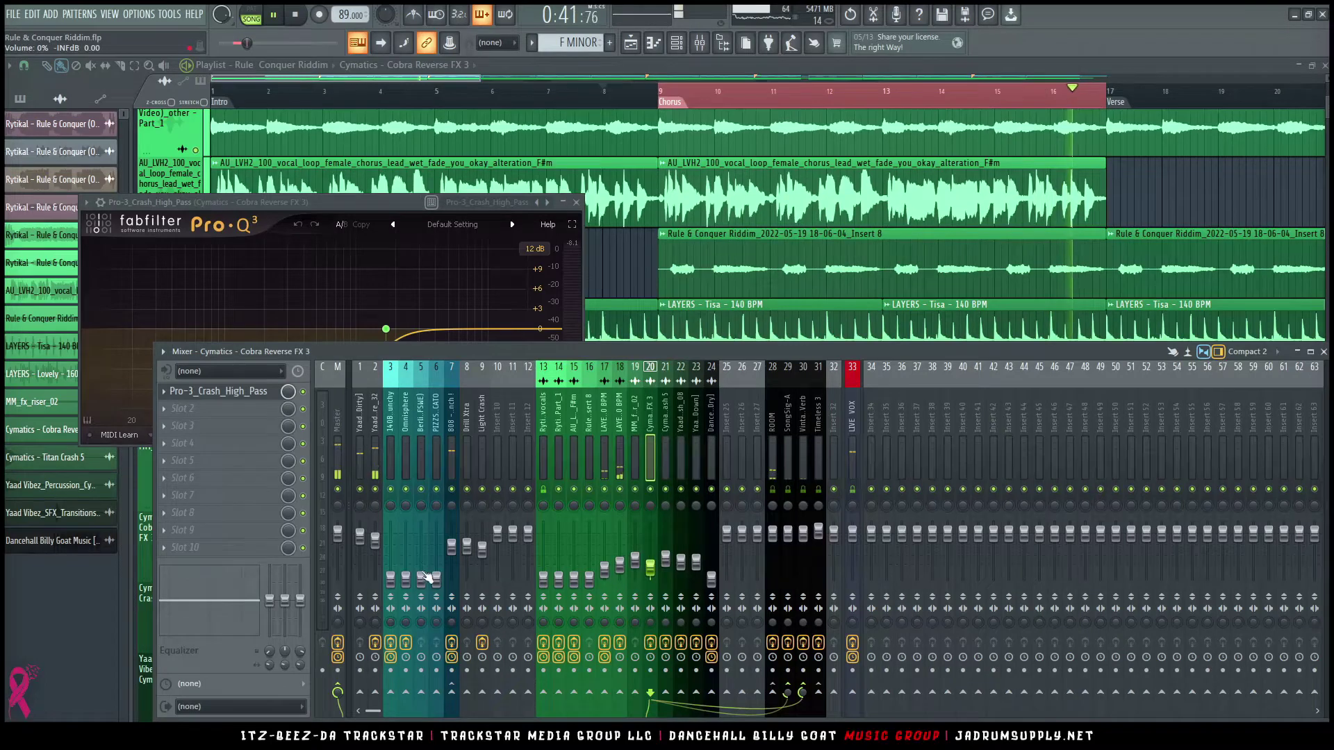
{"action": "left_click_drag", "start_coordinate": [377, 574], "coordinate": [390, 559]}
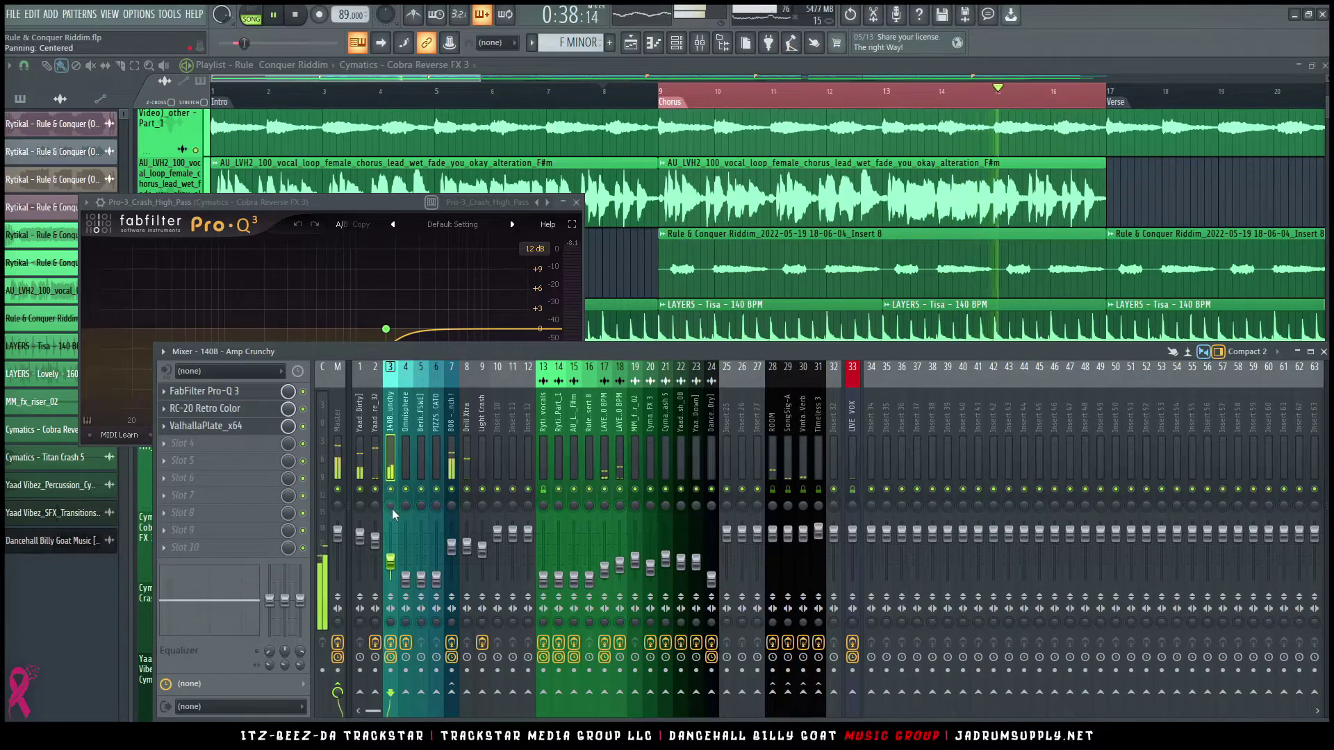
{"action": "left_click_drag", "start_coordinate": [389, 510], "coordinate": [390, 505]}
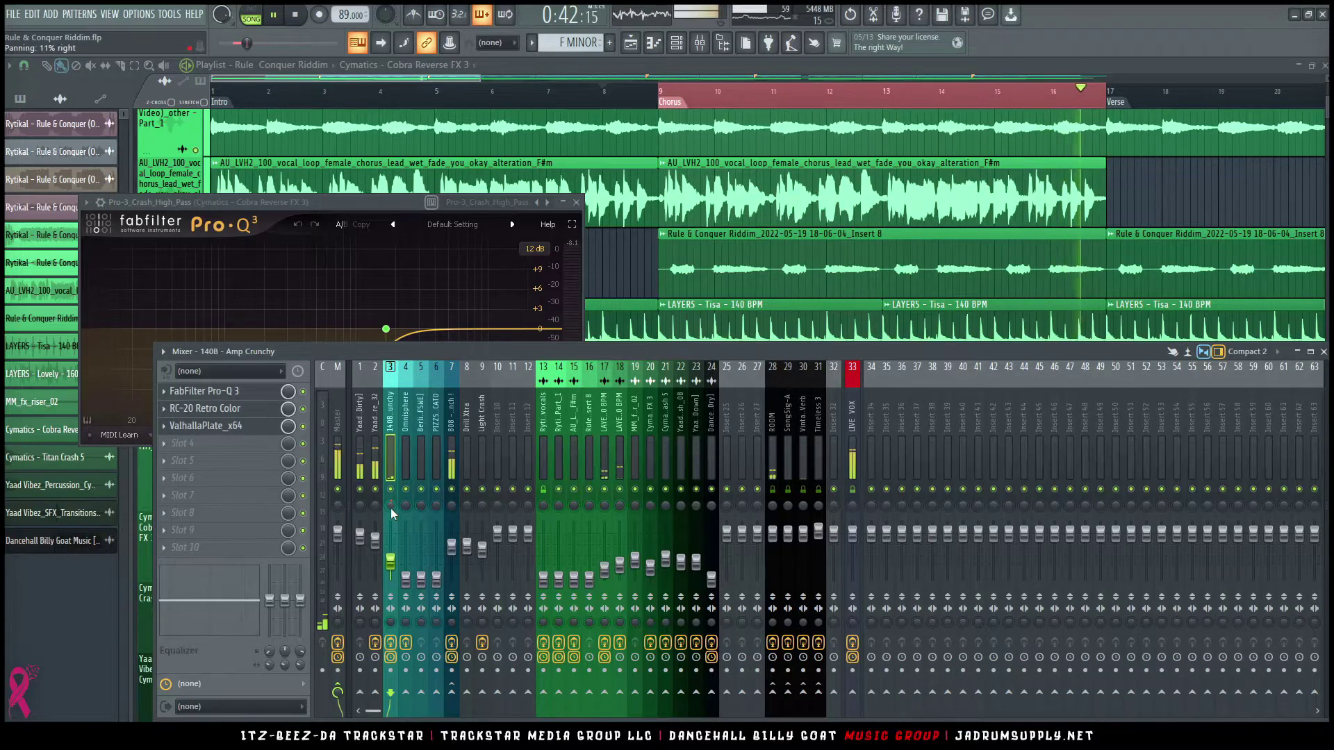
{"action": "left_click_drag", "start_coordinate": [391, 509], "coordinate": [390, 509]}
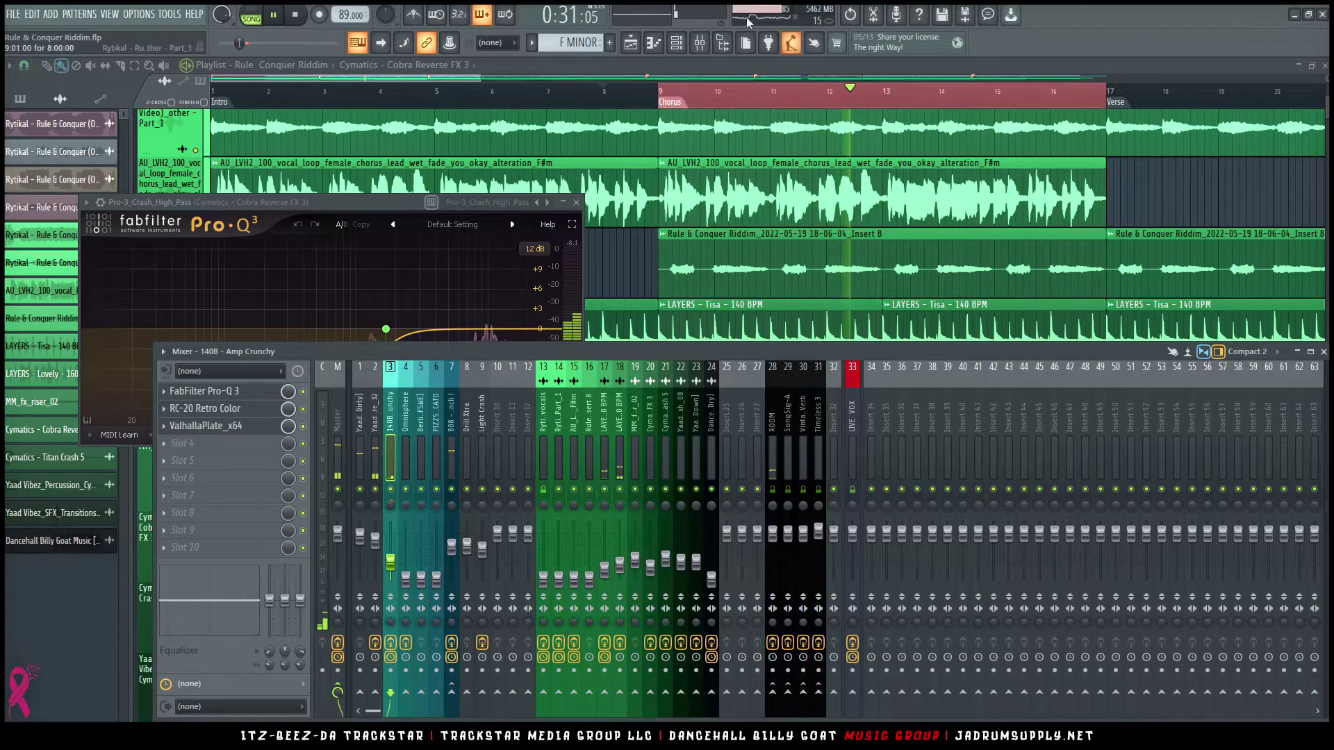
Step: Stop playback, open the Omnisphere instrument from the channel rack and rename its channel to Jazz Guitar Fingers b
{"action": "key", "text": "space"}
{"action": "left_click", "coordinate": [676, 43]}
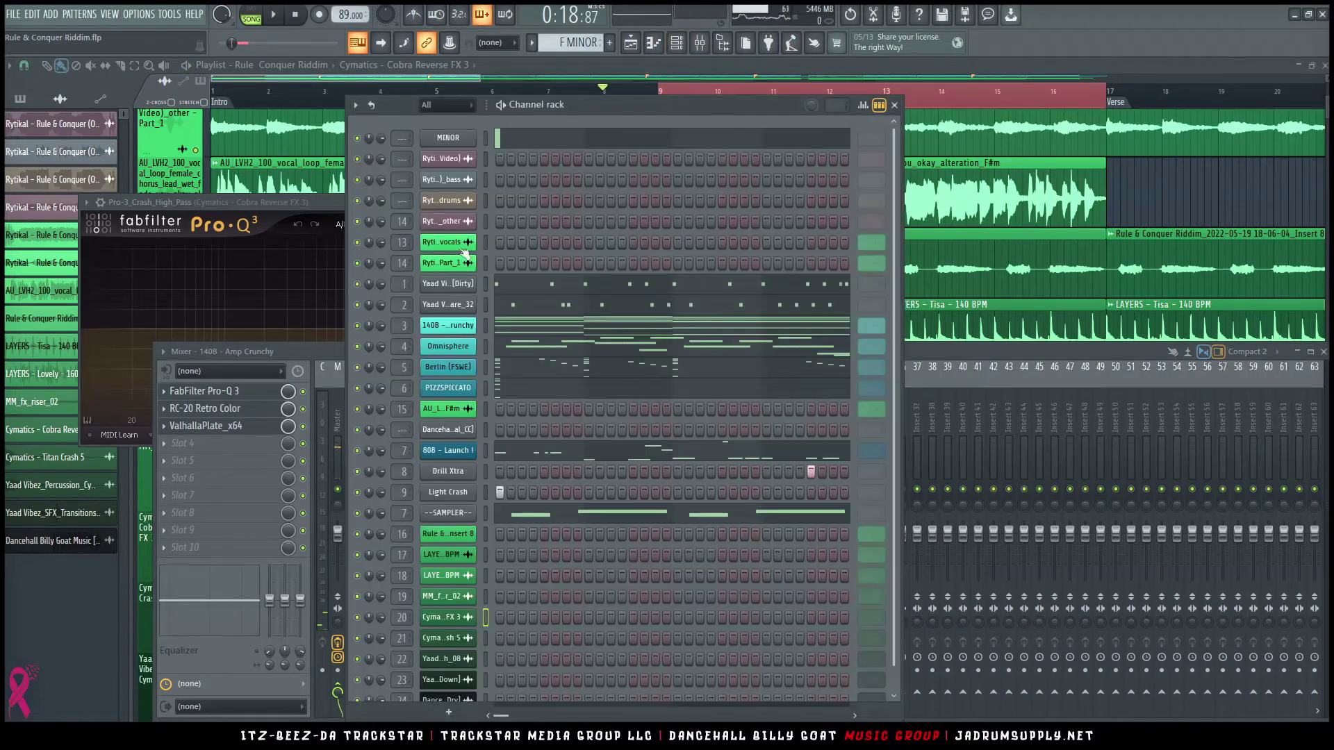
{"action": "left_click", "coordinate": [467, 350]}
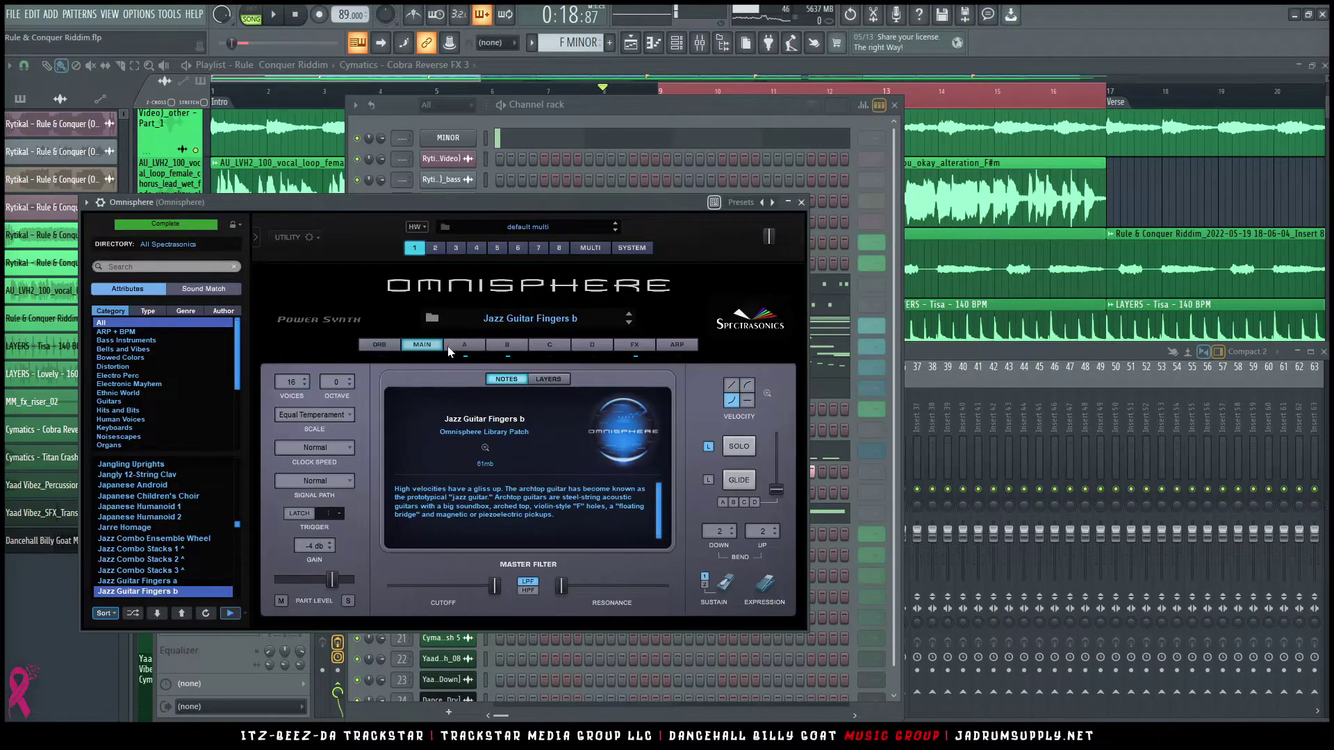
{"action": "key", "text": "F2"}
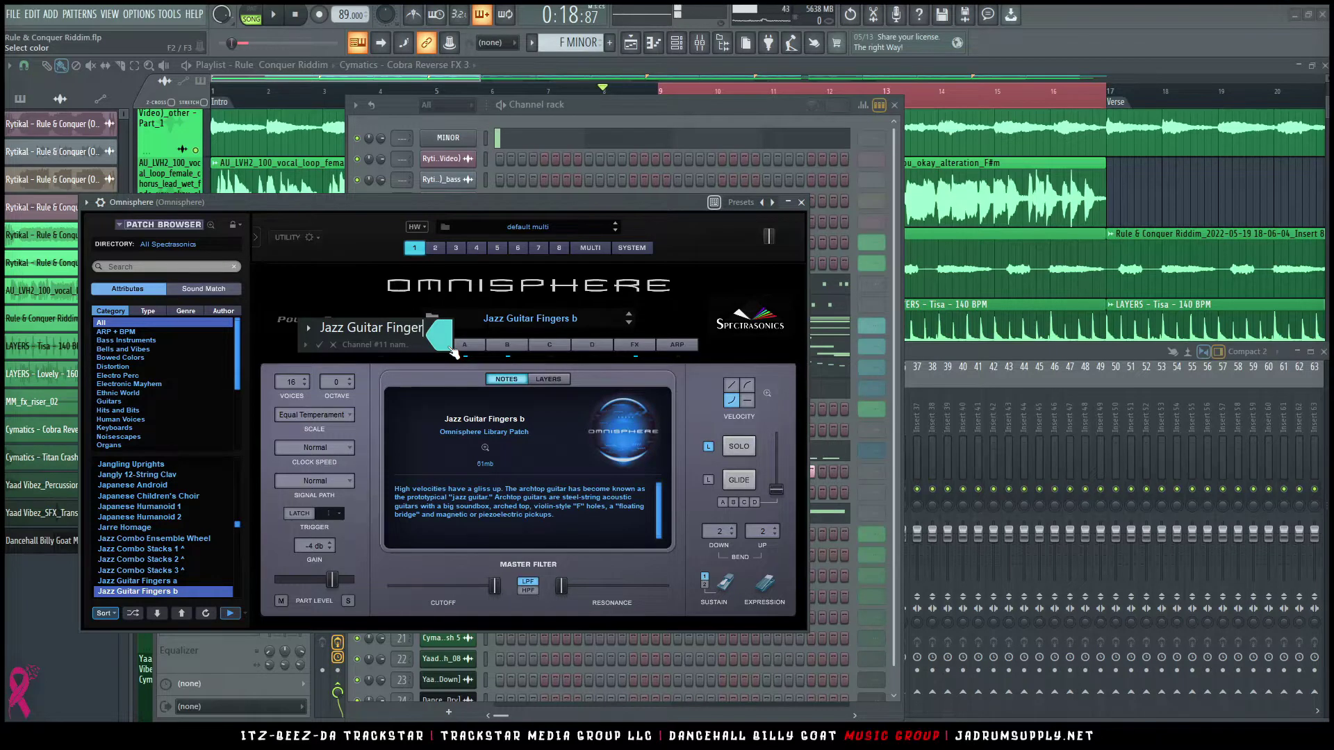
{"action": "key", "text": "Return"}
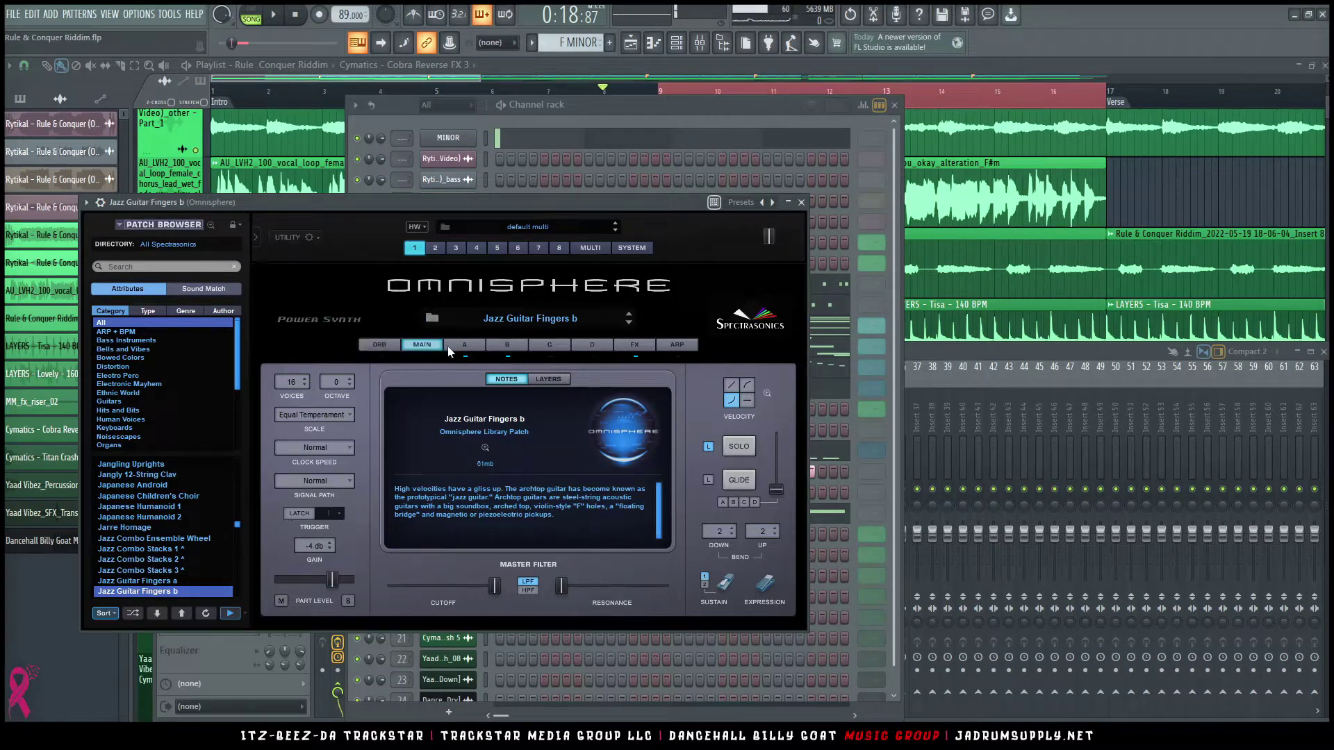
{"action": "key", "text": "F2"}
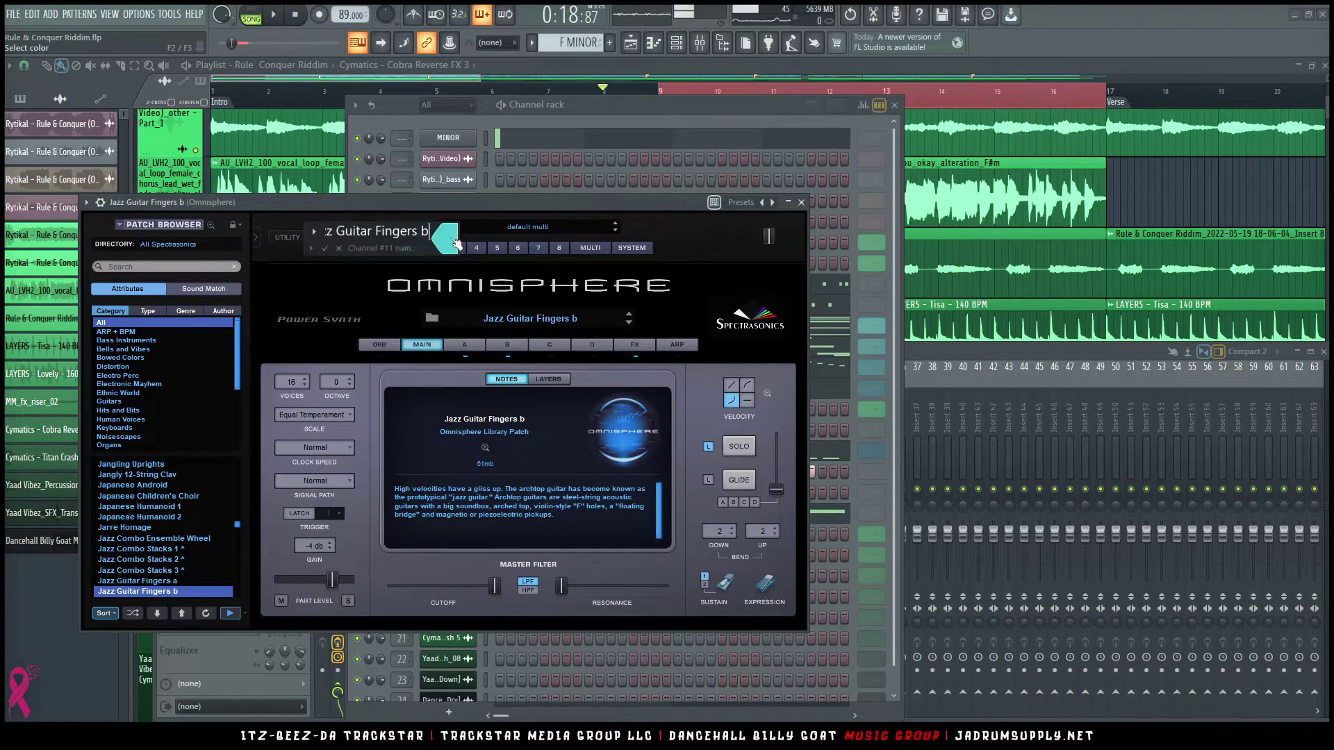
{"action": "left_click", "coordinate": [451, 239]}
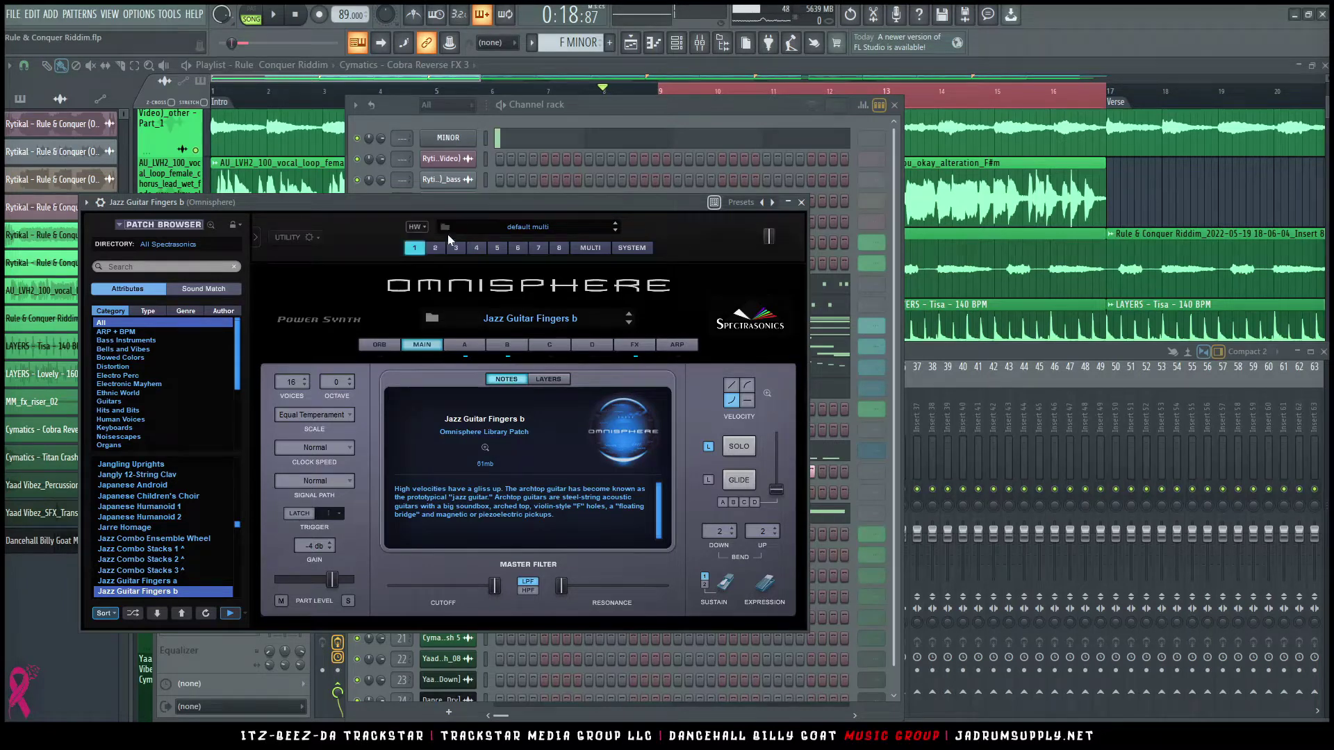
Step: Rename the Omnisphere mixer track to Jazz Guitar Fingers b
{"action": "left_click", "coordinate": [950, 400]}
{"action": "left_click", "coordinate": [407, 442]}
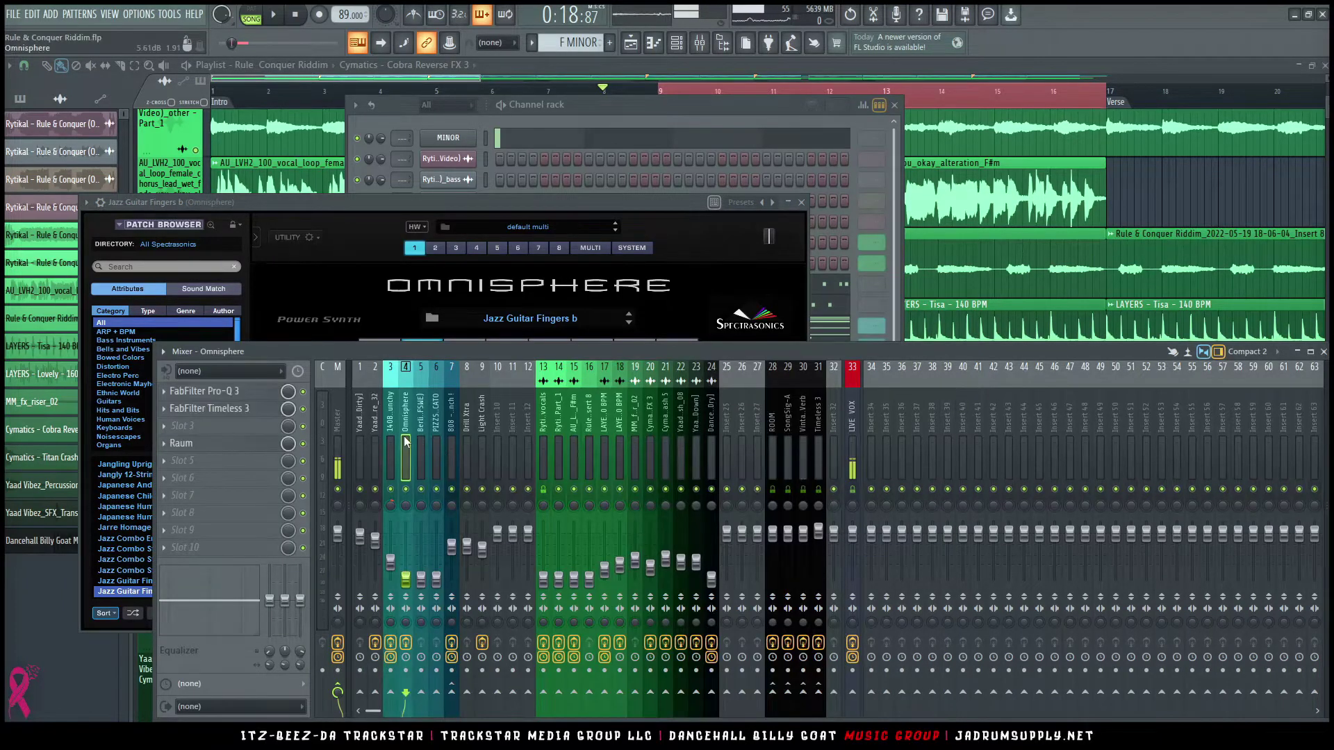
{"action": "key", "text": "F2"}
{"action": "type", "text": "Jazz Guitar Fingers b"}
{"action": "key", "text": "Return"}
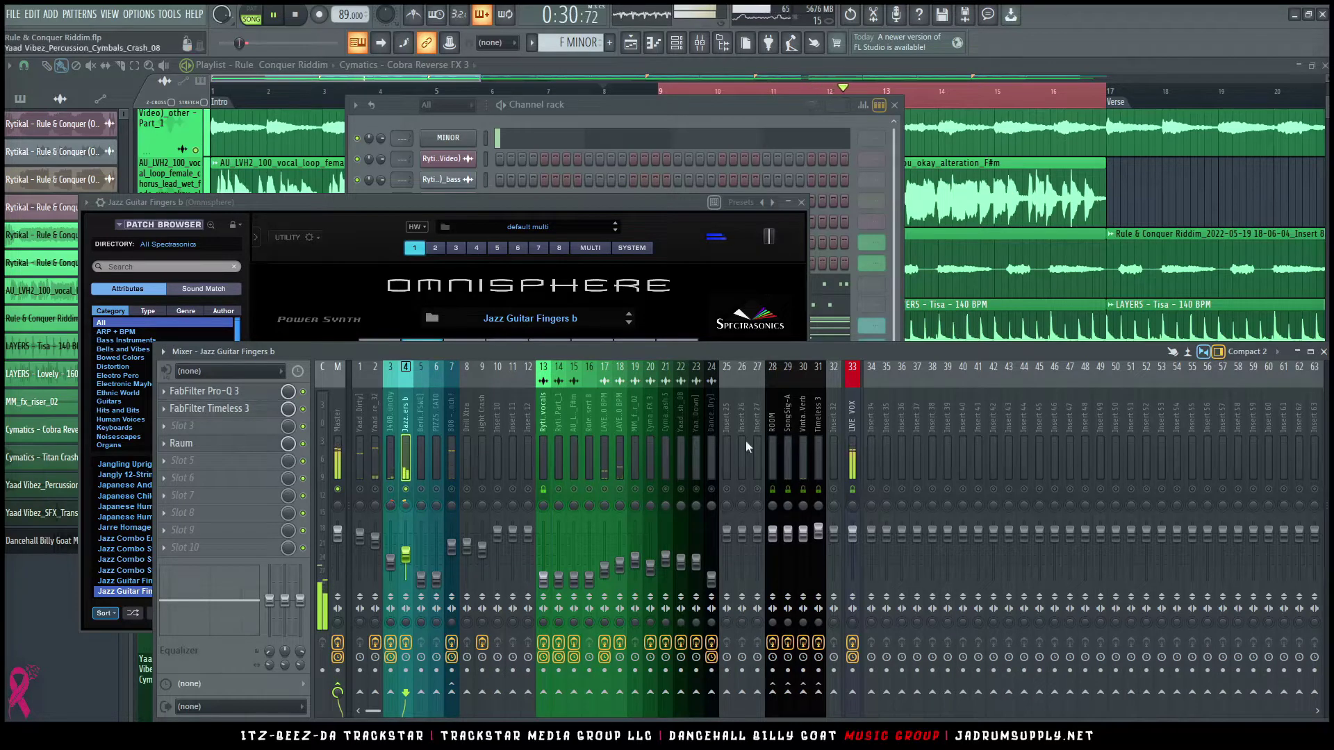
Step: Stop playback and switch the mixer to the Extra large layout
{"action": "key", "text": "space"}
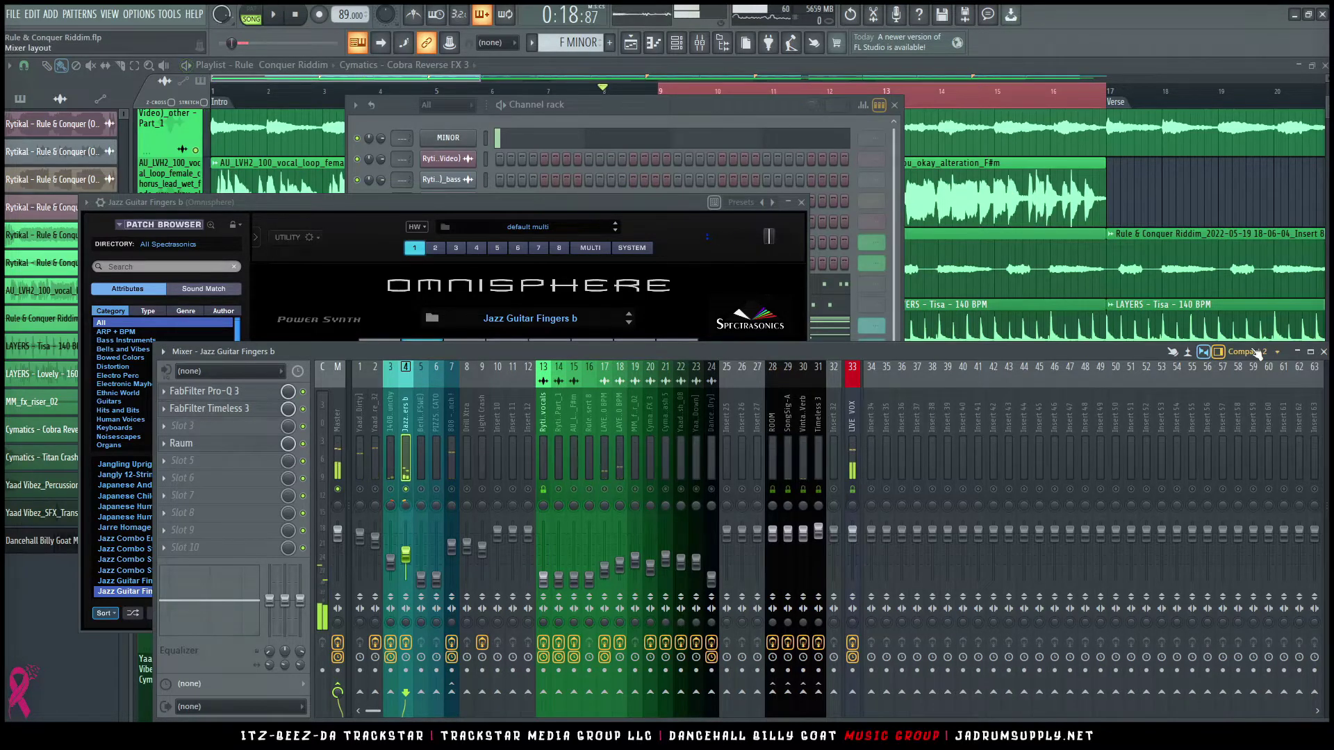
{"action": "left_click", "coordinate": [1246, 352]}
{"action": "left_click", "coordinate": [1250, 467]}
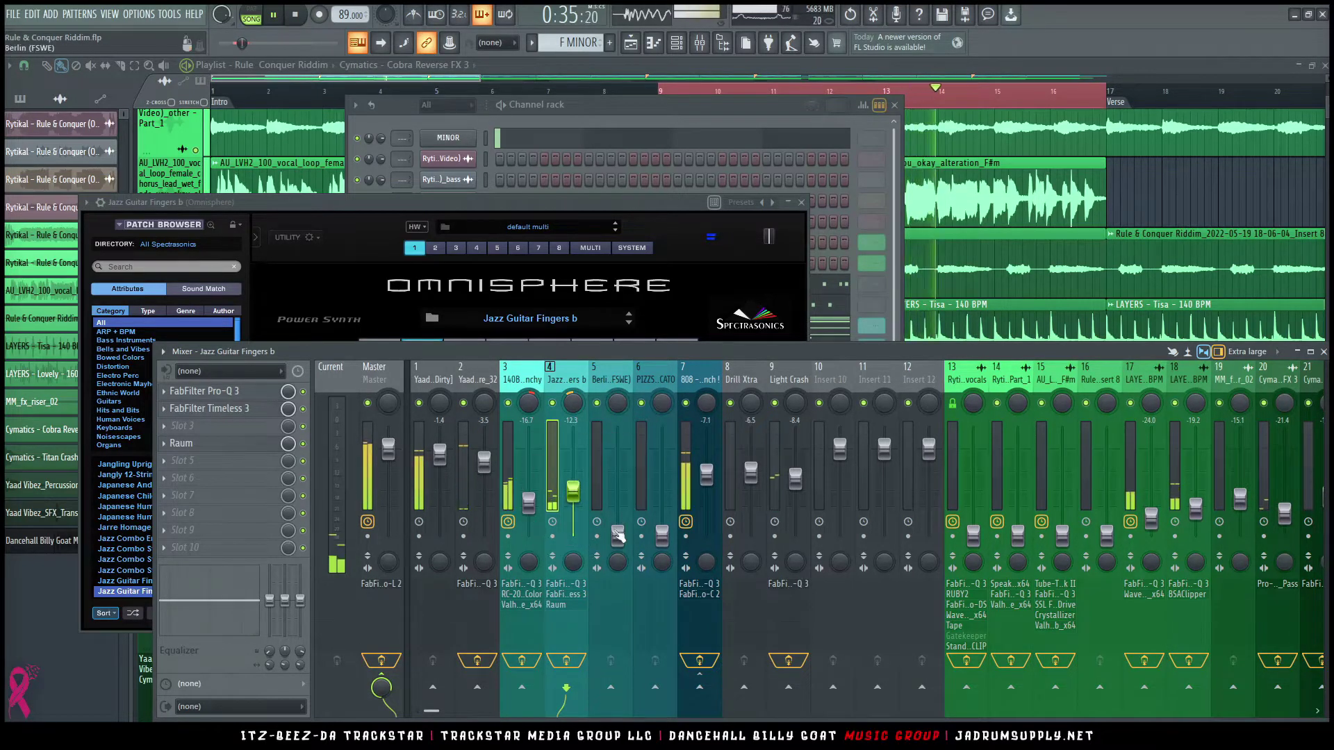
Step: Raise the Berlin (FSWE) mixer track's volume to about 70% while auditioning its clips from the start of the chorus
{"action": "left_click", "coordinate": [603, 410]}
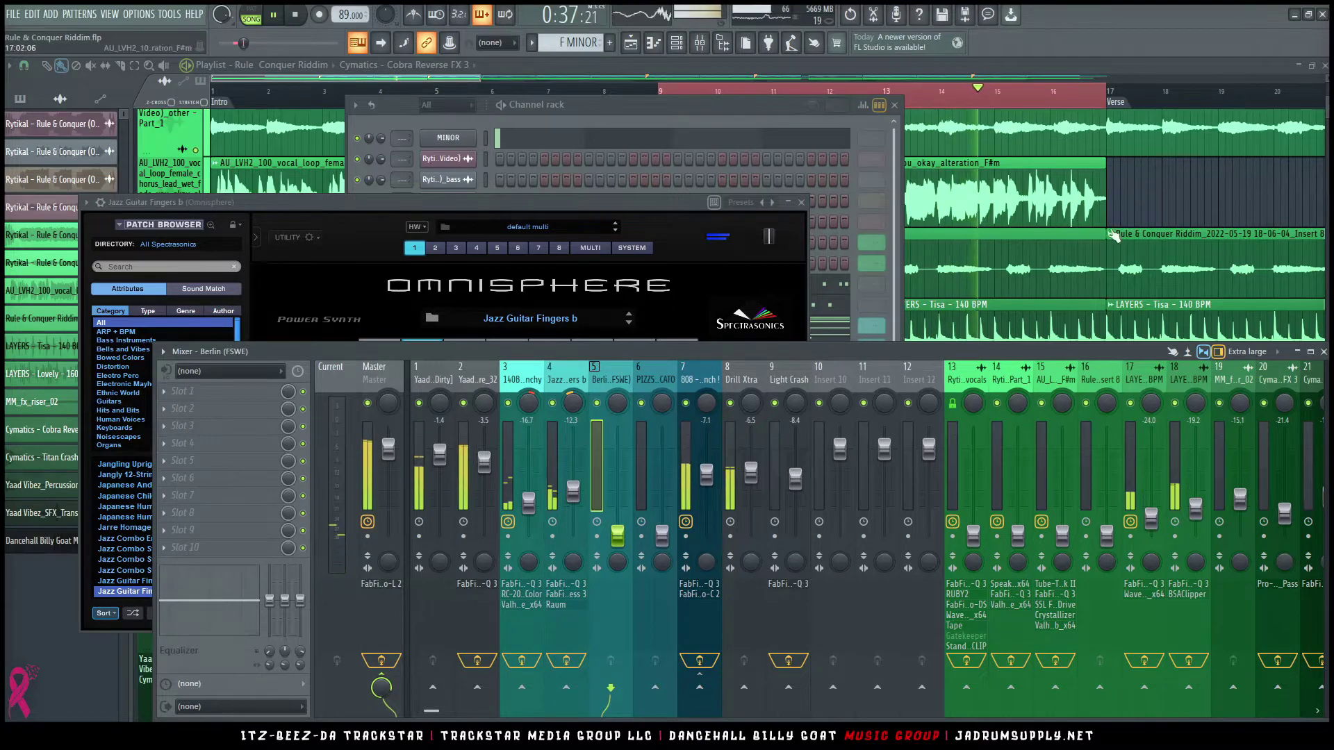
{"action": "scroll", "coordinate": [1007, 215], "scroll_direction": "down", "scroll_amount": 5}
{"action": "scroll", "coordinate": [1007, 215], "scroll_direction": "up", "scroll_amount": 4}
{"action": "right_click", "coordinate": [1049, 319]}
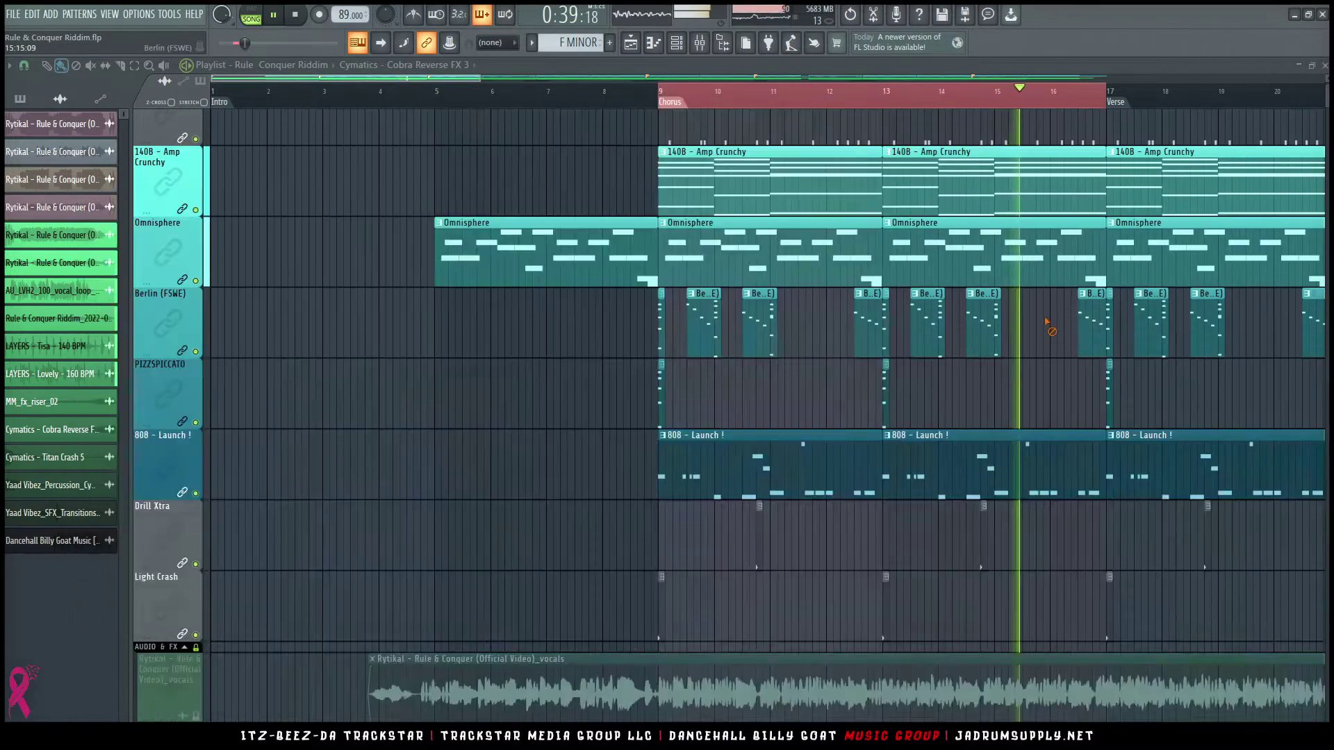
{"action": "scroll", "coordinate": [1140, 334], "scroll_direction": "up", "scroll_amount": 2}
{"action": "scroll", "coordinate": [1175, 338], "scroll_direction": "up", "scroll_amount": 4}
{"action": "scroll", "coordinate": [792, 342], "scroll_direction": "down", "scroll_amount": 5}
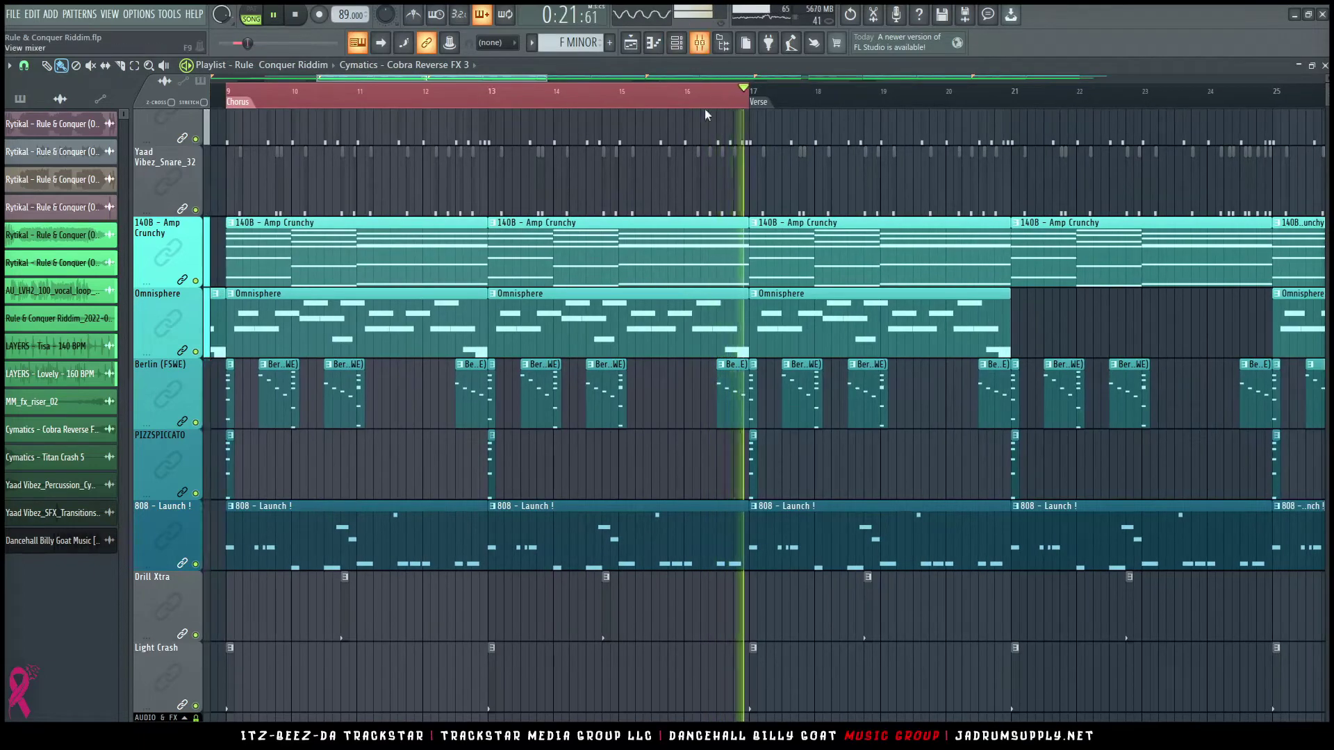
{"action": "key", "text": "F9"}
{"action": "key", "text": "space"}
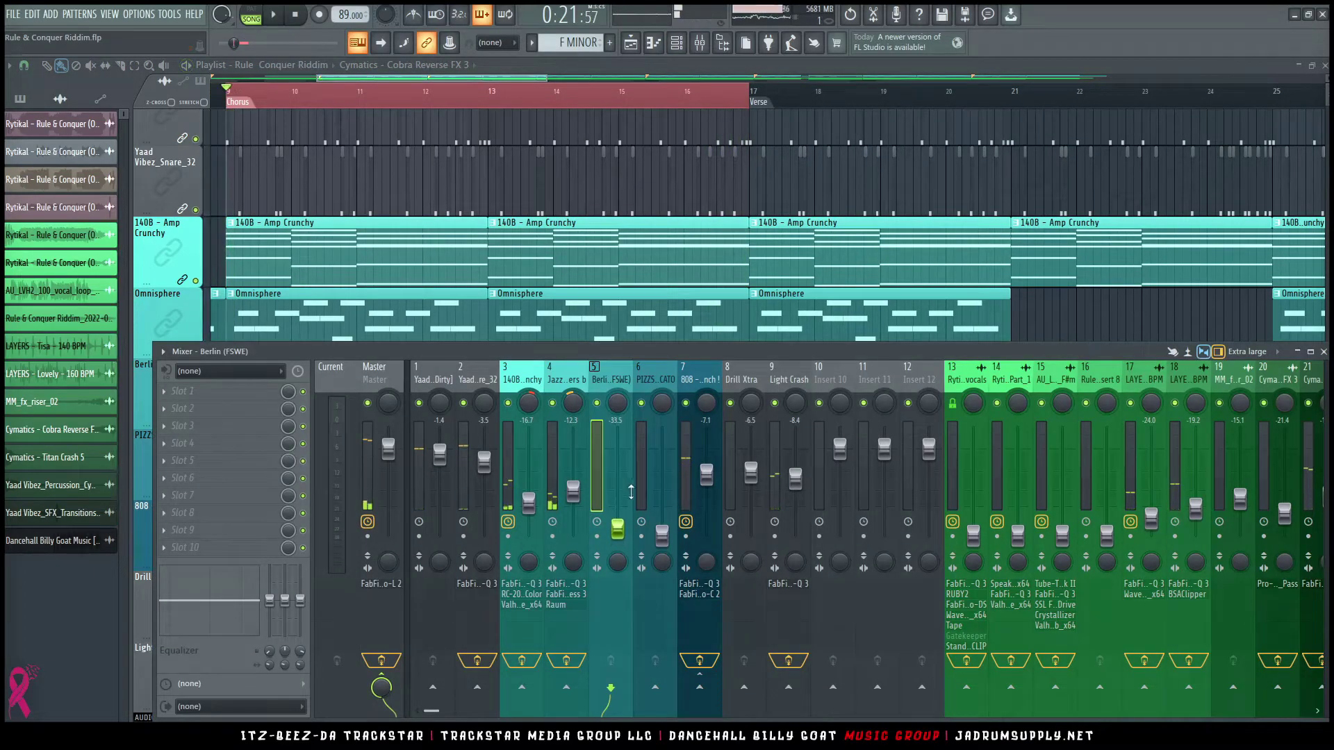
{"action": "key", "text": "space"}
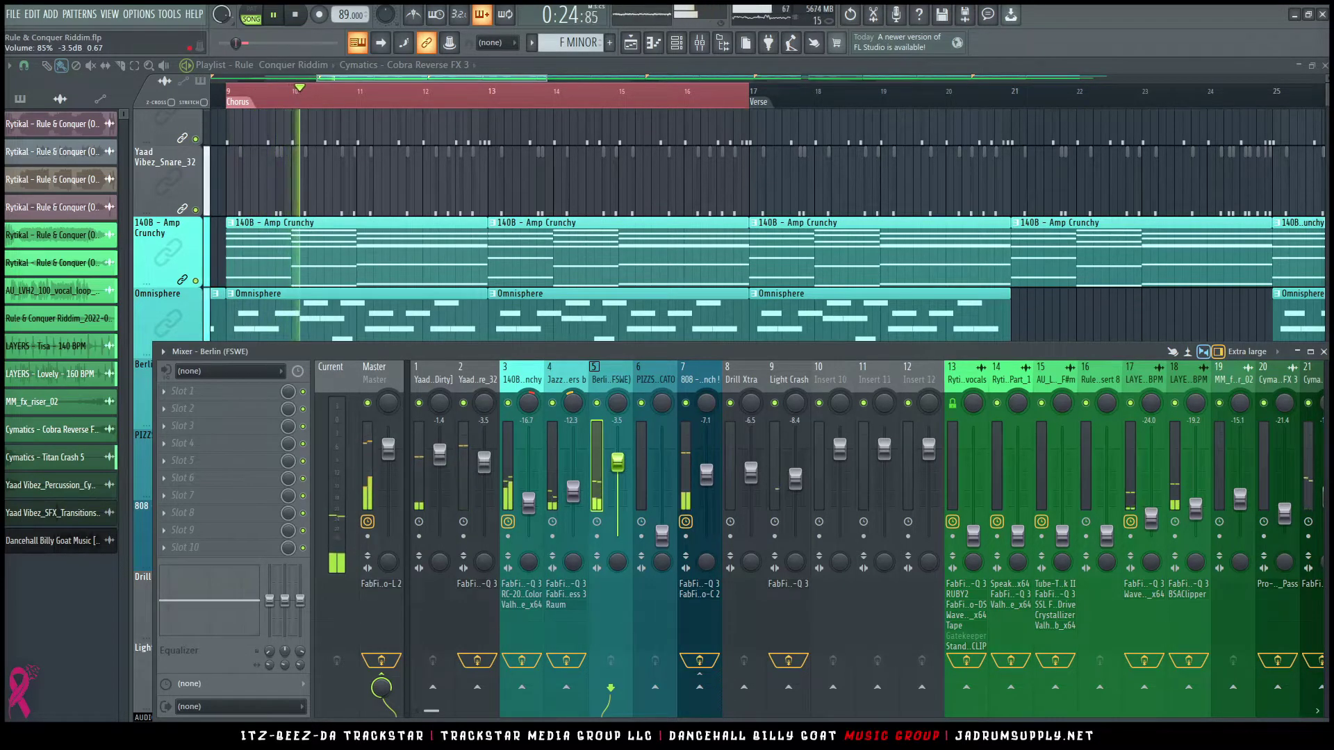
{"action": "key", "text": "space"}
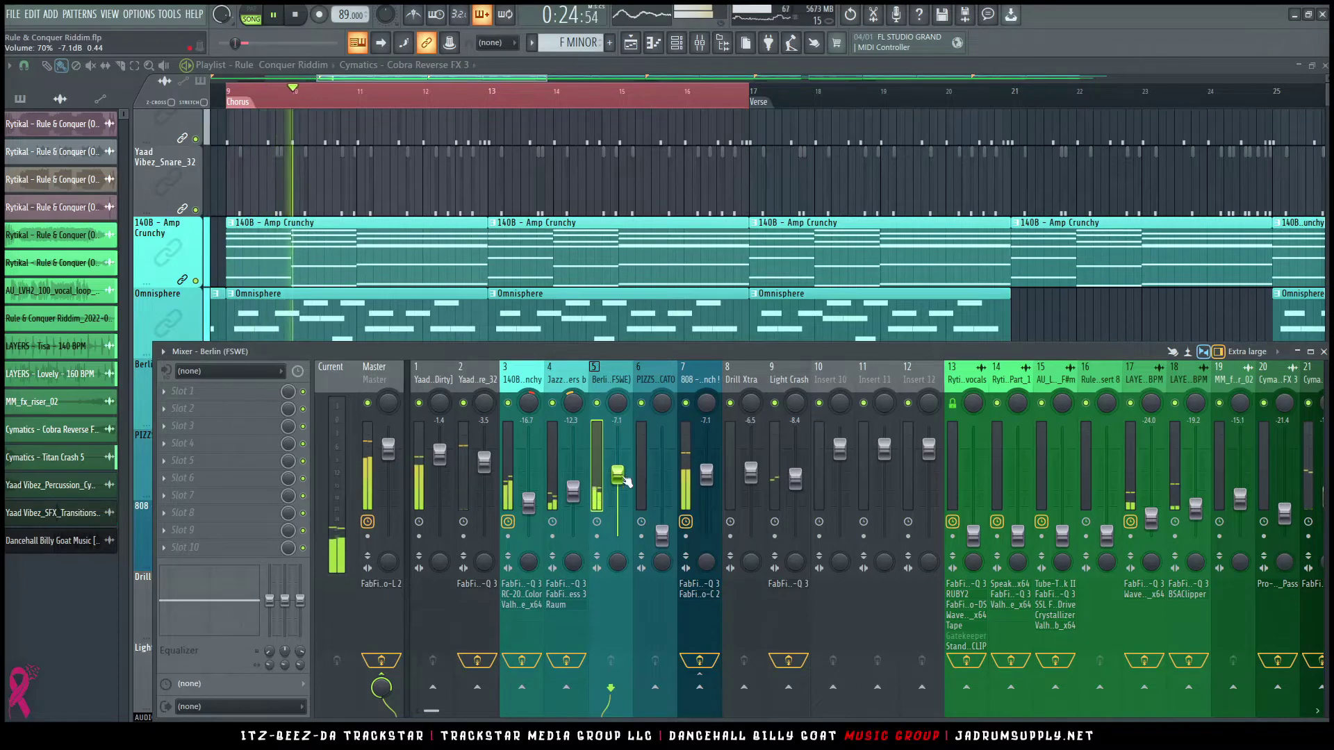
Step: Load the stereo FabFilter Pro-Q 3 into the first effect slot of the Berlin (FSWE) mixer track
{"action": "left_click", "coordinate": [196, 414]}
{"action": "mouse_move", "coordinate": [182, 408]}
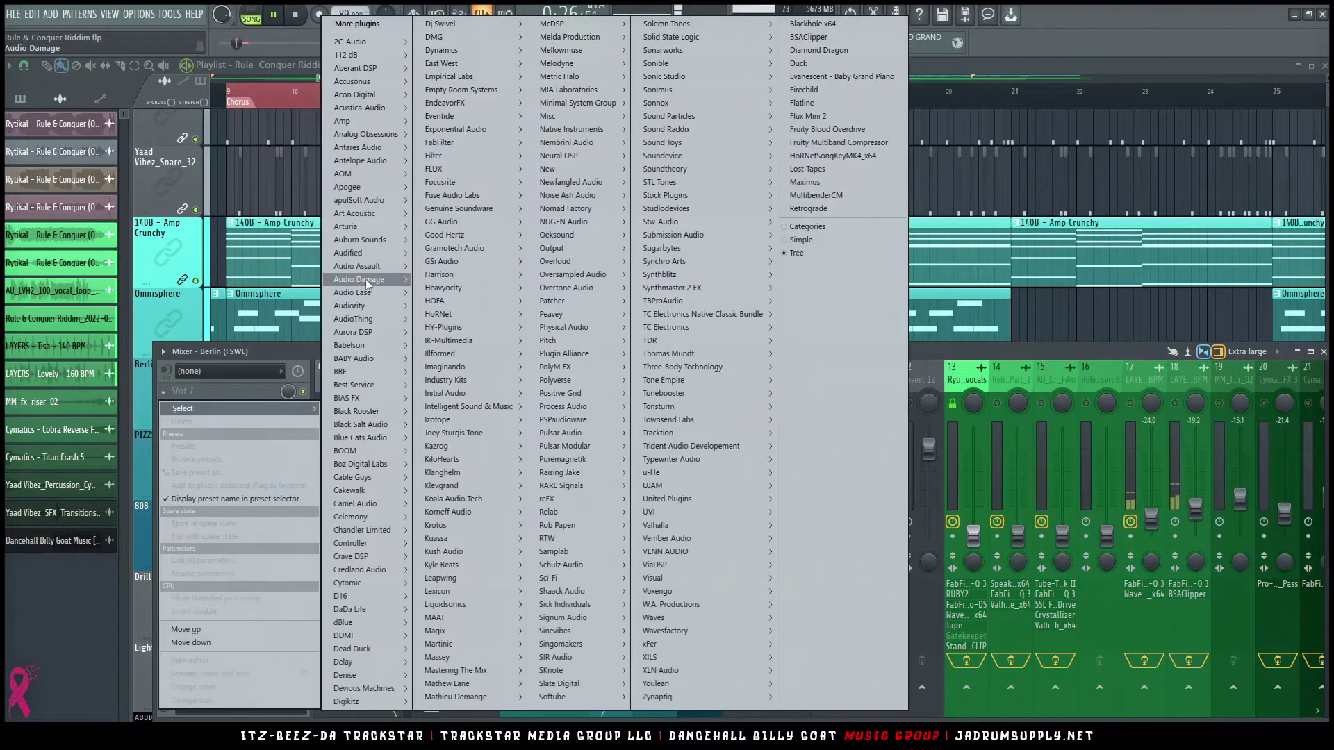
{"action": "mouse_move", "coordinate": [498, 140]}
{"action": "mouse_move", "coordinate": [552, 156]}
{"action": "mouse_move", "coordinate": [606, 170]}
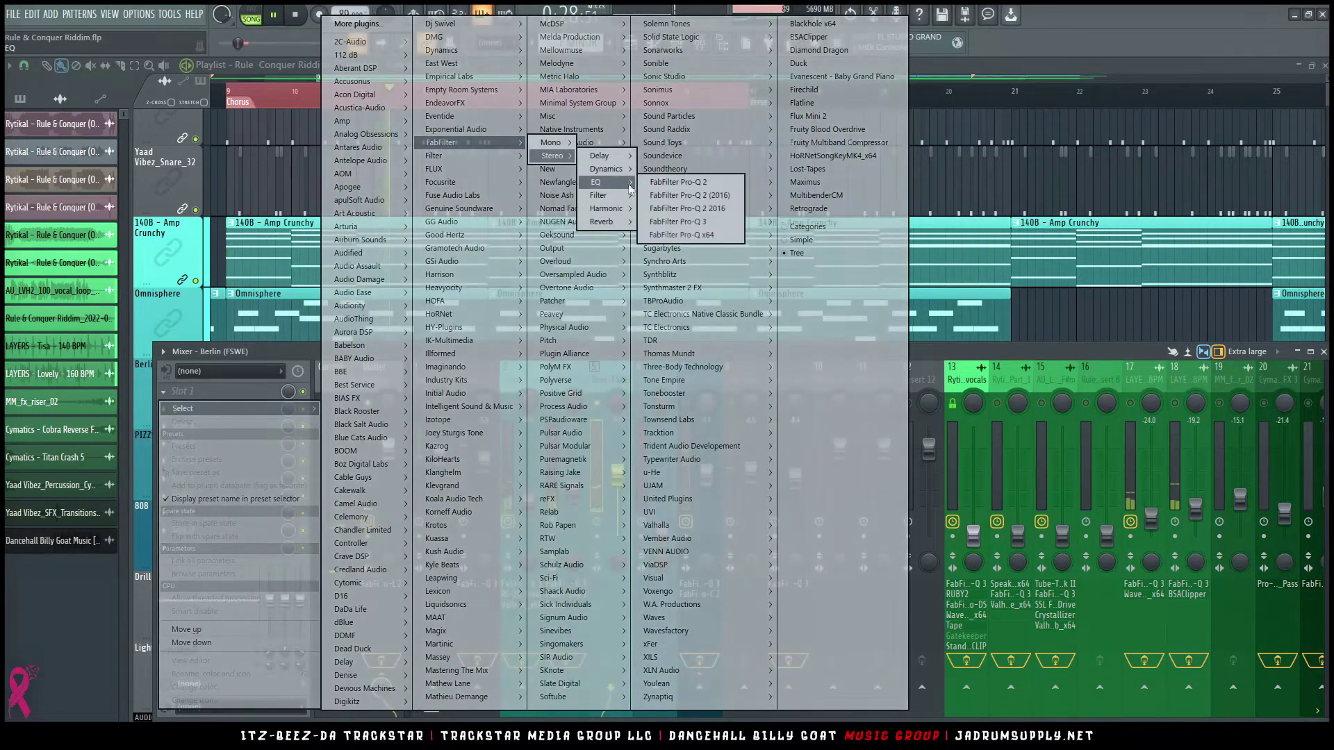
{"action": "left_click", "coordinate": [692, 221]}
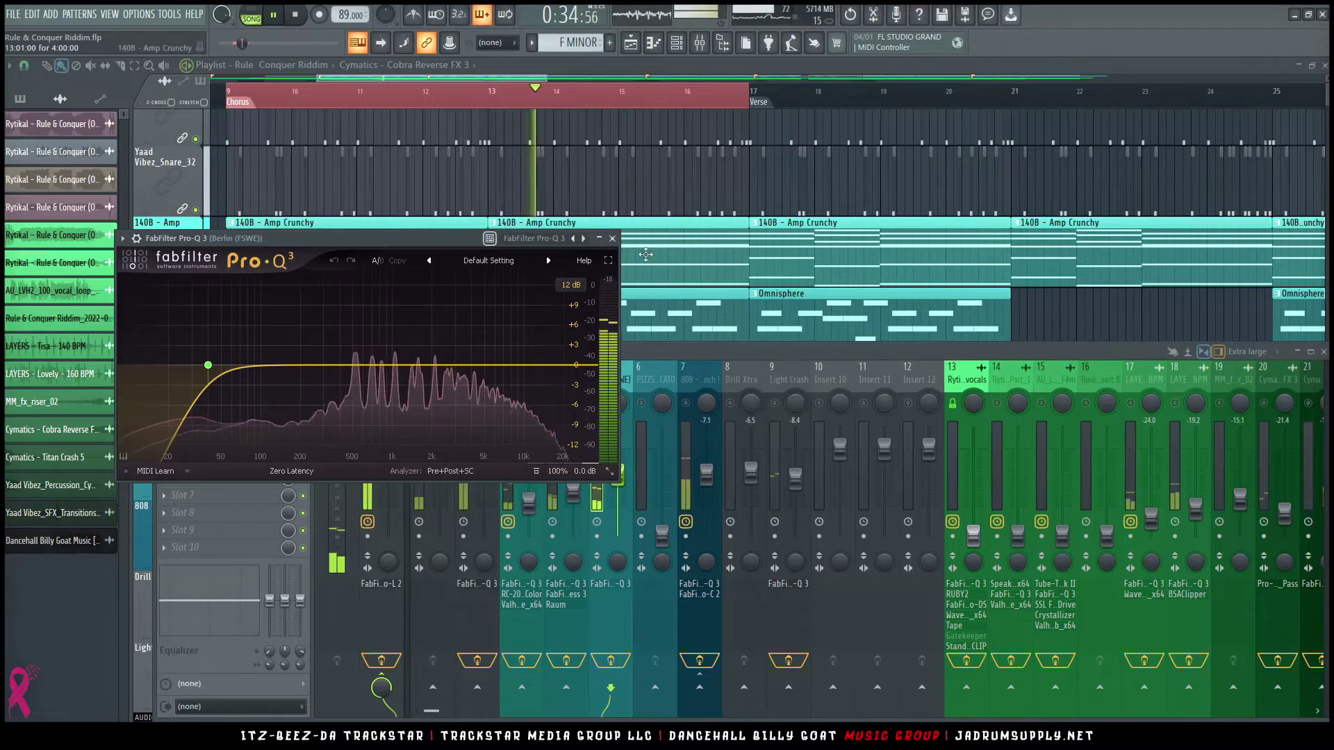
Step: Apply the Spiccato Strings [Soft_Strings_Only] preset to the Berlin EQ and set its low cut to about 128 Hz at 18 dB/oct
{"action": "left_click", "coordinate": [489, 261]}
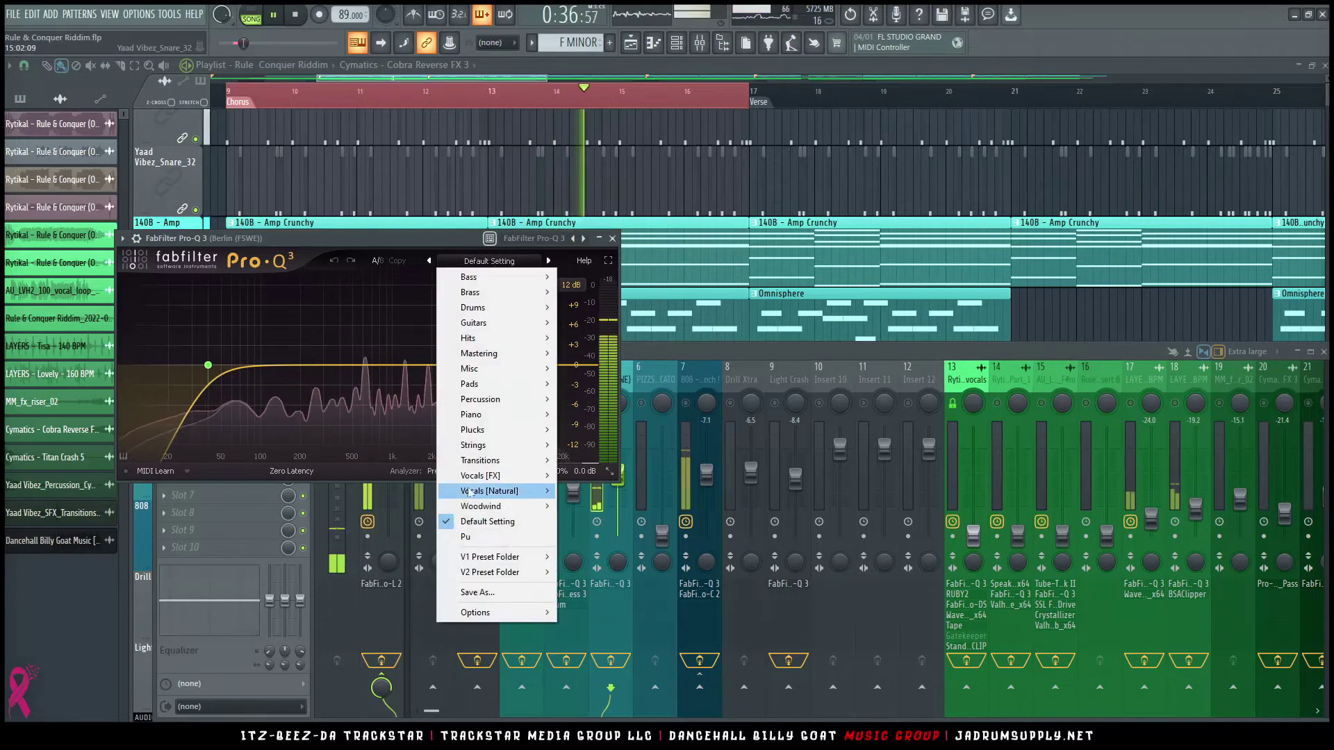
{"action": "mouse_move", "coordinate": [523, 449]}
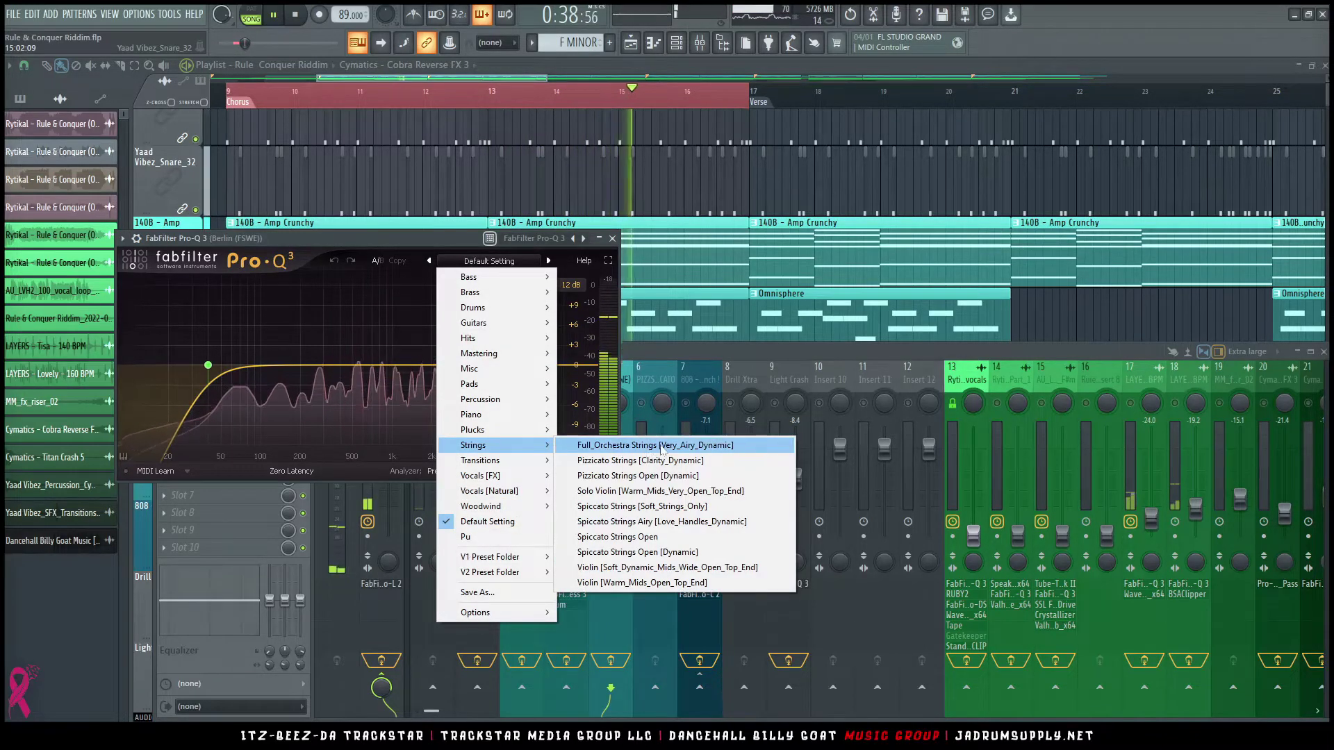
{"action": "left_click", "coordinate": [665, 505]}
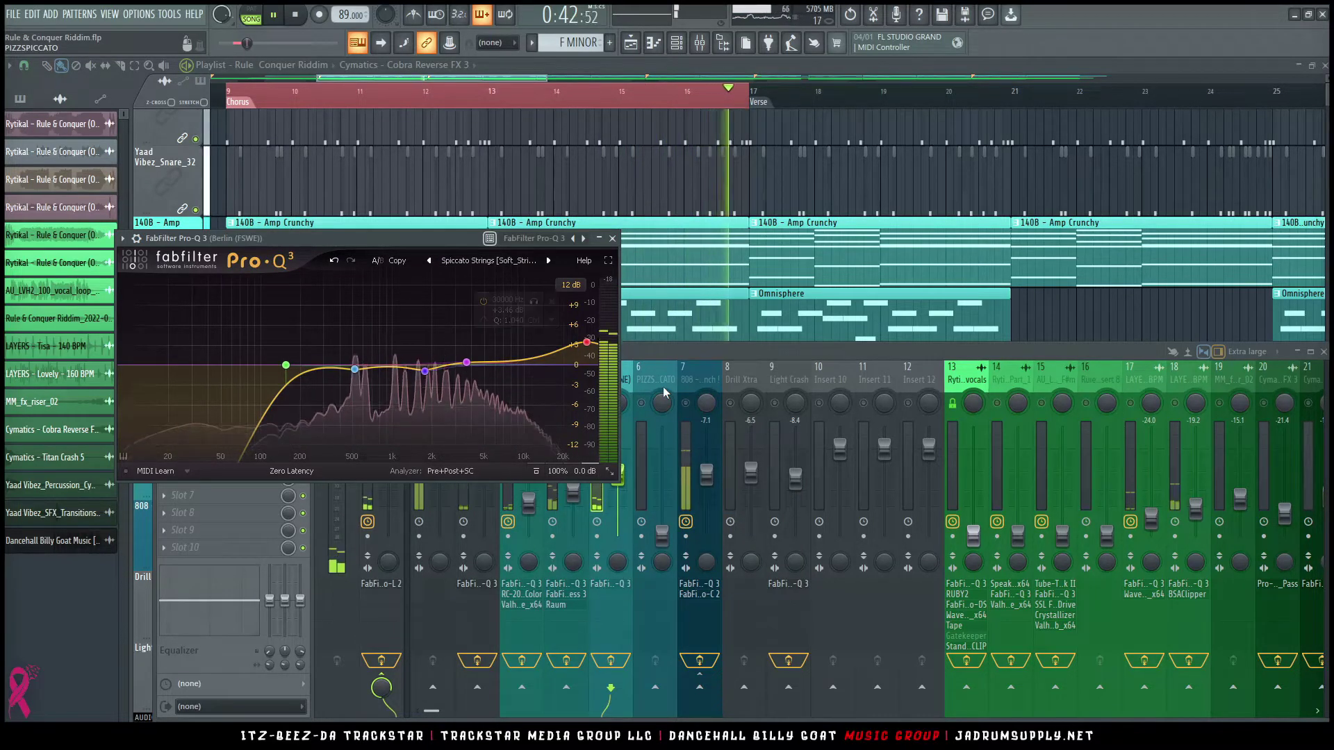
{"action": "mouse_move", "coordinate": [286, 366]}
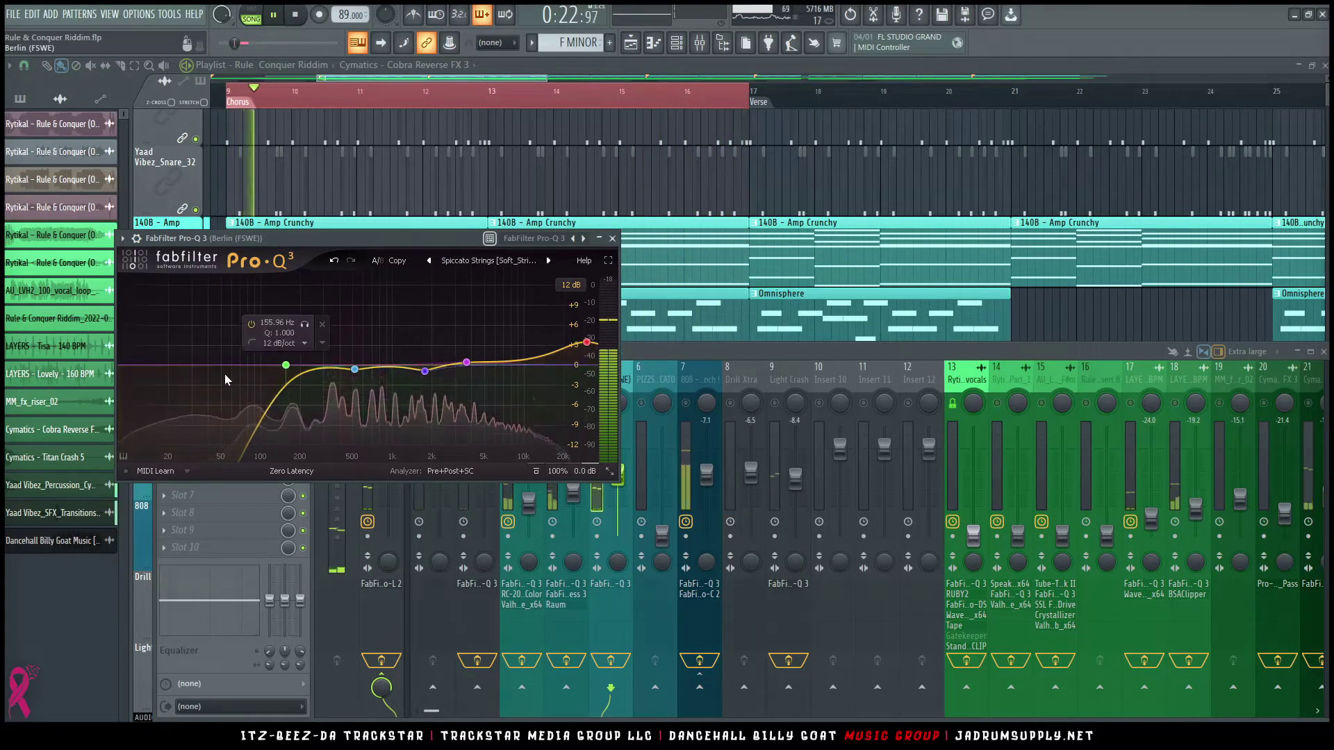
{"action": "left_click_drag", "start_coordinate": [286, 366], "coordinate": [275, 371]}
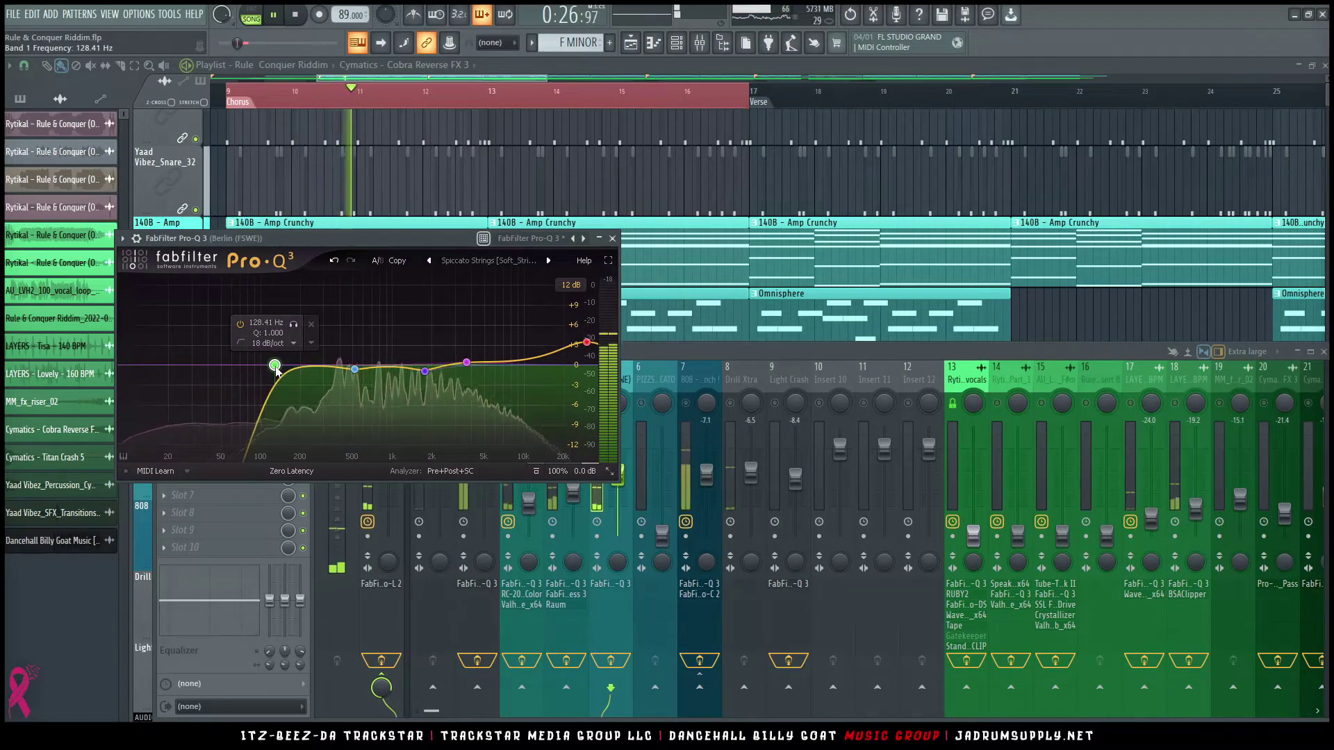
{"action": "mouse_move", "coordinate": [423, 369]}
{"action": "mouse_move", "coordinate": [588, 347]}
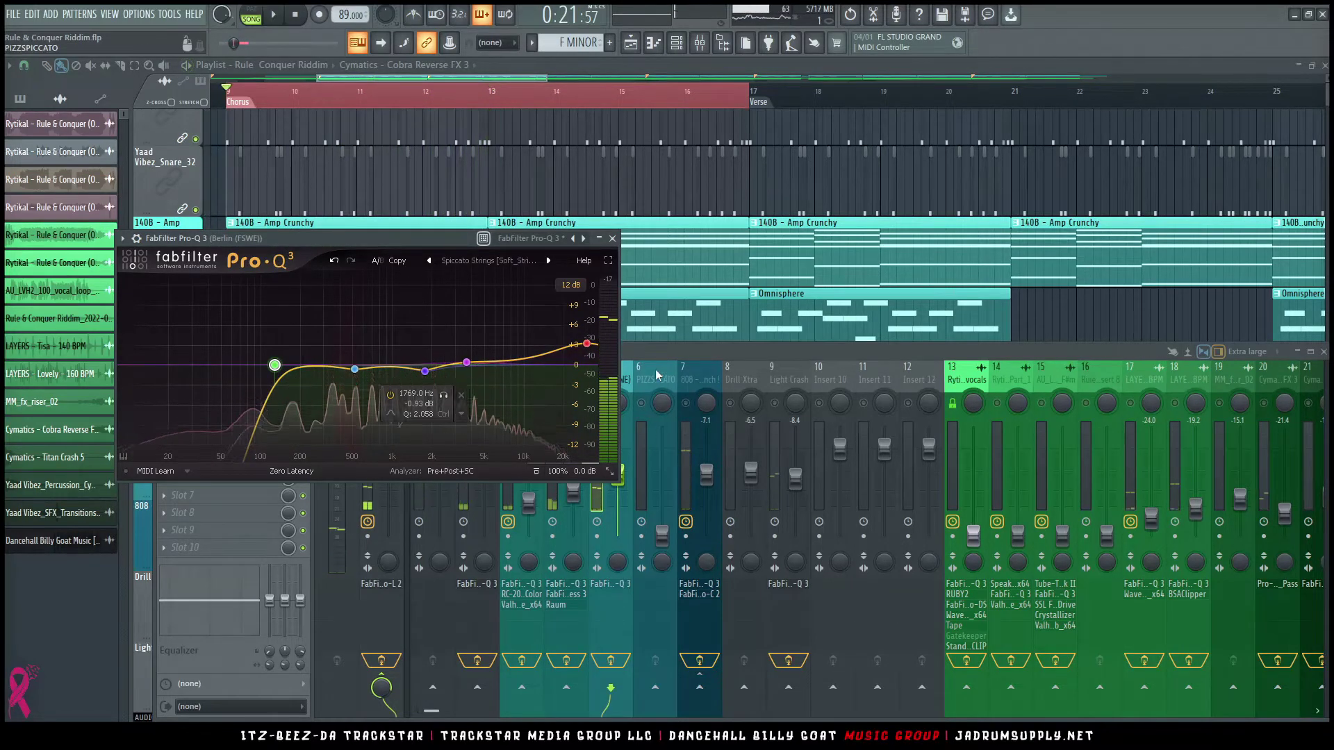
Step: Try the Berlin (FSWE) volume at about -6.8 dB and toggle the LIVE VOX track's mute while auditioning the chorus
{"action": "left_click", "coordinate": [640, 403]}
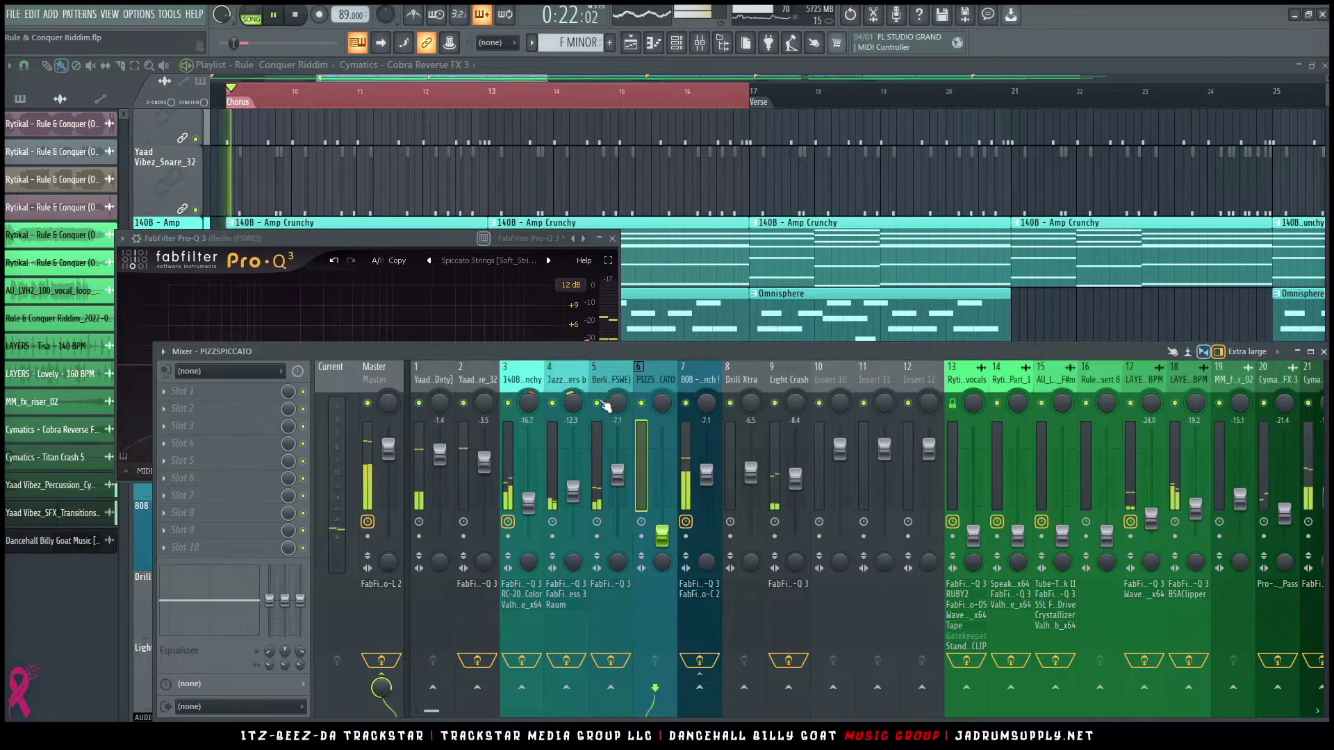
{"action": "left_click_drag", "start_coordinate": [617, 481], "coordinate": [616, 479]}
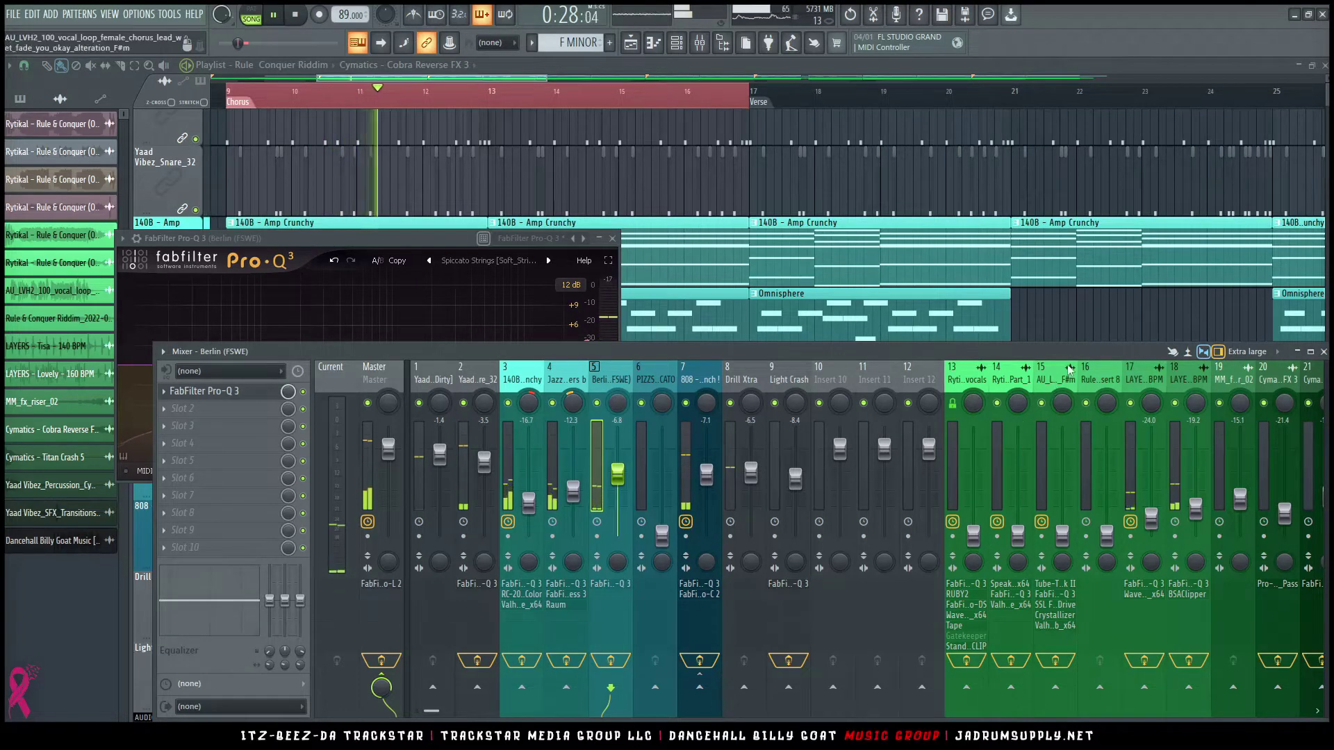
{"action": "scroll", "coordinate": [1067, 364], "scroll_direction": "down", "scroll_amount": 7}
{"action": "left_click", "coordinate": [922, 400]}
{"action": "scroll", "coordinate": [806, 369], "scroll_direction": "up", "scroll_amount": 7}
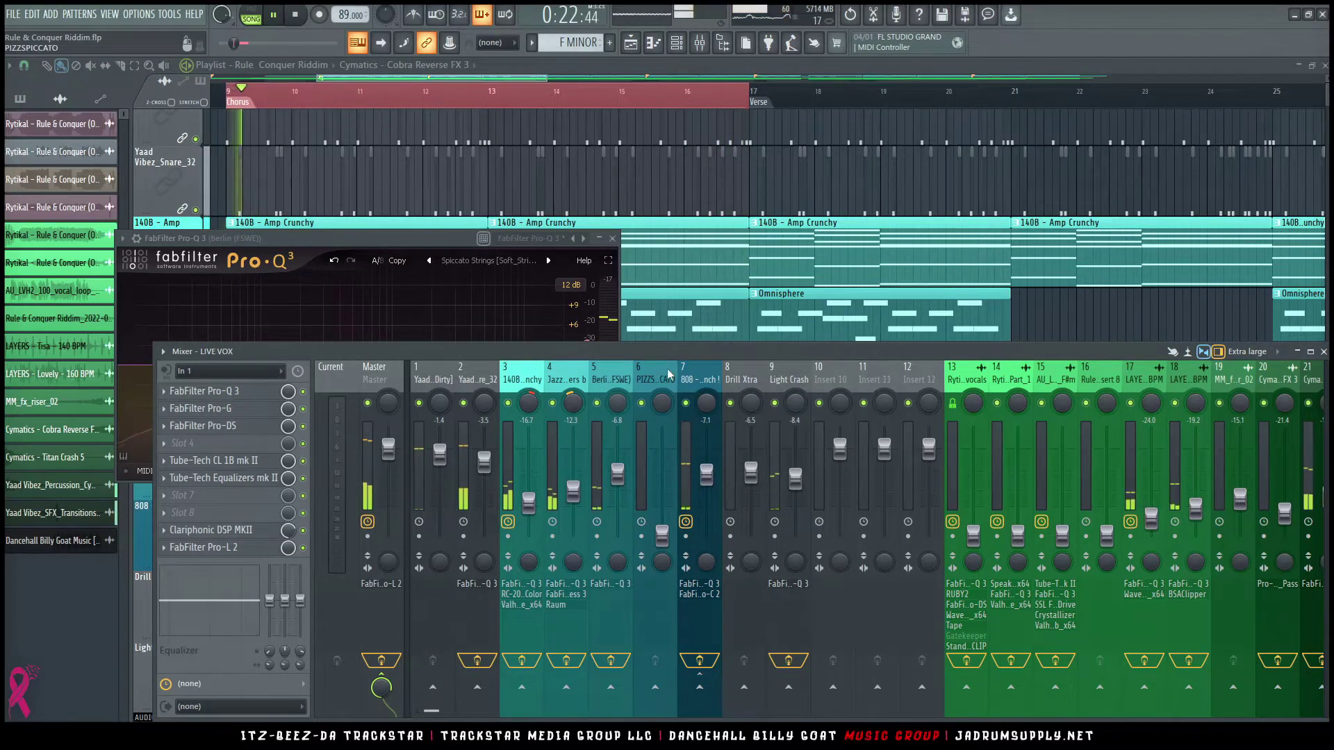
{"action": "scroll", "coordinate": [667, 374], "scroll_direction": "down", "scroll_amount": 9}
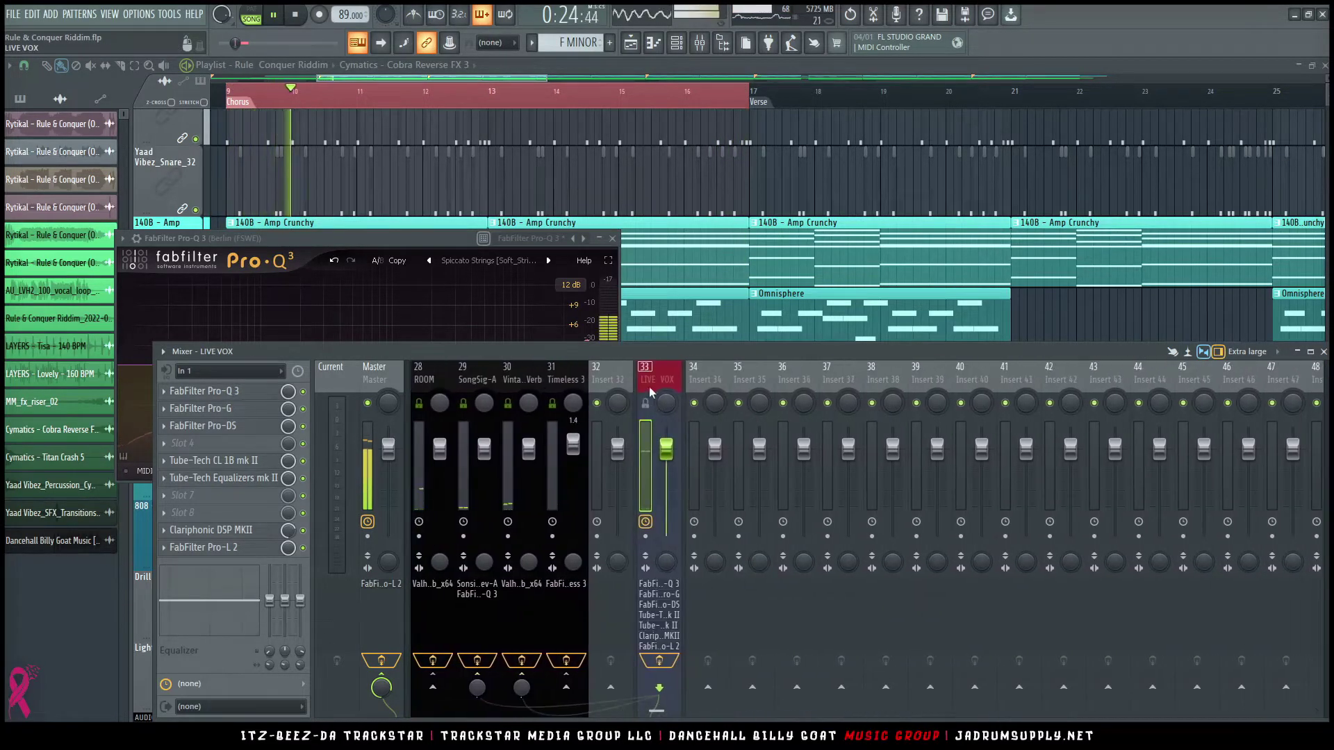
{"action": "scroll", "coordinate": [656, 381], "scroll_direction": "up", "scroll_amount": 9}
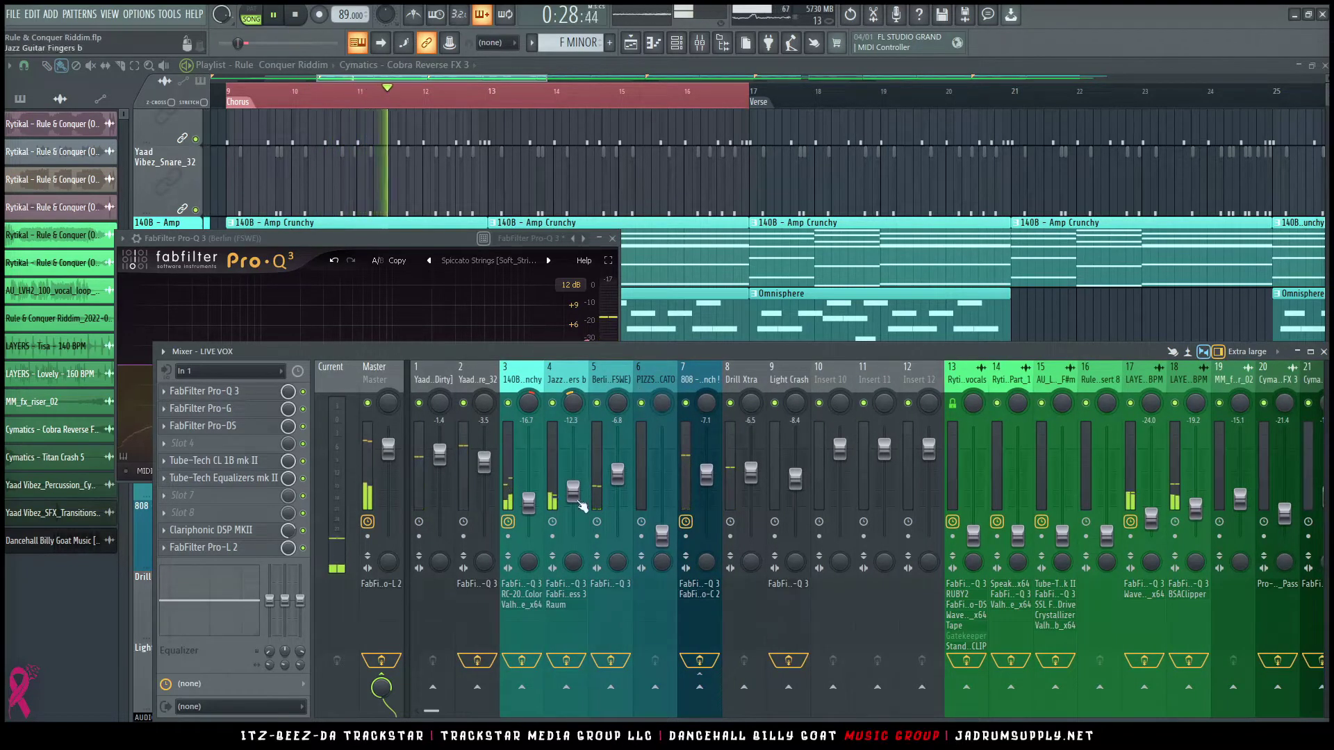
Step: Route the Berlin (FSWE) track to the SongSig-A, ROOM and Vintage Verb tracks at low send levels, with ROOM at about -31 dB
{"action": "left_click", "coordinate": [617, 479]}
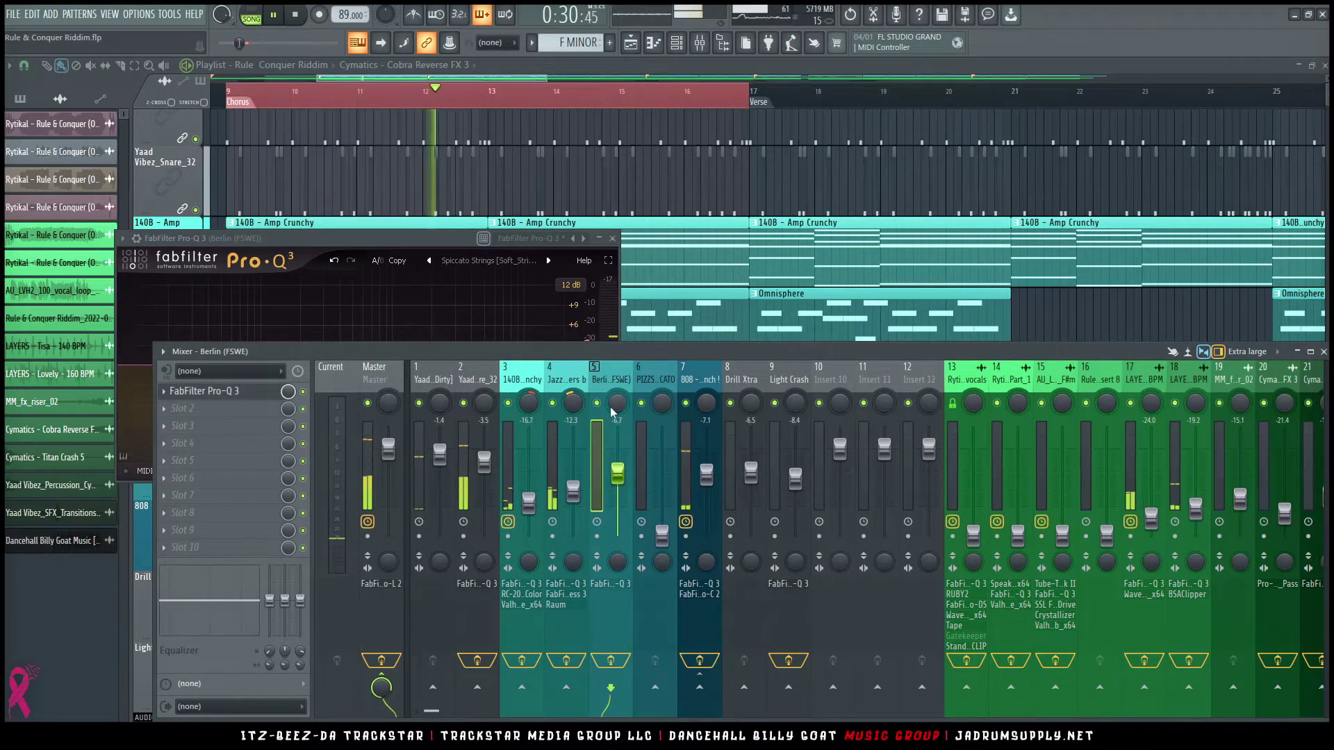
{"action": "scroll", "coordinate": [607, 406], "scroll_direction": "down", "scroll_amount": 3}
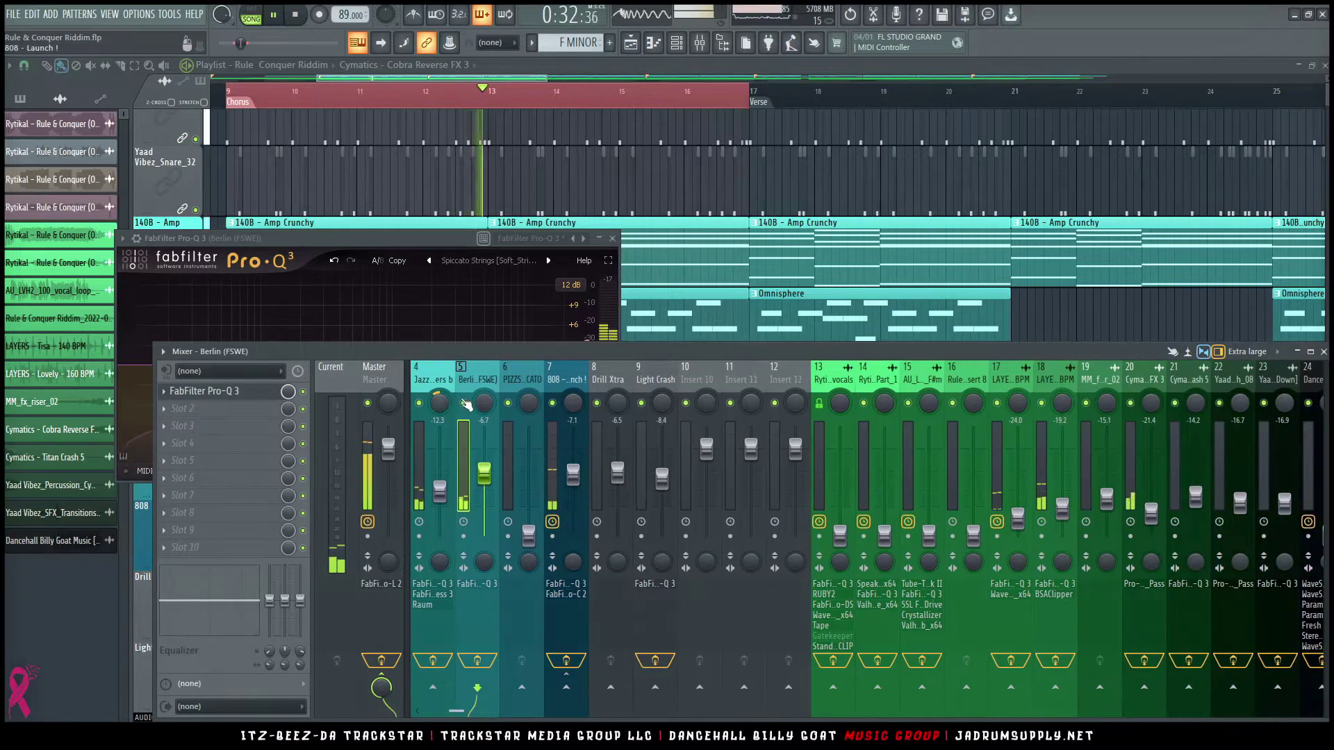
{"action": "scroll", "coordinate": [793, 372], "scroll_direction": "down", "scroll_amount": 9}
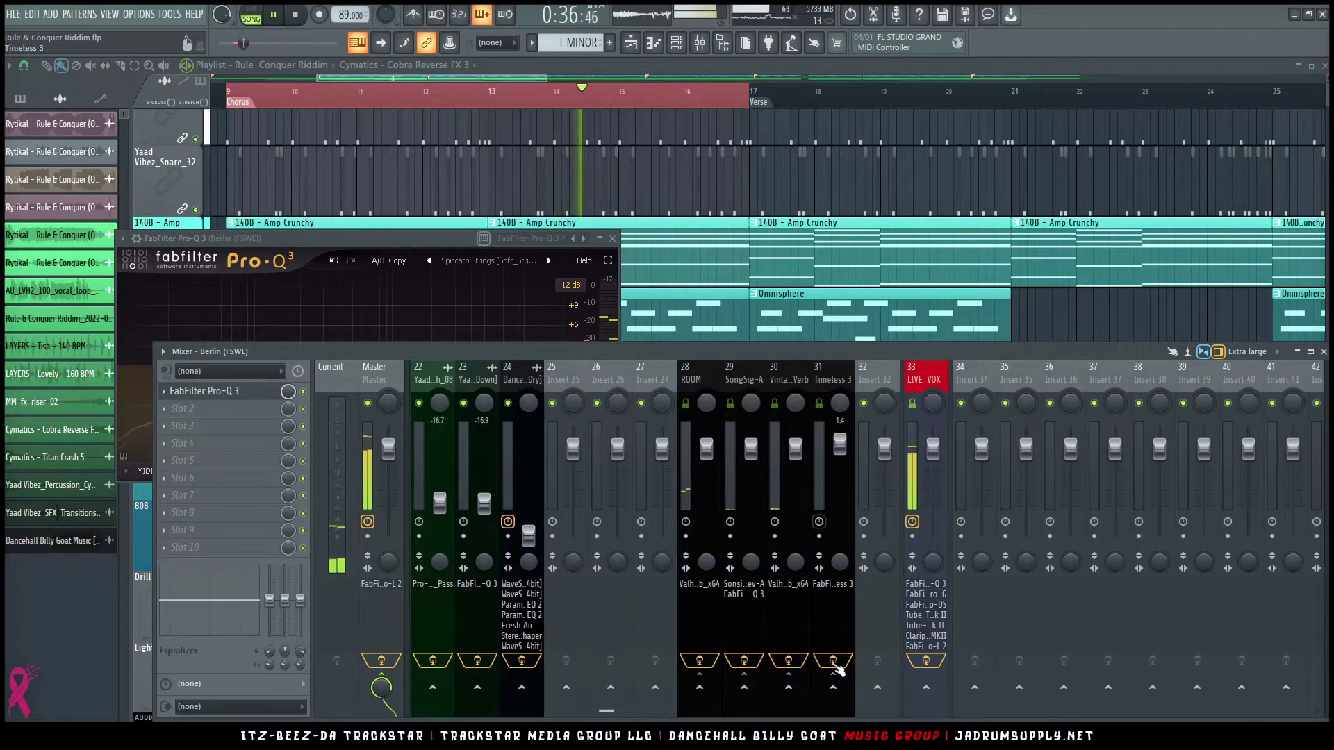
{"action": "left_click", "coordinate": [745, 689]}
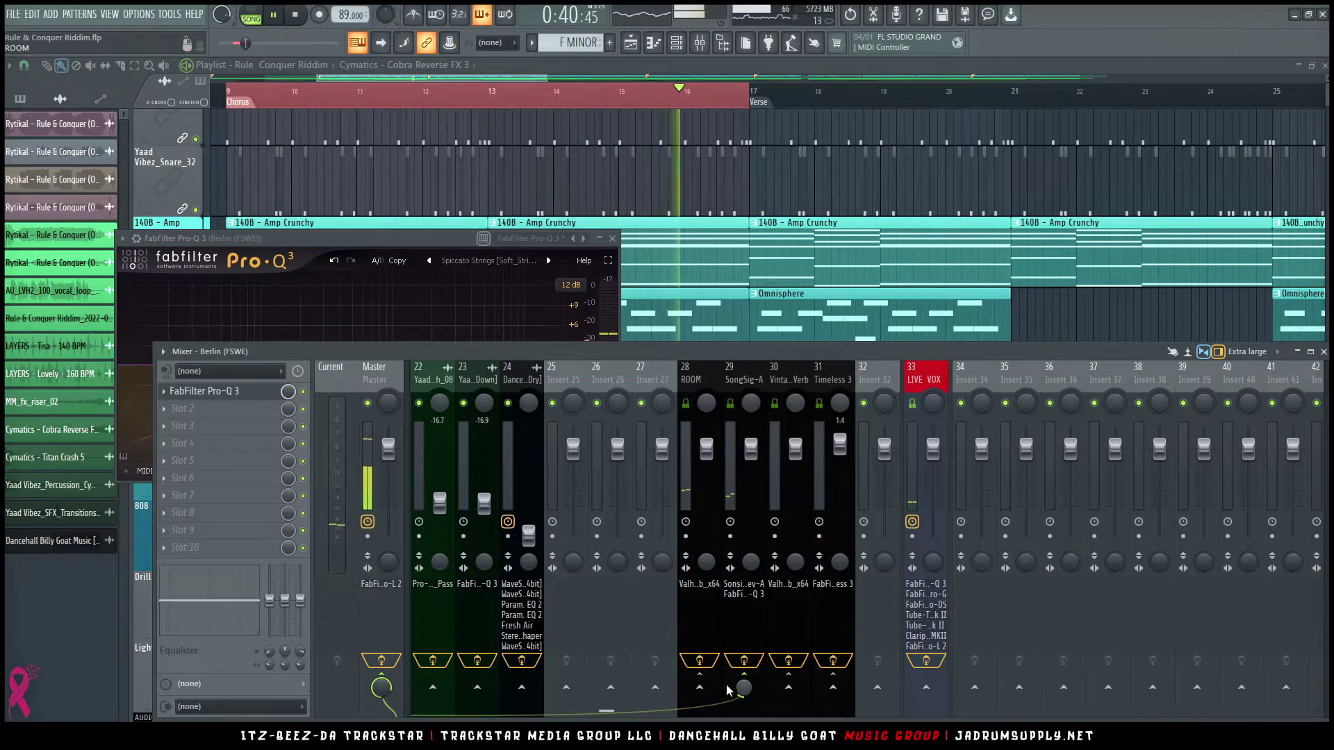
{"action": "left_click", "coordinate": [699, 687]}
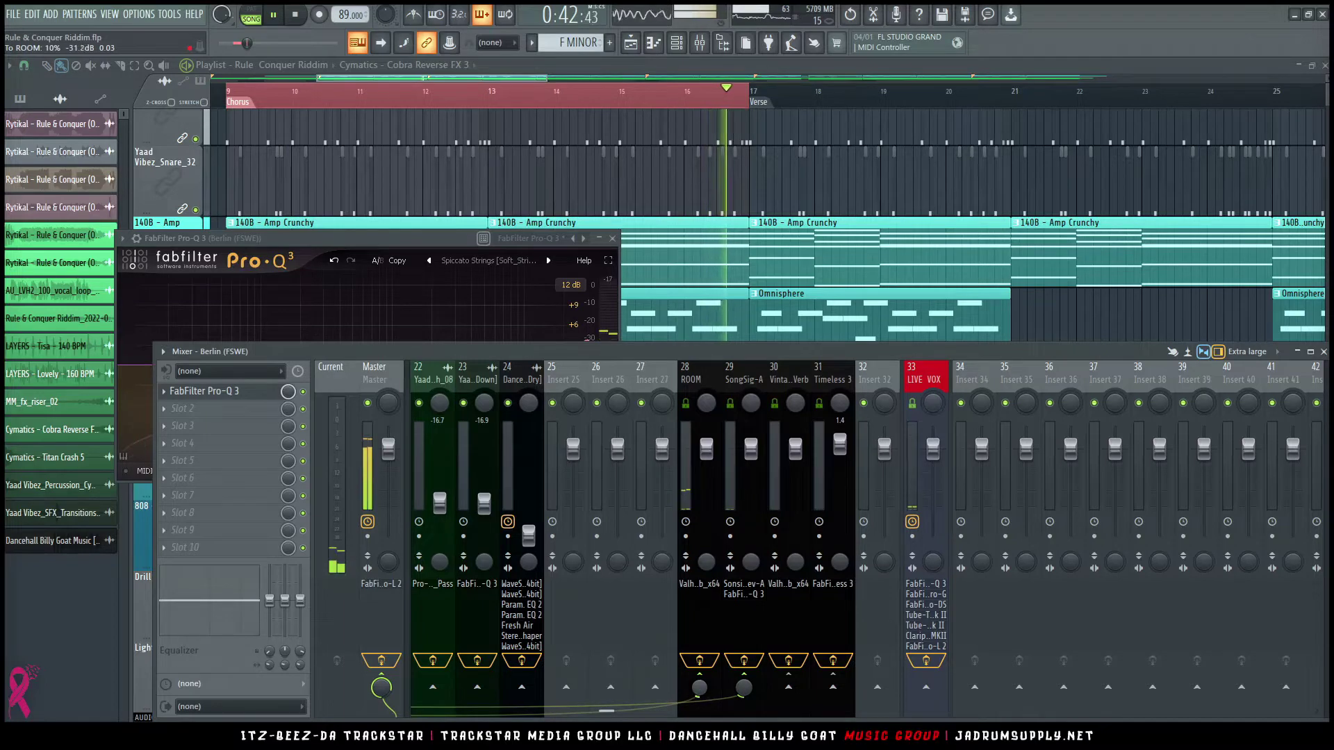
{"action": "left_click", "coordinate": [787, 690]}
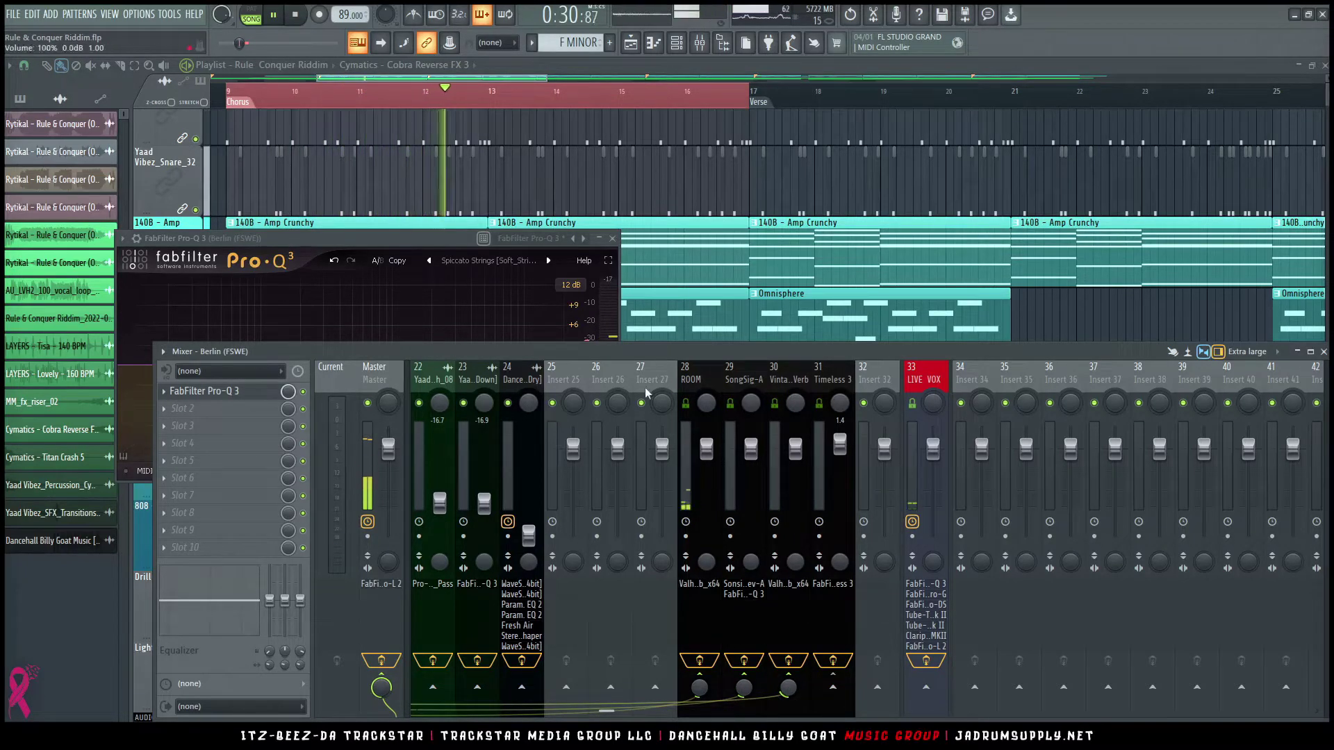
Step: Lower the Berlin (FSWE) mixer track's volume to about -7.4 dB during chorus playback
{"action": "scroll", "coordinate": [646, 393], "scroll_direction": "up", "scroll_amount": 10}
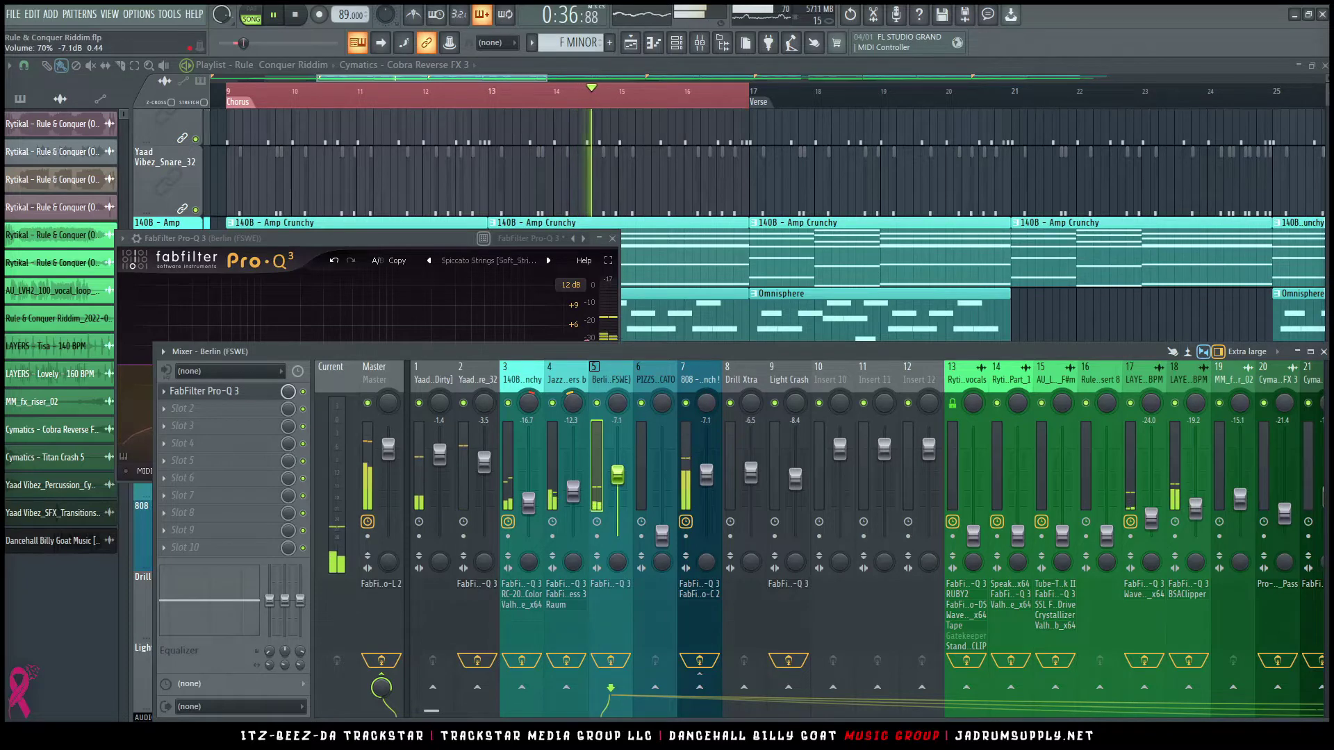
{"action": "left_click", "coordinate": [644, 495]}
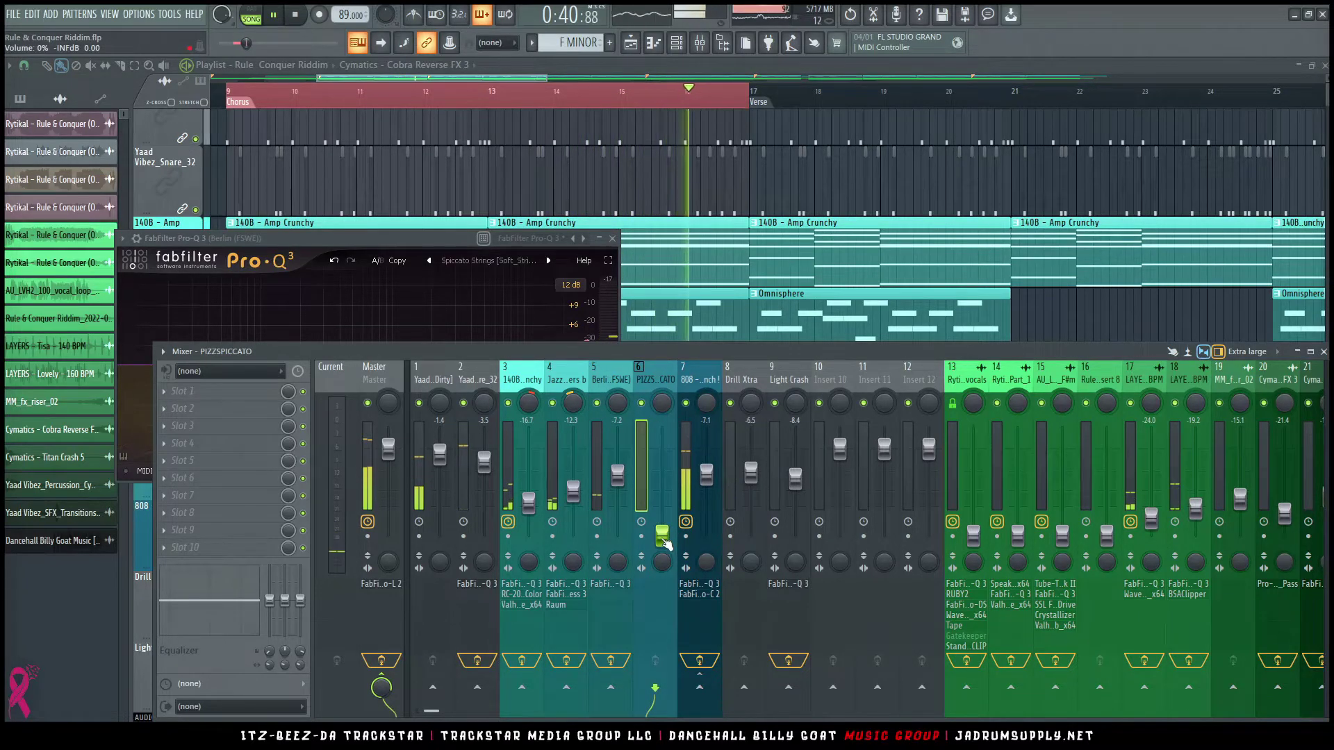
{"action": "left_click", "coordinate": [617, 476]}
{"action": "left_click_drag", "start_coordinate": [616, 475], "coordinate": [617, 476]}
Step: Raise the PIZZSPICCATO mixer track's volume to about 66% (-8.3 dB) and audition it soloed and in the mix
{"action": "left_click_drag", "start_coordinate": [661, 535], "coordinate": [661, 527]}
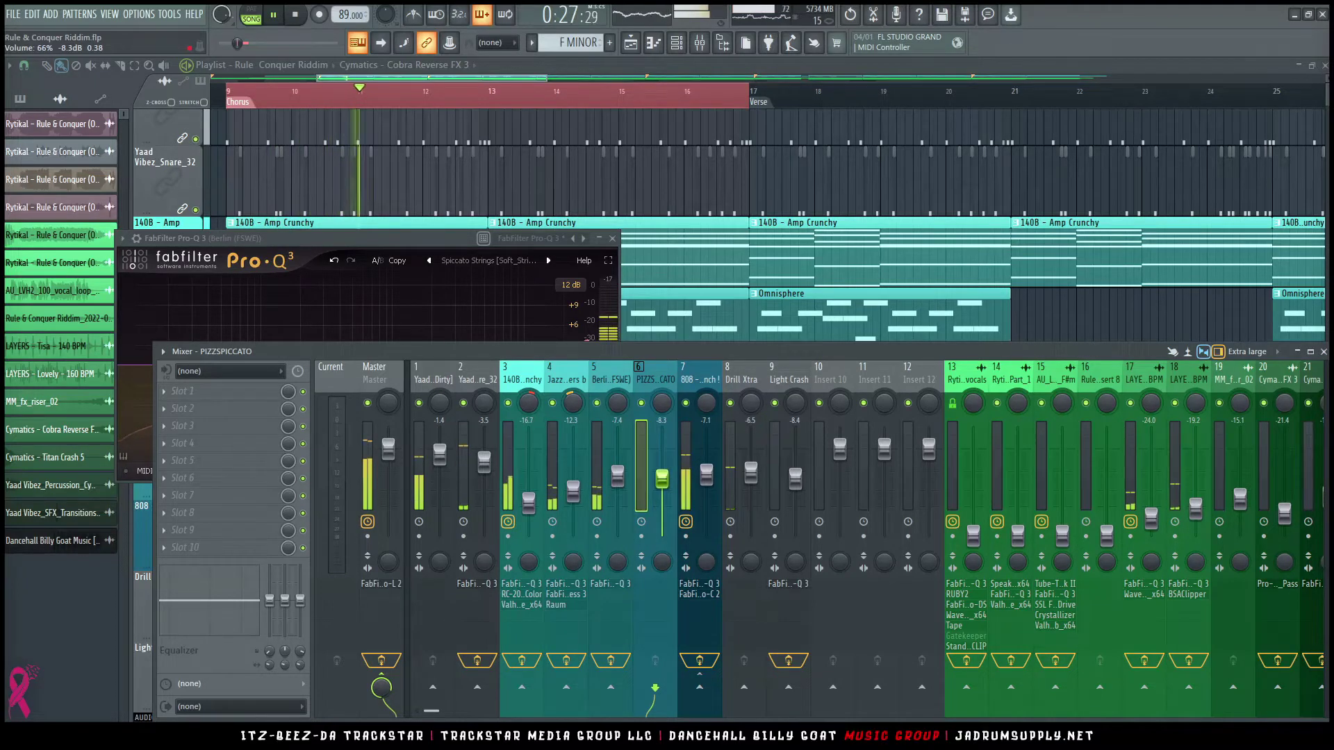
{"action": "scroll", "coordinate": [654, 155], "scroll_direction": "down", "scroll_amount": 4}
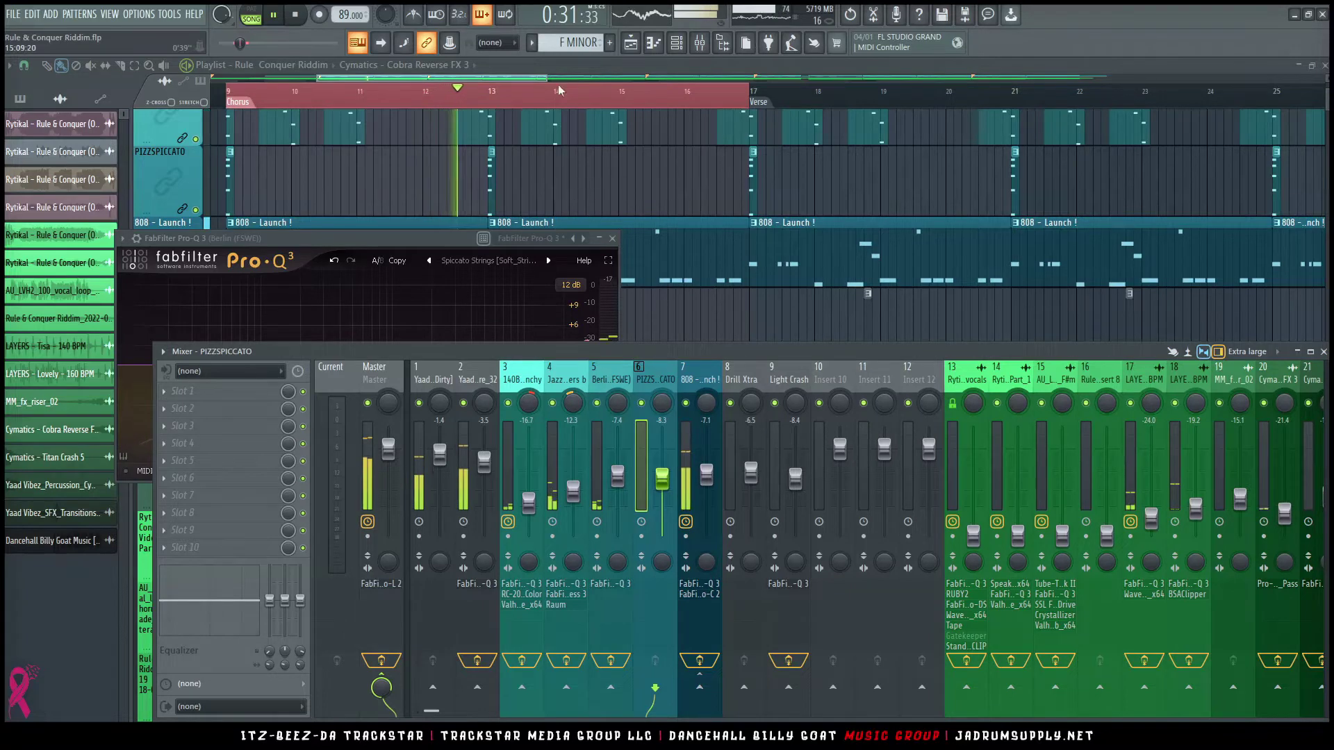
{"action": "right_click", "coordinate": [645, 404]}
{"action": "left_click", "coordinate": [652, 413]}
{"action": "key", "text": "space"}
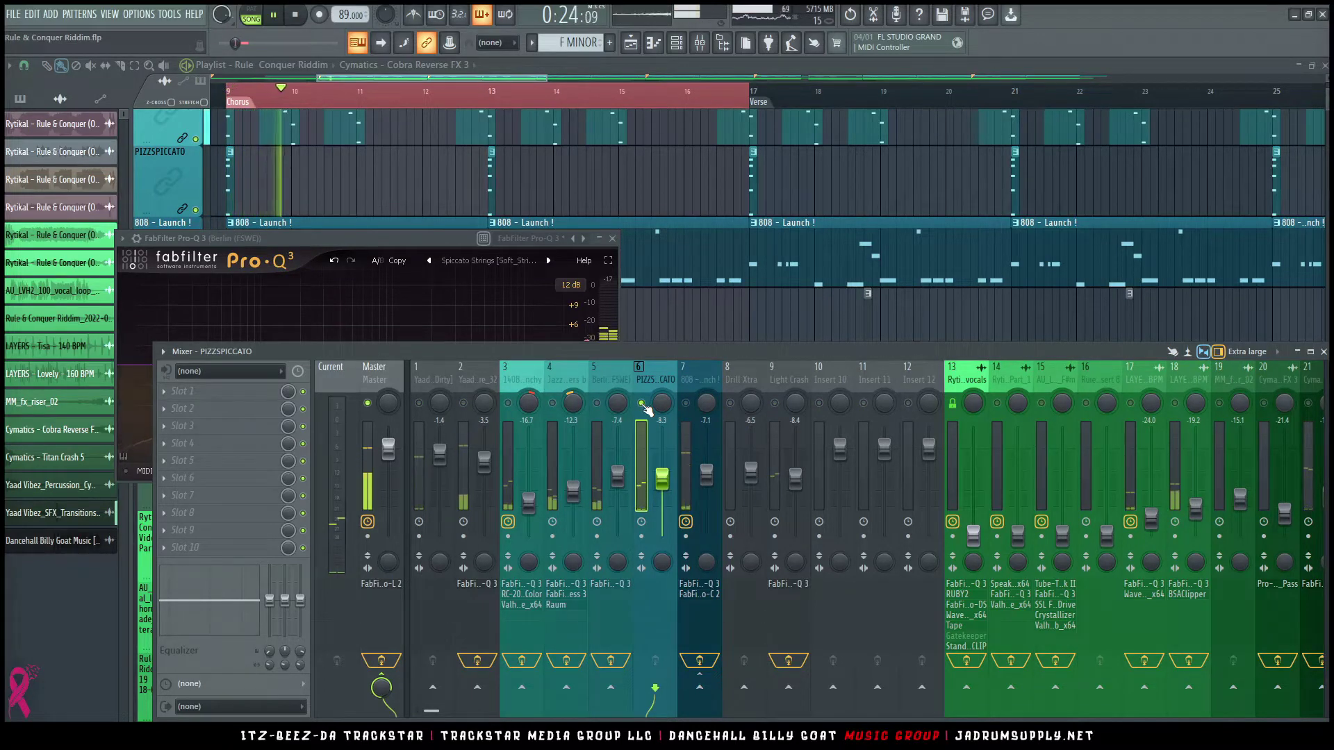
{"action": "key", "text": "space"}
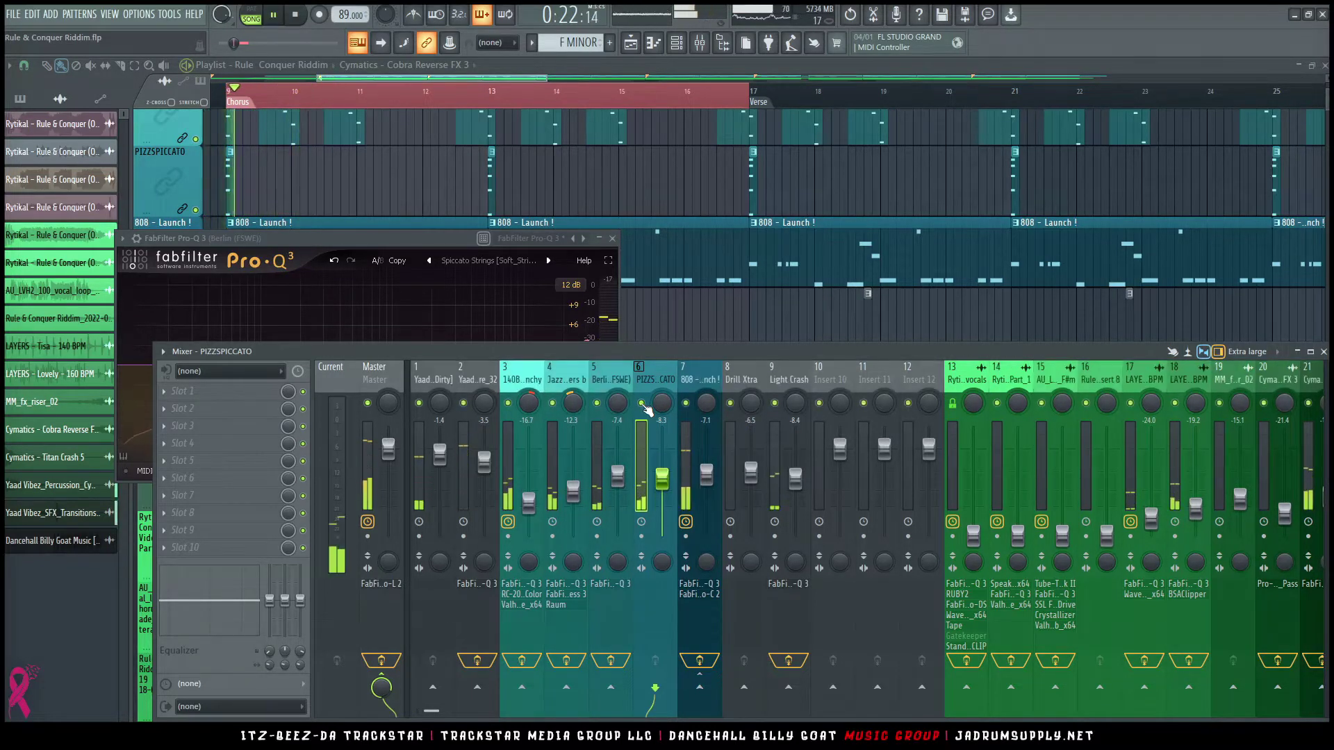
Step: Load the stereo FabFilter Pro-Q 3 into the first effect slot of PIZZSPICCATO and move its window clear of the Berlin EQ
{"action": "left_click", "coordinate": [223, 388]}
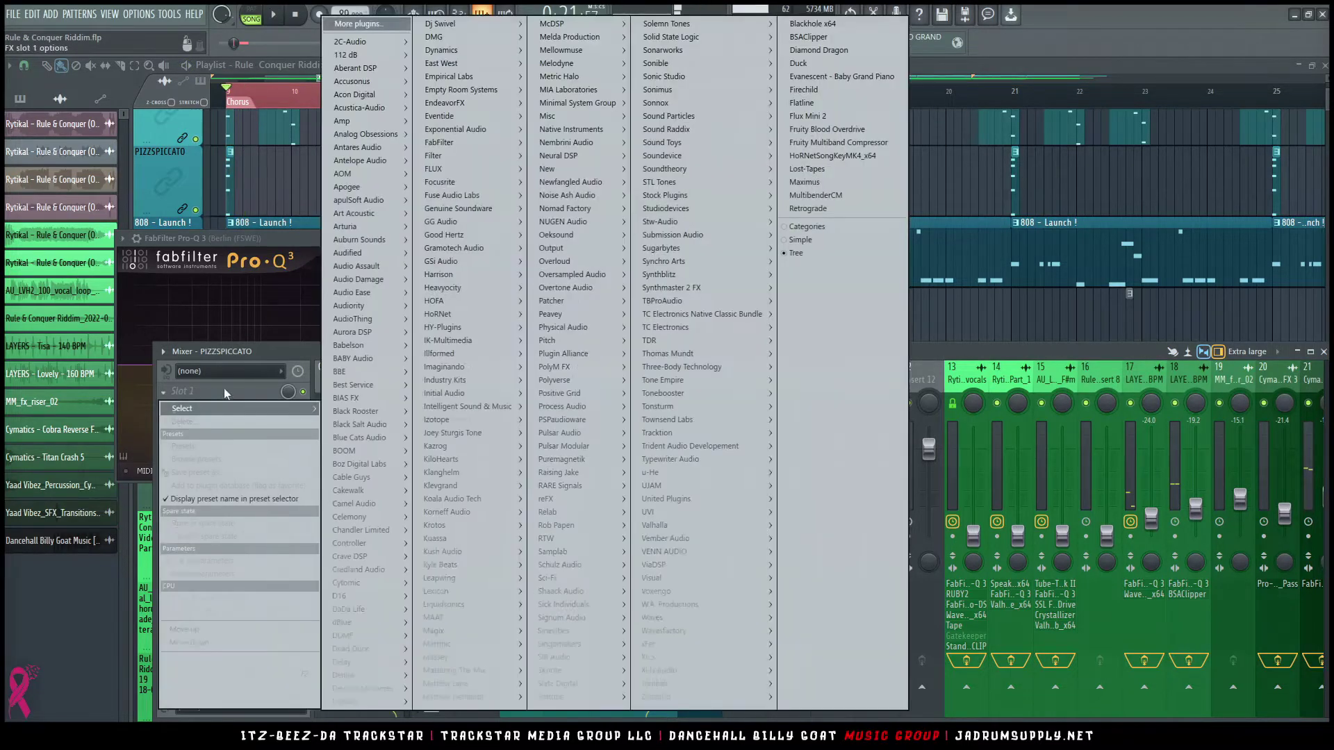
{"action": "mouse_move", "coordinate": [474, 140]}
{"action": "mouse_move", "coordinate": [554, 158]}
{"action": "mouse_move", "coordinate": [603, 182]}
{"action": "left_click", "coordinate": [693, 225]}
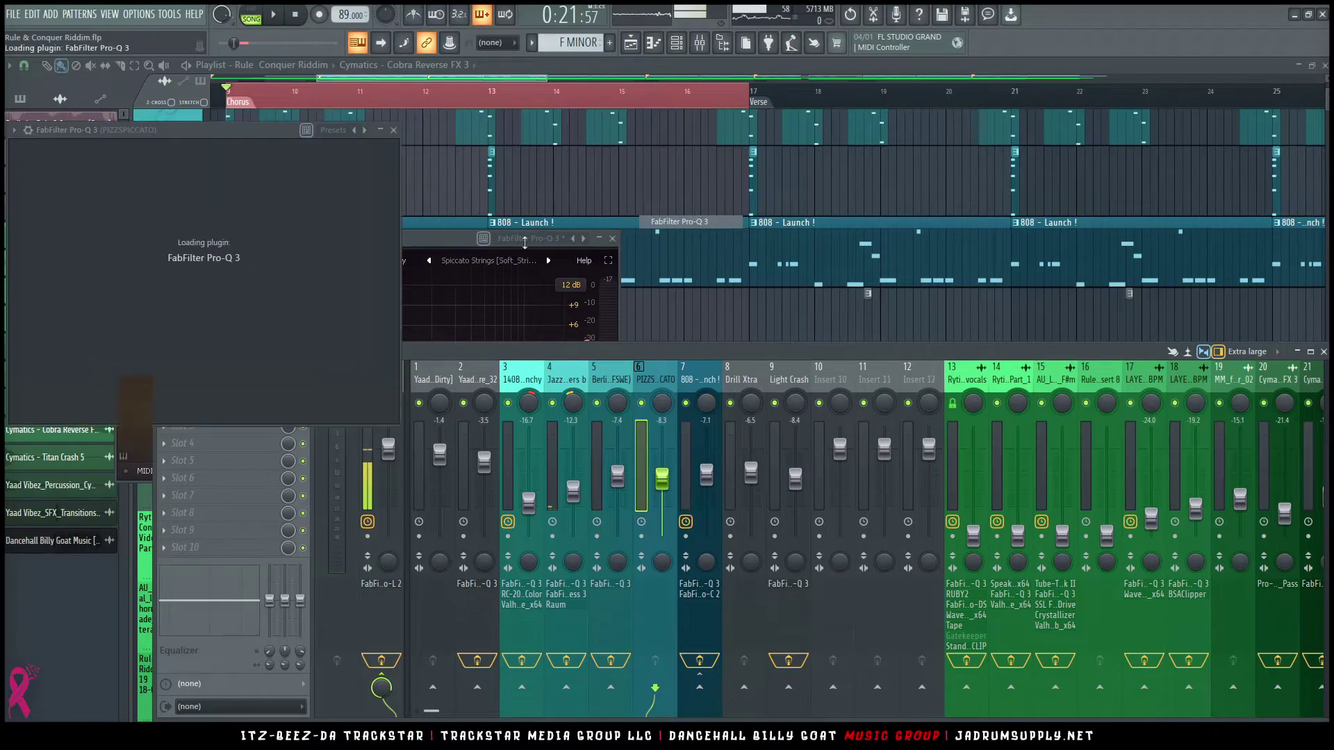
{"action": "left_click_drag", "start_coordinate": [324, 125], "coordinate": [763, 125]}
Step: Set the PIZZSPICCATO EQ's low cut to 24 dB/oct at about 42.5 Hz and play the chorus start to check it
{"action": "left_click", "coordinate": [530, 245]}
{"action": "scroll", "coordinate": [535, 248], "scroll_direction": "up", "scroll_amount": 2}
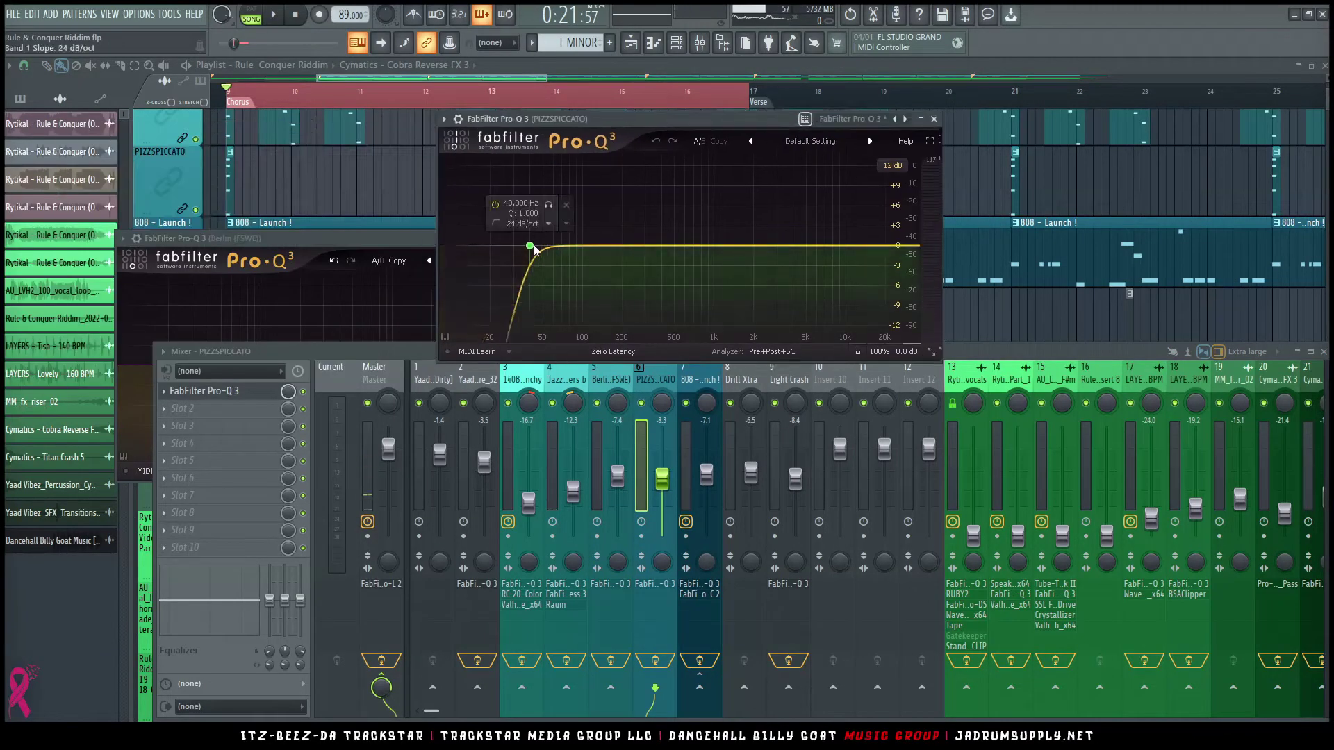
{"action": "left_click_drag", "start_coordinate": [534, 251], "coordinate": [538, 251]}
{"action": "key", "text": "space"}
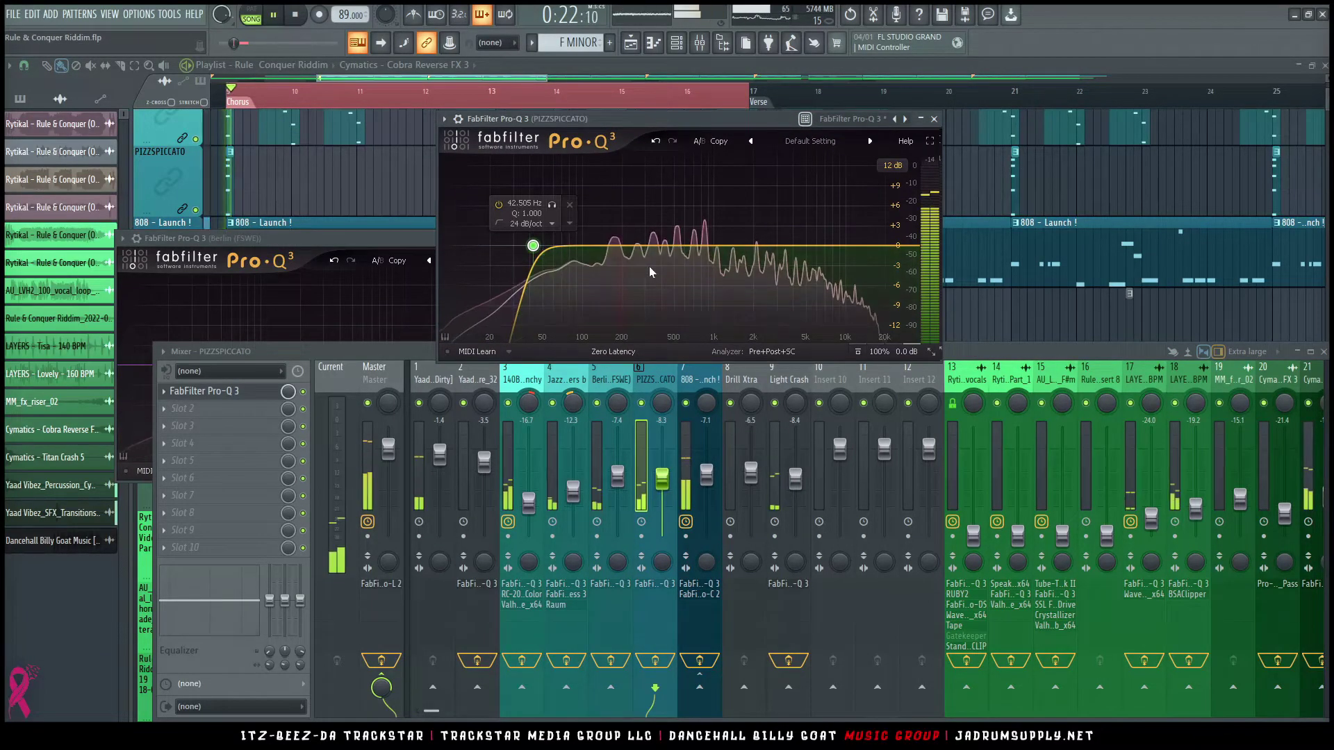
{"action": "key", "text": "space"}
Step: Add a narrow bell cut of about 3 dB near 196 Hz in the PIZZSPICCATO EQ
{"action": "left_click_drag", "start_coordinate": [622, 247], "coordinate": [621, 264]}
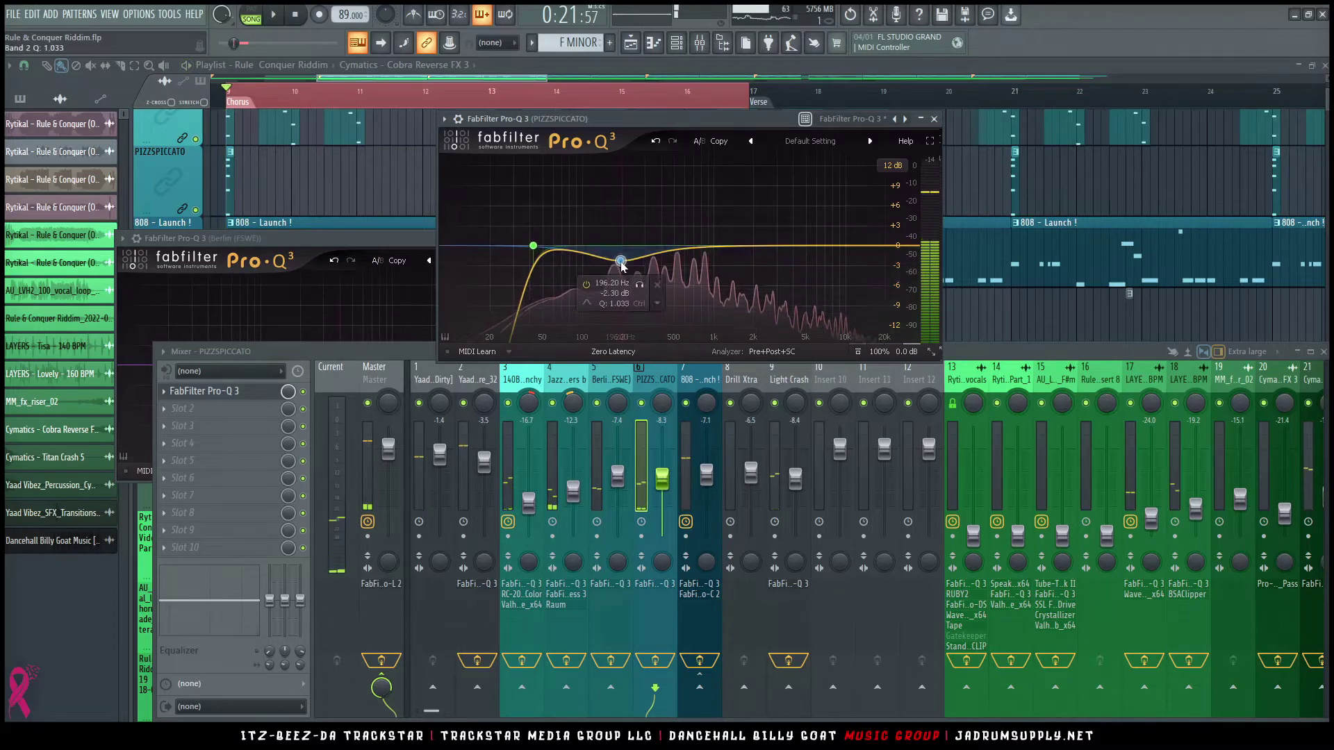
{"action": "scroll", "coordinate": [621, 264], "scroll_direction": "up", "scroll_amount": 1}
{"action": "key", "text": "space"}
Step: Add slight boosts in the mids and near 5.1 kHz, plus a cut of about 0.4 dB near 12 kHz, auditioning the PIZZSPICCATO EQ
{"action": "left_click_drag", "start_coordinate": [807, 246], "coordinate": [807, 241]}
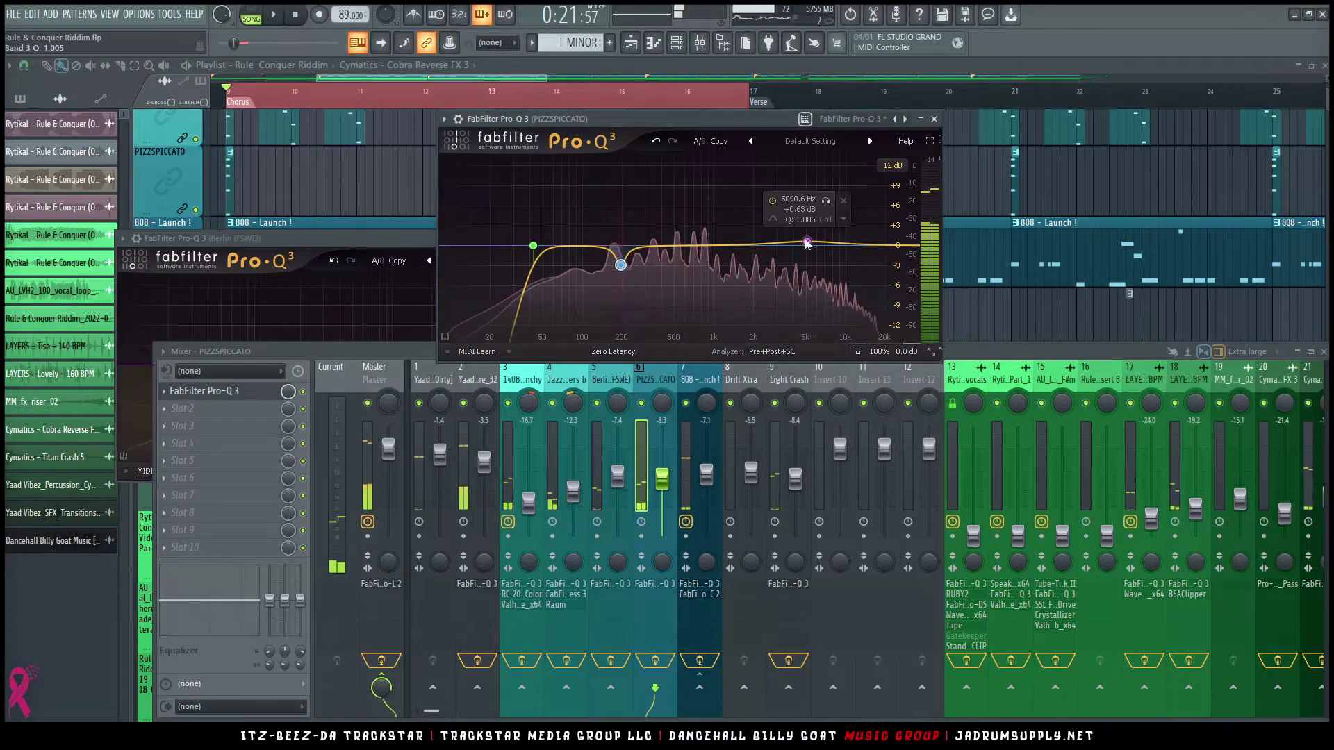
{"action": "left_click", "coordinate": [716, 243]}
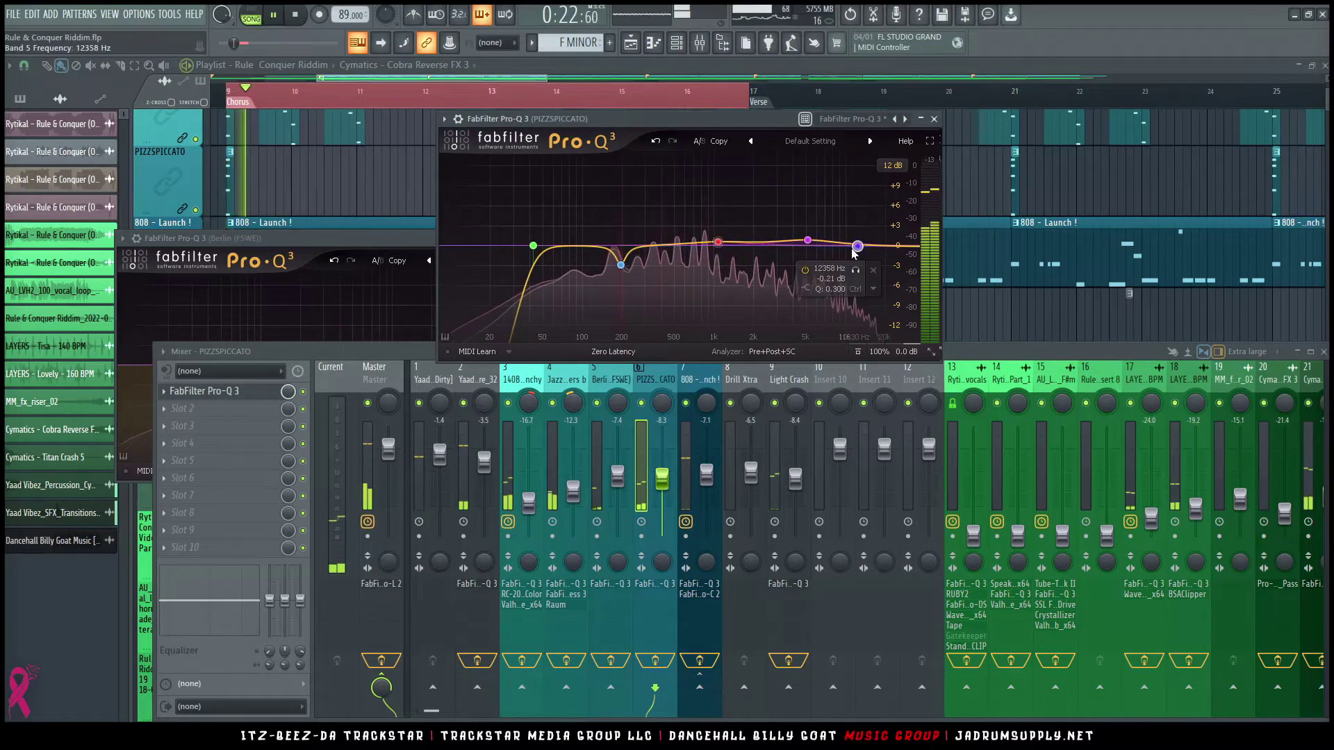
{"action": "left_click", "coordinate": [856, 248]}
{"action": "left_click_drag", "start_coordinate": [856, 248], "coordinate": [856, 246]}
{"action": "key", "text": "space"}
{"action": "key", "text": "space"}
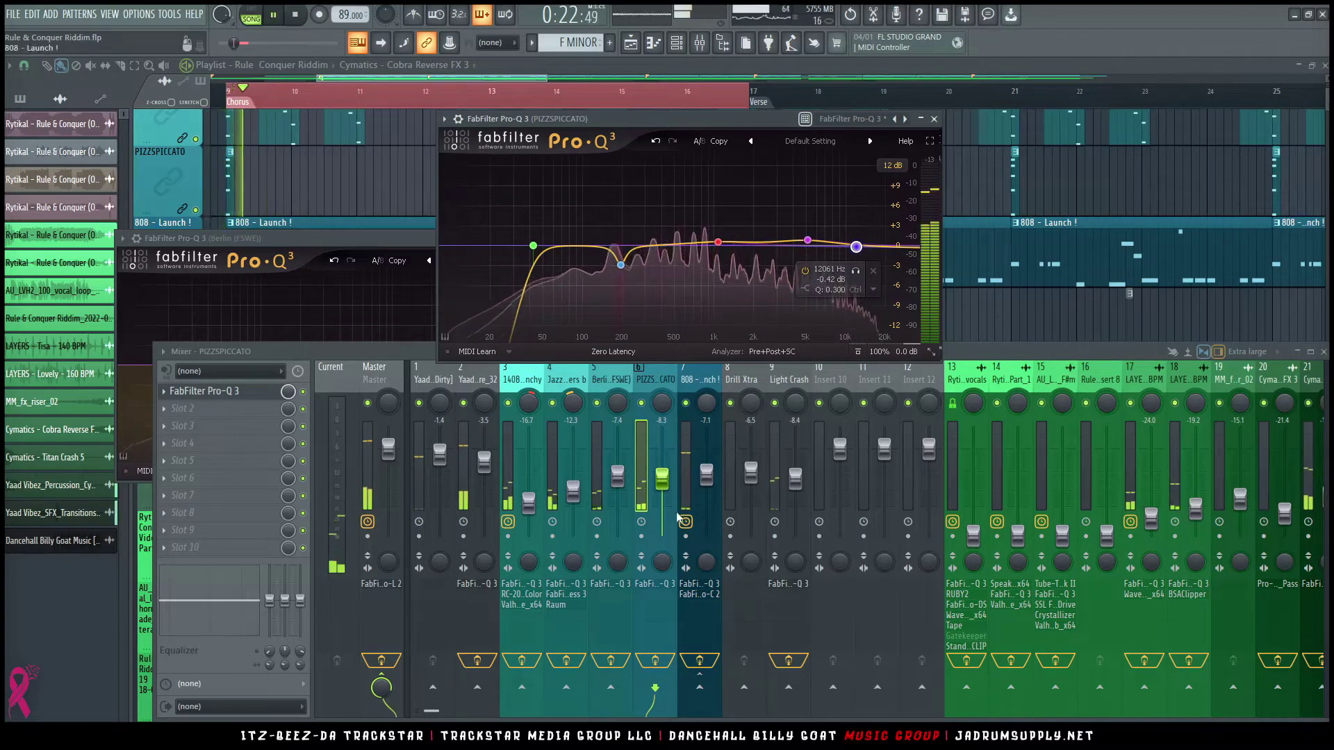
{"action": "key", "text": "space"}
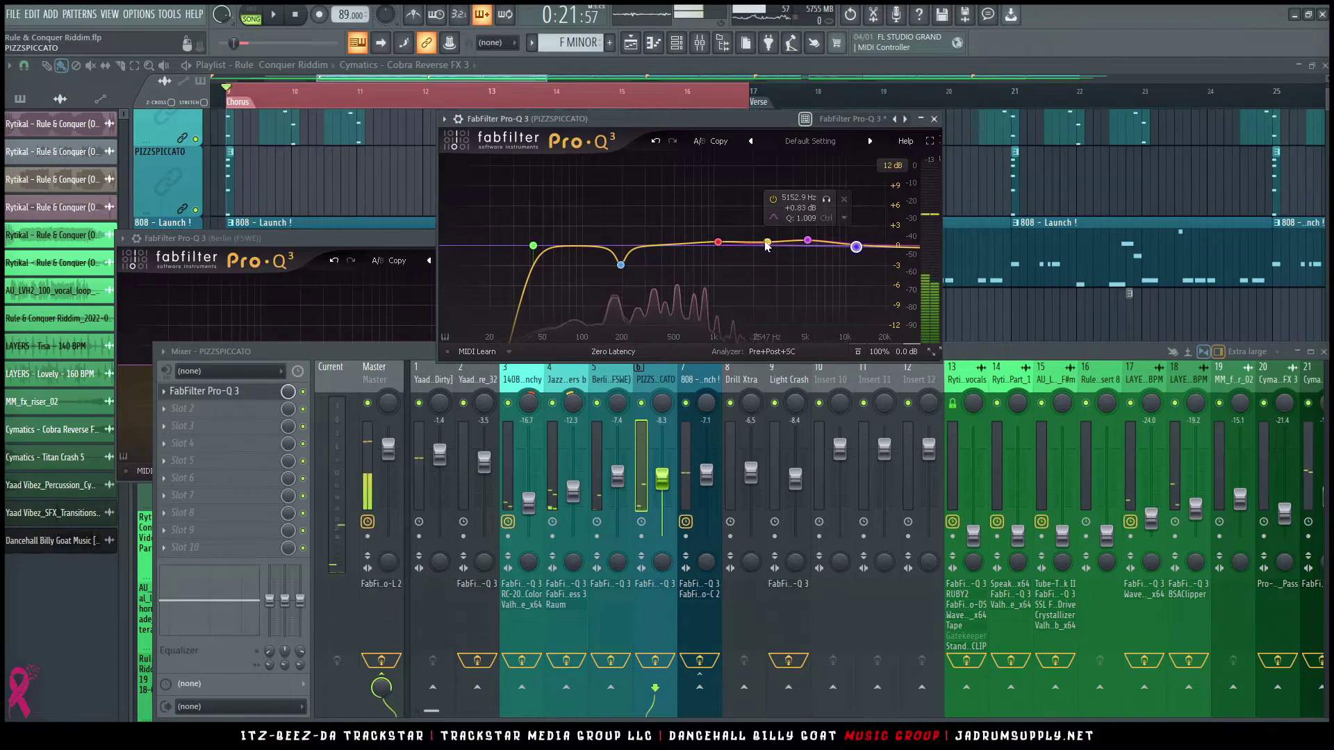
Step: Add a broad side-only bell boost of about 0.7 dB near 2.6 kHz in the PIZZSPICCATO EQ and make it dynamic
{"action": "left_click_drag", "start_coordinate": [767, 249], "coordinate": [762, 246]}
{"action": "right_click", "coordinate": [762, 246]}
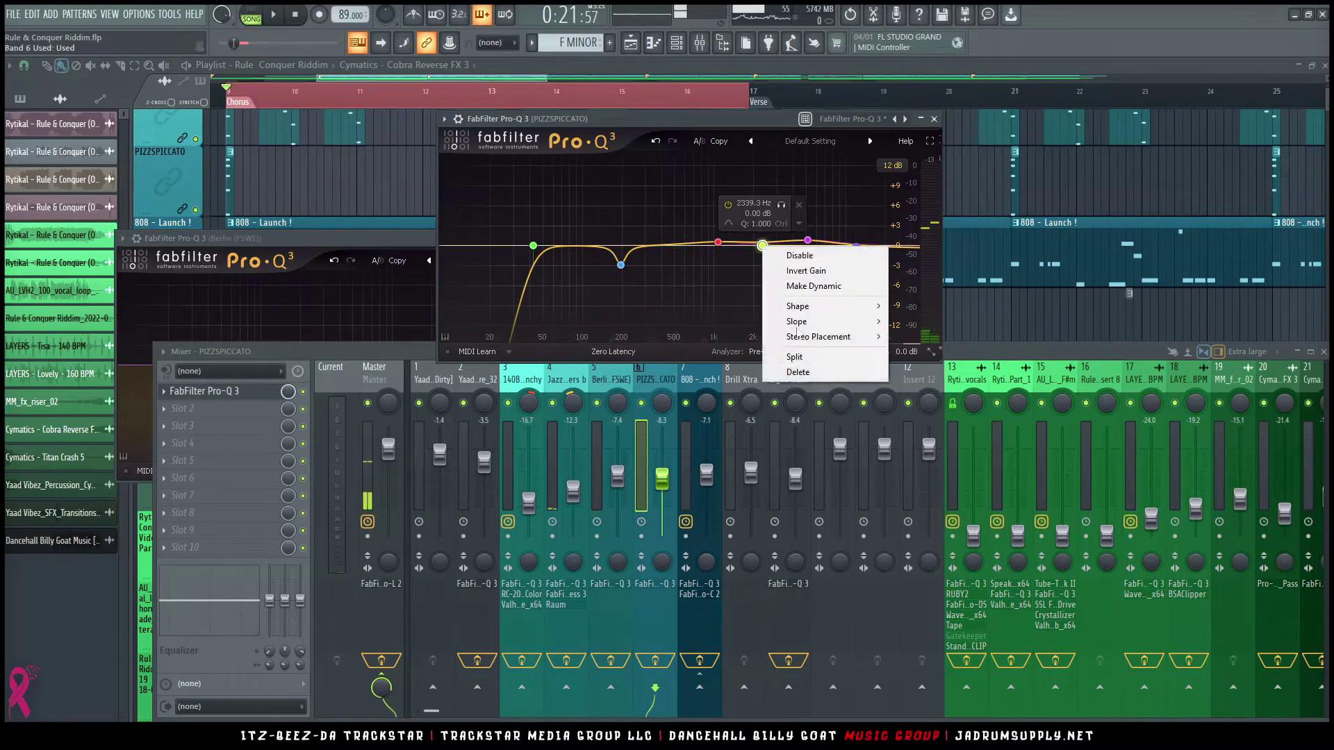
{"action": "mouse_move", "coordinate": [826, 337]}
{"action": "left_click", "coordinate": [935, 398]}
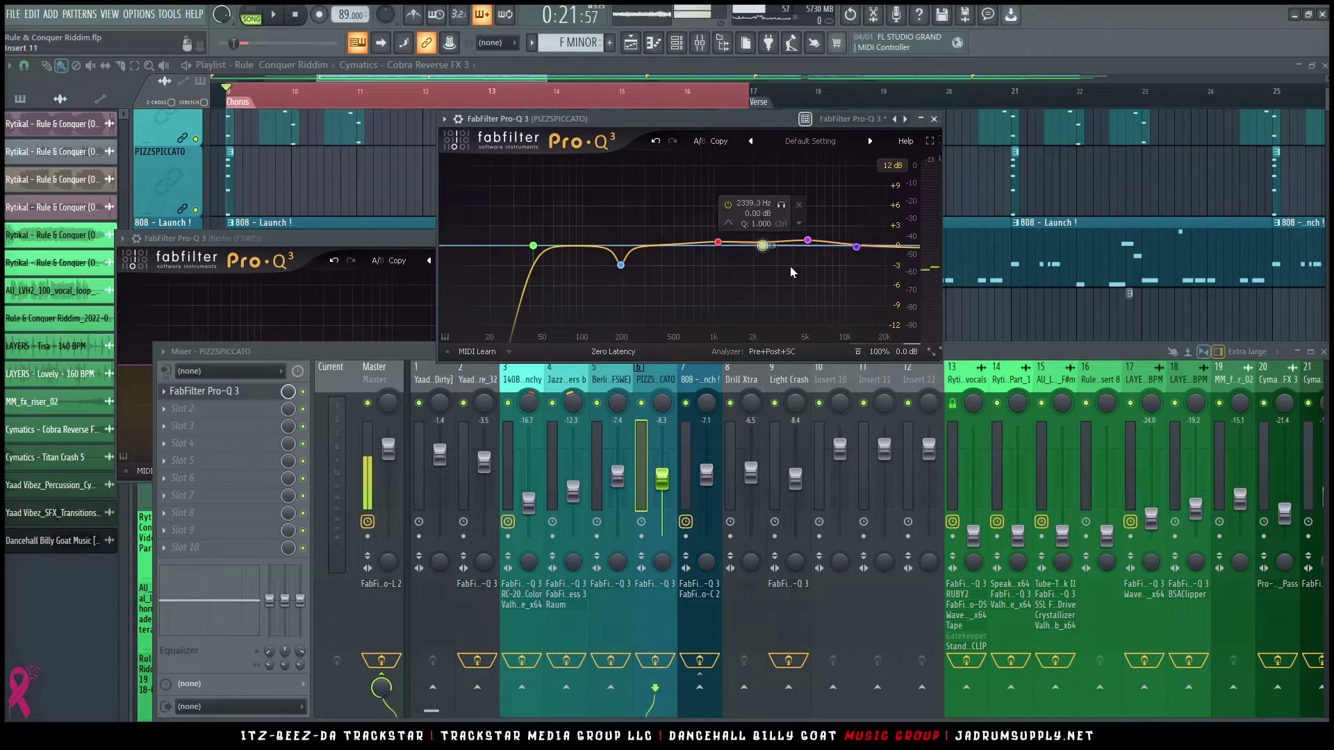
{"action": "left_click_drag", "start_coordinate": [762, 245], "coordinate": [763, 245]}
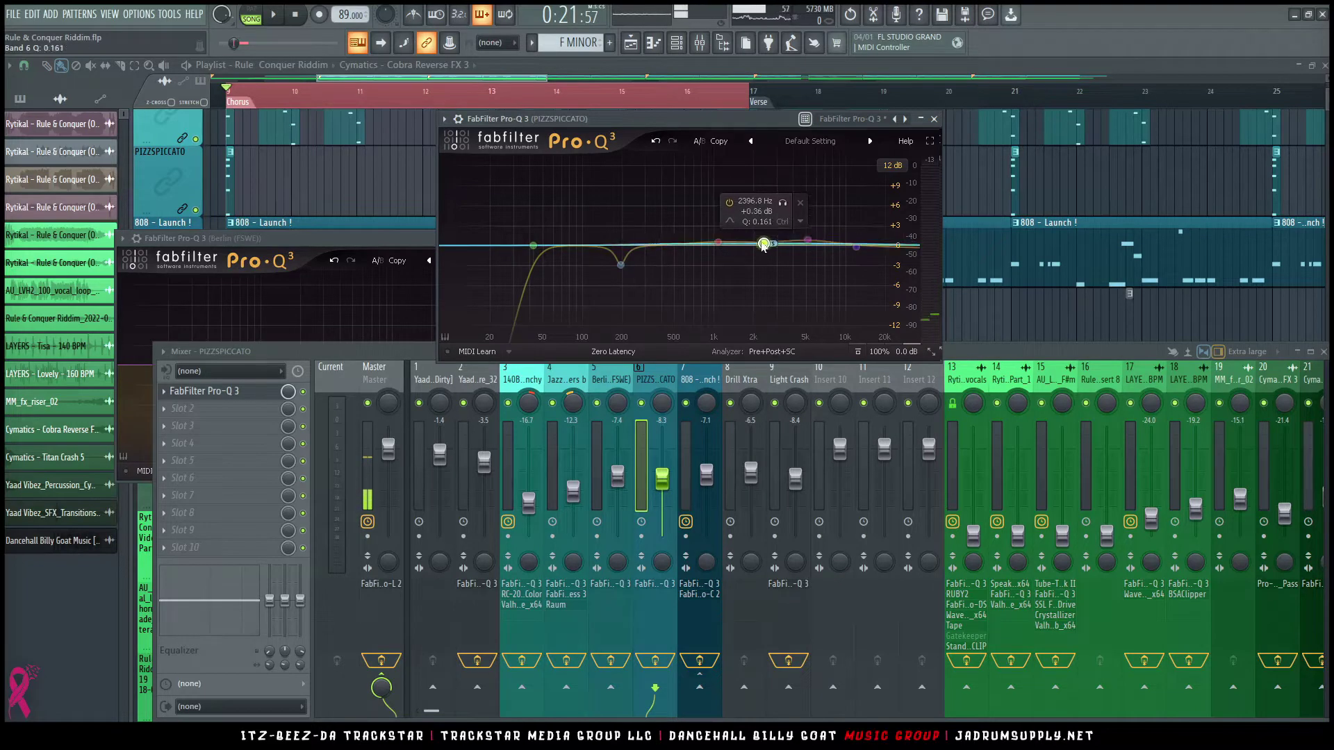
{"action": "right_click", "coordinate": [769, 245]}
{"action": "mouse_move", "coordinate": [842, 332]}
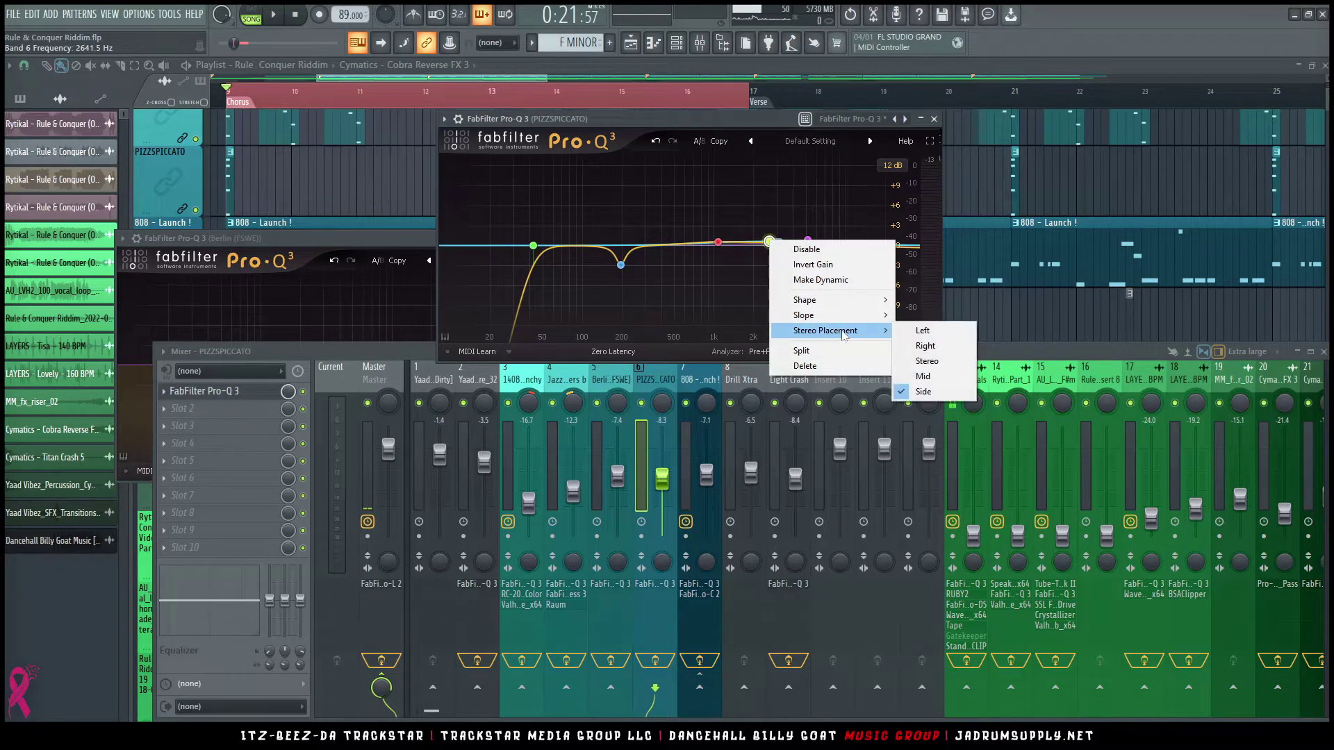
{"action": "left_click", "coordinate": [845, 282]}
Step: Audition PIZZSPICCATO at the chorus start, toggling its solo to compare it alone and in the mix
{"action": "key", "text": "space"}
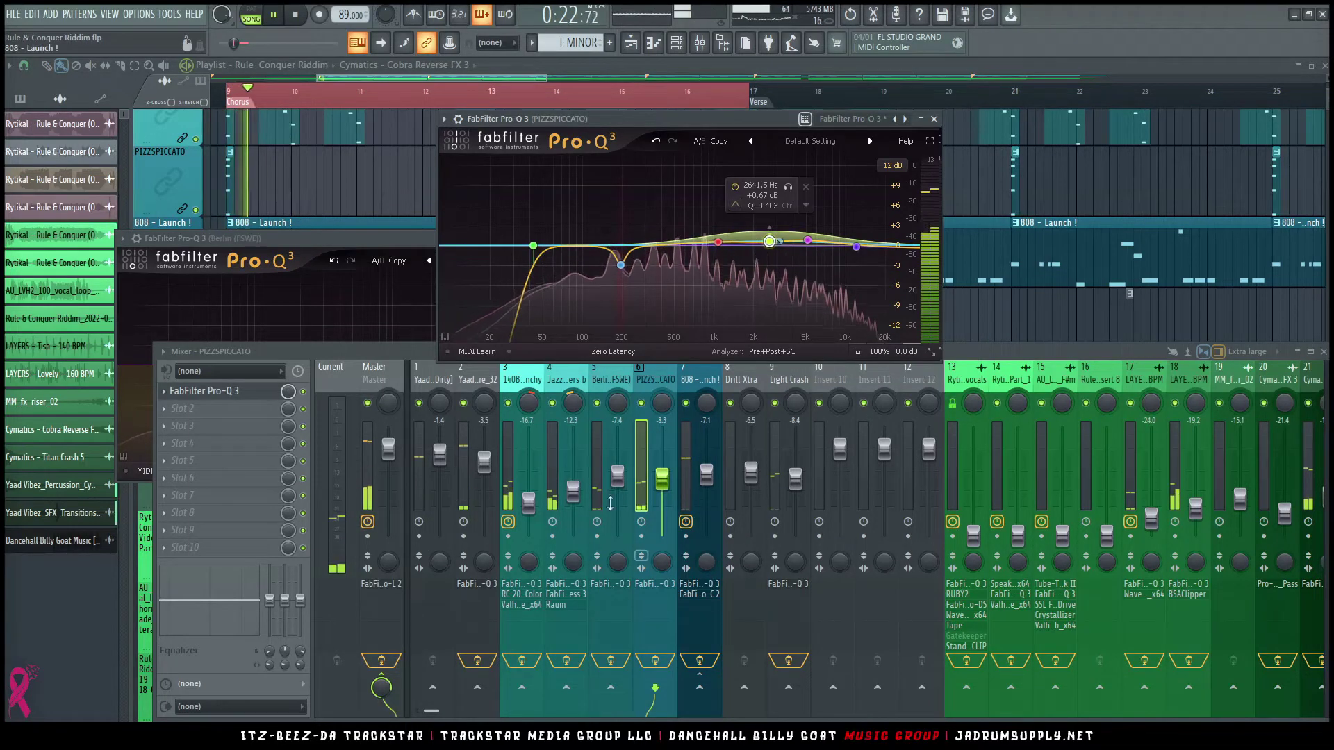
{"action": "right_click", "coordinate": [643, 405]}
{"action": "key", "text": "space"}
{"action": "key", "text": "space"}
{"action": "right_click", "coordinate": [646, 408]}
{"action": "key", "text": "space"}
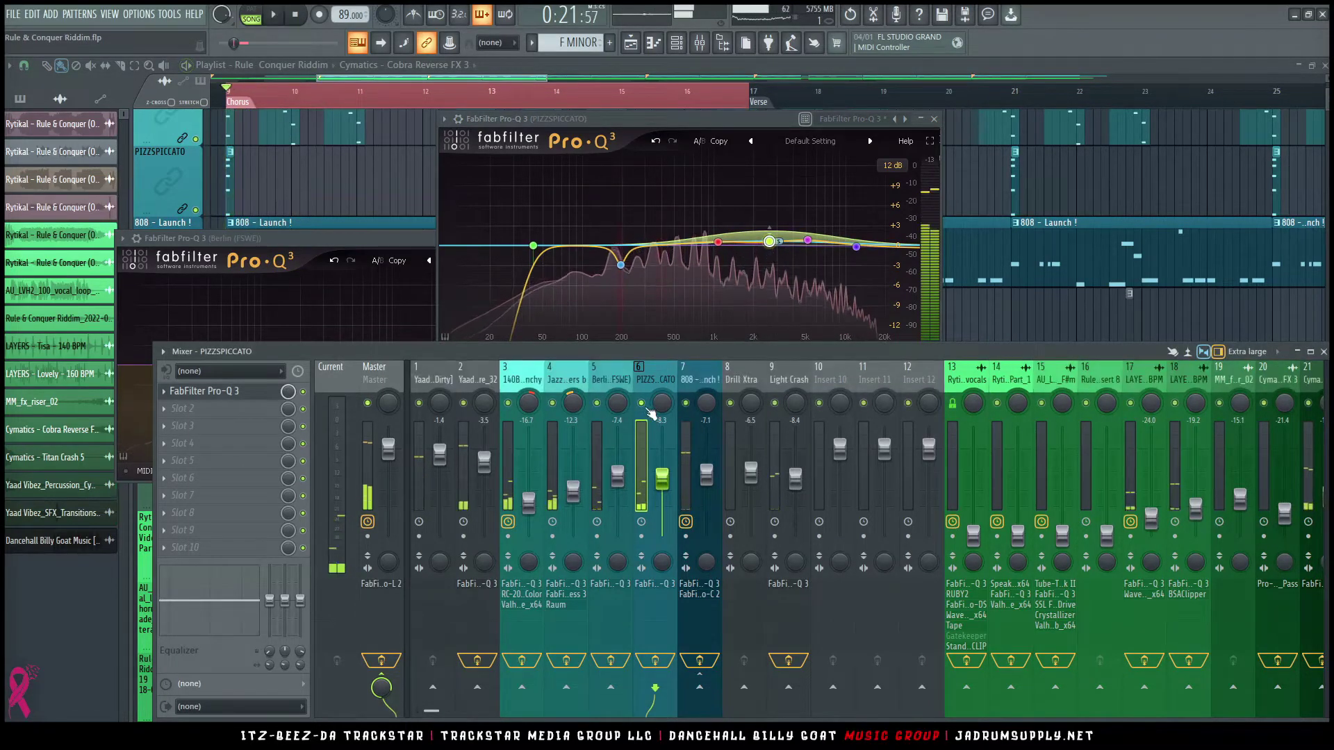
Step: Send PIZZSPICCATO to the SongSig-A reverb bus at about 8% while playing the chorus start
{"action": "scroll", "coordinate": [1150, 690], "scroll_direction": "down", "scroll_amount": 4}
{"action": "key", "text": "space"}
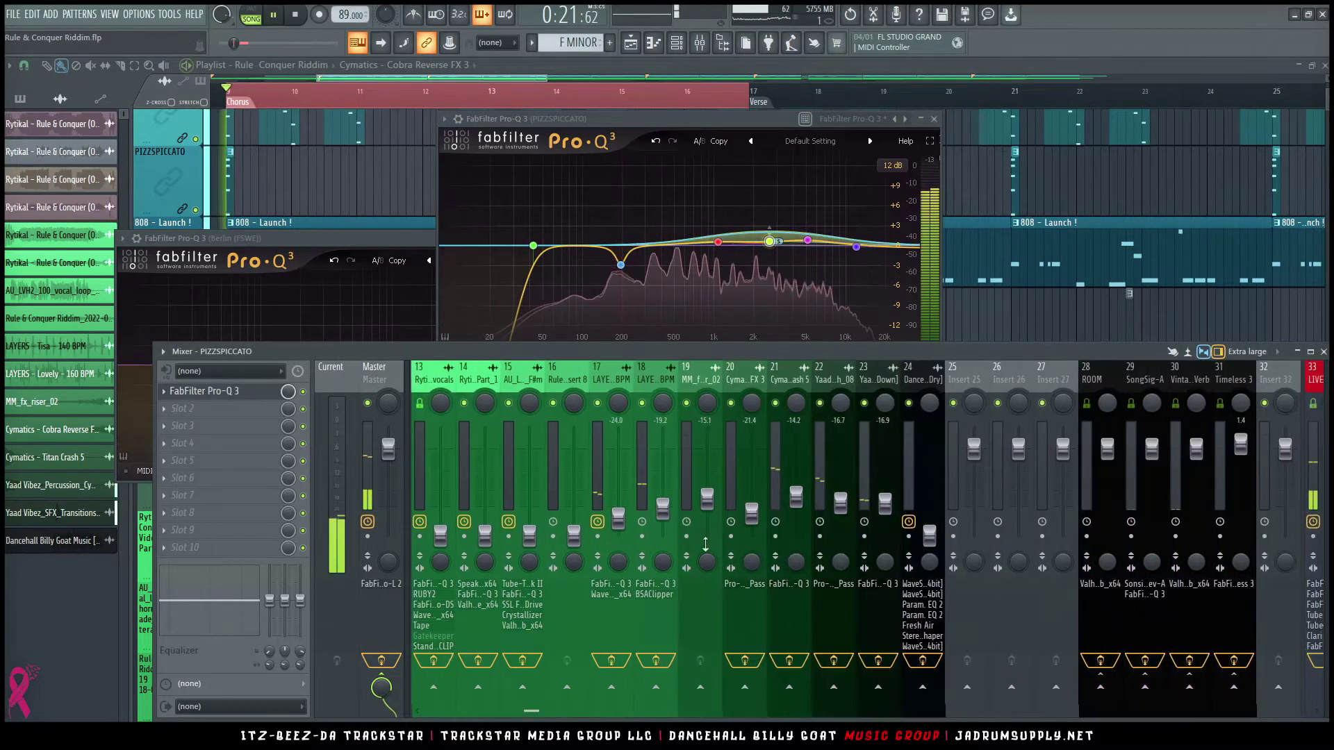
{"action": "left_click", "coordinate": [1144, 688]}
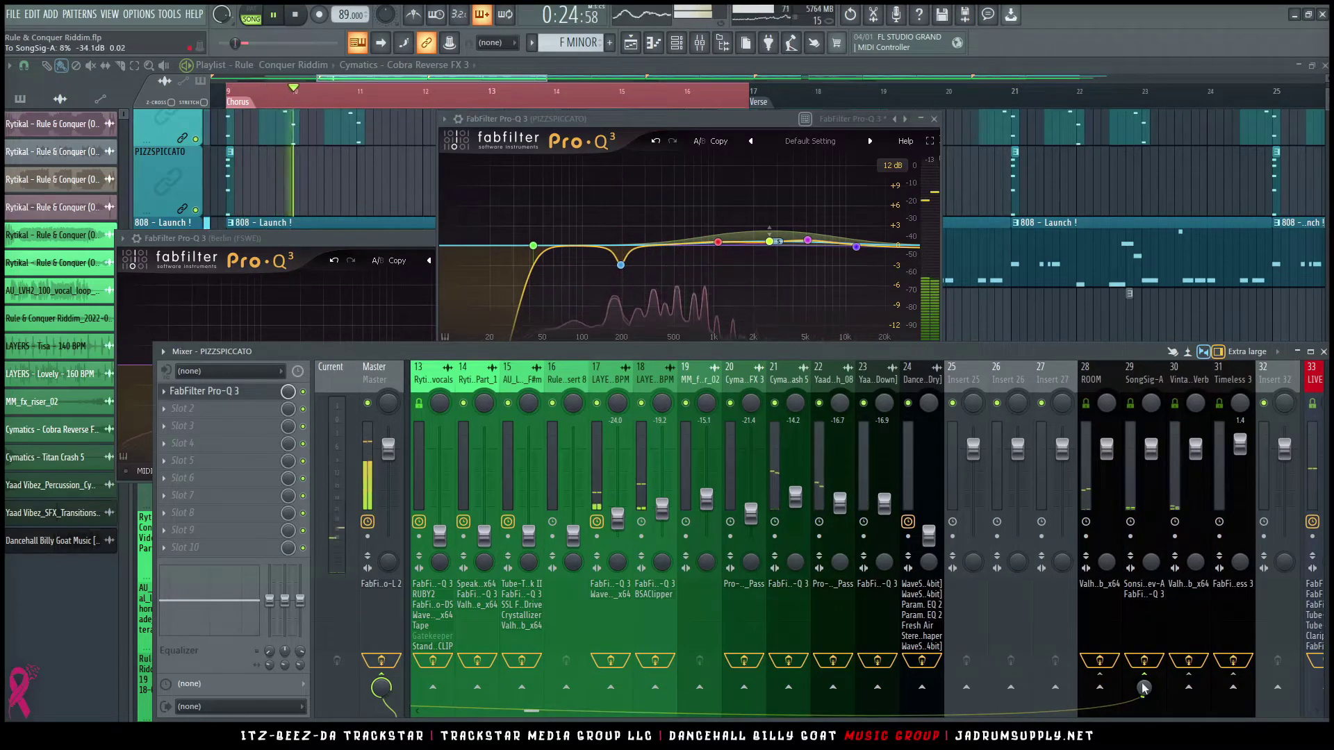
{"action": "key", "text": "space"}
{"action": "key", "text": "space"}
Step: Send PIZZSPICCATO to the Vintage Verb bus at about 10% and replay the chorus start to check the reverb
{"action": "left_click", "coordinate": [1188, 688]}
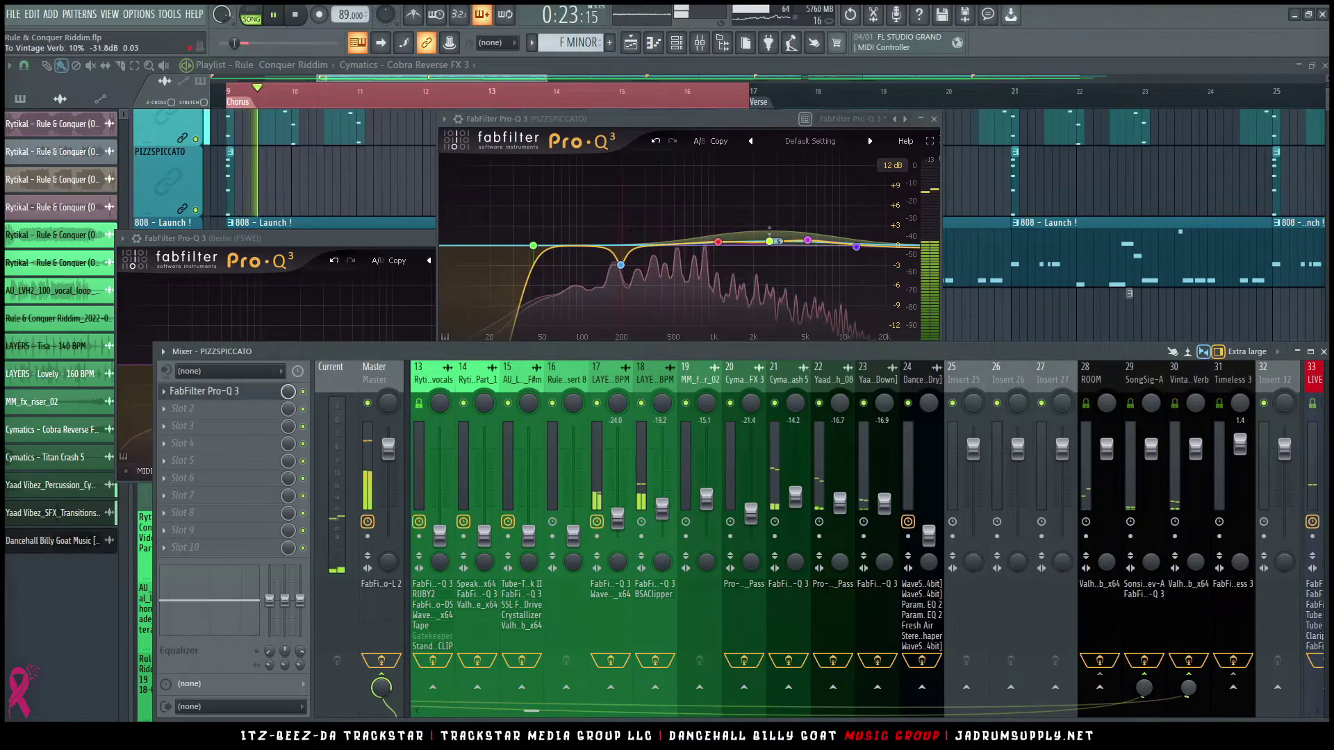
{"action": "key", "text": "space"}
{"action": "key", "text": "space"}
{"action": "key", "text": "space"}
{"action": "key", "text": "space"}
{"action": "key", "text": "space"}
Step: Lower the PIZZSPICCATO track volume to about -8.9 dB while the chorus plays
{"action": "scroll", "coordinate": [682, 377], "scroll_direction": "up", "scroll_amount": 6}
{"action": "key", "text": "space"}
{"action": "left_click_drag", "start_coordinate": [662, 479], "coordinate": [661, 480]}
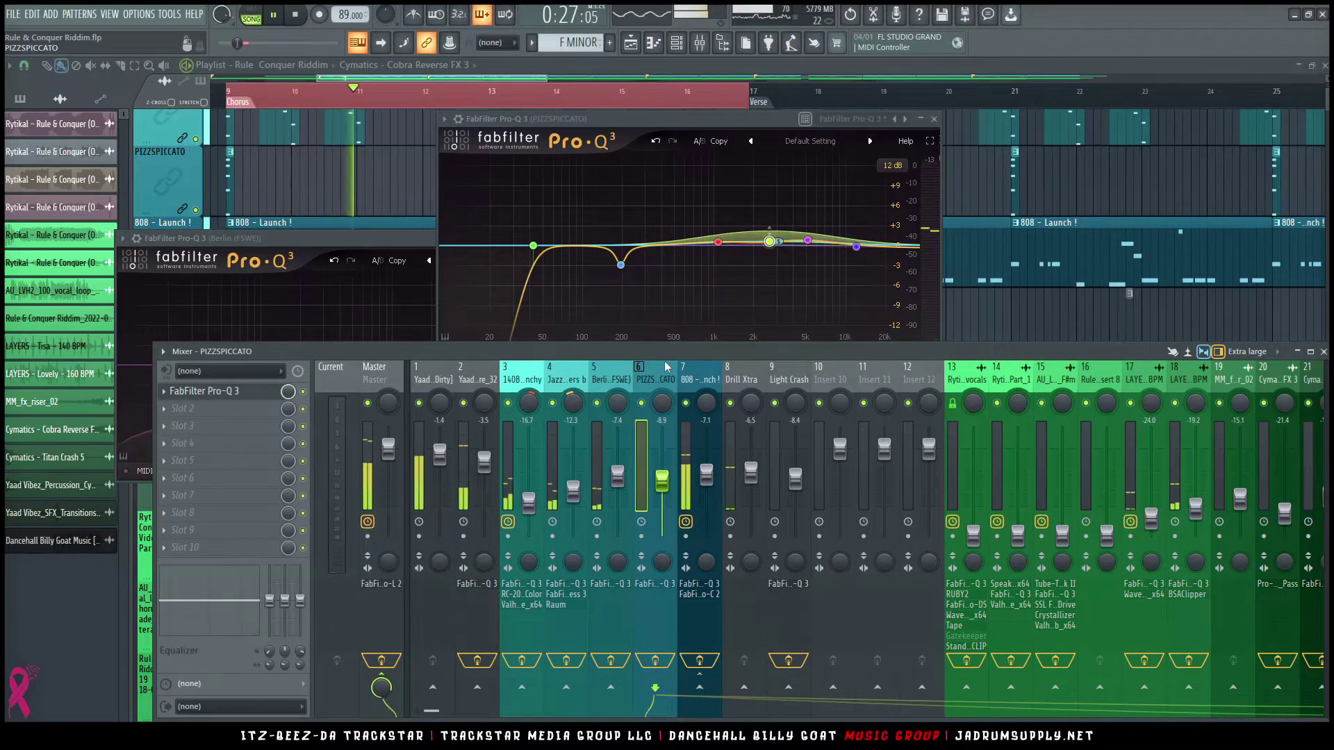
Step: Adjust the panning of the Berlin (FSWE) and PIZZSPICCATO tracks slightly off centre
{"action": "scroll", "coordinate": [664, 366], "scroll_direction": "down", "scroll_amount": 3}
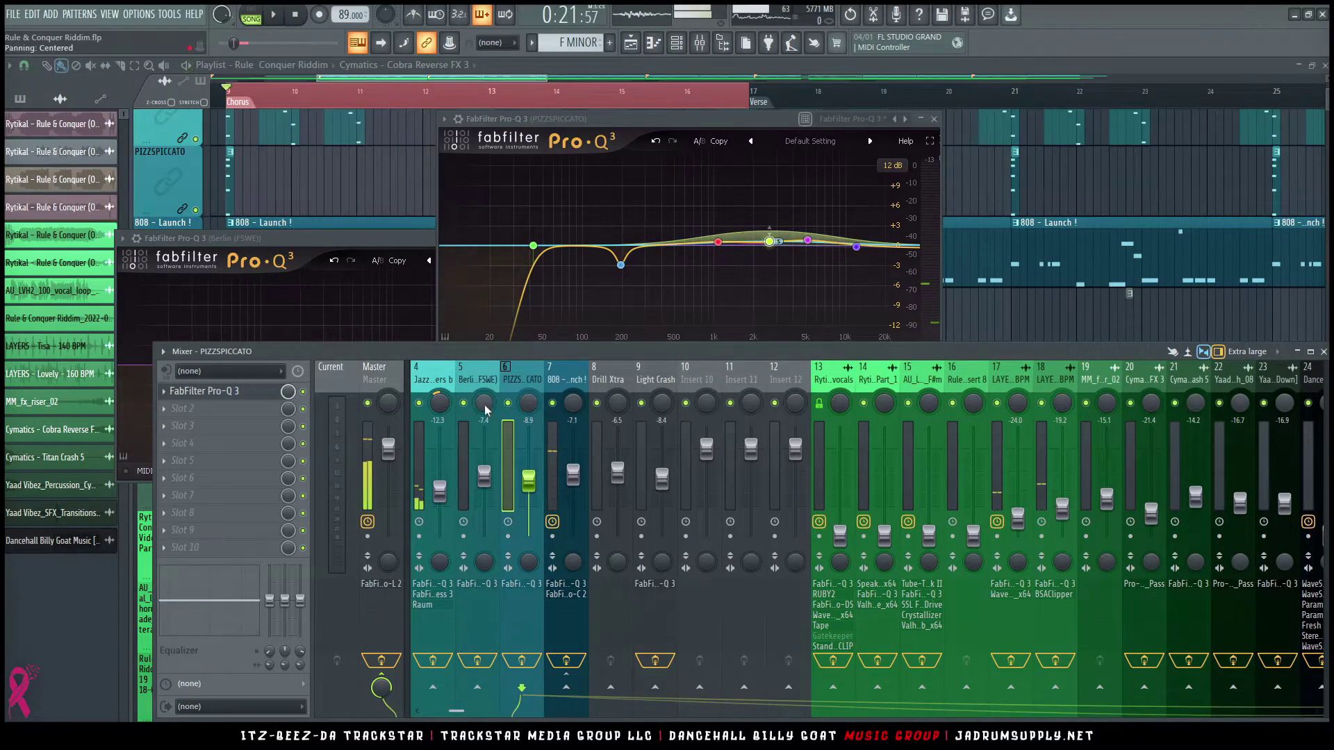
{"action": "left_click_drag", "start_coordinate": [484, 404], "coordinate": [484, 401]}
{"action": "left_click", "coordinate": [528, 405]}
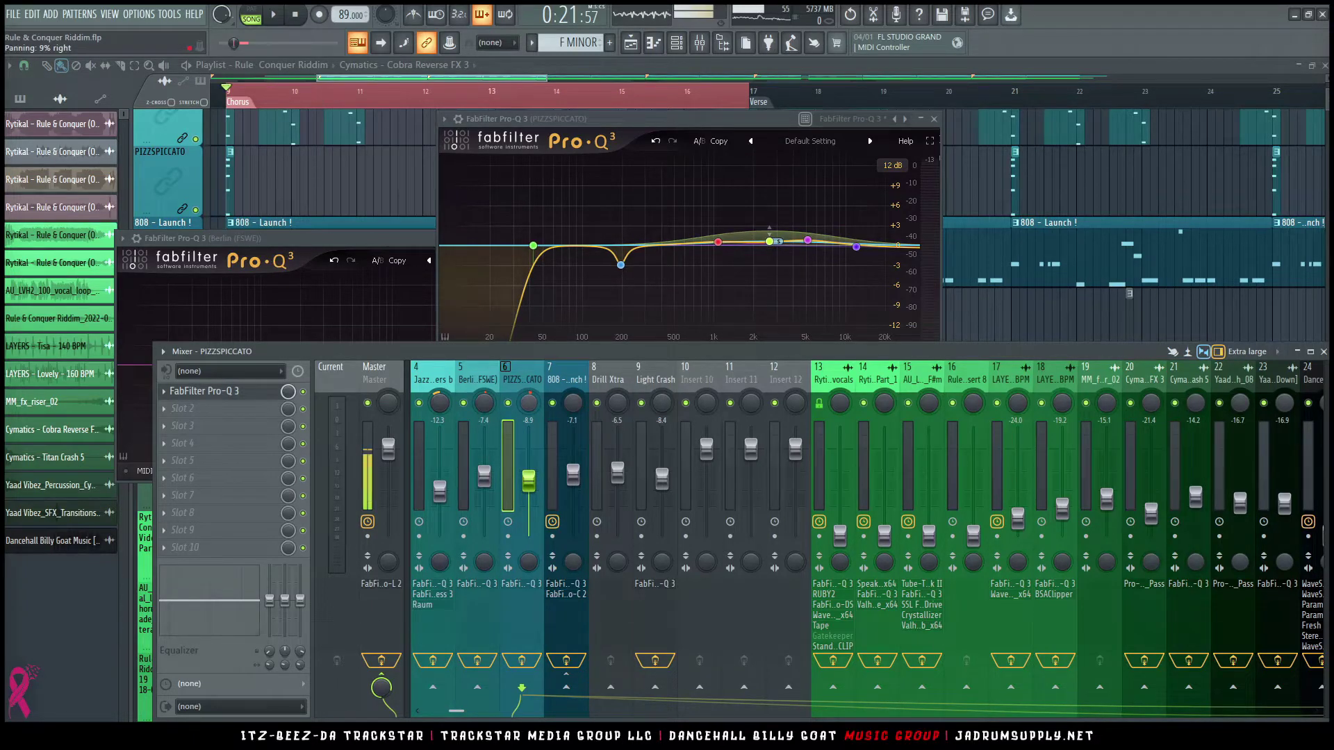
{"action": "left_click", "coordinate": [488, 419]}
Step: Play the chorus and nudge the 808 - Launch ! track volume to -7.0 dB
{"action": "key", "text": "space"}
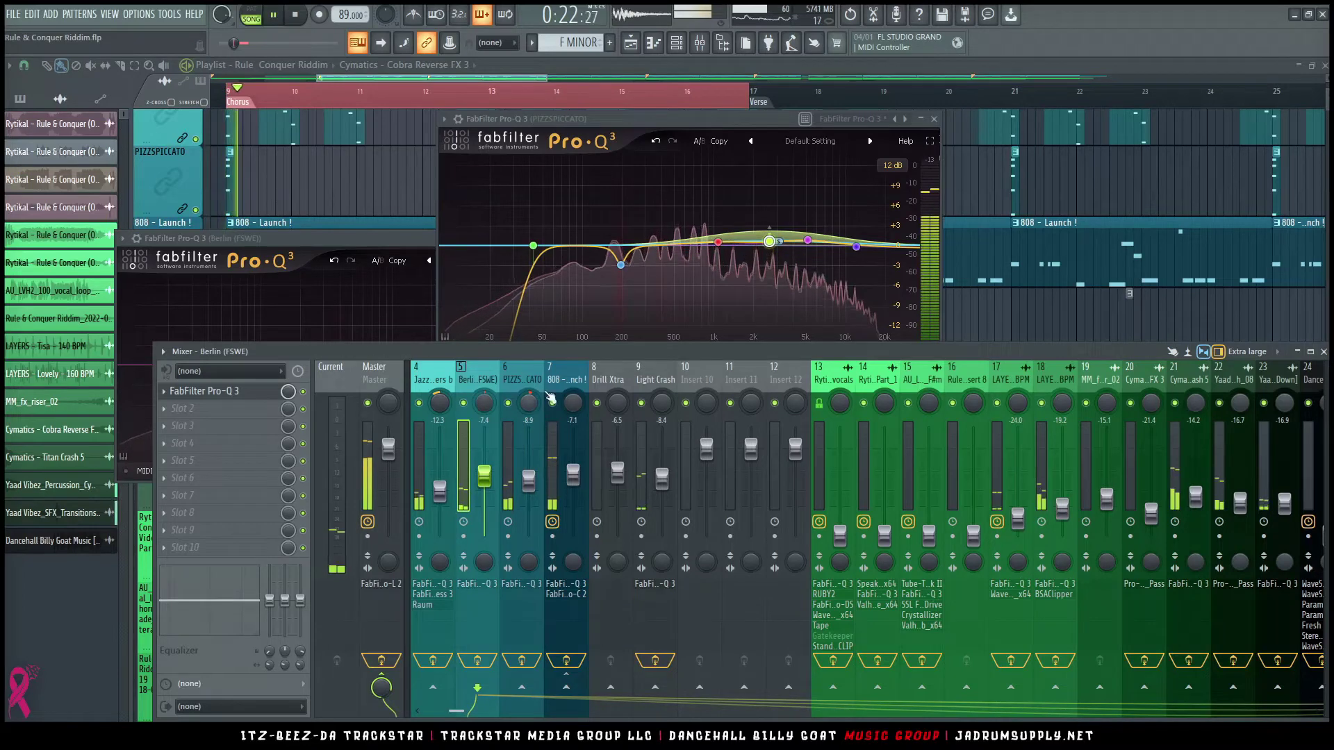
{"action": "left_click", "coordinate": [573, 475]}
{"action": "scroll", "coordinate": [602, 371], "scroll_direction": "left", "scroll_amount": 3}
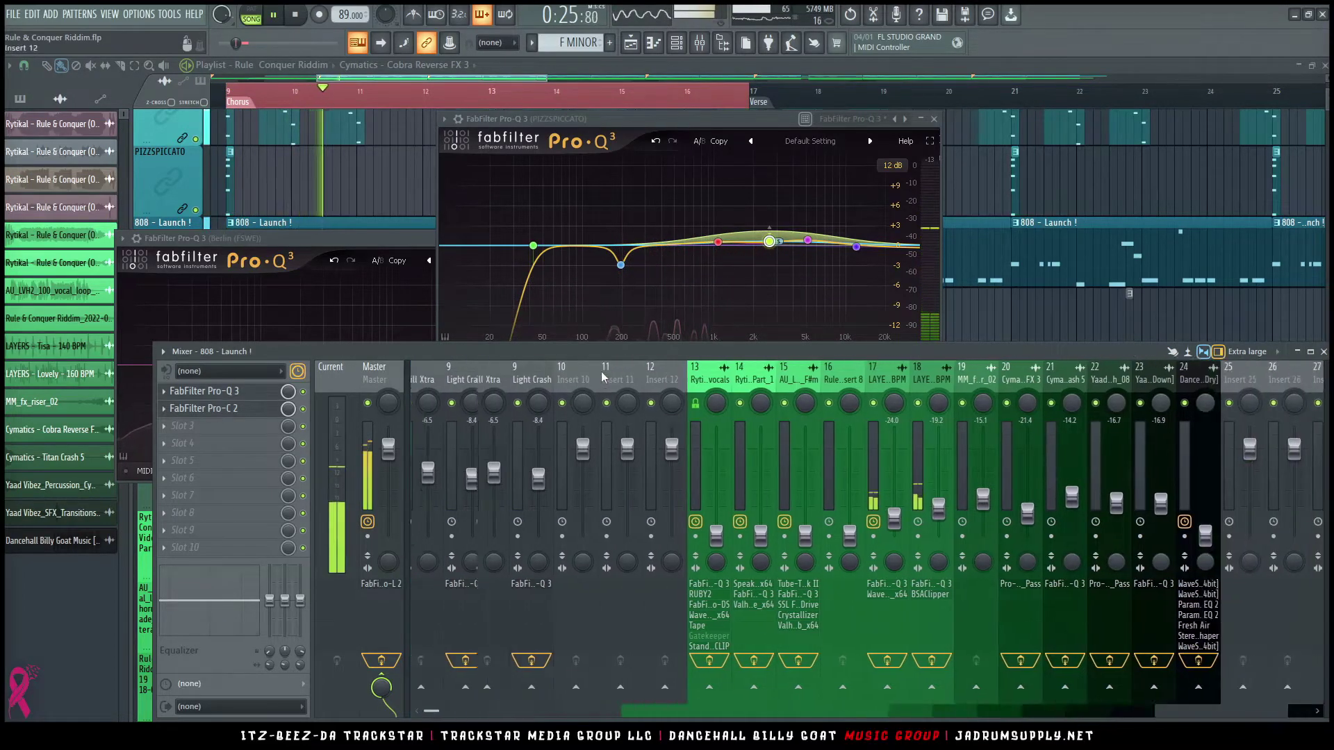
Step: Raise the Rytikal other - Part_1 track's volume to about -2.5 dB
{"action": "scroll", "coordinate": [601, 371], "scroll_direction": "right", "scroll_amount": 8}
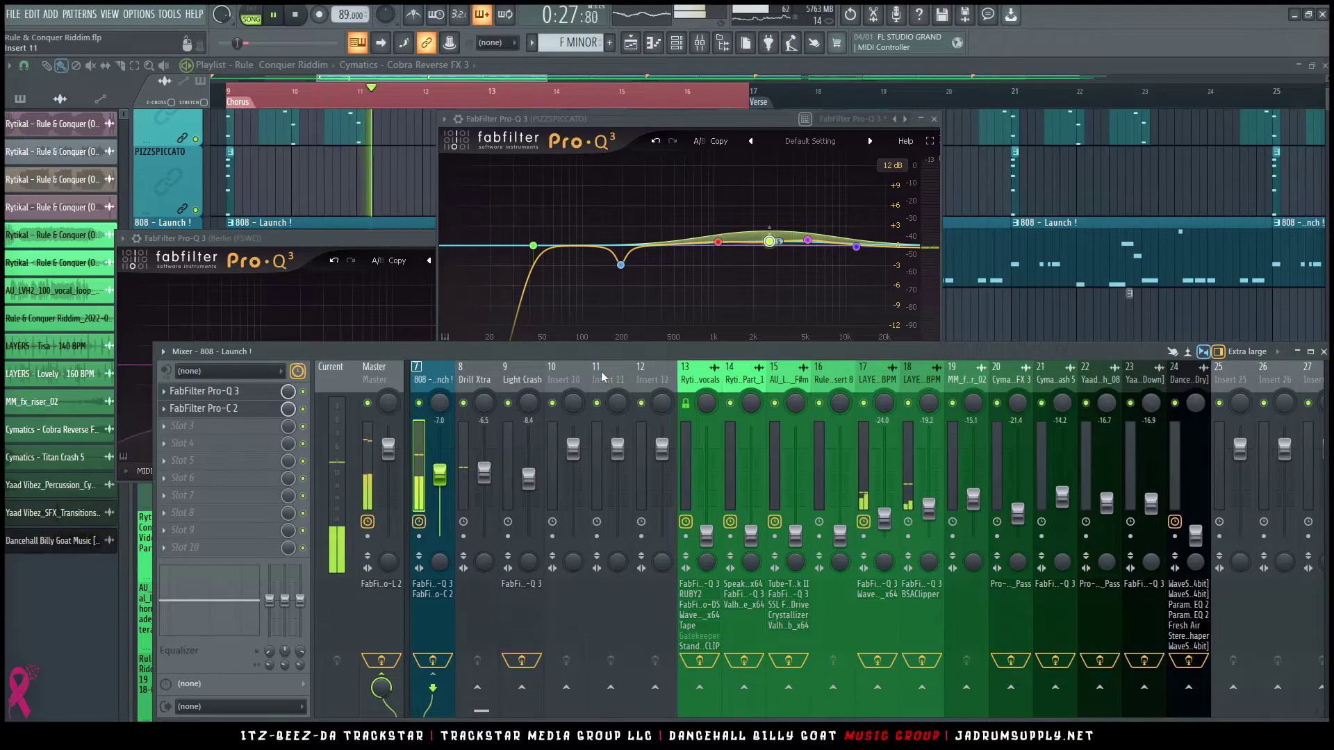
{"action": "scroll", "coordinate": [601, 371], "scroll_direction": "right", "scroll_amount": 1}
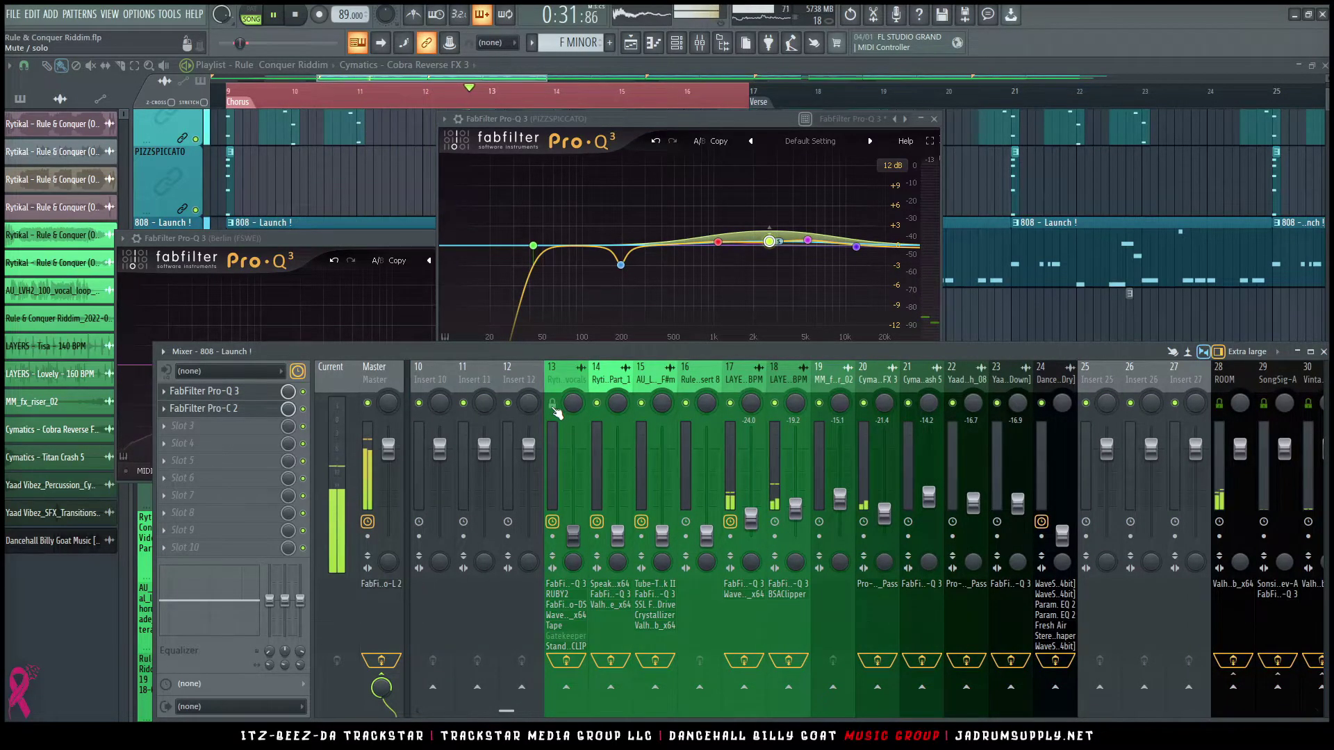
{"action": "right_click", "coordinate": [396, 197]}
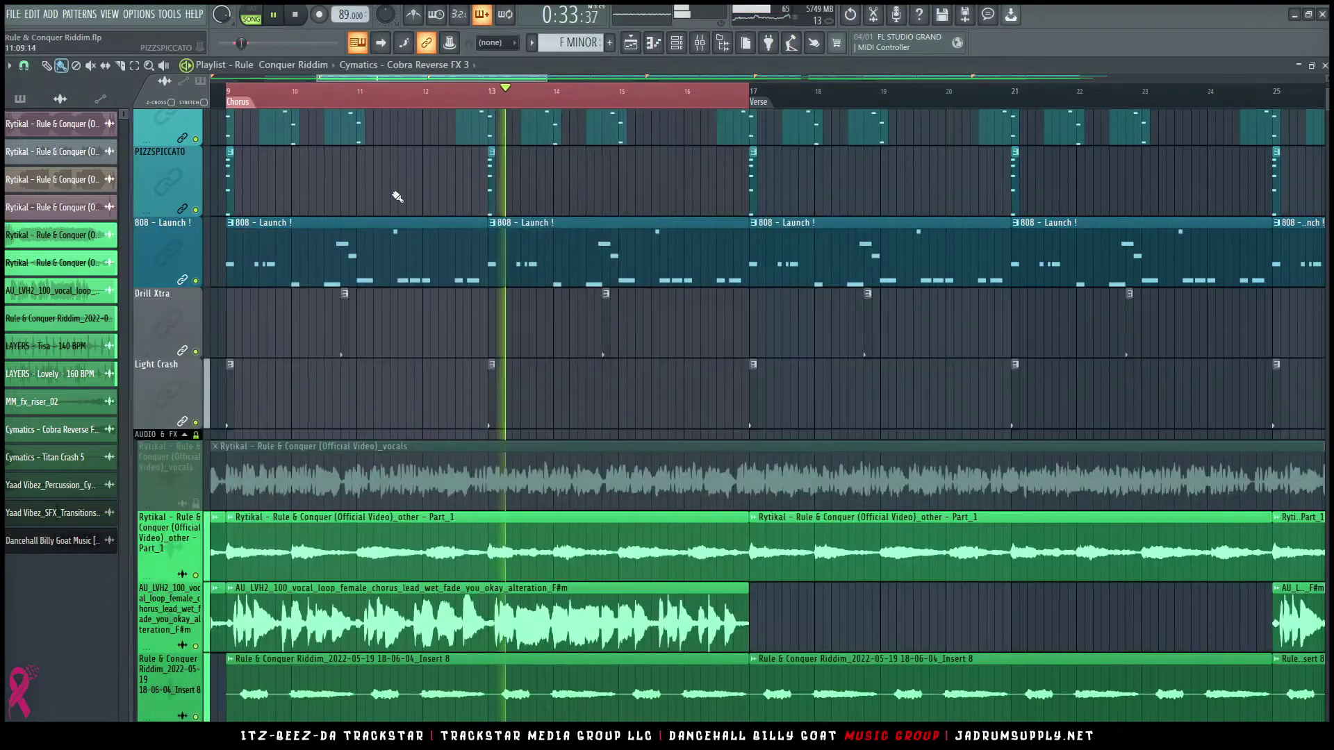
{"action": "right_click", "coordinate": [474, 443], "text": "ctrl"}
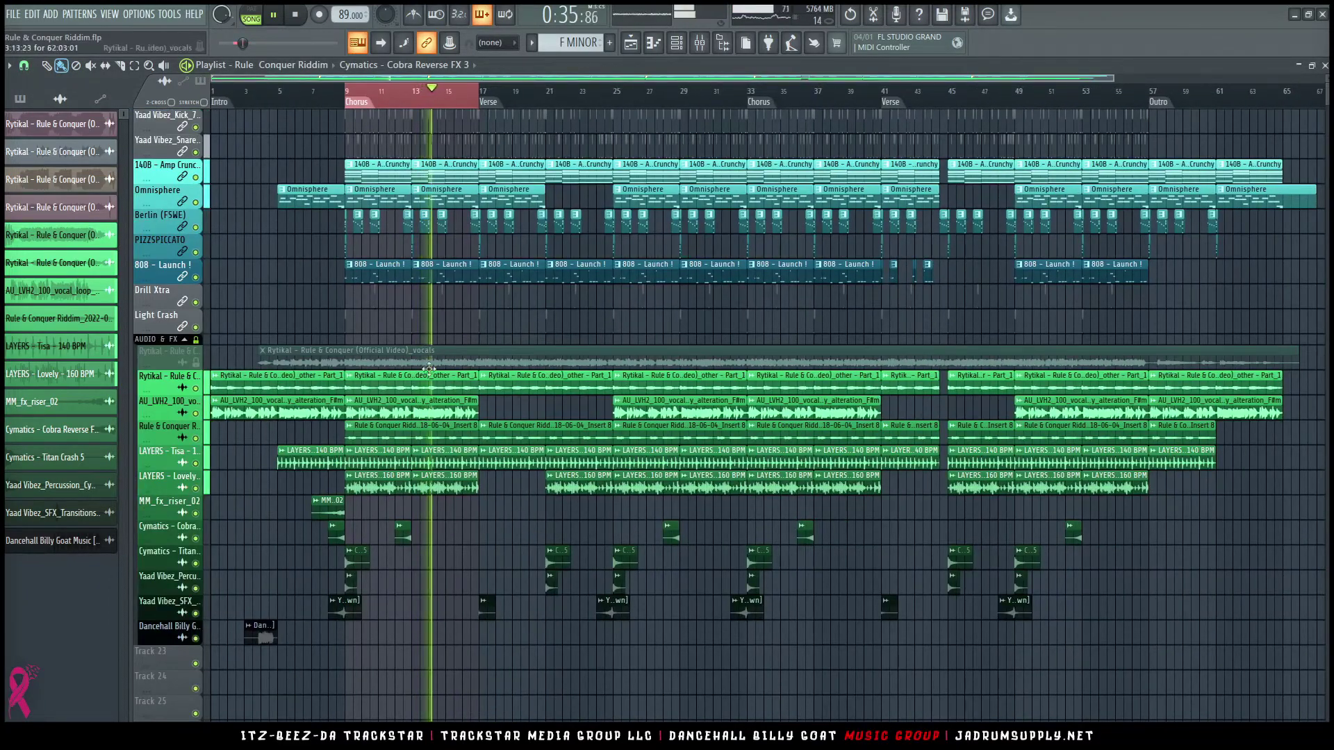
{"action": "key", "text": "F9"}
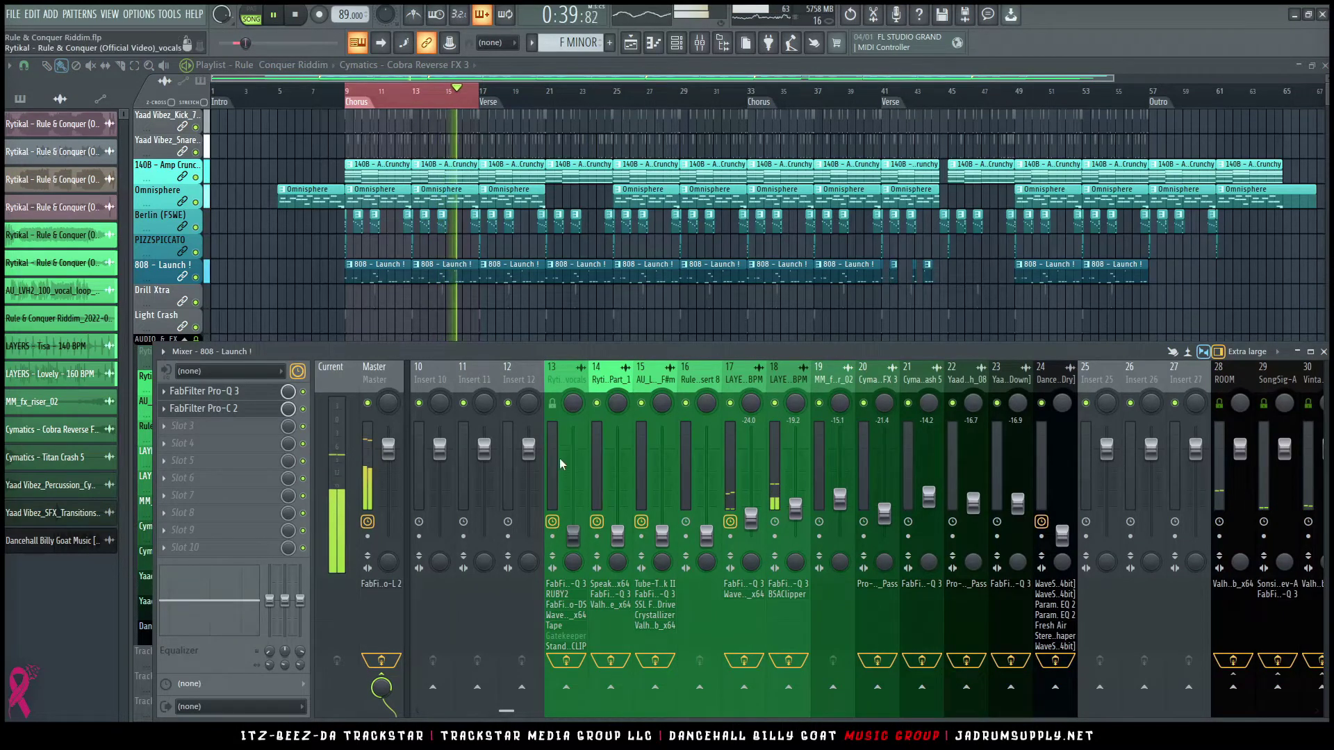
{"action": "left_click", "coordinate": [602, 526]}
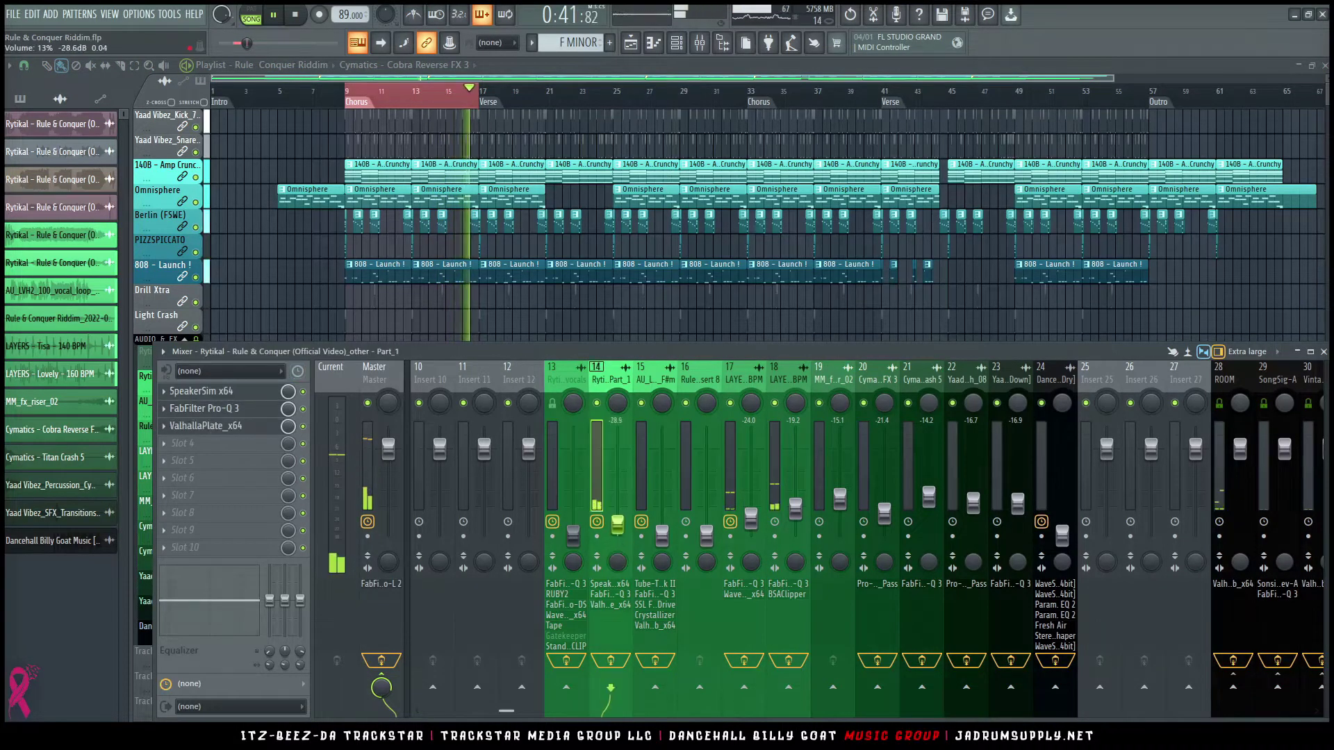
{"action": "left_click_drag", "start_coordinate": [616, 535], "coordinate": [617, 457]}
Step: Solo the Rytikal other - Part_1 track and compare the chorus start with its effects on and bypassed
{"action": "right_click", "coordinate": [597, 403]}
{"action": "key", "text": "space"}
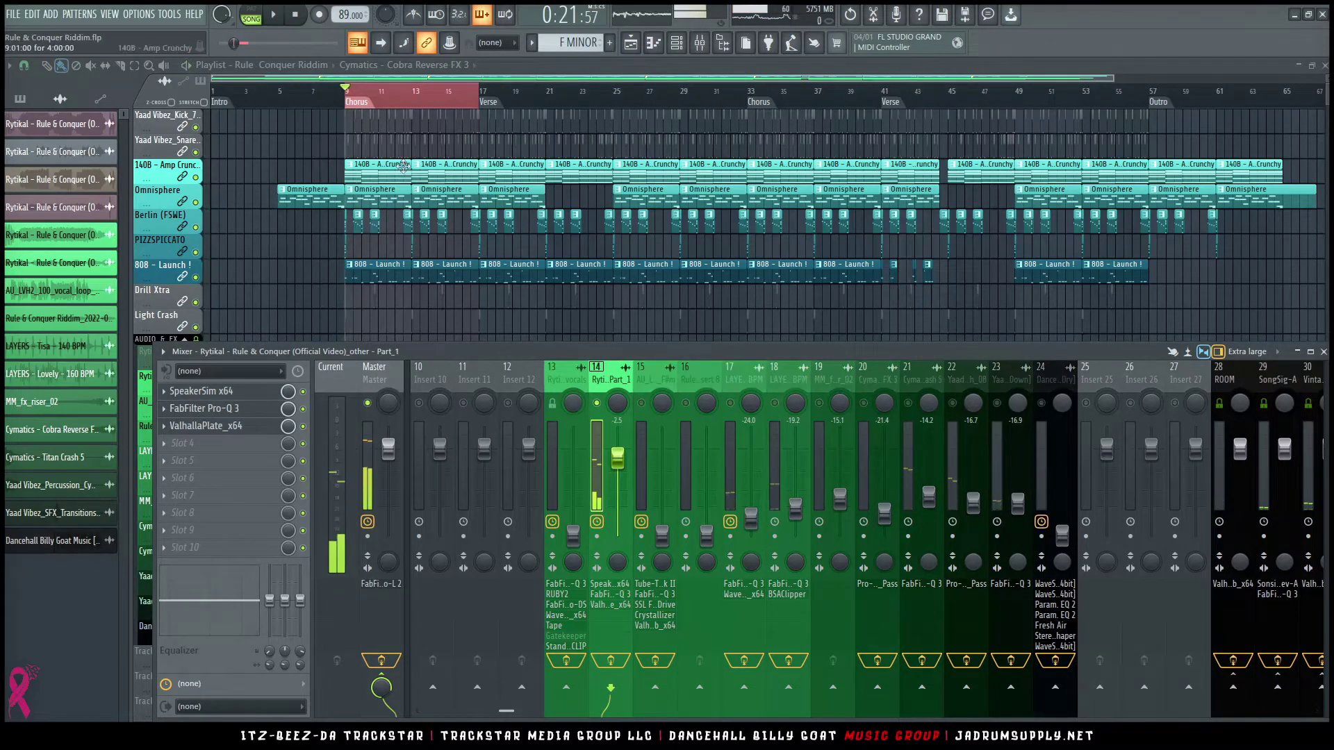
{"action": "scroll", "coordinate": [376, 170], "scroll_direction": "down", "scroll_amount": 4}
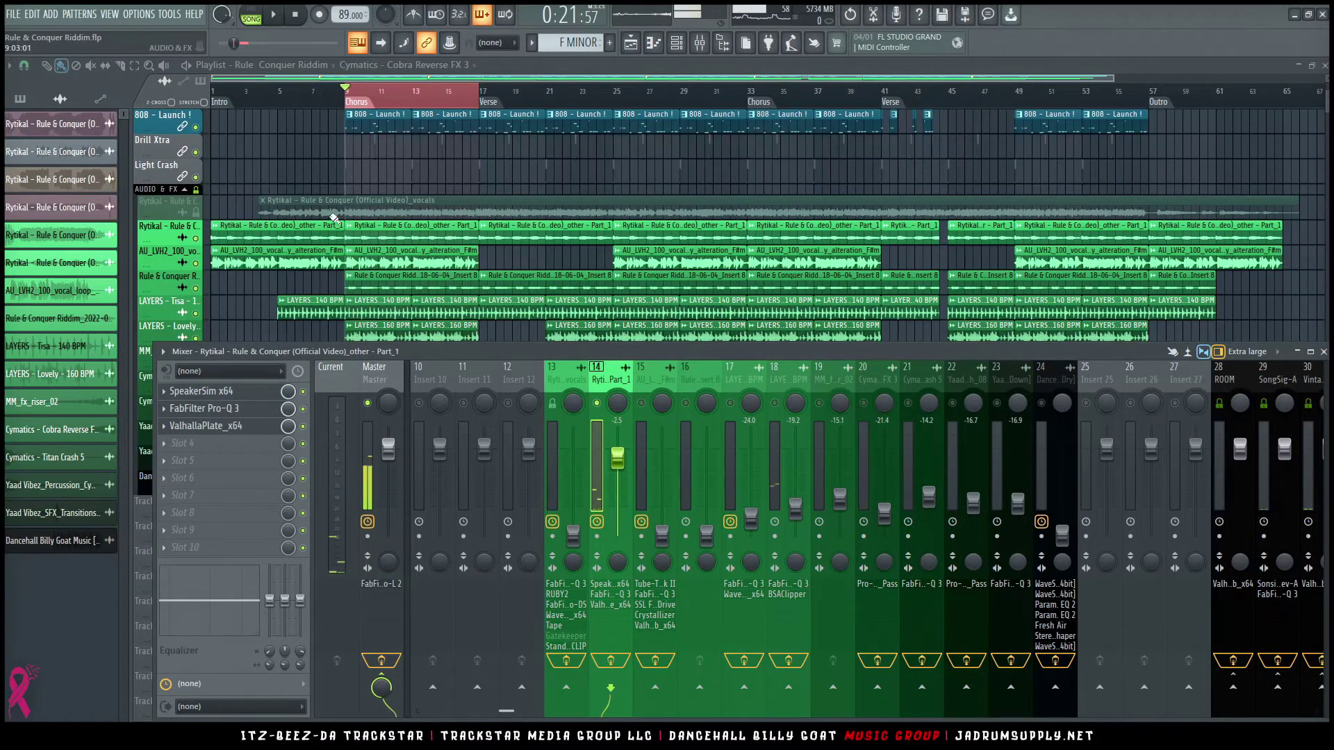
{"action": "scroll", "coordinate": [337, 213], "scroll_direction": "up", "scroll_amount": 5}
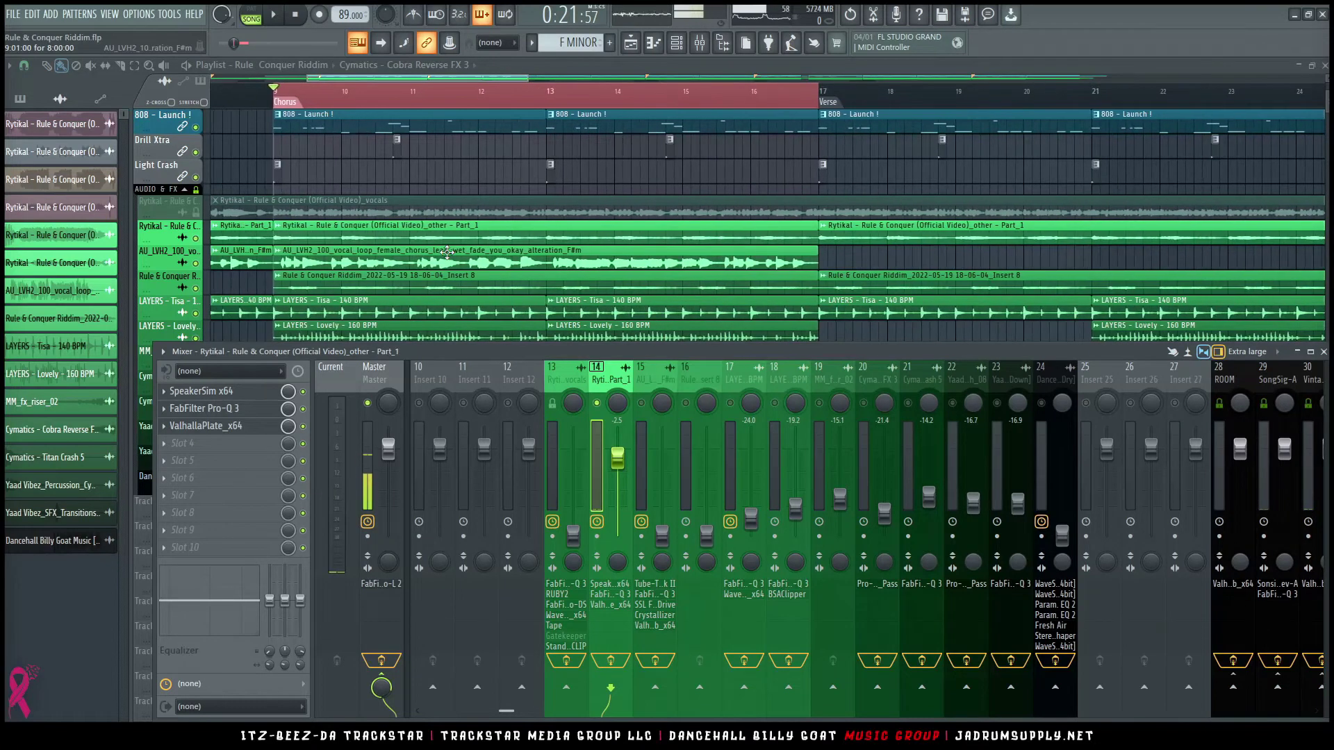
{"action": "key", "text": "space"}
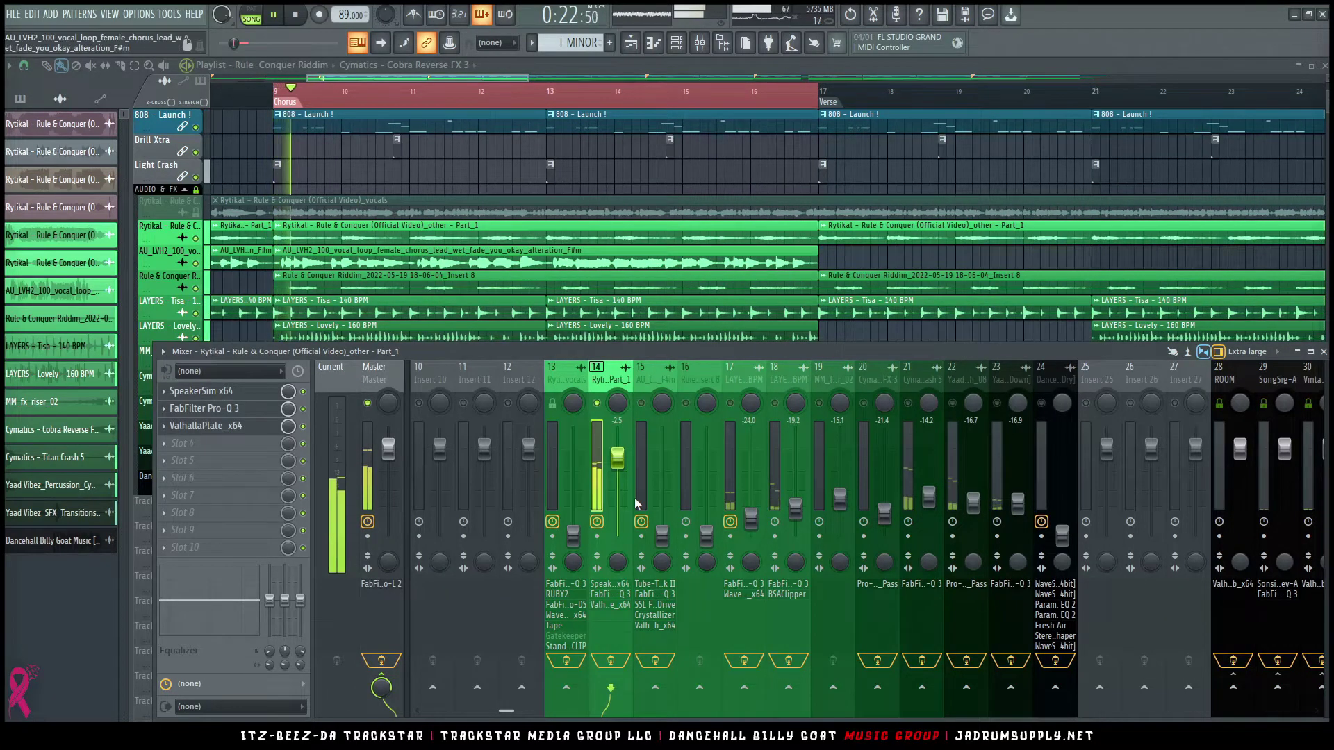
{"action": "key", "text": "space"}
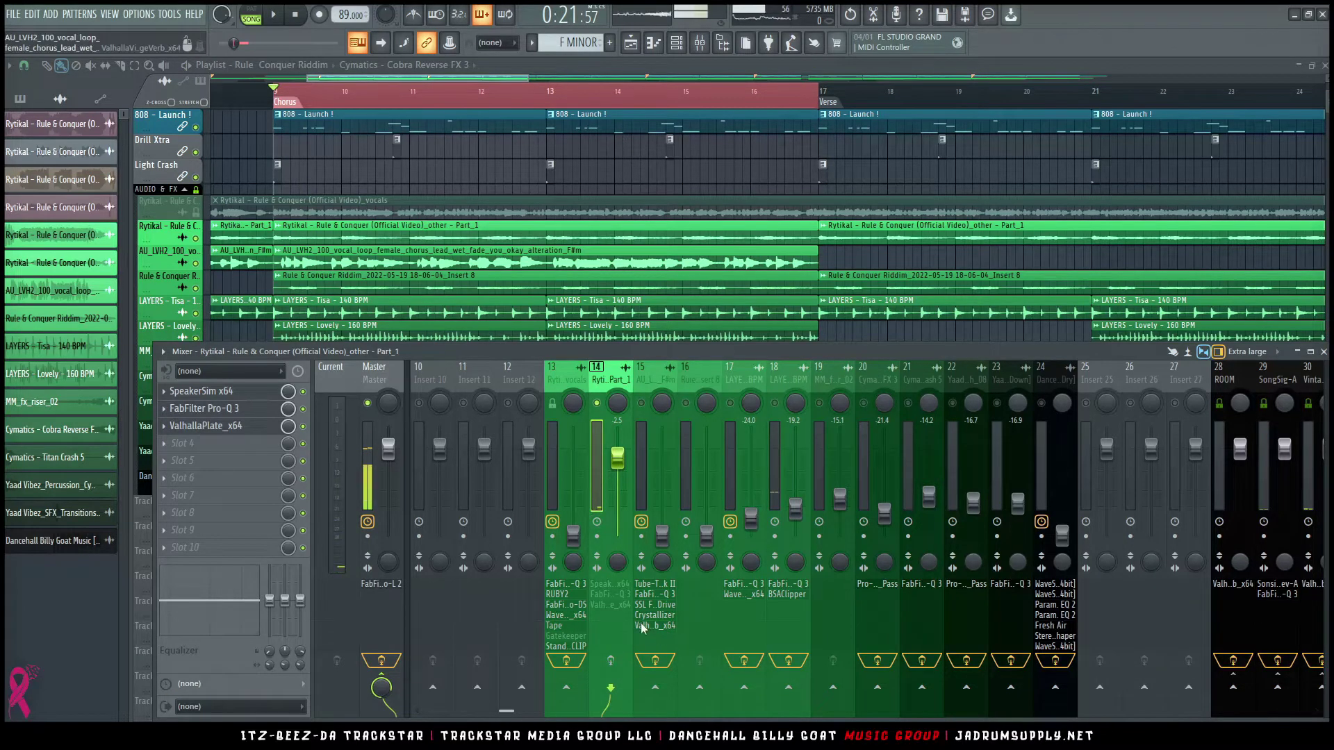
{"action": "key", "text": "space"}
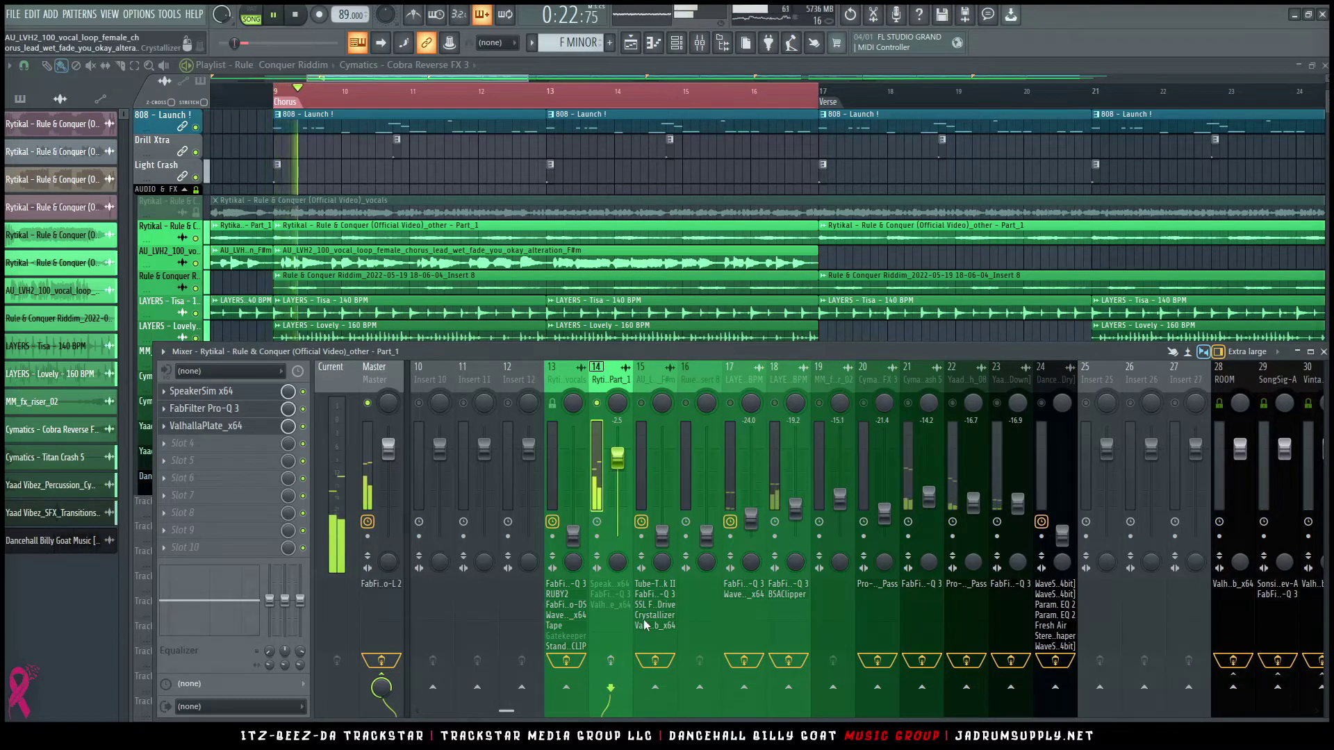
Step: Inspect the soloed track's level in the master FabFilter Pro-L 2 limiter during playback
{"action": "left_click", "coordinate": [368, 436]}
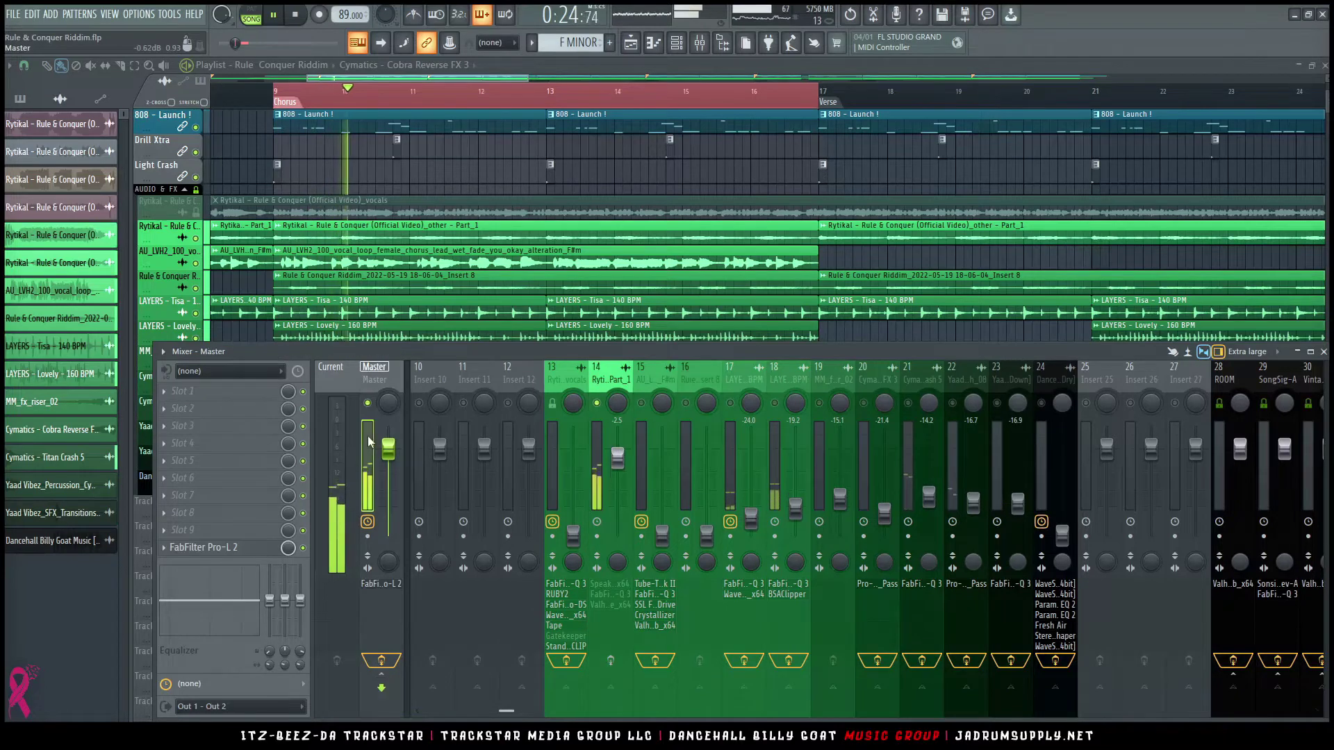
{"action": "left_click", "coordinate": [231, 548]}
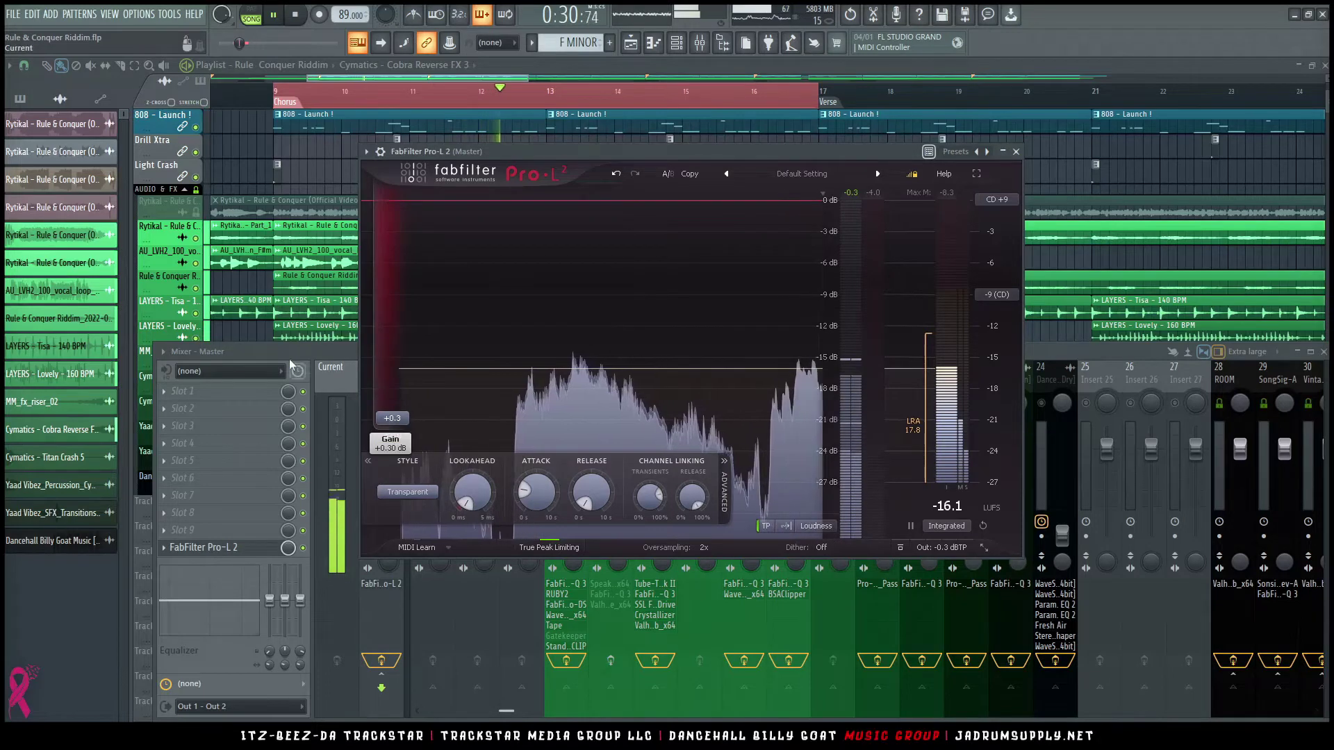
{"action": "left_click", "coordinate": [448, 371]}
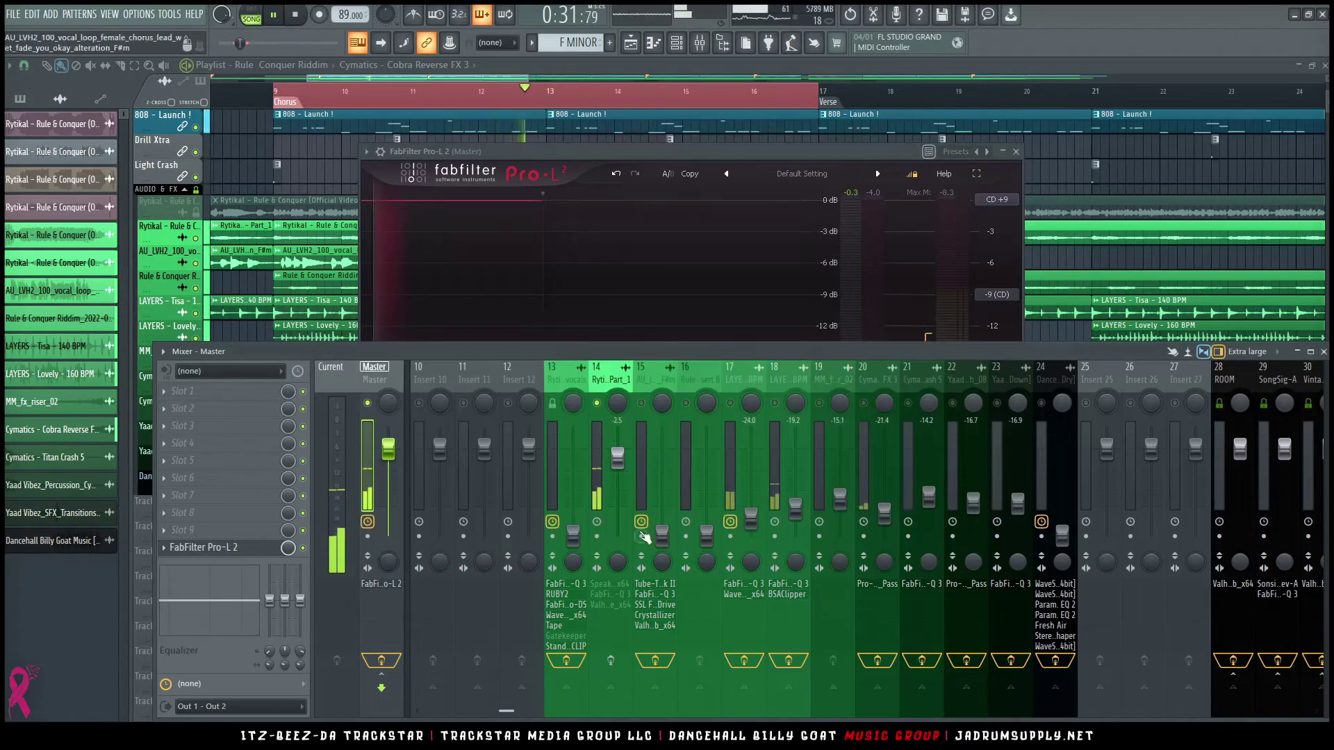
Step: Compare the chorus start with all tracks playing, then return the Rytikal other - Part_1 track to solo
{"action": "key", "text": "space"}
{"action": "right_click", "coordinate": [596, 403]}
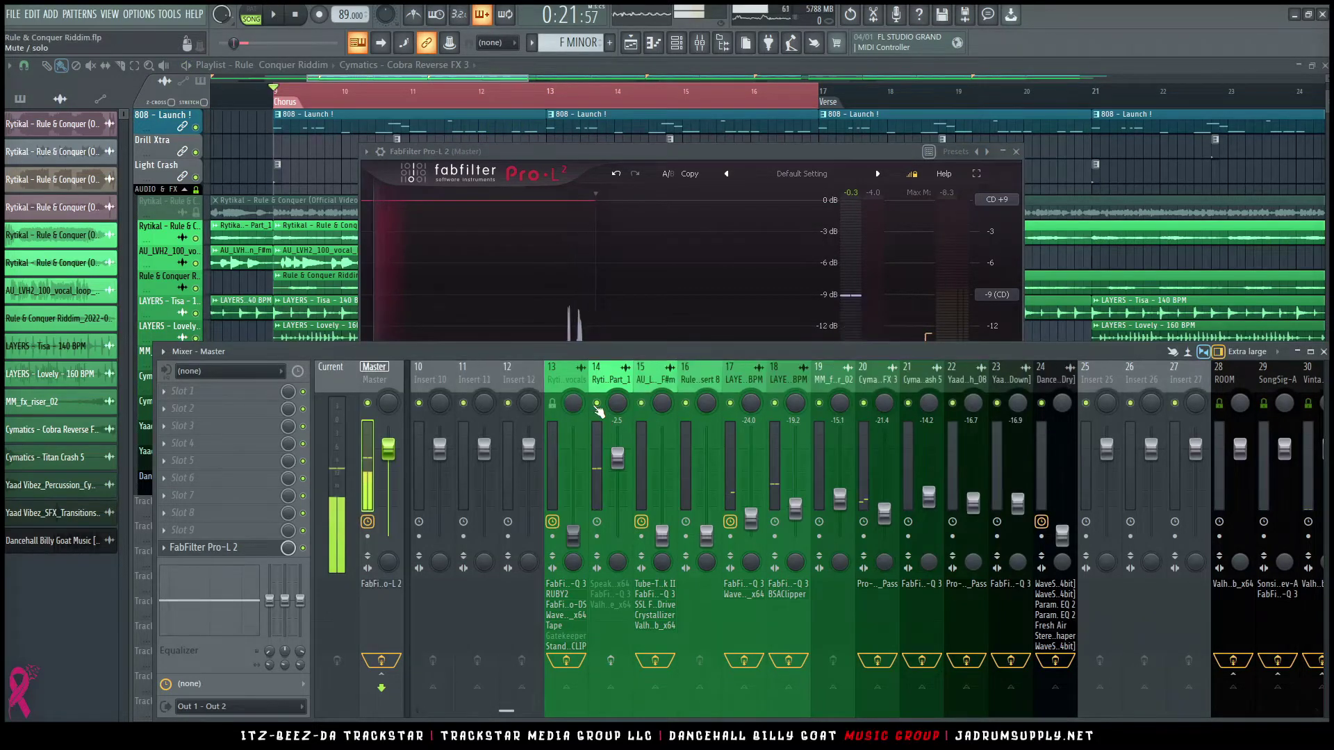
{"action": "key", "text": "space"}
{"action": "right_click", "coordinate": [596, 402]}
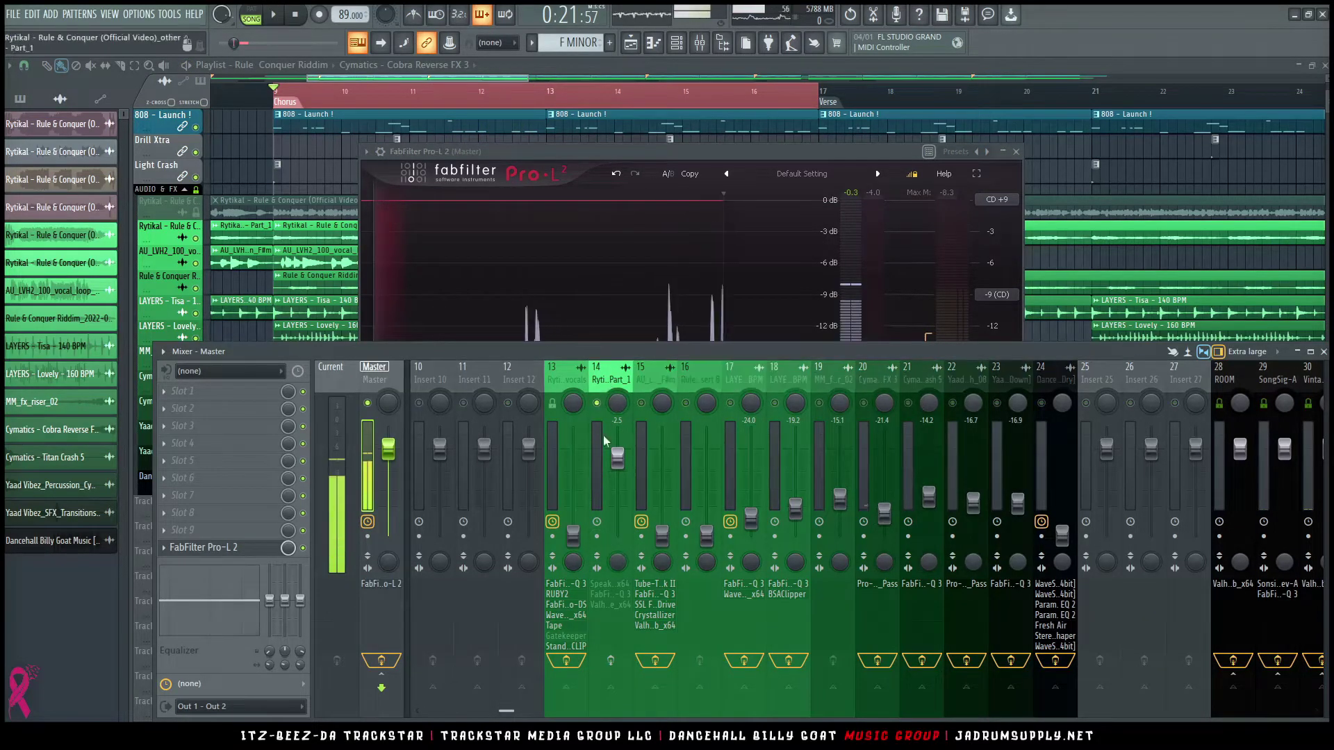
Step: Turn the track's effects back on with only SpeakerSim active, open SpeakerSim and play the chorus
{"action": "left_click", "coordinate": [606, 643]}
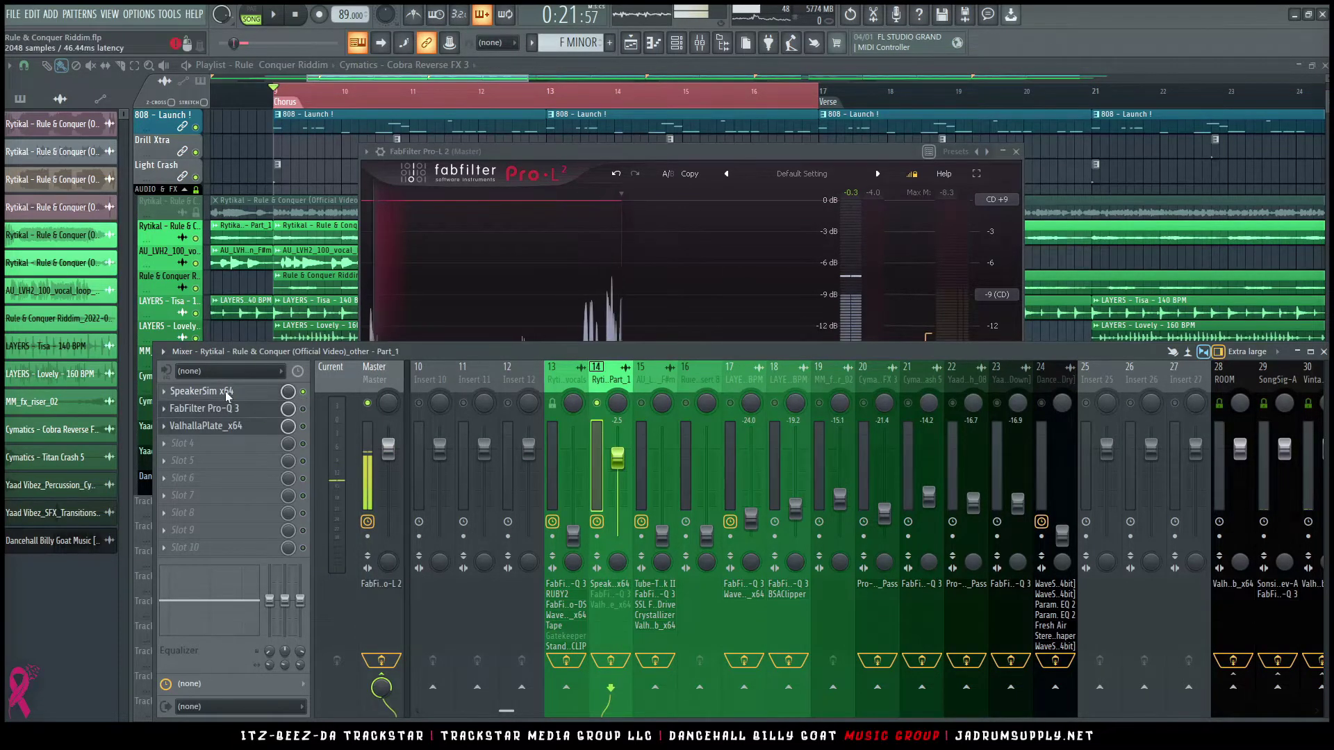
{"action": "left_click", "coordinate": [230, 393]}
{"action": "key", "text": "space"}
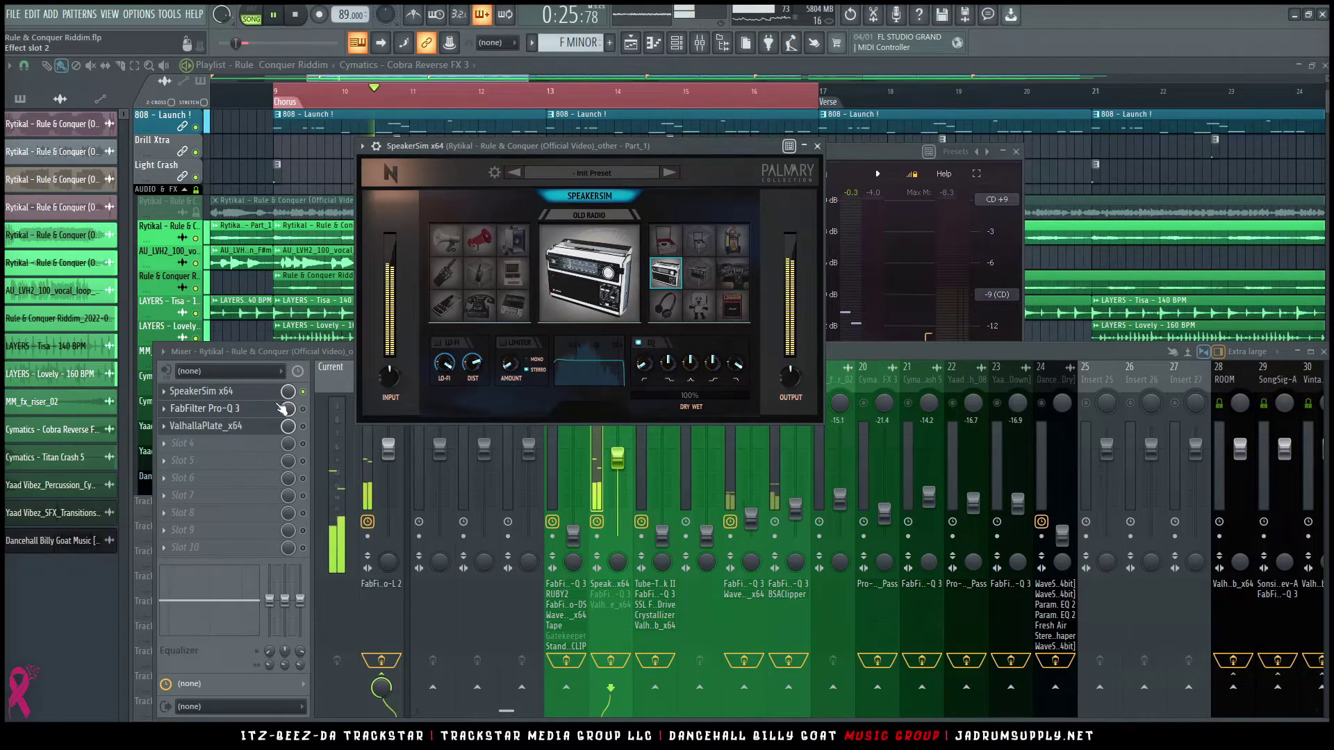
Step: Enable the track's FabFilter Pro-Q 3 and ValhallaPlate and open both to review their settings during playback
{"action": "left_click", "coordinate": [240, 409]}
{"action": "left_click", "coordinate": [259, 410]}
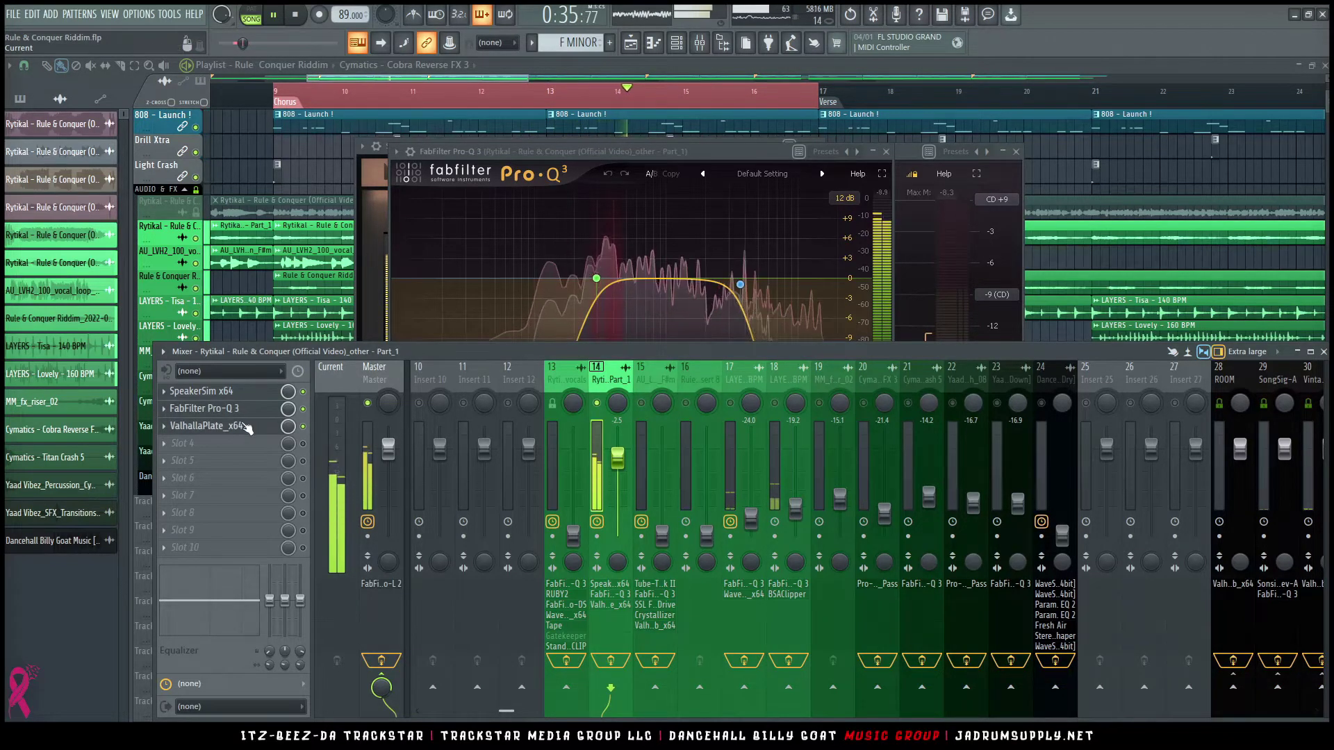
{"action": "left_click", "coordinate": [206, 426]}
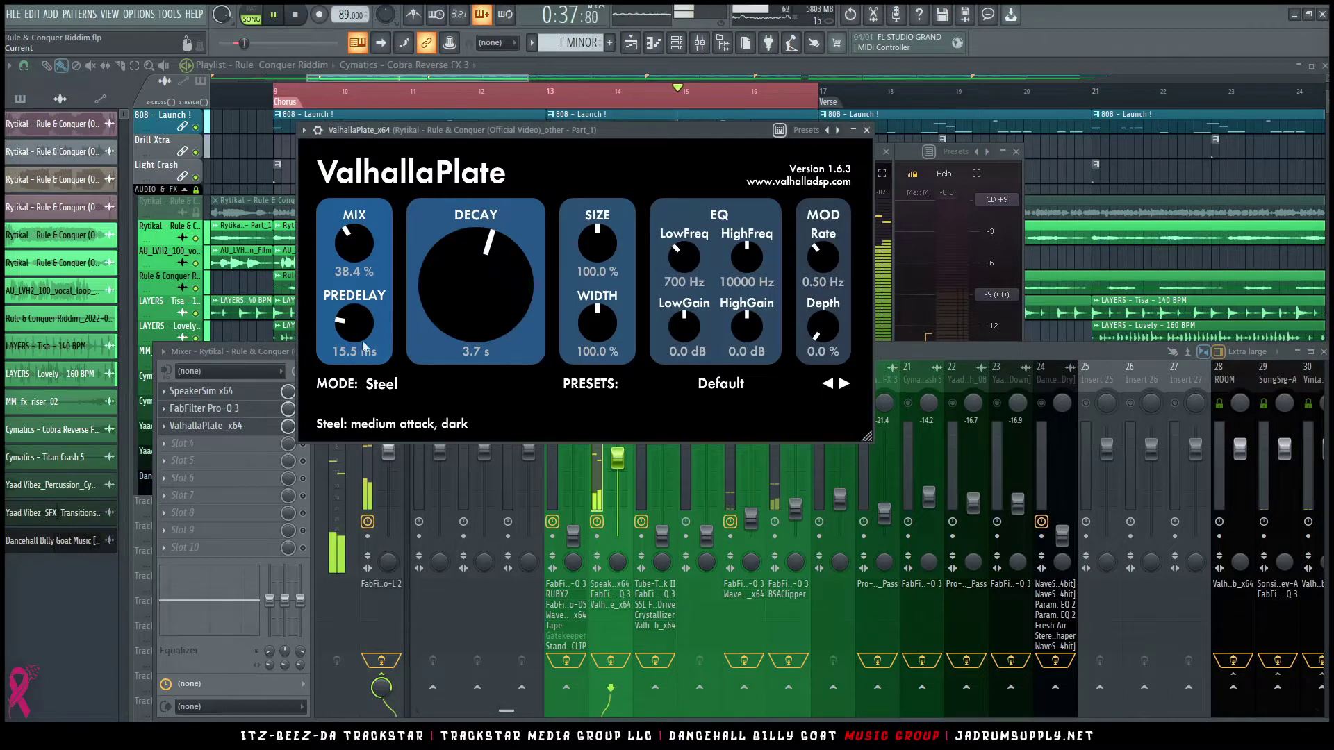
Step: Lower the Rytikal other - Part_1 track to about -17.7 dB and bring all tracks back into the mix
{"action": "left_click_drag", "start_coordinate": [624, 464], "coordinate": [624, 487]}
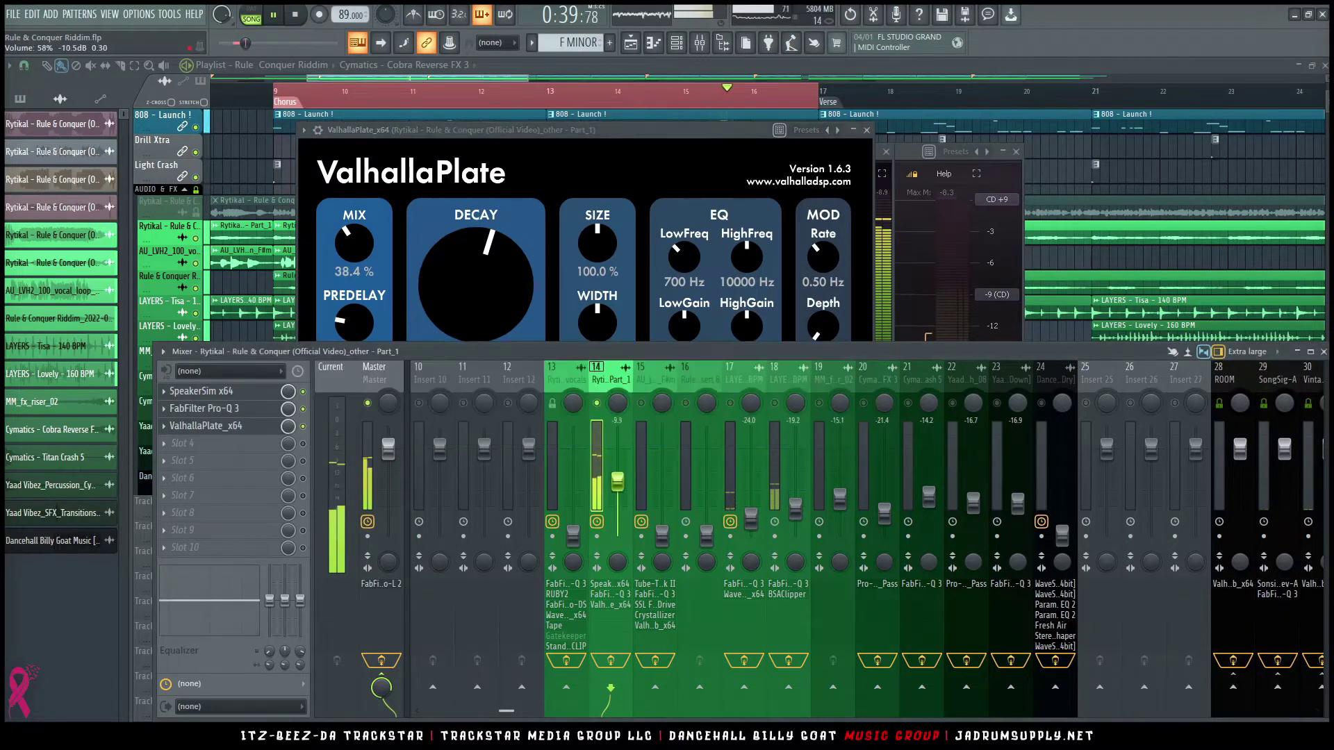
{"action": "right_click", "coordinate": [599, 404]}
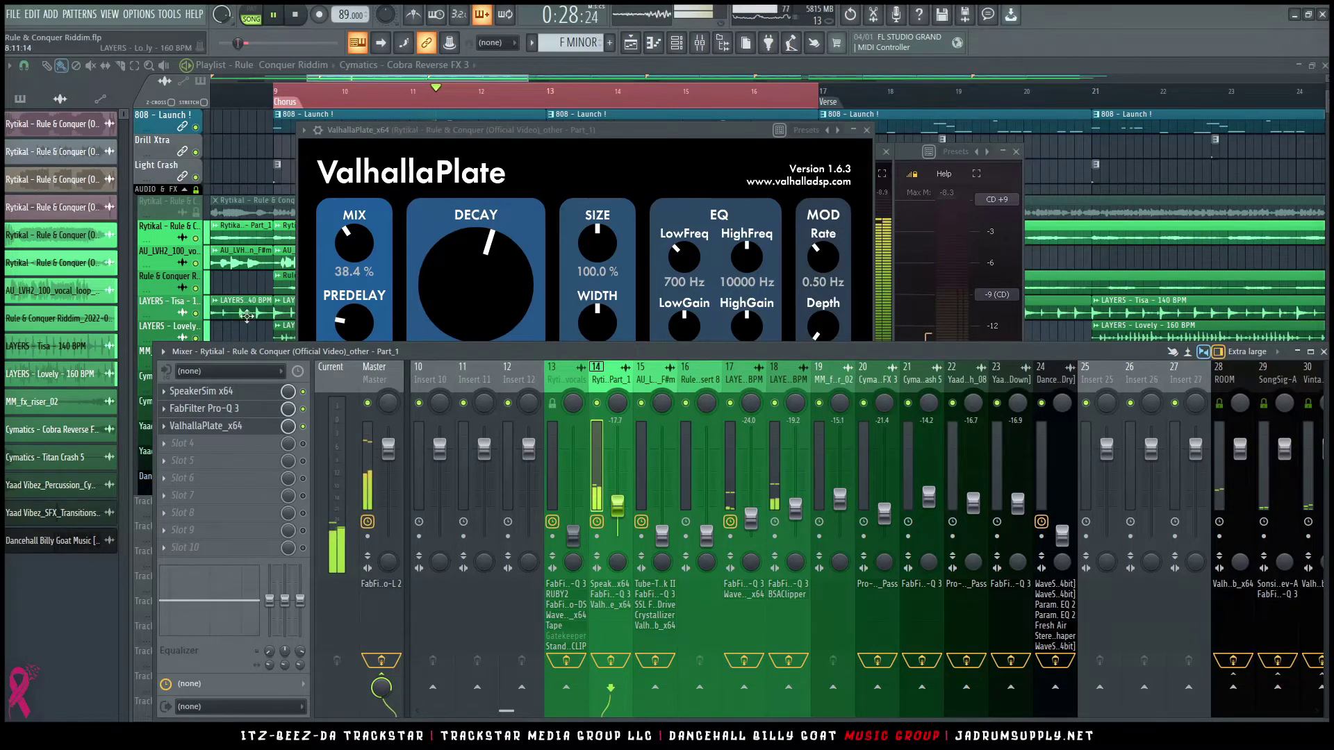
Step: Clear the chorus time selection in the playlist and restart playback from the song's intro
{"action": "right_click", "coordinate": [256, 285]}
{"action": "key", "text": "ctrl+d"}
{"action": "right_click", "coordinate": [257, 282], "text": "ctrl"}
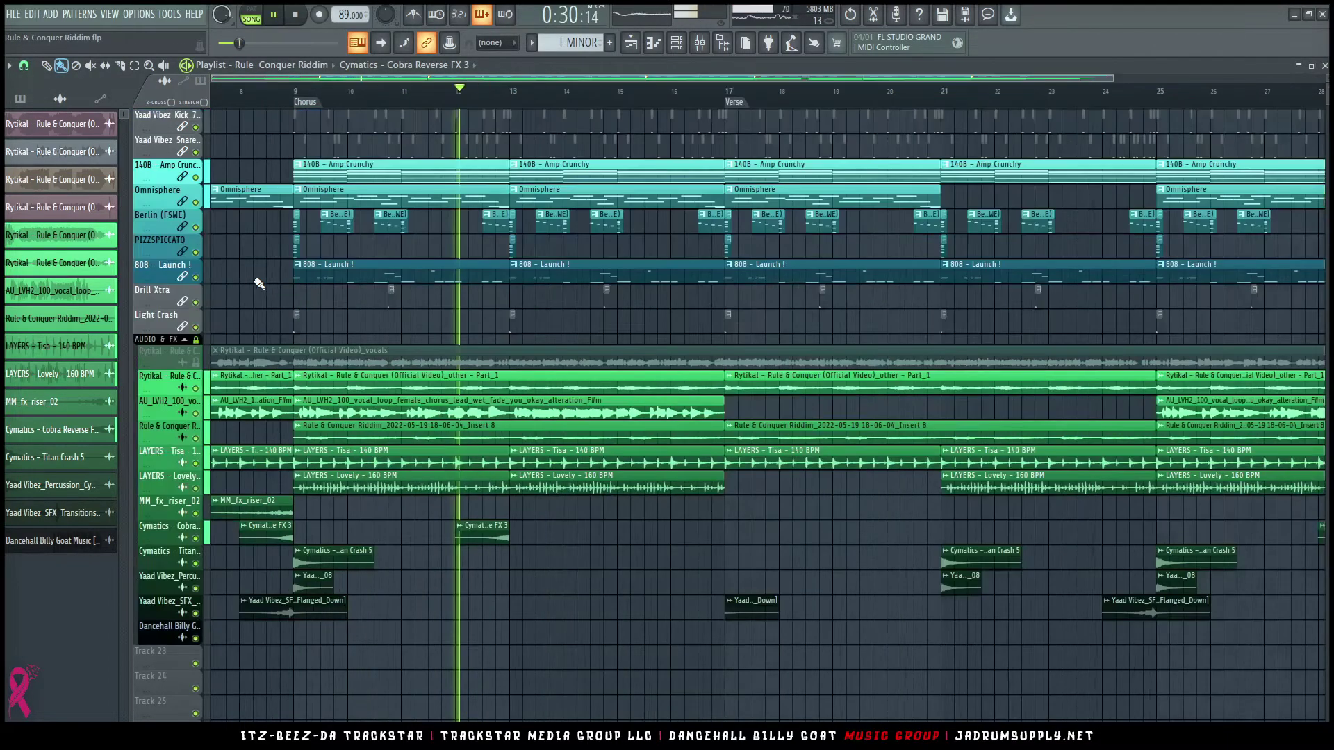
{"action": "key", "text": "space"}
{"action": "key", "text": "space"}
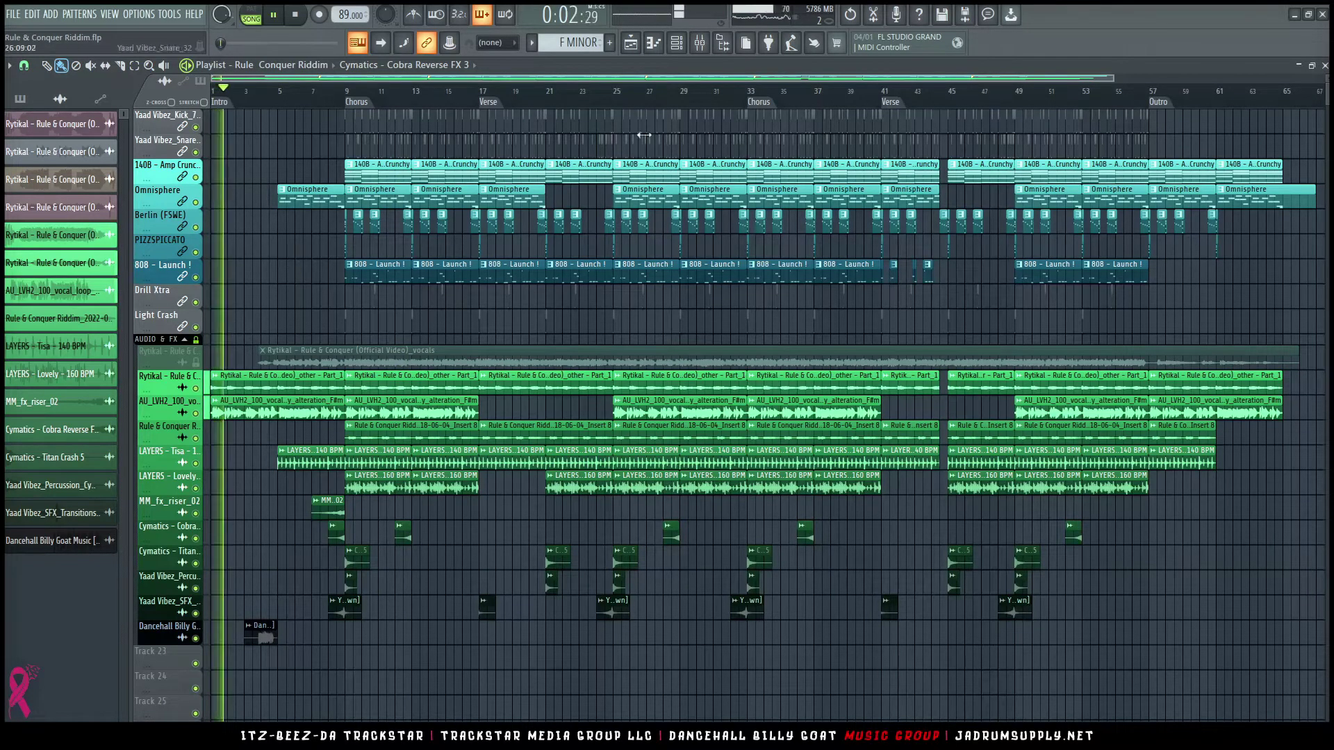
Step: During intro playback, raise the AU_LVH2_100 vocal loop track to -18.9 dB and set the Rytikal other - Part_1 track to -17.5 dB
{"action": "left_click", "coordinate": [699, 42]}
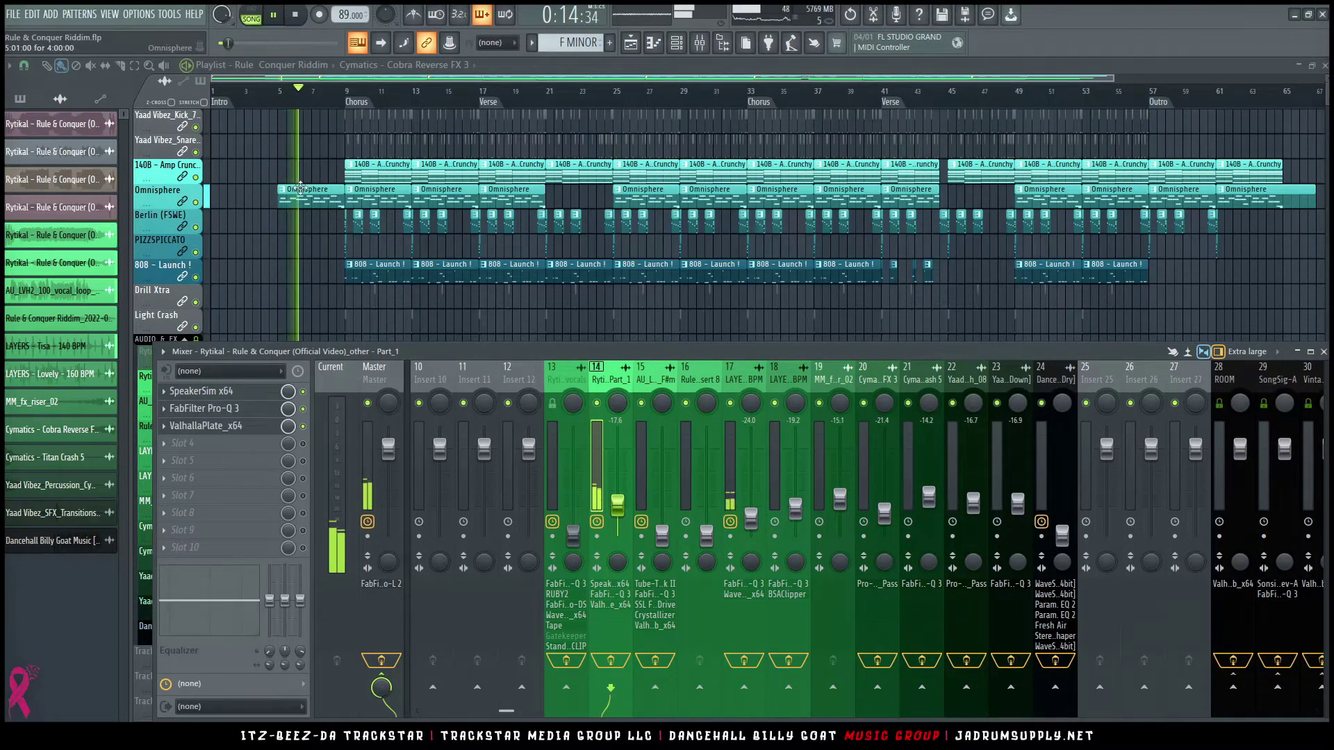
{"action": "scroll", "coordinate": [608, 375], "scroll_direction": "up", "scroll_amount": 5}
{"action": "key", "text": "space"}
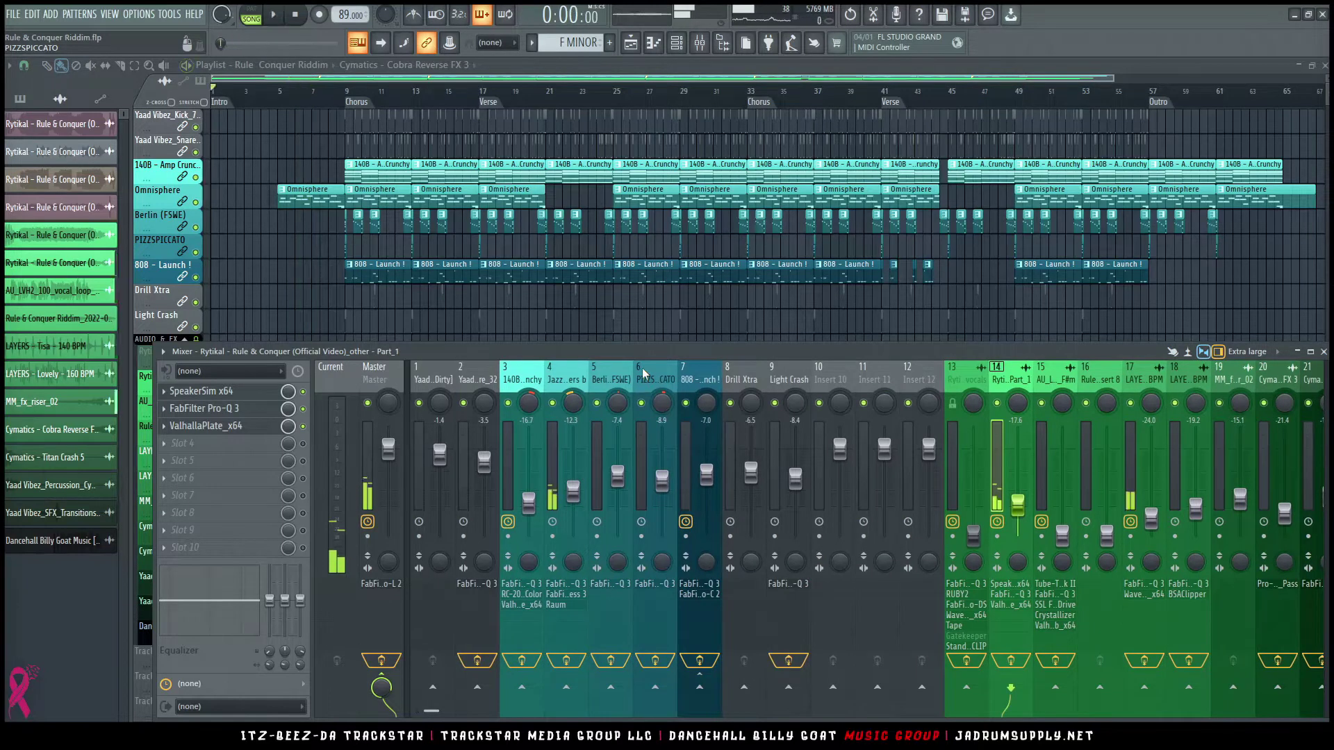
{"action": "scroll", "coordinate": [846, 336], "scroll_direction": "down", "scroll_amount": 7}
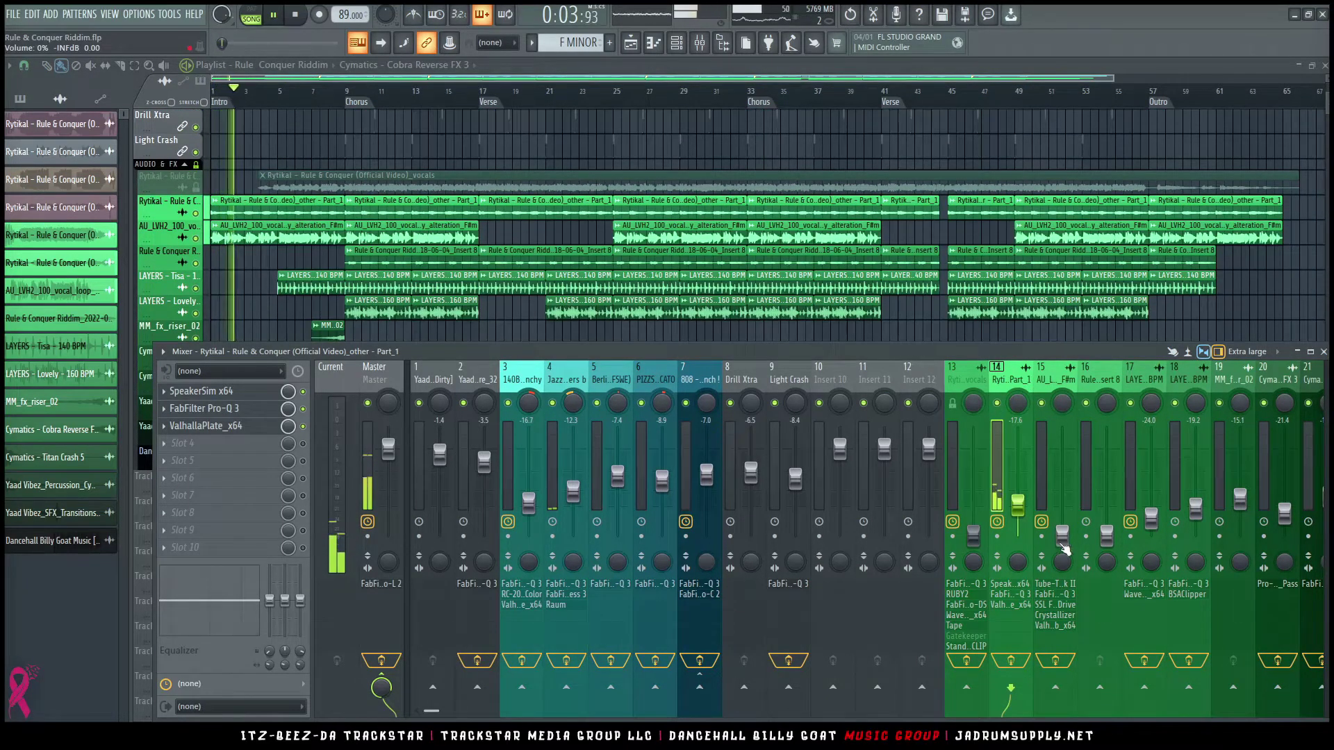
{"action": "left_click_drag", "start_coordinate": [1064, 544], "coordinate": [1064, 520]}
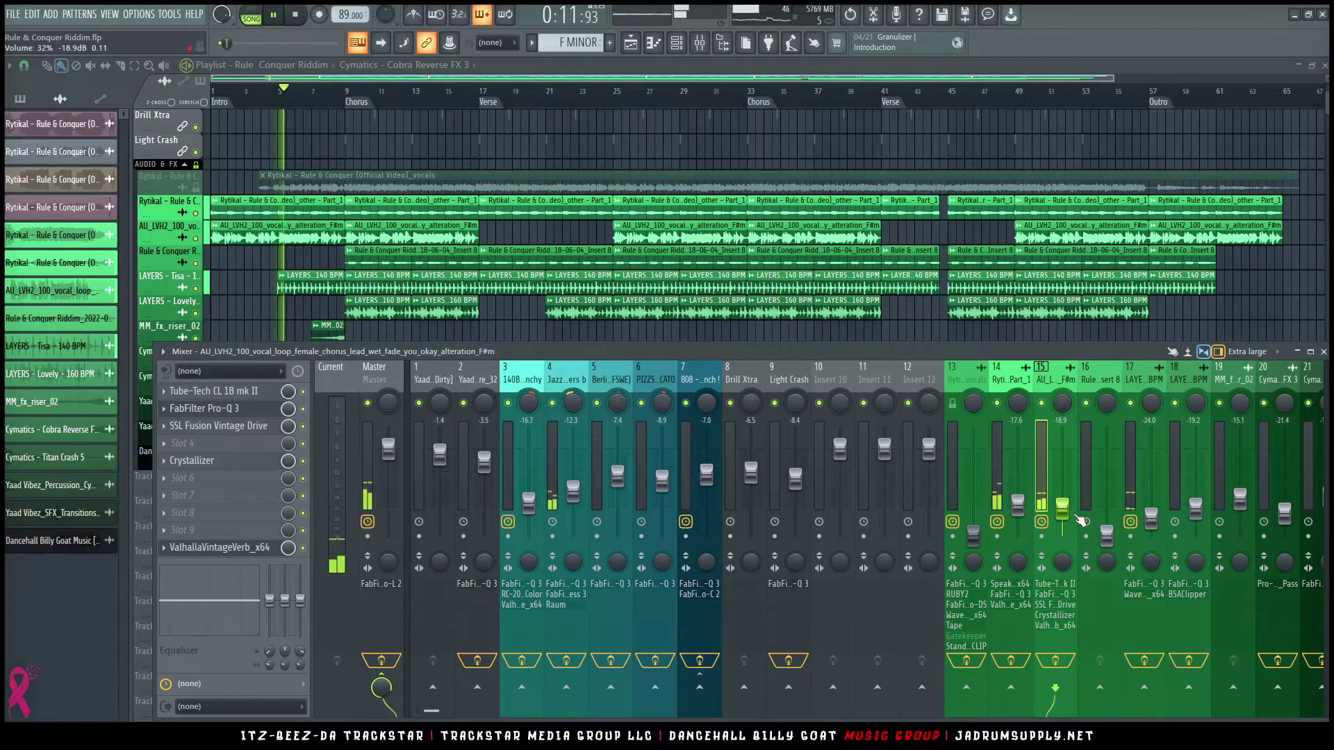
{"action": "left_click", "coordinate": [1018, 507]}
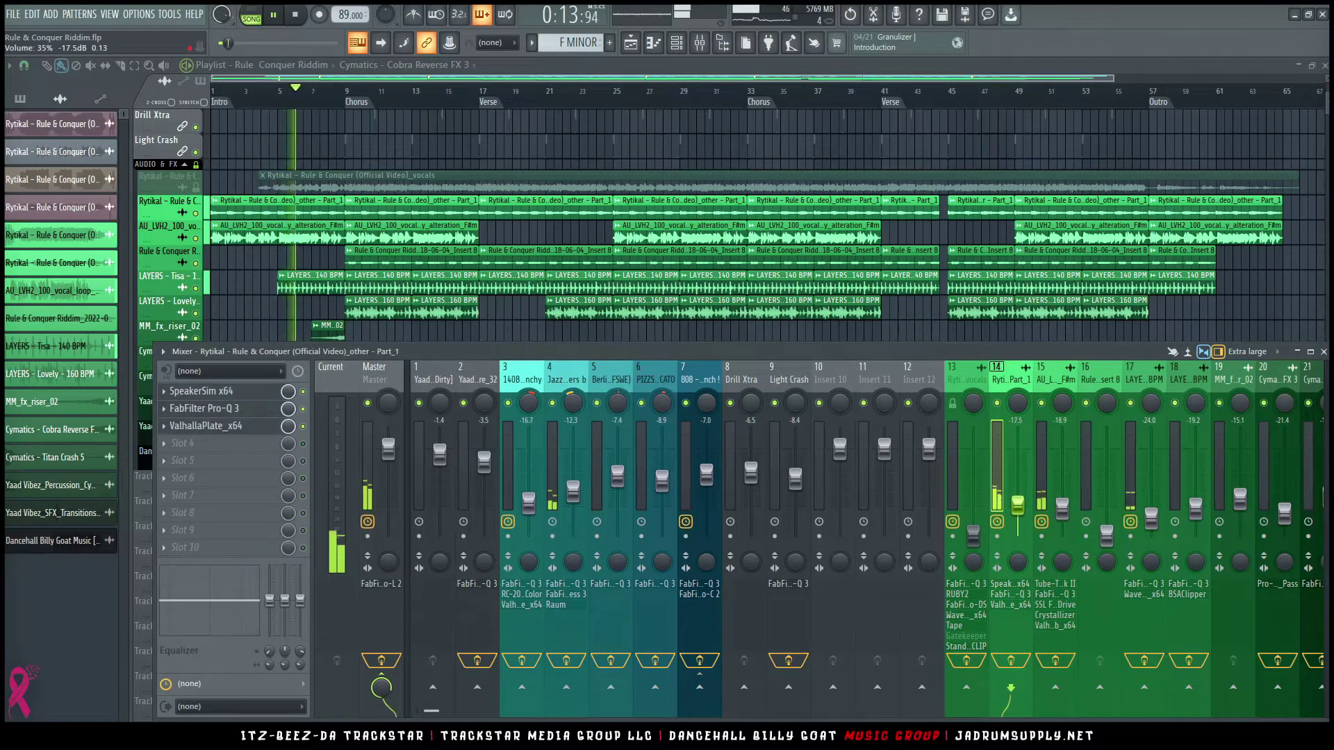
Step: Compare the AU_LVH2_100 vocal loop with and without its effects, then set it to -19.2 dB and Rytikal other - Part_1 to -17.0 dB
{"action": "left_click", "coordinate": [1063, 509]}
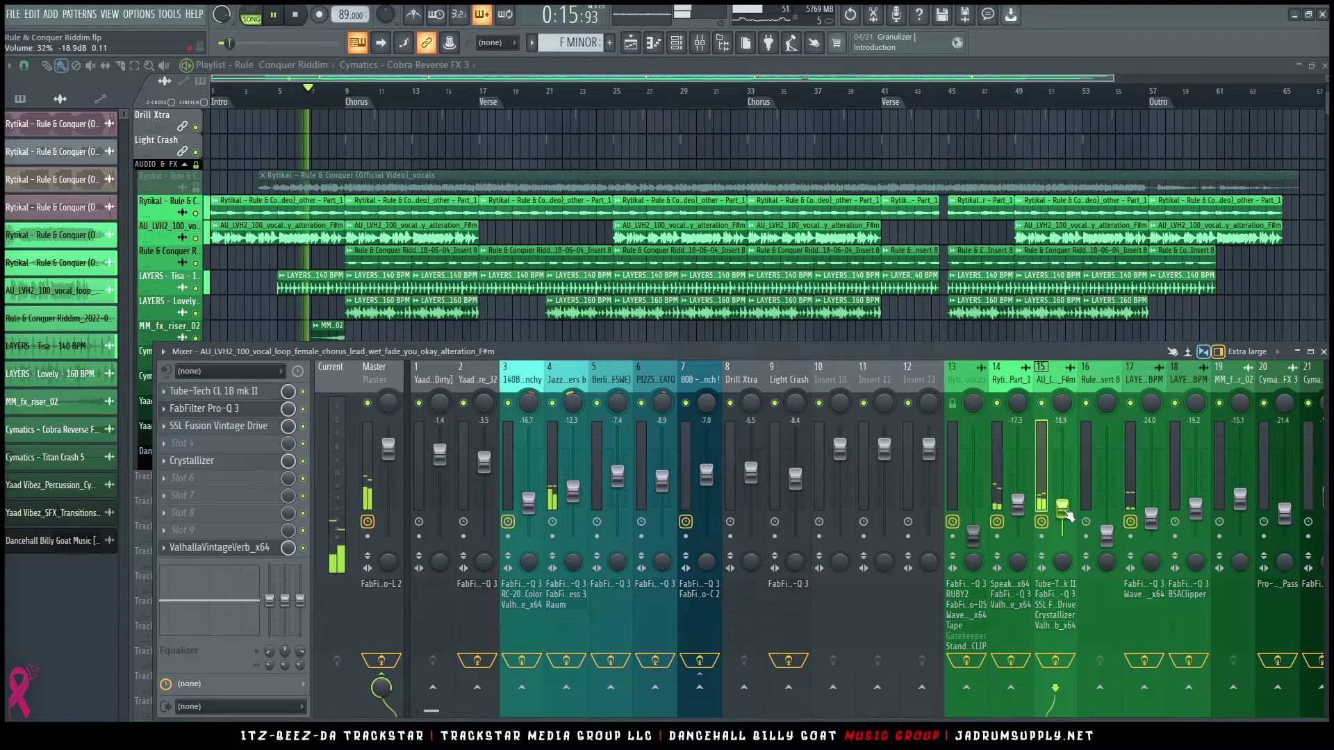
{"action": "left_click", "coordinate": [1057, 661]}
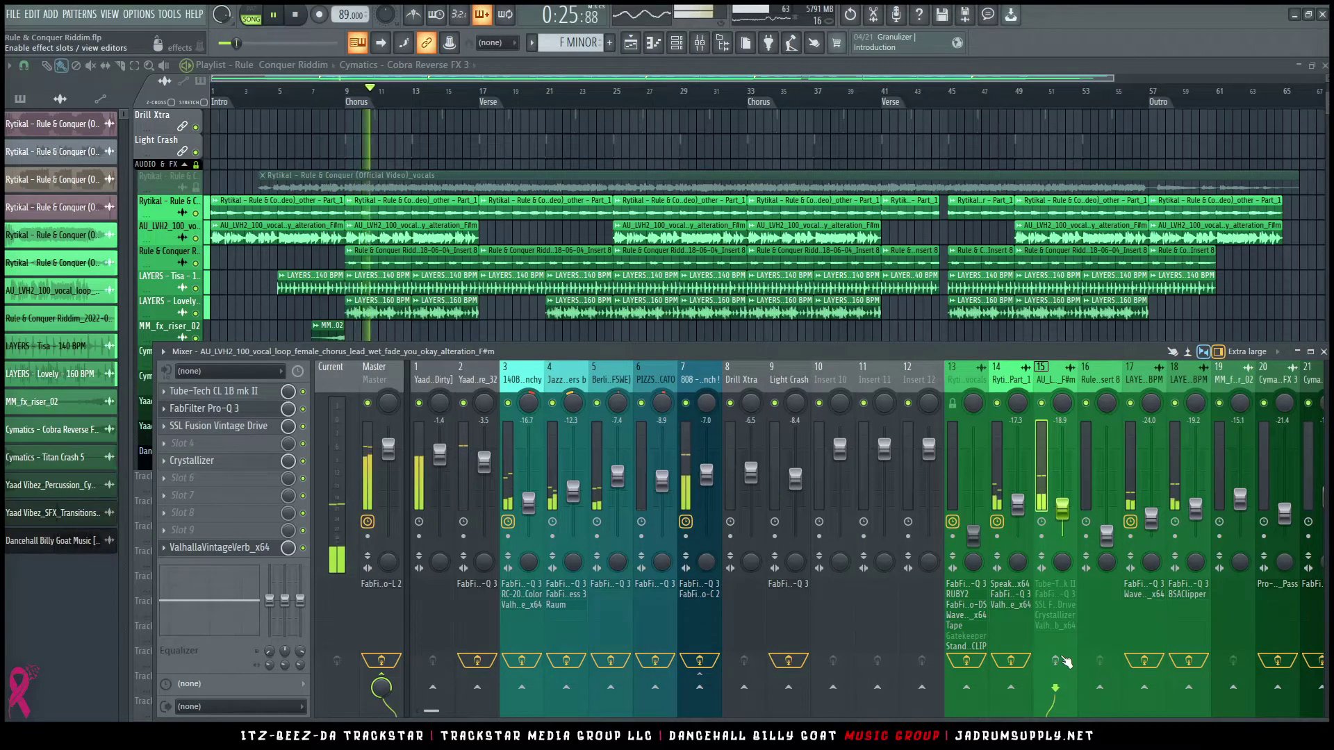
{"action": "left_click", "coordinate": [1063, 660]}
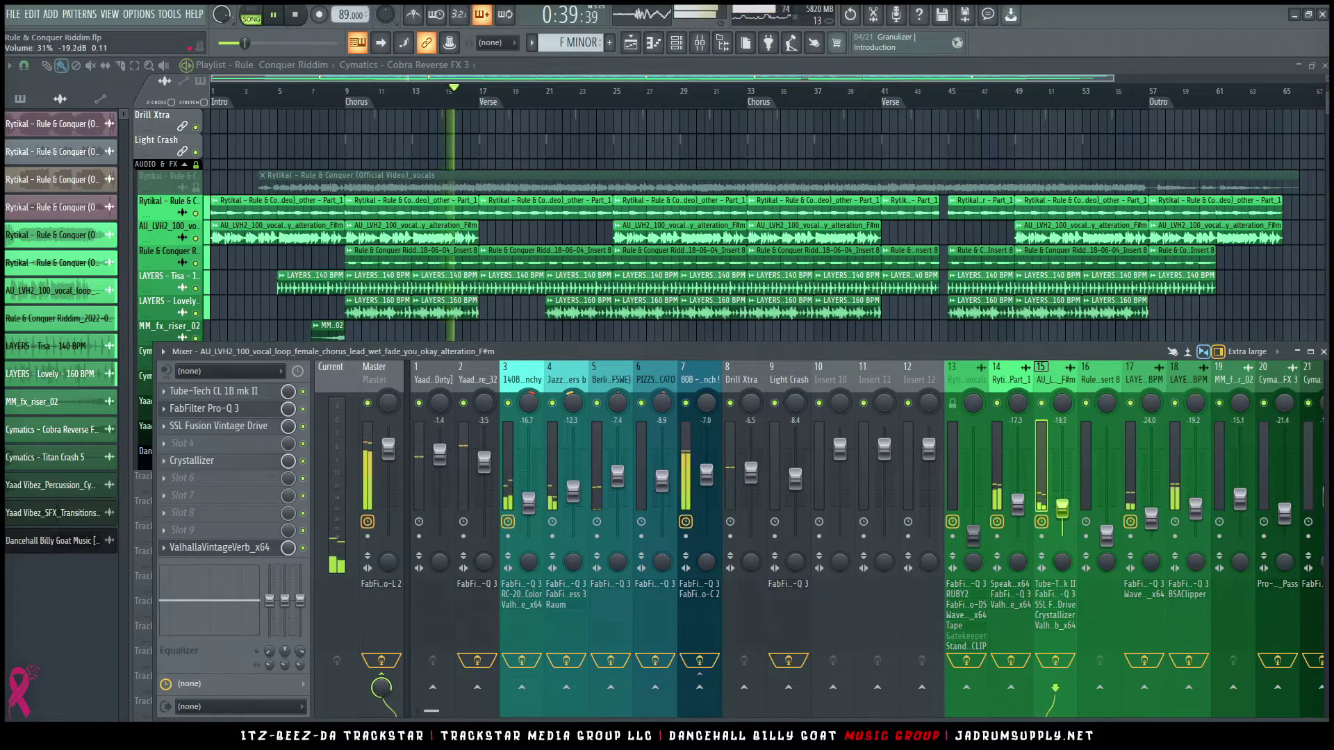
{"action": "left_click", "coordinate": [1017, 503]}
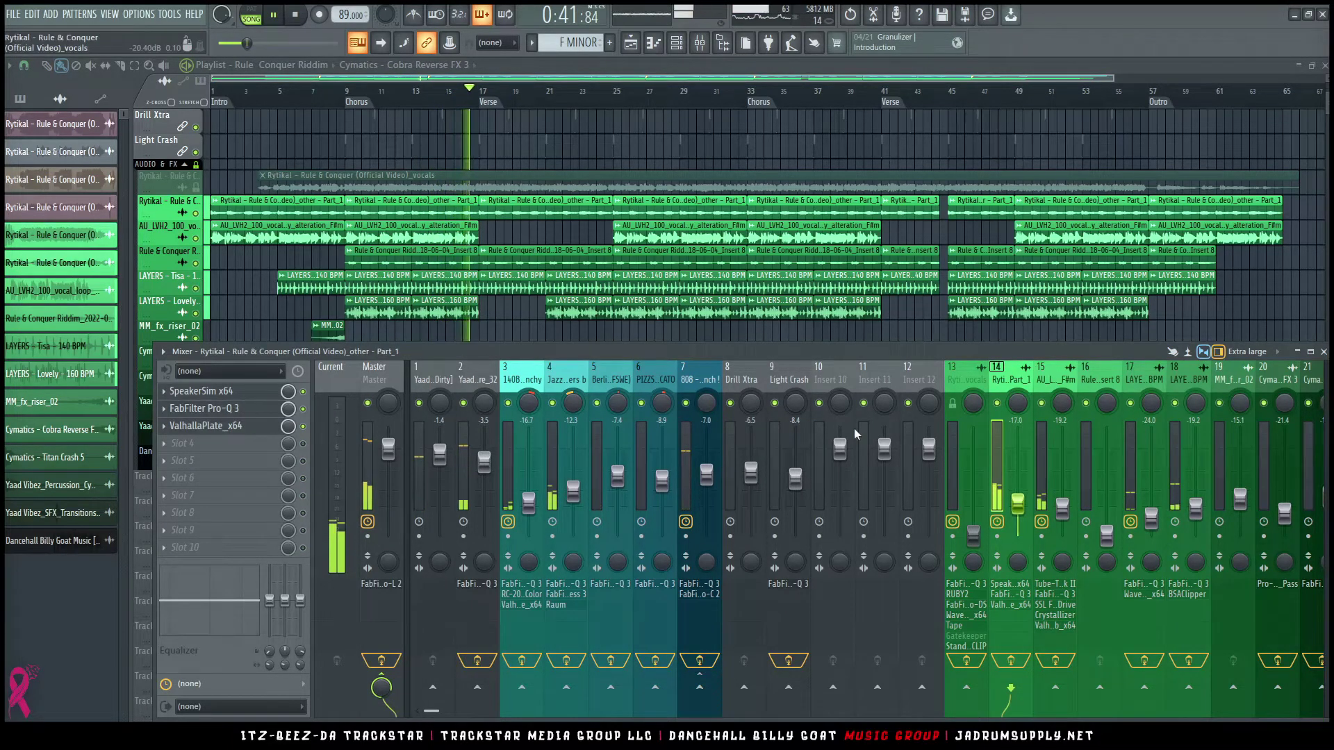
Step: Play from the chorus start and raise the Rule & Conquer Riddim Insert 8 track to -10.9 dB, listening to it soloed
{"action": "scroll", "coordinate": [770, 374], "scroll_direction": "right", "scroll_amount": 9}
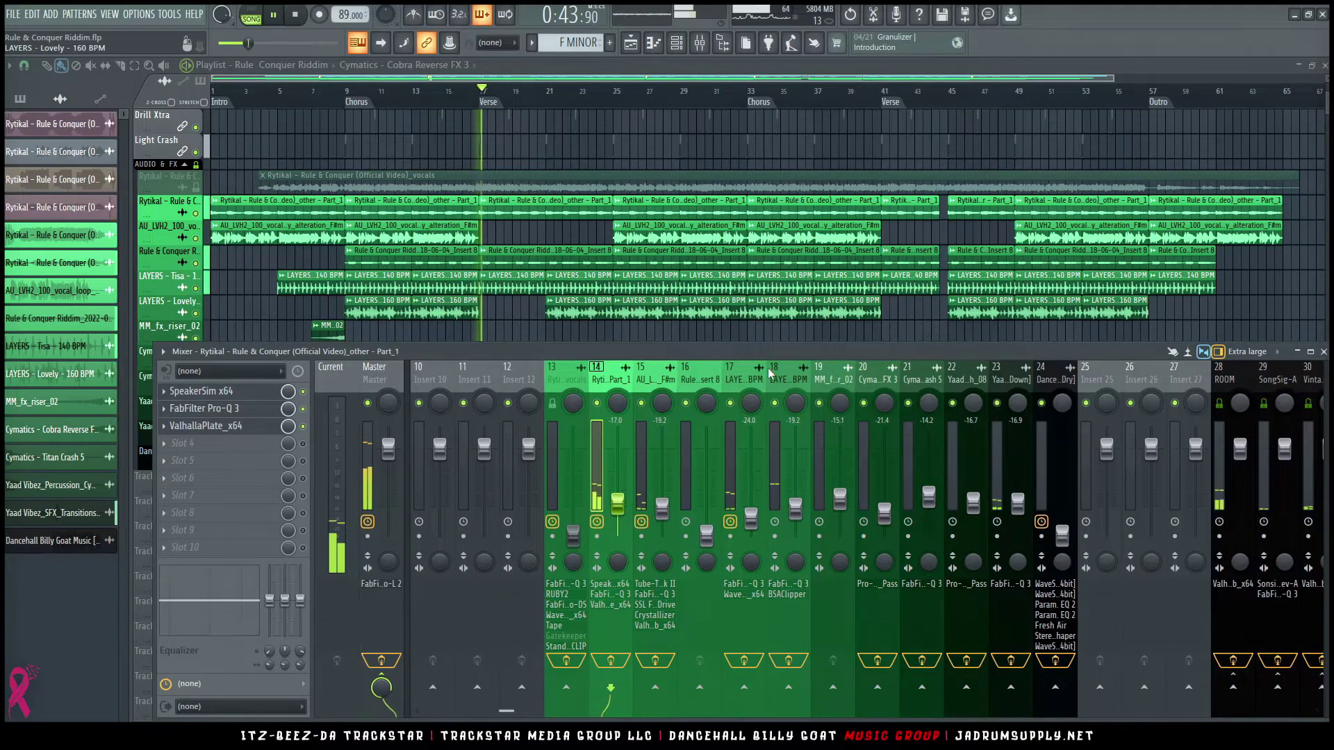
{"action": "scroll", "coordinate": [768, 374], "scroll_direction": "left", "scroll_amount": 9}
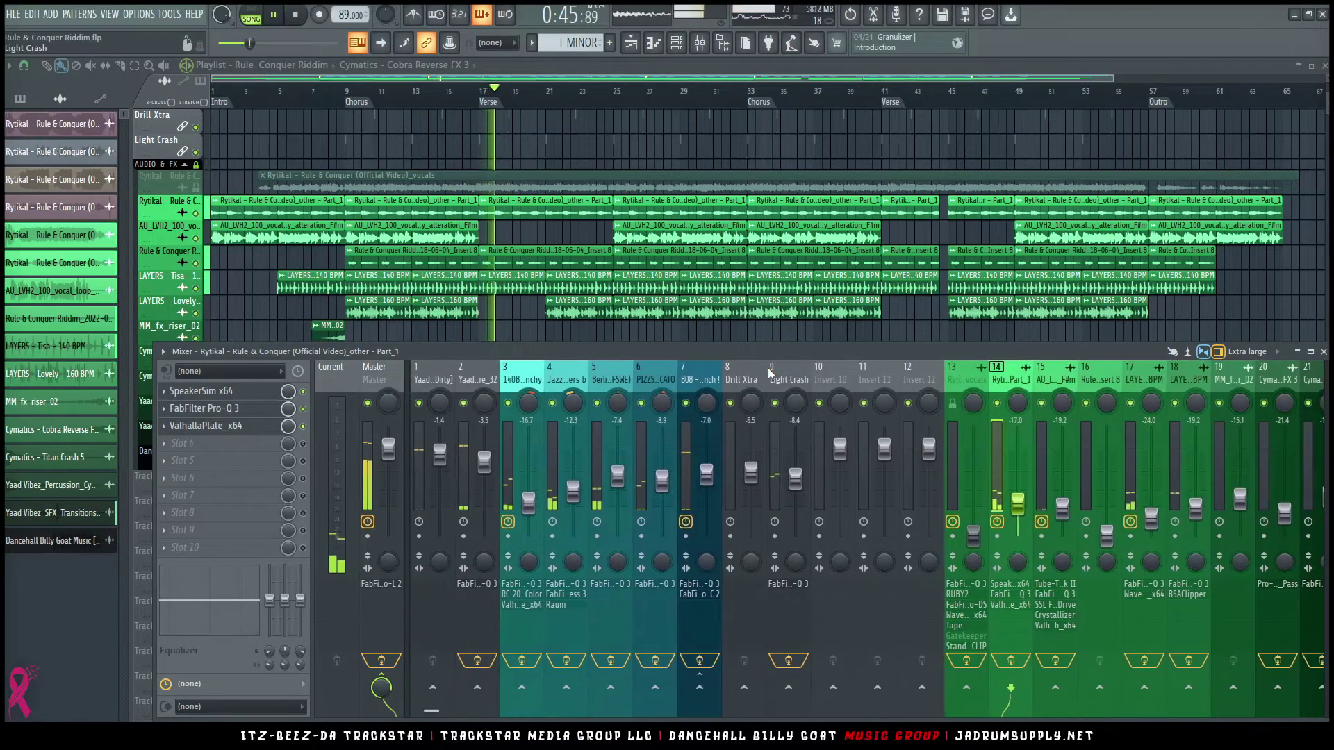
{"action": "scroll", "coordinate": [769, 374], "scroll_direction": "right", "scroll_amount": 9}
{"action": "scroll", "coordinate": [769, 368], "scroll_direction": "left", "scroll_amount": 9}
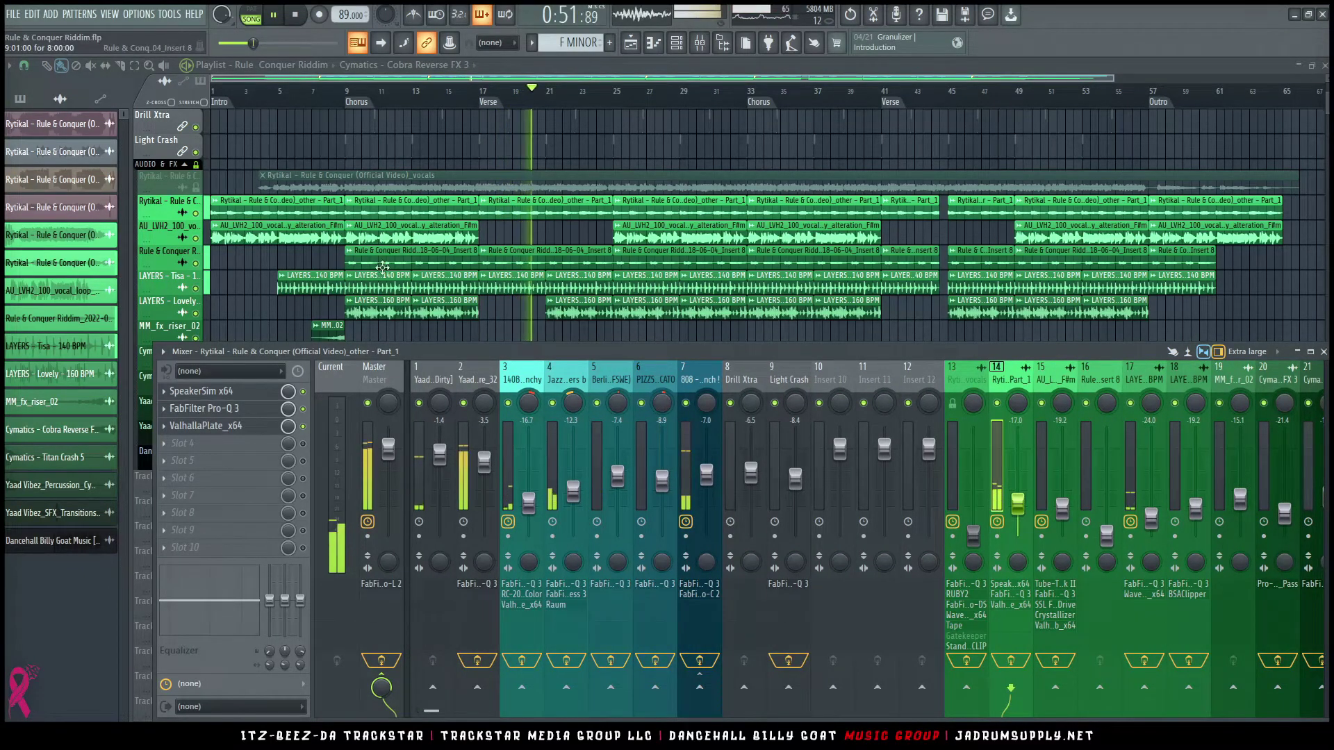
{"action": "left_click", "coordinate": [349, 93]}
{"action": "left_click", "coordinate": [701, 45]}
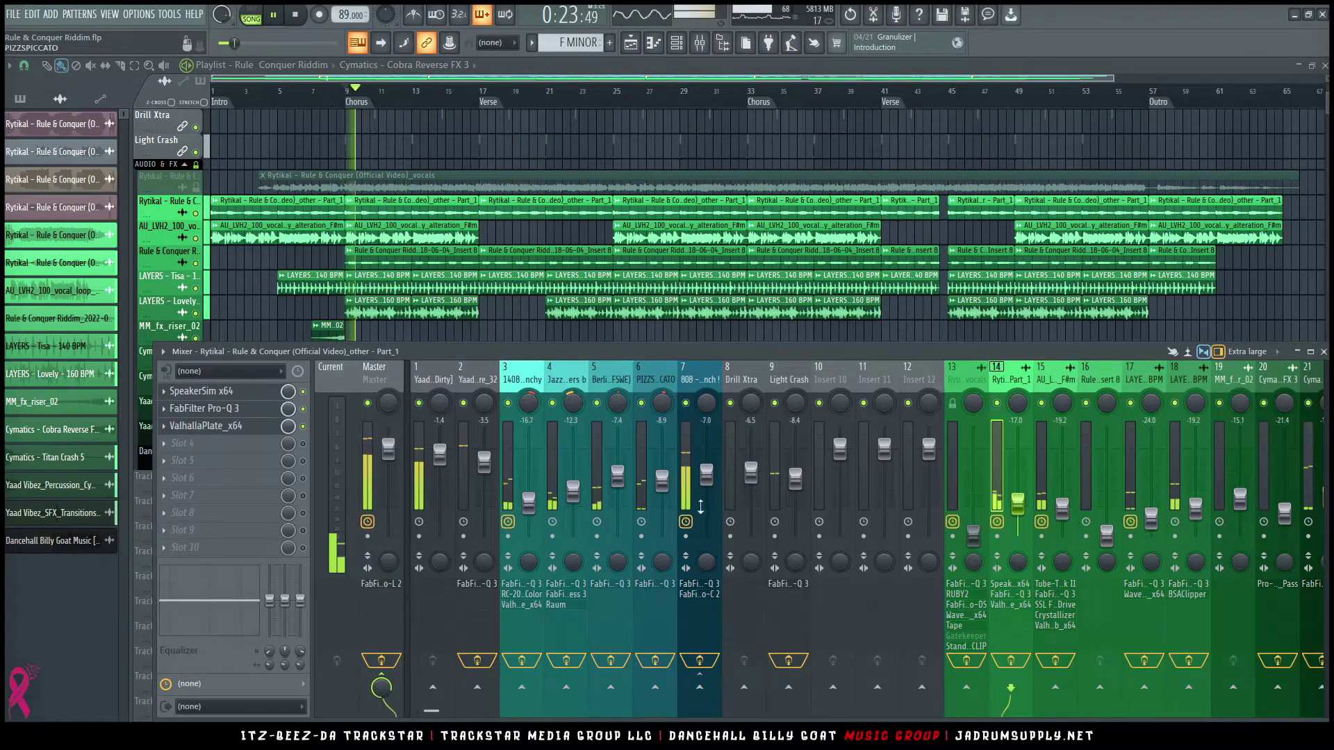
{"action": "left_click_drag", "start_coordinate": [1106, 533], "coordinate": [1106, 512]}
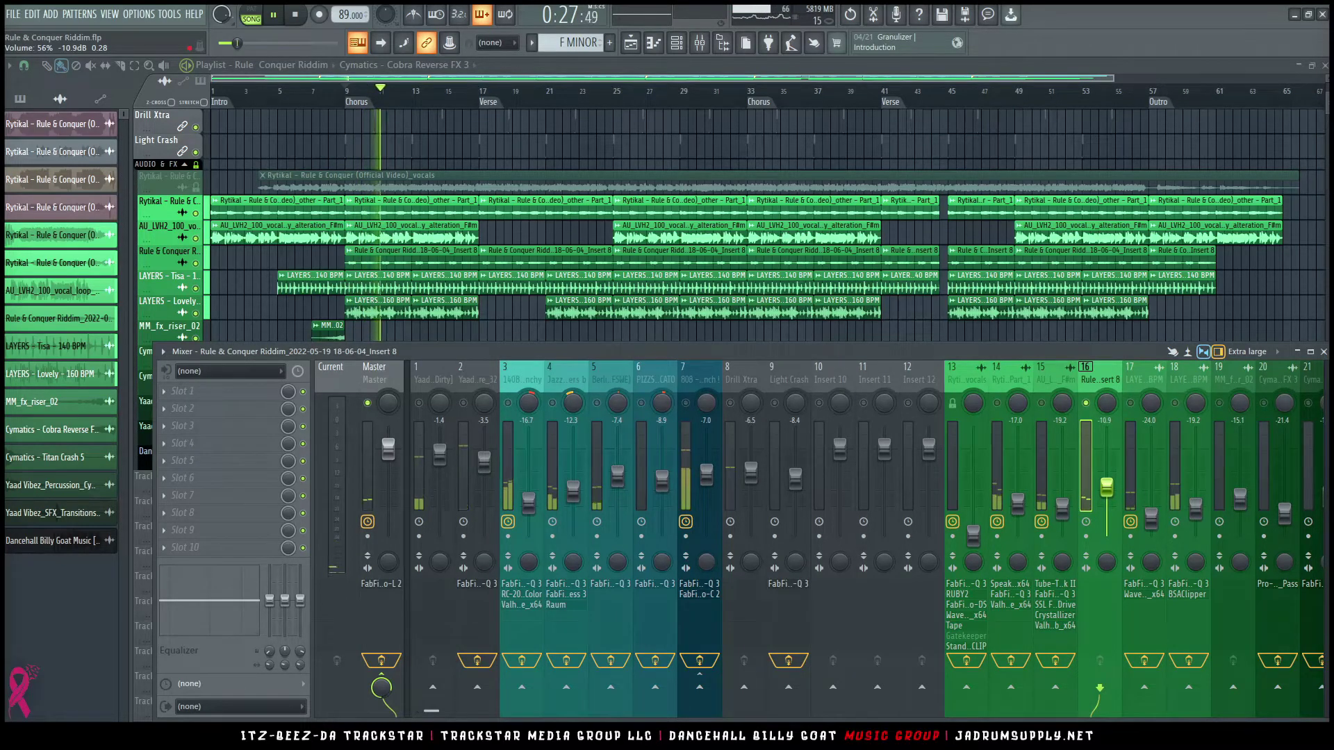
{"action": "key", "text": "space"}
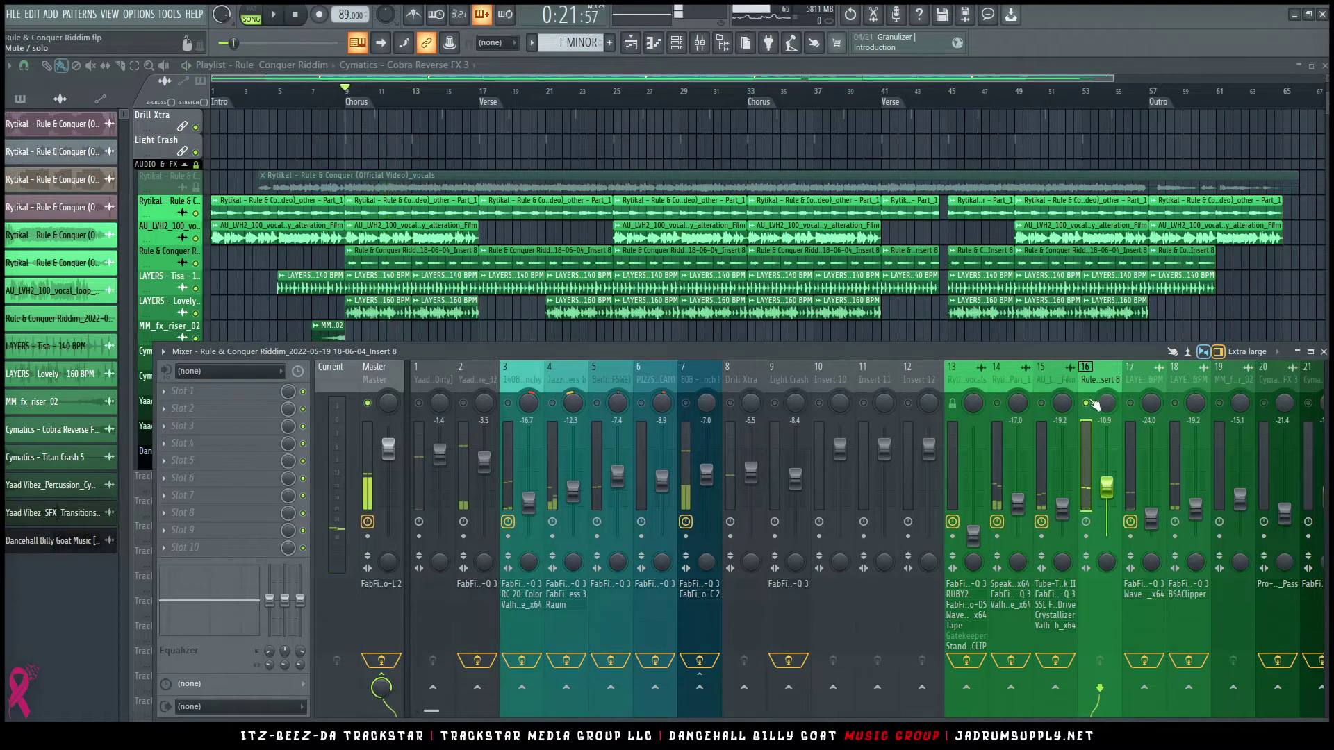
Step: Compare the Insert 8 track in the full mix and in solo while raising its level to about -8.1 dB
{"action": "right_click", "coordinate": [1087, 404]}
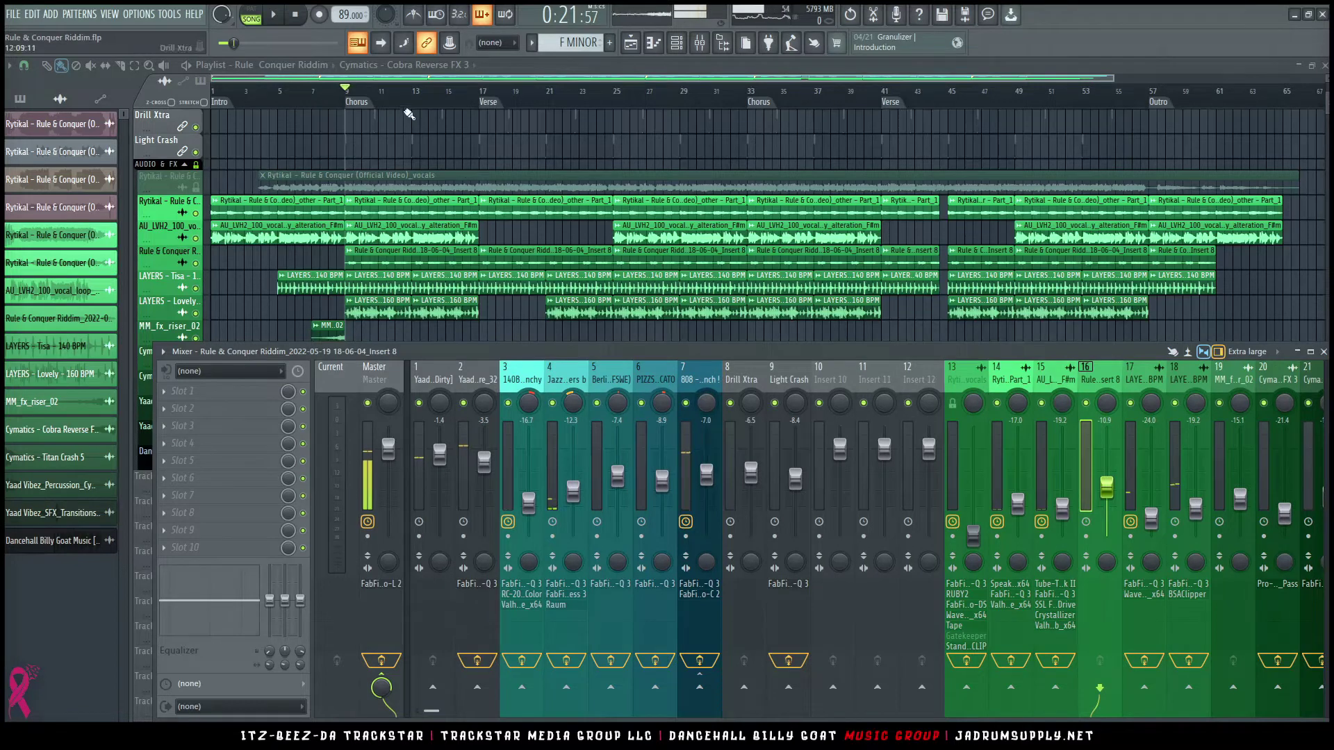
{"action": "key", "text": "space"}
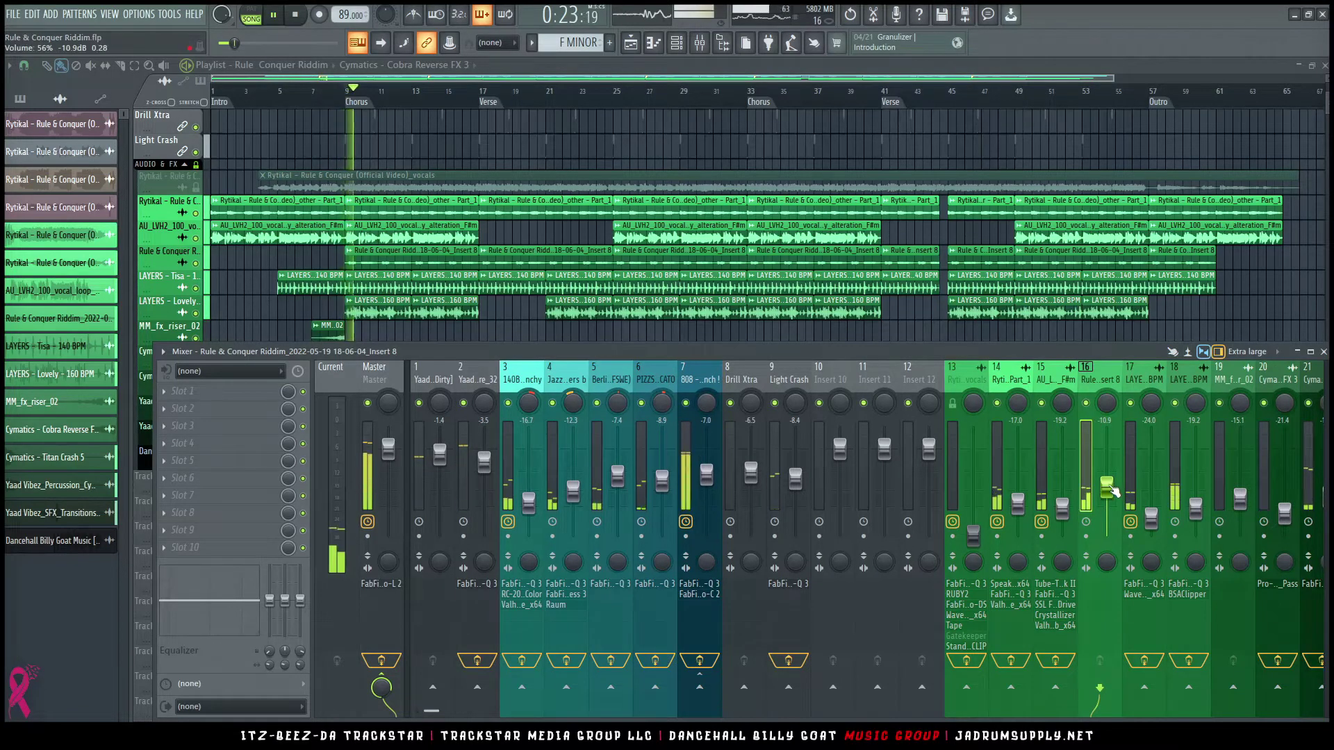
{"action": "key", "text": "space"}
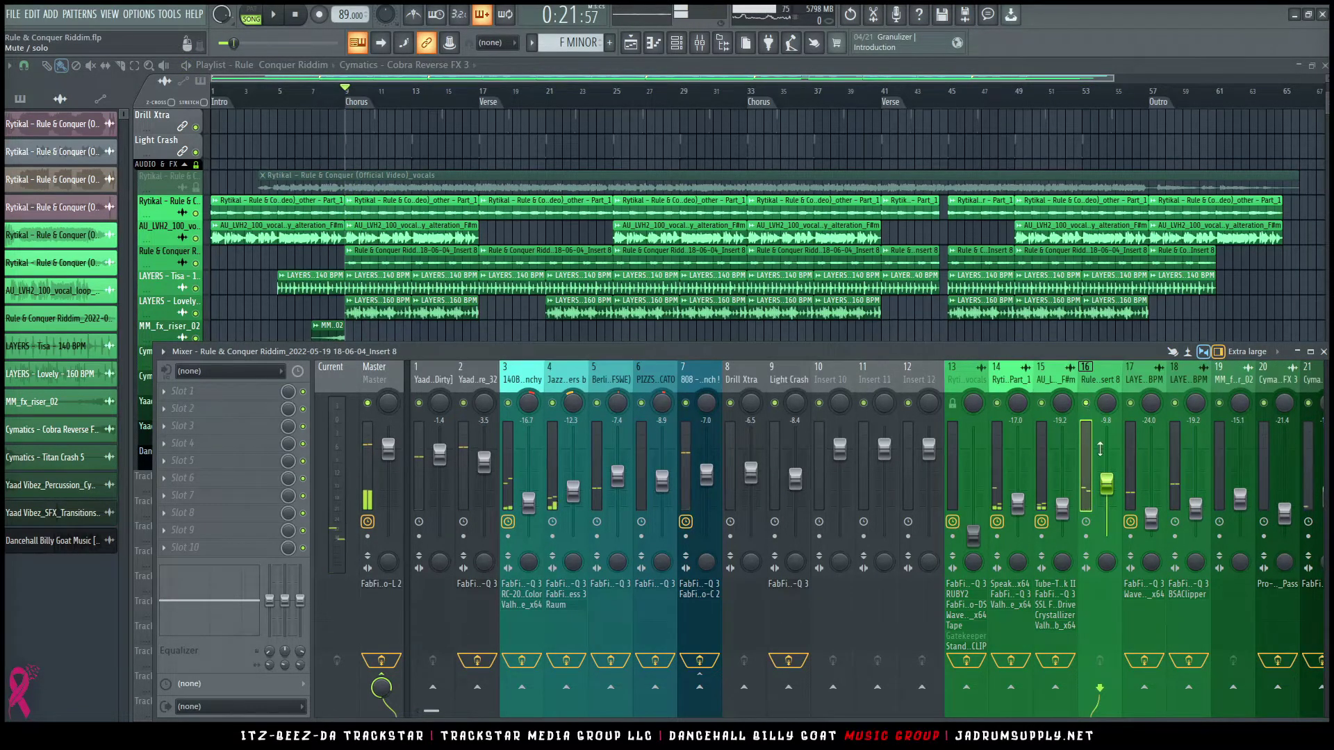
{"action": "right_click", "coordinate": [1087, 405]}
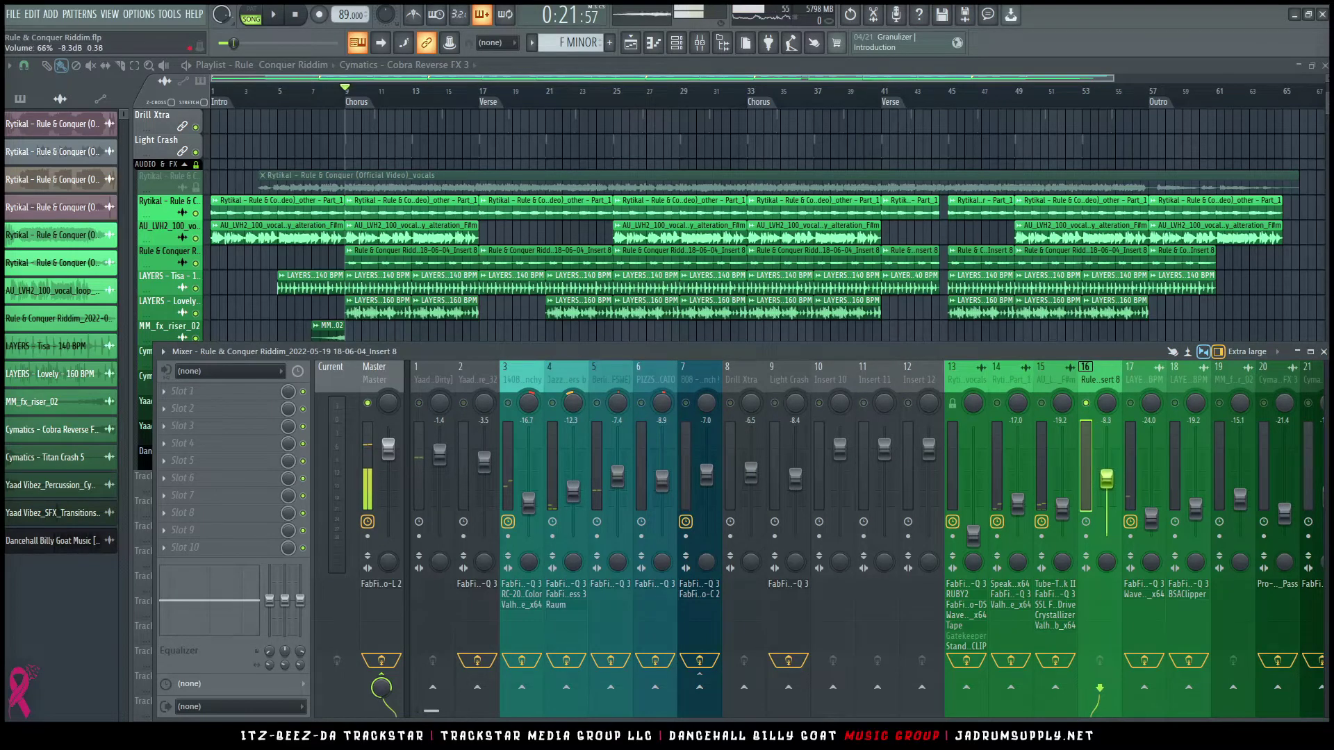
{"action": "key", "text": "space"}
{"action": "key", "text": "space"}
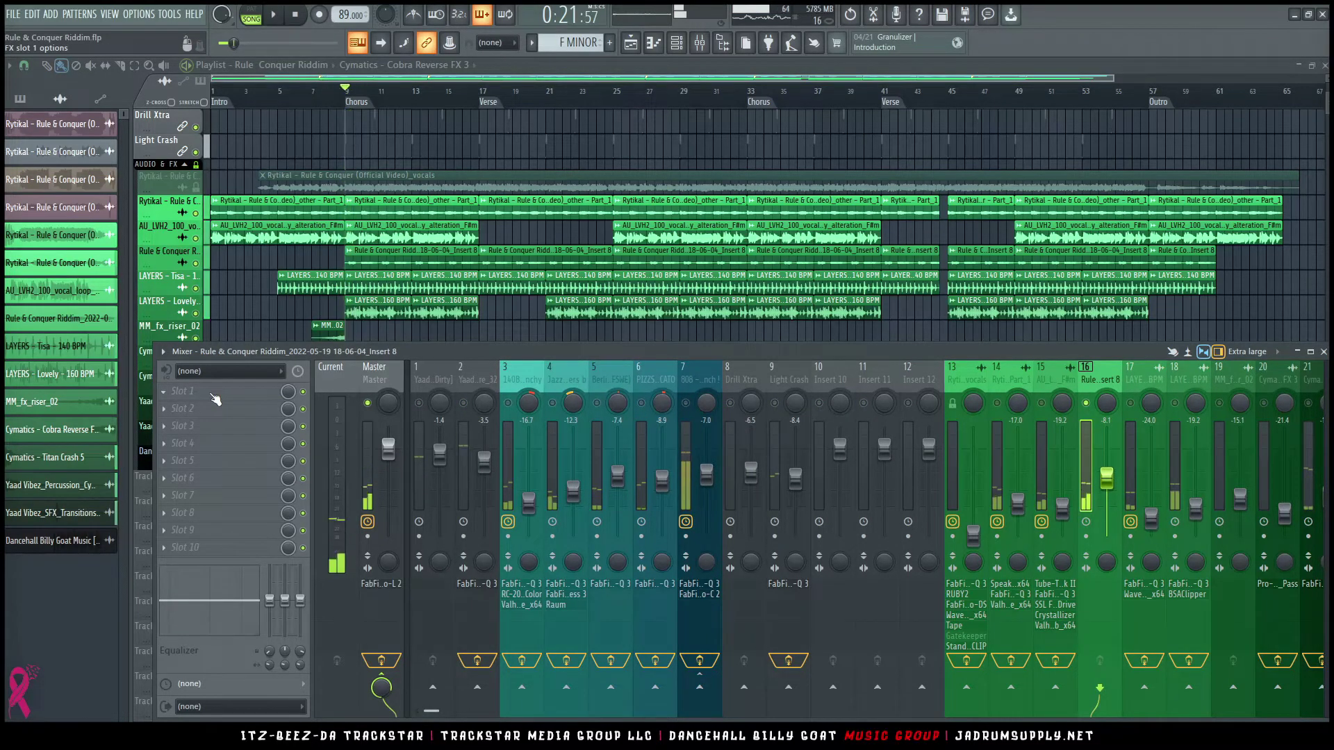
Step: Add a stereo FabFilter Pro-Q 3 equalizer to the first effect slot of the Insert 8 track
{"action": "left_click", "coordinate": [215, 400]}
{"action": "mouse_move", "coordinate": [486, 143]}
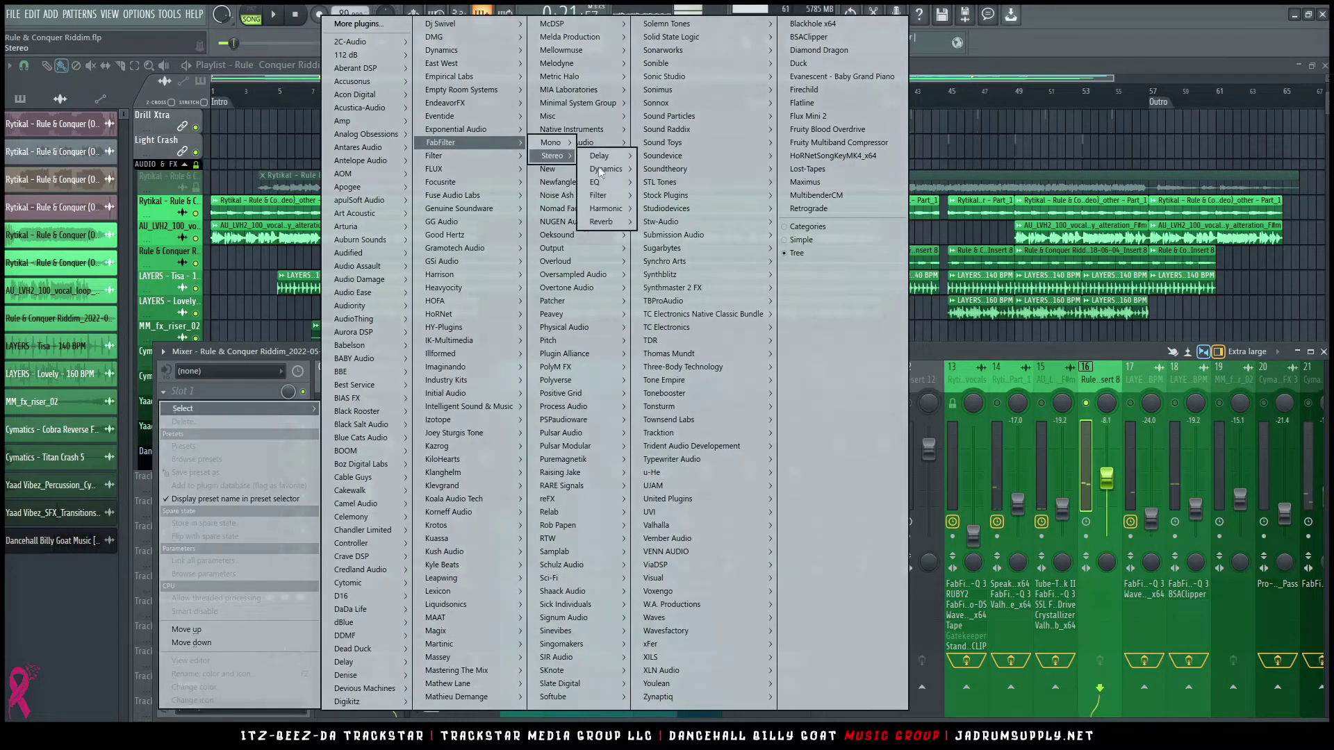
{"action": "mouse_move", "coordinate": [598, 182]}
{"action": "left_click", "coordinate": [687, 223]}
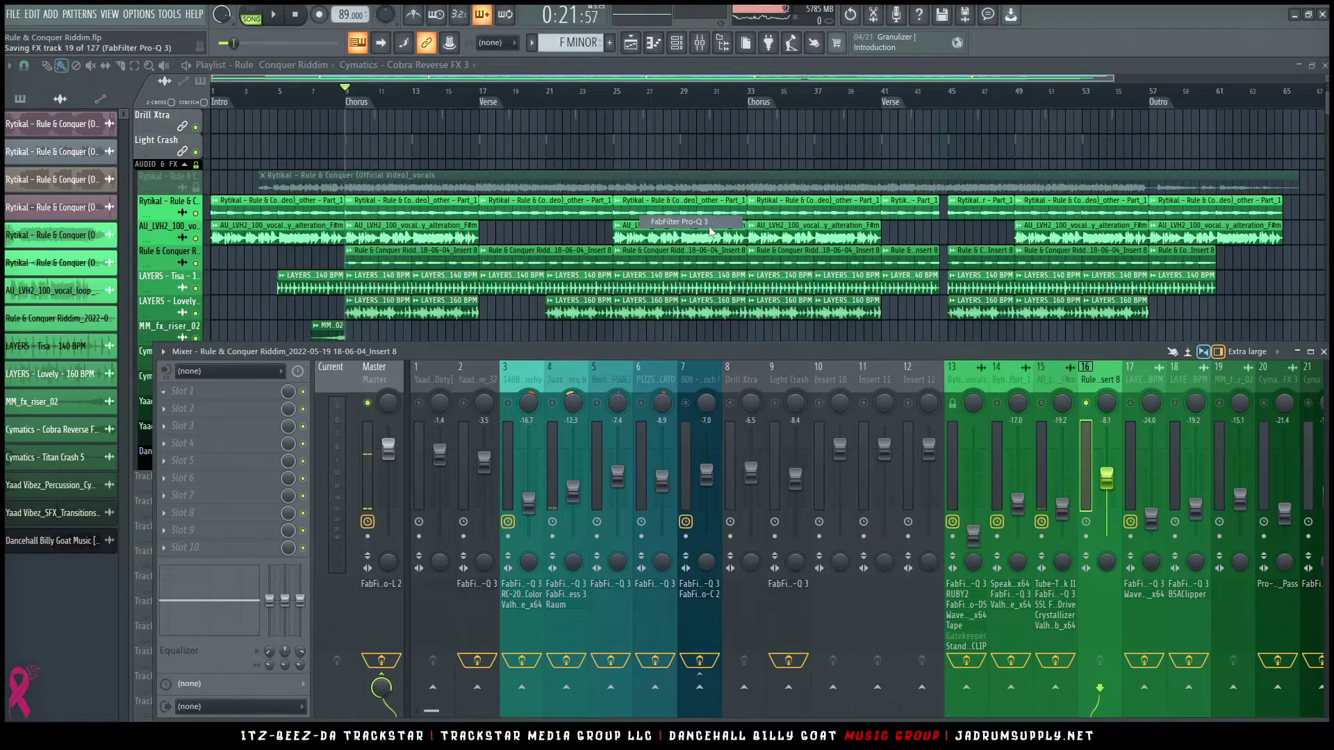
Step: Try the Chant 1 [Airy_Lo-Cut] preset on the soloed Insert 8 track and move its low cut to about 359 Hz
{"action": "key", "text": "space"}
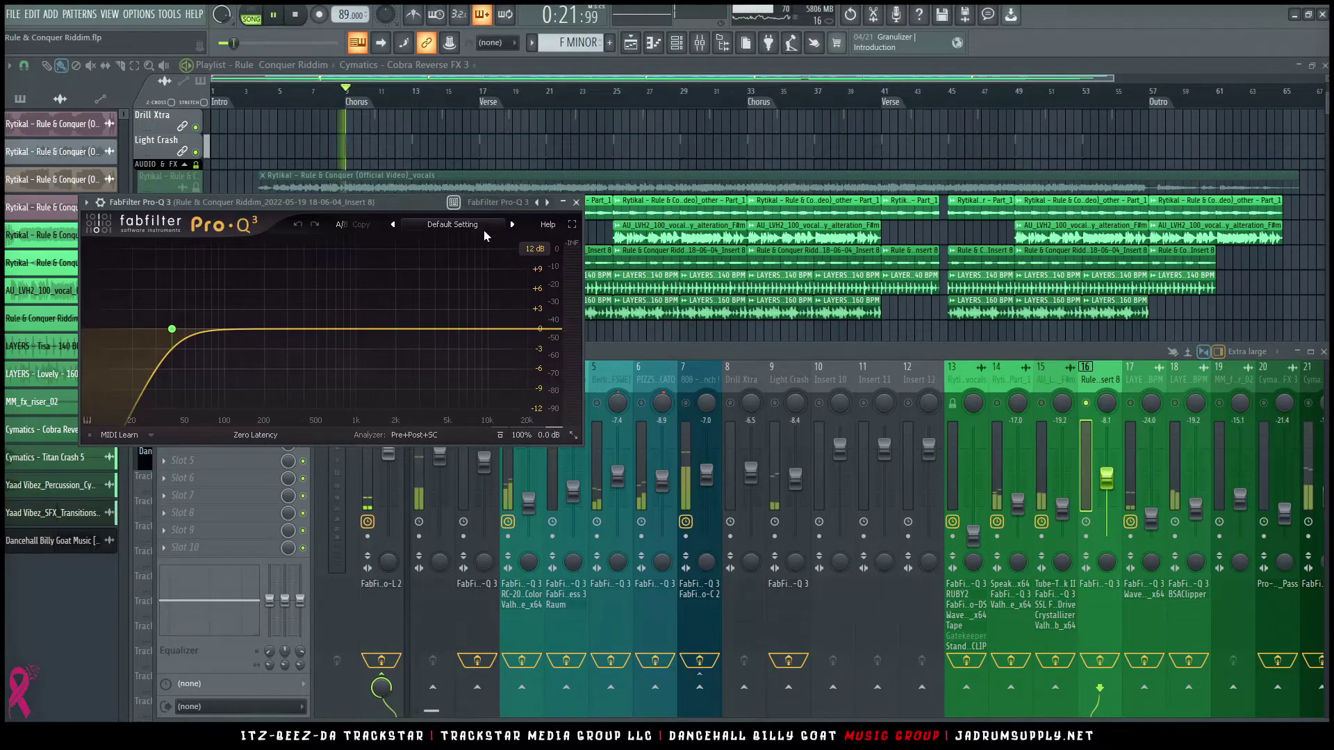
{"action": "left_click", "coordinate": [484, 229]}
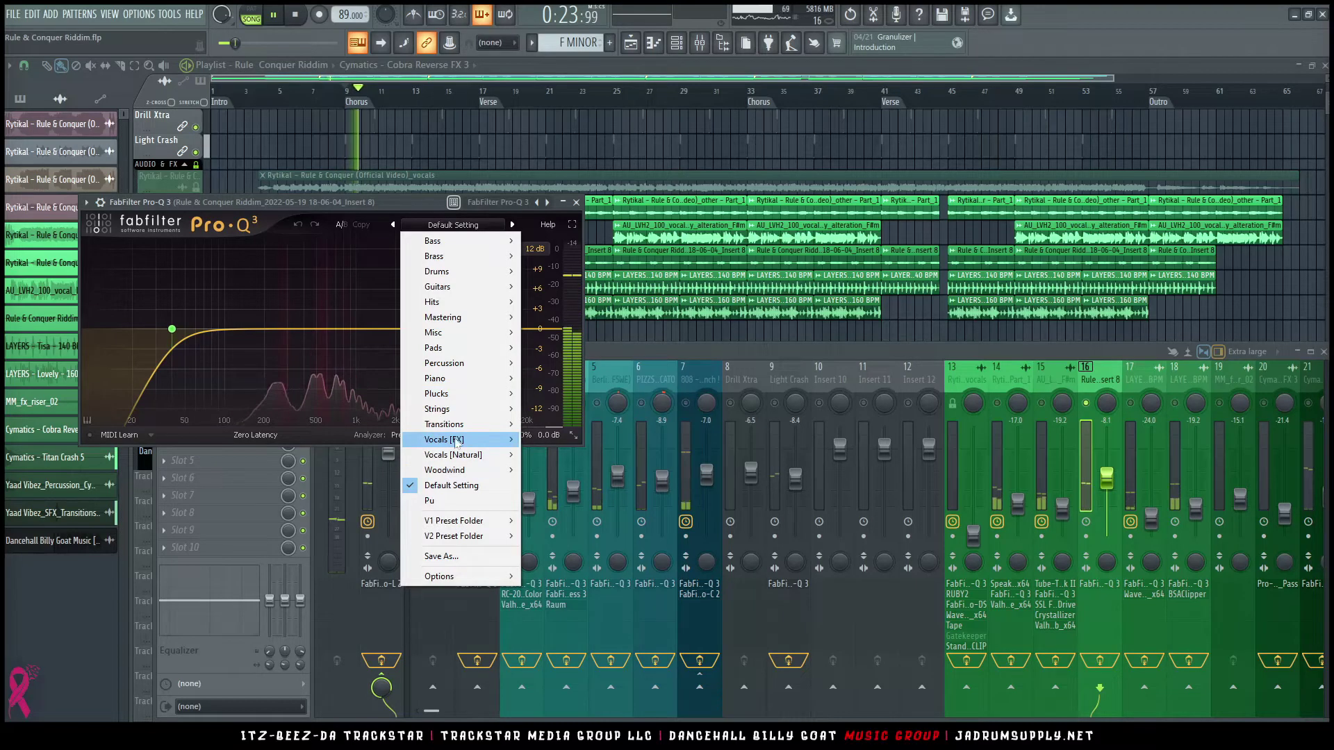
{"action": "mouse_move", "coordinate": [456, 440]}
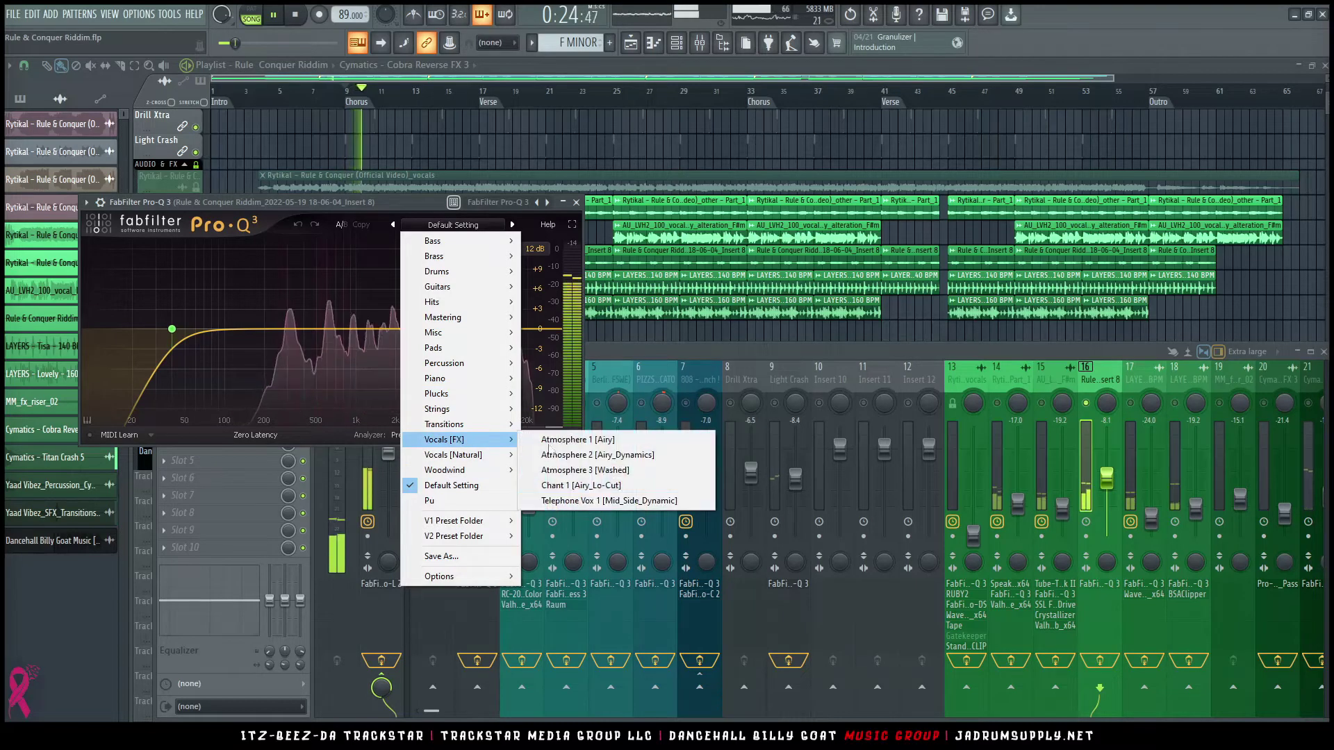
{"action": "left_click", "coordinate": [602, 487]}
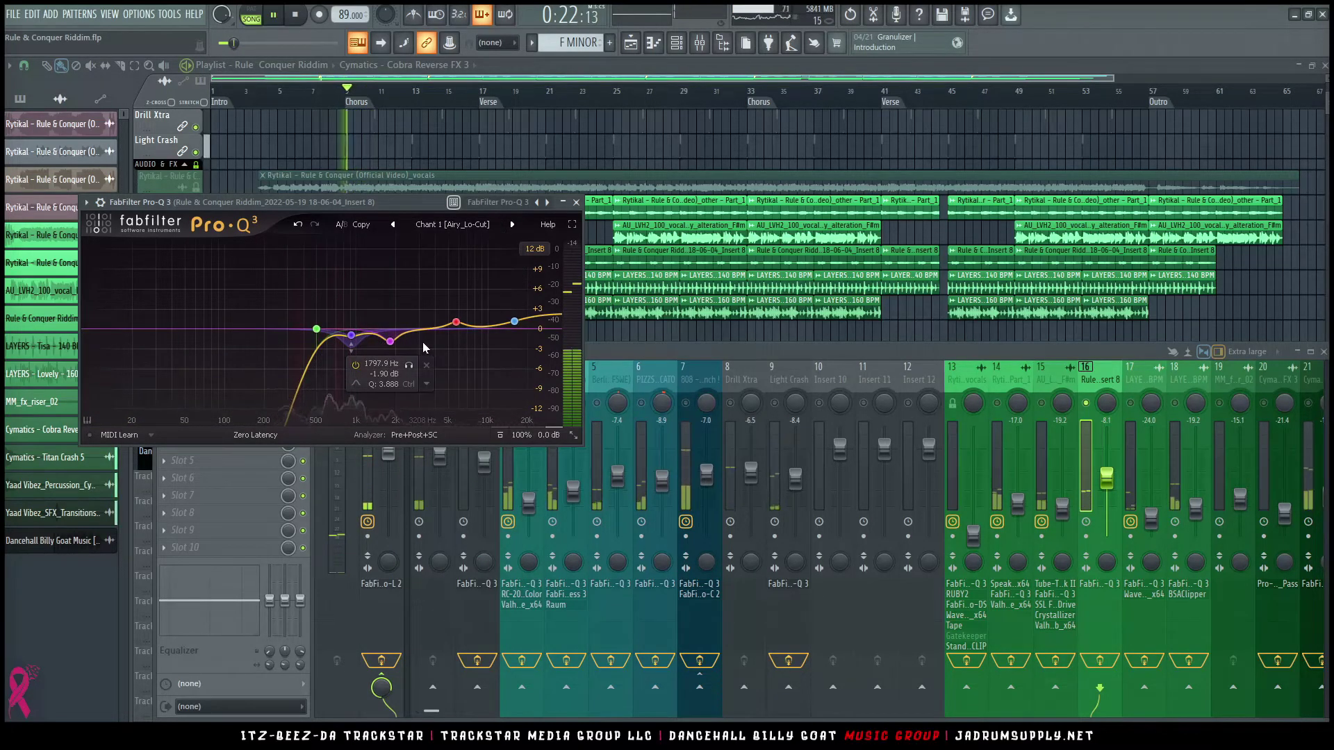
{"action": "key", "text": "space"}
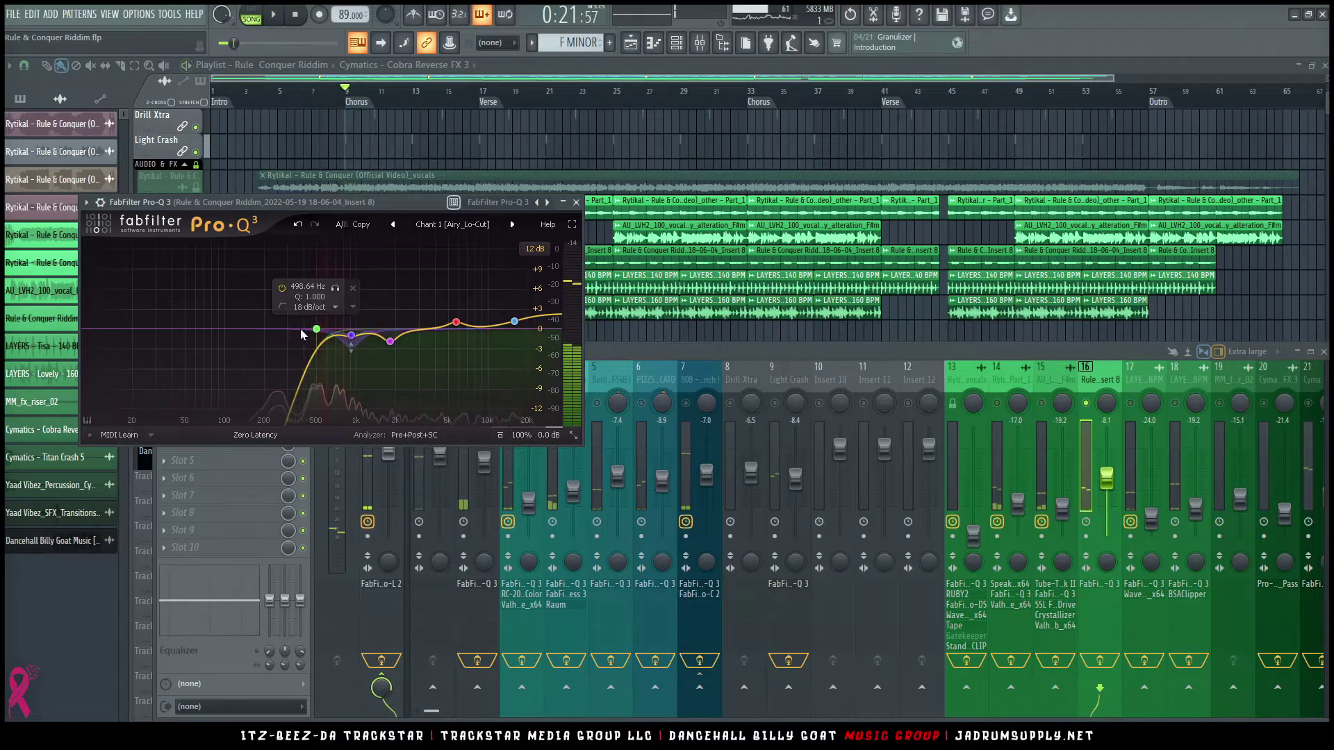
{"action": "left_click_drag", "start_coordinate": [311, 334], "coordinate": [299, 334]}
{"action": "key", "text": "space"}
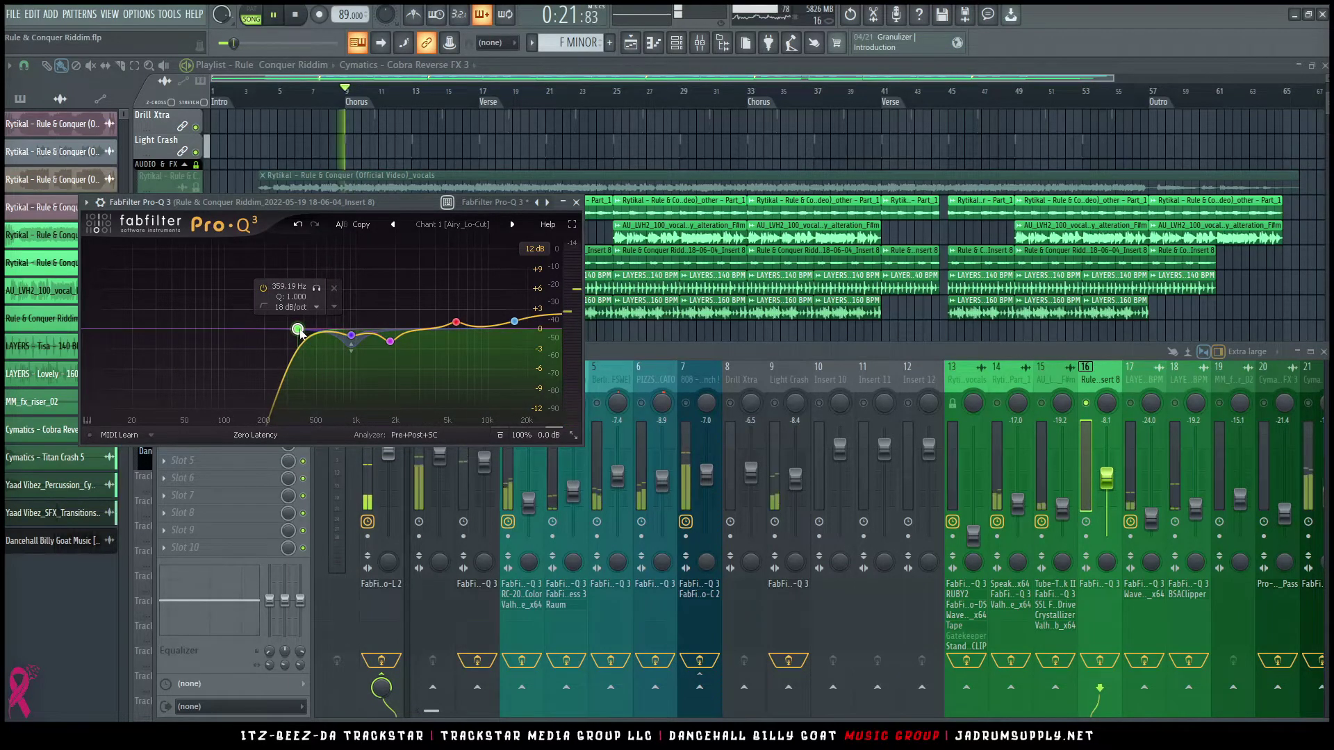
{"action": "key", "text": "space"}
Step: Load the equalizer's Default Setting preset and raise its low cut to about 206 Hz with a 24 dB/oct slope during playback
{"action": "left_click", "coordinate": [477, 234]}
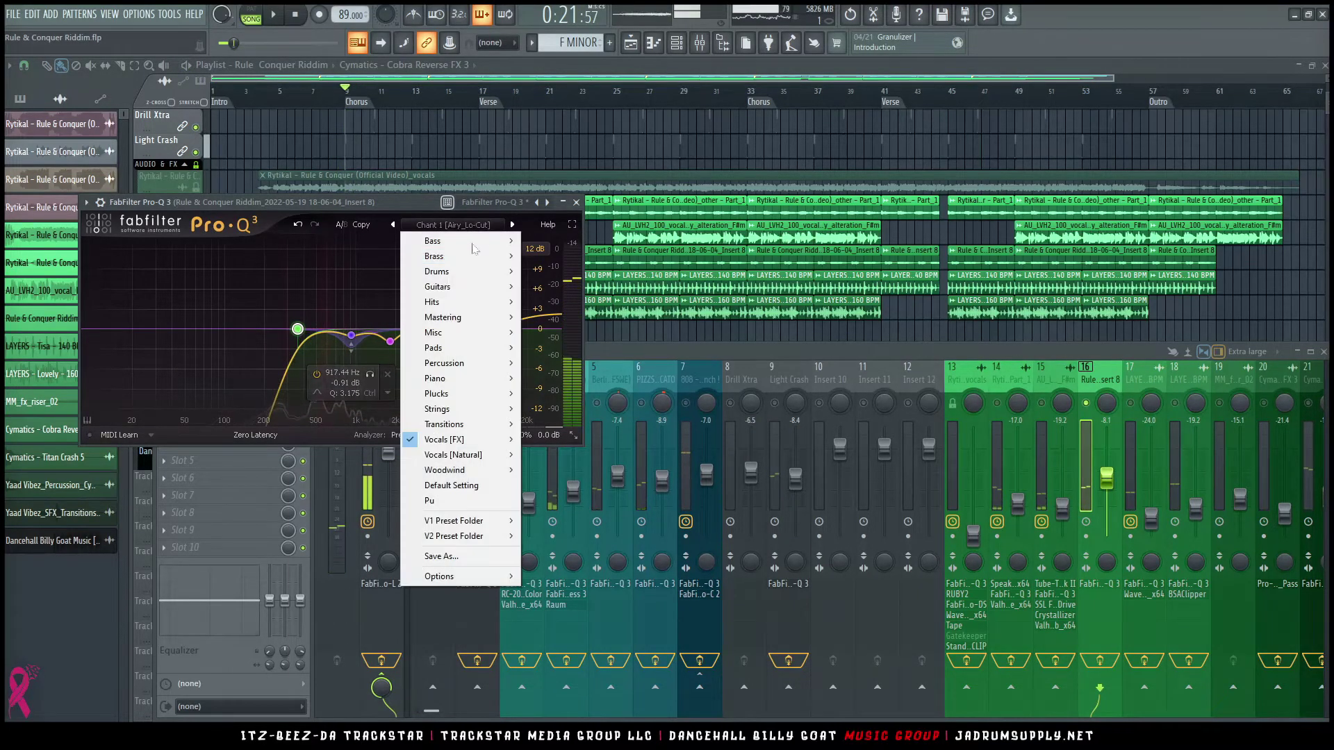
{"action": "left_click", "coordinate": [451, 484]}
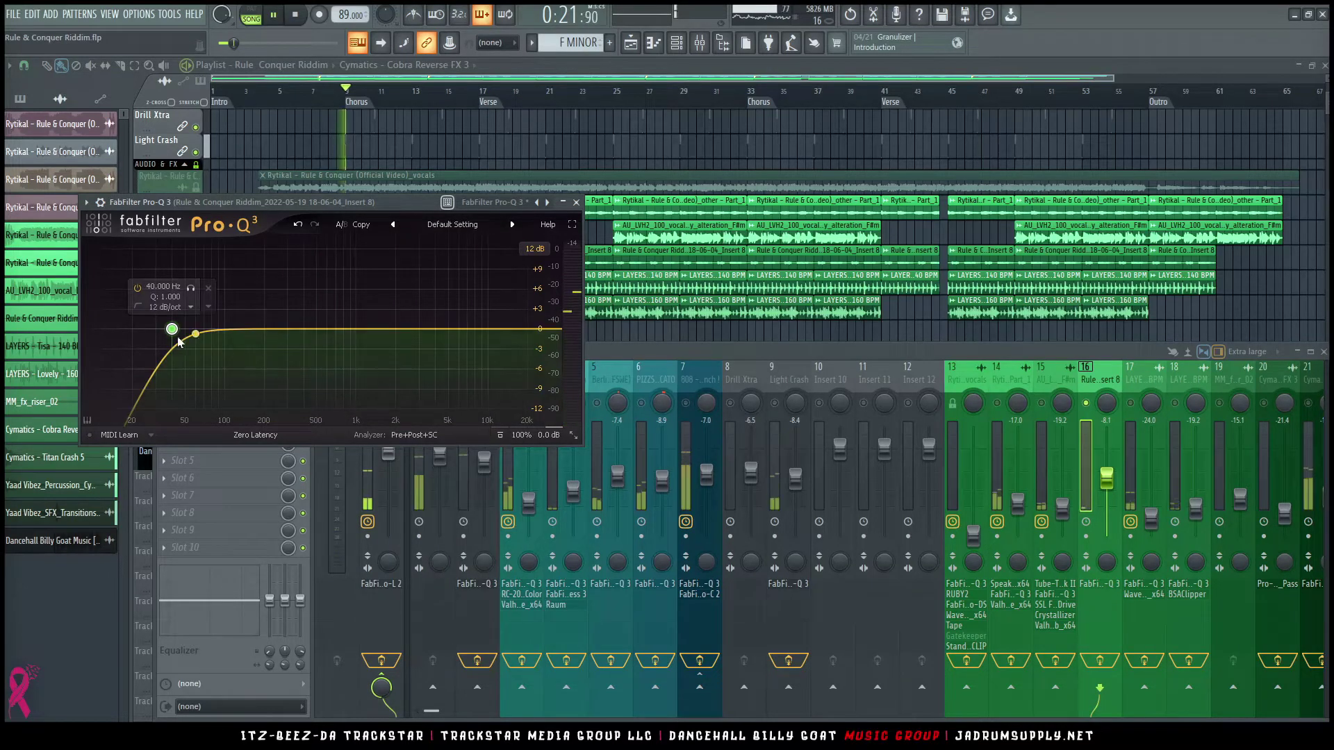
{"action": "key", "text": "space"}
{"action": "left_click_drag", "start_coordinate": [172, 329], "coordinate": [261, 340]}
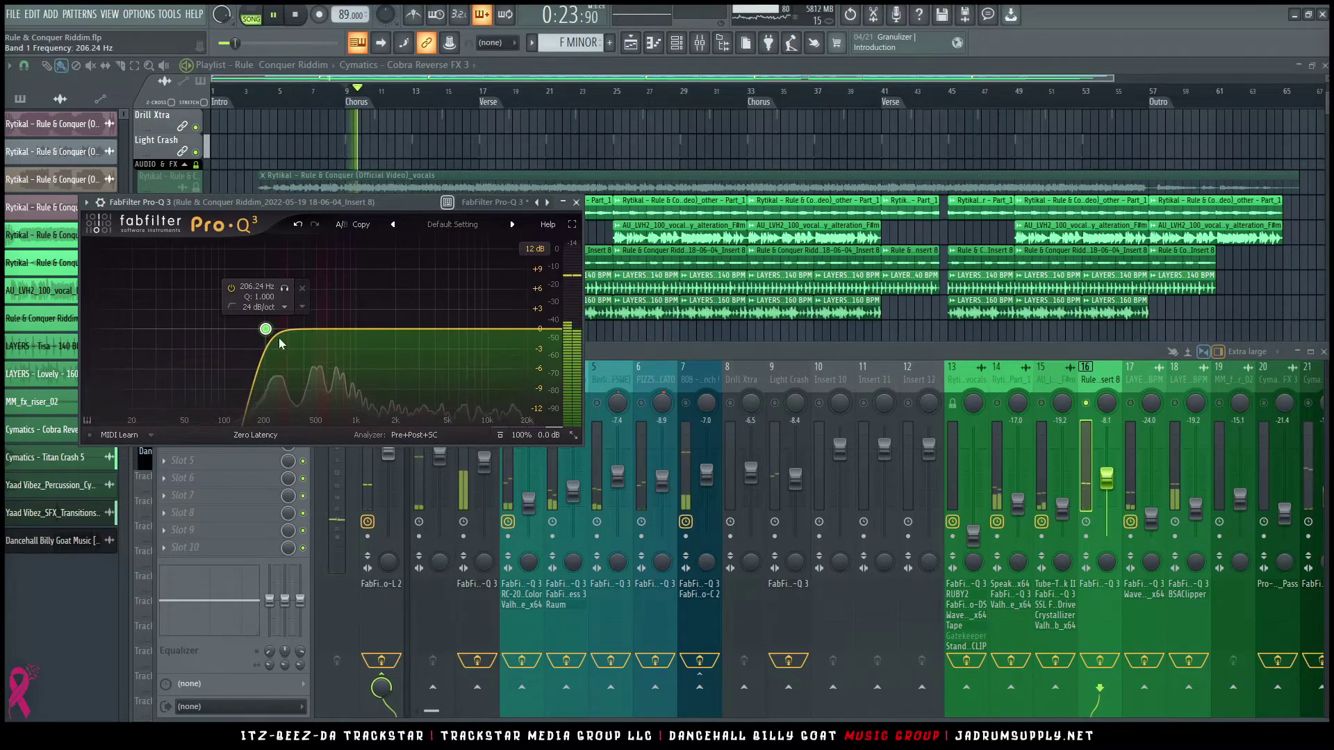
Step: Add two bell bands, at about 506 Hz and just above the low cut, making the 506 Hz one dynamic with about -5.3 dB range
{"action": "left_click", "coordinate": [317, 330]}
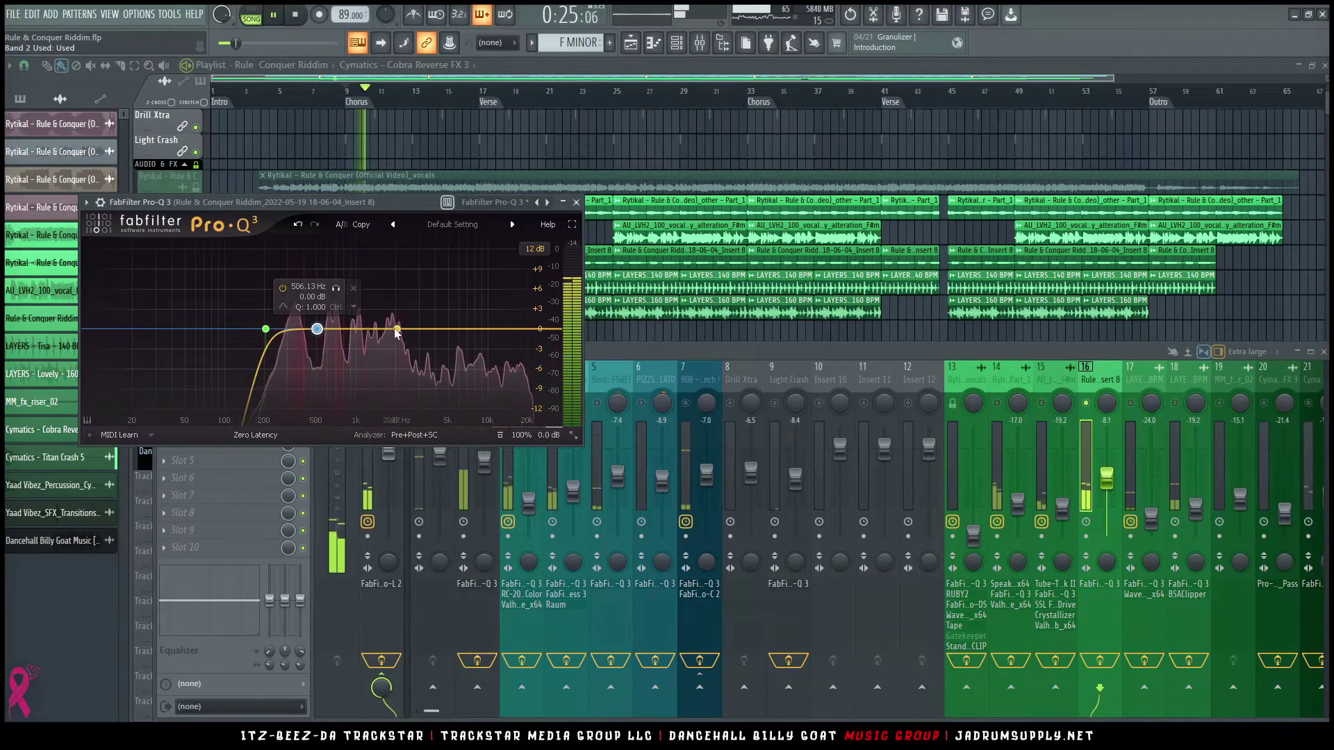
{"action": "left_click", "coordinate": [292, 330]}
{"action": "right_click", "coordinate": [292, 329]}
{"action": "left_click", "coordinate": [321, 371]}
{"action": "scroll", "coordinate": [294, 339], "scroll_direction": "up", "scroll_amount": 1}
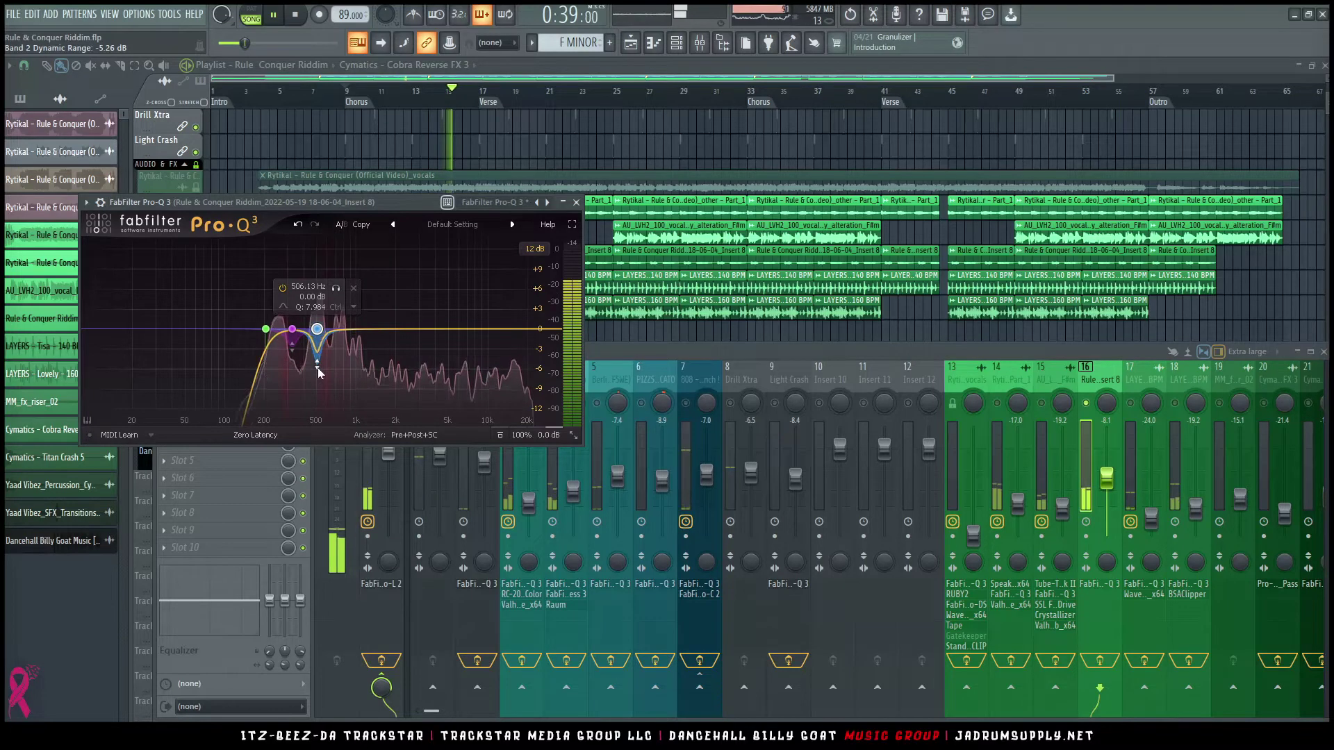
Step: Add a gentle high shelf of about +1 dB at 12.5 kHz and a bell cut of about -1.9 dB at 2 kHz
{"action": "left_click_drag", "start_coordinate": [486, 329], "coordinate": [500, 326]}
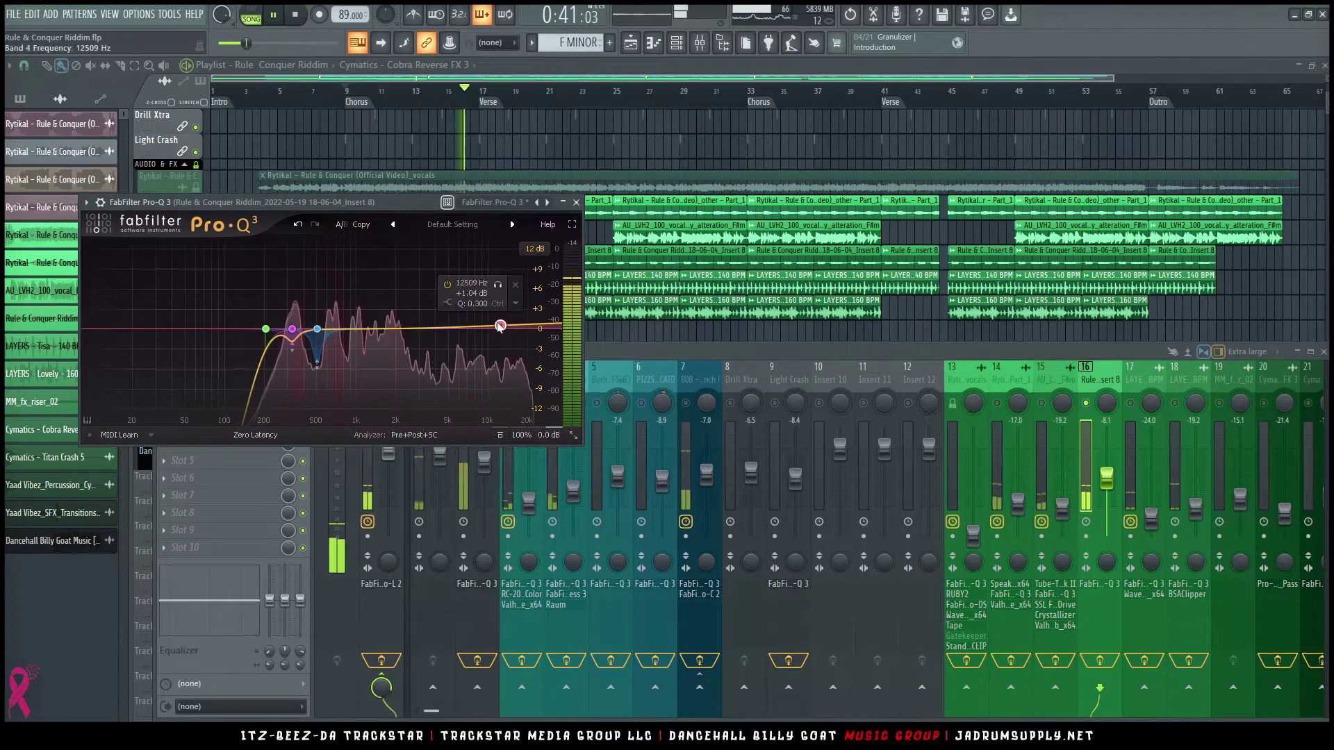
{"action": "mouse_move", "coordinate": [393, 327]}
{"action": "left_mouse_down"}
{"action": "mouse_move", "coordinate": [387, 305]}
{"action": "mouse_move", "coordinate": [389, 343]}
{"action": "mouse_move", "coordinate": [402, 347]}
{"action": "left_mouse_up"}
{"action": "scroll", "coordinate": [401, 346], "scroll_direction": "up", "scroll_amount": 5}
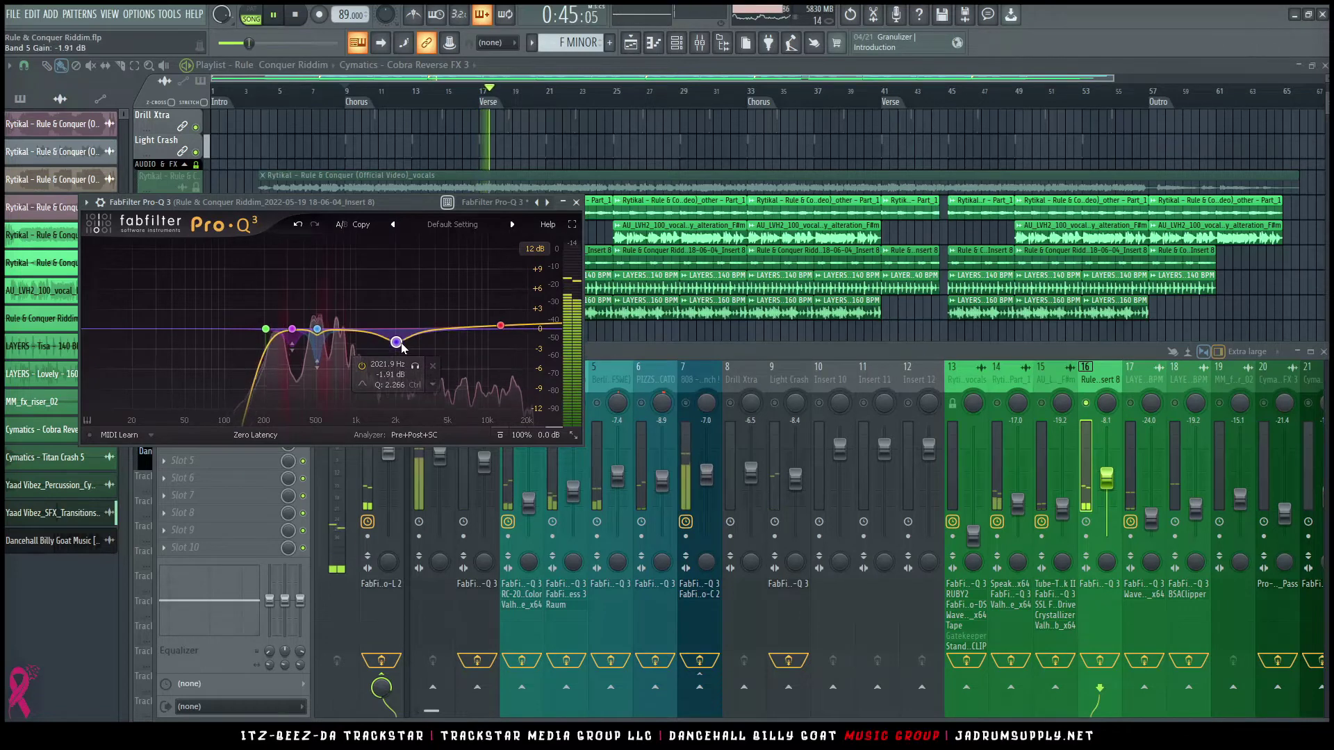
Step: Send the Insert 8 track to the ROOM, SongSig-A and vintage reverb channels, and lower its level to about -11 dB
{"action": "key", "text": "space"}
{"action": "left_click", "coordinate": [690, 387]}
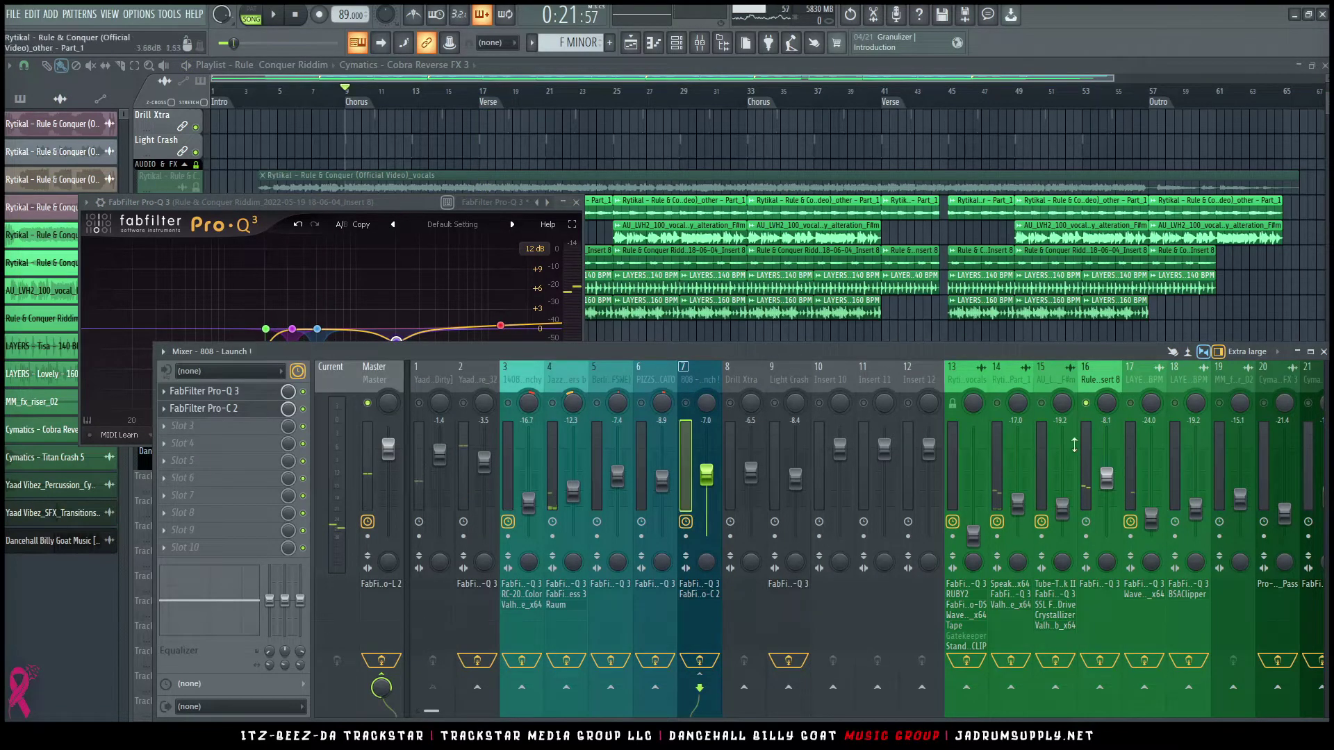
{"action": "left_click", "coordinate": [1085, 386]}
{"action": "scroll", "coordinate": [1087, 381], "scroll_direction": "down", "scroll_amount": 5}
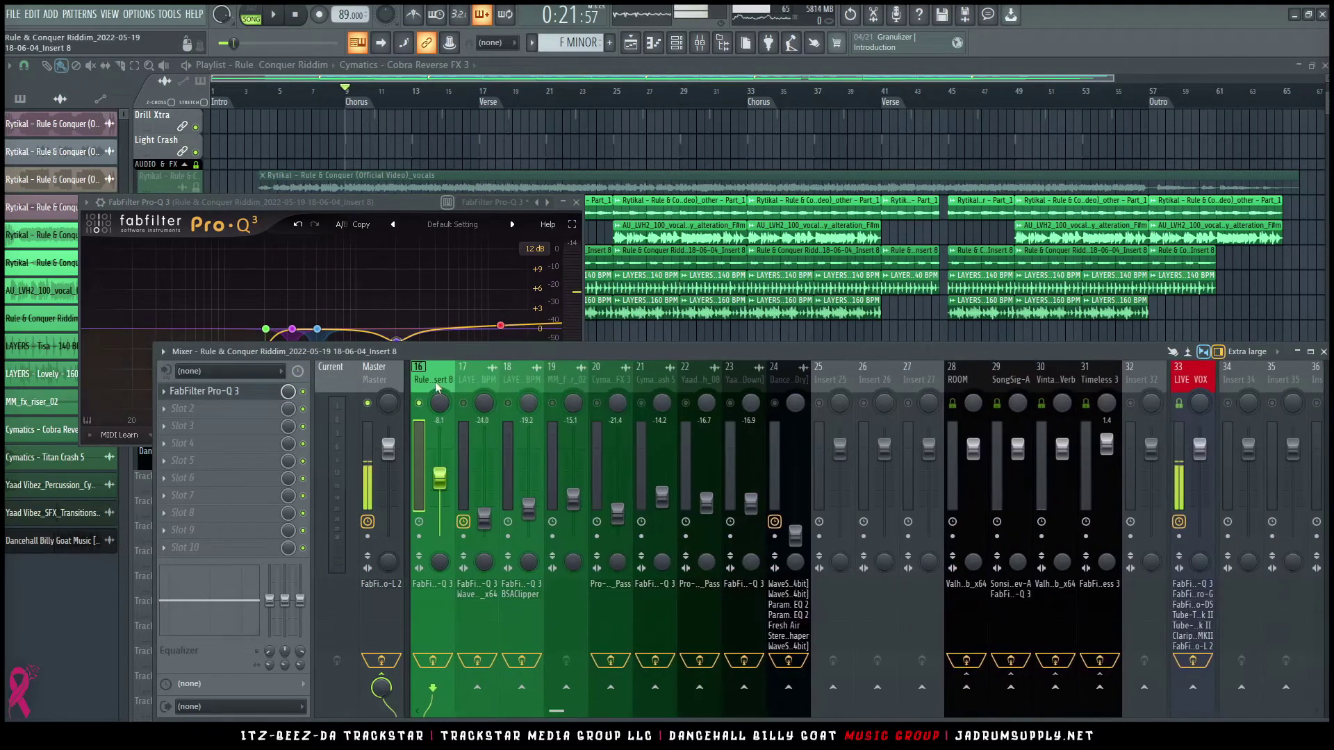
{"action": "left_click", "coordinate": [965, 688]}
{"action": "key", "text": "space"}
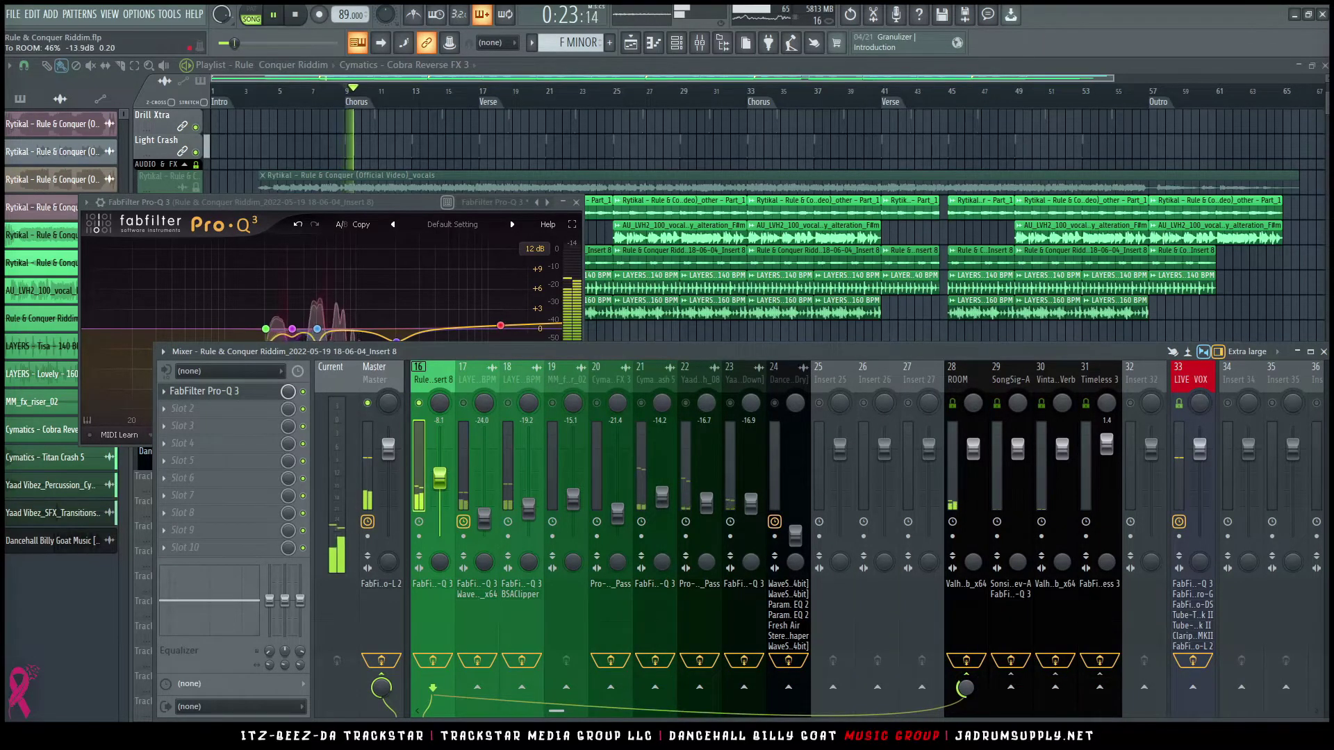
{"action": "left_click", "coordinate": [1011, 689]}
{"action": "key", "text": "space"}
{"action": "key", "text": "space"}
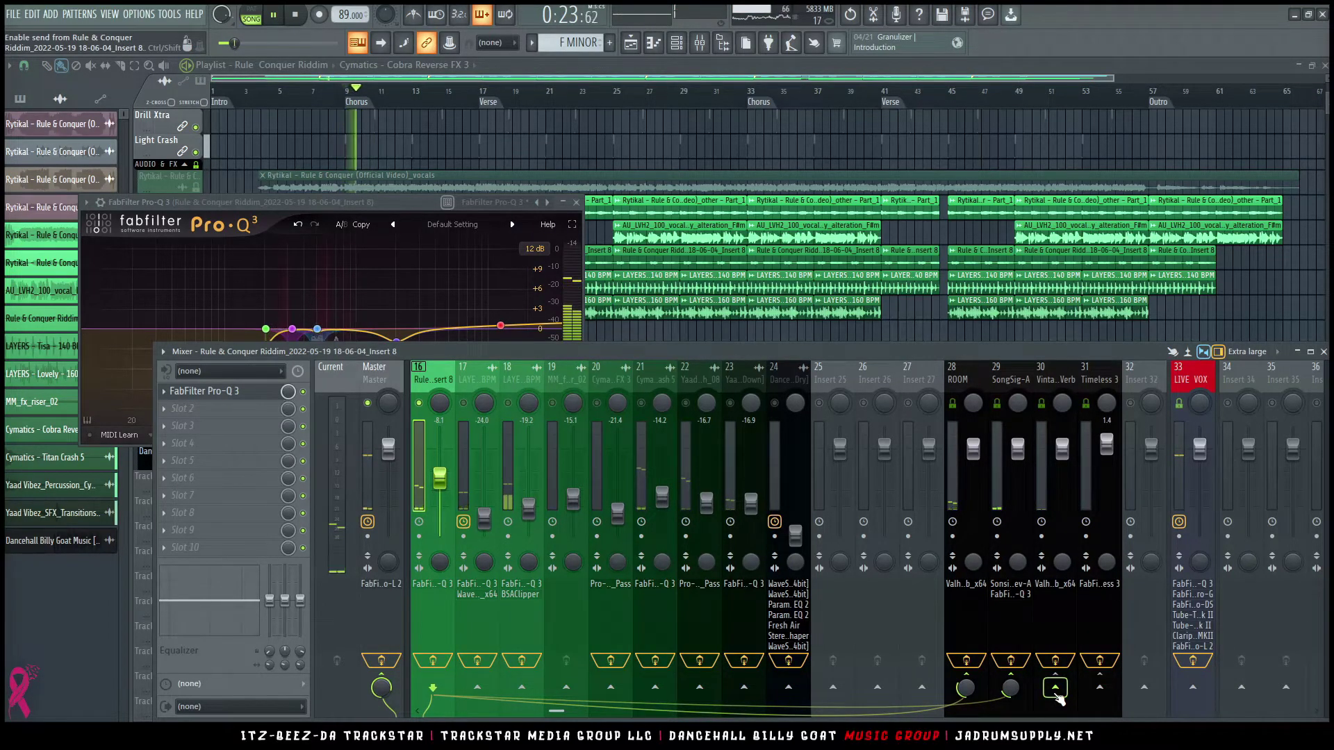
{"action": "left_click", "coordinate": [1055, 689]}
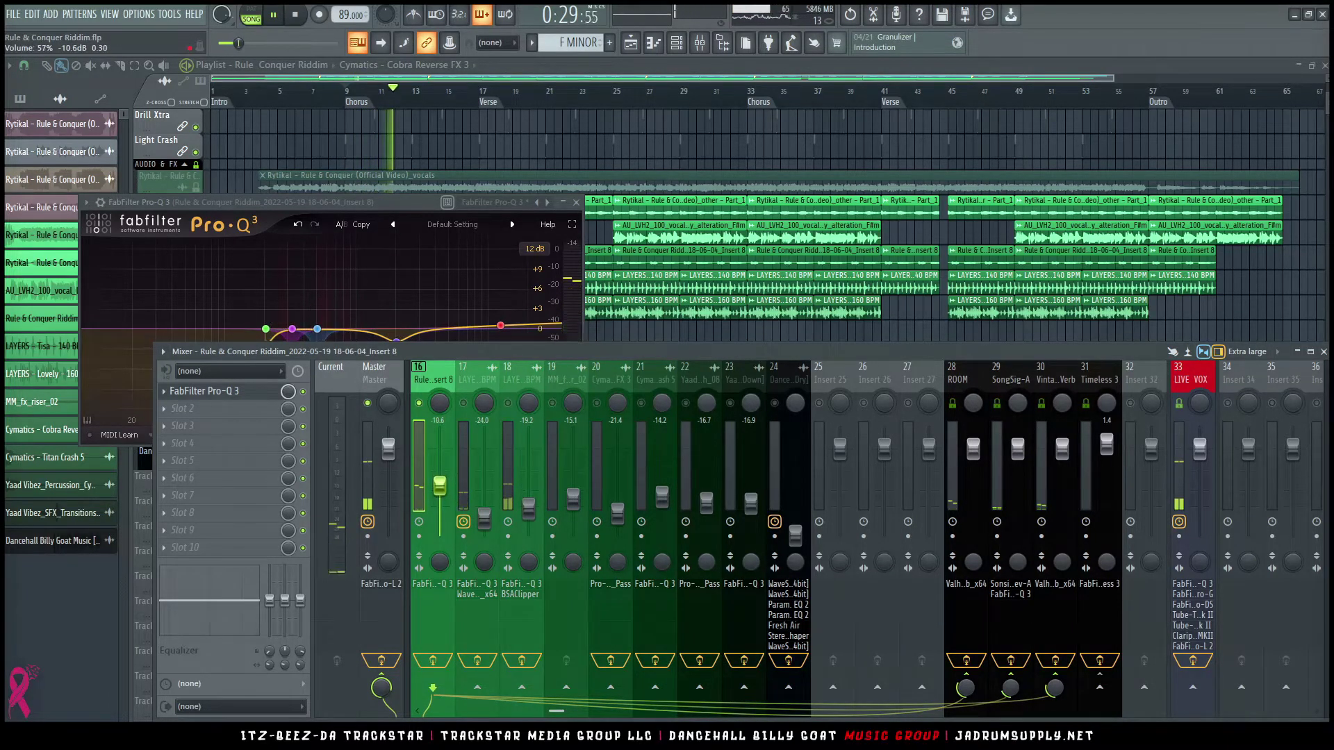
{"action": "right_click", "coordinate": [420, 404]}
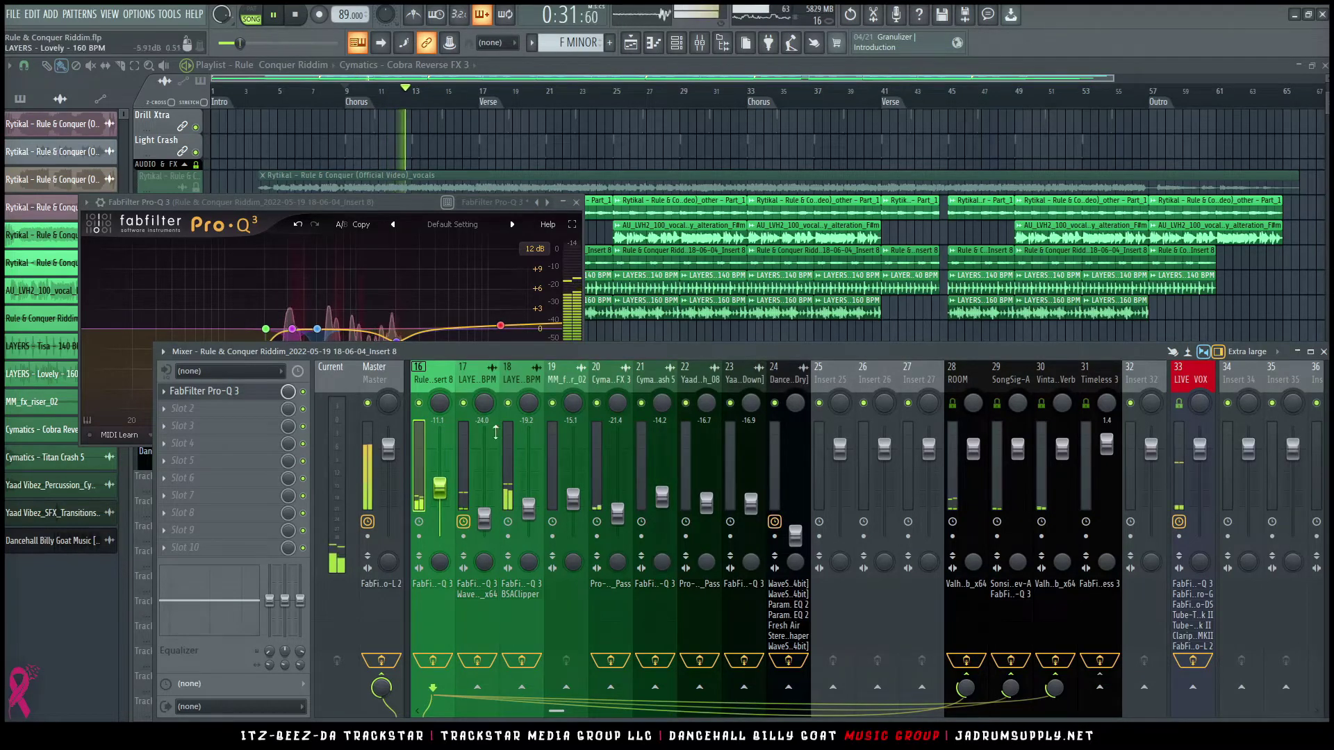
Step: Add a second stereo FabFilter Pro-Q 3 to the Insert 8 track, with a 24 dB/oct low cut at about 323 Hz
{"action": "scroll", "coordinate": [486, 372], "scroll_direction": "left", "scroll_amount": 6}
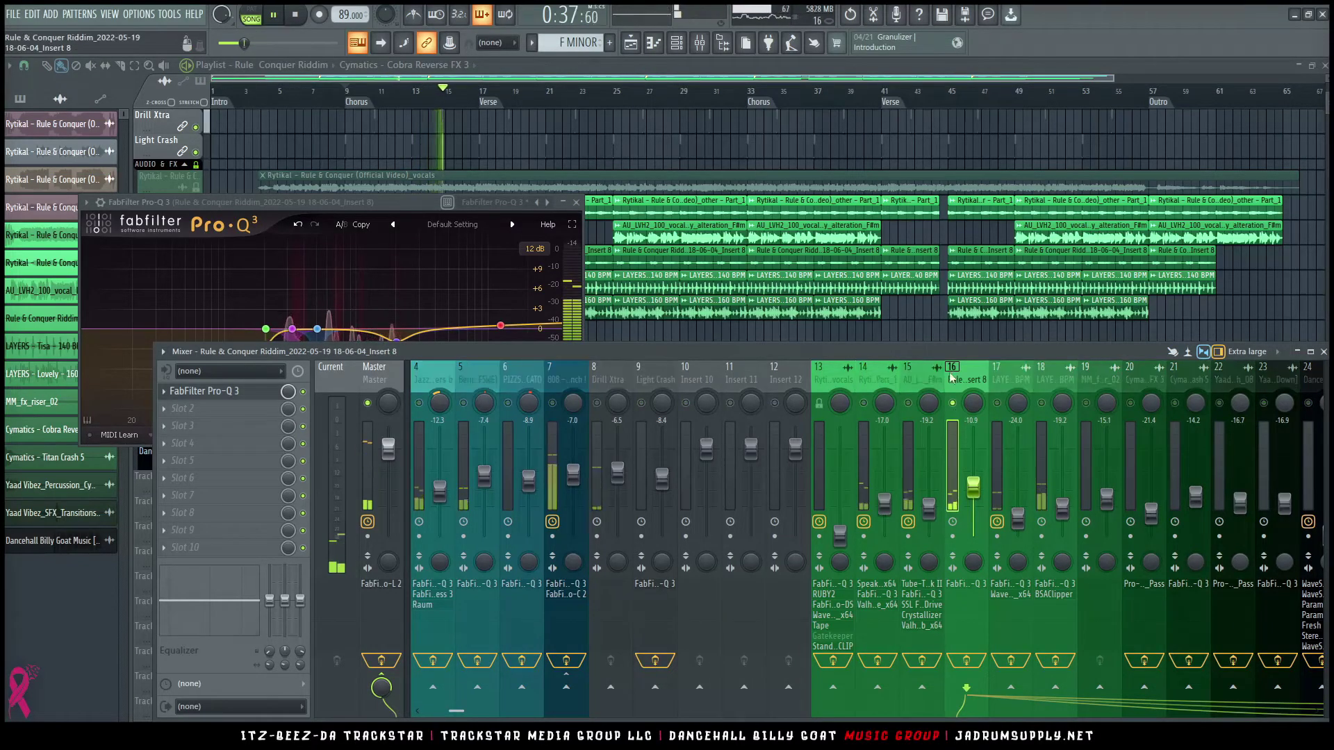
{"action": "left_click", "coordinate": [245, 415]}
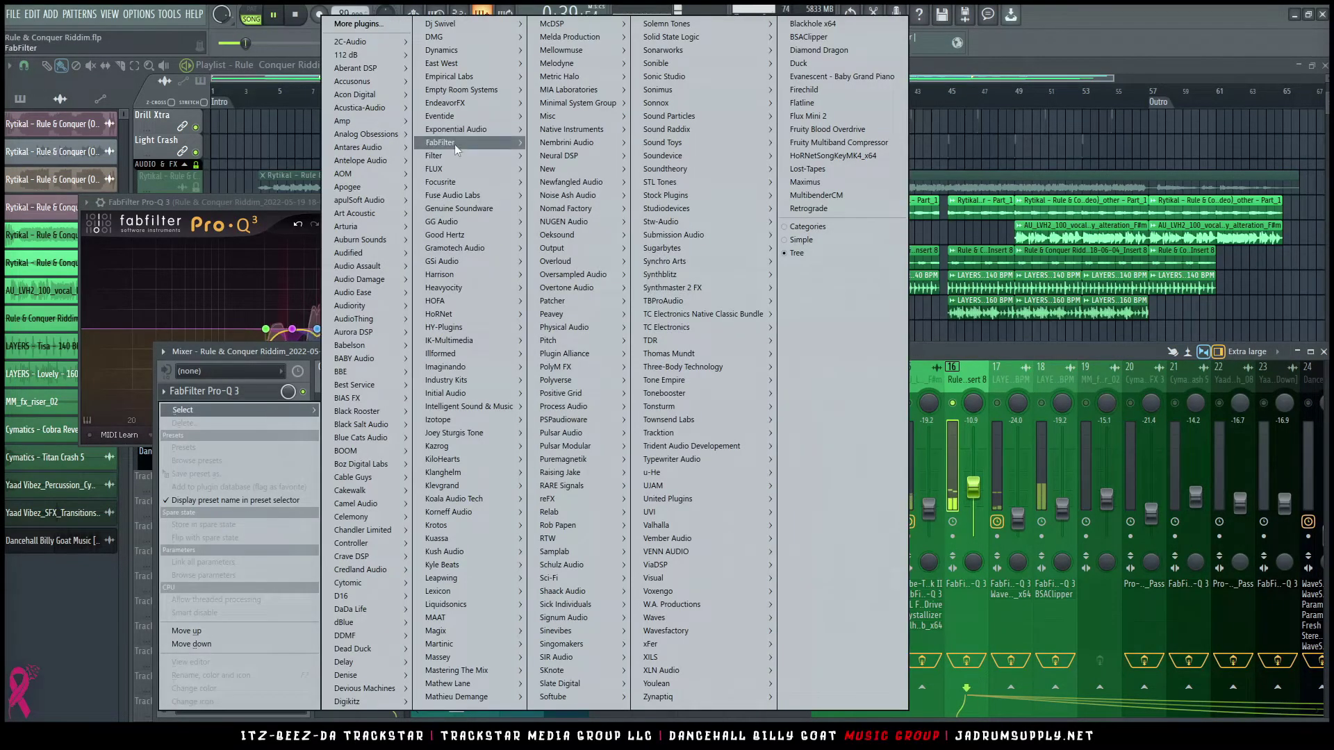
{"action": "mouse_move", "coordinate": [545, 159]}
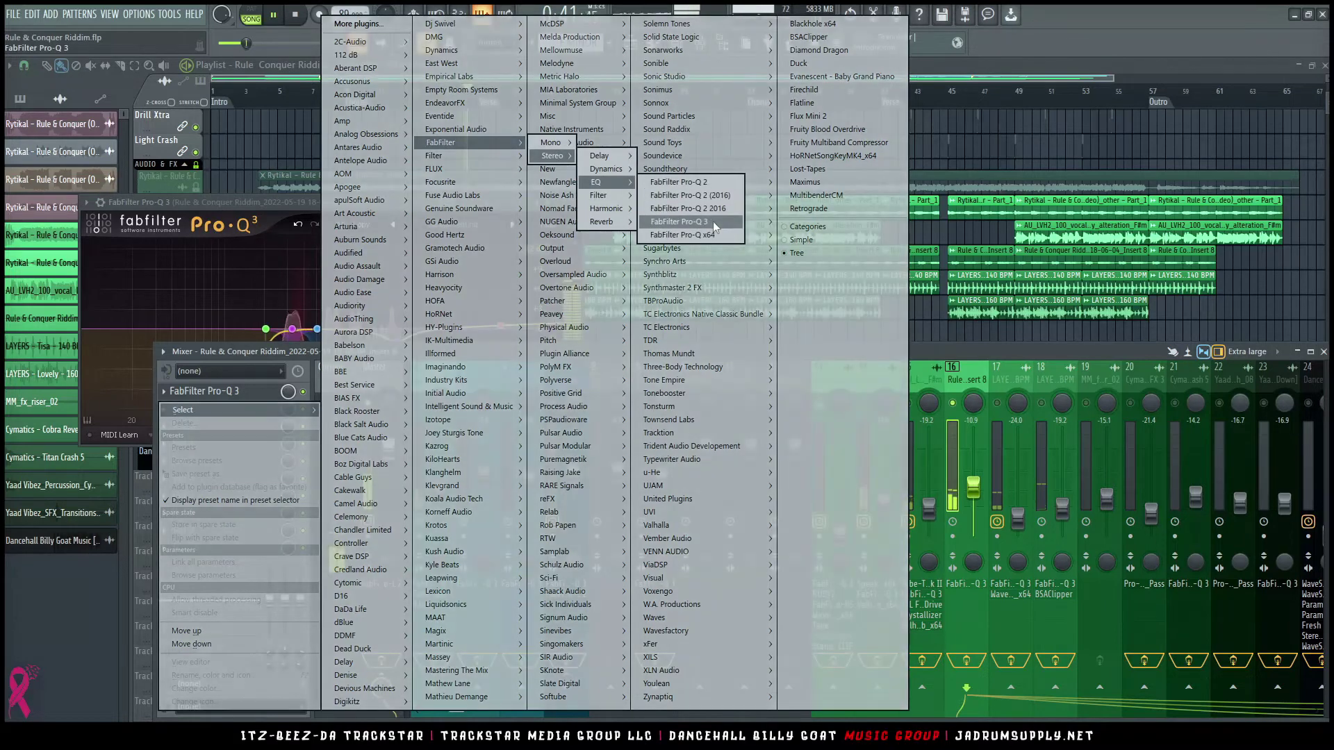
{"action": "left_click", "coordinate": [713, 221]}
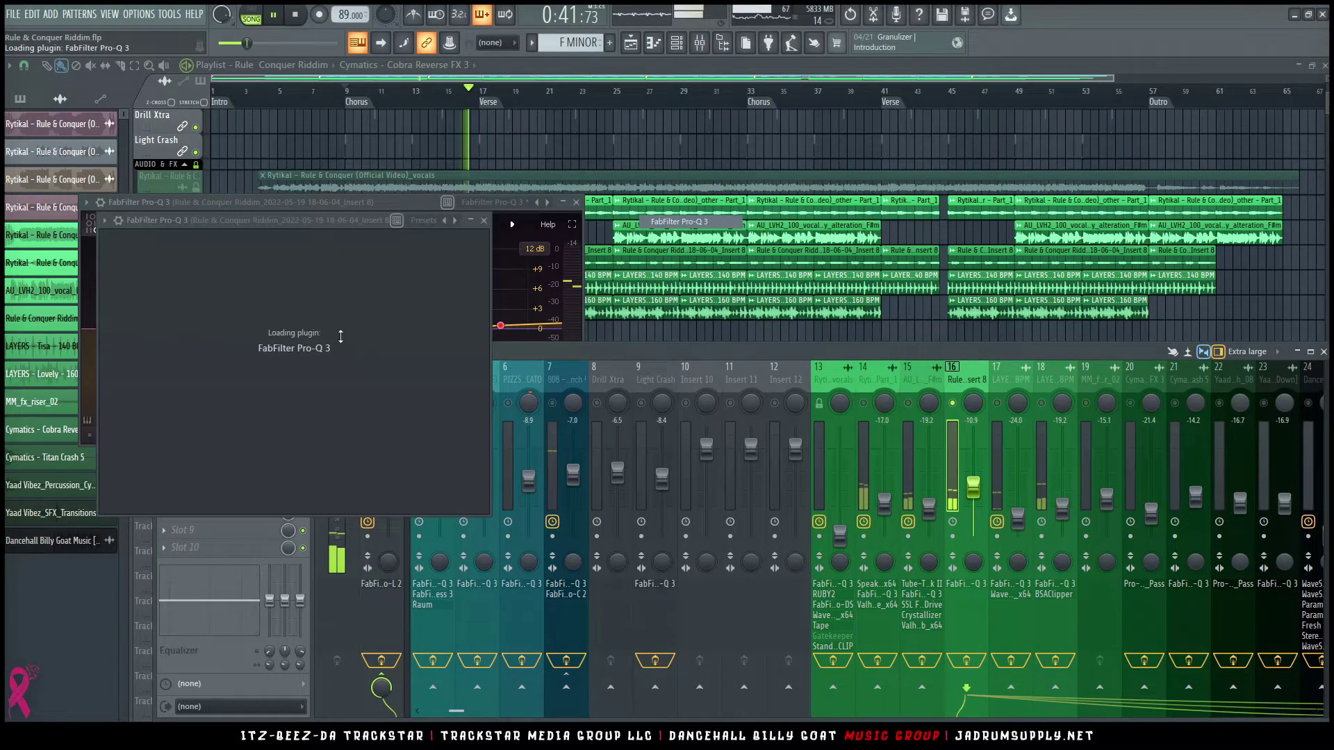
{"action": "double_click", "coordinate": [191, 347]}
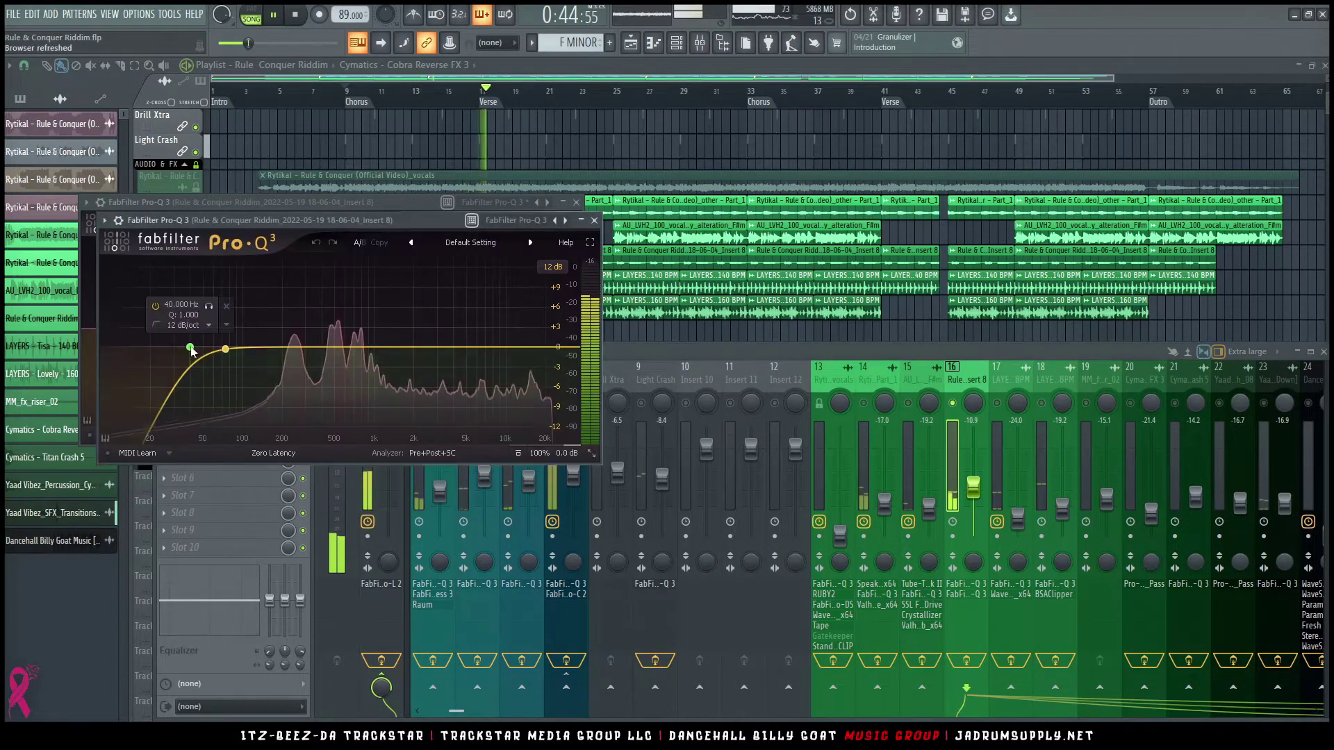
{"action": "scroll", "coordinate": [191, 347], "scroll_direction": "up", "scroll_amount": 3}
{"action": "left_click_drag", "start_coordinate": [191, 349], "coordinate": [312, 347]}
{"action": "scroll", "coordinate": [280, 351], "scroll_direction": "down", "scroll_amount": 3}
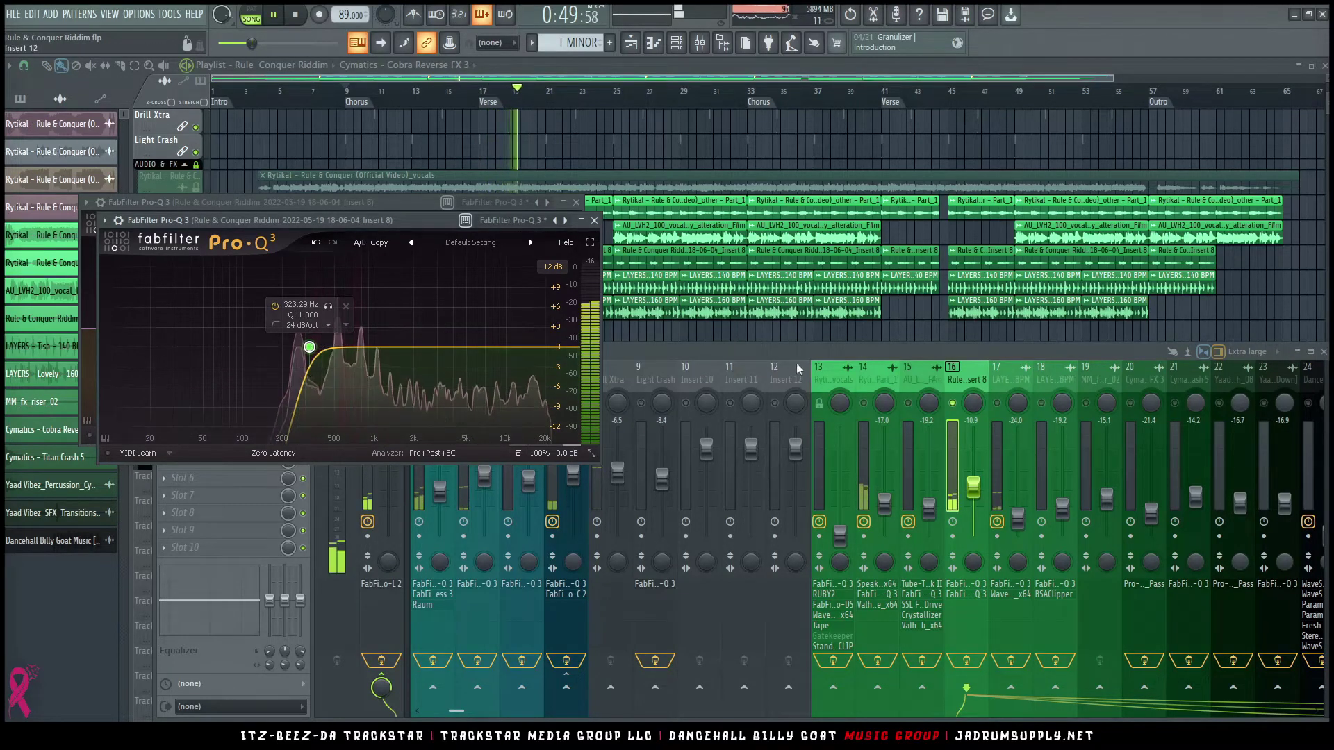
Step: Add a stereo FabFilter Timeless 3 delay to the fourth effect slot of the Insert 8 track
{"action": "left_click", "coordinate": [849, 354]}
{"action": "left_click", "coordinate": [181, 426]}
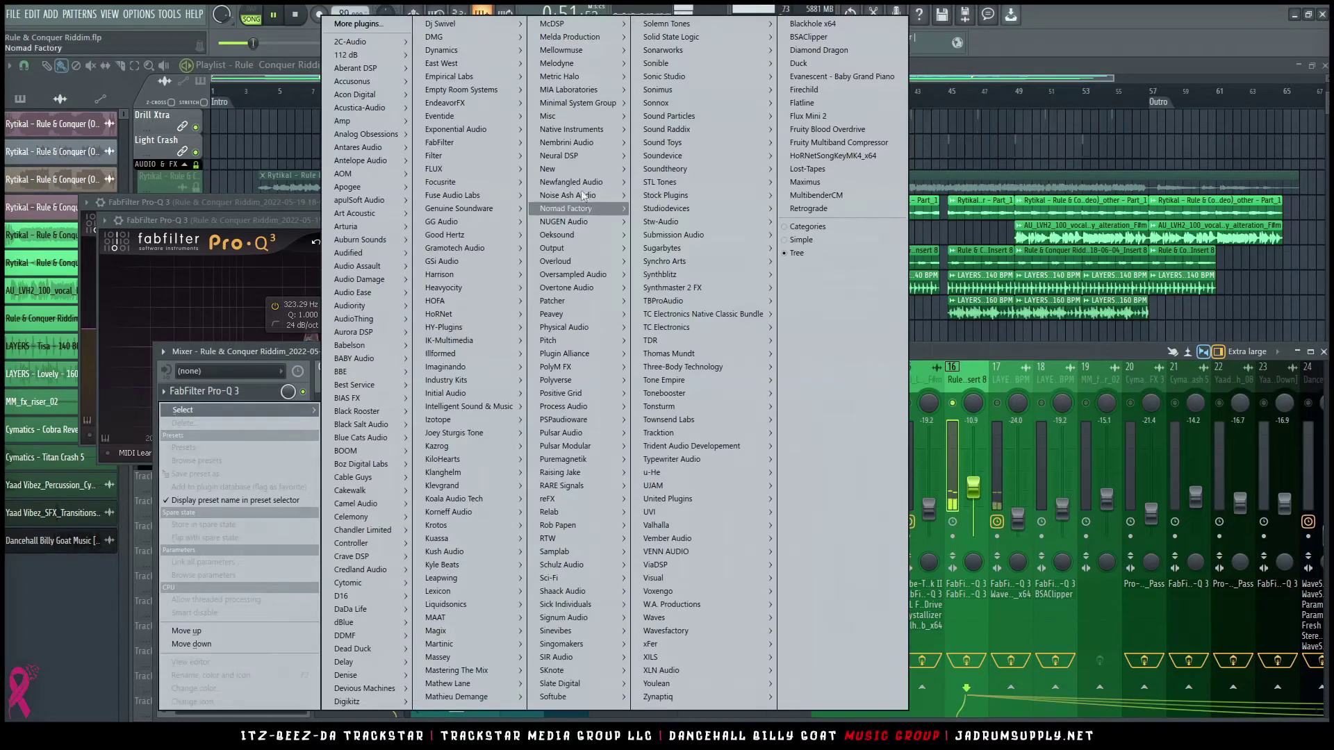
{"action": "mouse_move", "coordinate": [473, 144]}
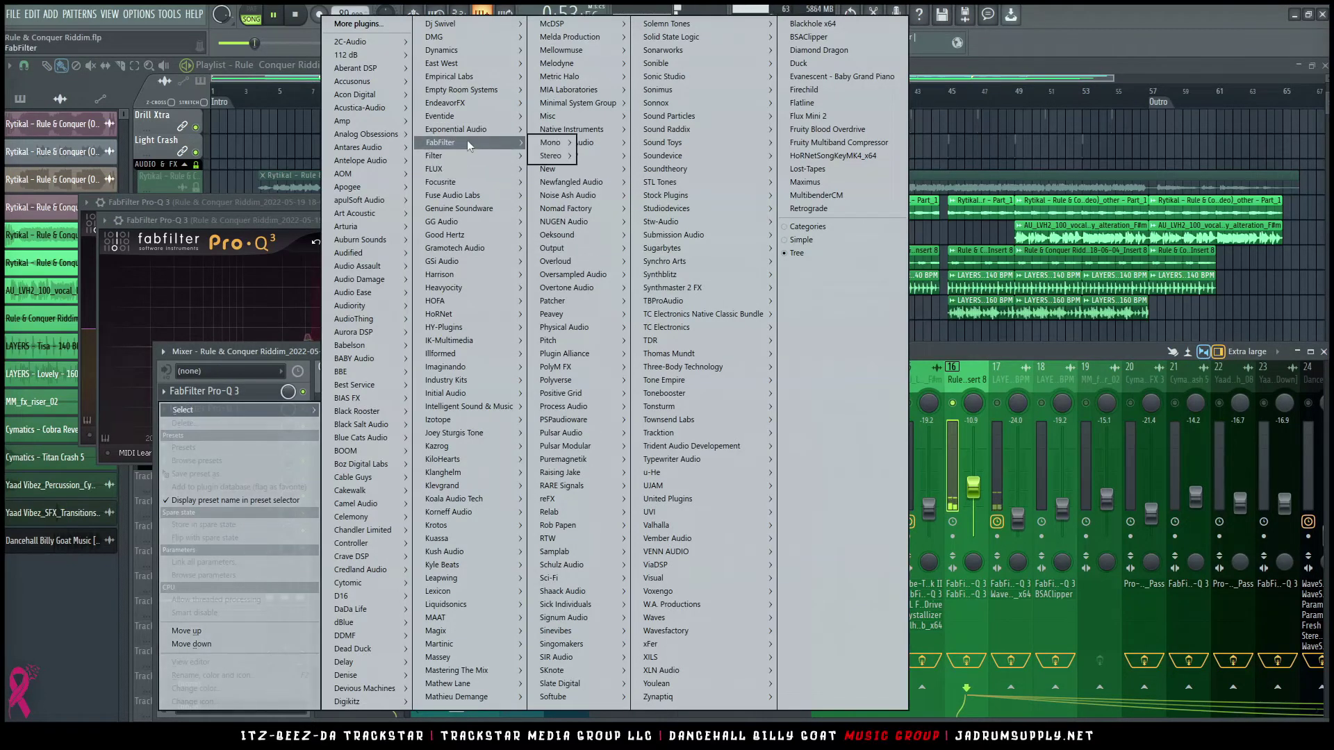
{"action": "mouse_move", "coordinate": [554, 157]}
{"action": "mouse_move", "coordinate": [600, 155]}
{"action": "left_click", "coordinate": [713, 160]}
{"action": "left_click", "coordinate": [710, 183]}
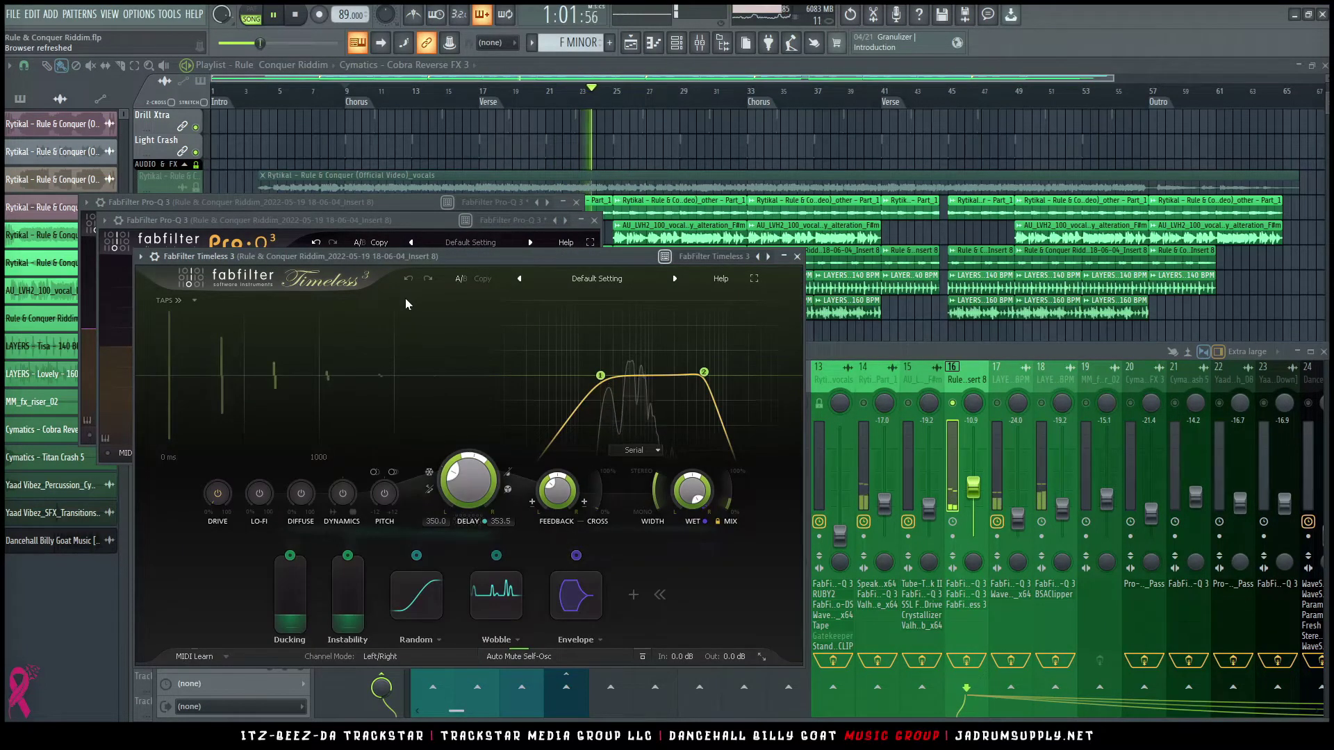
{"action": "left_click_drag", "start_coordinate": [455, 257], "coordinate": [565, 147]}
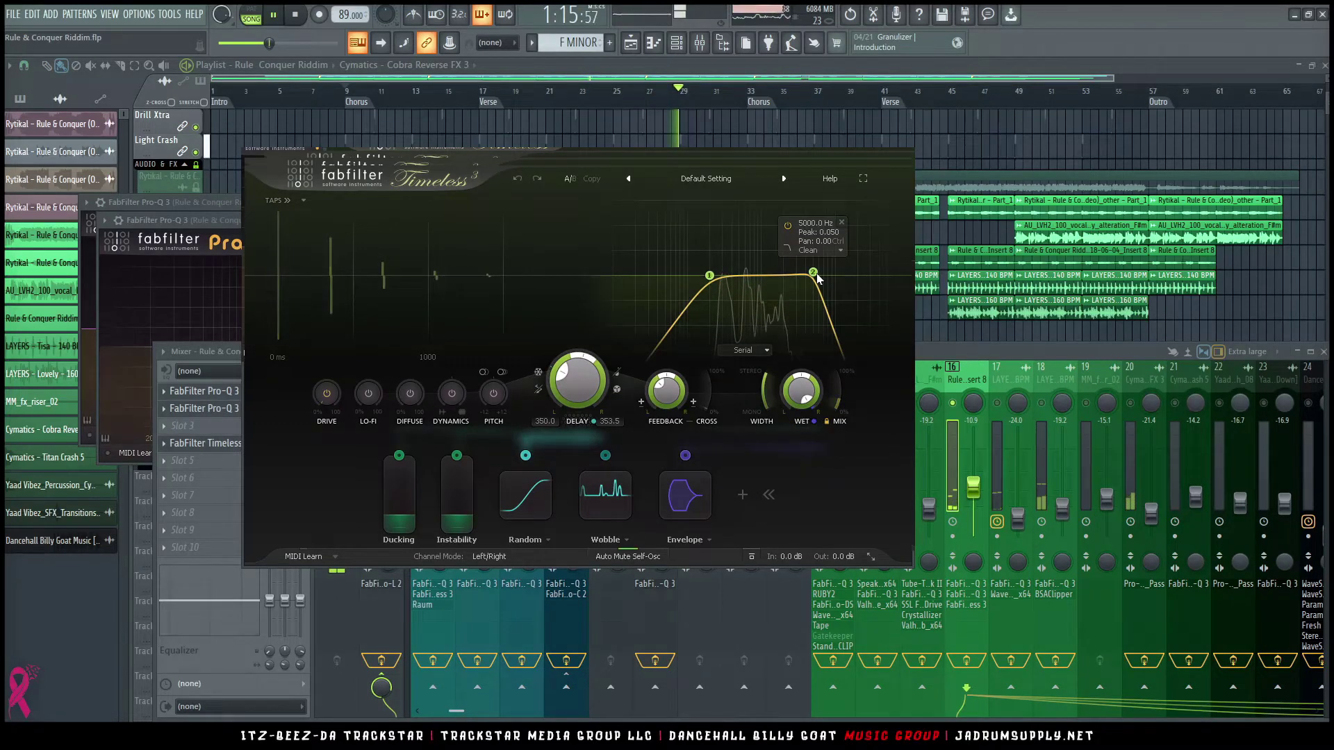
Step: Disable both filters in the Timeless 3 delay and set its mix to 40%
{"action": "right_click", "coordinate": [709, 275]}
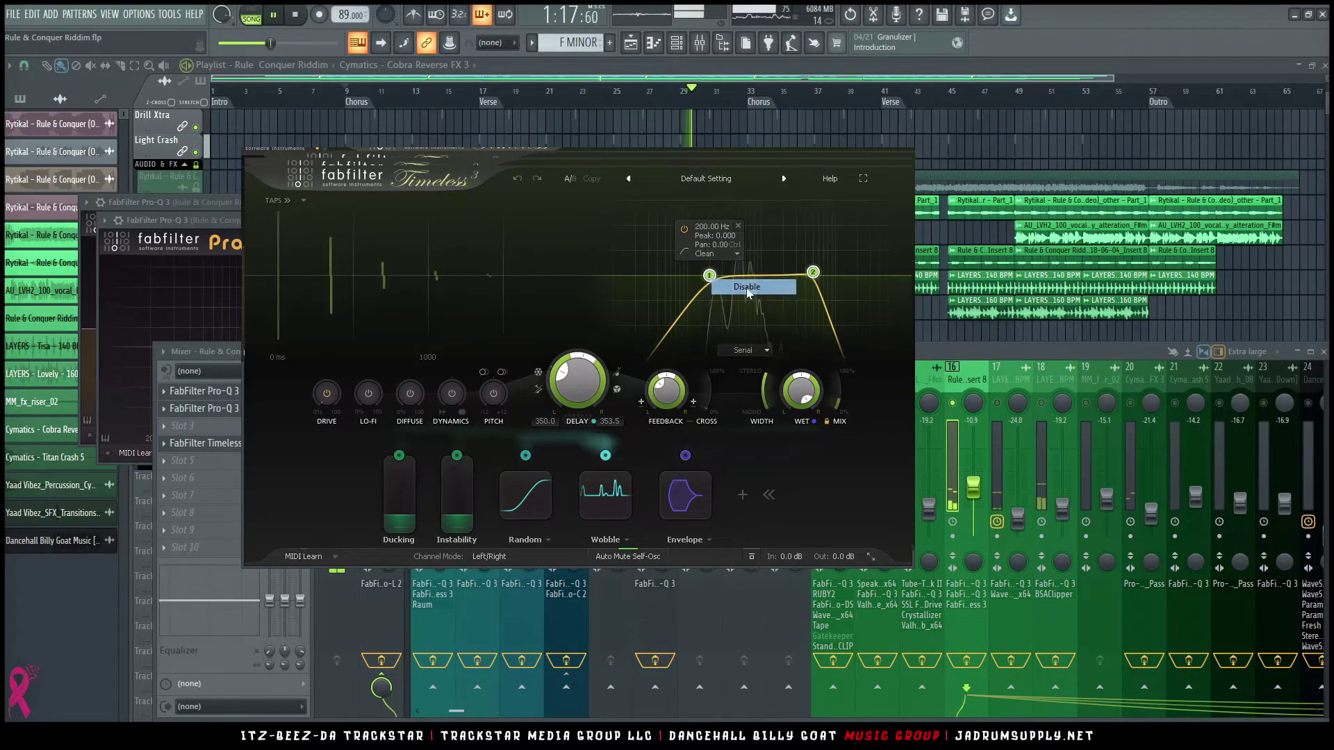
{"action": "left_click", "coordinate": [747, 287]}
{"action": "left_click", "coordinate": [703, 179]}
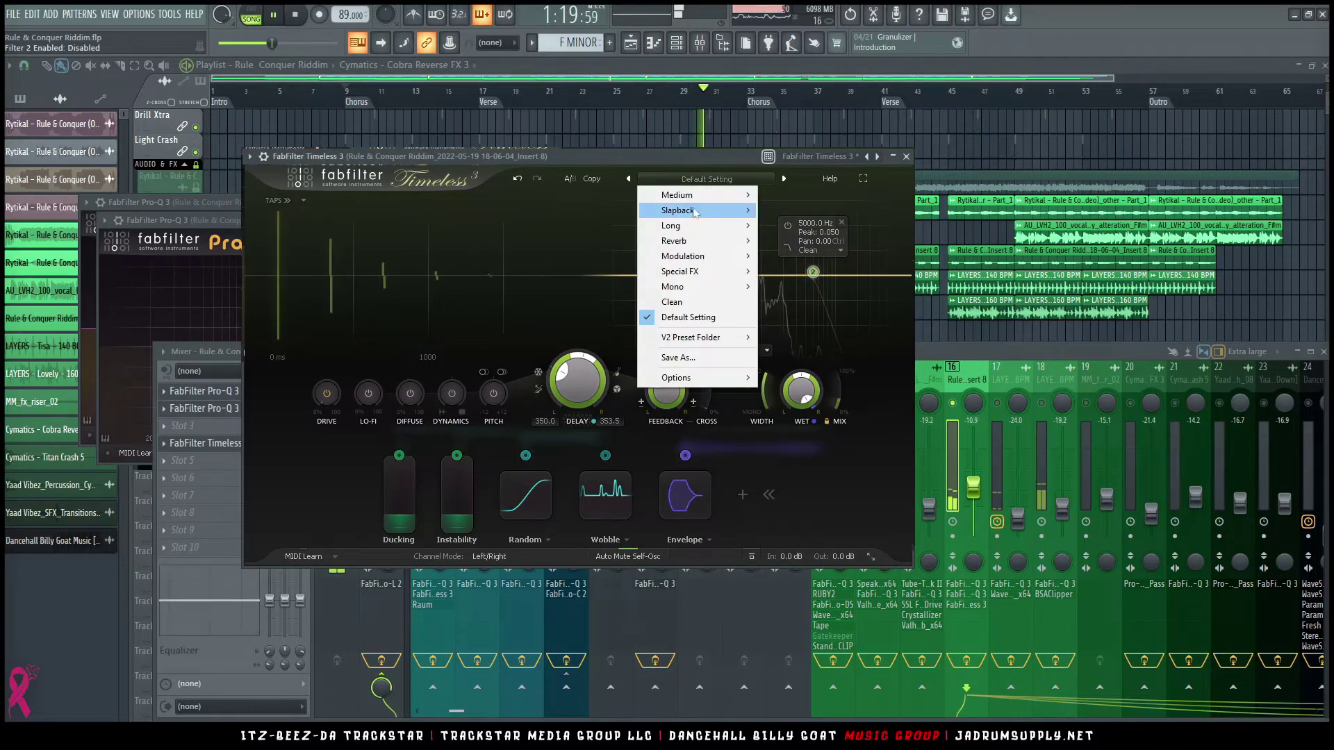
{"action": "left_click", "coordinate": [594, 239]}
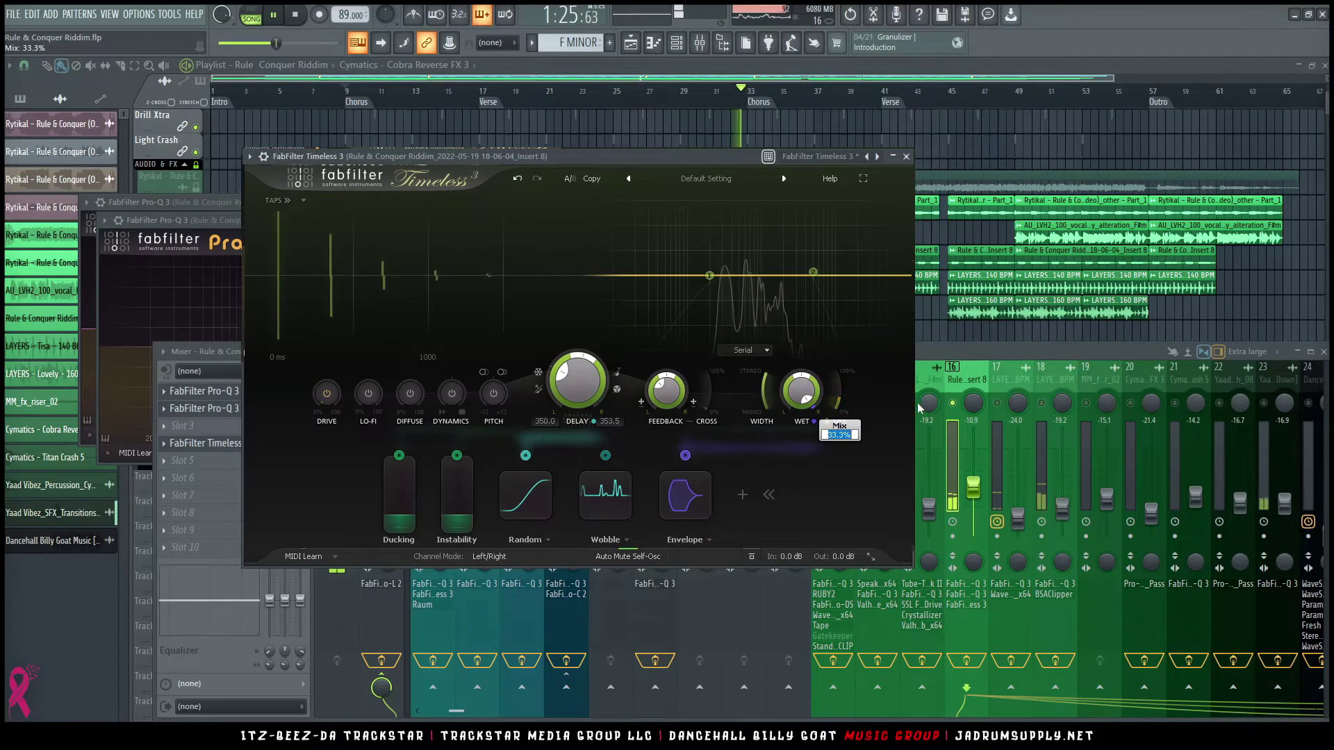
{"action": "key", "text": "Return"}
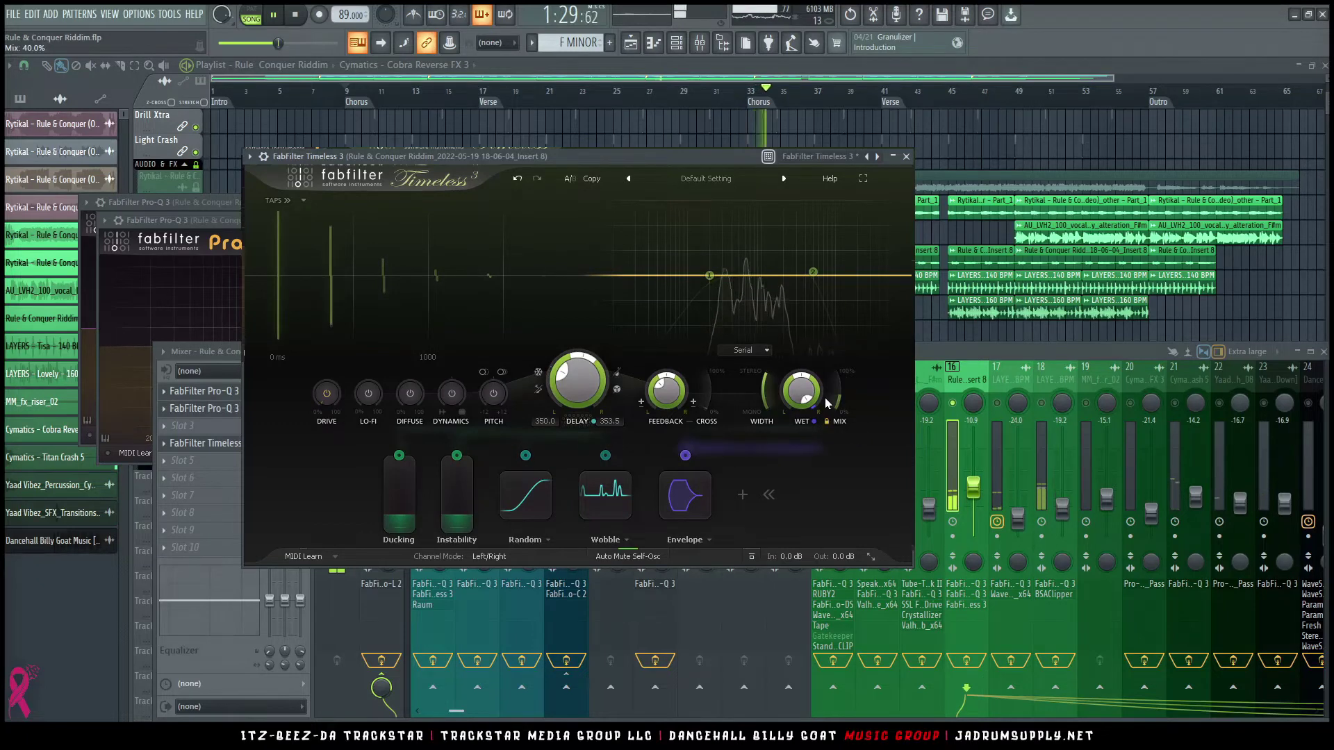
Step: Try a 1/2 note delay sync, settle on 1/4 note, and close the Timeless 3 window
{"action": "left_click", "coordinate": [616, 373]}
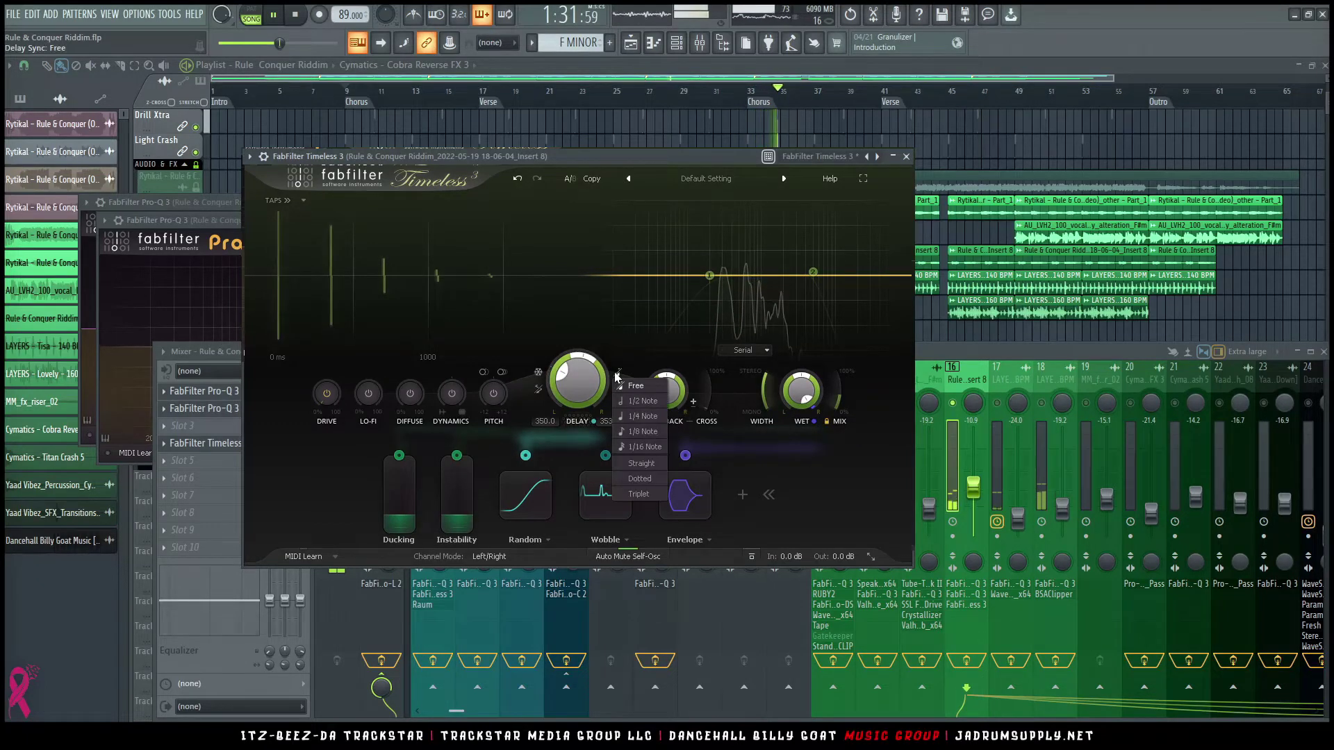
{"action": "left_click", "coordinate": [642, 403]}
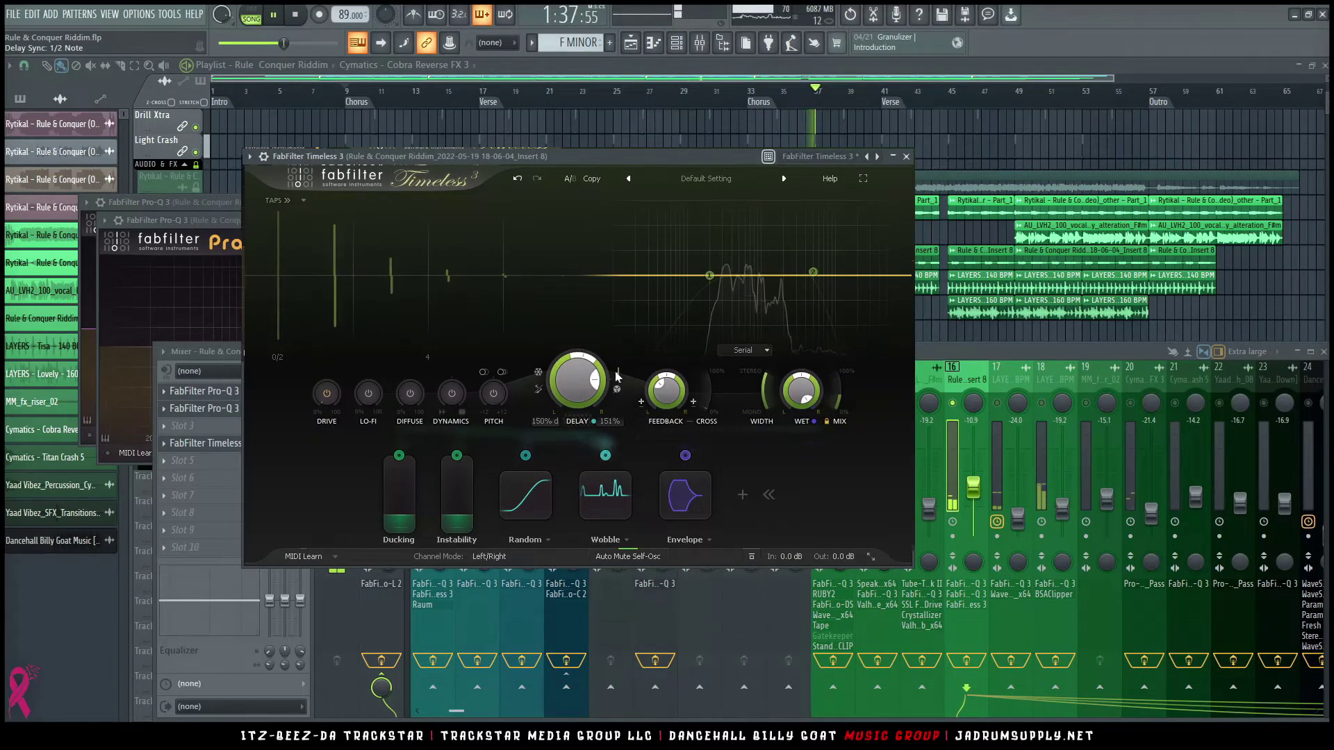
{"action": "left_click", "coordinate": [616, 376]}
{"action": "left_click", "coordinate": [642, 416]}
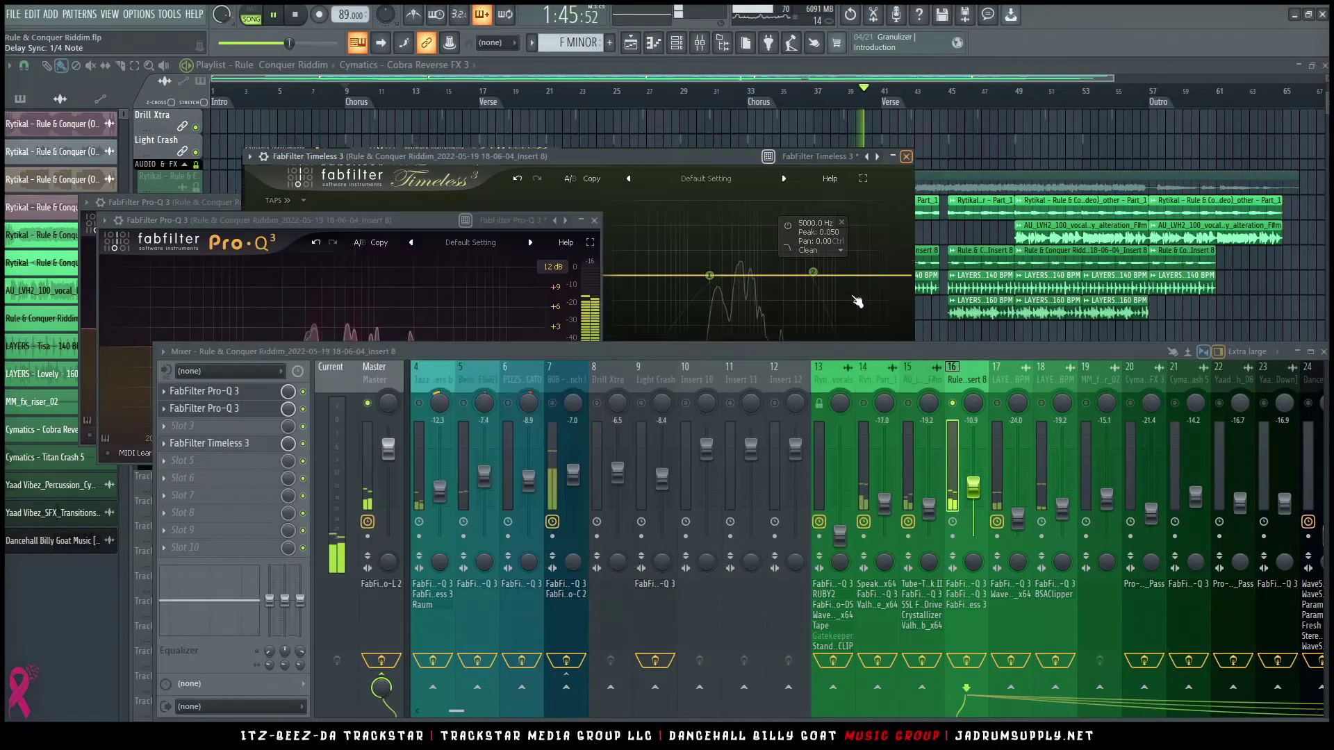
{"action": "left_click", "coordinate": [905, 157]}
Step: Lower the Insert 8 track to about -11.8 dB and add the ValhallaPlate reverb to its fifth effect slot
{"action": "left_click_drag", "start_coordinate": [973, 488], "coordinate": [979, 490]}
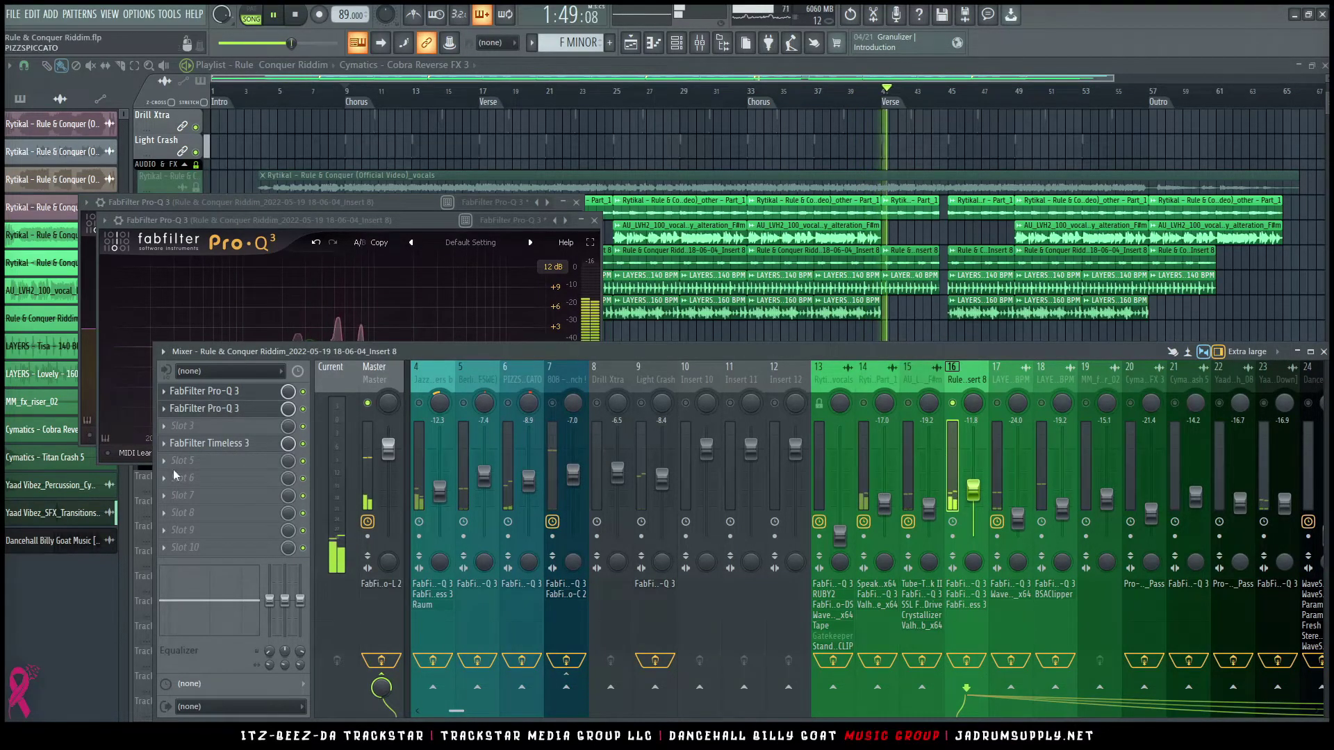
{"action": "left_click", "coordinate": [210, 459]}
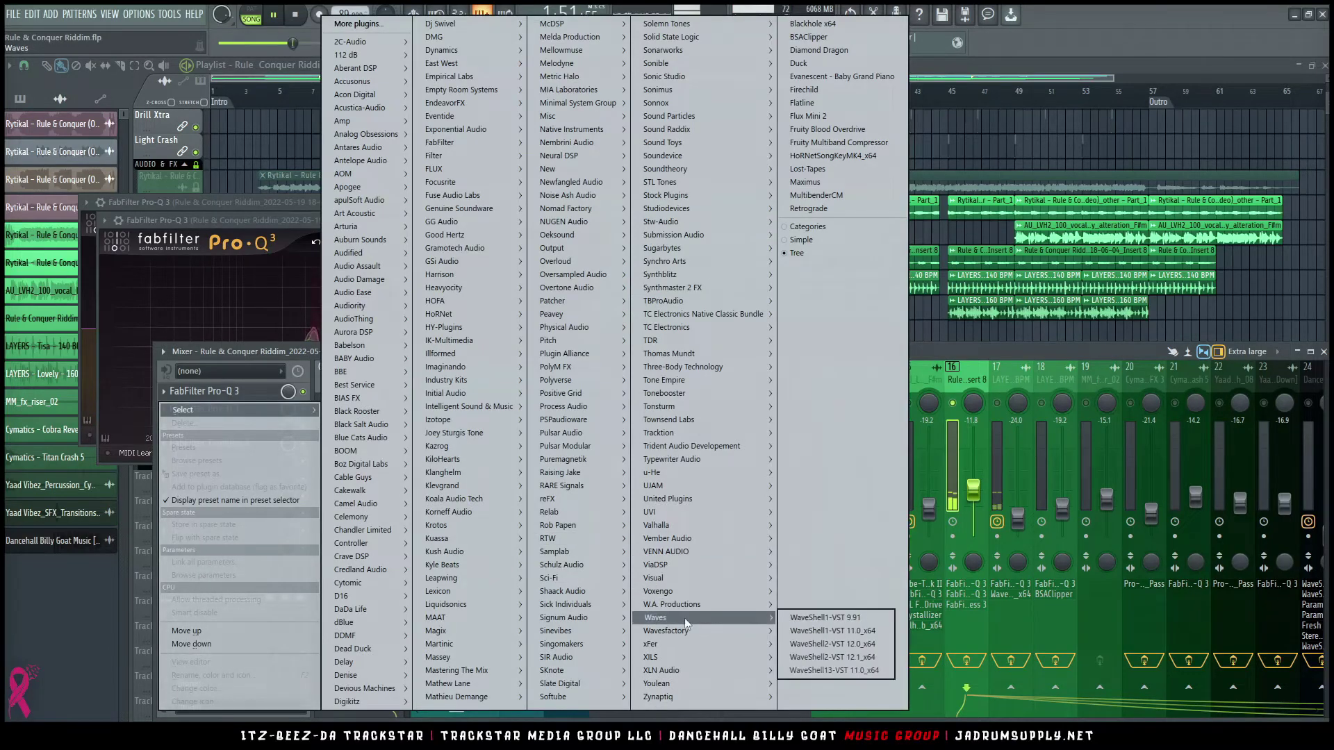
{"action": "mouse_move", "coordinate": [695, 570]}
{"action": "mouse_move", "coordinate": [667, 525]}
{"action": "mouse_move", "coordinate": [821, 550]}
{"action": "left_click", "coordinate": [869, 551]}
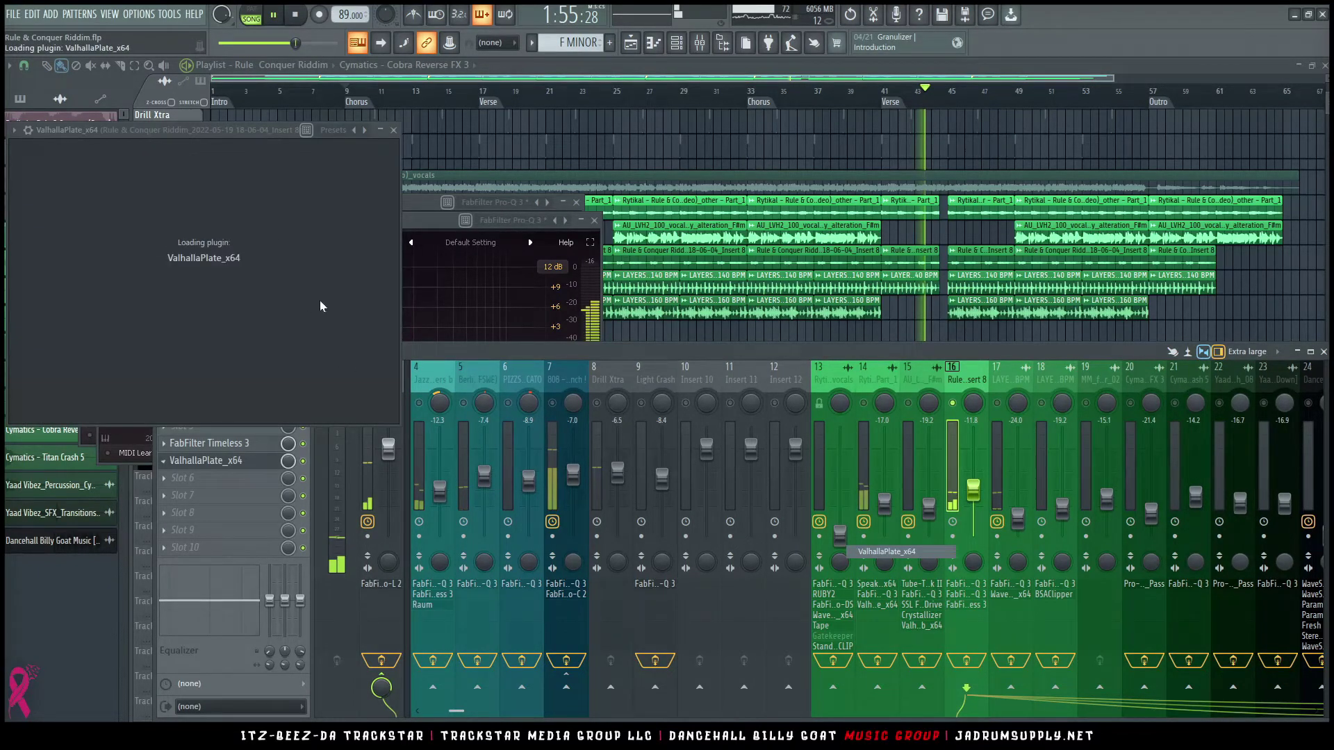
Step: Set ValhallaPlate to Steel mode with a 26% mix and a 2.5 s decay, and stop playback
{"action": "left_click", "coordinate": [108, 389]}
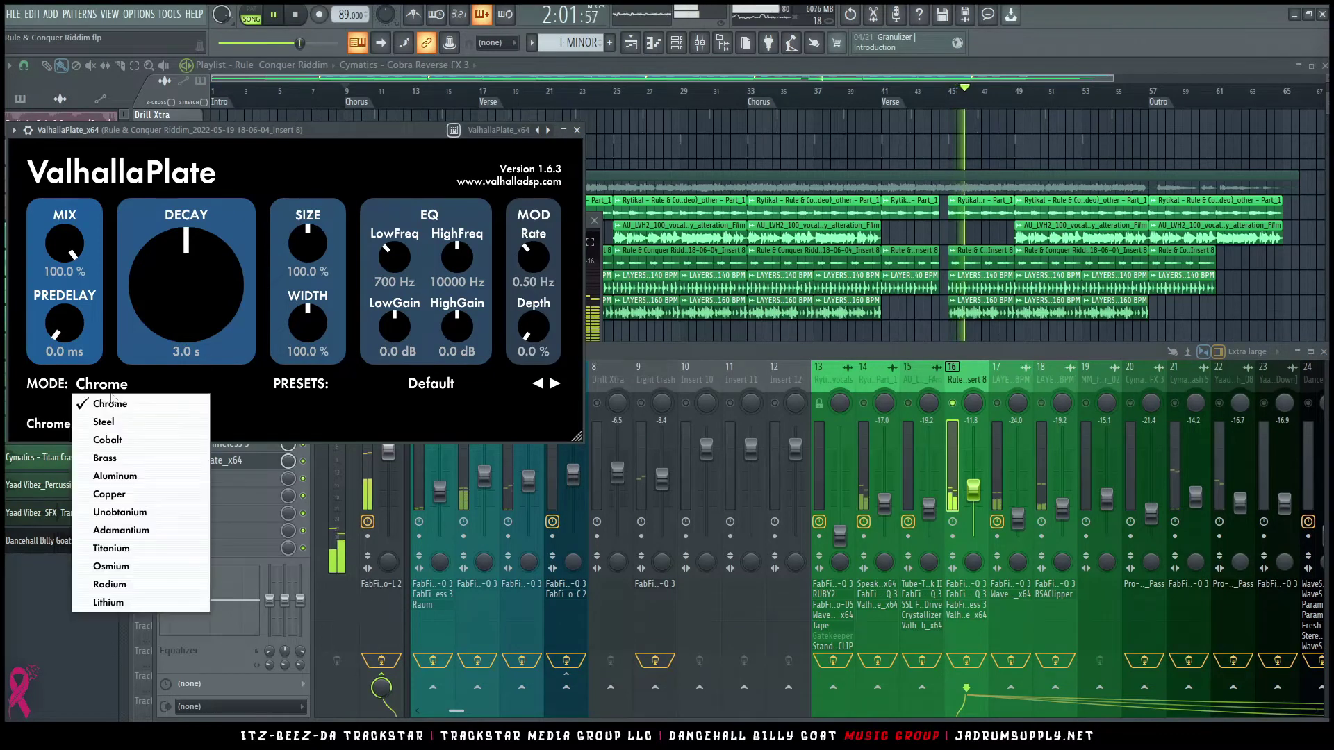
{"action": "left_click", "coordinate": [104, 422]}
{"action": "left_click_drag", "start_coordinate": [64, 243], "coordinate": [86, 341]}
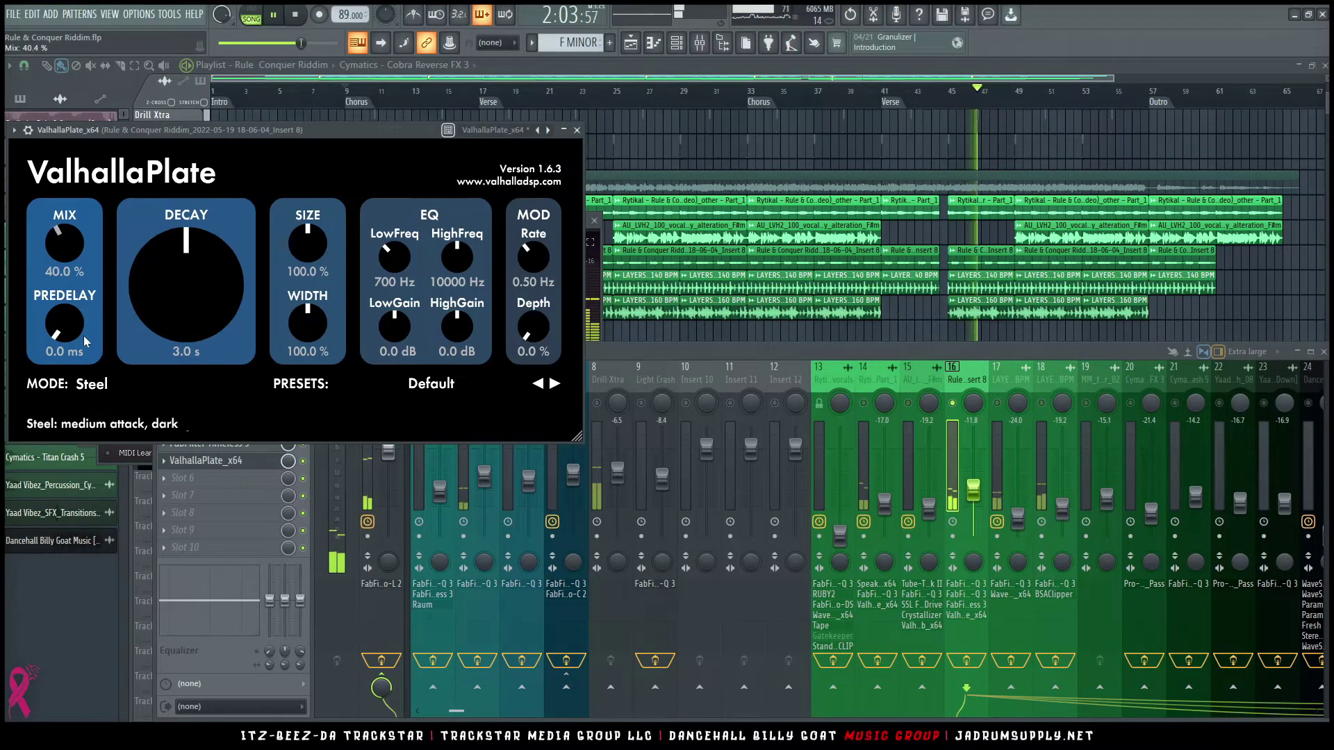
{"action": "scroll", "coordinate": [195, 308], "scroll_direction": "down", "scroll_amount": 1}
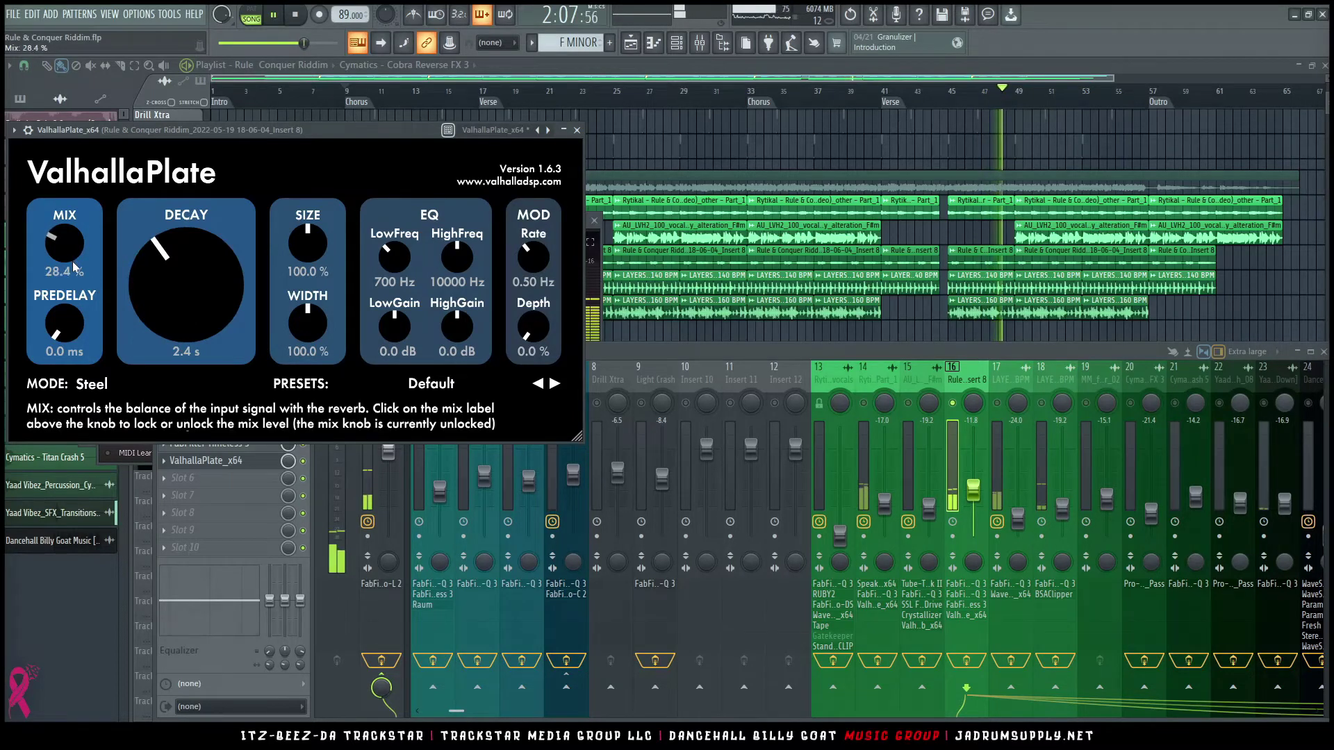
{"action": "scroll", "coordinate": [75, 266], "scroll_direction": "down", "scroll_amount": 1}
{"action": "scroll", "coordinate": [156, 296], "scroll_direction": "up", "scroll_amount": 1}
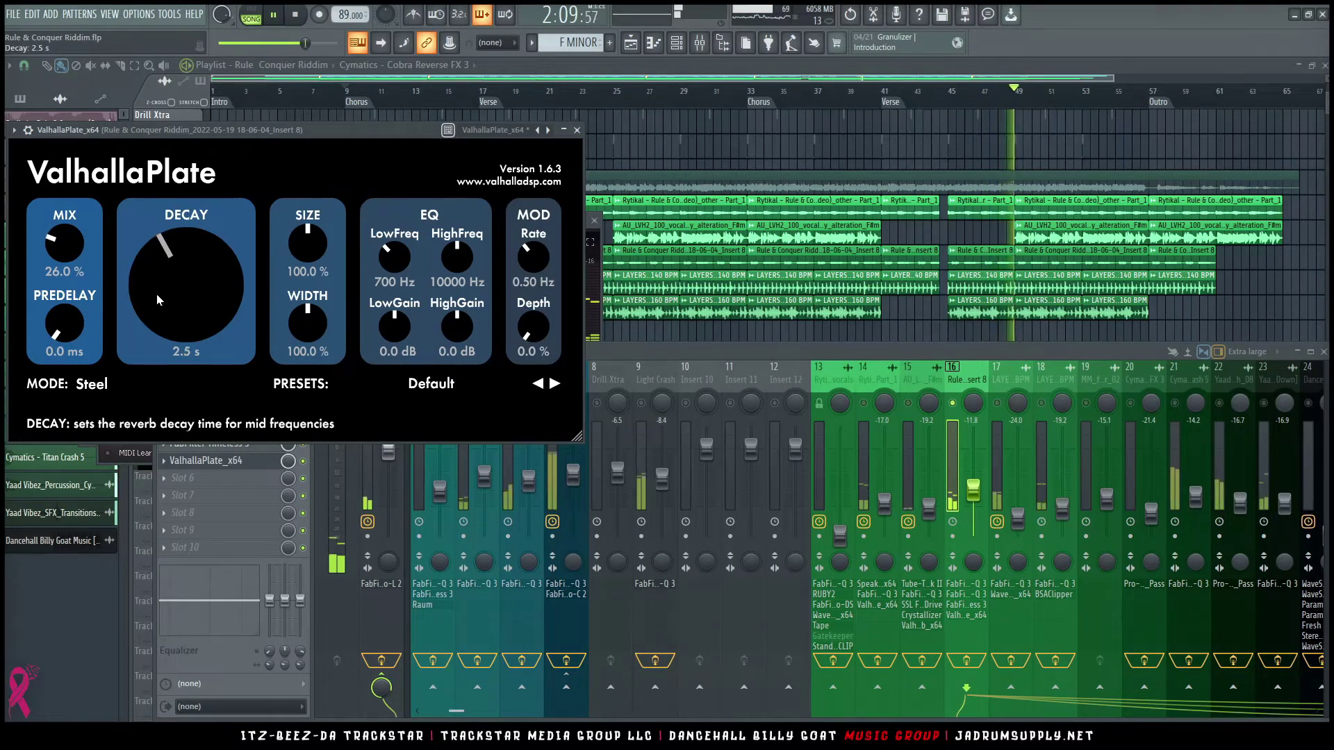
{"action": "key", "text": "space"}
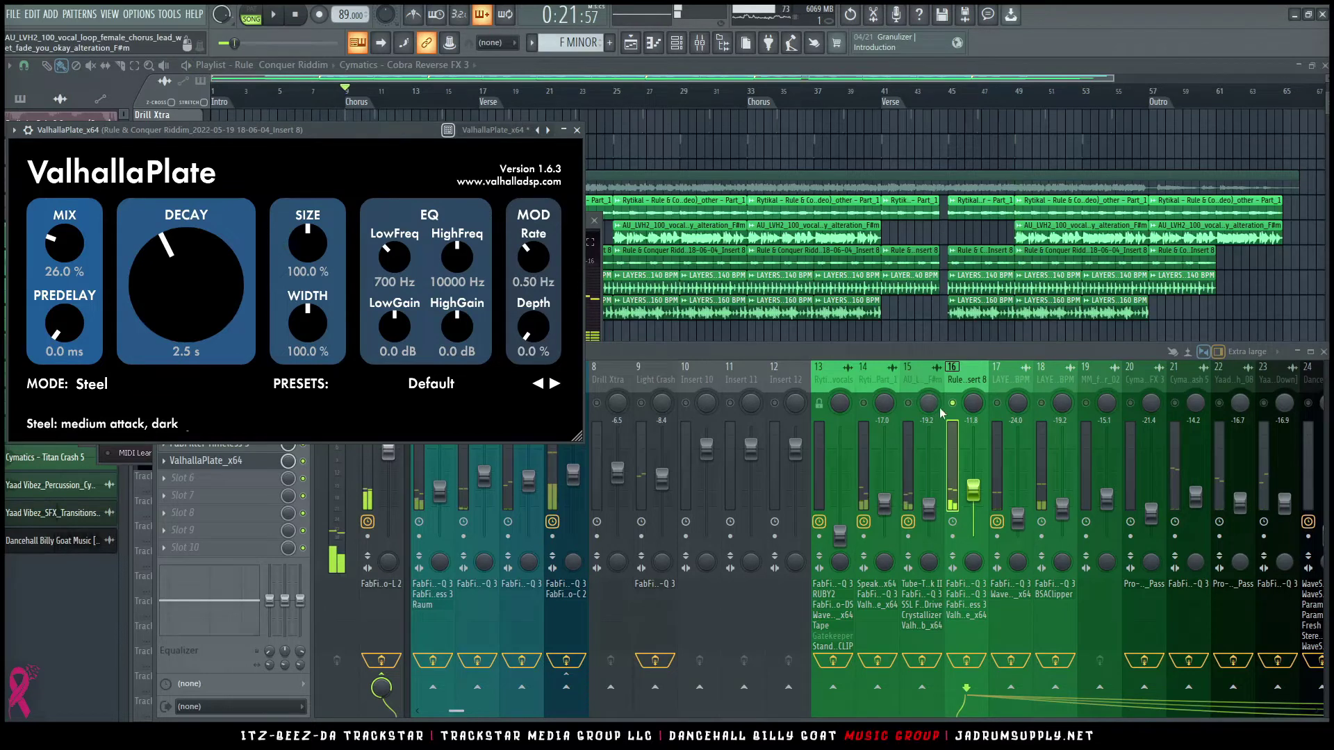
Step: Close the ValhallaPlate window, unsolo the Insert 8 track, and raise its level to about -10.4 dB during playback
{"action": "right_click", "coordinate": [953, 402]}
{"action": "left_click", "coordinate": [576, 131]}
{"action": "key", "text": "space"}
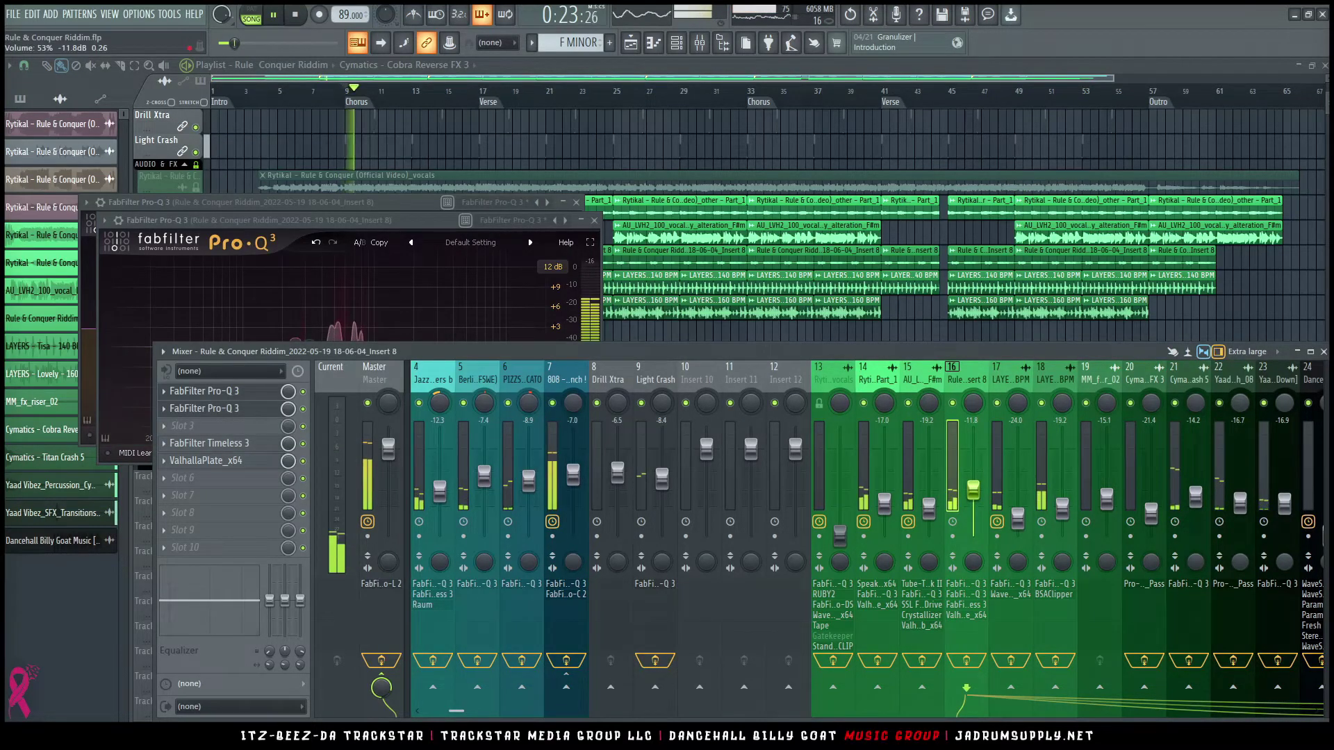
{"action": "scroll", "coordinate": [973, 488], "scroll_direction": "up", "scroll_amount": 1}
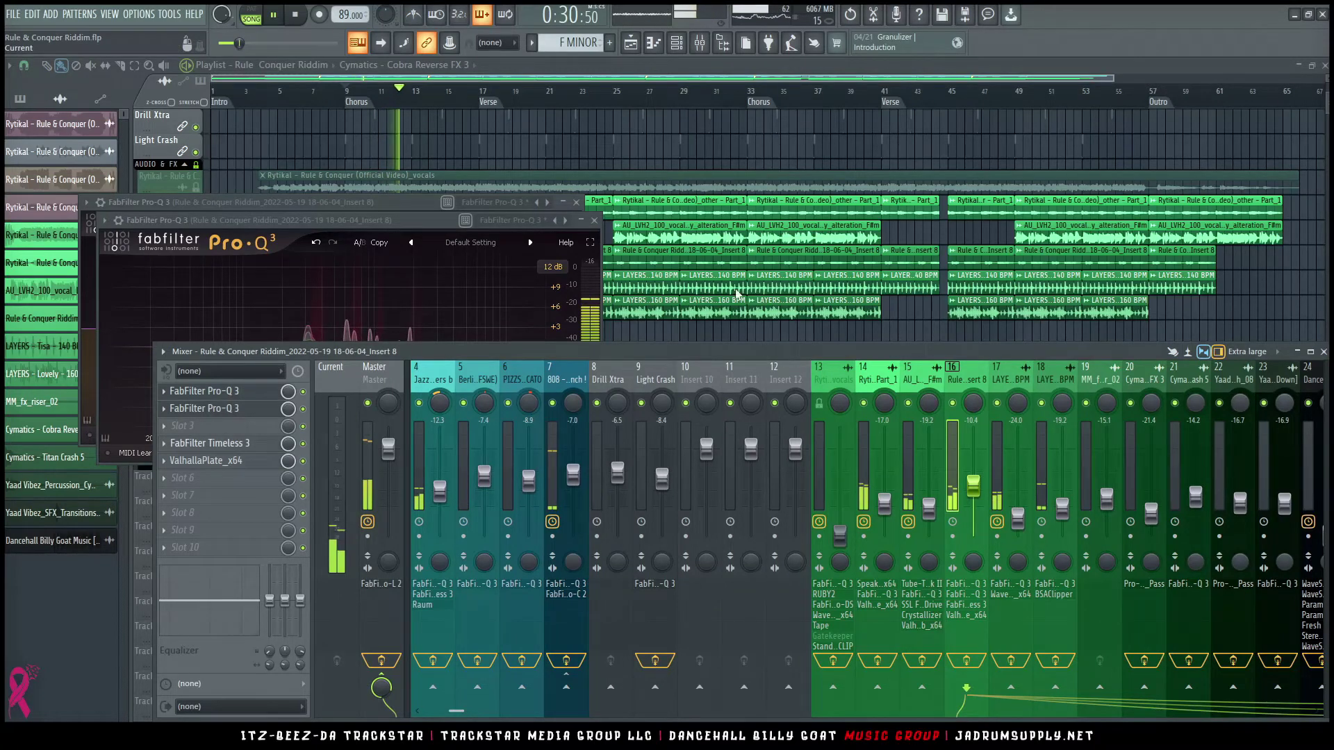
Step: Set the Insert 8 track's Timeless 3 mix to 15% with its 200 Hz filter enabled, and trim the track to about -10.7 dB
{"action": "left_click", "coordinate": [210, 443]}
{"action": "double_click", "coordinate": [840, 406]}
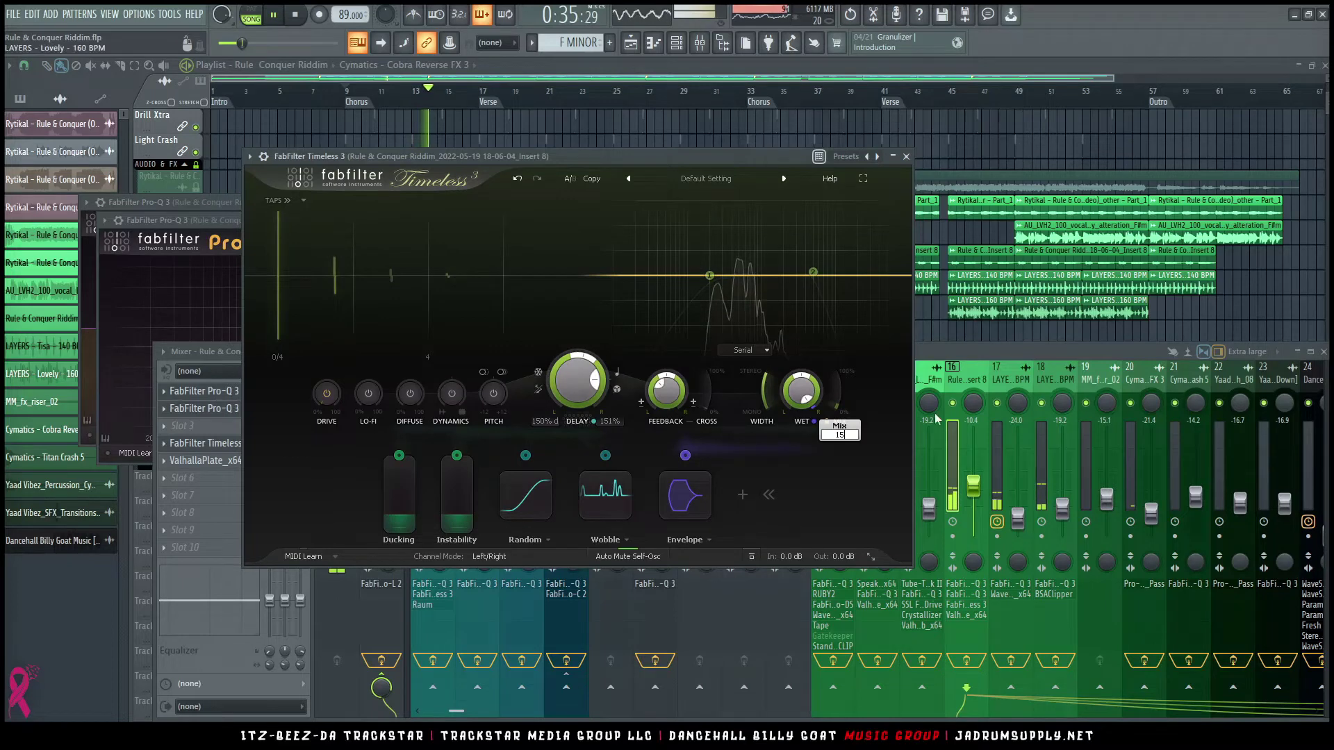
{"action": "key", "text": "Return"}
{"action": "right_click", "coordinate": [711, 282]}
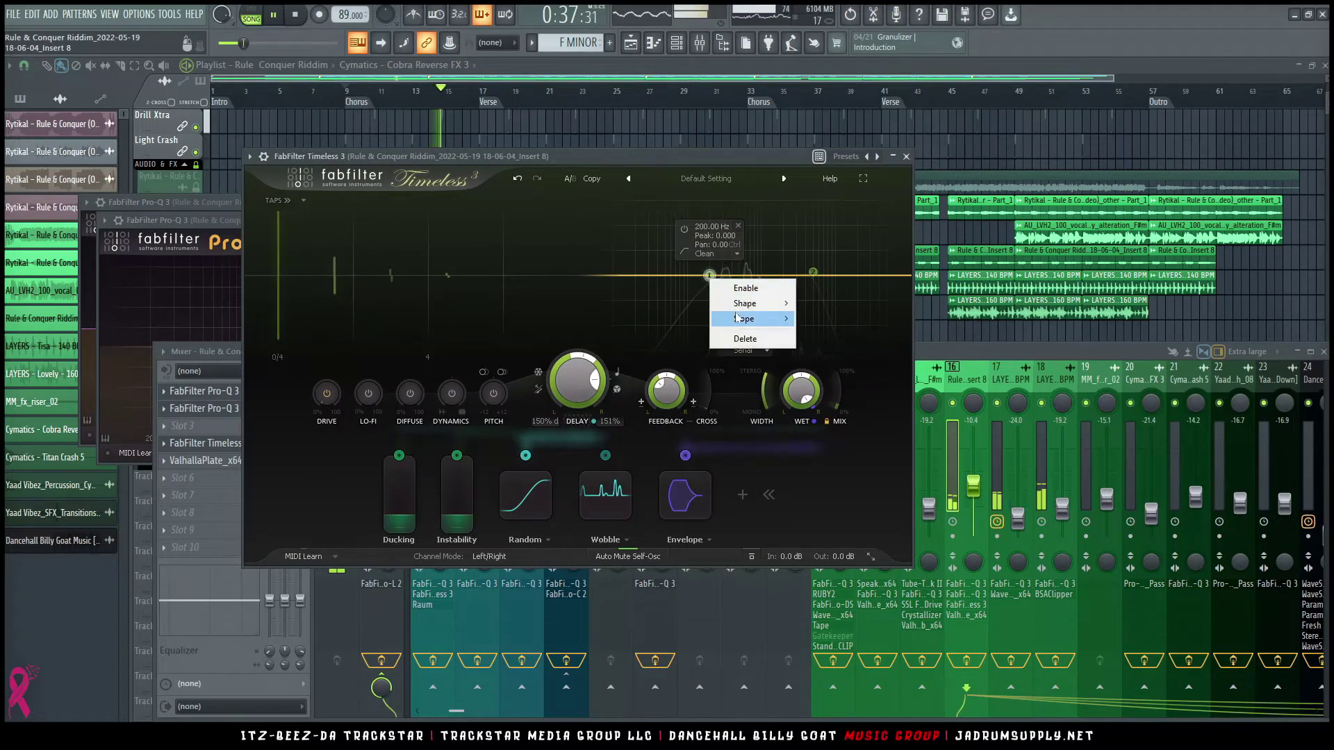
{"action": "left_click", "coordinate": [714, 286]}
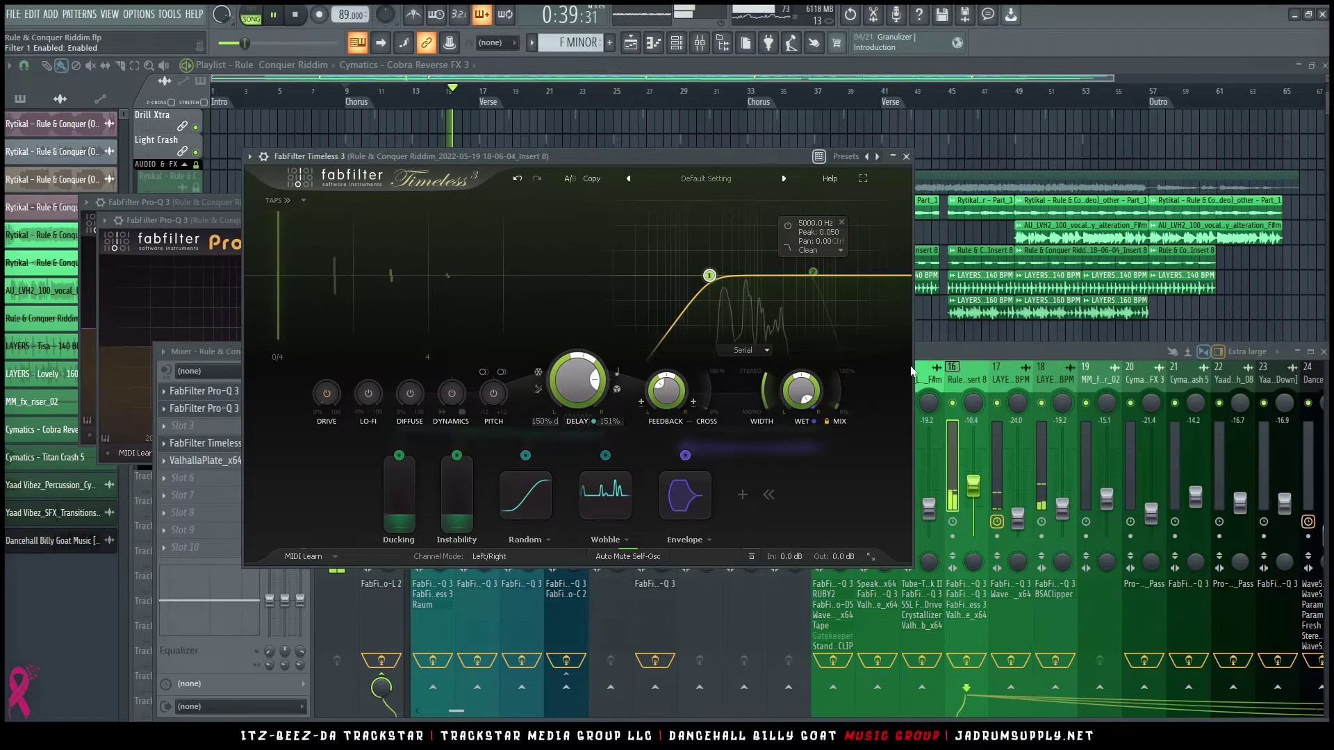
{"action": "left_click_drag", "start_coordinate": [973, 486], "coordinate": [973, 484]}
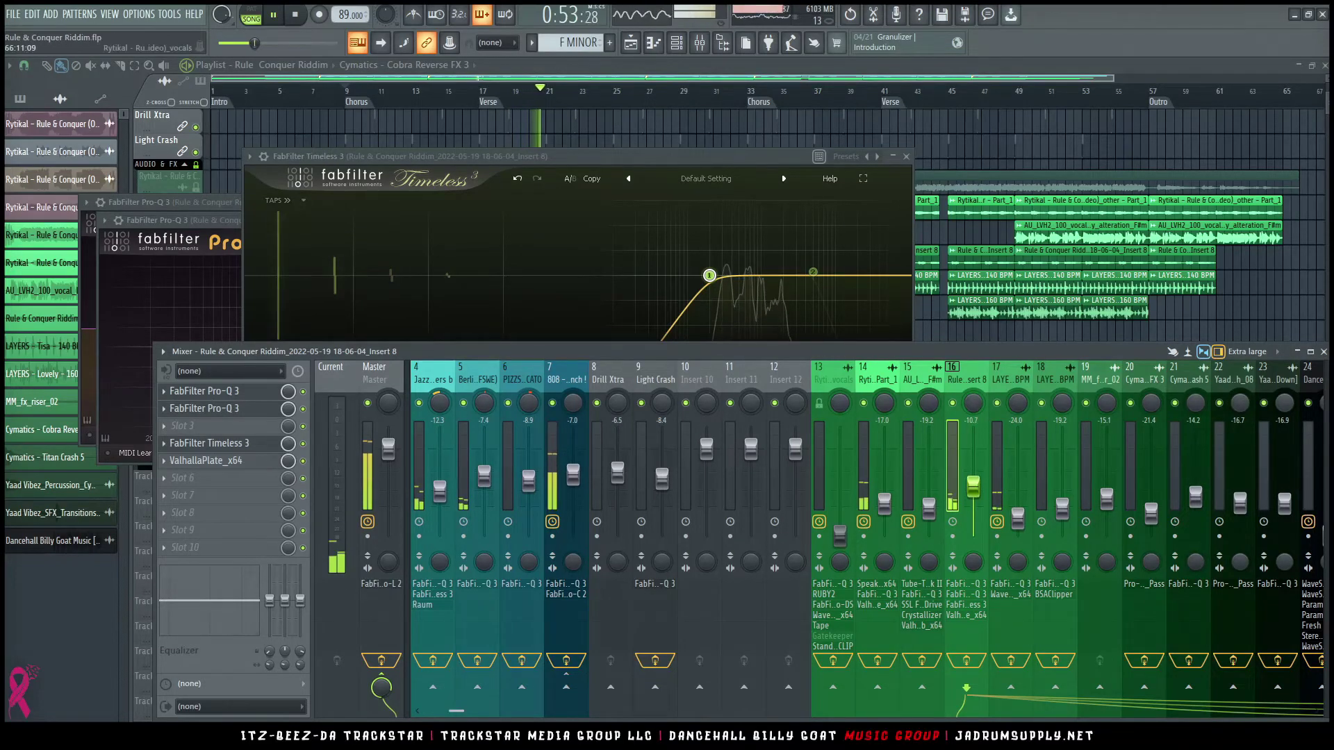
Step: Close the open plugin windows and show the FabFilter Pro-L 2 limiter on the Master track
{"action": "key", "text": "F12"}
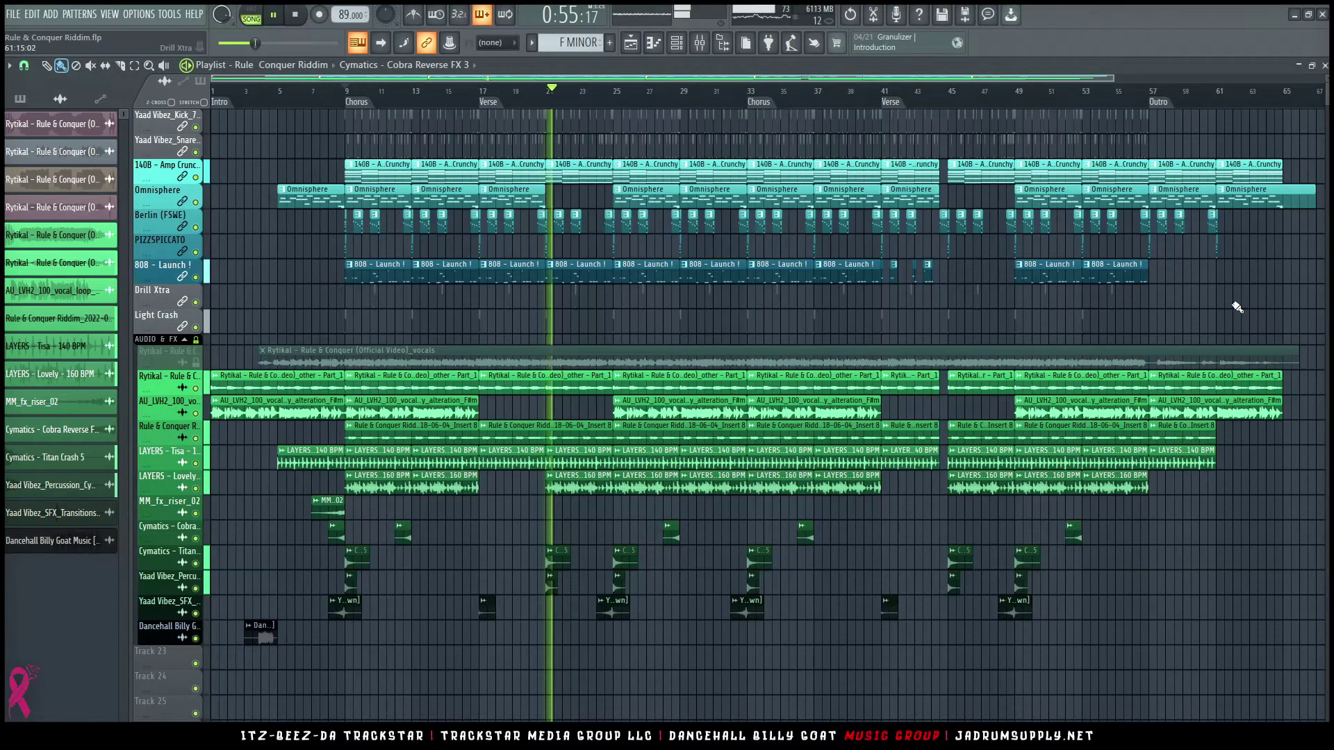
{"action": "left_click", "coordinate": [699, 43]}
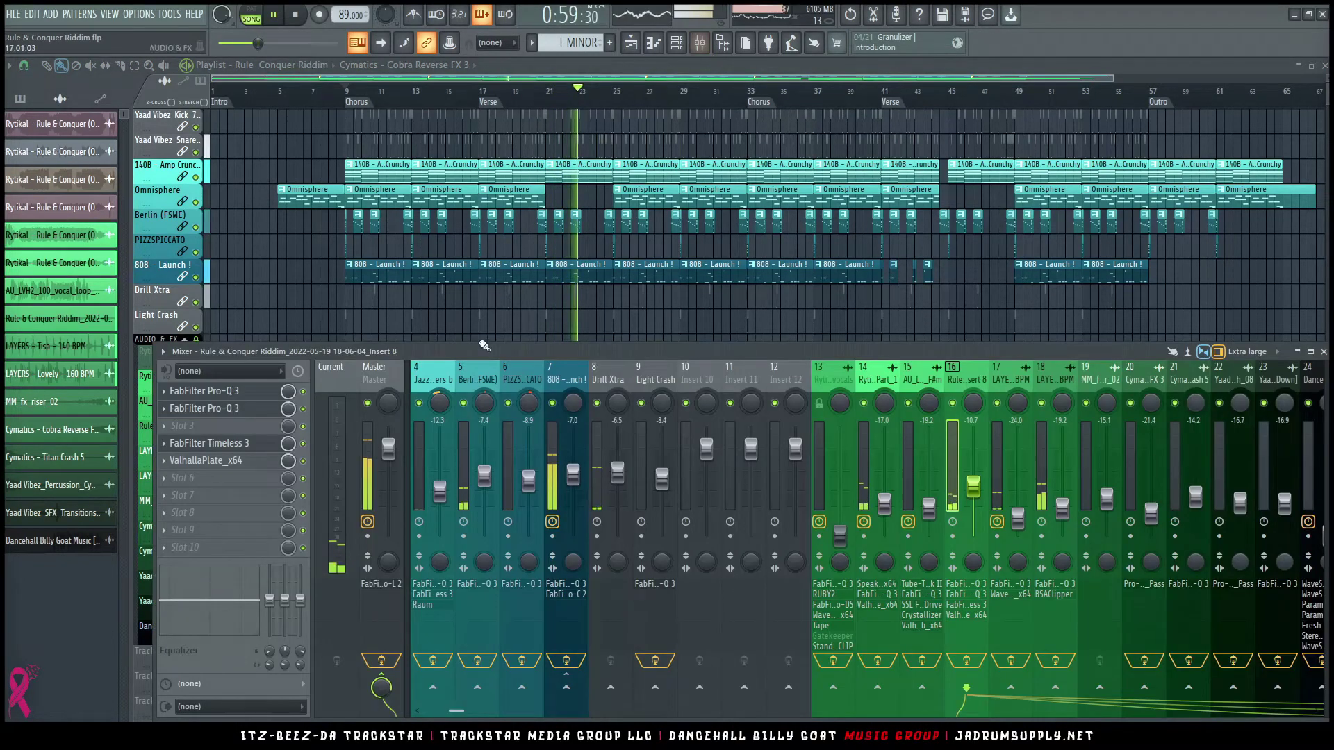
{"action": "left_click", "coordinate": [369, 464]}
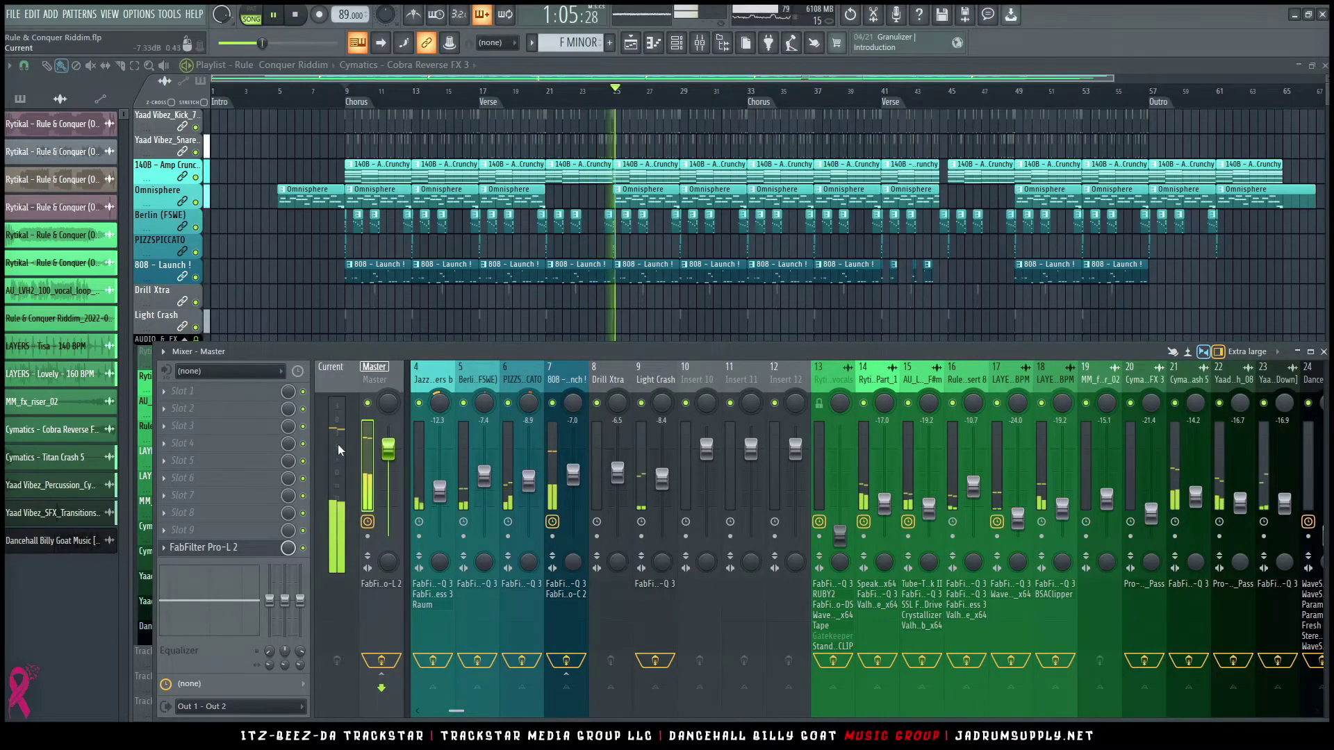
{"action": "left_click", "coordinate": [238, 530]}
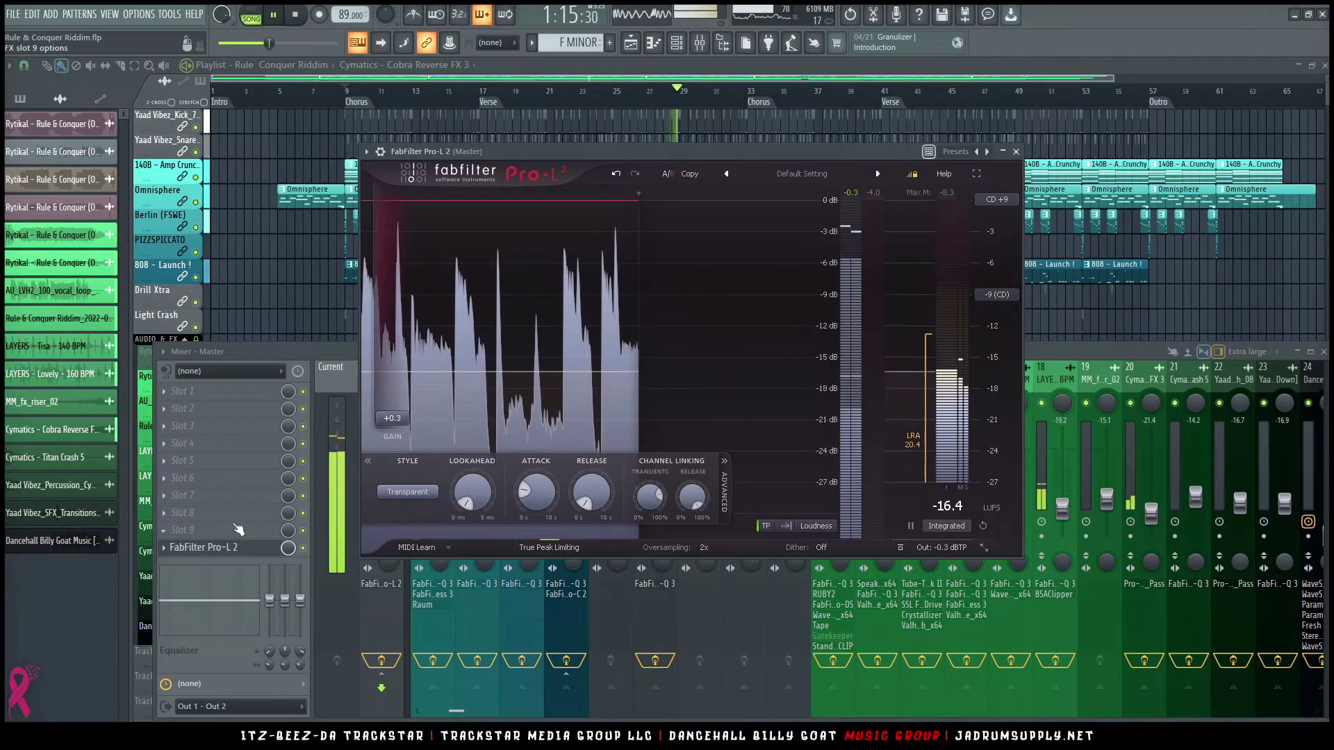
Step: Switch the mixer to the Wide 2 layout, select the Master track, and stop playback
{"action": "left_click", "coordinate": [1149, 381]}
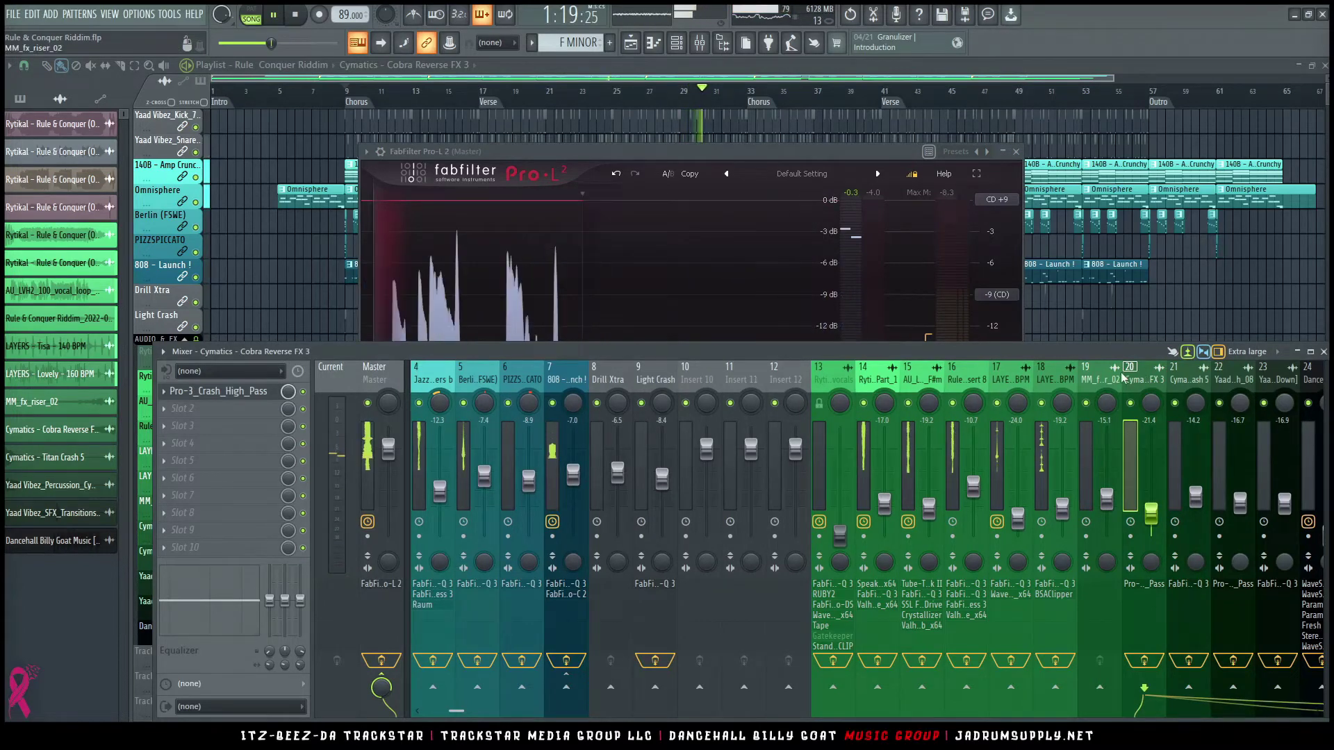
{"action": "left_click", "coordinate": [1275, 355]}
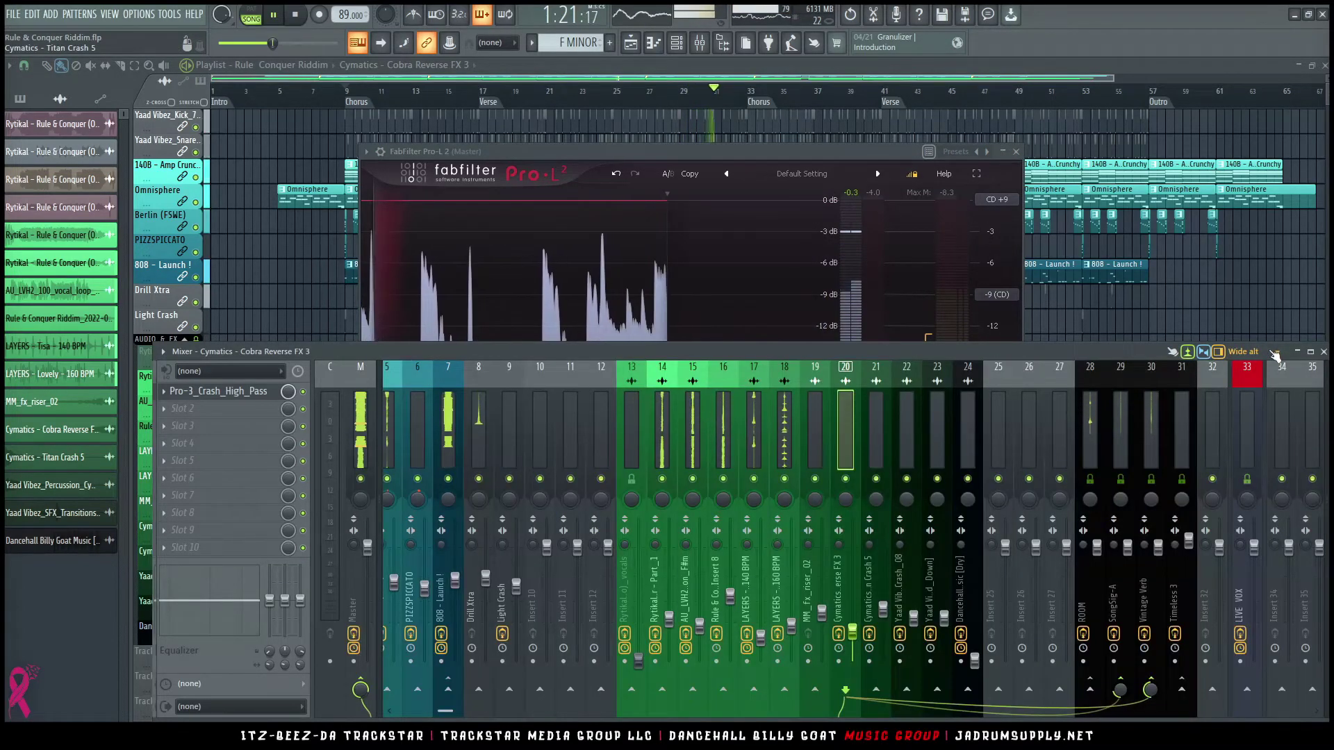
{"action": "left_click", "coordinate": [1274, 354]}
{"action": "scroll", "coordinate": [1181, 403], "scroll_direction": "up", "scroll_amount": 4}
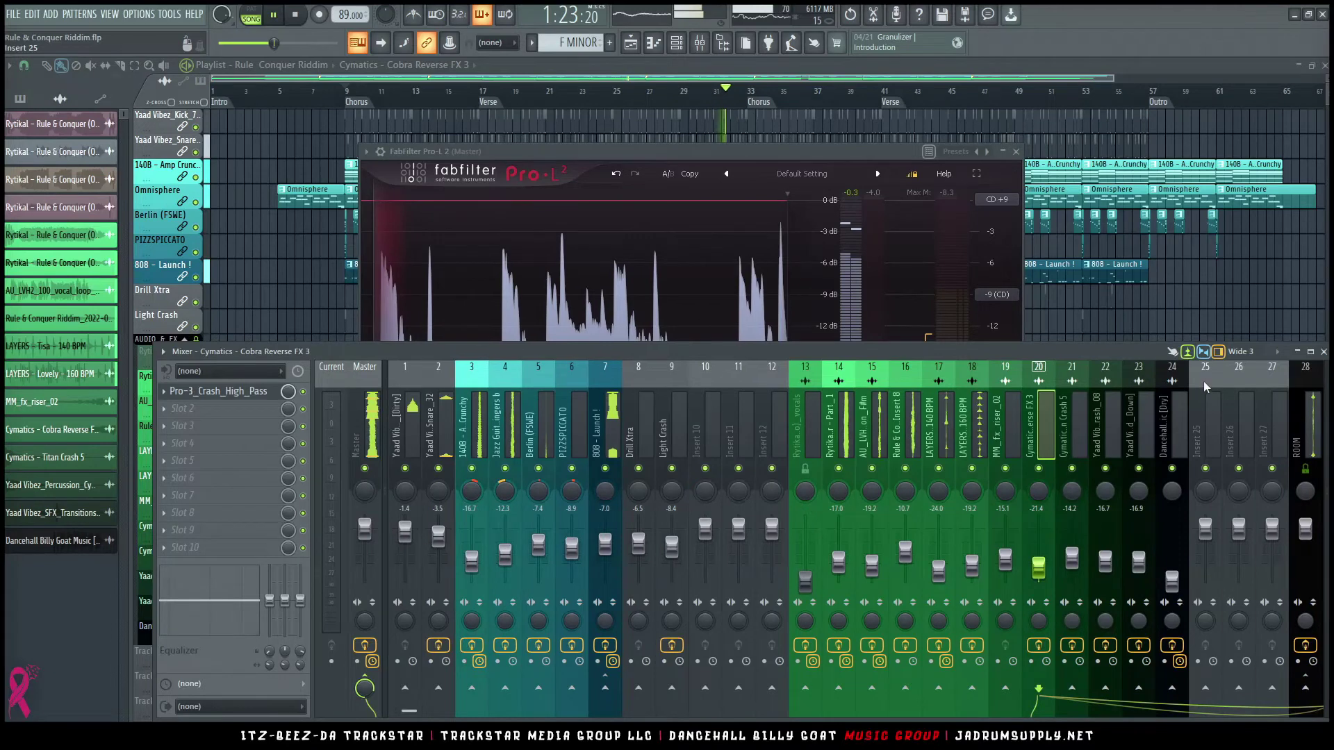
{"action": "scroll", "coordinate": [1246, 356], "scroll_direction": "up", "scroll_amount": 1}
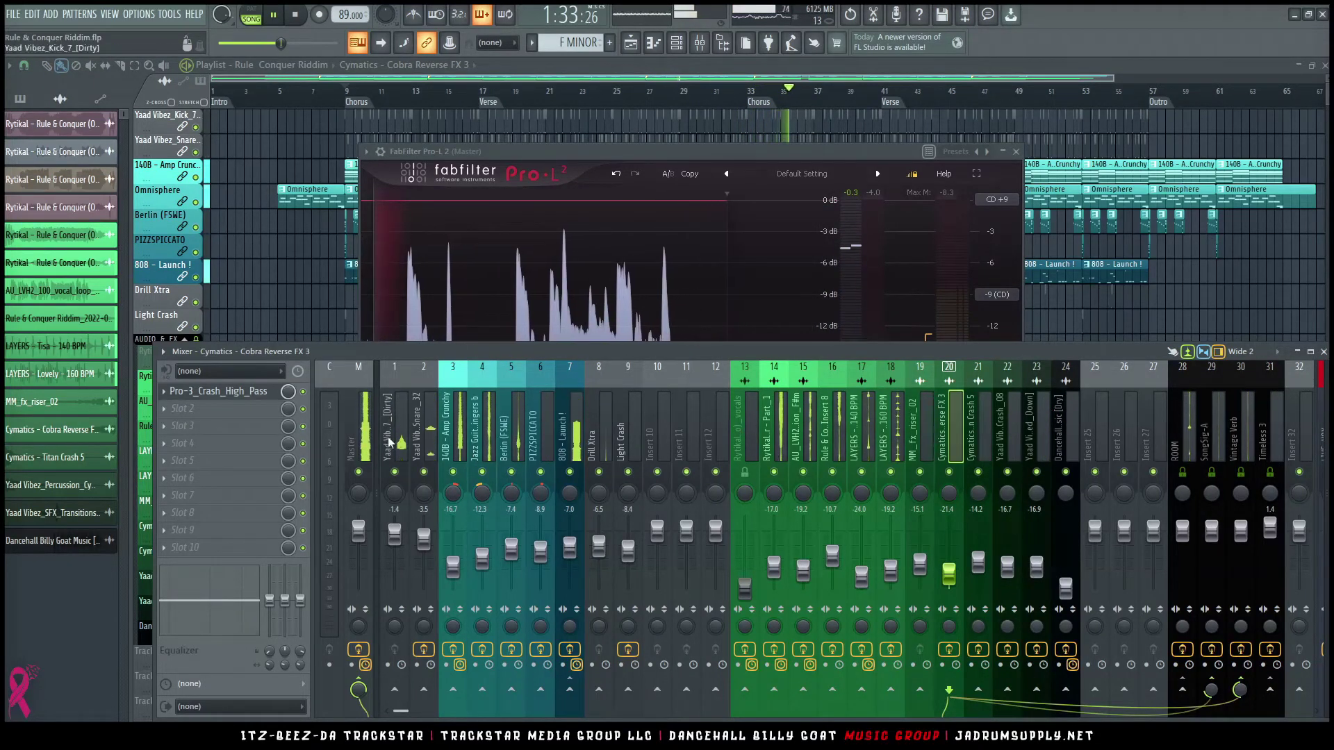
{"action": "left_click", "coordinate": [367, 430]}
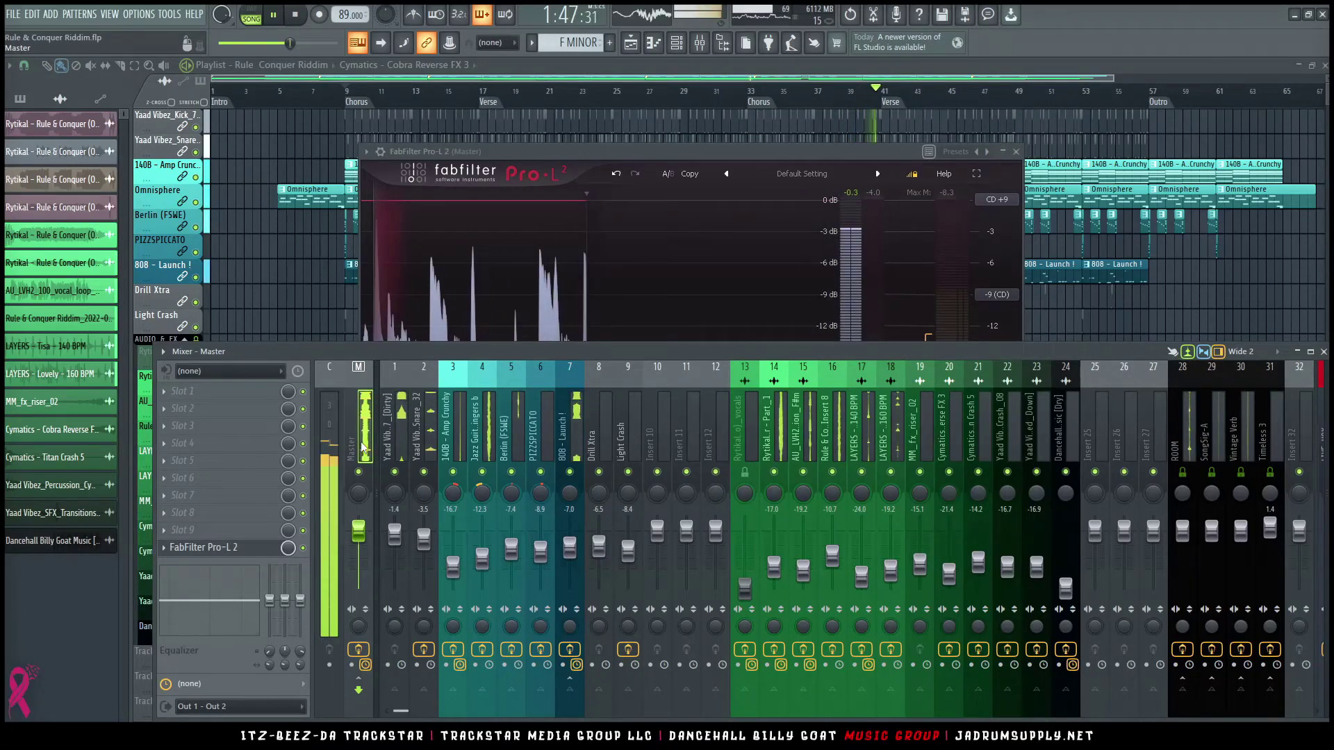
{"action": "key", "text": "space"}
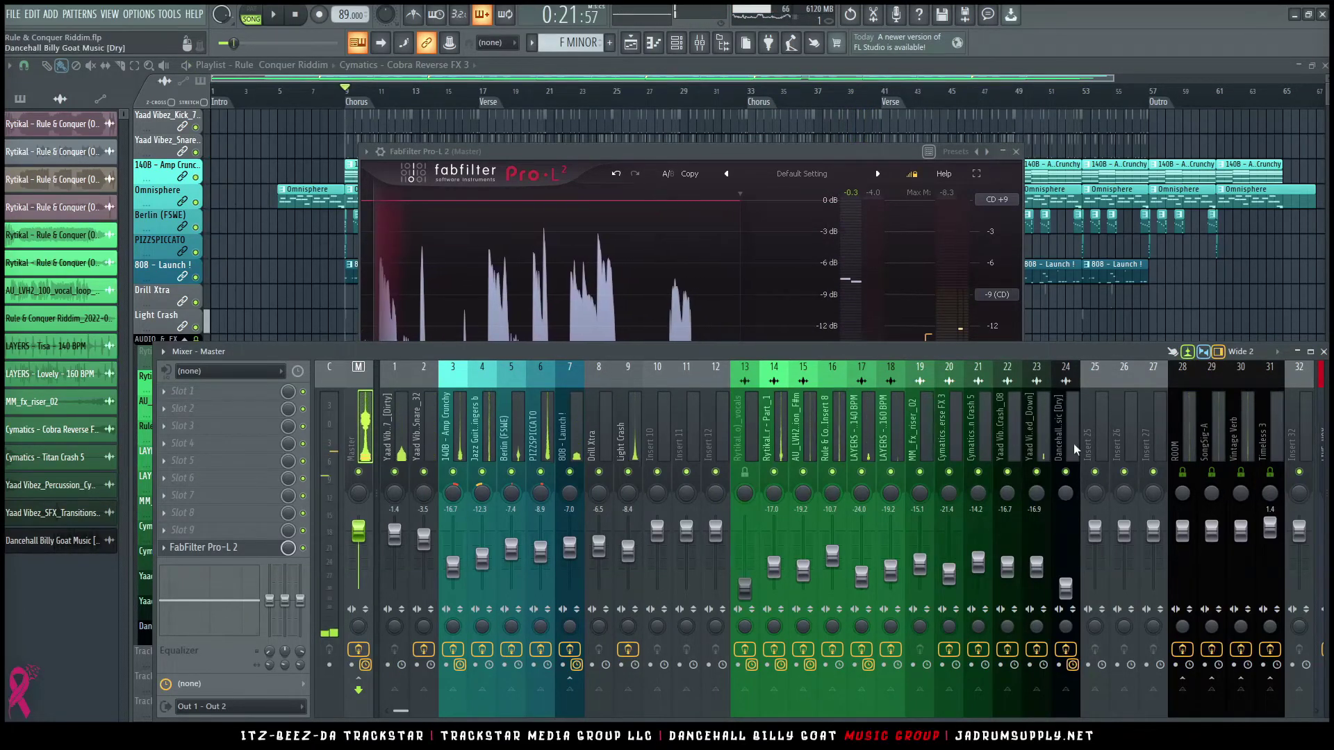
Step: Audition the intro and set the Dancehall Billy Goat Music track's level to about -10.5 dB
{"action": "left_click", "coordinate": [1074, 448]}
{"action": "key", "text": "space"}
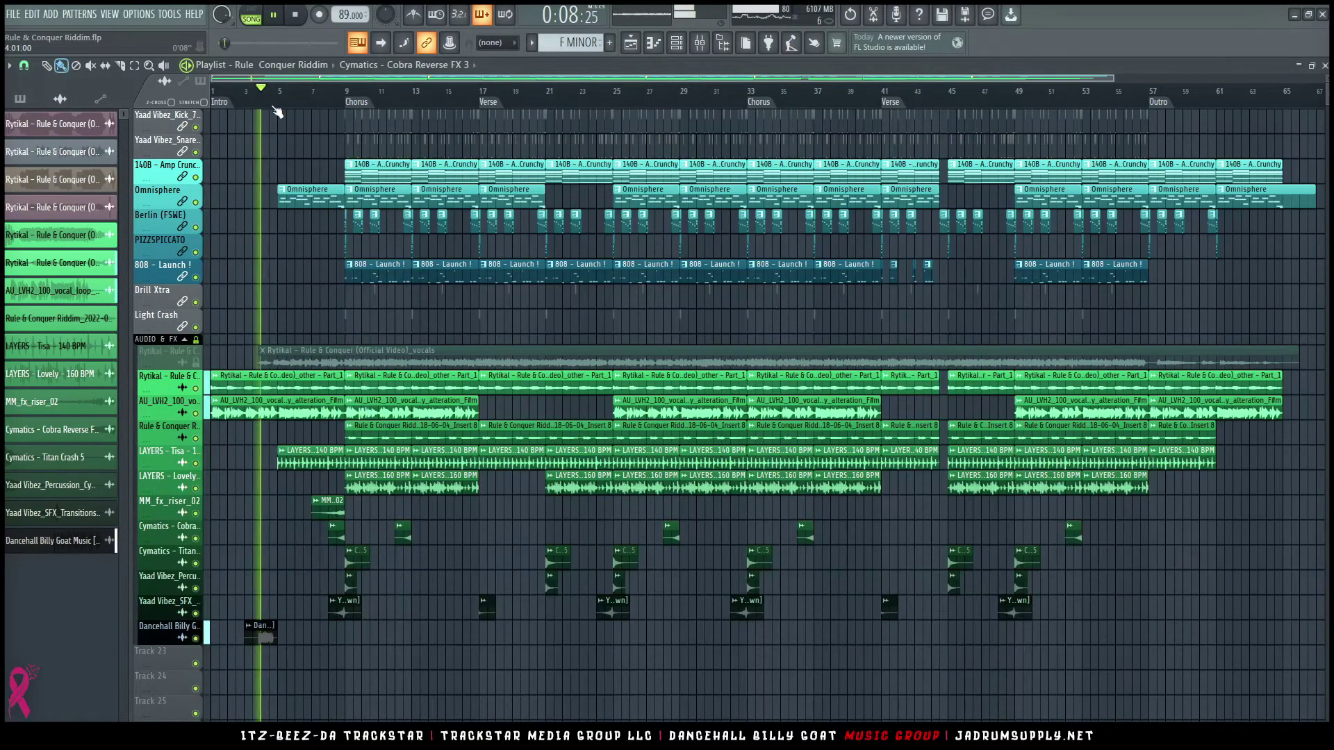
{"action": "left_click", "coordinate": [698, 42]}
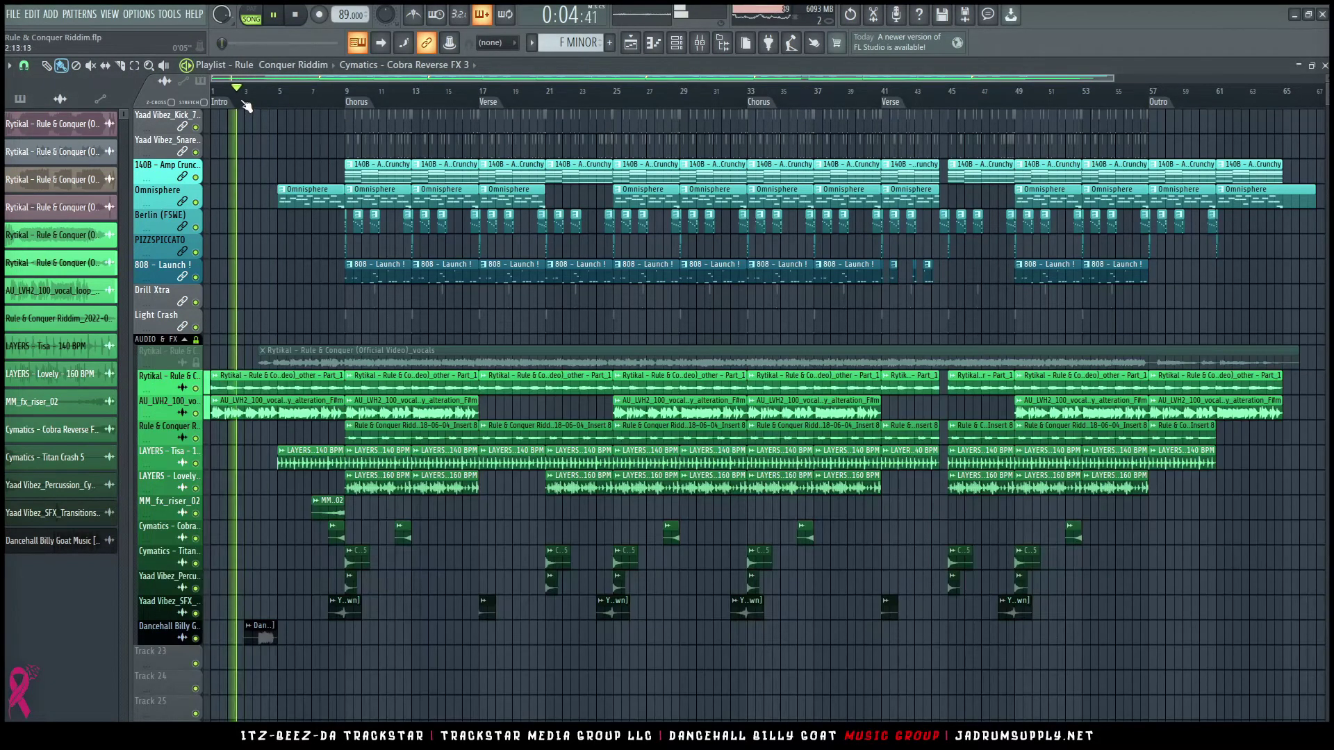
{"action": "left_click", "coordinate": [699, 42]}
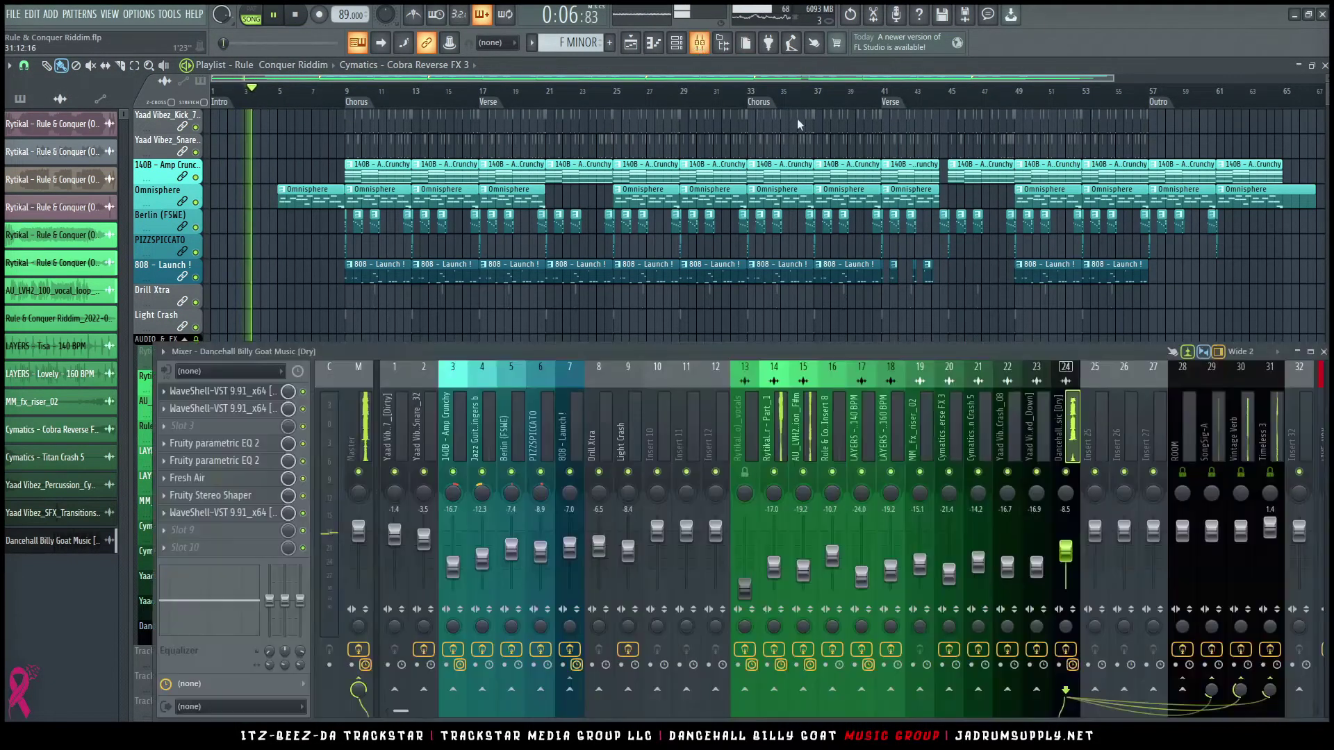
{"action": "left_click_drag", "start_coordinate": [1065, 551], "coordinate": [1065, 556]}
{"action": "key", "text": "space"}
{"action": "key", "text": "space"}
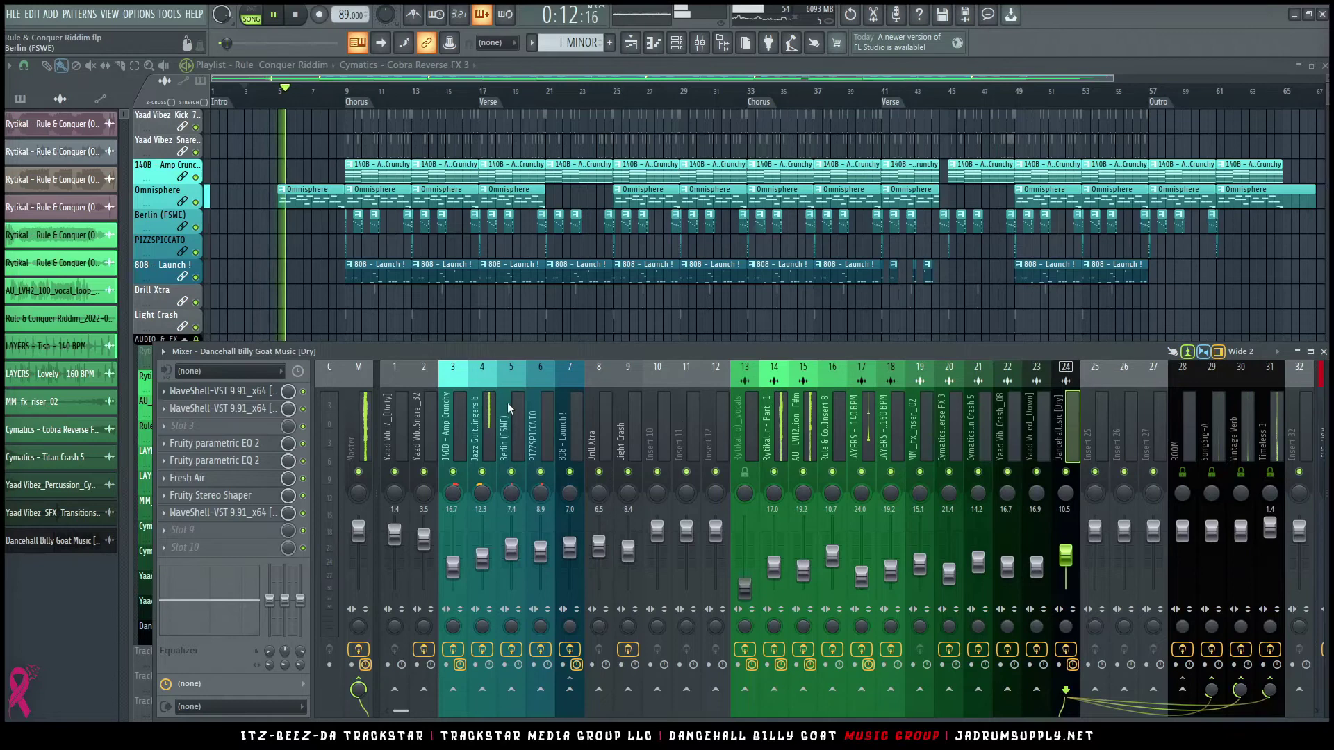
{"action": "key", "text": "space"}
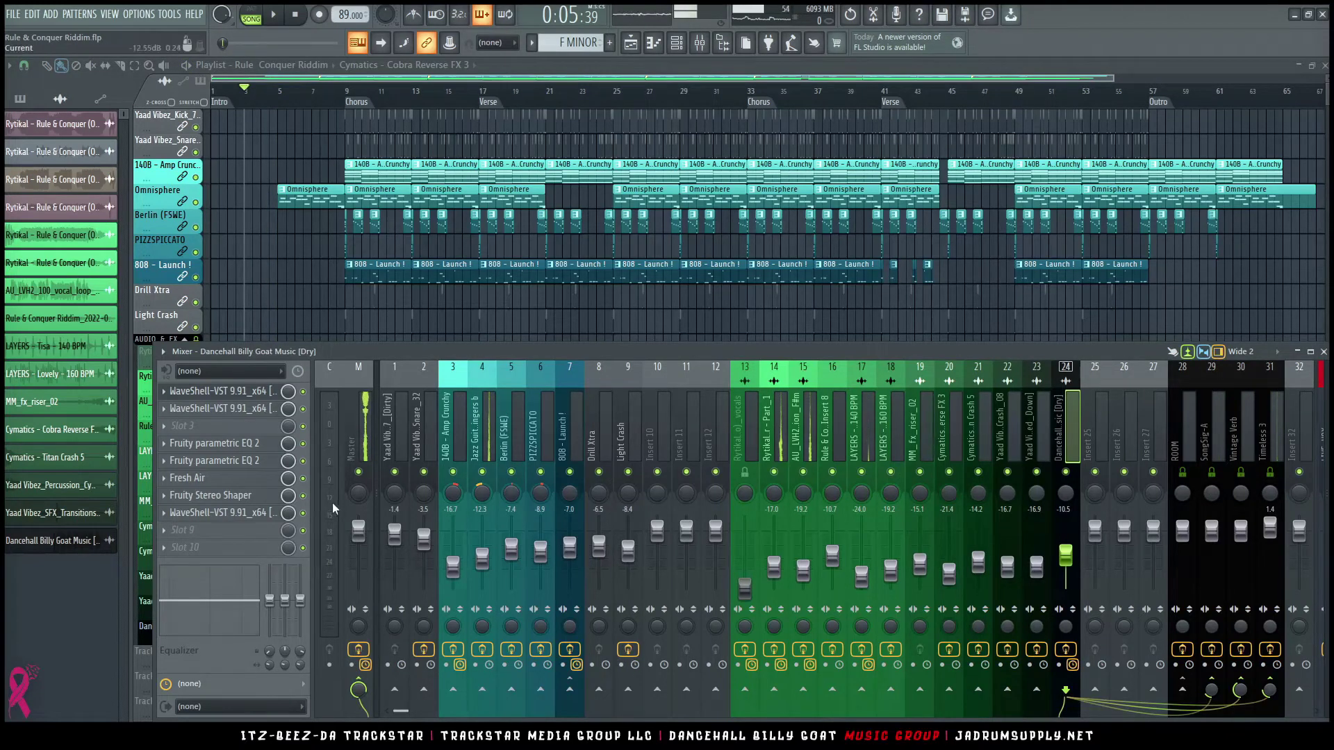
Step: Set the gain of the Master track's FabFilter Pro-L 2 limiter to +4.0 dB
{"action": "left_click", "coordinate": [352, 411]}
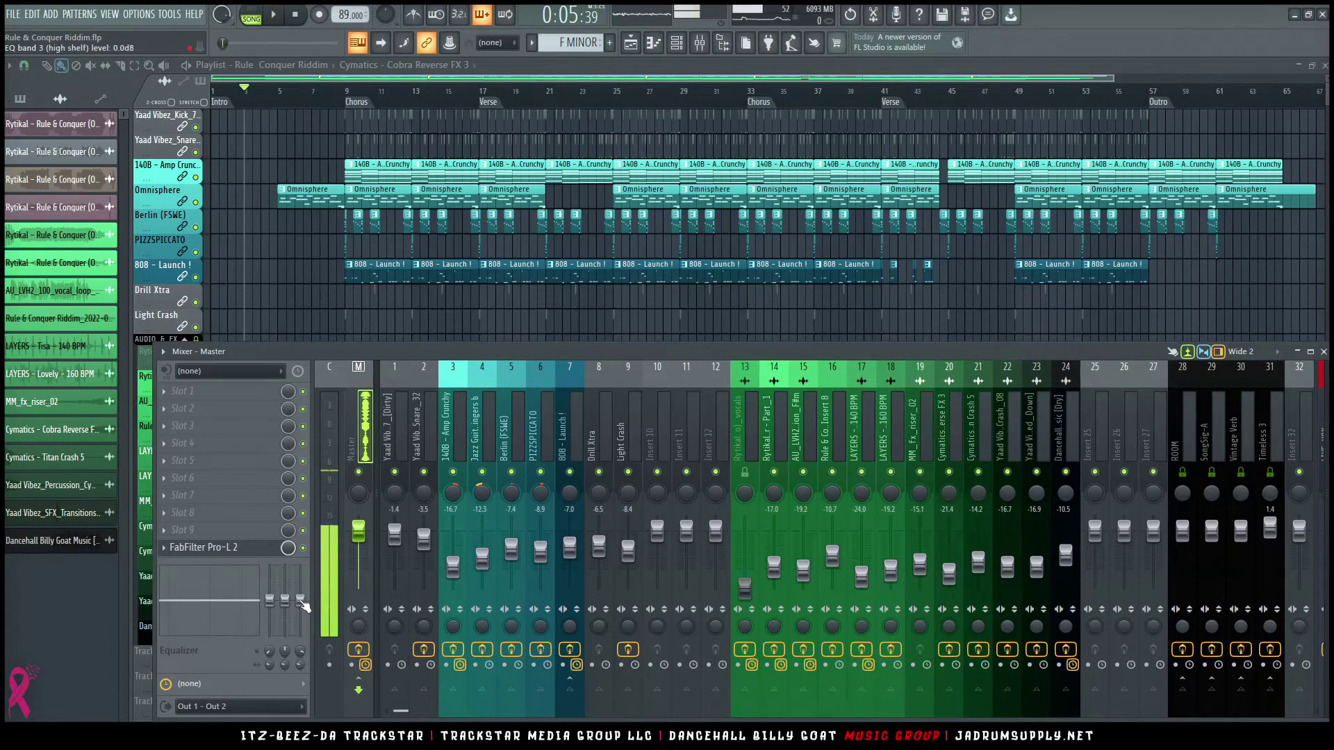
{"action": "left_click", "coordinate": [201, 547]}
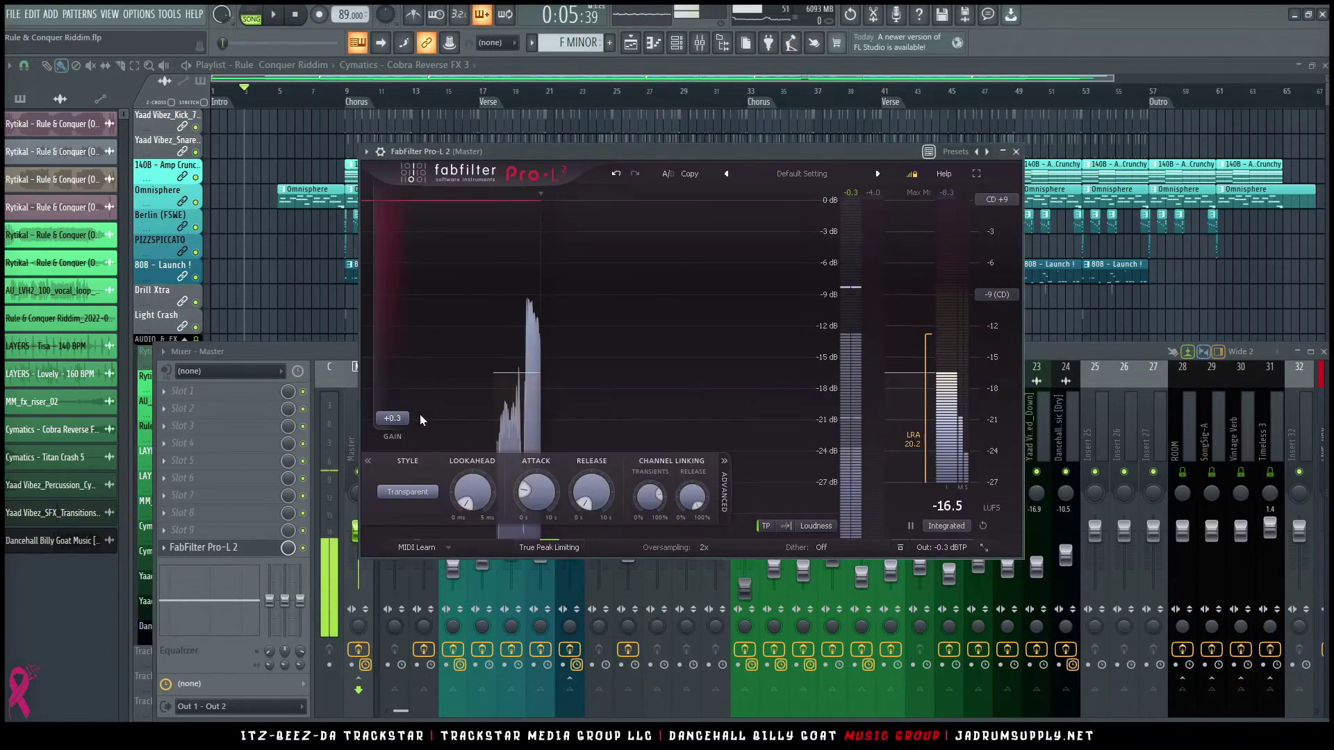
{"action": "double_click", "coordinate": [397, 419]}
{"action": "type", "text": "4"}
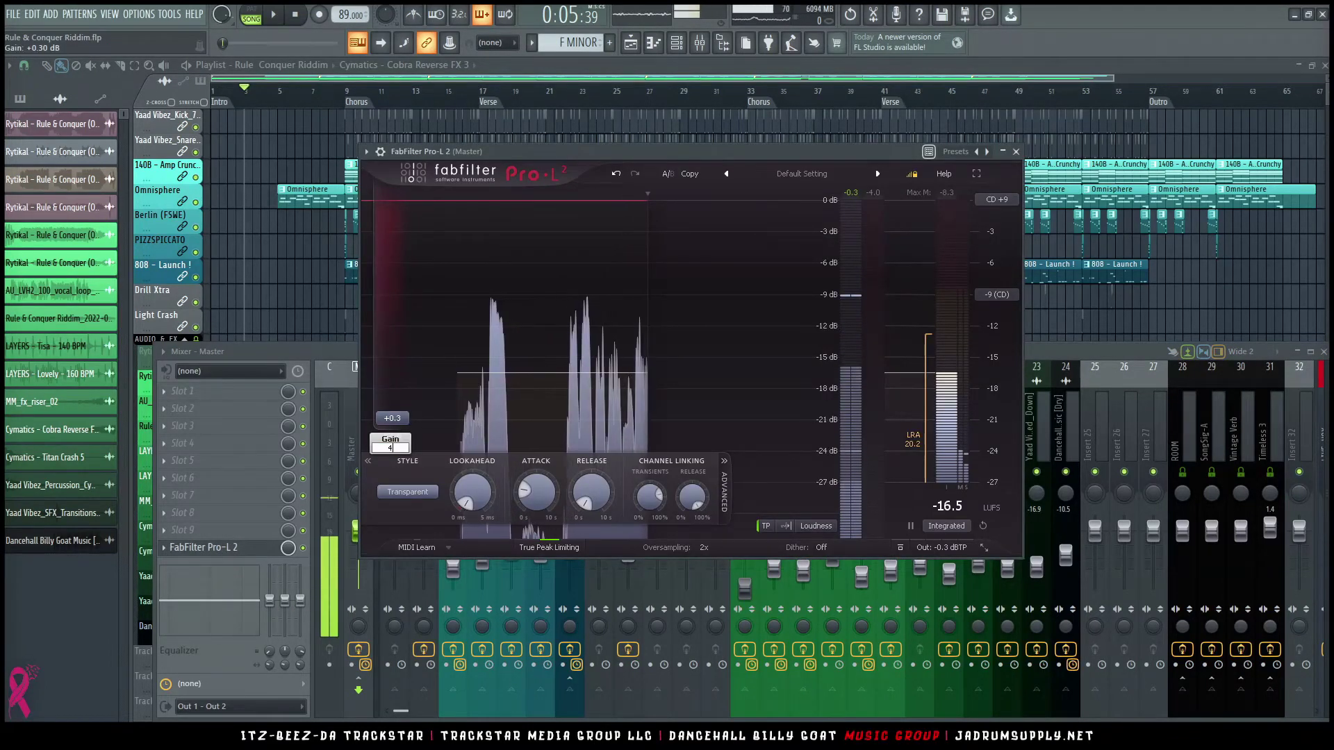
{"action": "key", "text": "Return"}
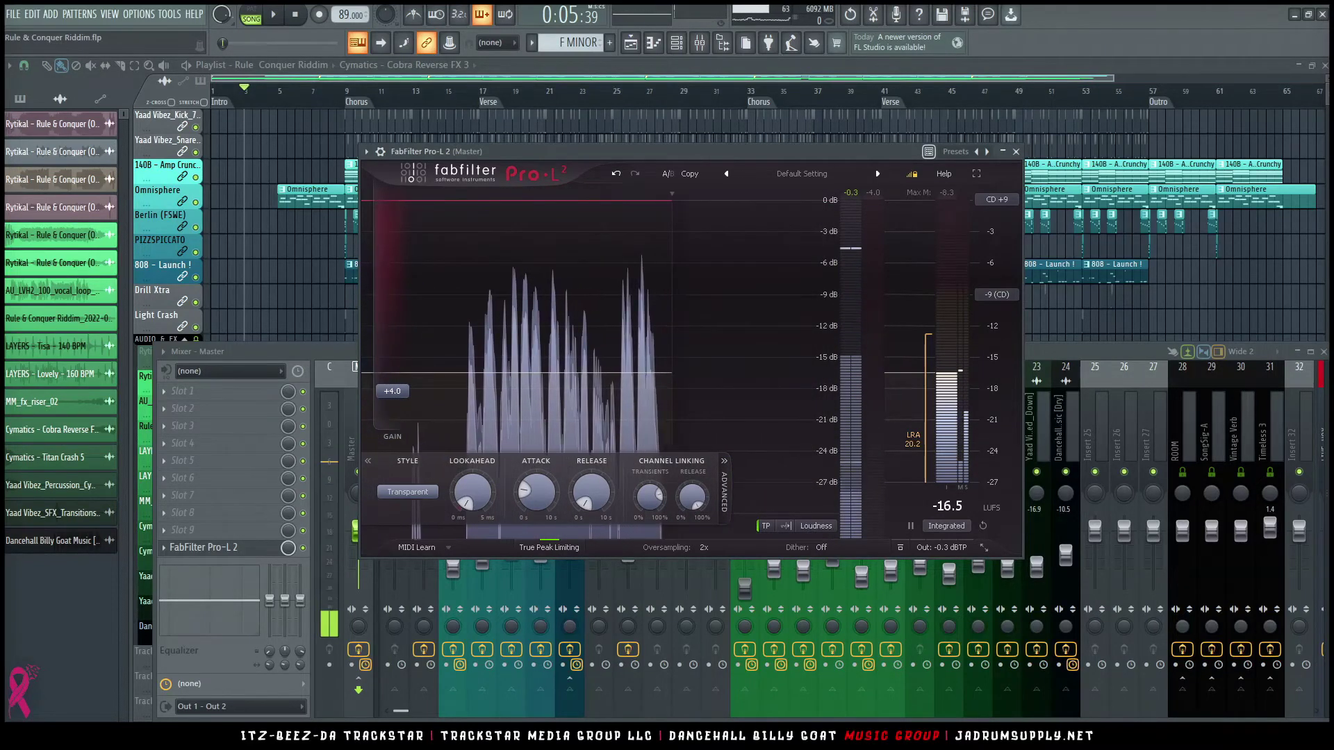
Step: Restart playback from the beginning of the song and bring the playlist back to the front
{"action": "left_click", "coordinate": [274, 15]}
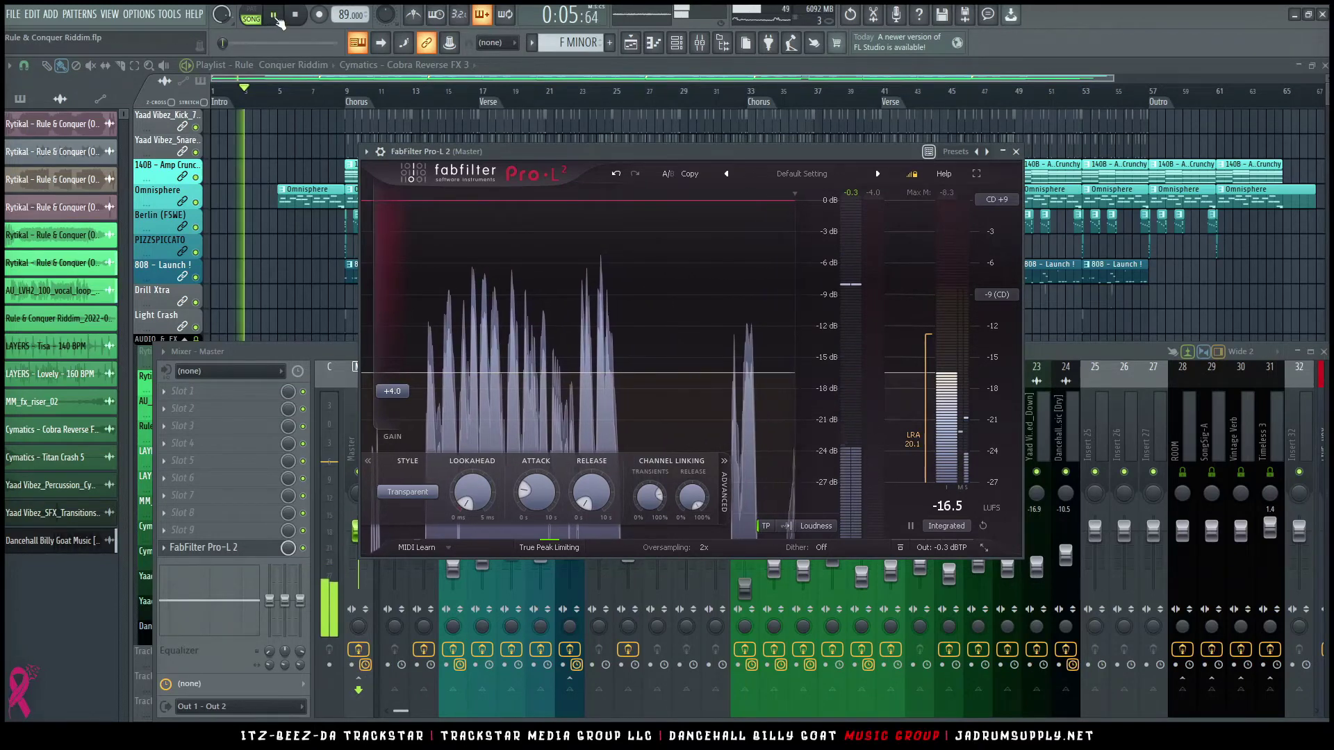
{"action": "left_click", "coordinate": [295, 15]}
{"action": "left_click", "coordinate": [275, 15]}
{"action": "scroll", "coordinate": [1181, 435], "scroll_direction": "down", "scroll_amount": 6}
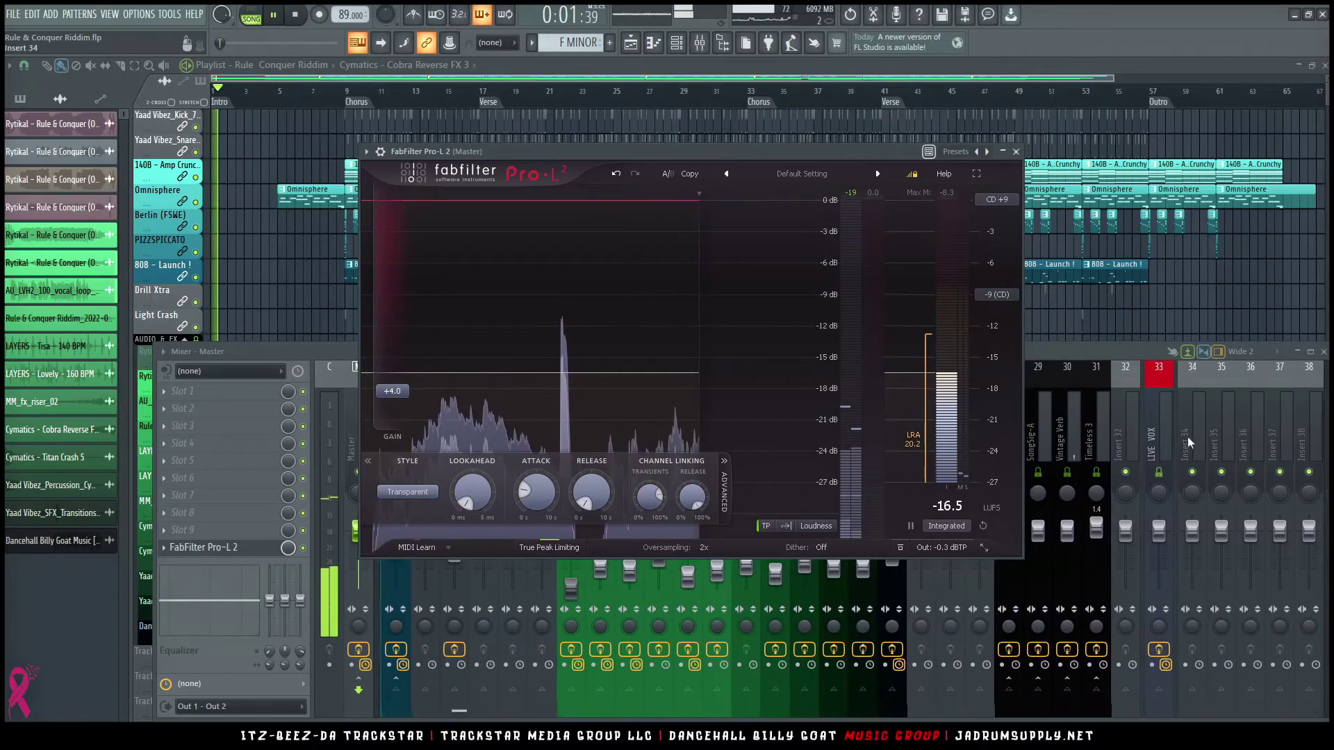
{"action": "left_click", "coordinate": [1187, 442]}
{"action": "left_click", "coordinate": [317, 279]}
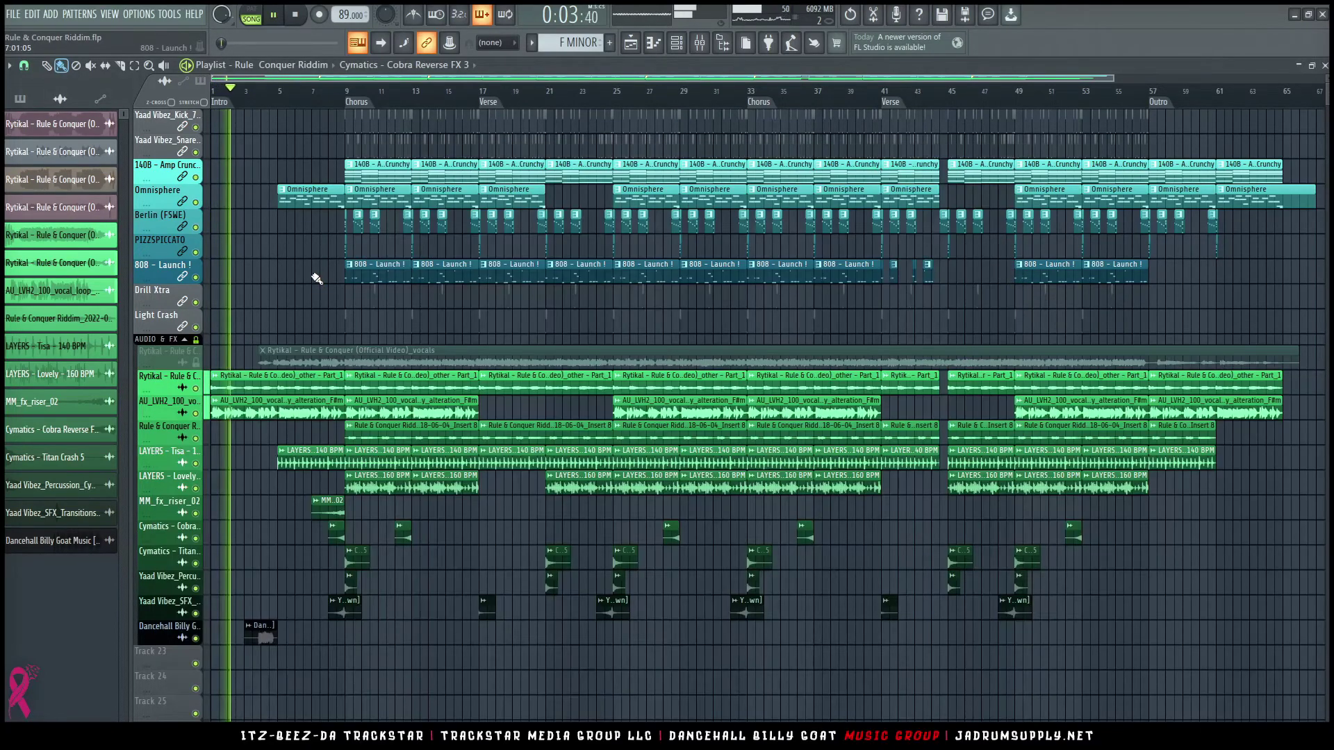
Step: Copy the Dancehall Billy Goat Music clip from the intro to the end of the outro, around bar 63
{"action": "scroll", "coordinate": [317, 279], "scroll_direction": "down", "scroll_amount": 3}
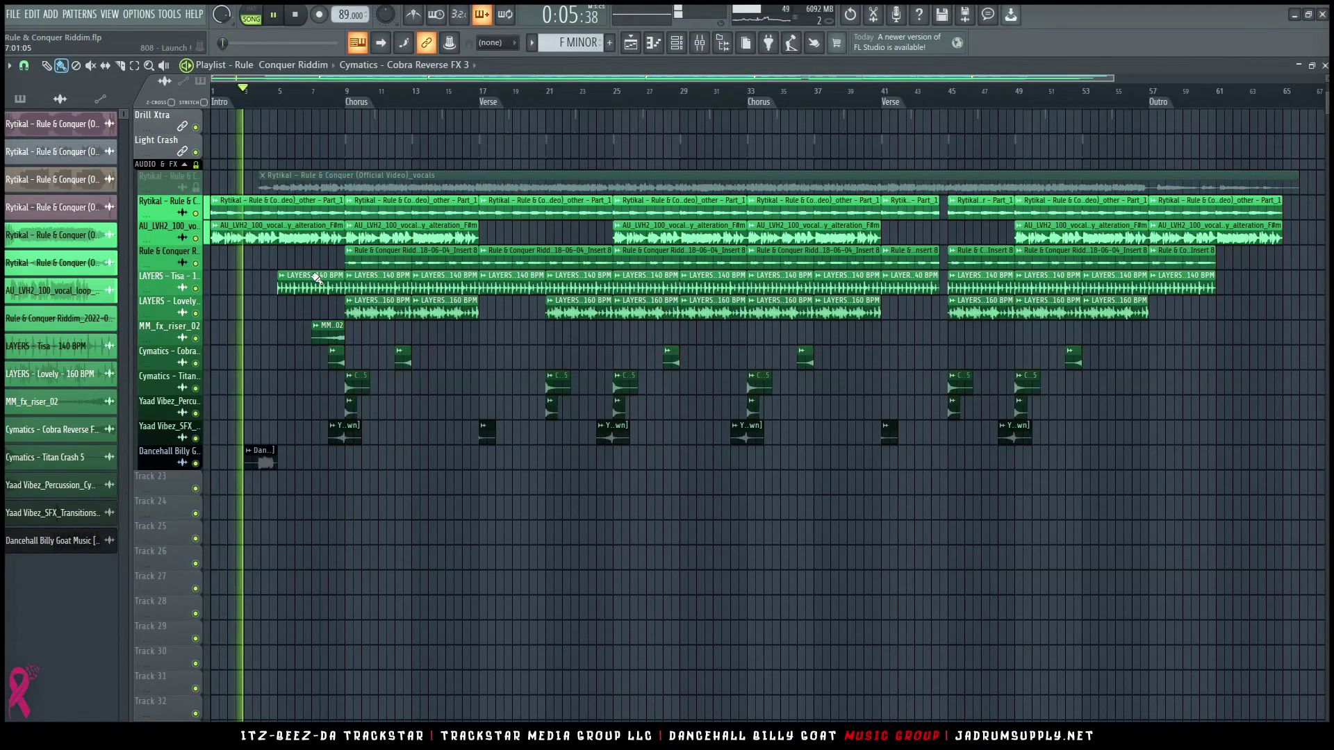
{"action": "scroll", "coordinate": [317, 278], "scroll_direction": "up", "scroll_amount": 3}
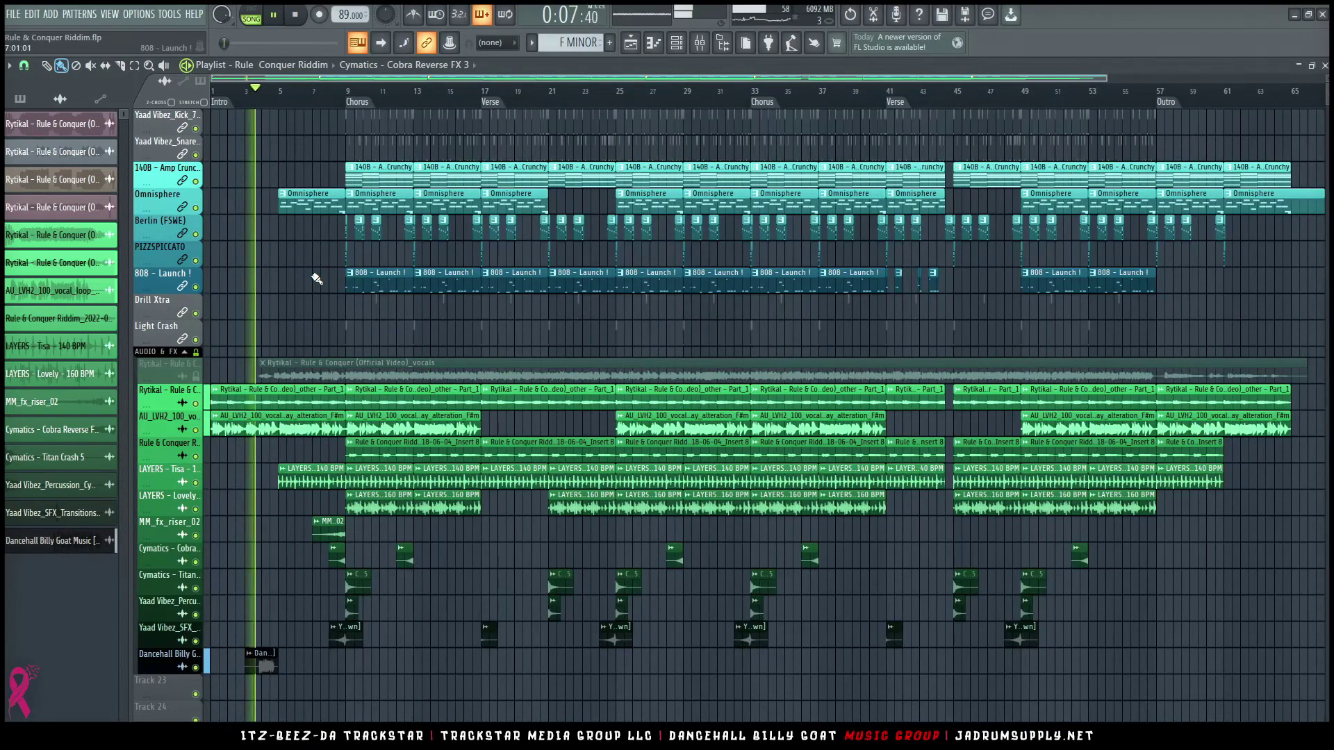
{"action": "left_click_drag", "start_coordinate": [256, 670], "coordinate": [1286, 638]}
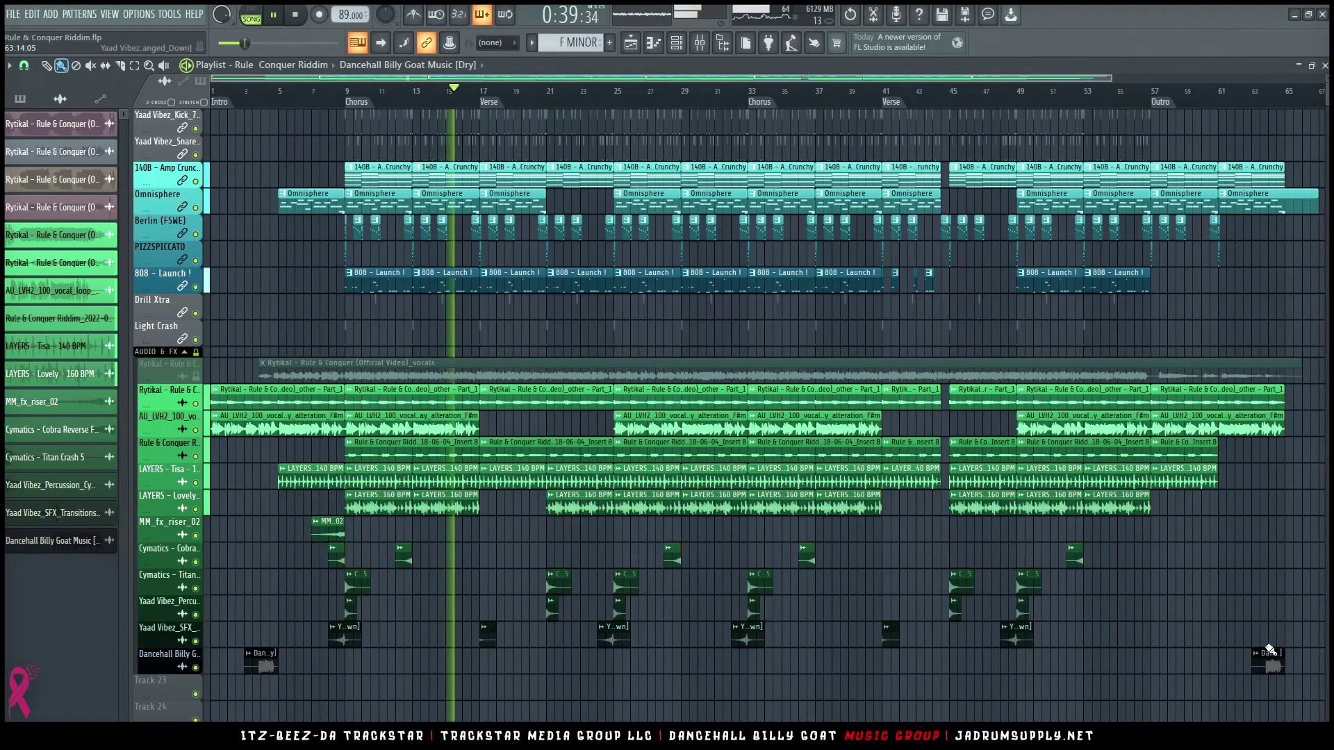
Step: Open the browser and look through the ACAPELLA'S folder inside 1. DANCEHALL
{"action": "key", "text": "alt+F8"}
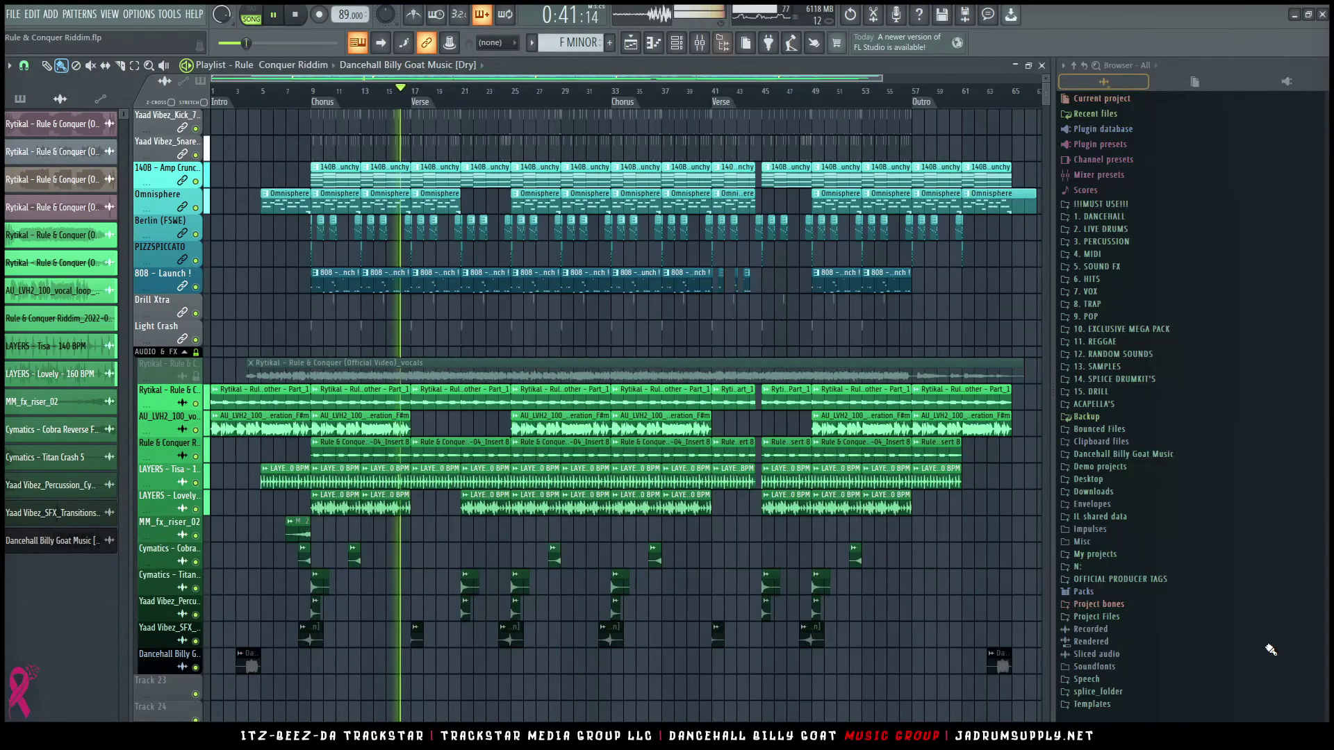
{"action": "left_click", "coordinate": [1104, 216]}
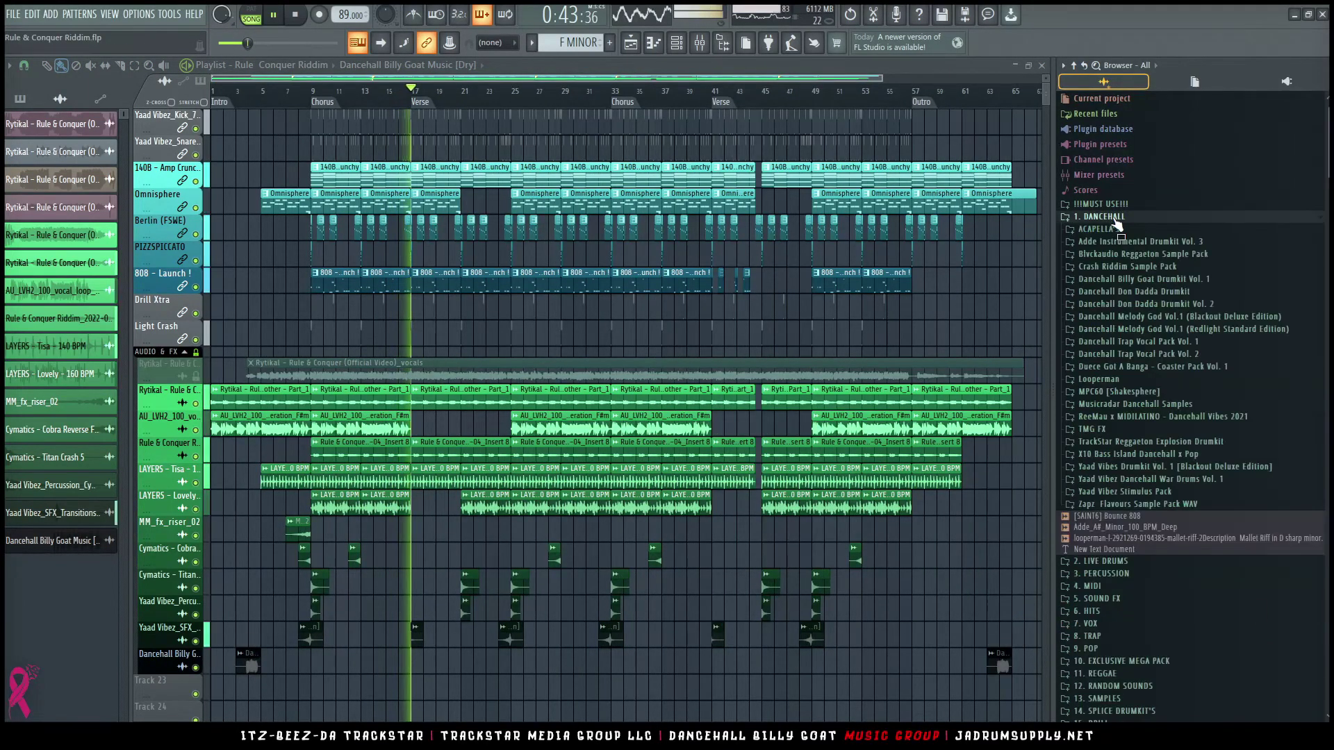
{"action": "left_click", "coordinate": [1111, 229]}
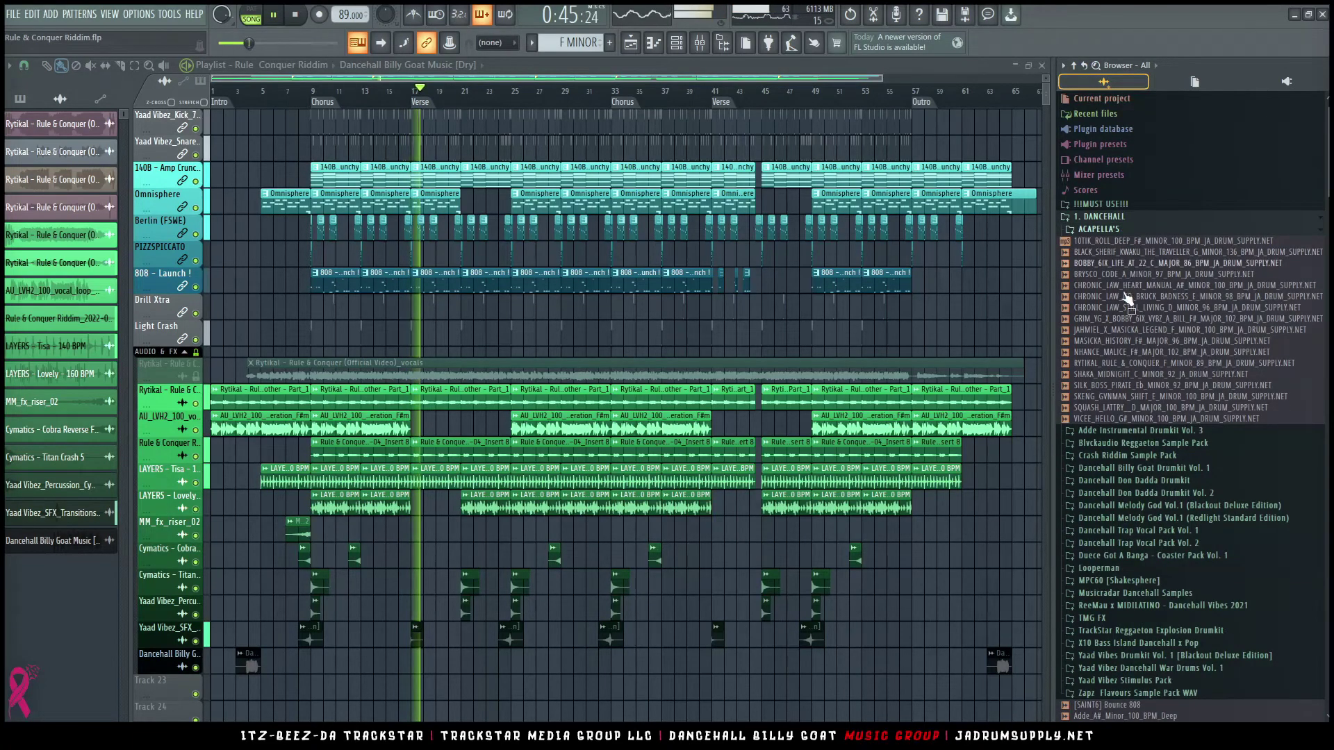
{"action": "left_click_drag", "start_coordinate": [1134, 371], "coordinate": [1133, 169]}
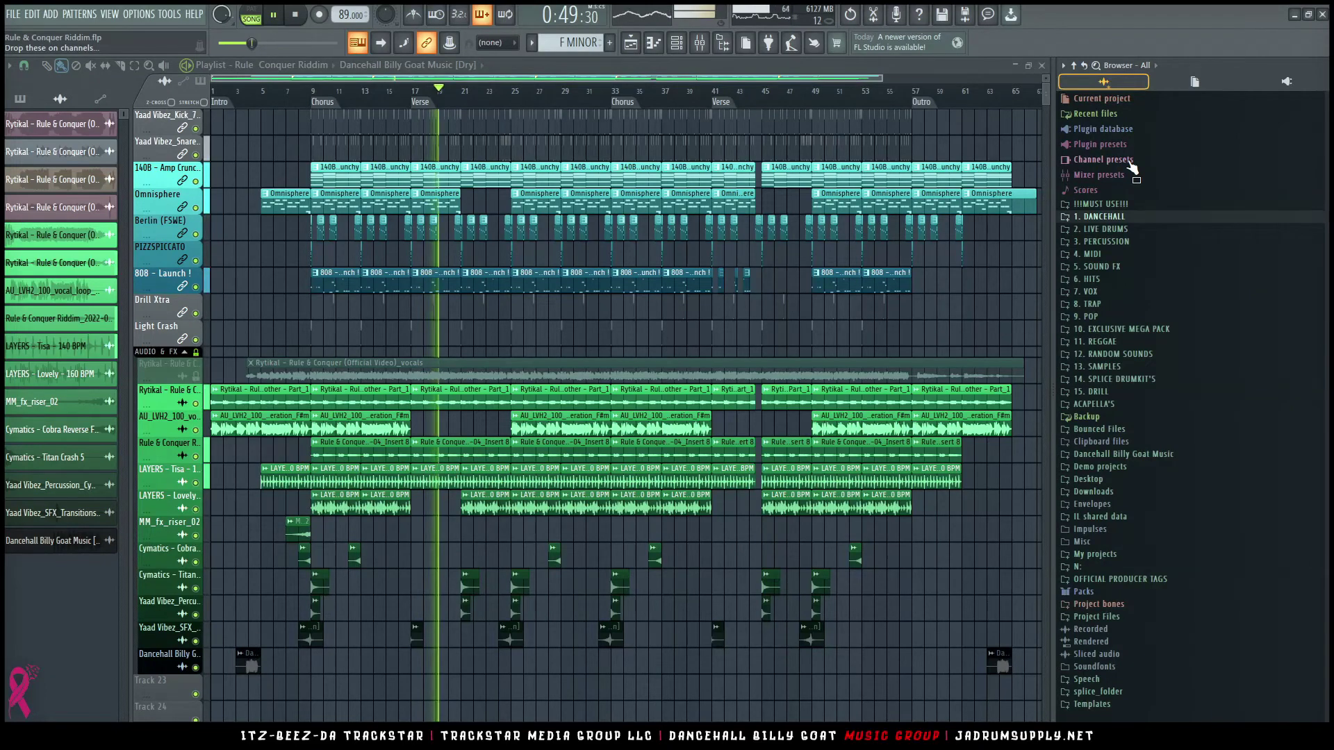
Step: Close the browser and open the FabFilter Pro-Q 3 equalizer of the Yaad Vibez_Snare_32 mixer track
{"action": "key", "text": "alt+F8"}
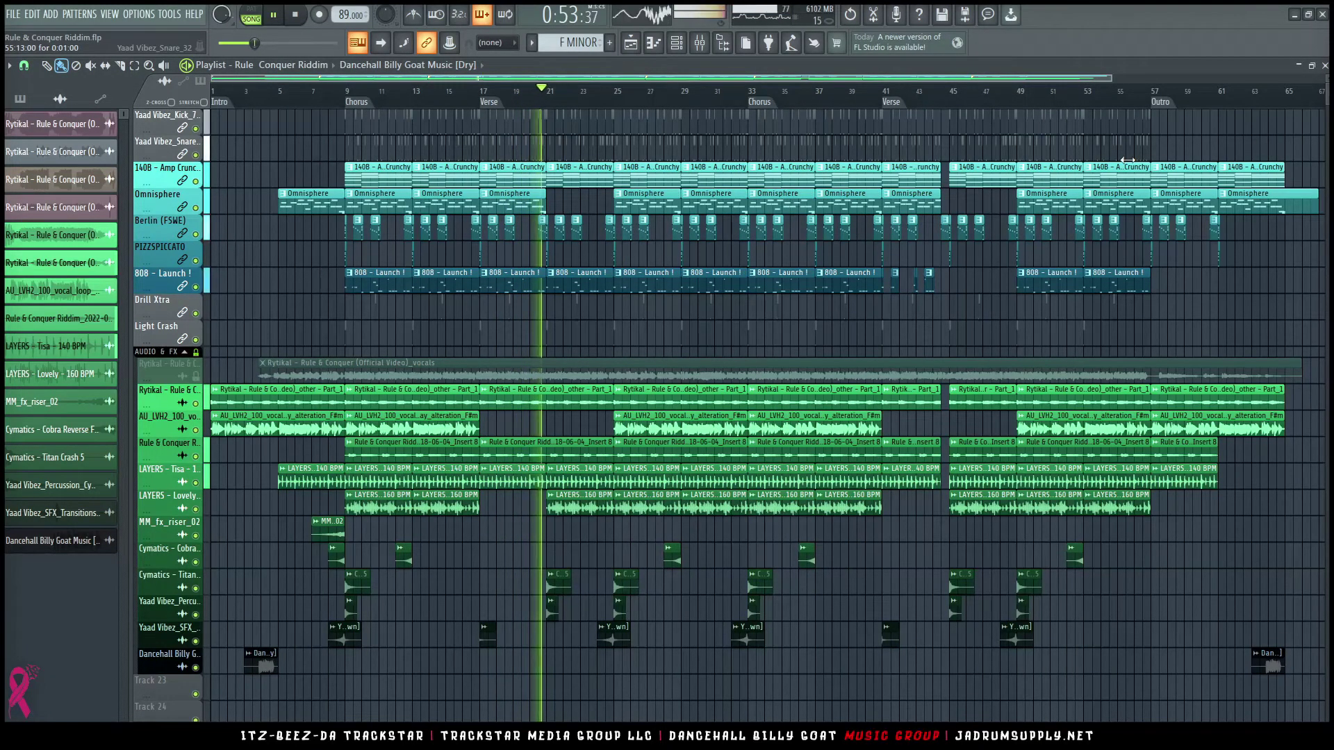
{"action": "left_click", "coordinate": [701, 44]}
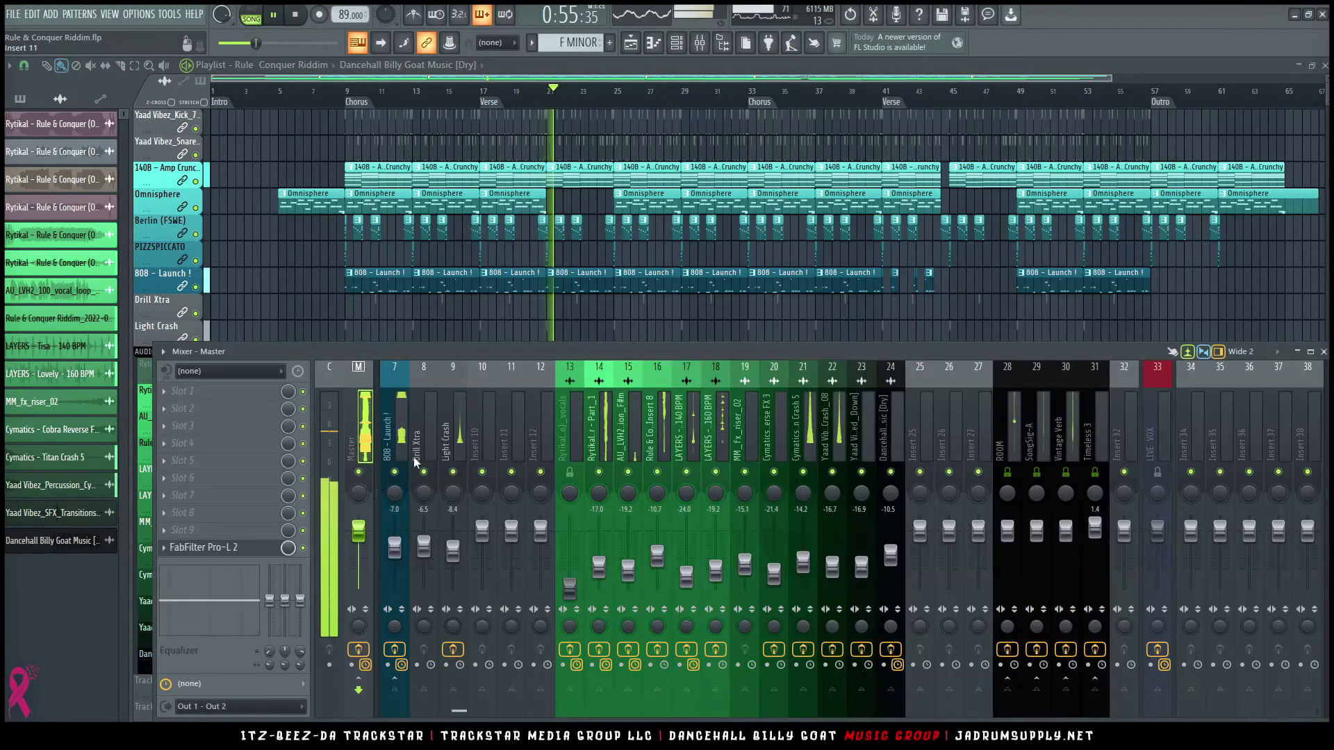
{"action": "scroll", "coordinate": [410, 439], "scroll_direction": "up", "scroll_amount": 6}
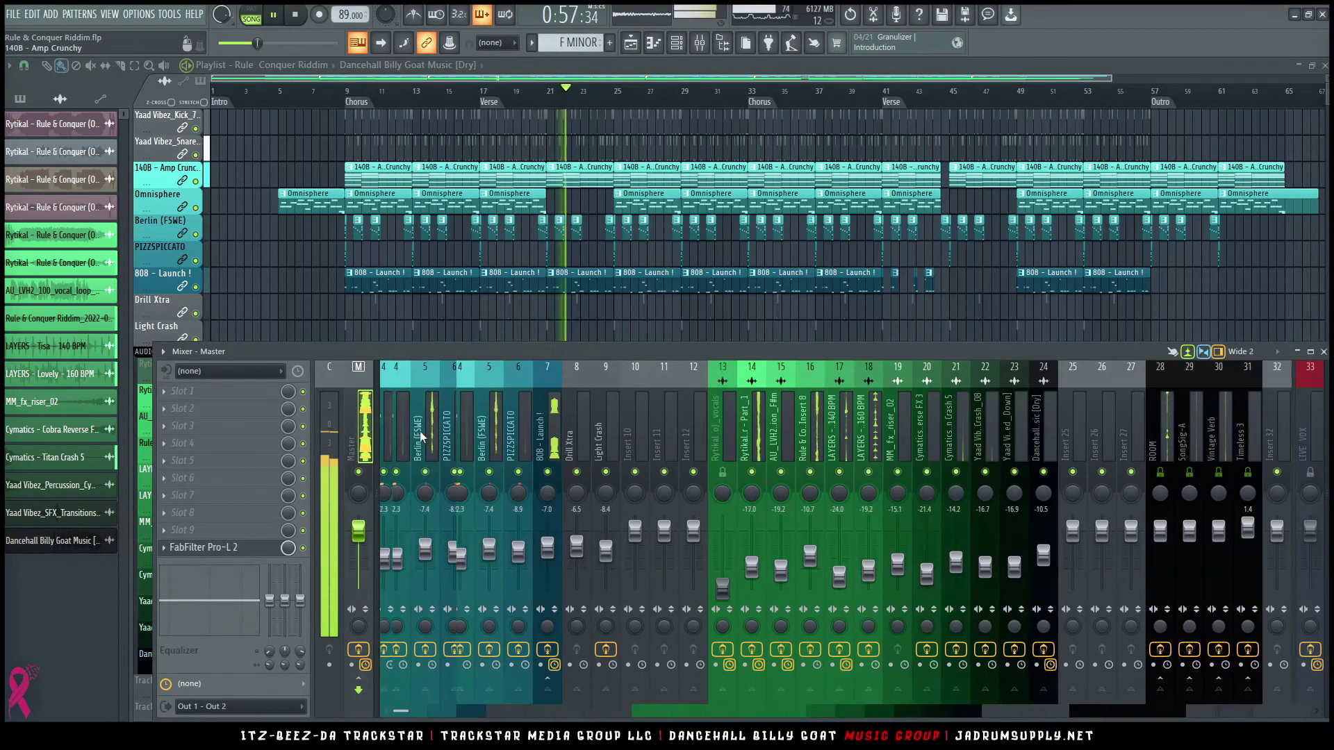
{"action": "left_click", "coordinate": [421, 439]}
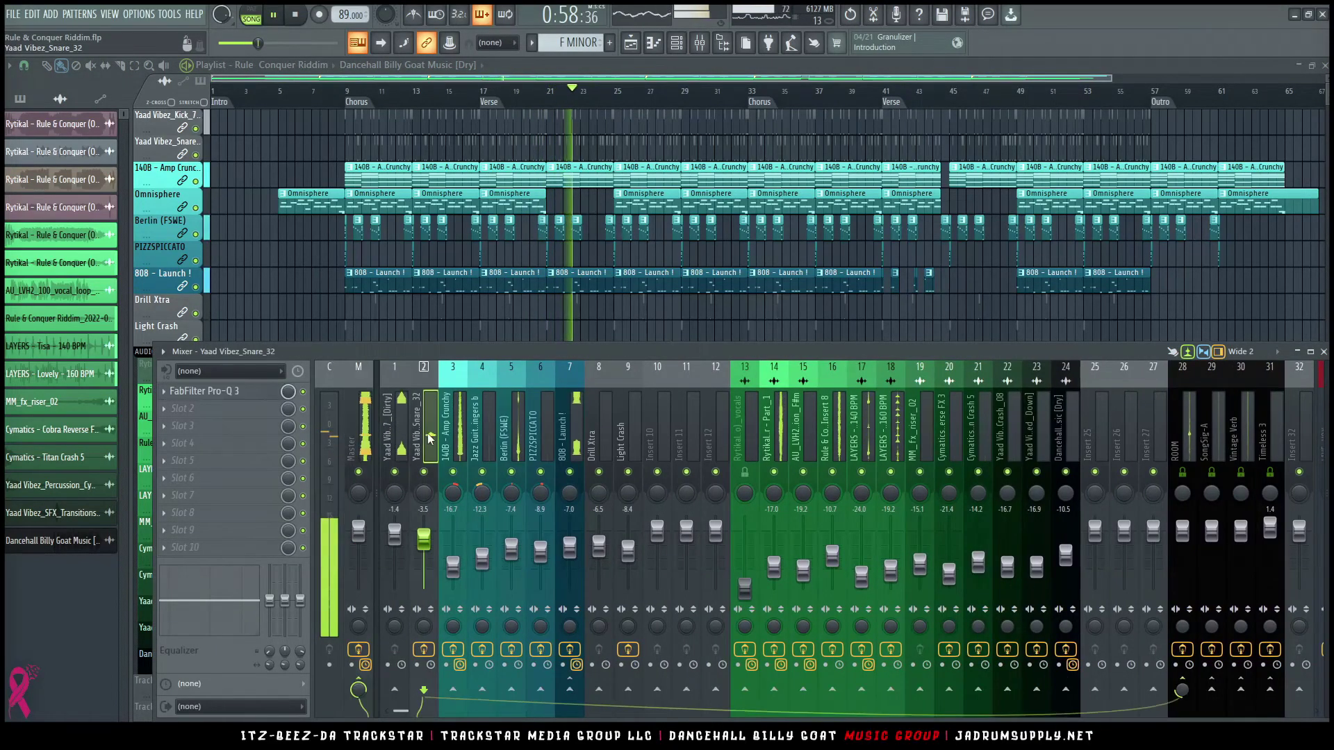
{"action": "left_click", "coordinate": [203, 391]}
Step: Start saving the snare equalizer's settings as a new preset in the Snare folder inside Drums
{"action": "left_click", "coordinate": [771, 165]}
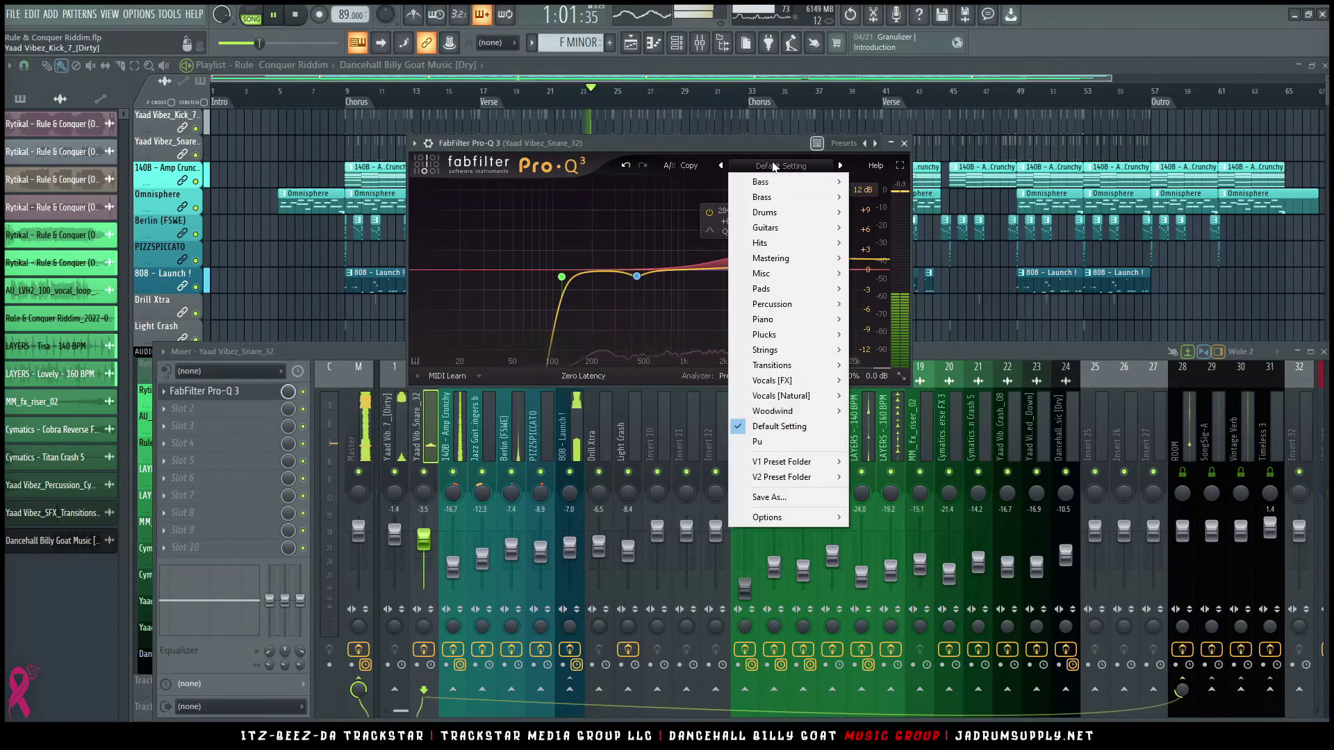
{"action": "left_click", "coordinate": [787, 498]}
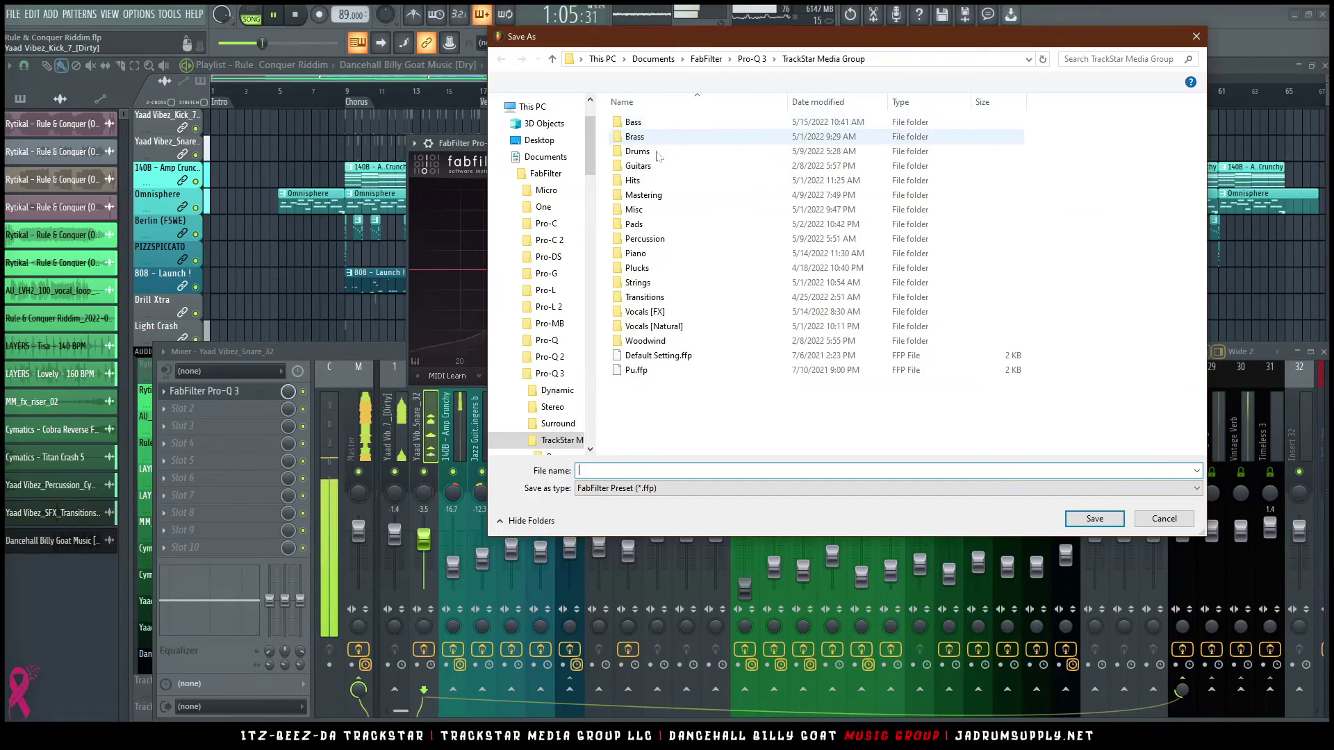
{"action": "left_click", "coordinate": [657, 152]}
{"action": "double_click", "coordinate": [656, 151]}
{"action": "left_click", "coordinate": [646, 178]}
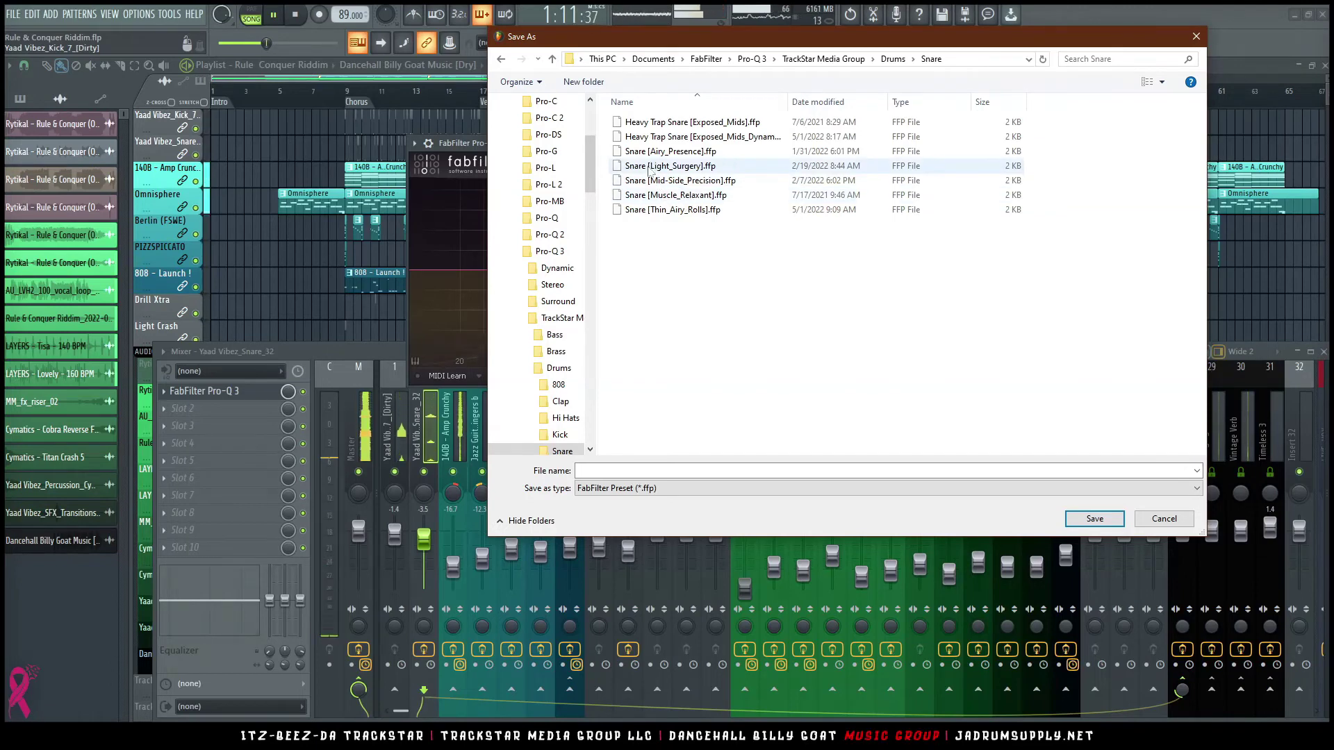
Step: Name the preset Snare (Live) [In_Your_Face].ffp, using the Airy_Presence preset's name as the template, and save it
{"action": "left_click", "coordinate": [655, 154]}
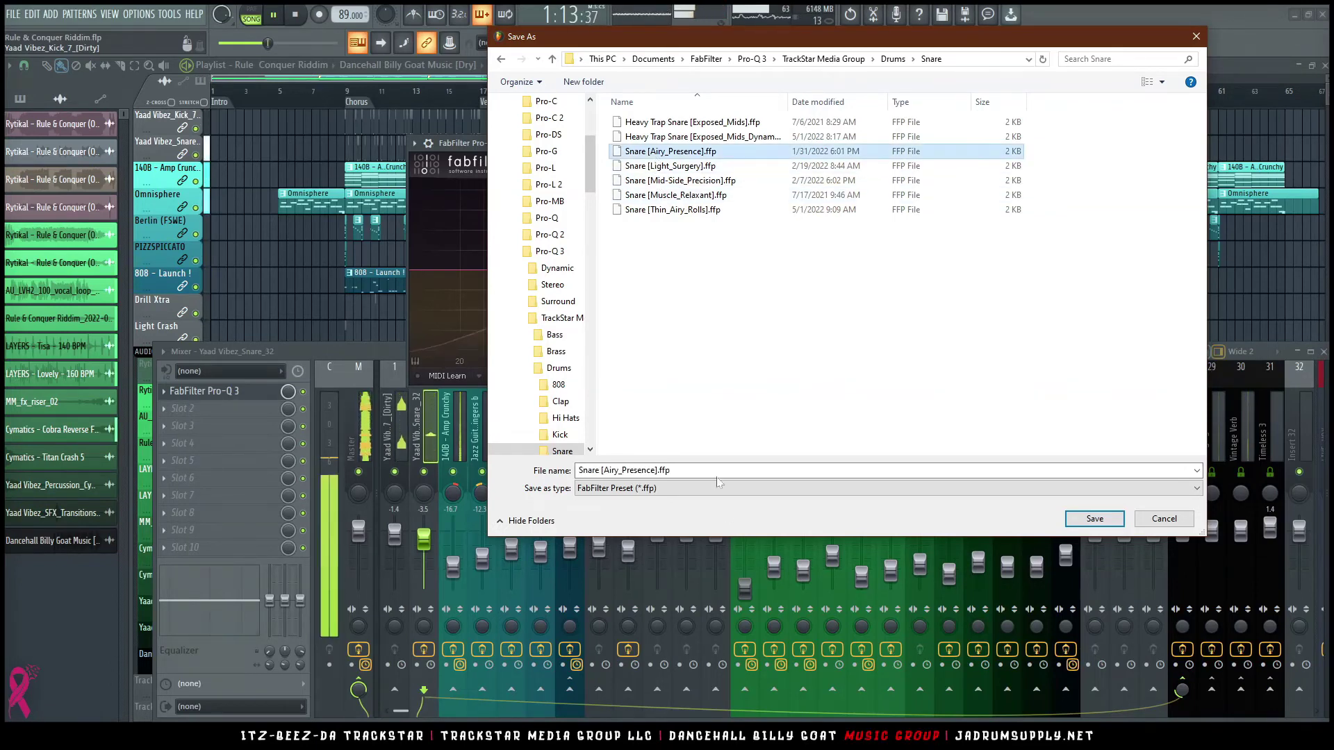
{"action": "left_click", "coordinate": [695, 471]}
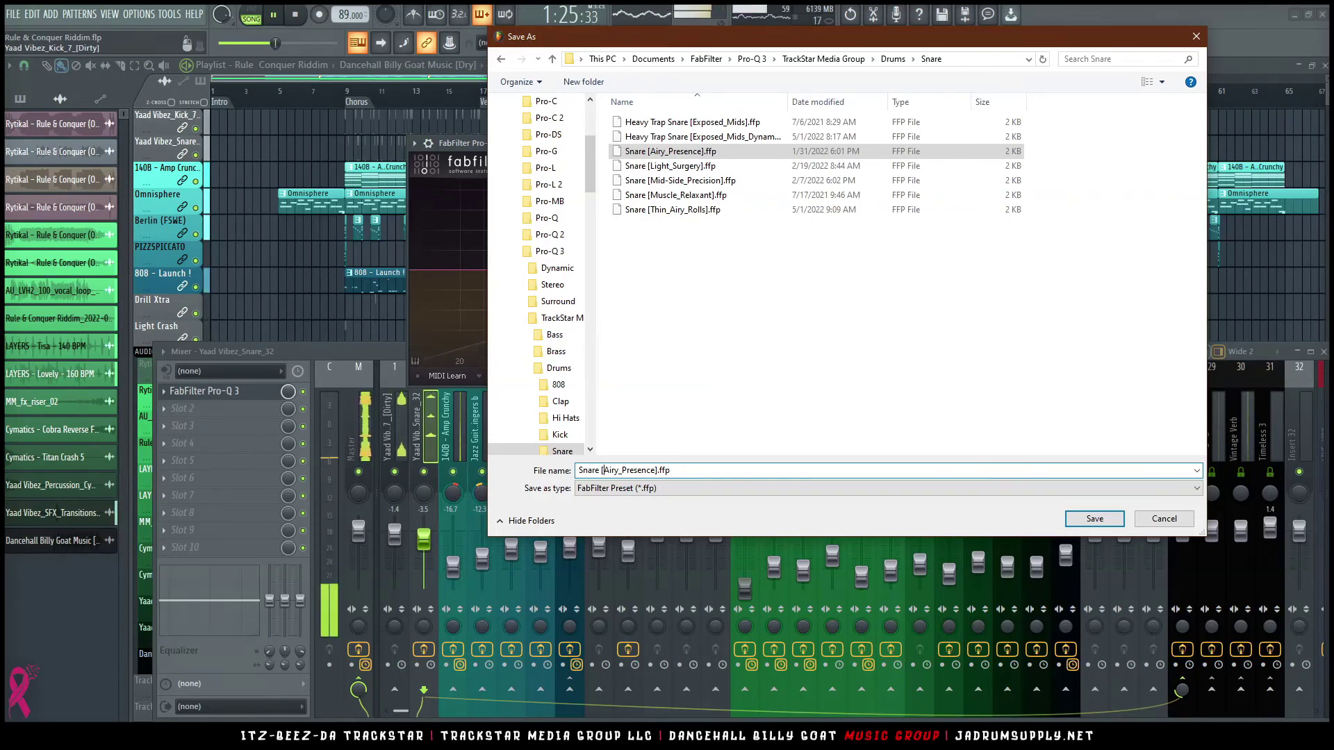
{"action": "type", "text": "Live"}
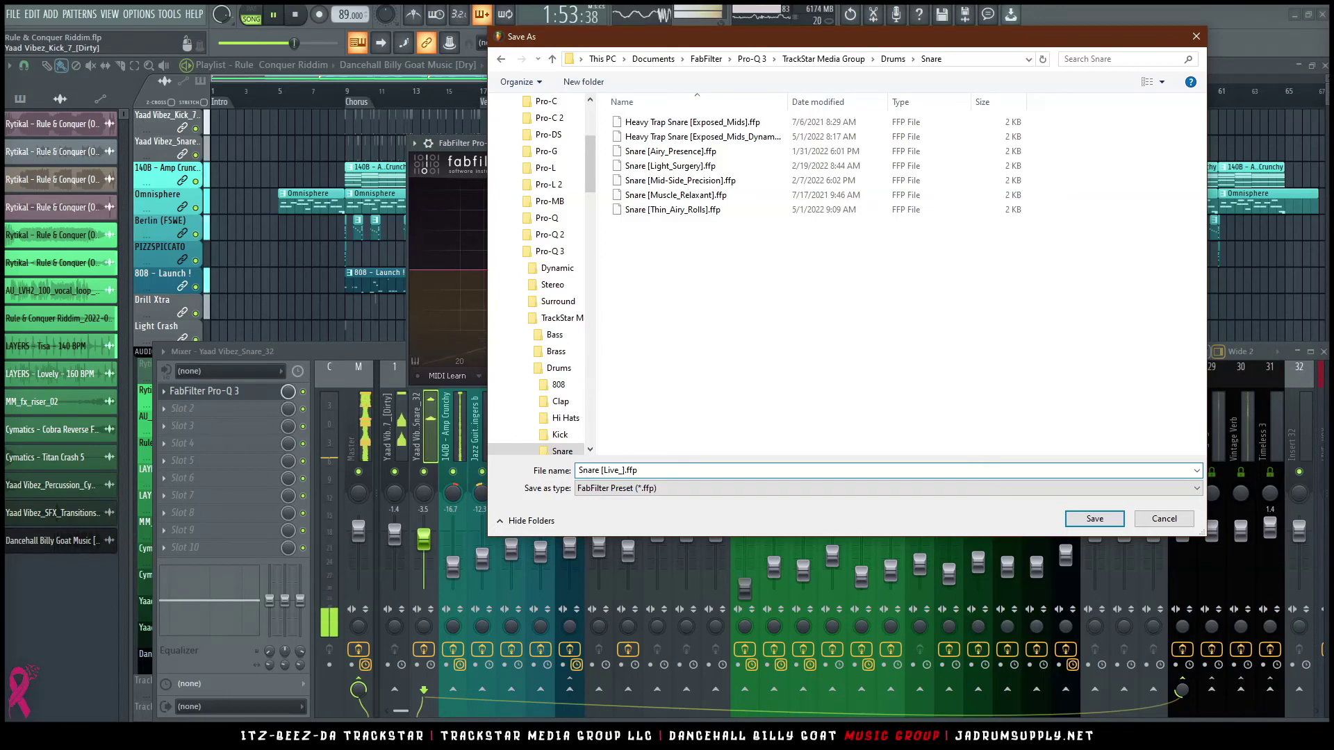
{"action": "type", "text": "t"}
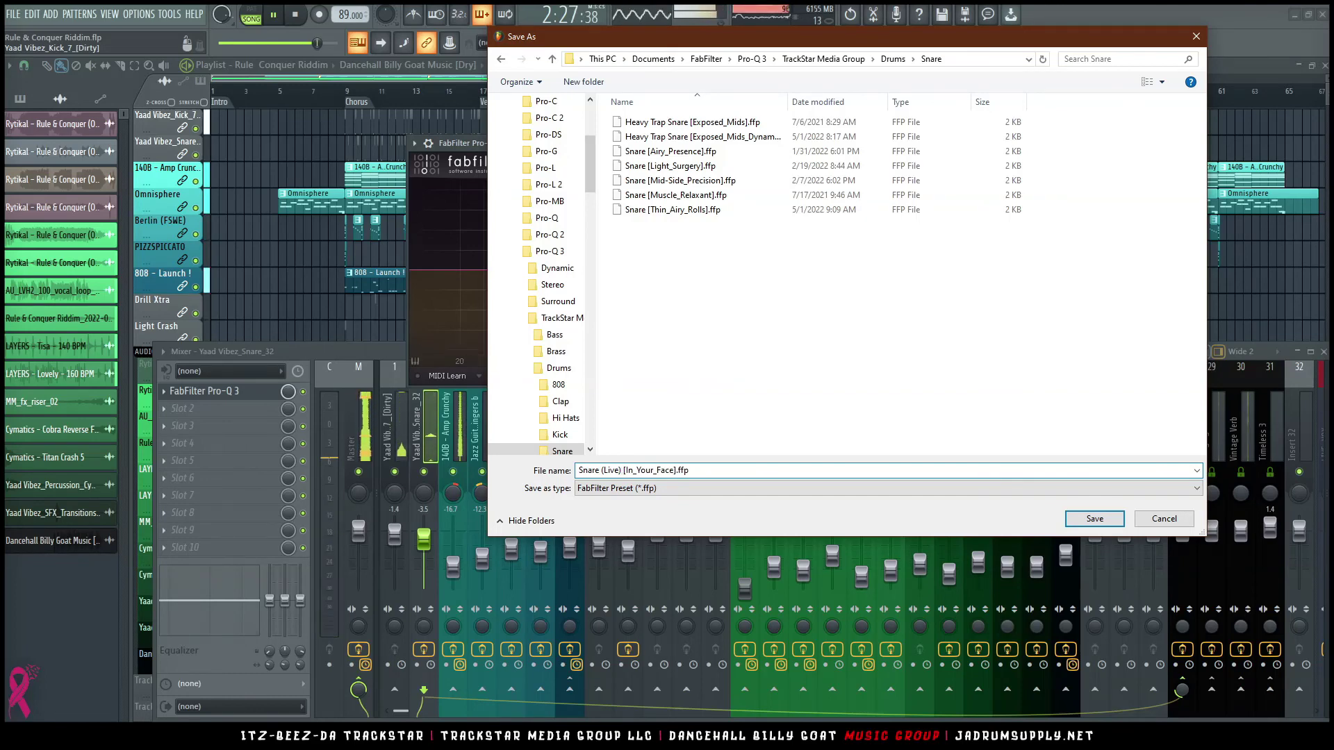
{"action": "key", "text": "Return"}
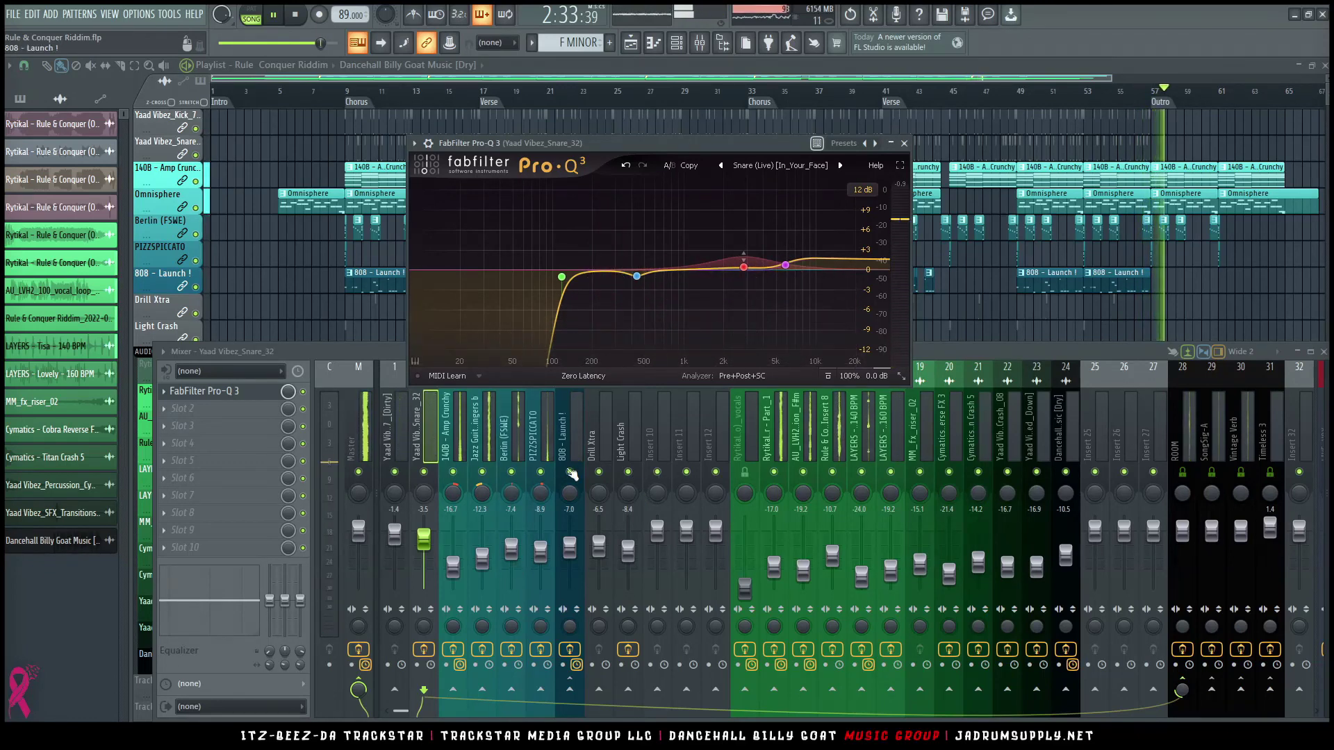
Step: Open the FabFilter Pro-Q 3 of the Berlin (FSWE) mixer track and start saving its settings as a new preset
{"action": "left_click", "coordinate": [768, 446]}
{"action": "left_click", "coordinate": [539, 447]}
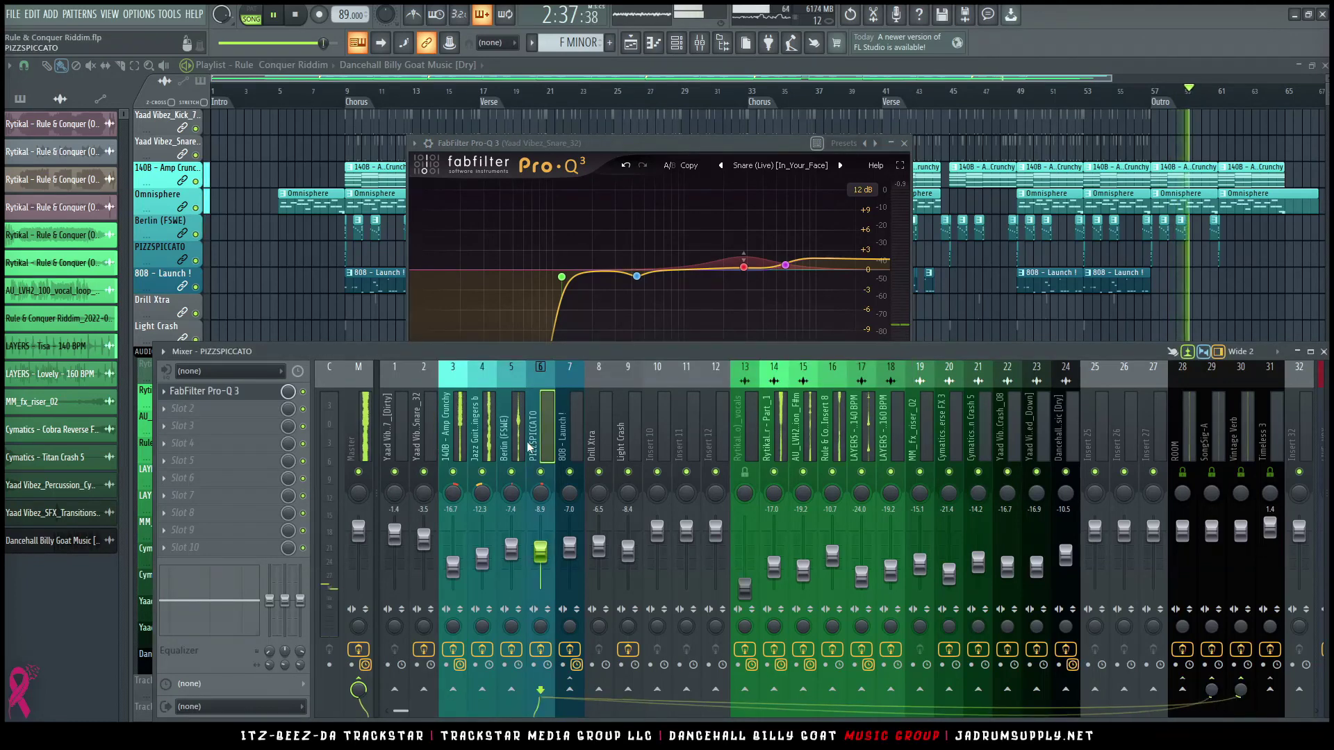
{"action": "left_click", "coordinate": [507, 447]}
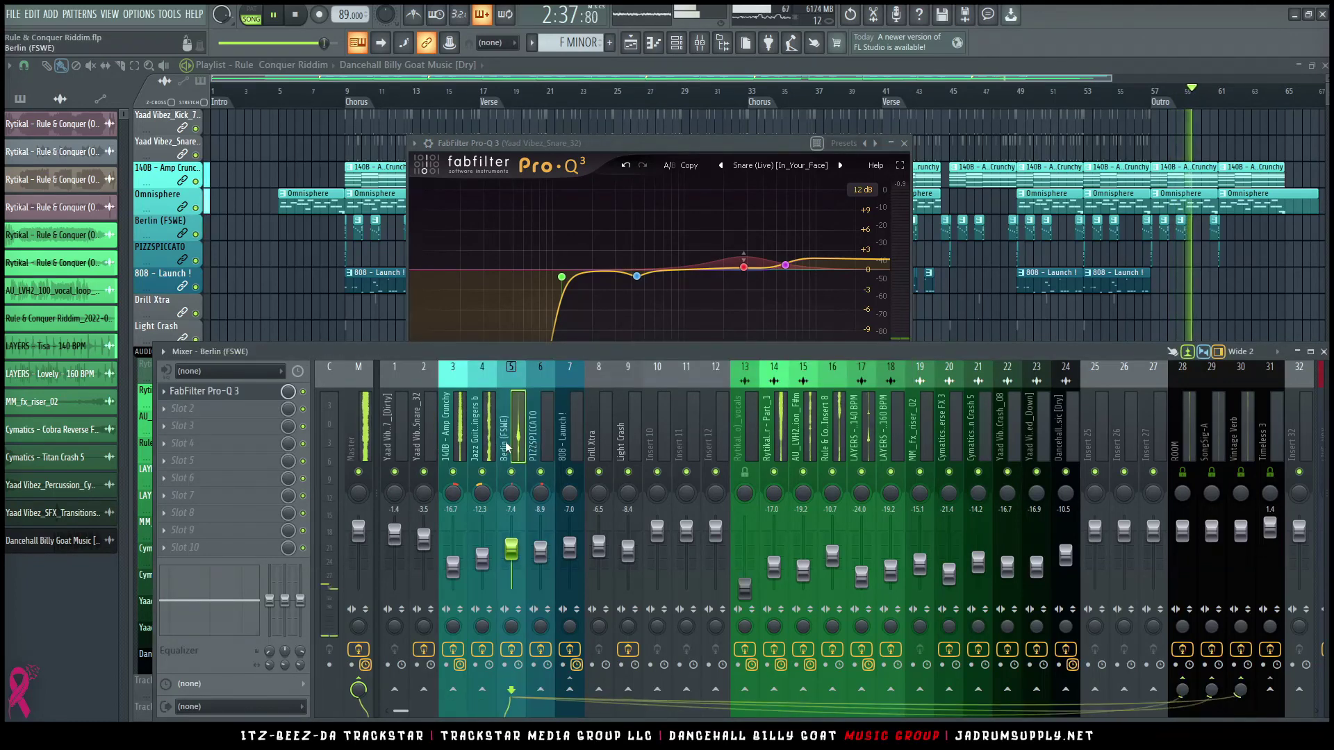
{"action": "left_click", "coordinate": [241, 395]}
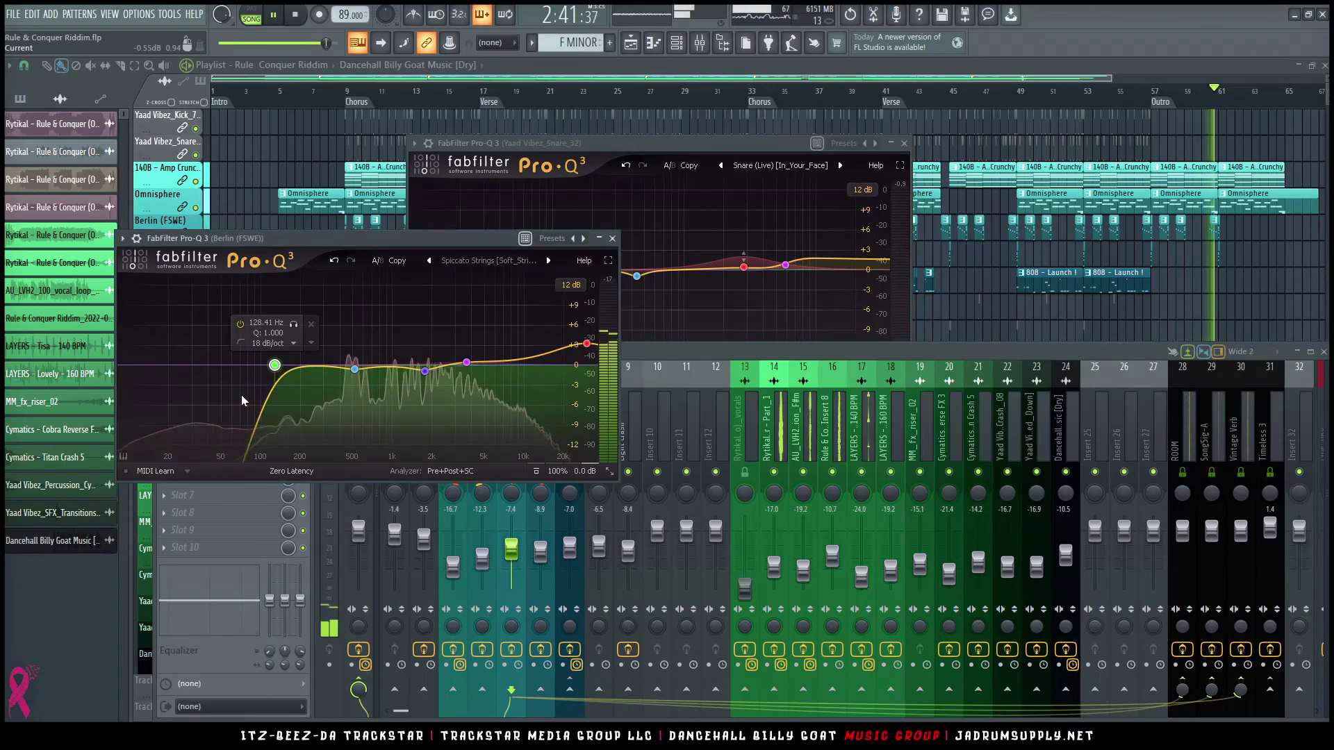
{"action": "left_click", "coordinate": [469, 257]}
{"action": "left_click", "coordinate": [484, 593]}
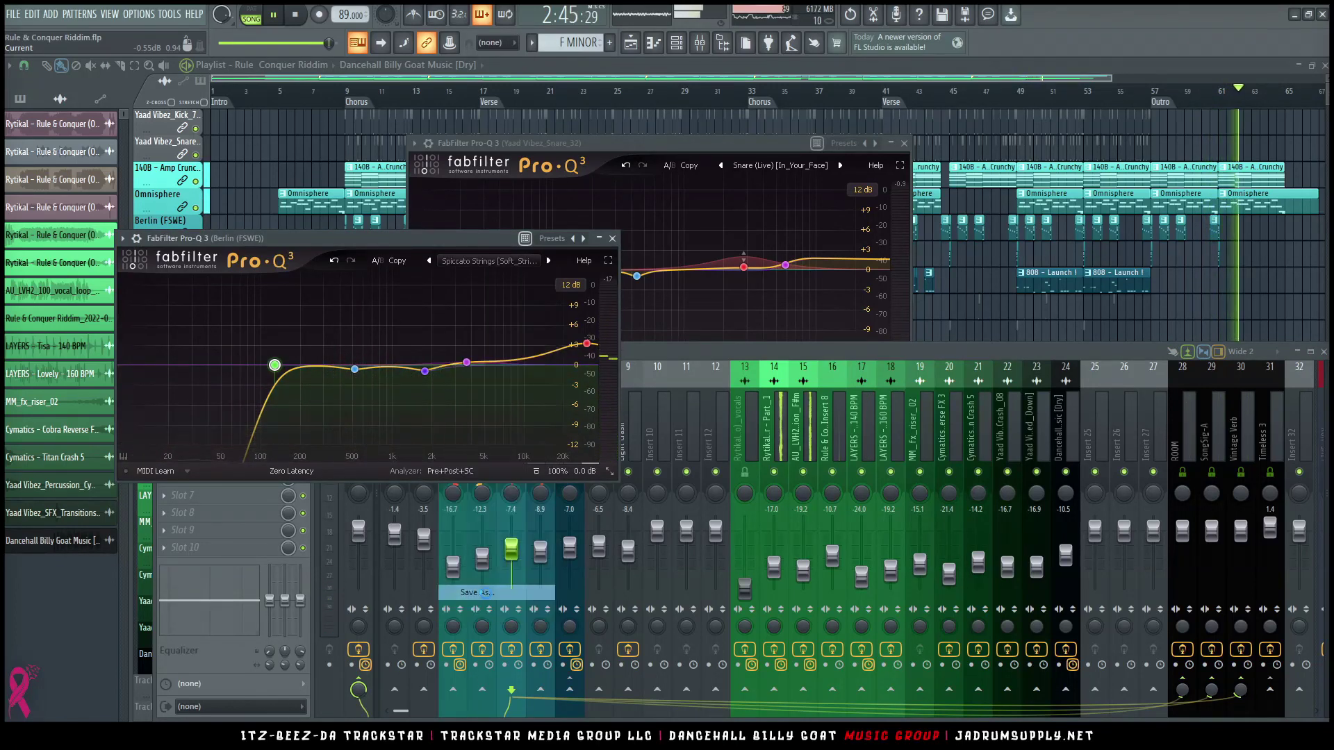